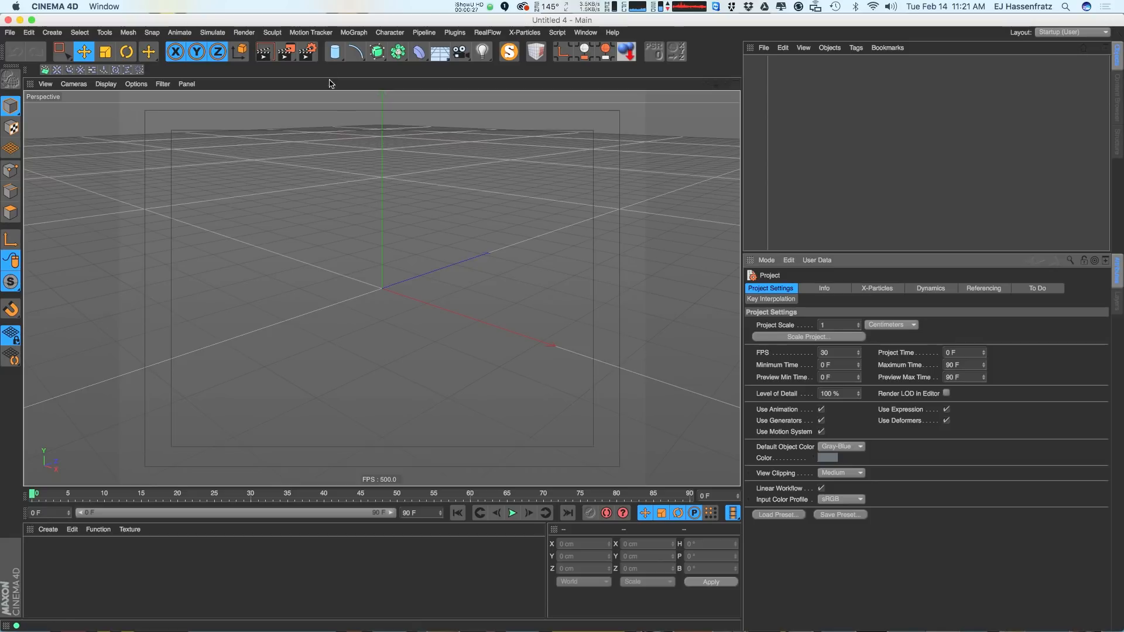
Add a circle spline with a 200 cm radius on the XY plane at the origin
click(356, 53)
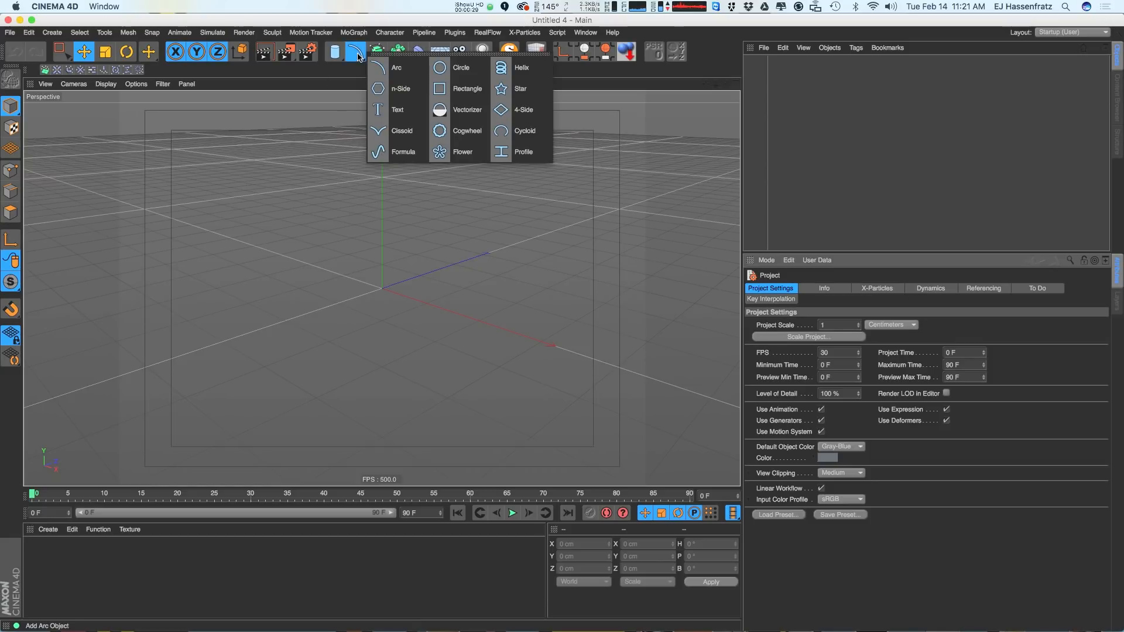
click(468, 67)
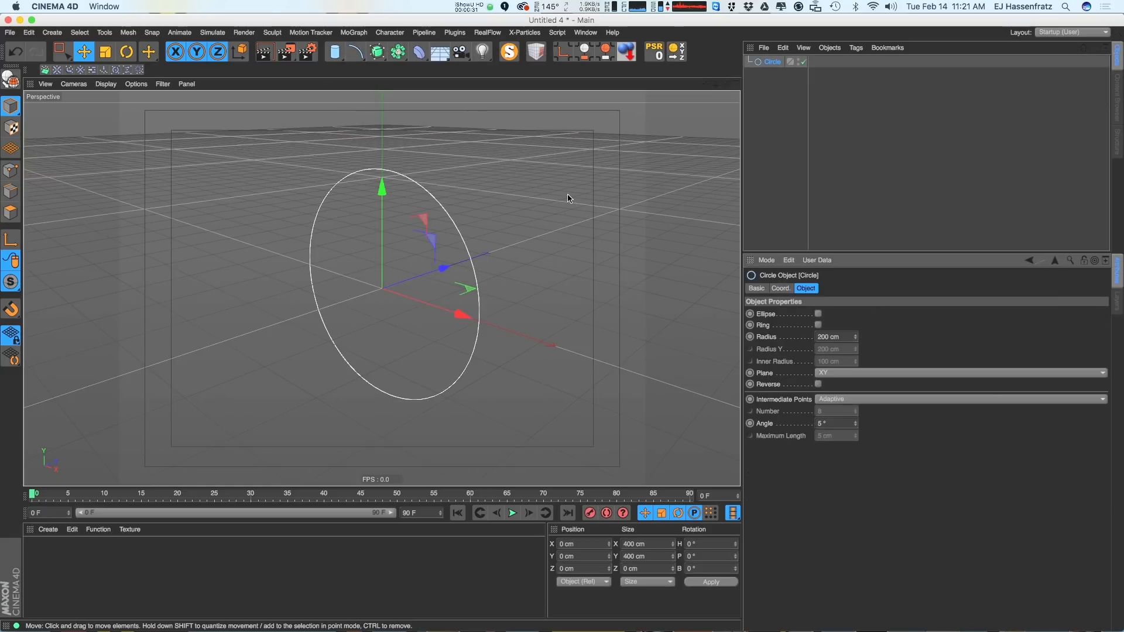
alt+drag(465, 316, 502, 255)
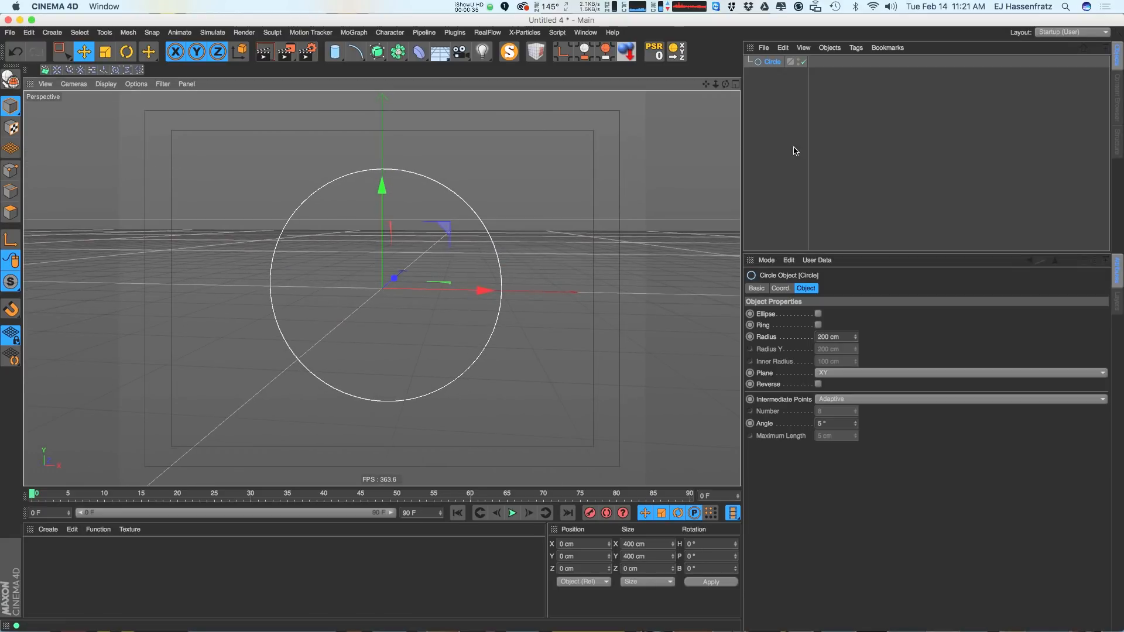
Add an Extrude generator, make the circle its child, and set the extrusion depth along Z to 167 cm
drag(378, 52, 509, 68)
drag(771, 61, 777, 73)
alt+drag(720, 123, 436, 233)
click(774, 62)
alt+drag(497, 334, 536, 325)
drag(935, 316, 948, 226)
alt+drag(498, 303, 415, 290)
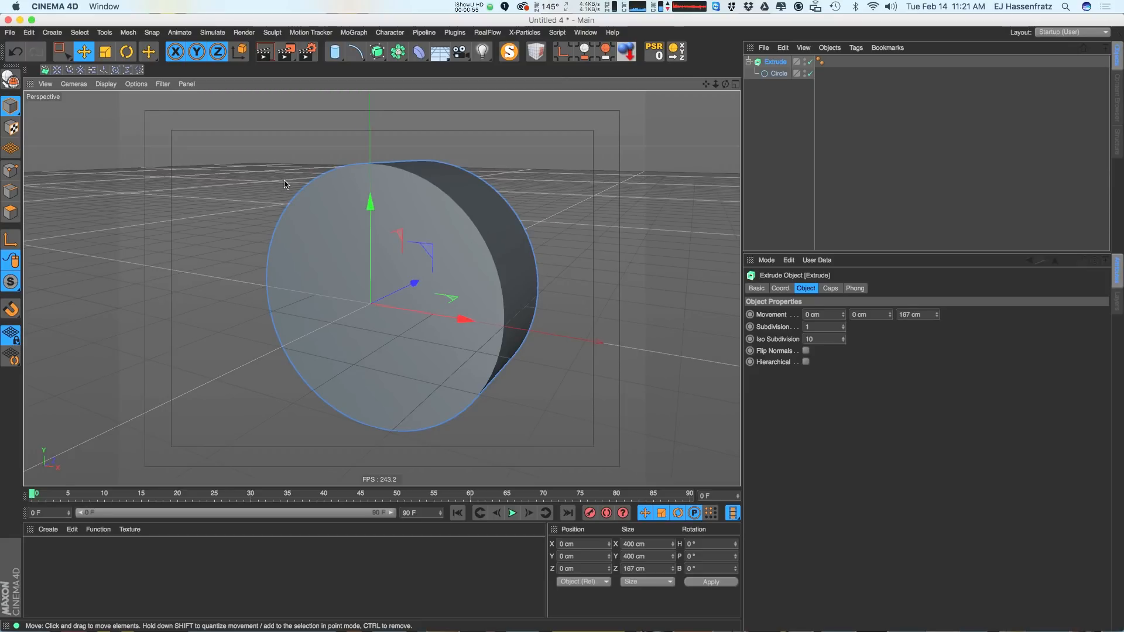
Show the model's polygon edges with Gouraud Shading (Lines) in the perspective view
click(139, 85)
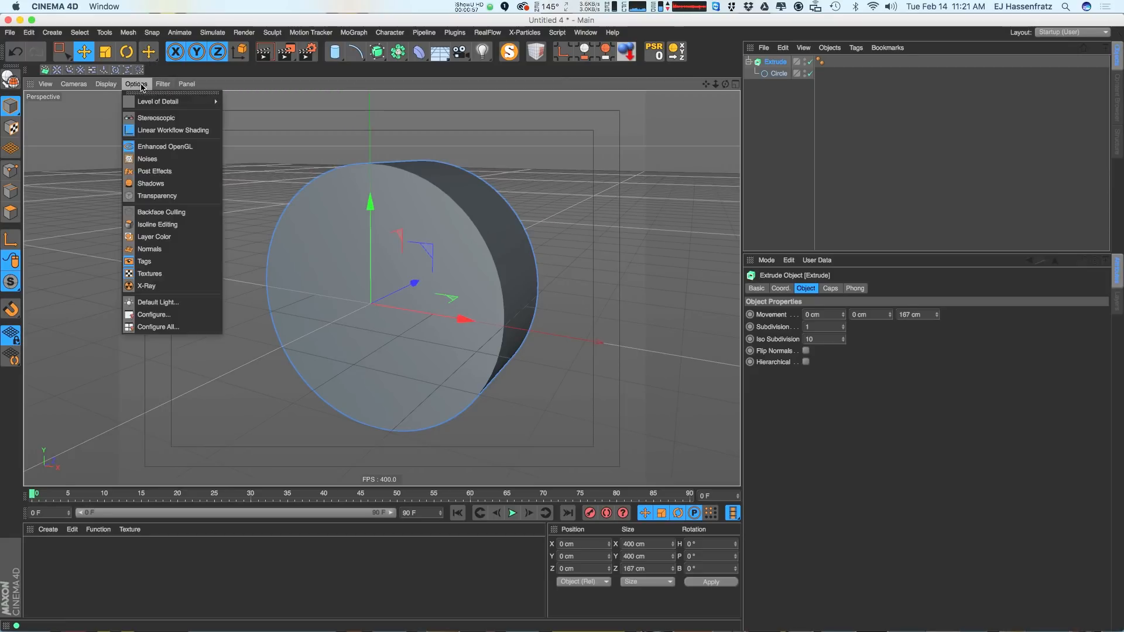
mouse_move(106, 84)
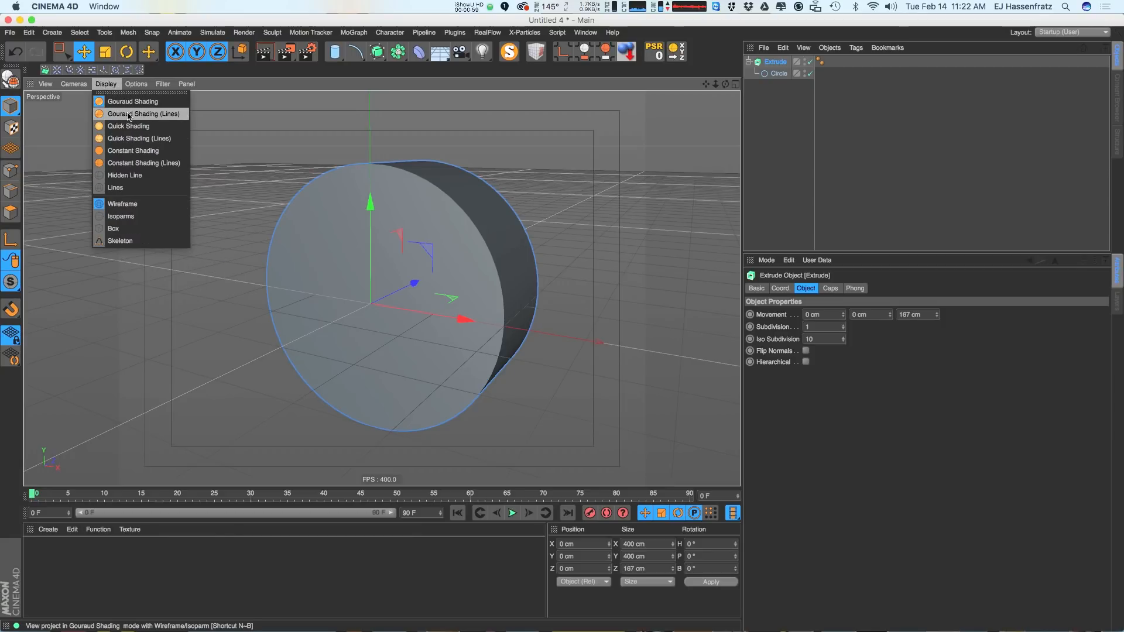
click(160, 115)
mouse_move(375, 202)
alt+mouse_down()
mouse_move(444, 289)
mouse_move(483, 290)
mouse_move(410, 292)
alt+mouse_up()
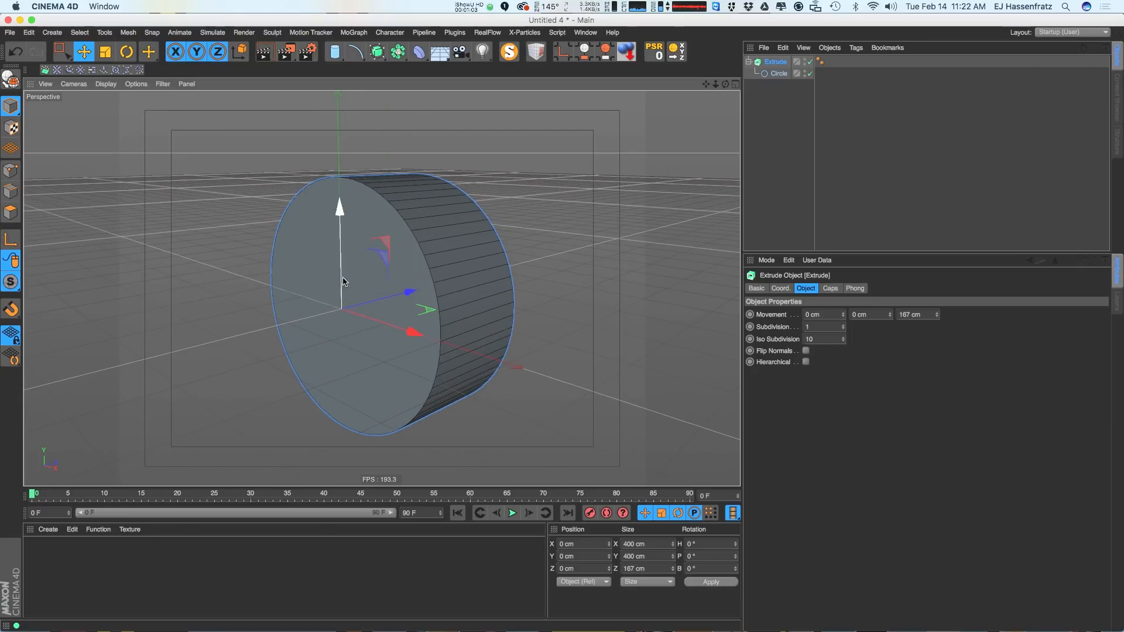
alt+drag(366, 378, 409, 328)
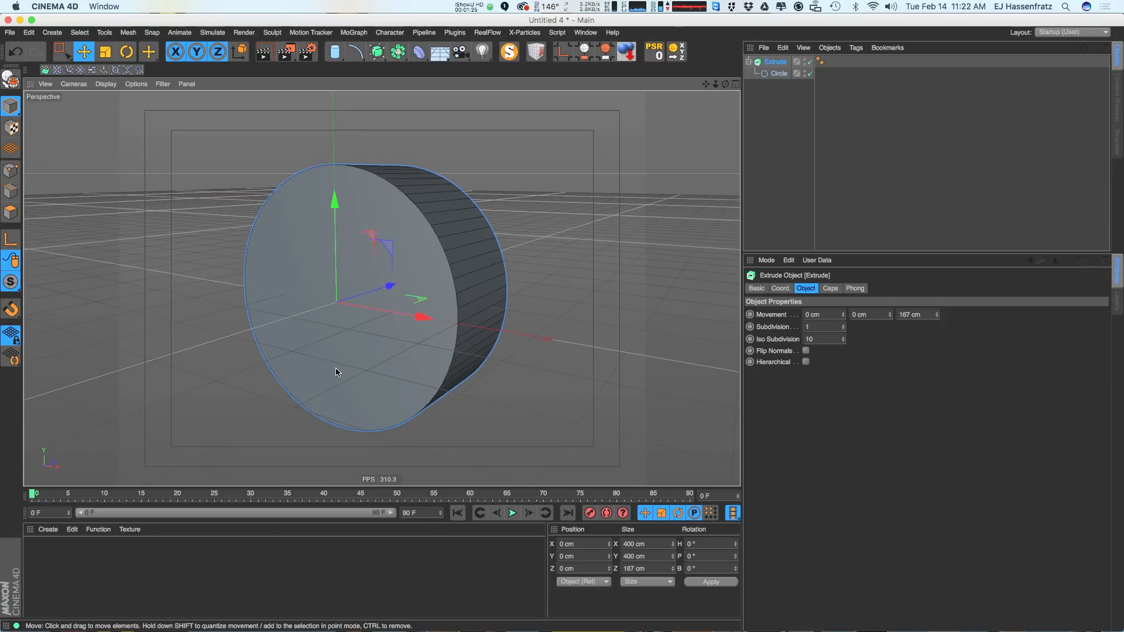
Set the circle spline's intermediate points to Subdivided
click(780, 75)
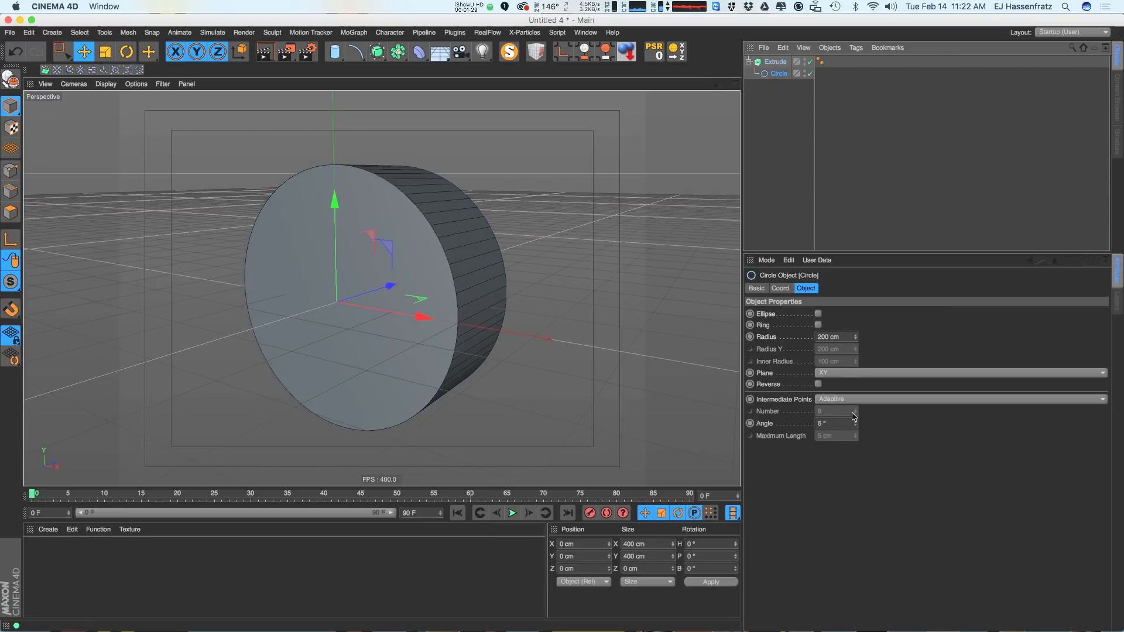
click(774, 61)
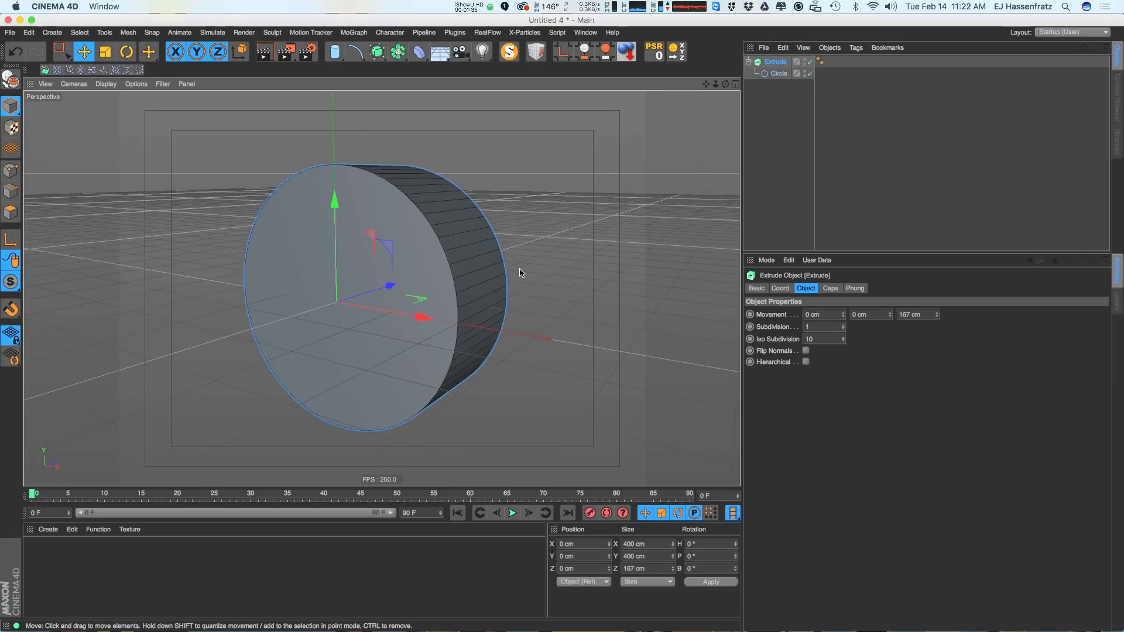
click(778, 74)
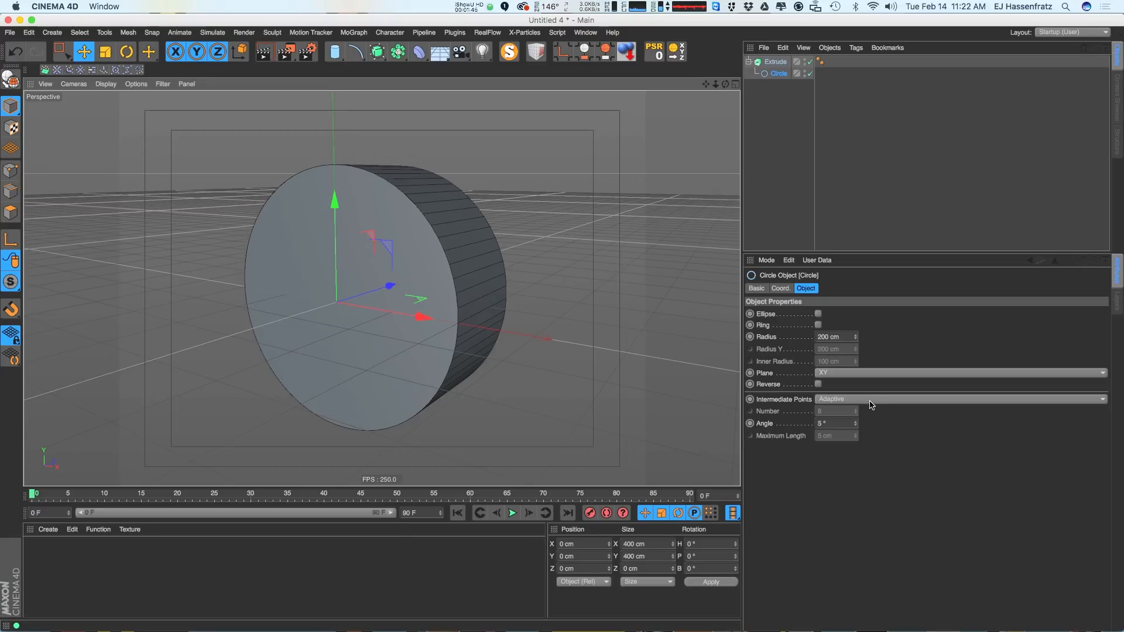
click(848, 400)
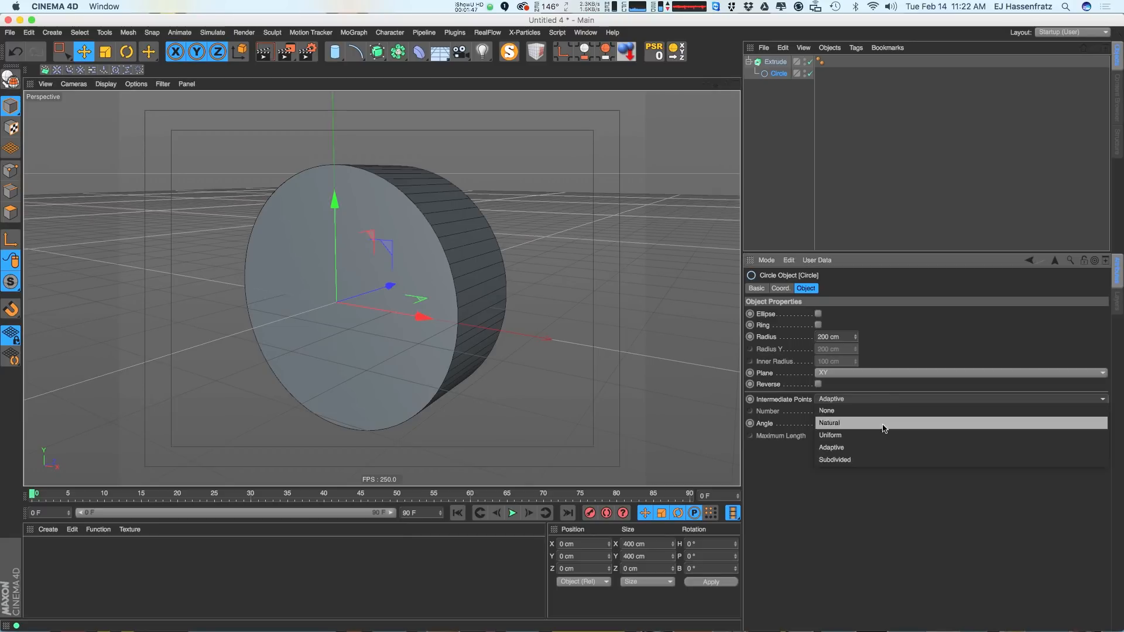
click(883, 459)
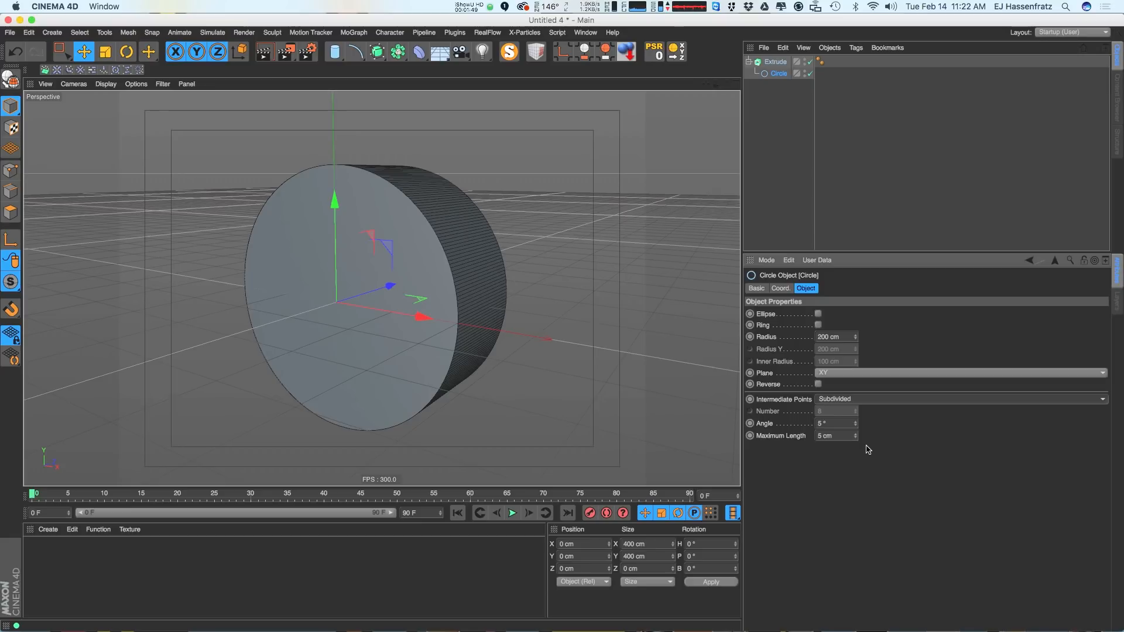
Set the circle's subdivision angle to 90° and its maximum length to 8 cm
mouse_move(855, 424)
mouse_down()
mouse_move(886, 341)
mouse_move(862, 433)
mouse_move(878, 378)
mouse_move(873, 408)
mouse_move(852, 415)
mouse_up()
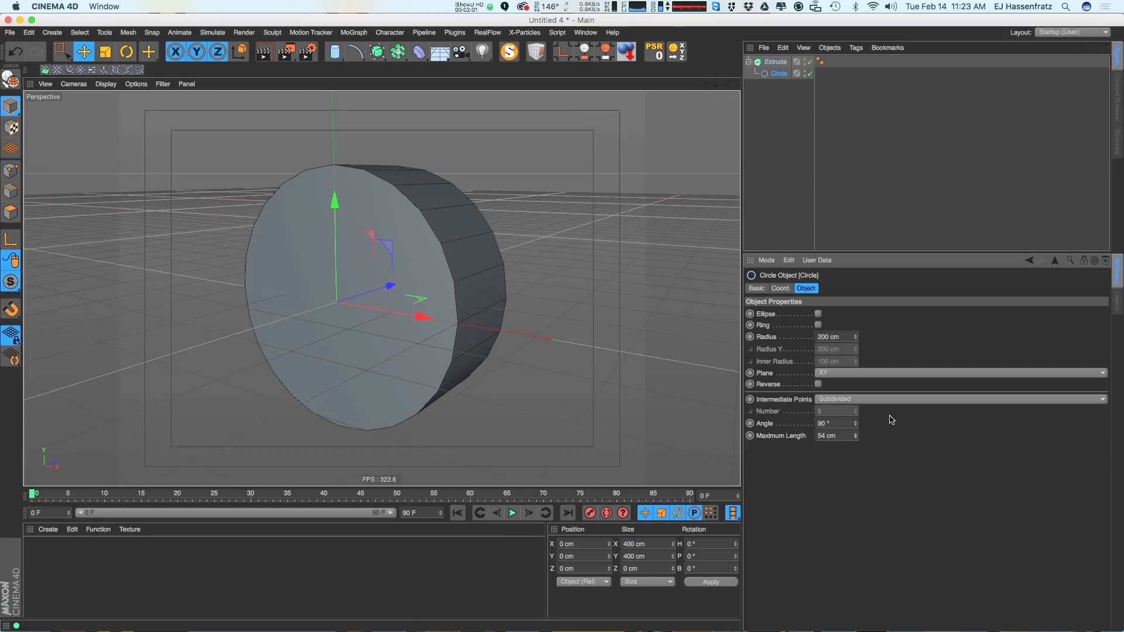
drag(856, 439, 855, 466)
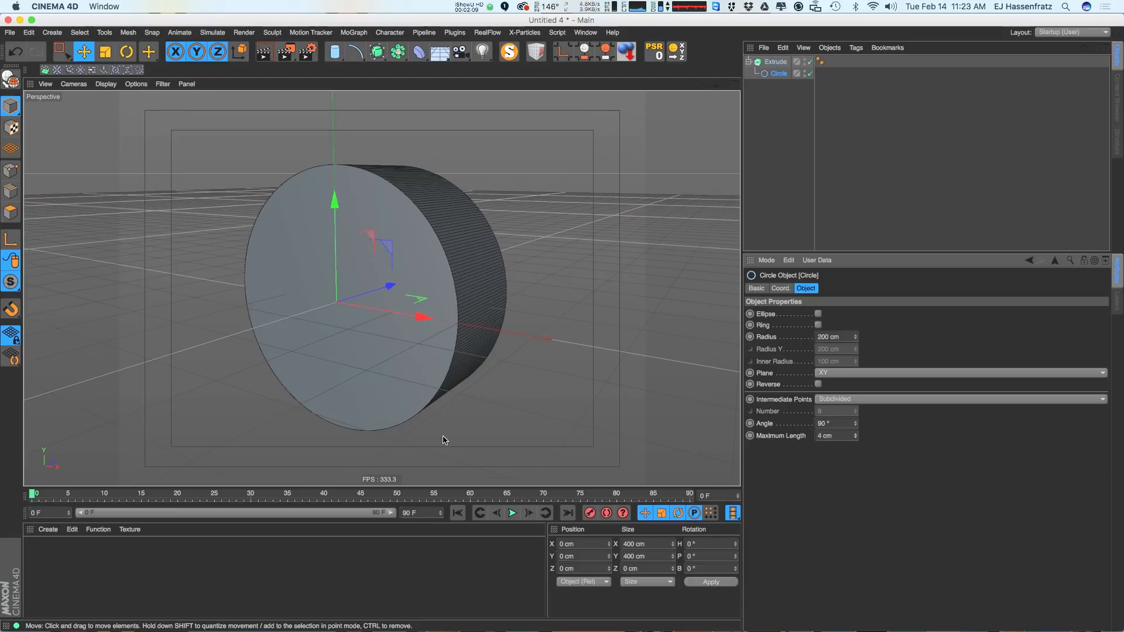
drag(855, 438, 859, 438)
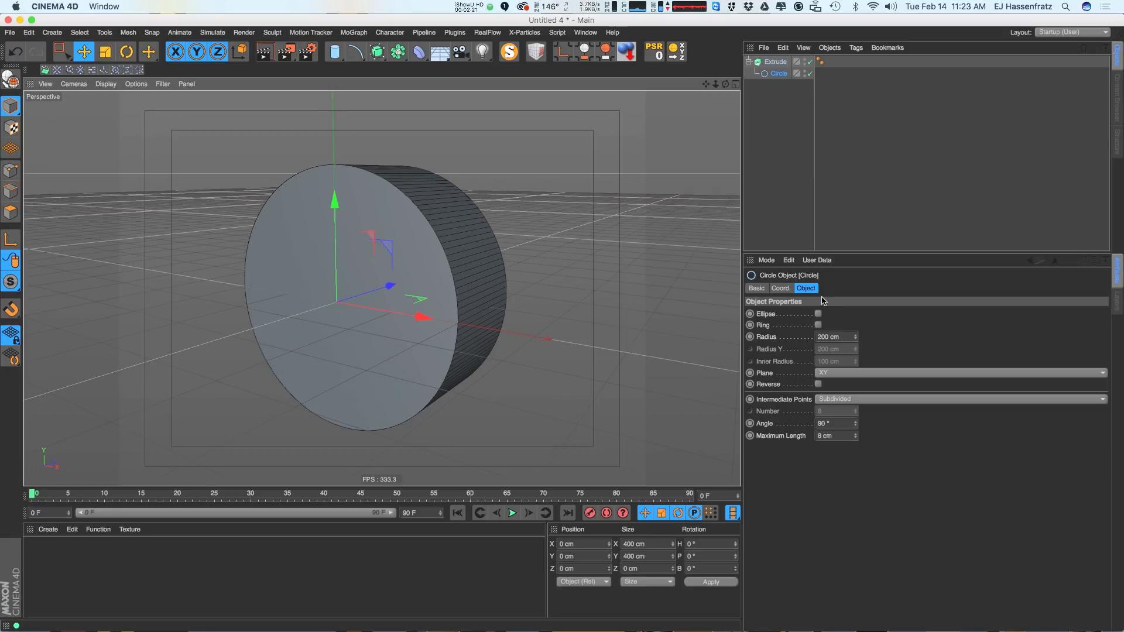
click(845, 433)
click(843, 437)
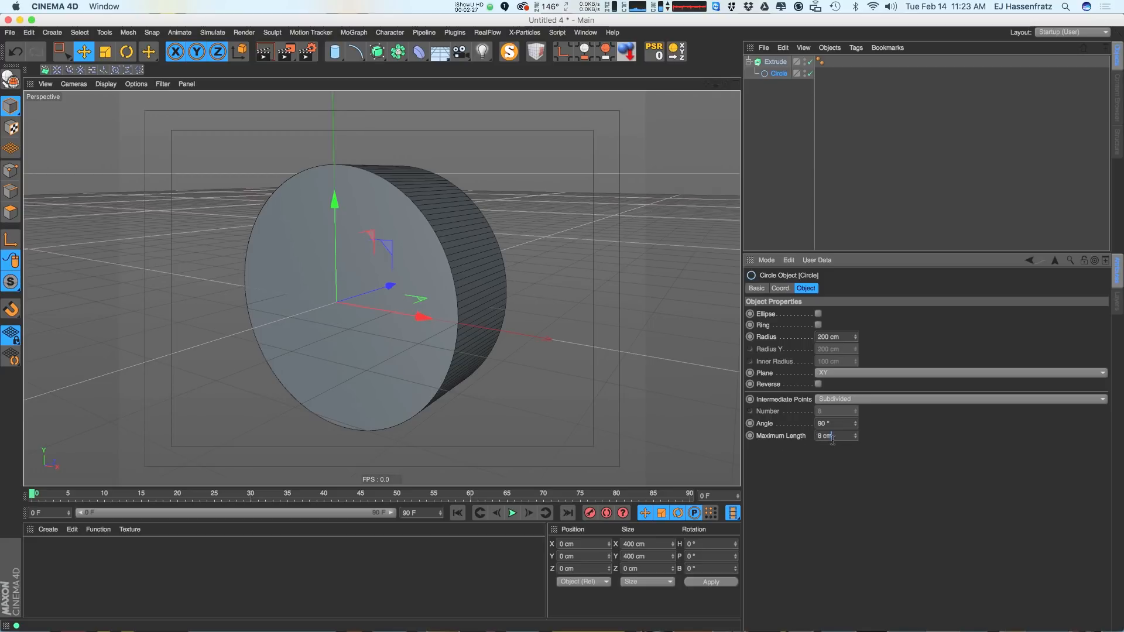
Enable Create Single Object in the Extrude object's cap settings
click(775, 62)
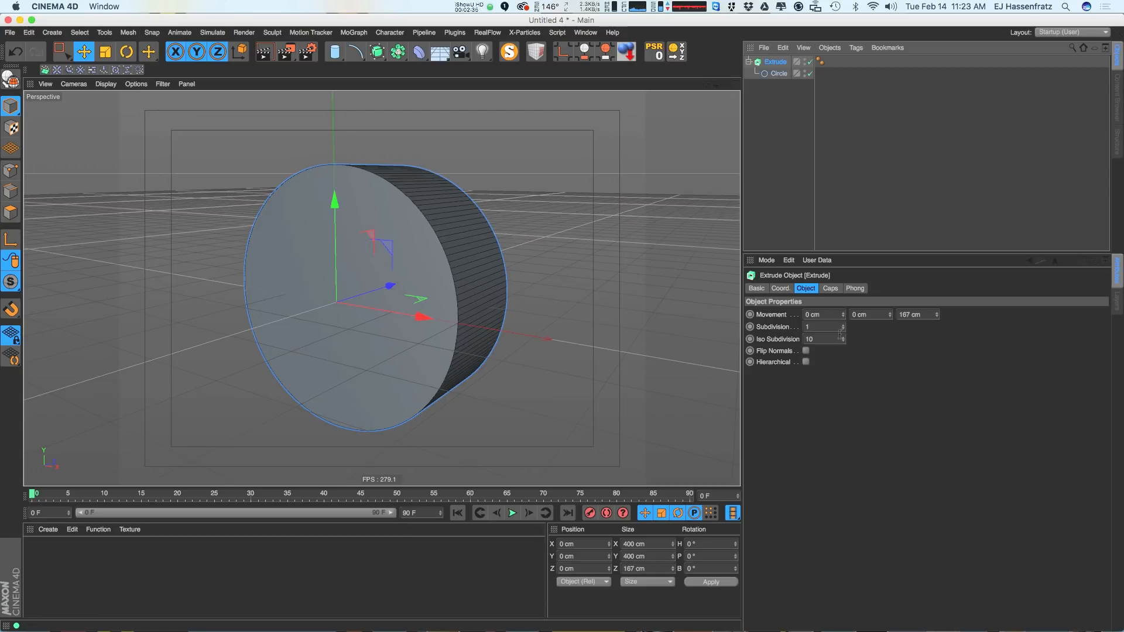
click(830, 288)
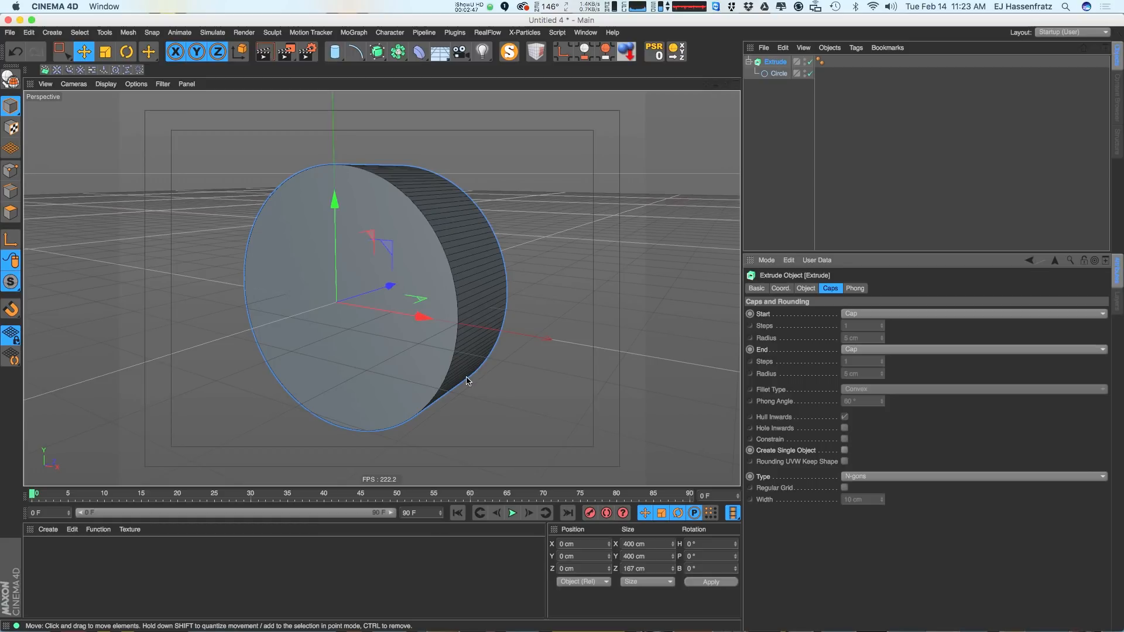
click(844, 450)
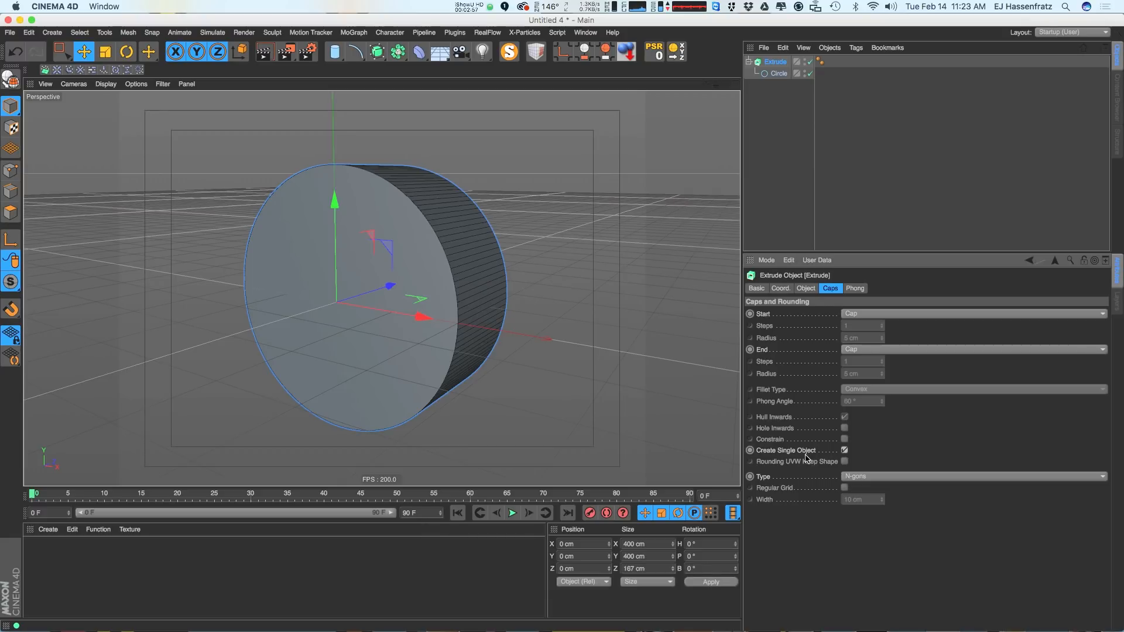
Try nesting the Extrude object under a Connect object, and remove the Connect object again
click(378, 54)
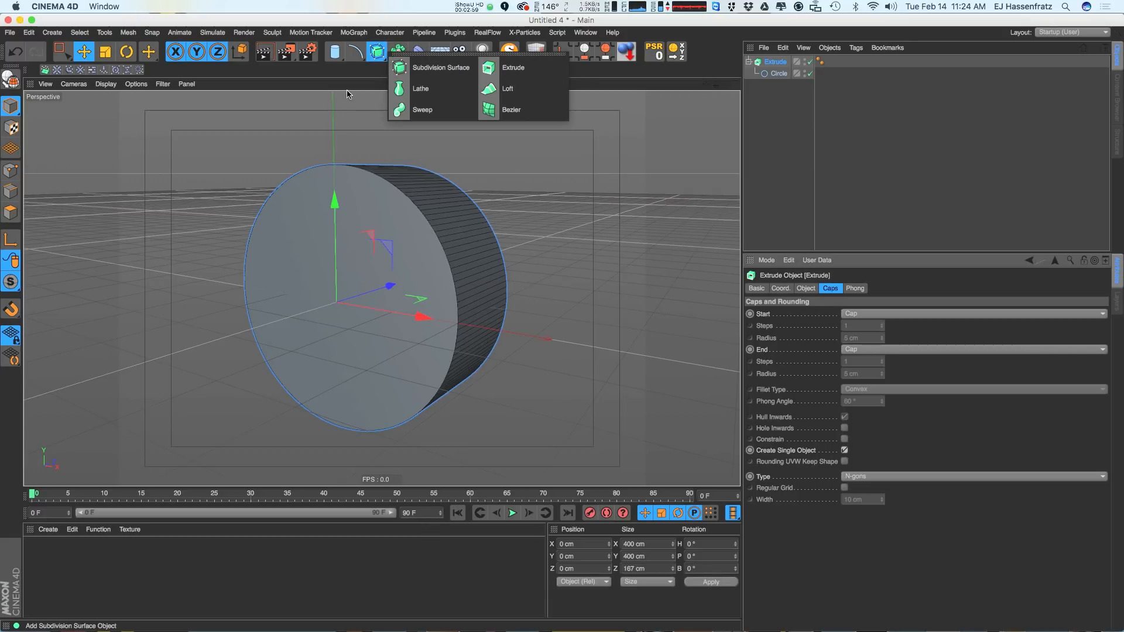
click(398, 51)
click(424, 88)
drag(775, 62, 777, 86)
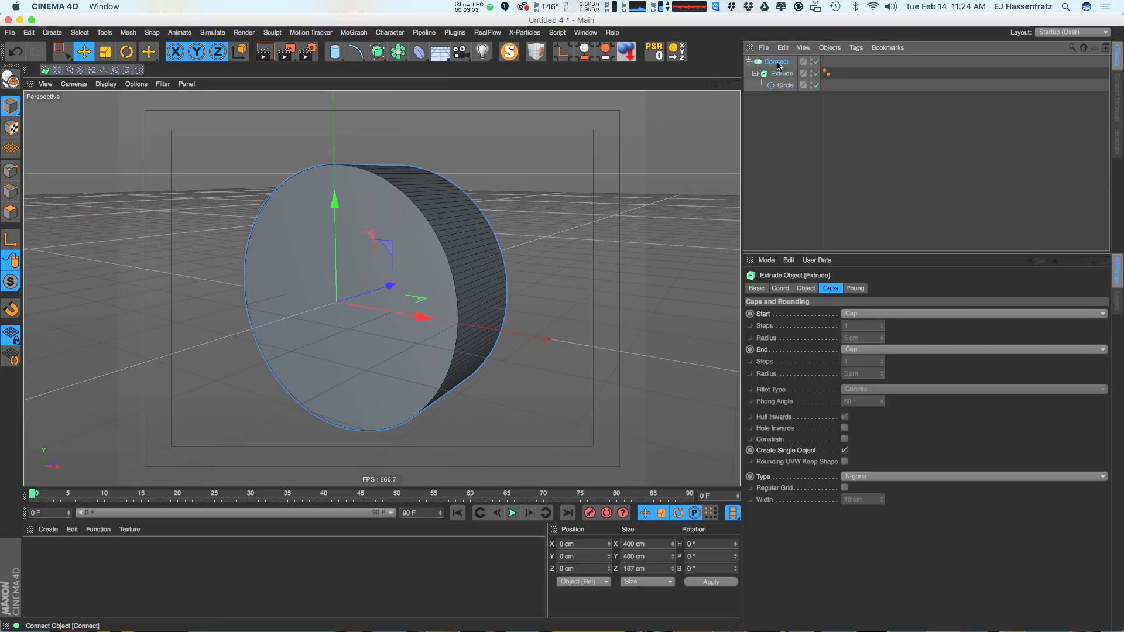
click(778, 63)
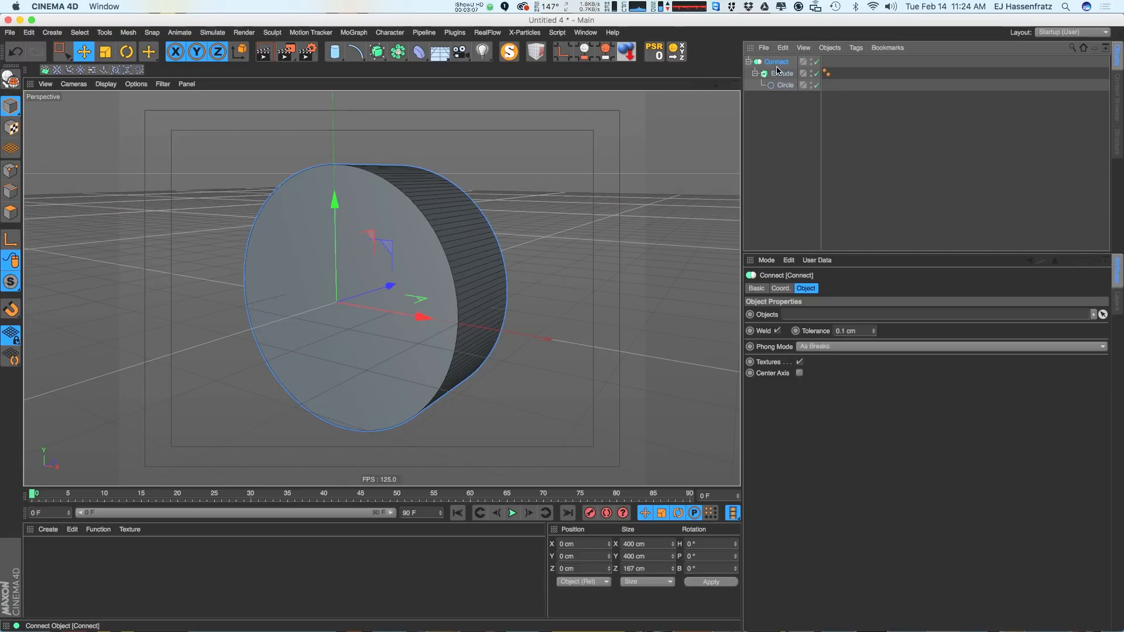
key(super+z)
click(780, 61)
key(Delete)
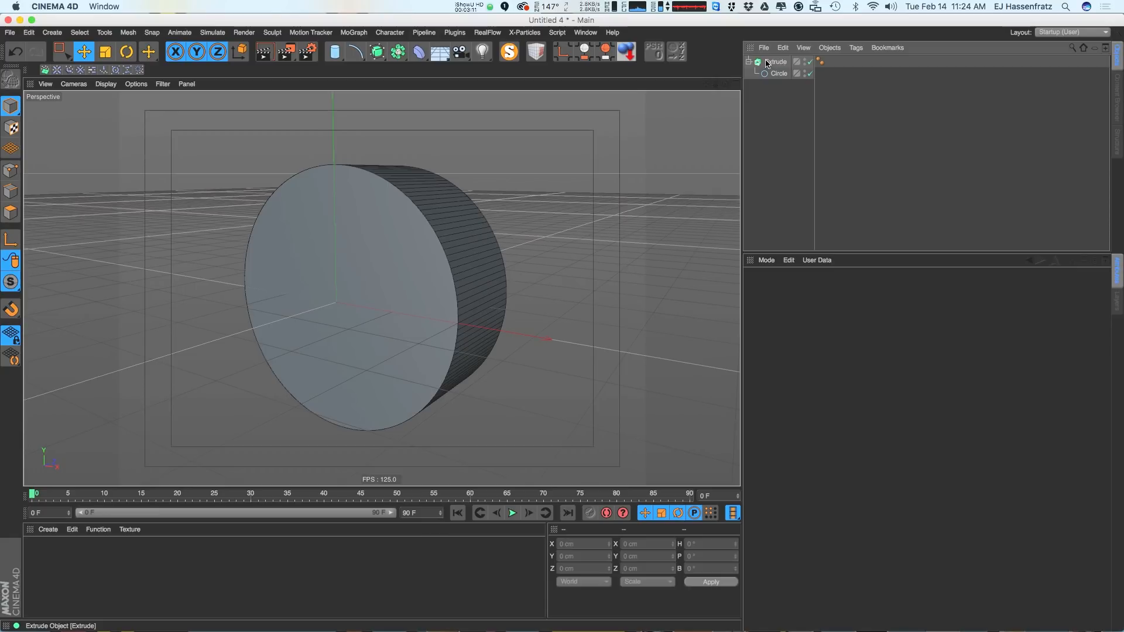
Set the Extrude object's cap type to Quadrangles and enable Regular Grid
click(772, 61)
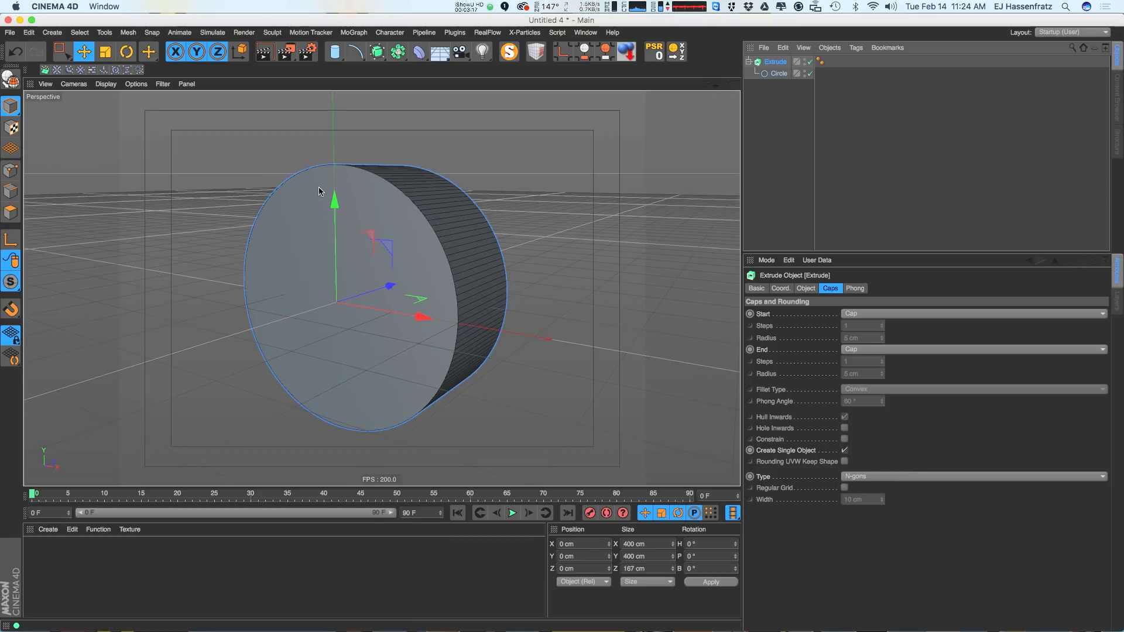
mouse_move(484, 301)
alt+mouse_down()
mouse_move(308, 283)
mouse_move(491, 305)
alt+mouse_up()
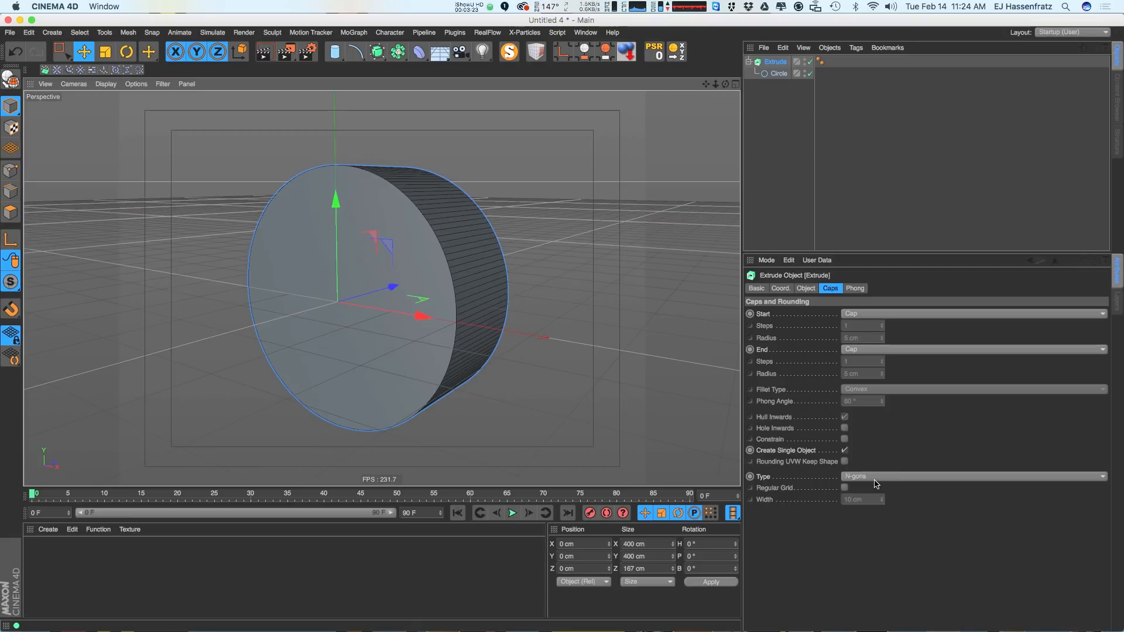
click(891, 477)
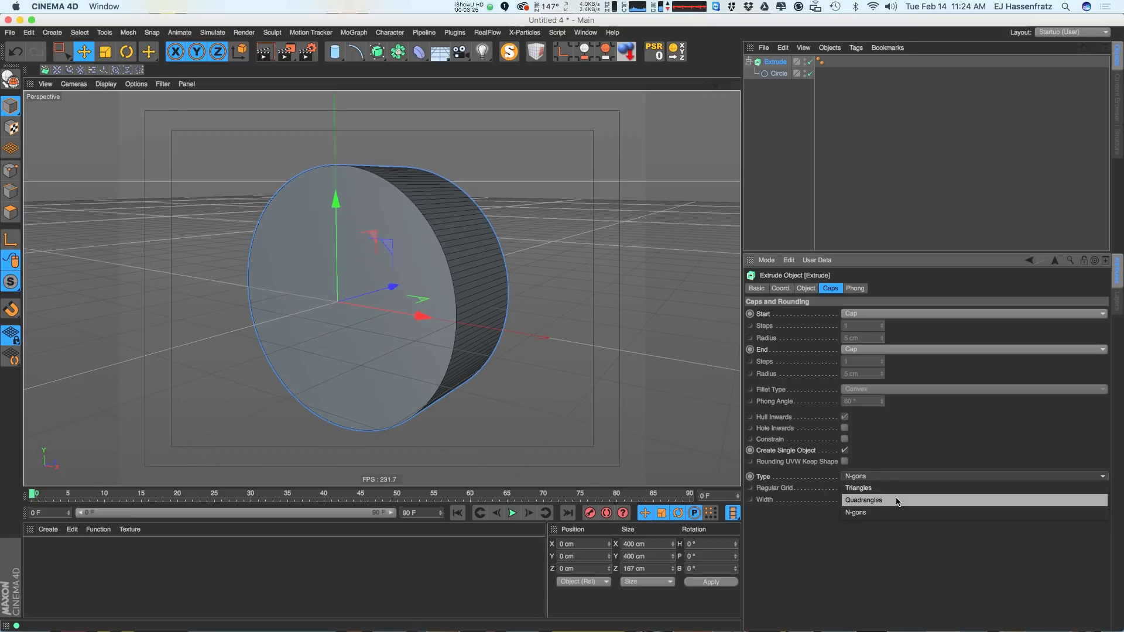
click(898, 500)
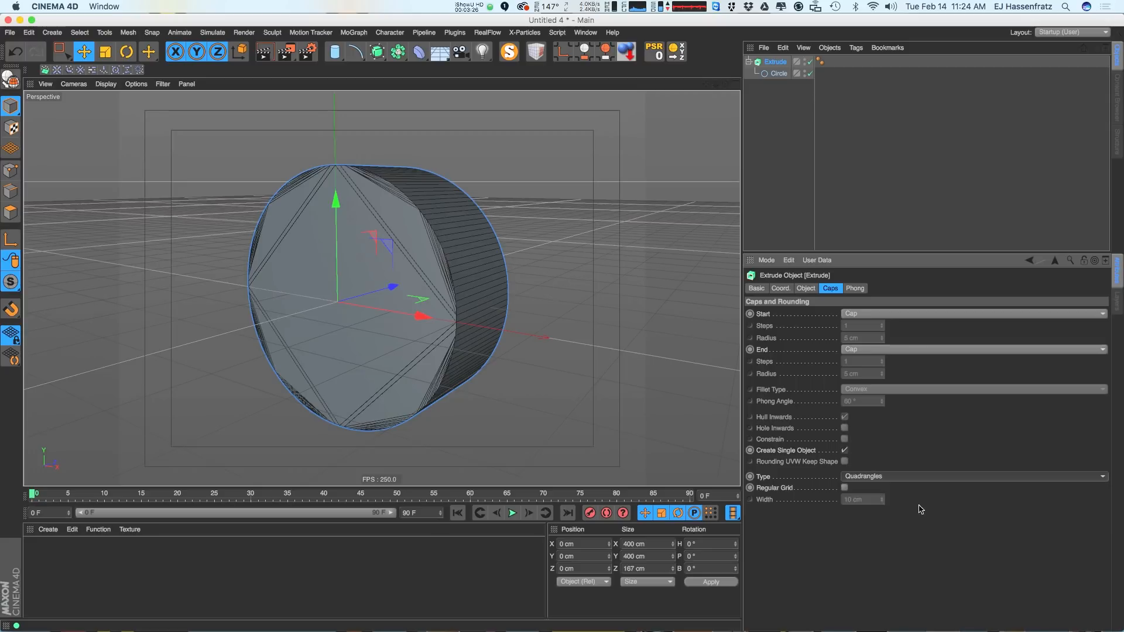
click(844, 488)
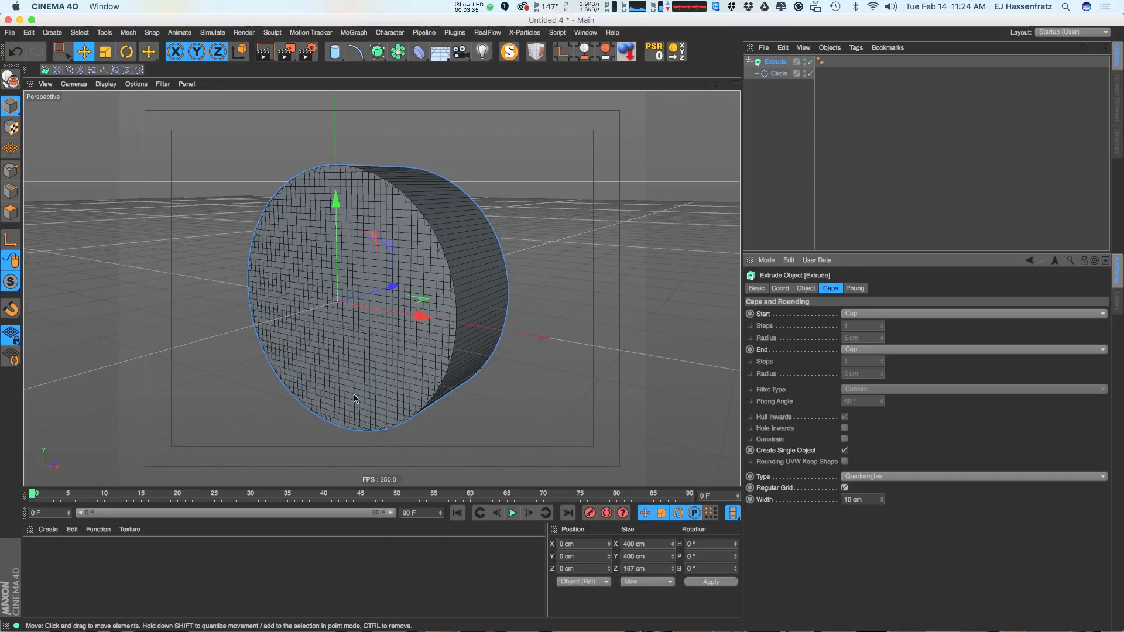
alt+drag(389, 363, 468, 275)
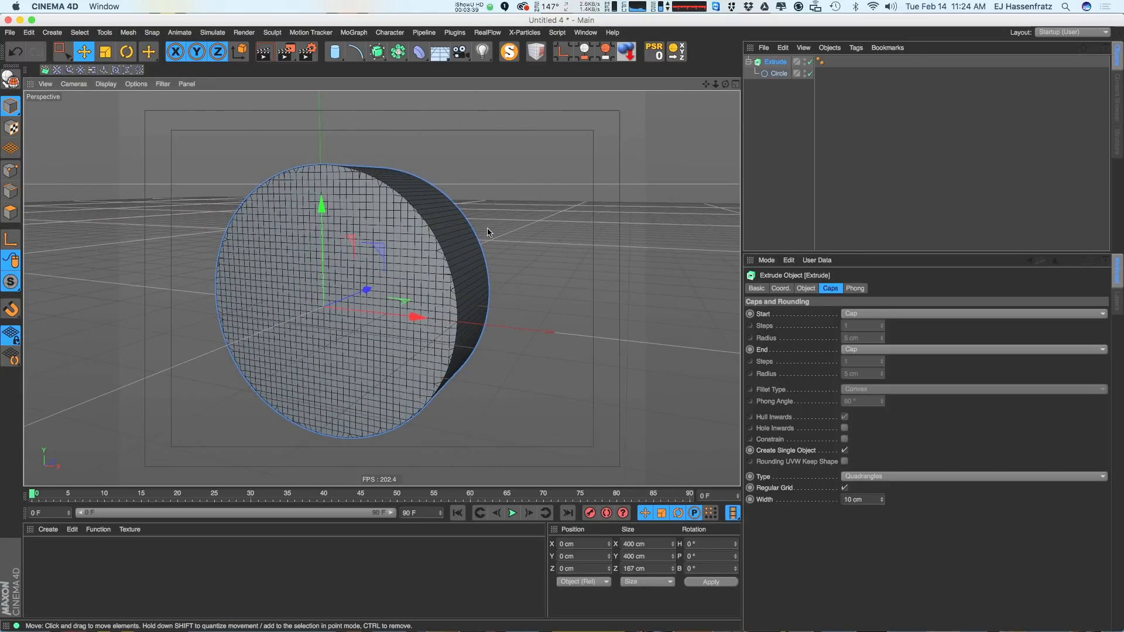
Check the circle's maximum length and set the Extrude cap's regular grid width to 8 cm to match it
click(778, 73)
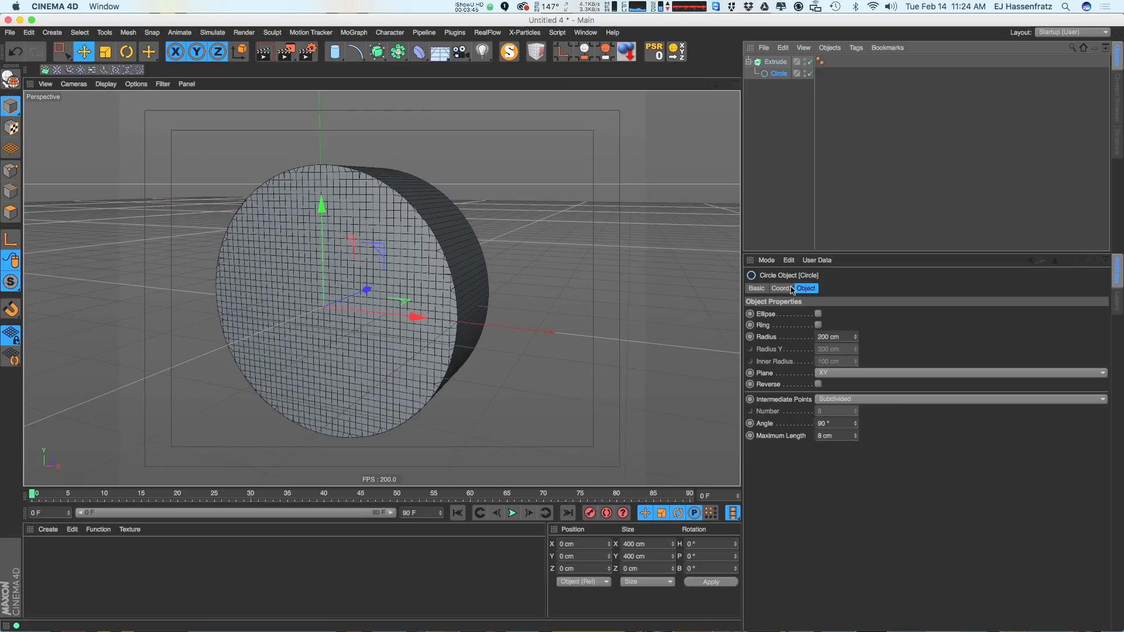
click(773, 62)
click(861, 499)
text(8)
key(Return)
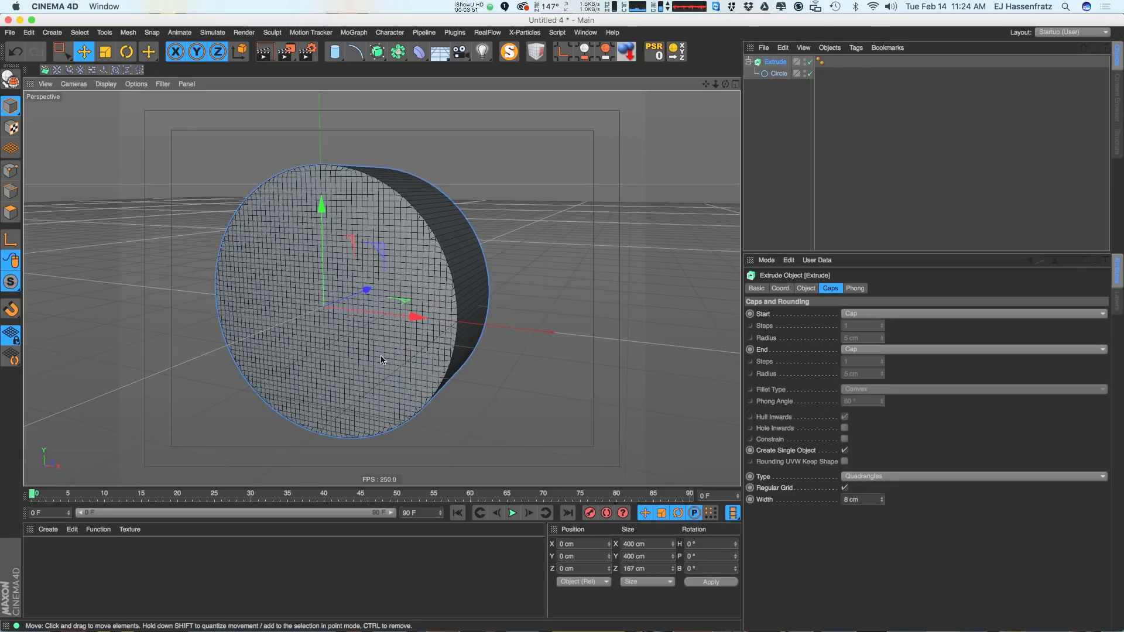
Examine the grid topology of the extruded disc's cap and side wall from several angles
alt+drag(382, 359, 432, 347)
alt+right_drag(432, 346, 474, 294)
alt+drag(475, 293, 454, 261)
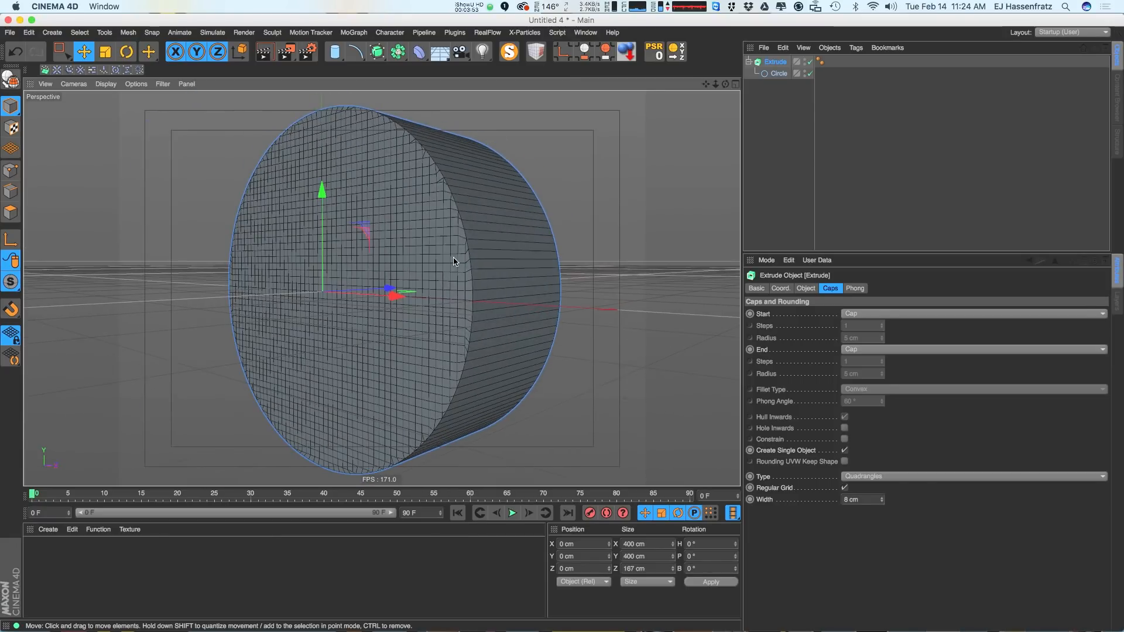
alt+drag(380, 246, 459, 242)
alt+right_drag(459, 243, 422, 262)
alt+drag(422, 262, 436, 233)
alt+right_drag(449, 284, 433, 222)
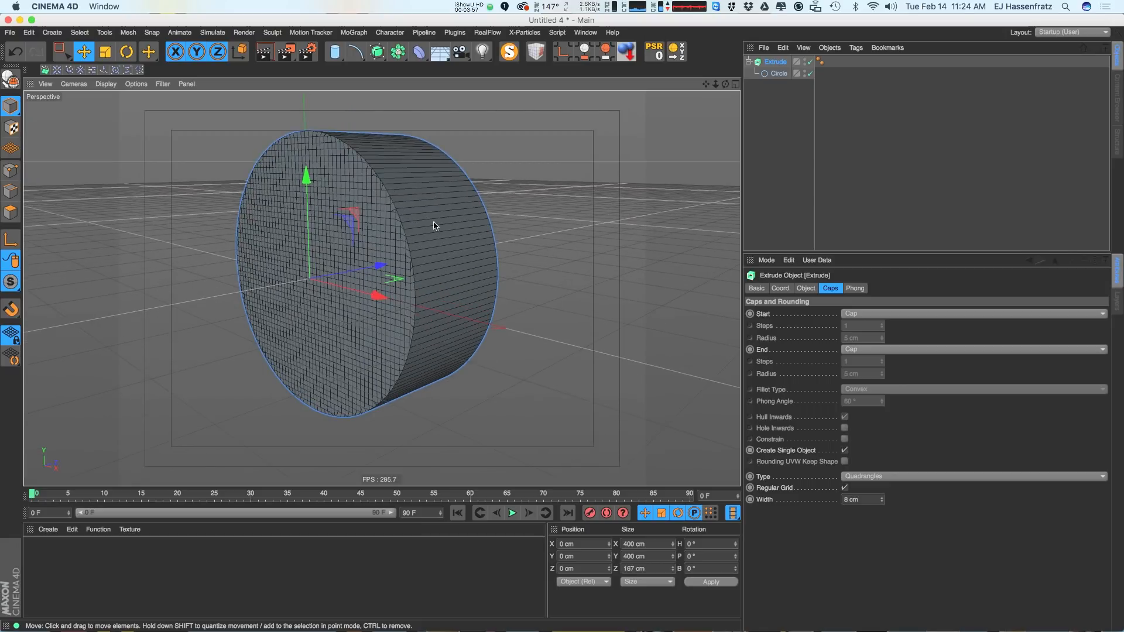
alt+drag(410, 310, 419, 335)
alt+right_drag(432, 307, 391, 323)
alt+drag(391, 324, 439, 325)
Rename the Extrude object as Circle Balloon
double_click(776, 61)
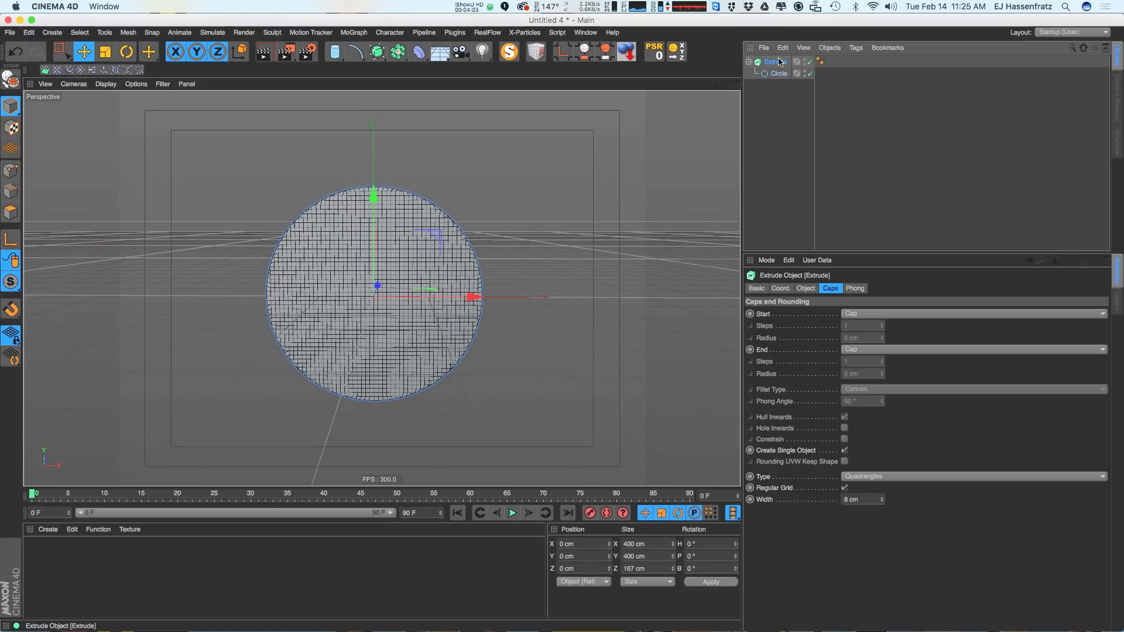
text(Circle Bal)
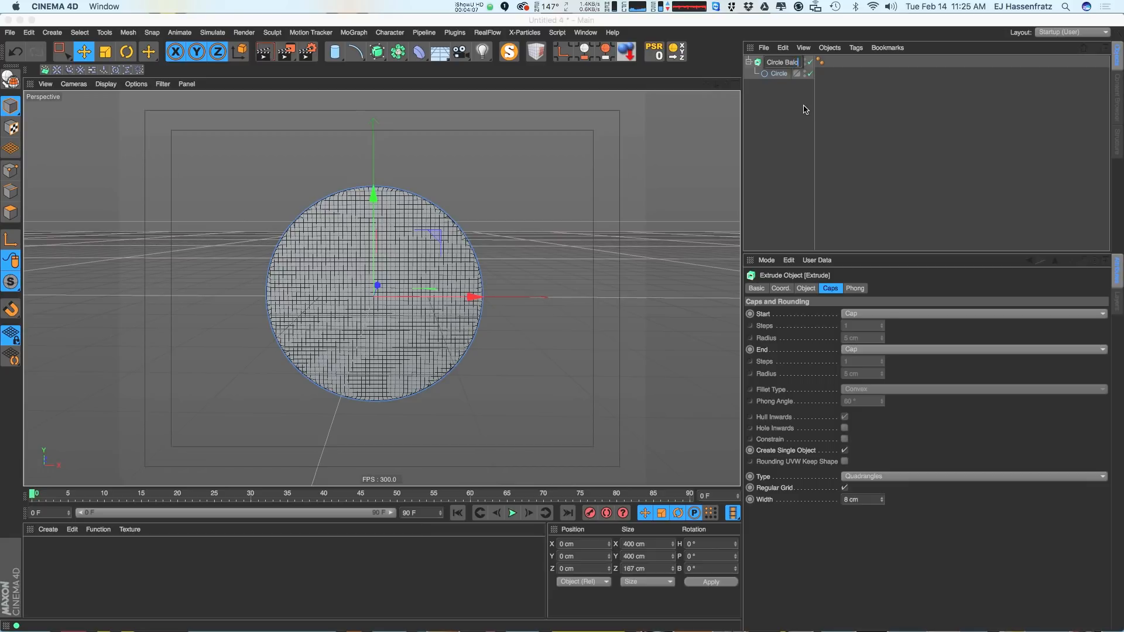
text(loon)
key(Return)
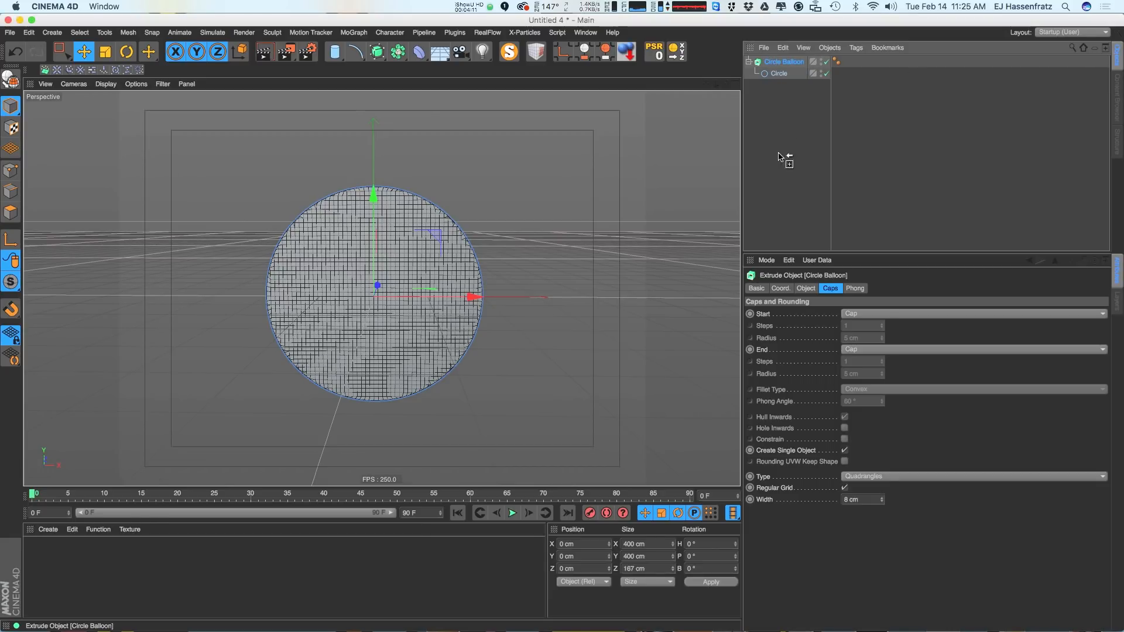
Duplicate Circle Balloon as a disabled backup with its hierarchy collapsed, and move the original below the copy
ctrl+drag(778, 157, 780, 153)
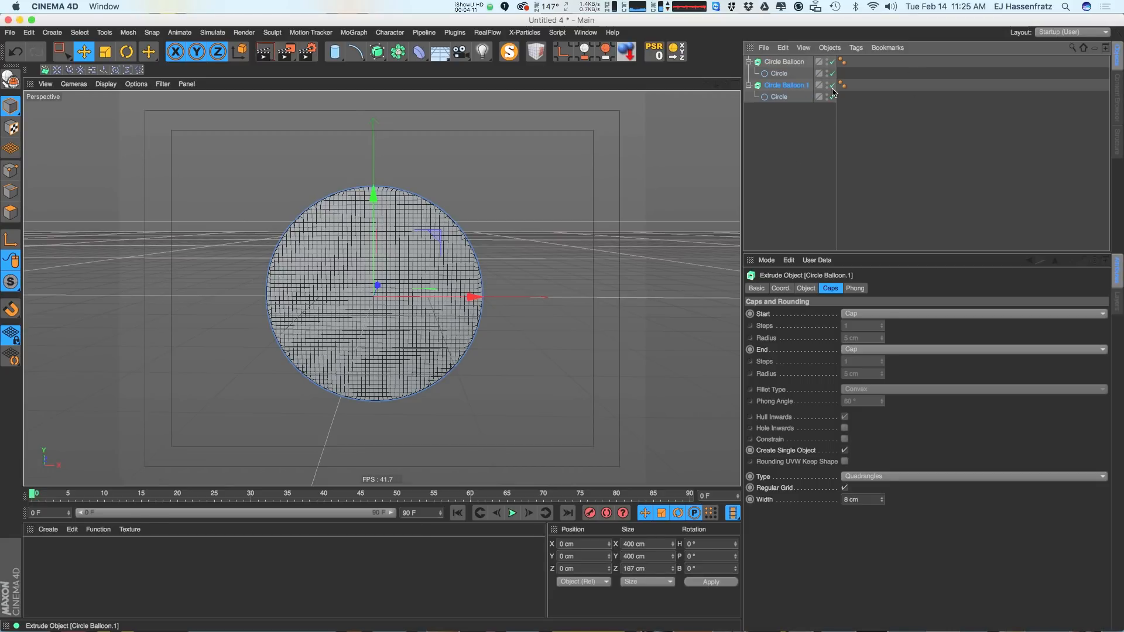
click(785, 62)
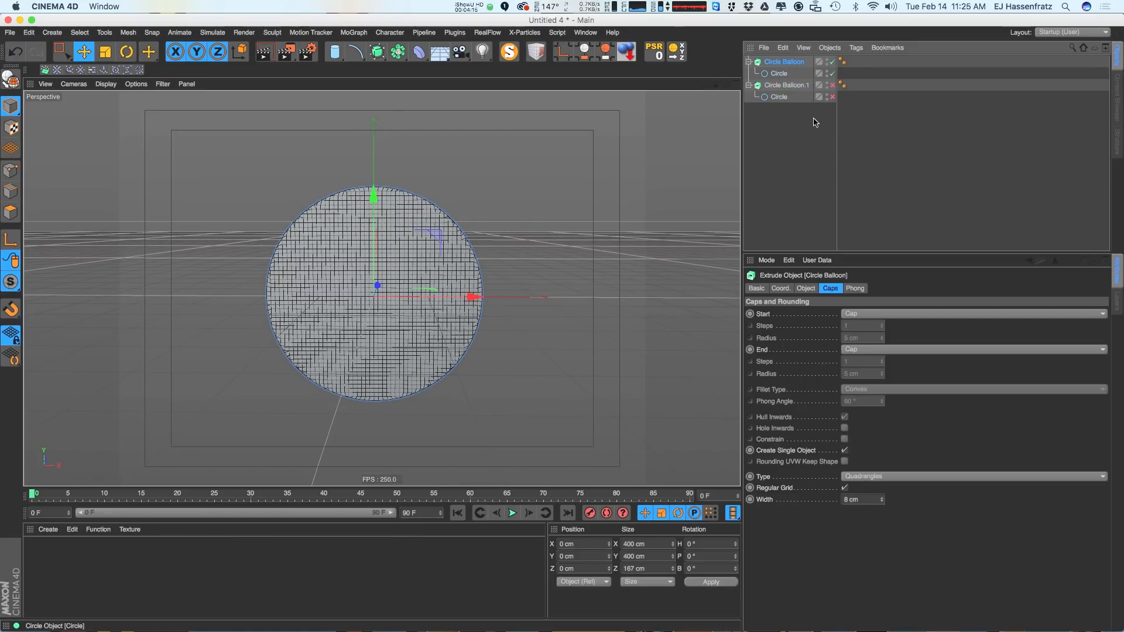
click(748, 86)
drag(784, 63, 795, 115)
Convert the original Circle Balloon into an editable polygon object and switch to polygon mode
alt+drag(511, 258, 448, 266)
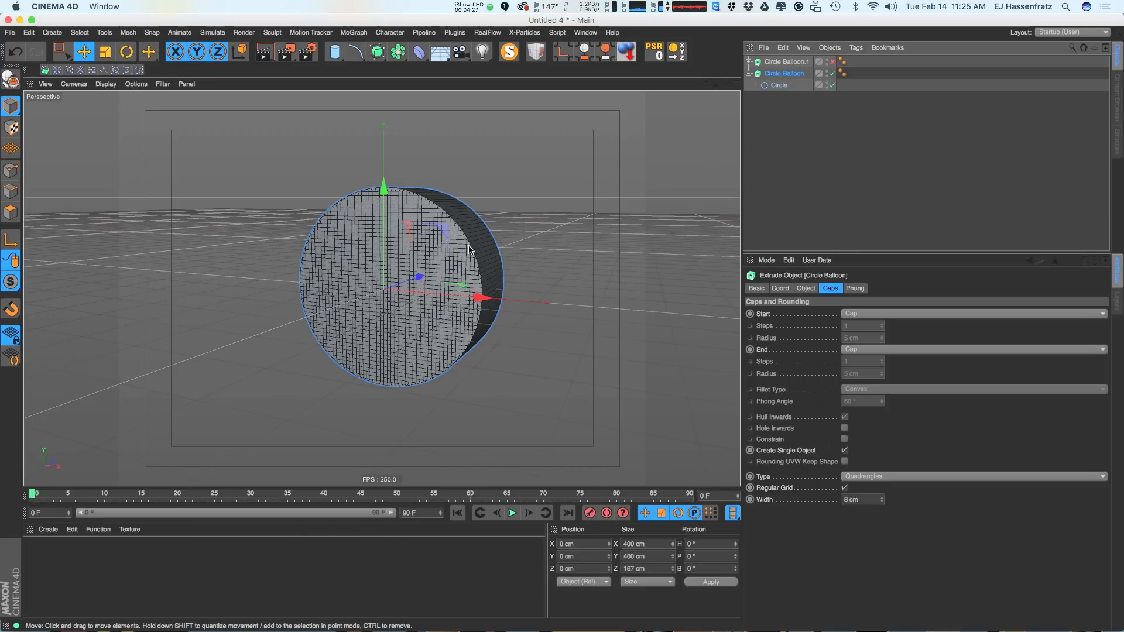
key(c)
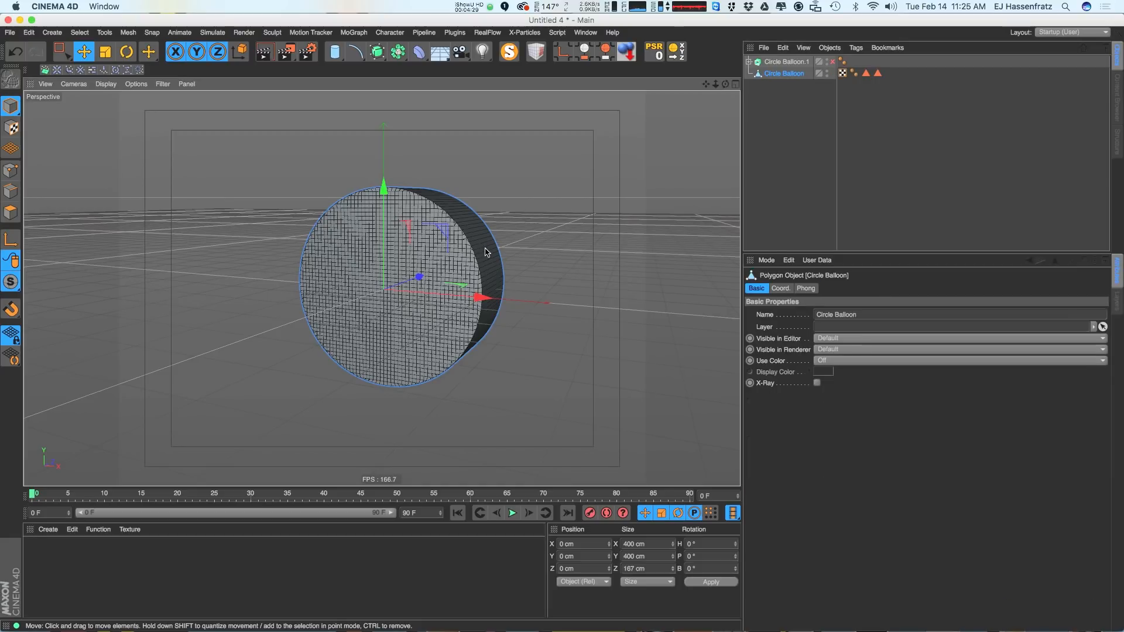
scroll(456, 270, up, 3)
alt+drag(456, 270, 466, 275)
scroll(461, 271, up, 3)
click(10, 213)
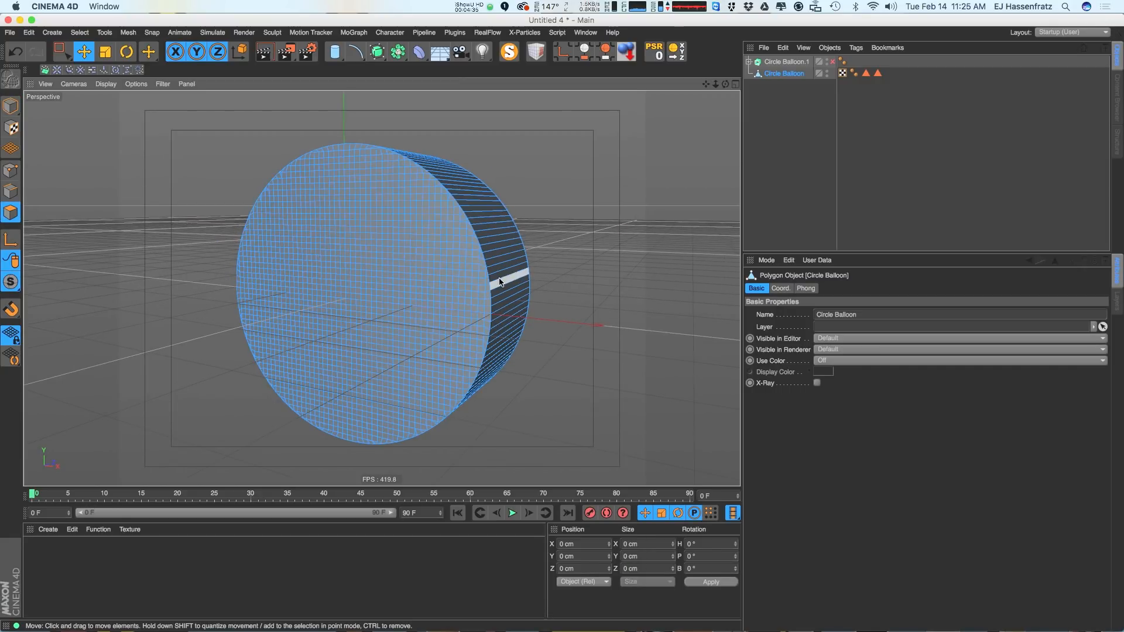
Add a Cloth simulation tag to Circle Balloon and open its Dresser settings
right_click(773, 77)
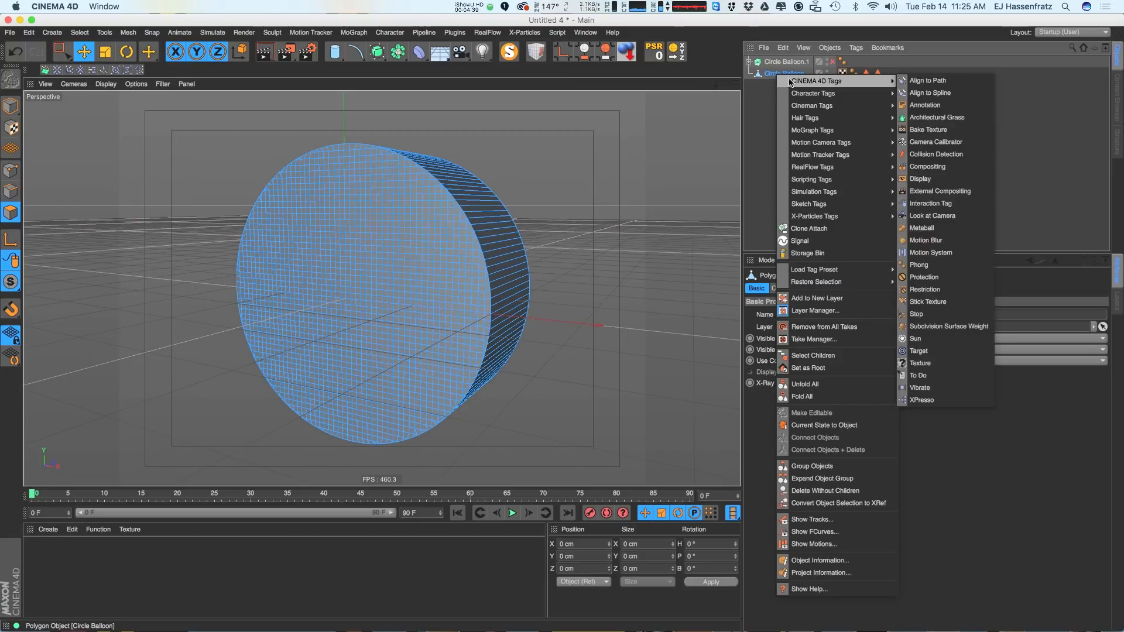
mouse_move(852, 198)
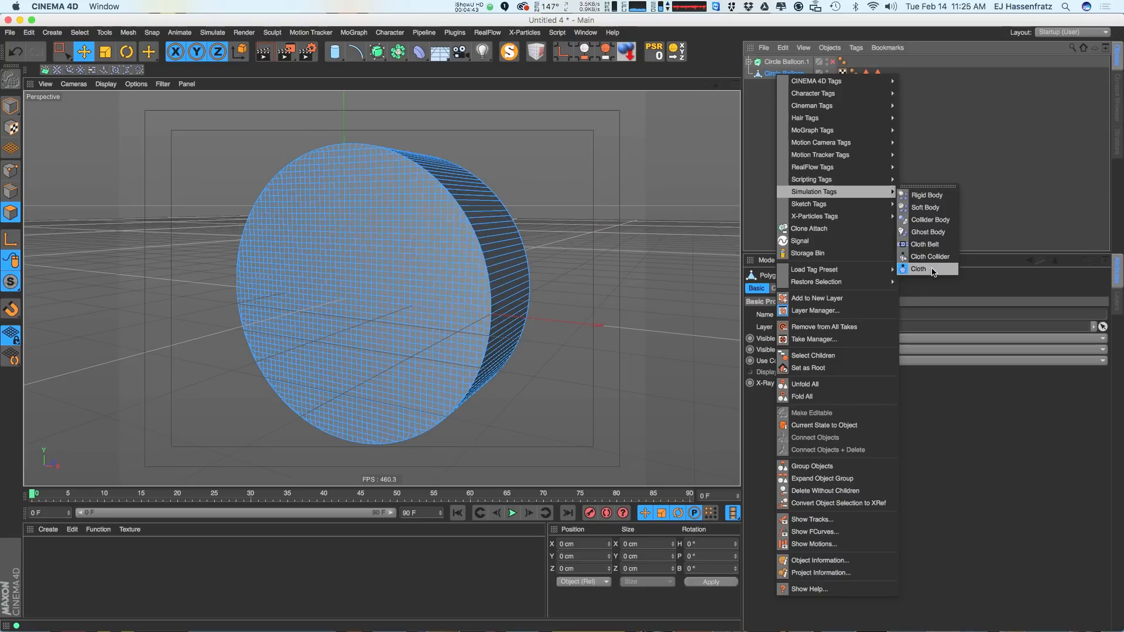
click(918, 268)
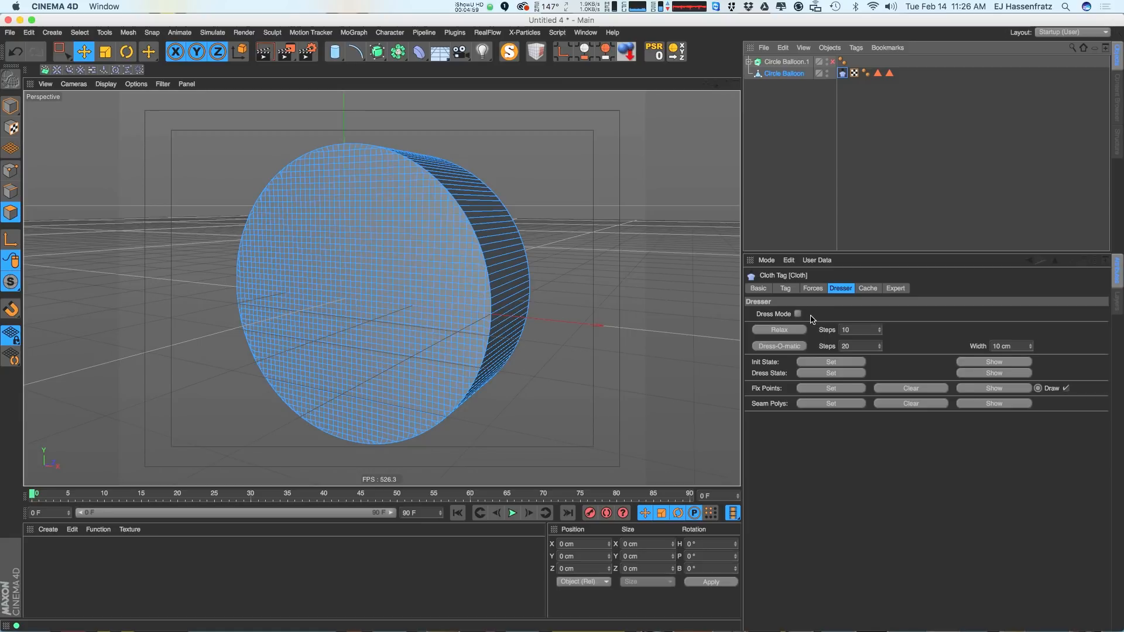
Select the whole loop of polygons around the disc's side wall with Loop Selection
alt+drag(482, 258, 451, 221)
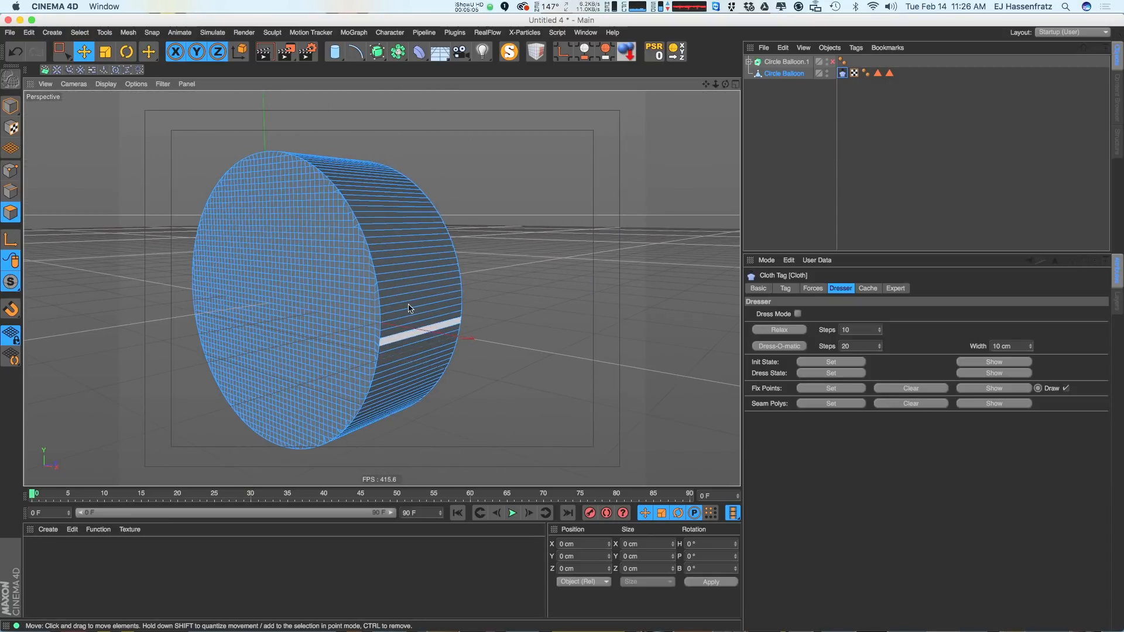
alt+drag(385, 395, 472, 275)
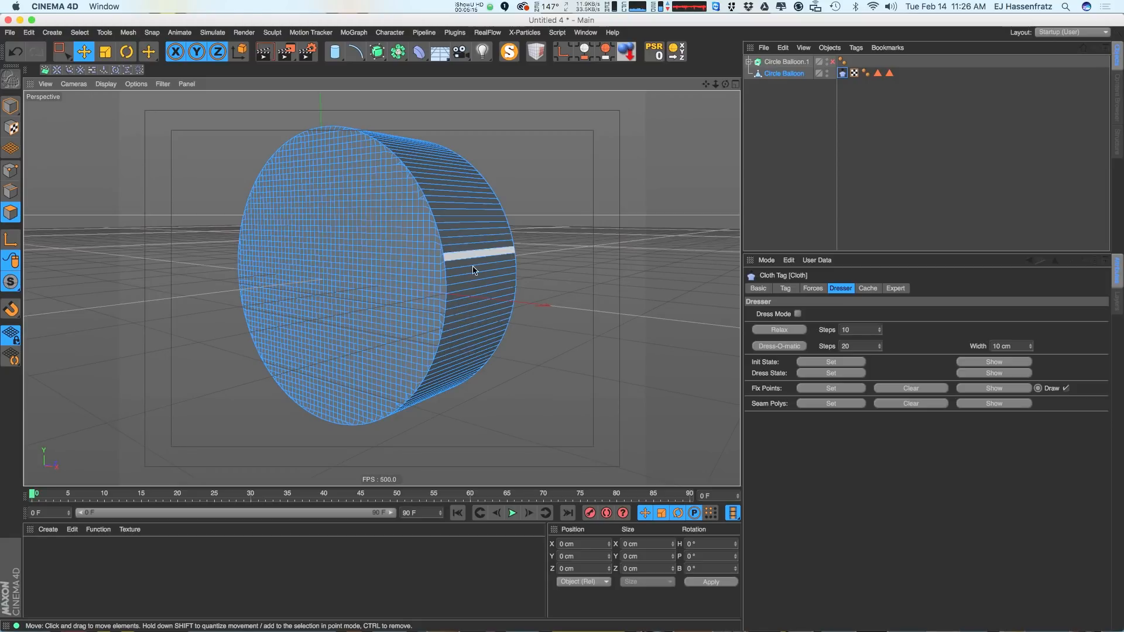
key(u)
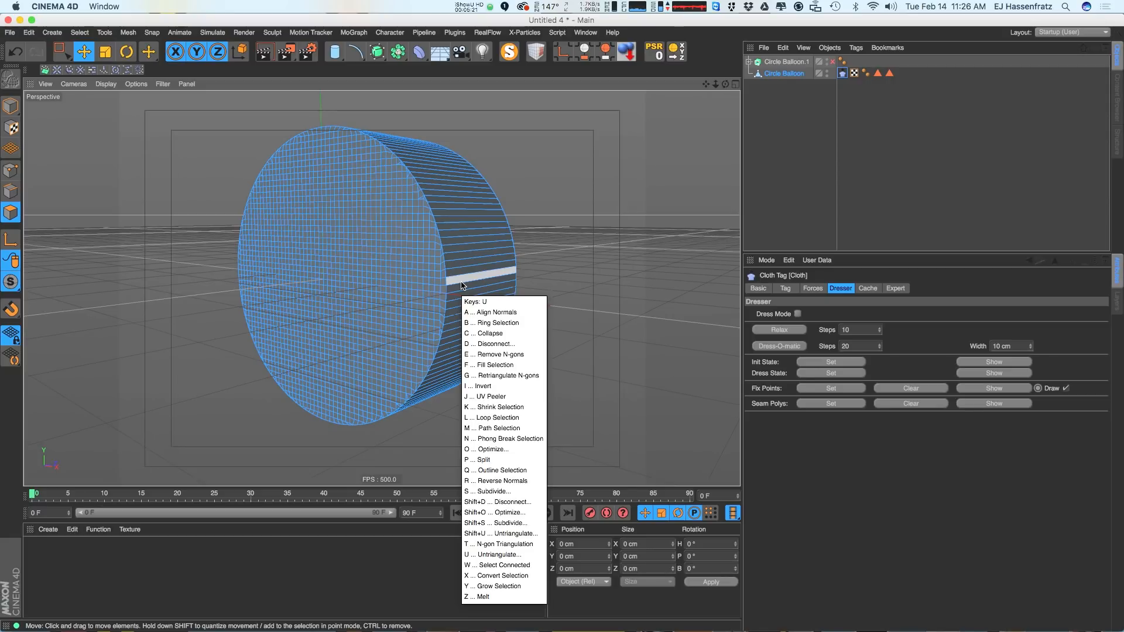
key(l)
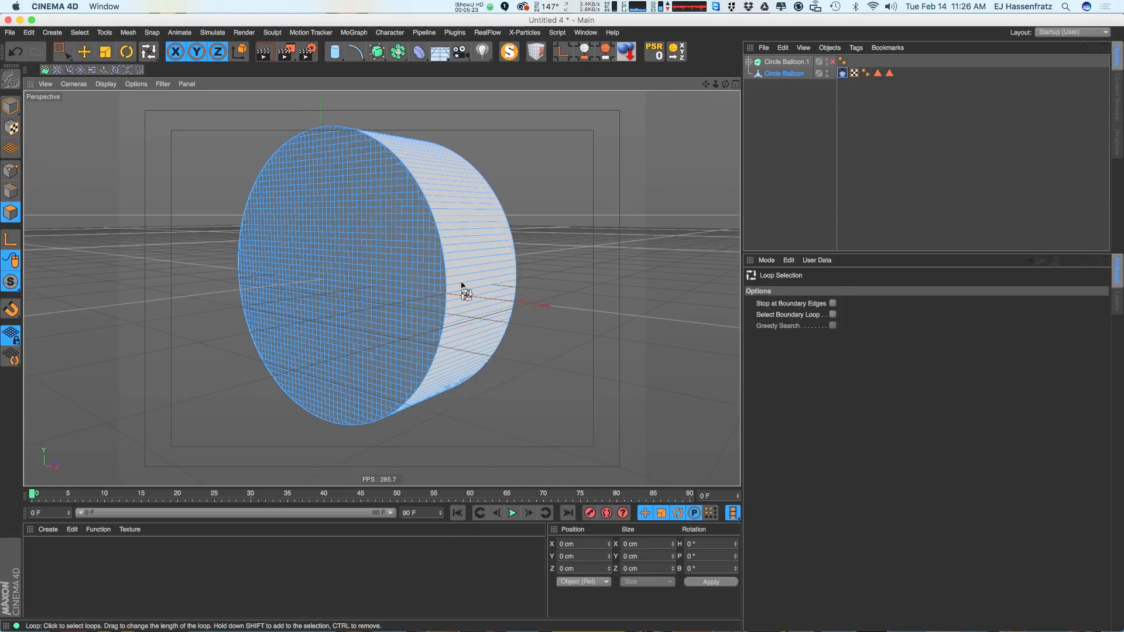
click(474, 255)
mouse_move(483, 301)
alt+mouse_down()
mouse_move(381, 333)
mouse_move(484, 308)
mouse_move(475, 300)
alt+mouse_up()
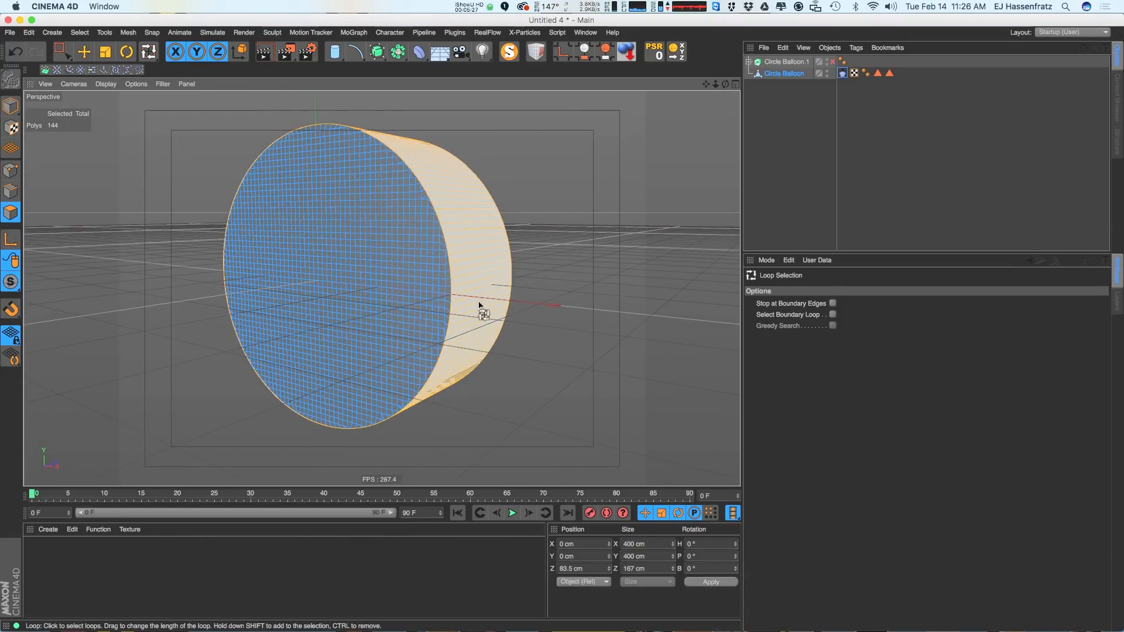
Set the selected side polygons as the cloth's seam polys and run Dress-O-matic with 20 steps and 10 cm width
click(843, 74)
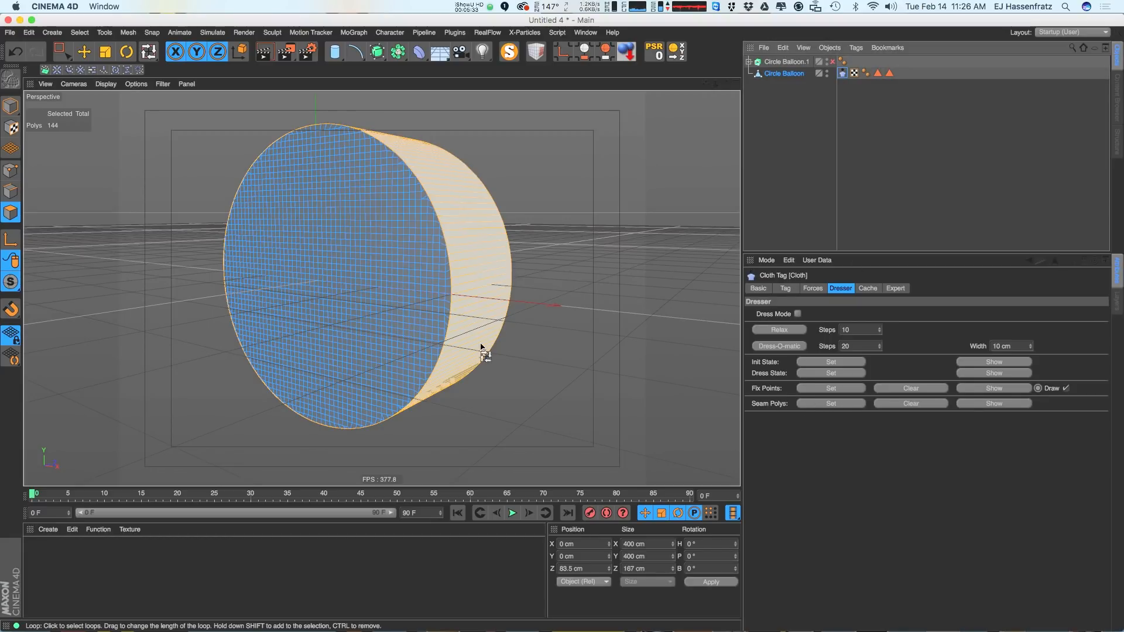
click(831, 405)
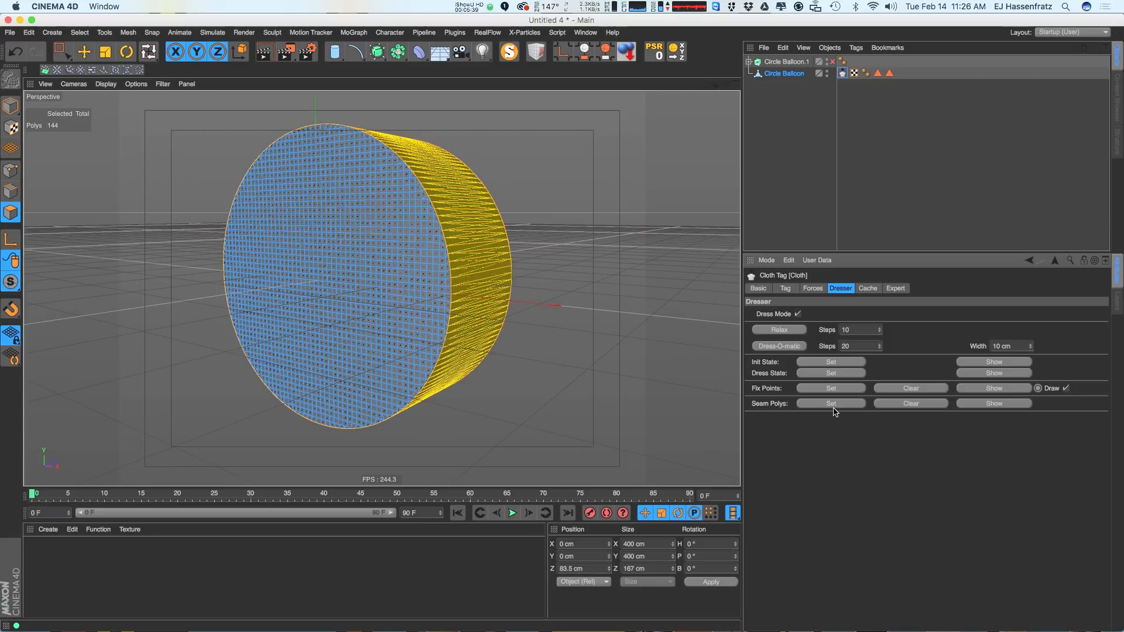
alt+drag(614, 284, 606, 314)
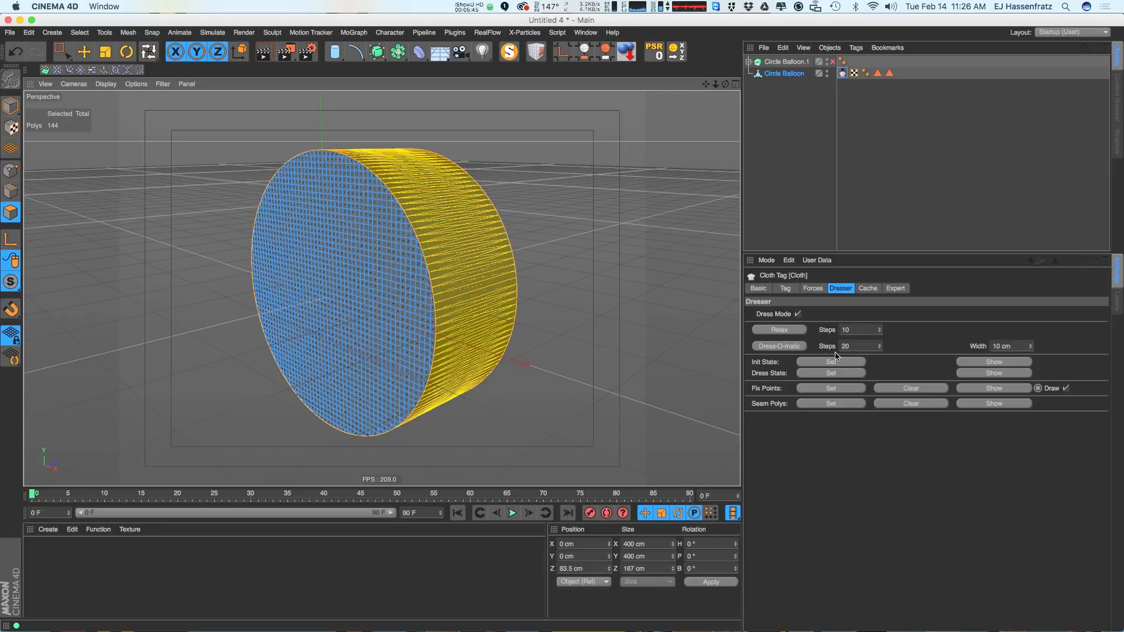
click(779, 345)
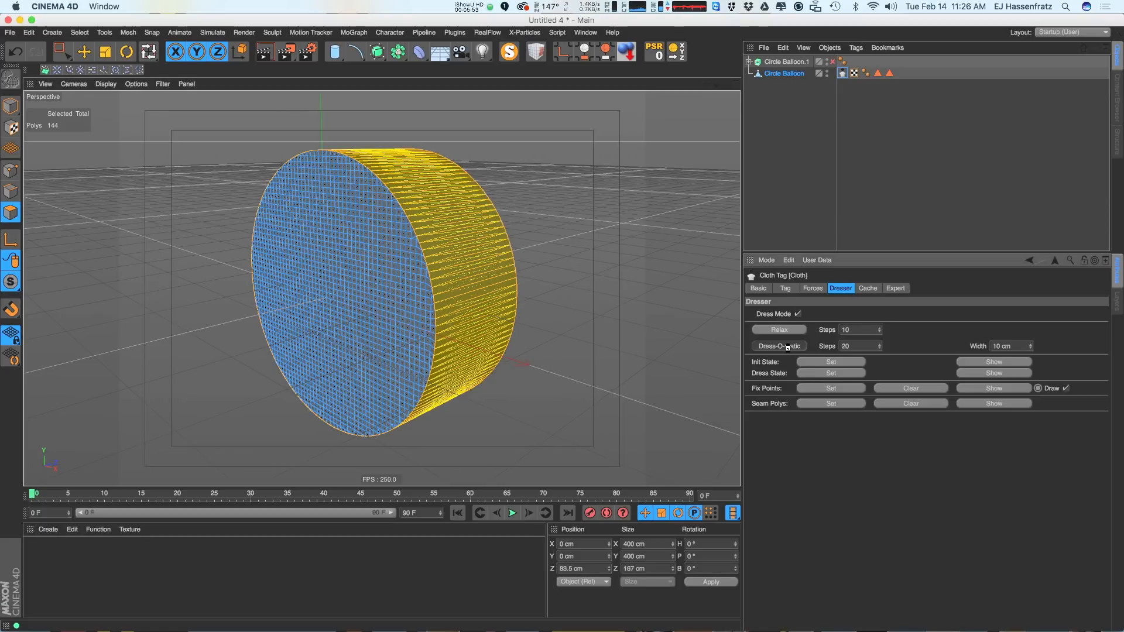
Render a preview of the inflated balloon and examine its shape and puckered seam from several angles
alt+drag(414, 338, 491, 319)
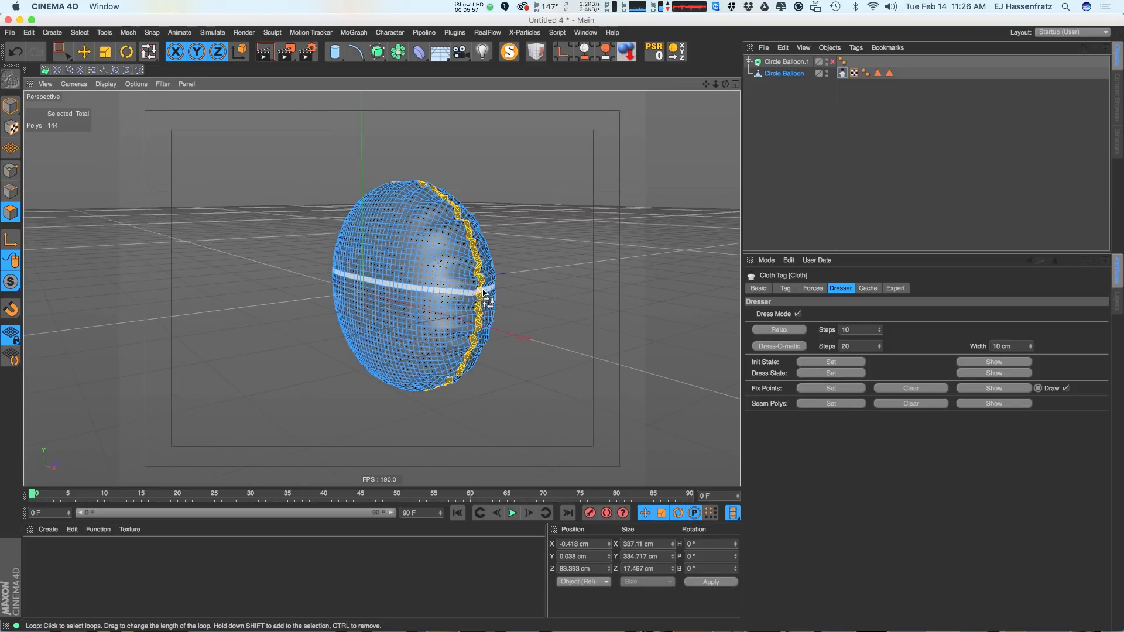
alt+drag(609, 296, 527, 296)
key(ctrl+r)
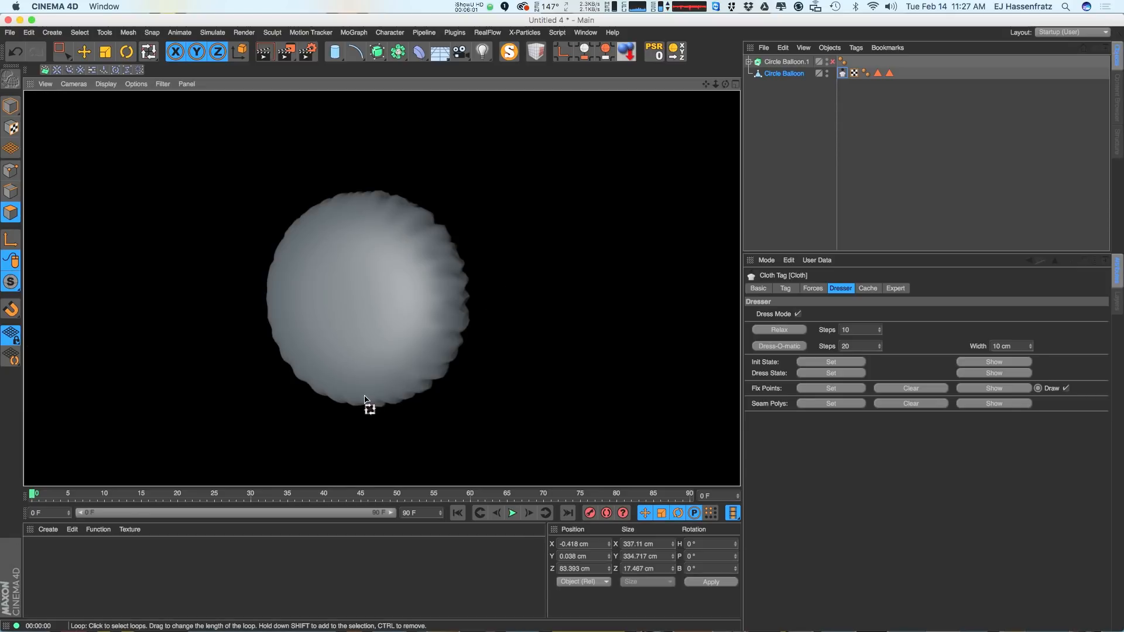
alt+drag(389, 280, 299, 326)
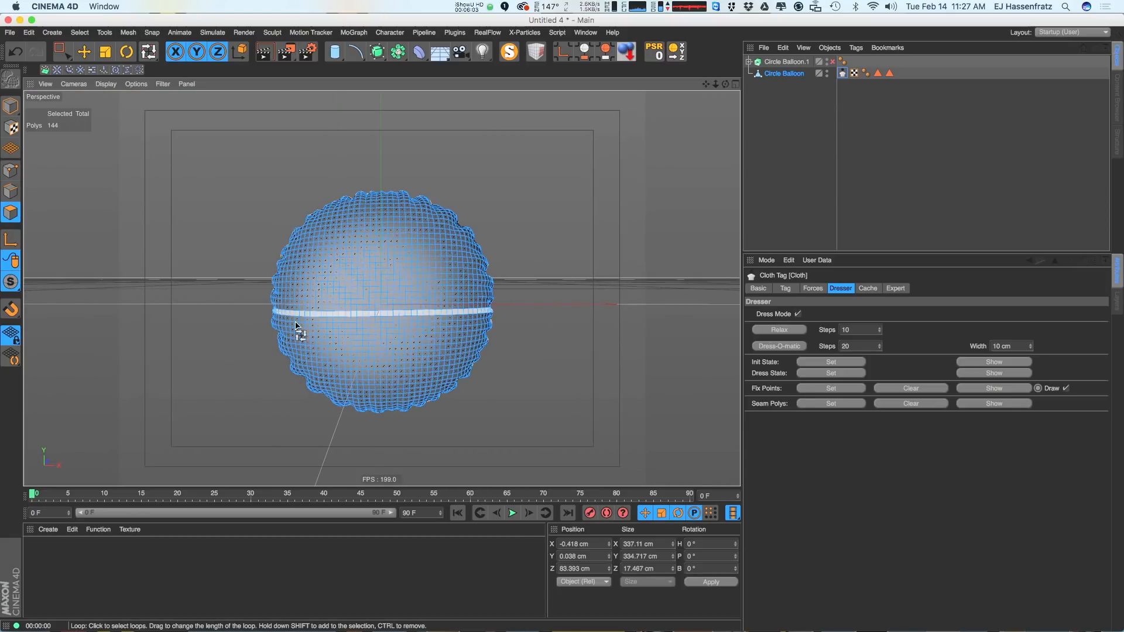
alt+drag(473, 379, 391, 351)
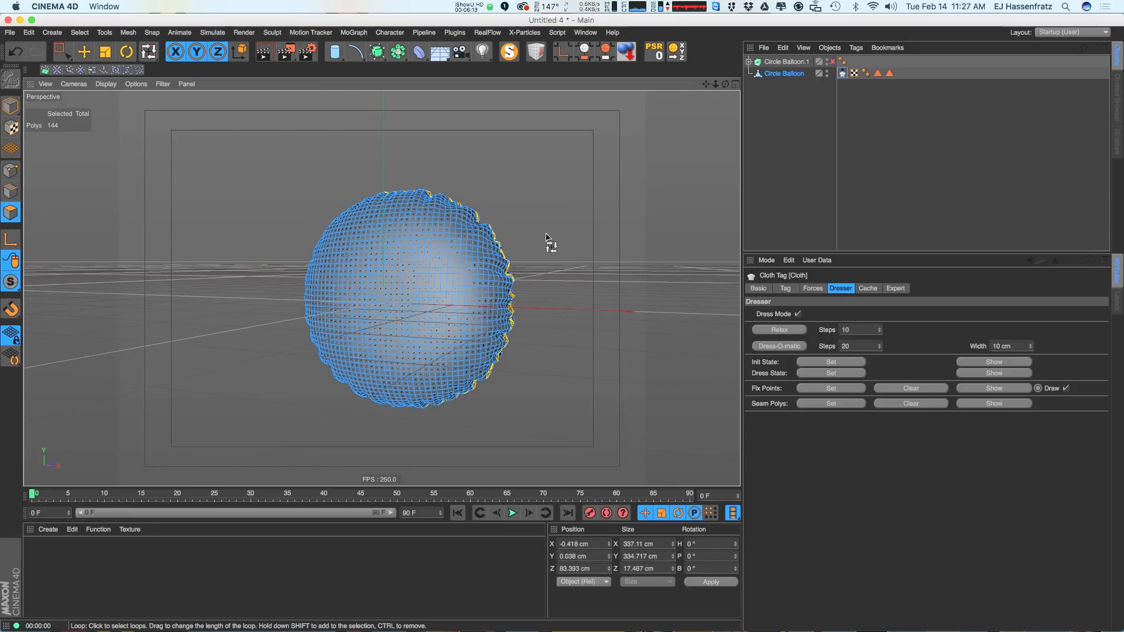
alt+drag(470, 254, 491, 257)
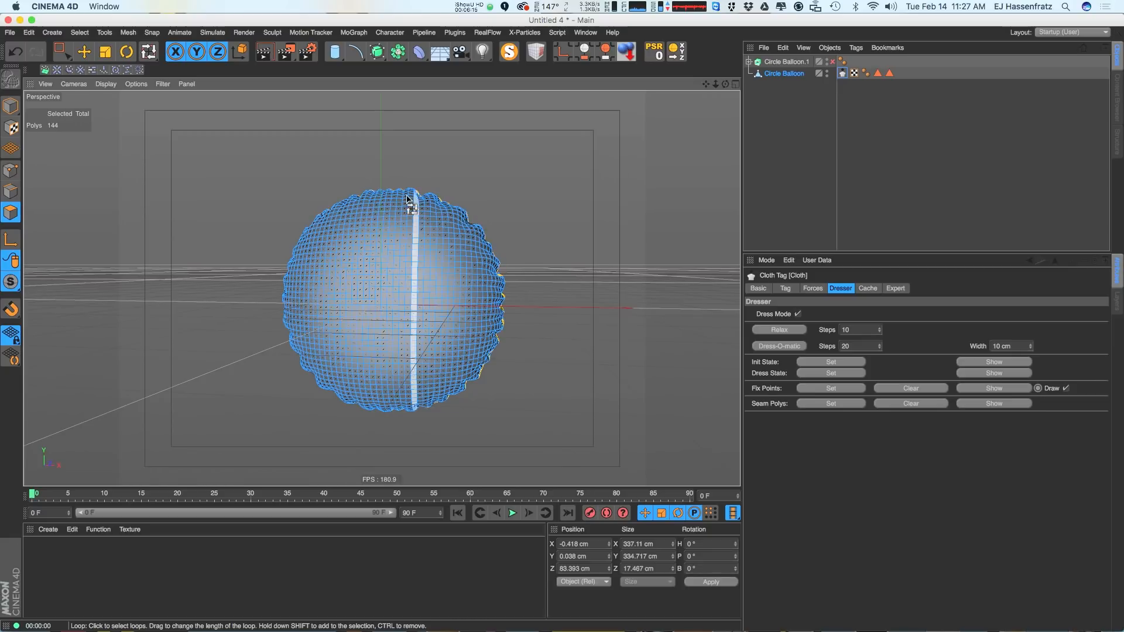
mouse_move(321, 321)
alt+mouse_down()
mouse_move(389, 366)
mouse_move(255, 366)
mouse_move(499, 311)
mouse_move(328, 304)
alt+mouse_up()
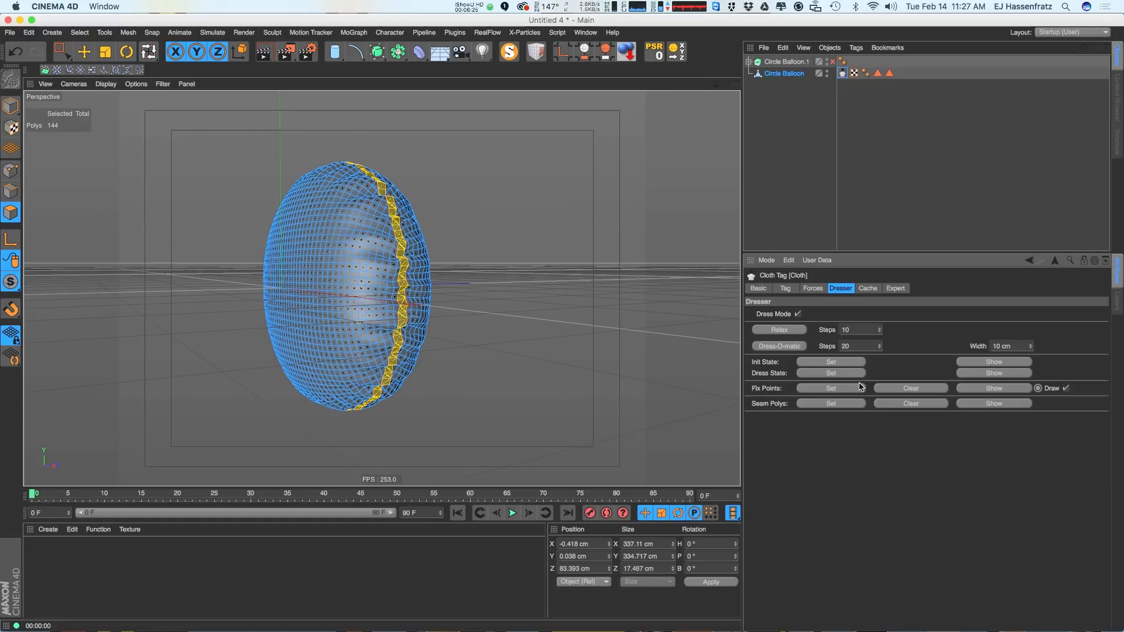
Try Dress-O-matic on the balloon with 1 step and with 10 steps, and inspect the resulting shape
click(568, 554)
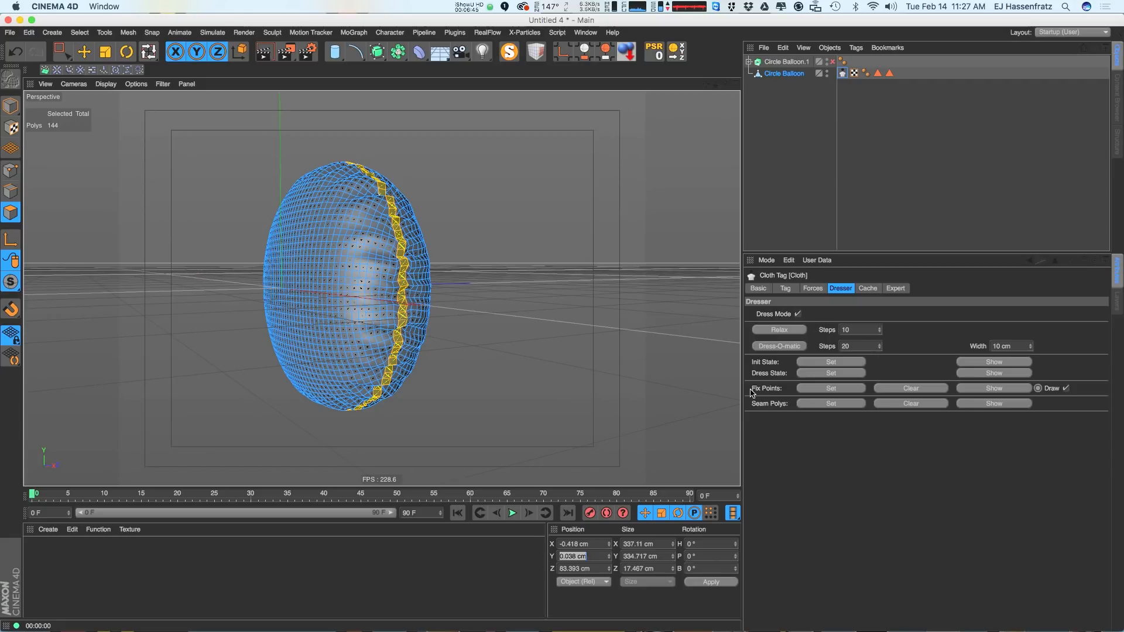
double_click(873, 346)
text(1)
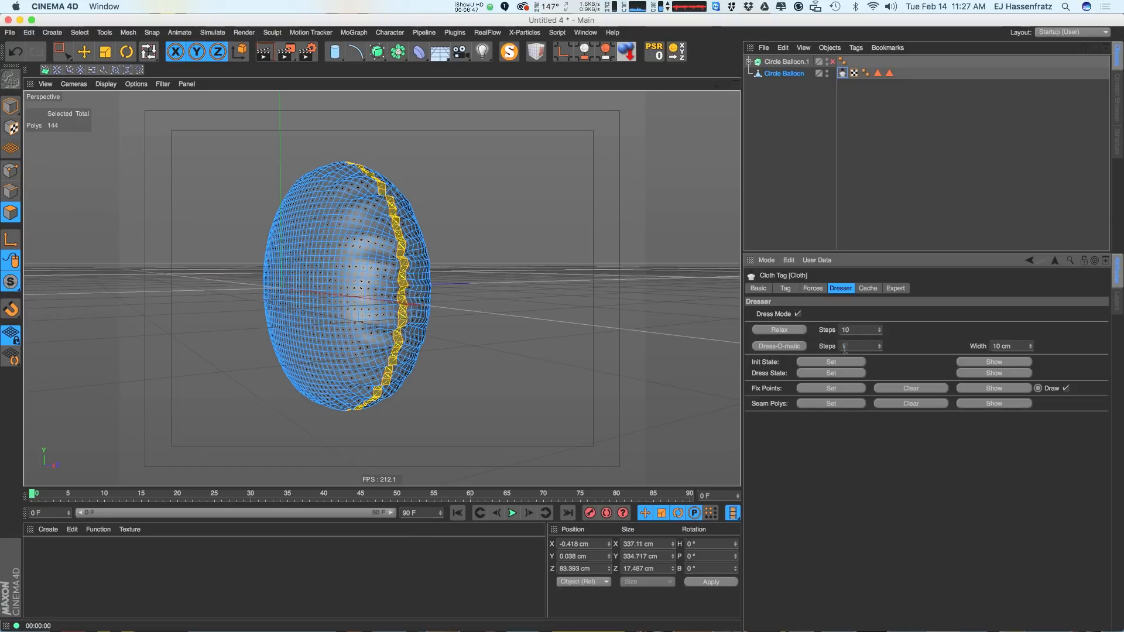
click(790, 347)
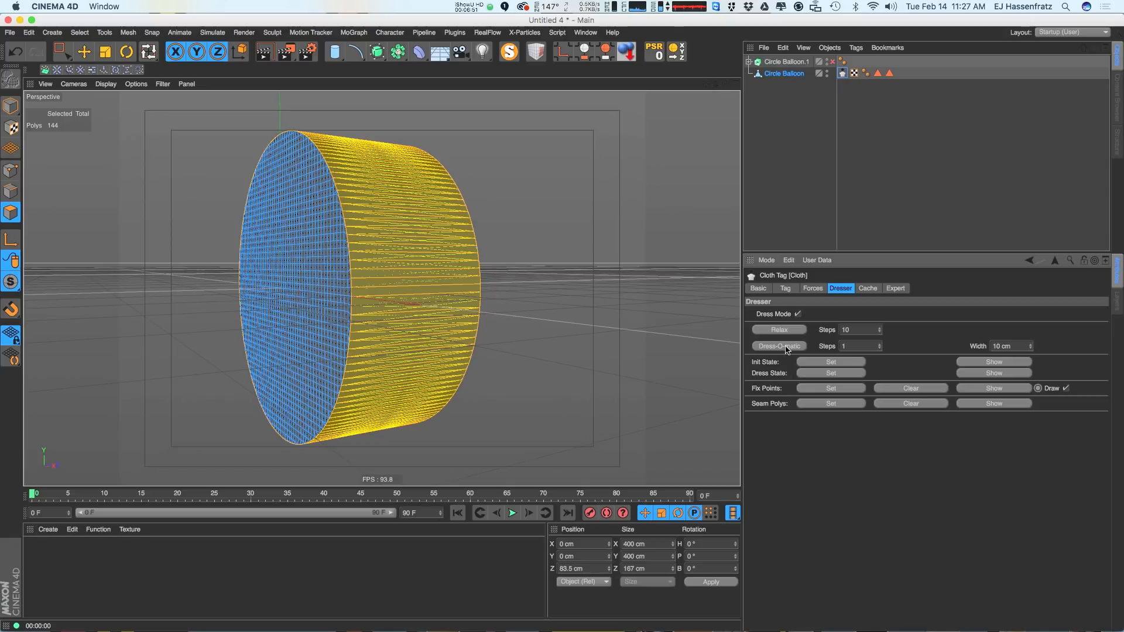
click(780, 346)
click(782, 347)
alt+drag(392, 325, 536, 307)
alt+drag(569, 300, 539, 326)
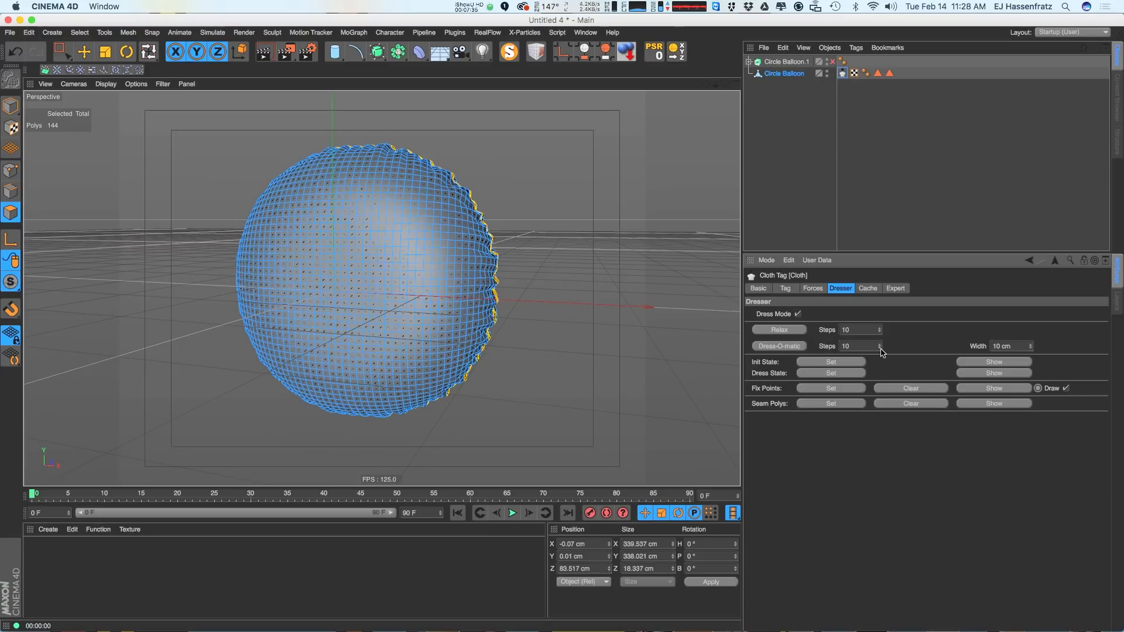
Try Dress-O-matic with 123 steps and inspect the wrinkles along the balloon's seam
click(773, 348)
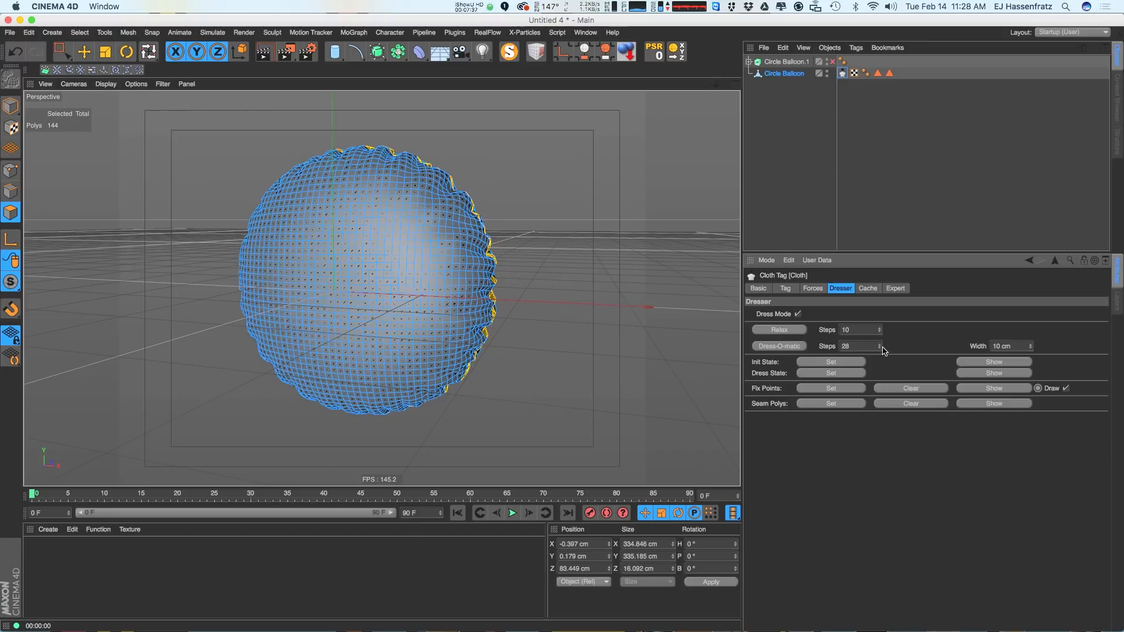
click(809, 373)
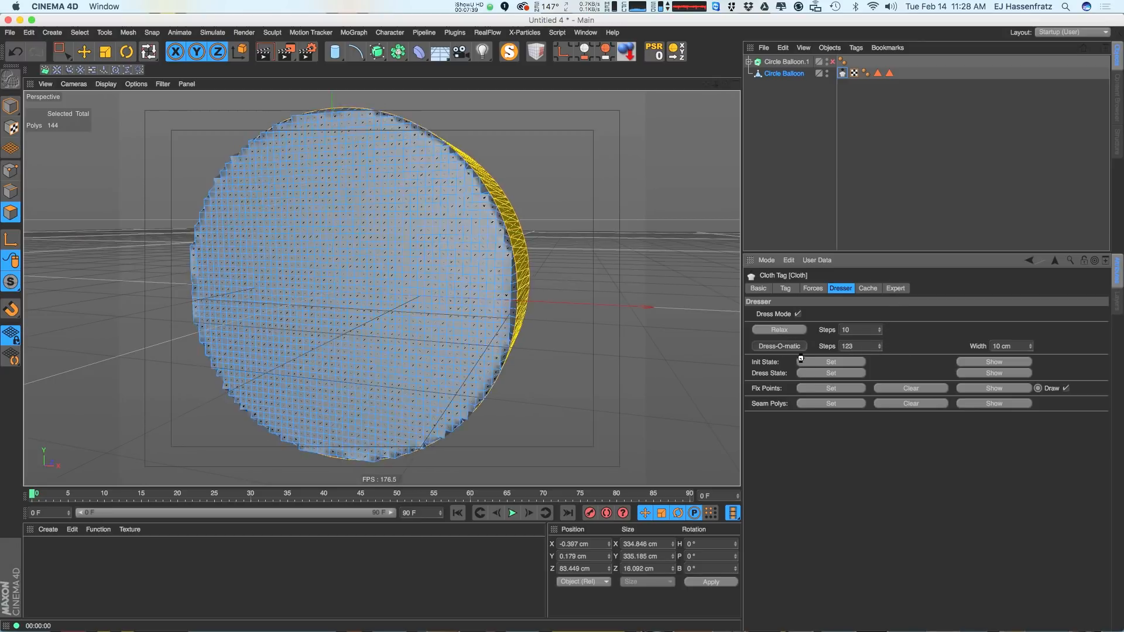
key(u)
key(l)
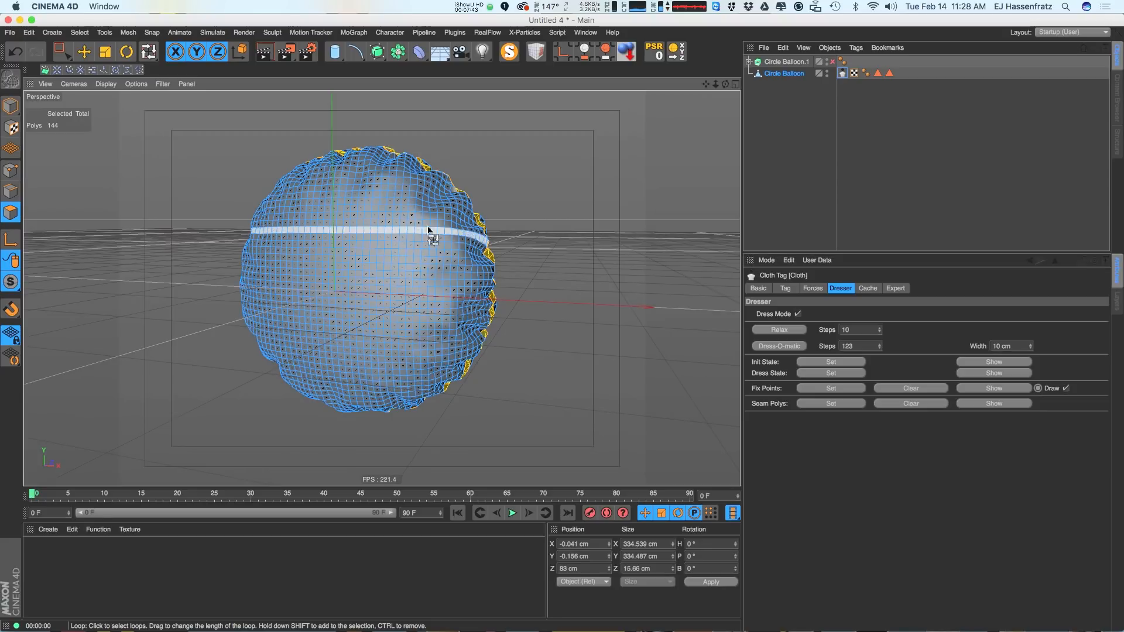
alt+drag(444, 334, 394, 311)
Set the Dress-O-matic steps to 20 and rerun it on the balloon
click(859, 344)
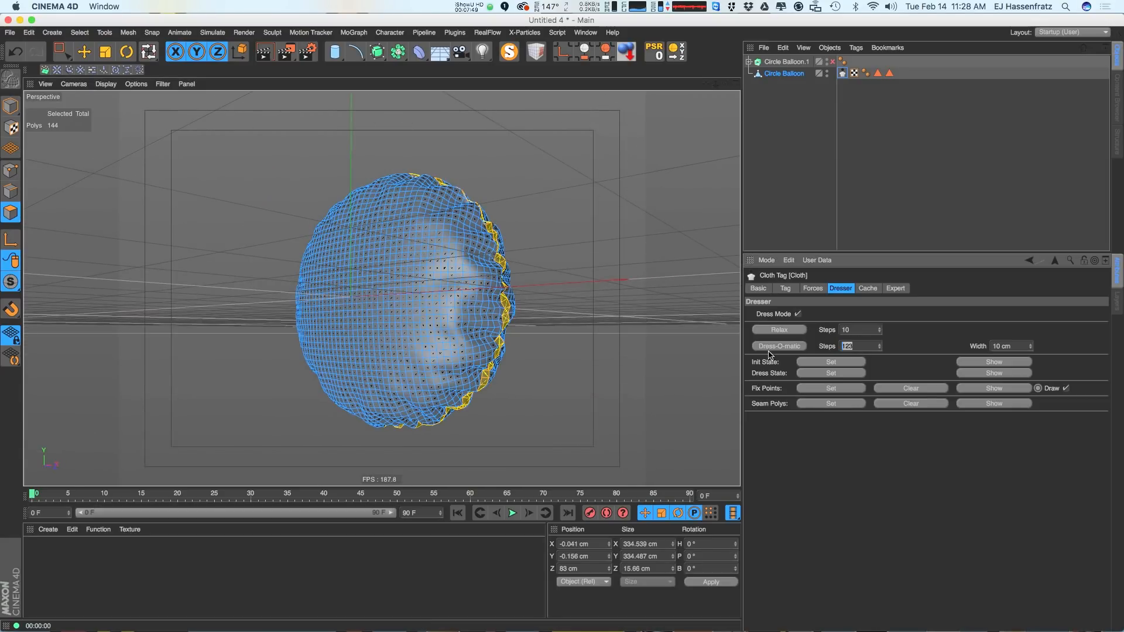
text(20)
key(Return)
alt+drag(484, 335, 570, 352)
click(783, 348)
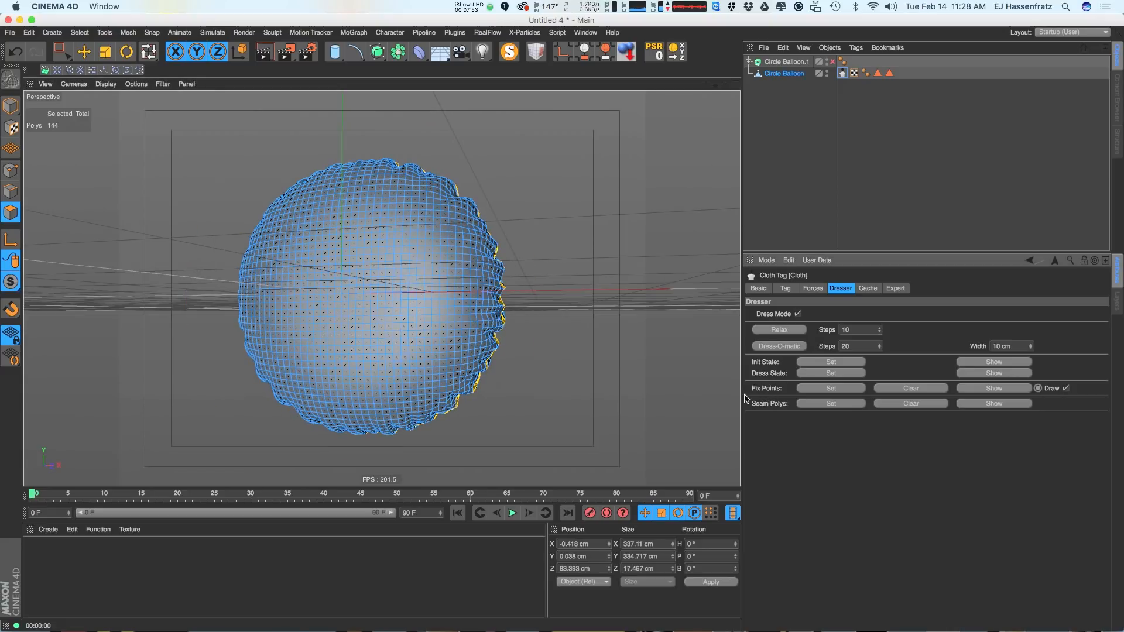
Try Dress-O-matic on the balloon with a seam width of 30 cm and inspect the widened seam
alt+drag(487, 333, 376, 331)
alt+drag(484, 308, 439, 339)
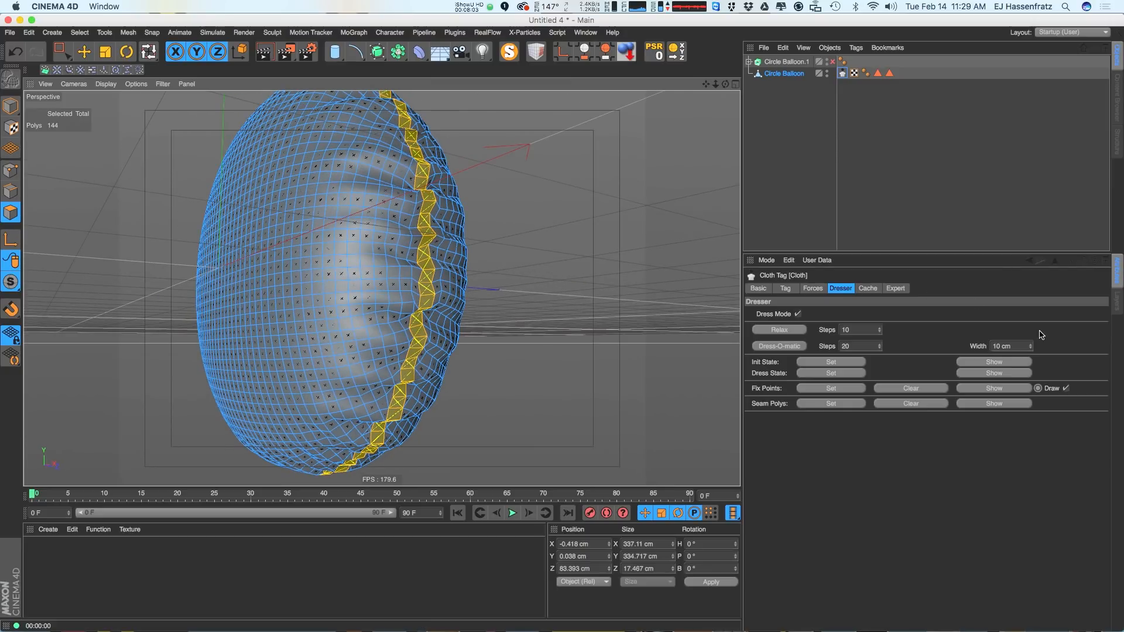
double_click(1016, 344)
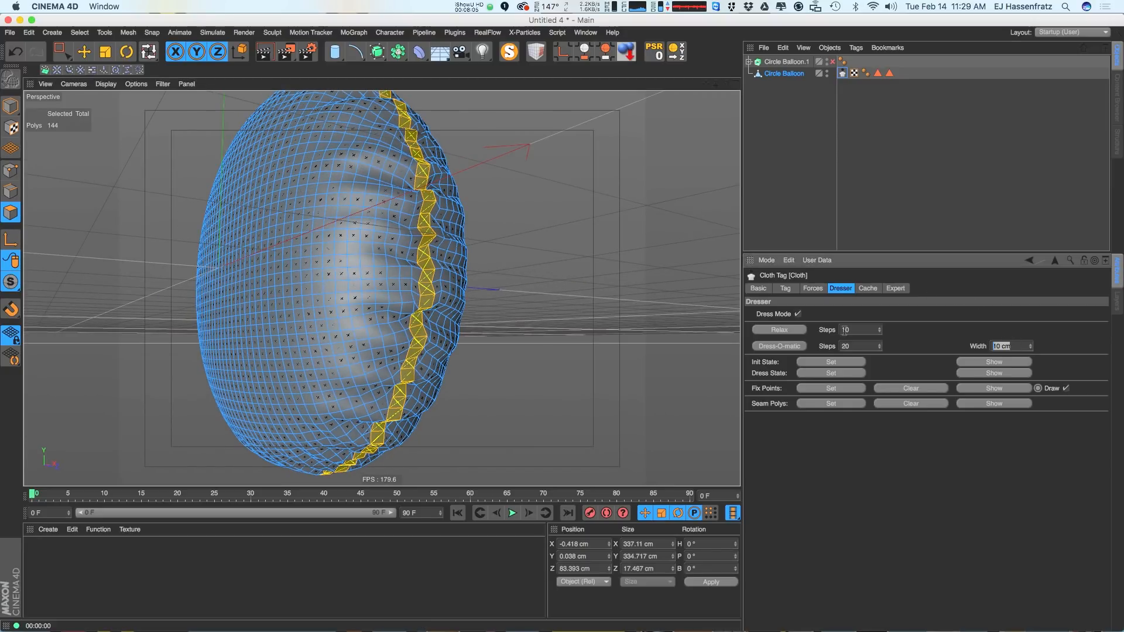
text(30)
key(Return)
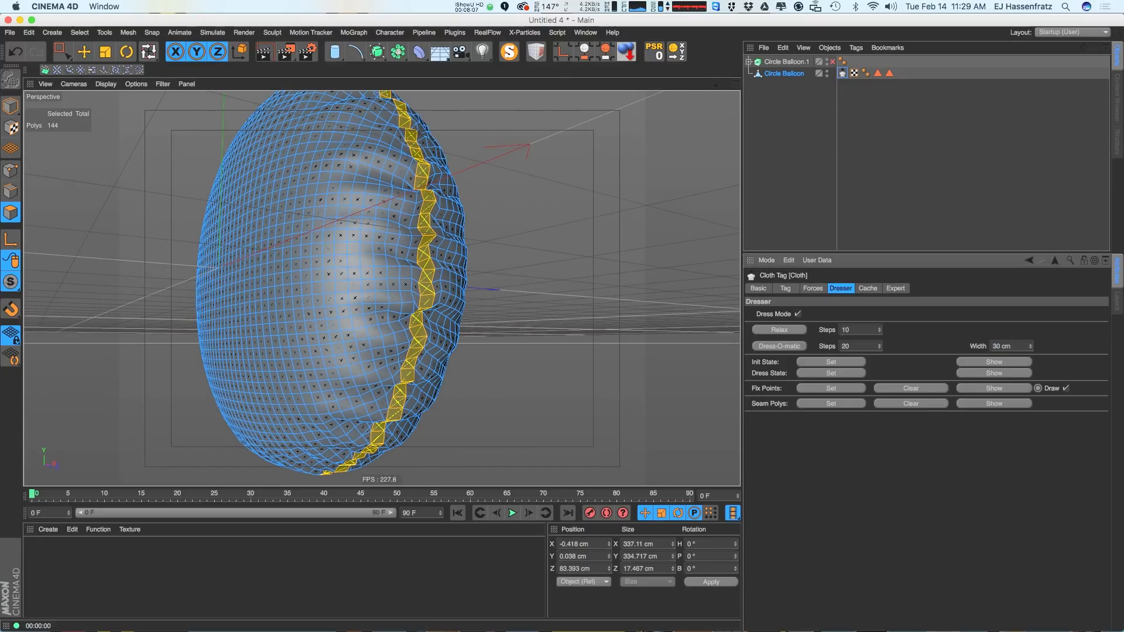
click(779, 346)
alt+drag(550, 363, 436, 328)
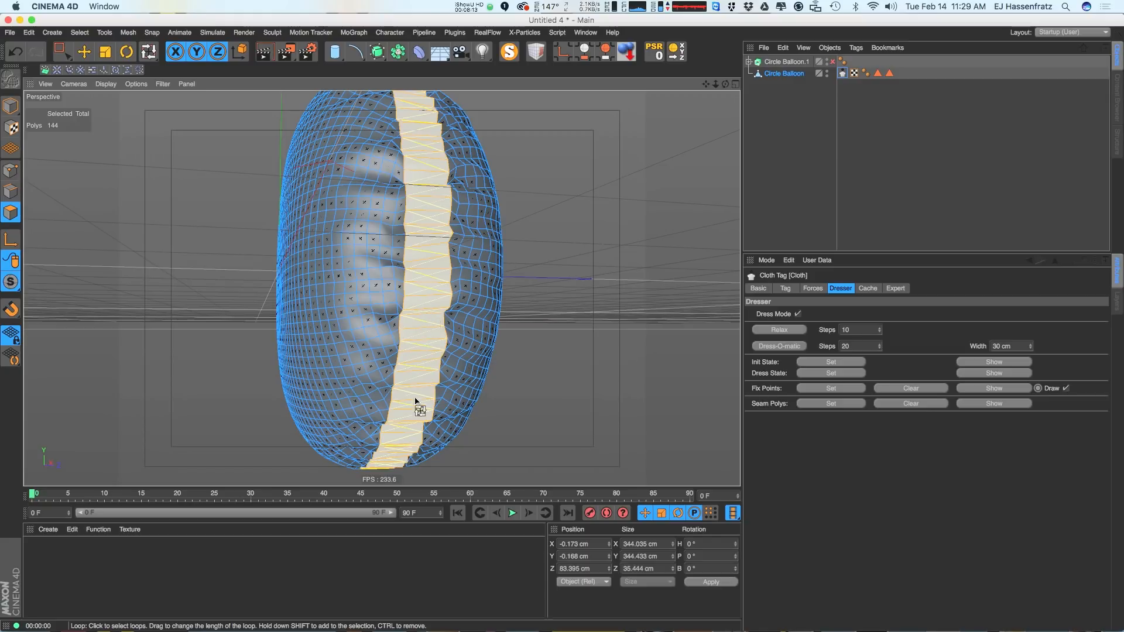
alt+drag(419, 371, 469, 360)
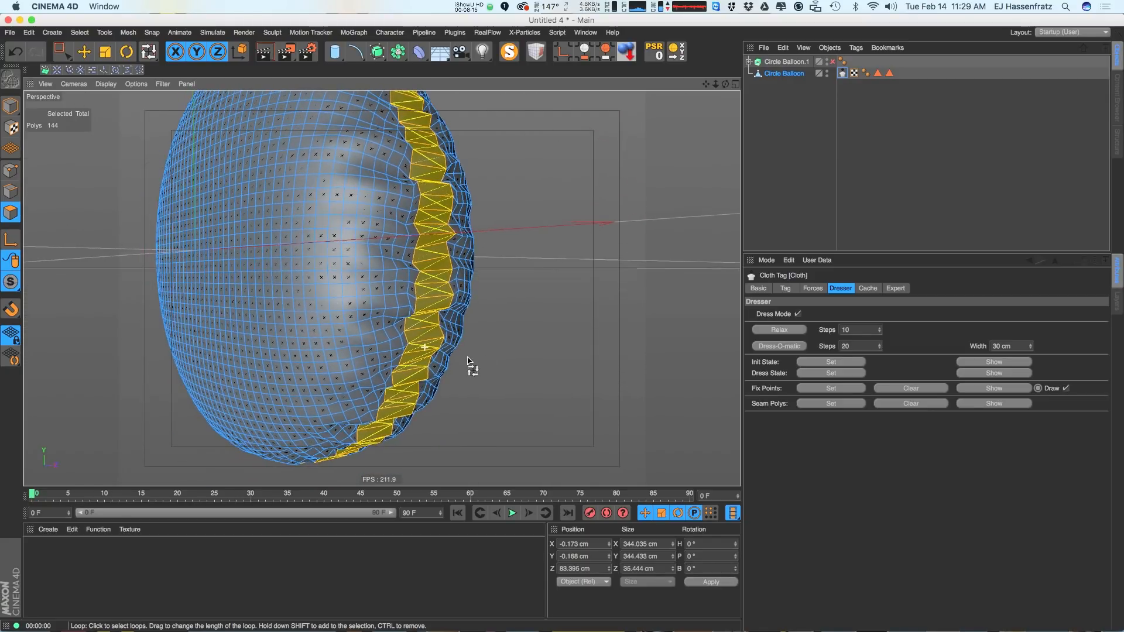
Rerun Dress-O-matic with a seam width of 2 cm and inspect the tightened seam from several angles
click(1018, 346)
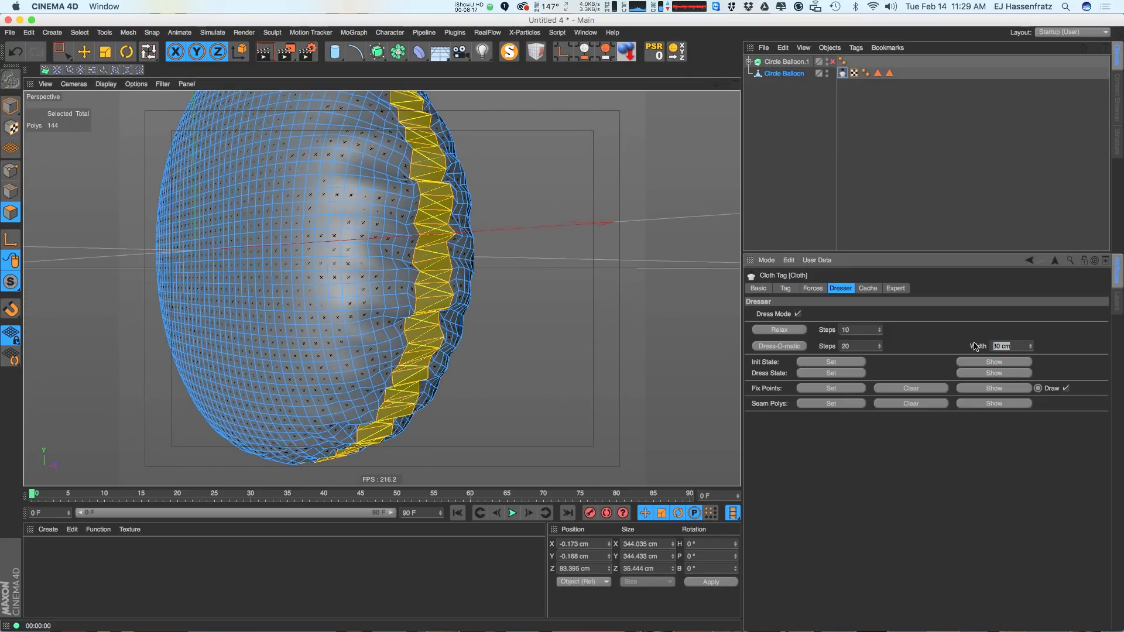
click(779, 346)
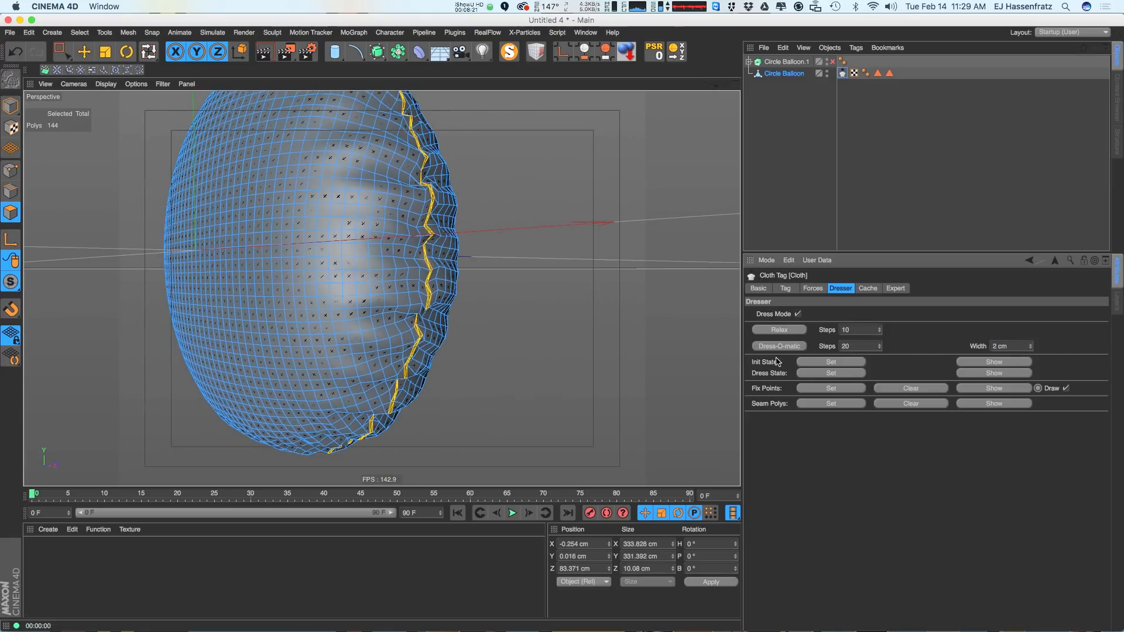
alt+drag(330, 321, 469, 316)
alt+right_drag(409, 334, 359, 329)
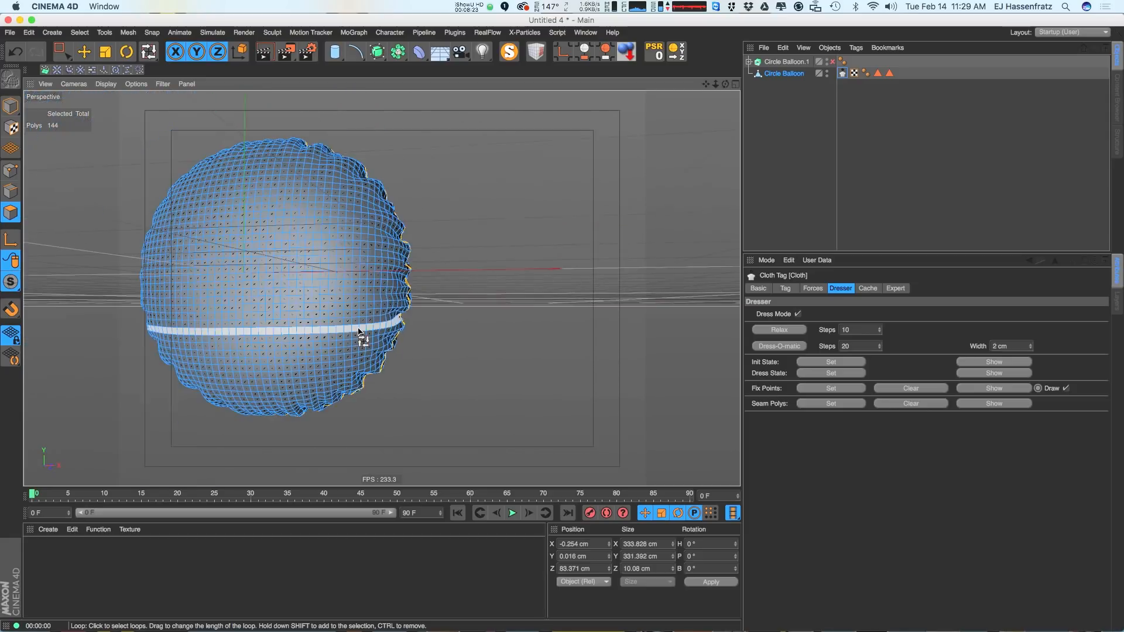
alt+middle_drag(359, 329, 428, 339)
alt+drag(425, 334, 386, 343)
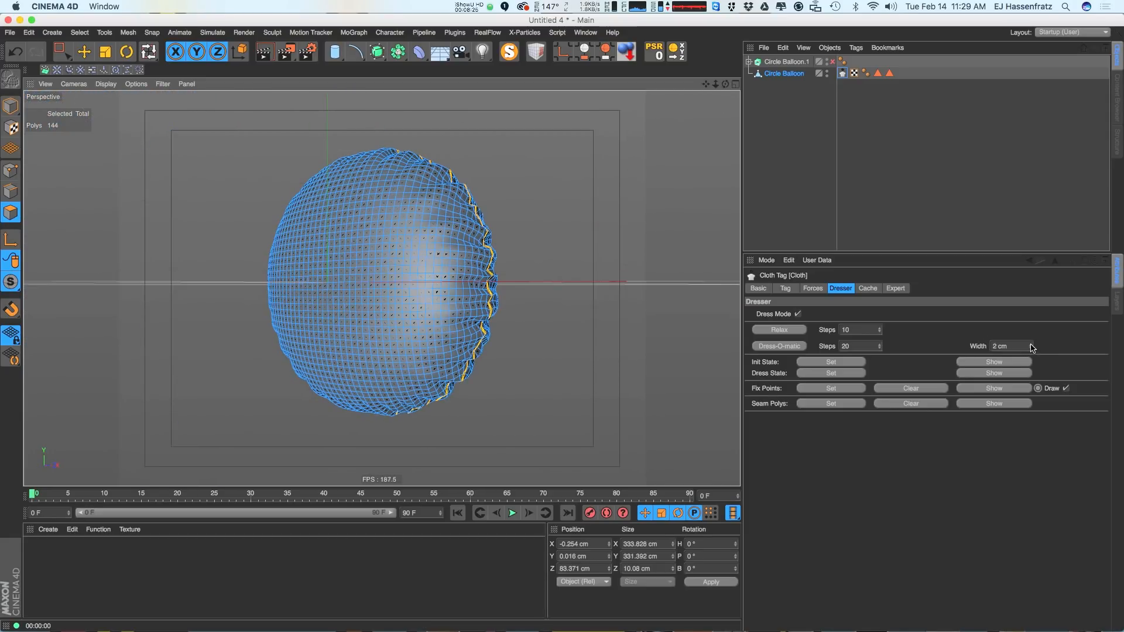
Try Dress-O-matic with seam widths of 4 cm, 18 cm and 1 cm, and compare the balloon's puckering
double_click(1031, 344)
click(776, 347)
alt+drag(476, 329, 549, 330)
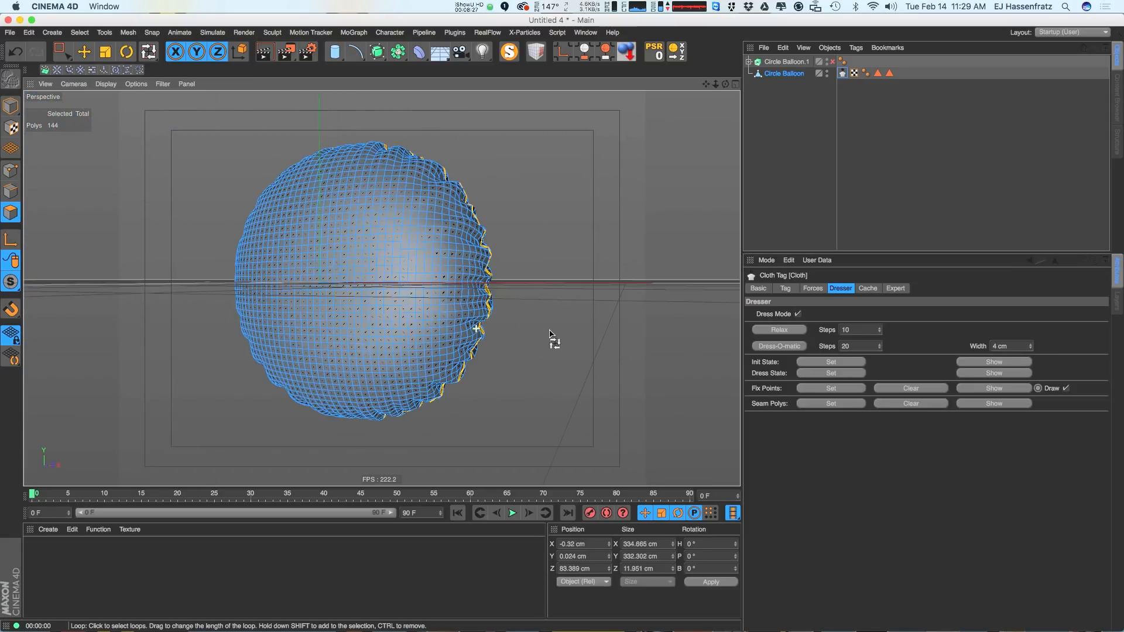
drag(1031, 347, 1030, 338)
click(780, 345)
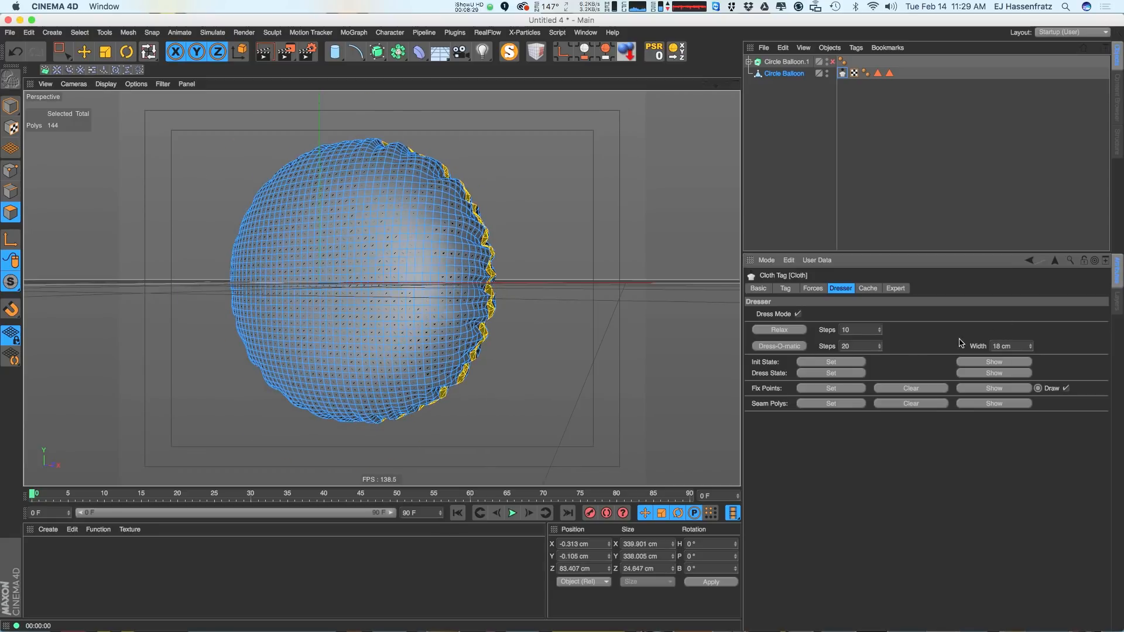
click(782, 346)
alt+drag(571, 343, 478, 317)
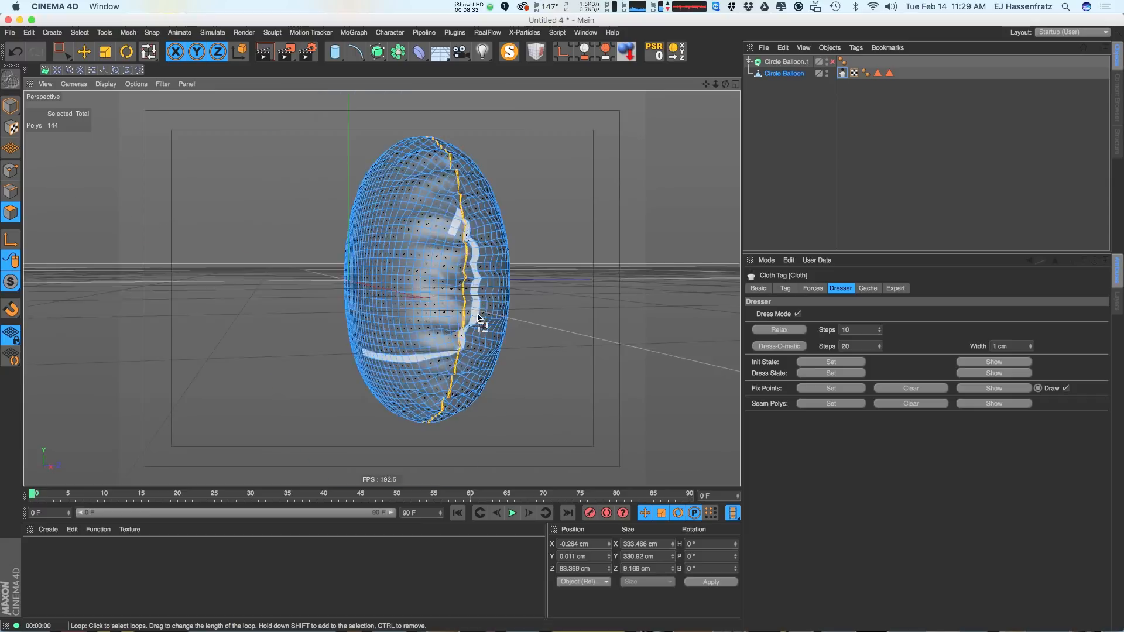
Set the Dress-O-matic width to 2 cm and rerun it on the balloon
scroll(479, 318, up, 5)
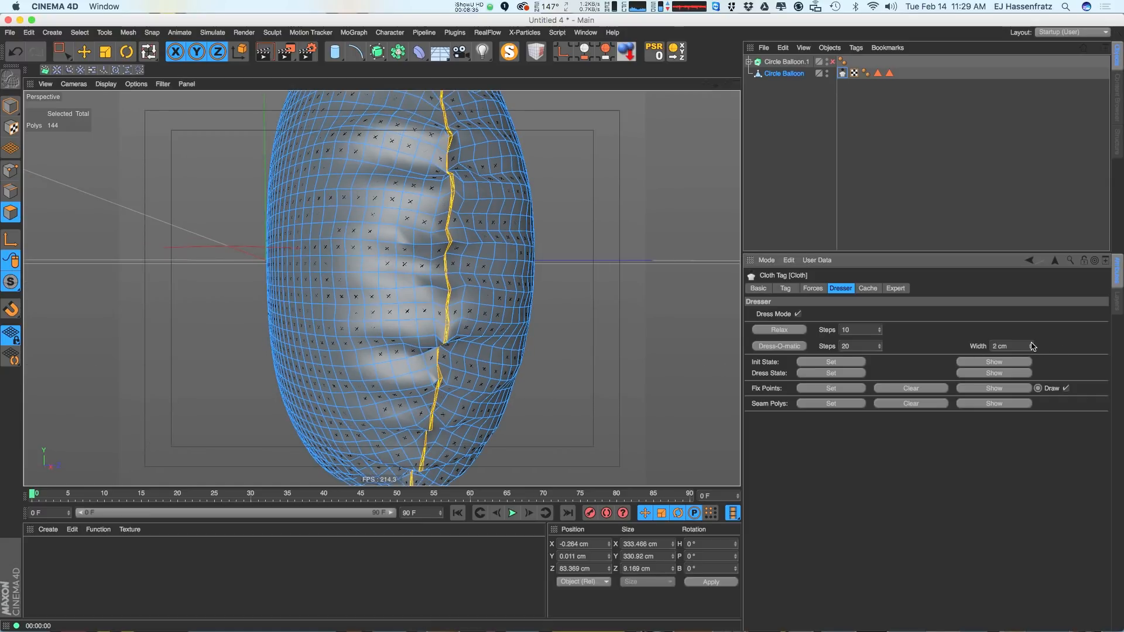
click(773, 345)
alt+drag(562, 334, 583, 261)
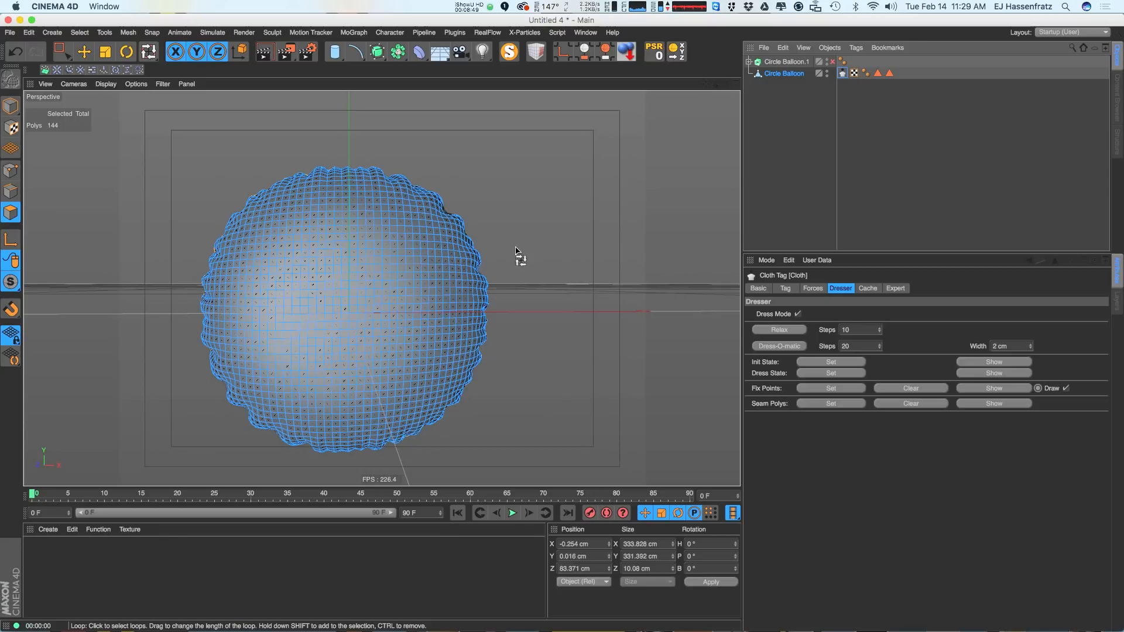
Store the dressed shape as the cloth's initial state, and delete the Cloth tag from Circle Balloon
click(845, 348)
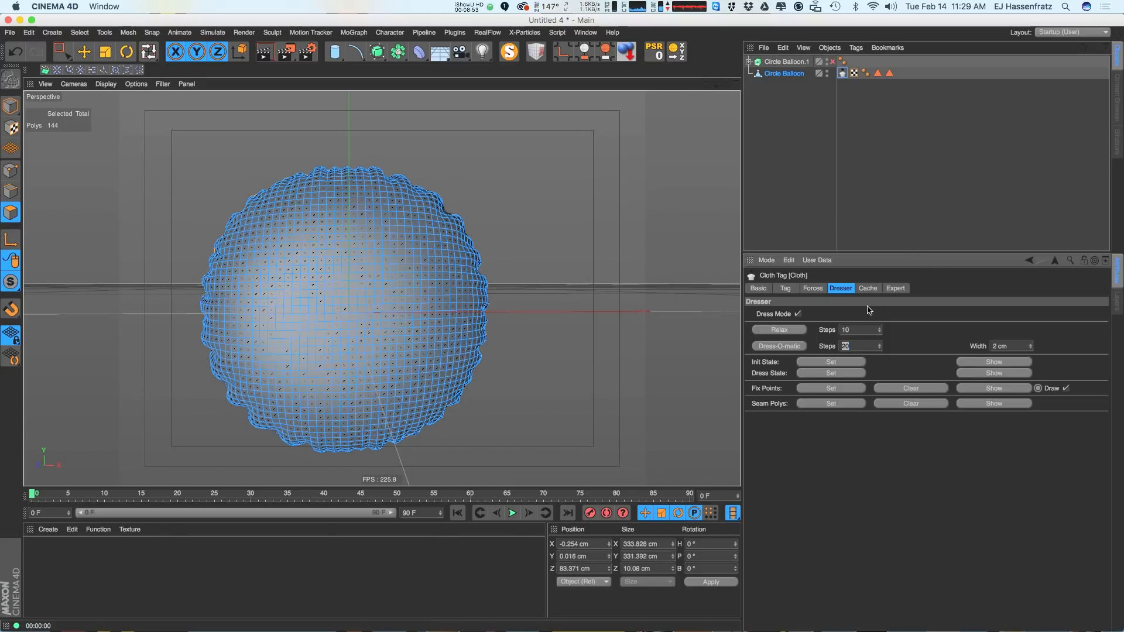
click(839, 362)
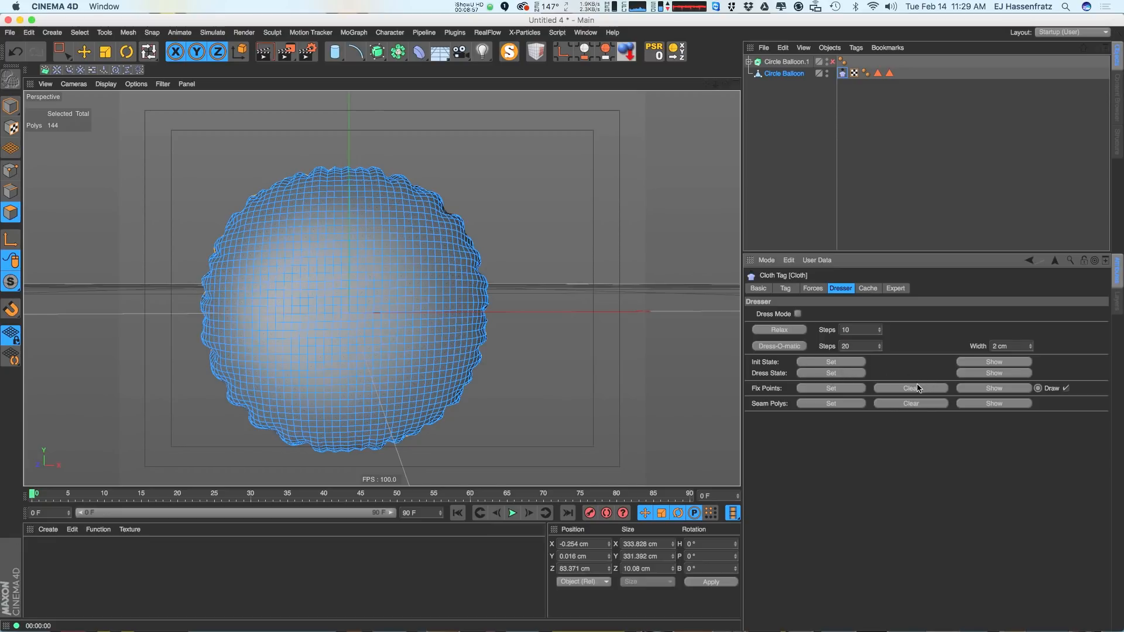
alt+drag(494, 326, 795, 201)
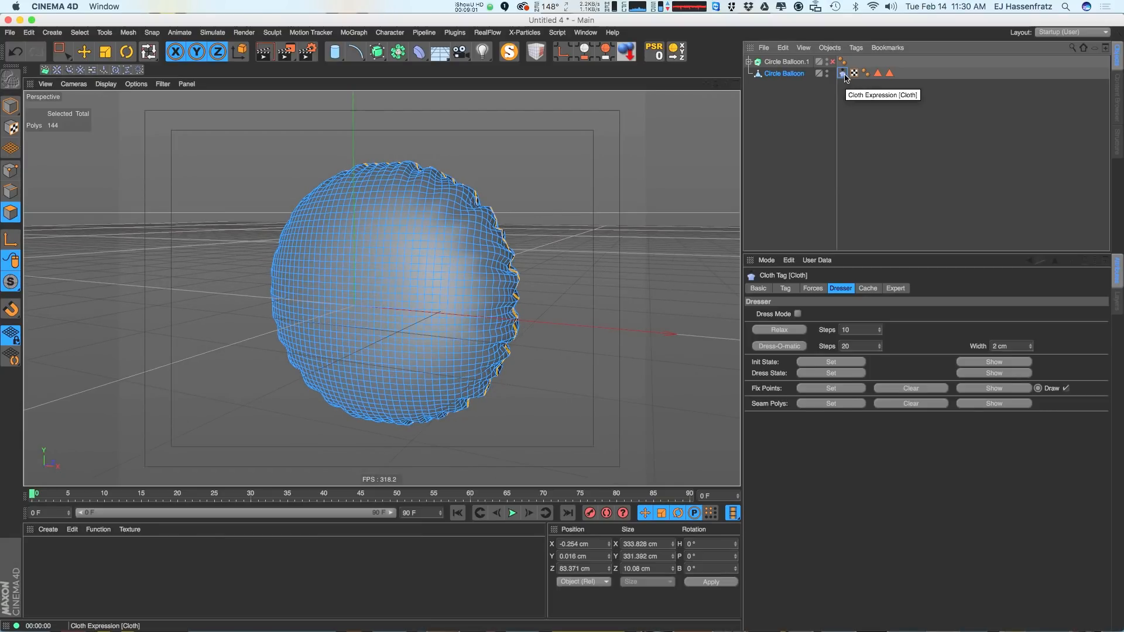
key(Delete)
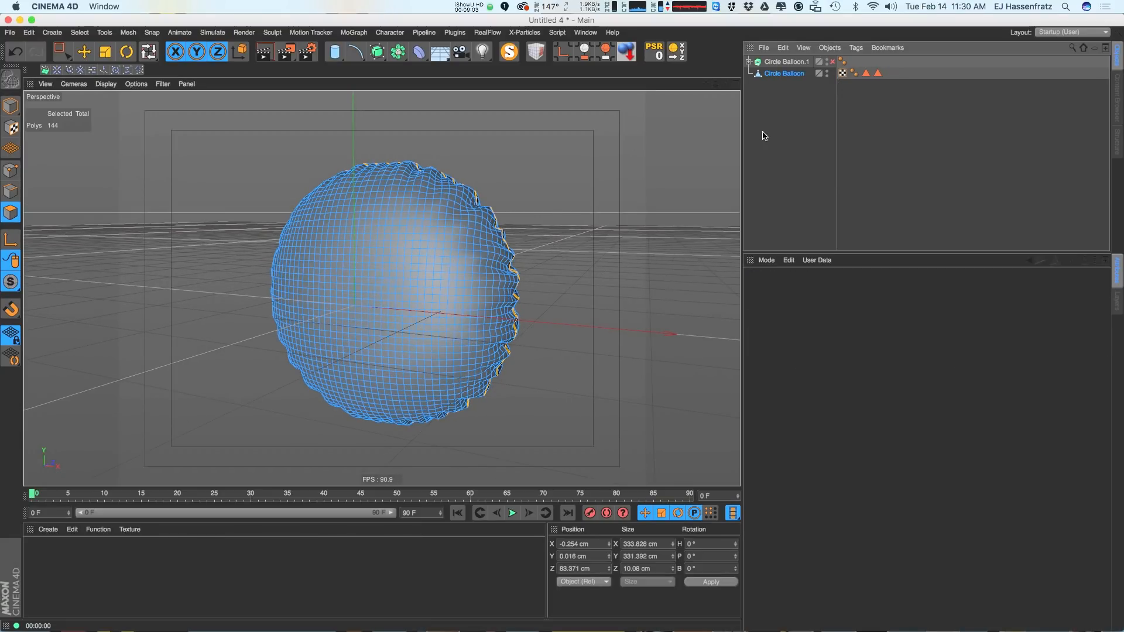
Switch to the Move tool in Model mode and render a preview of the balloon
click(86, 57)
mouse_move(501, 275)
alt+mouse_down()
mouse_move(544, 264)
mouse_move(519, 277)
alt+mouse_up()
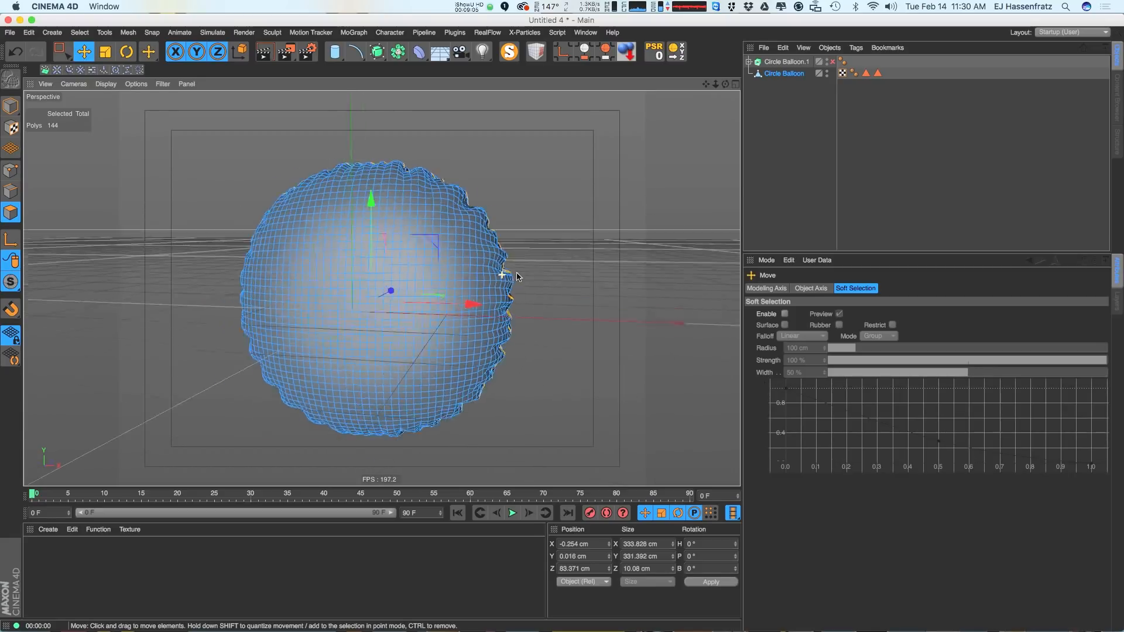
click(11, 106)
key(ctrl+r)
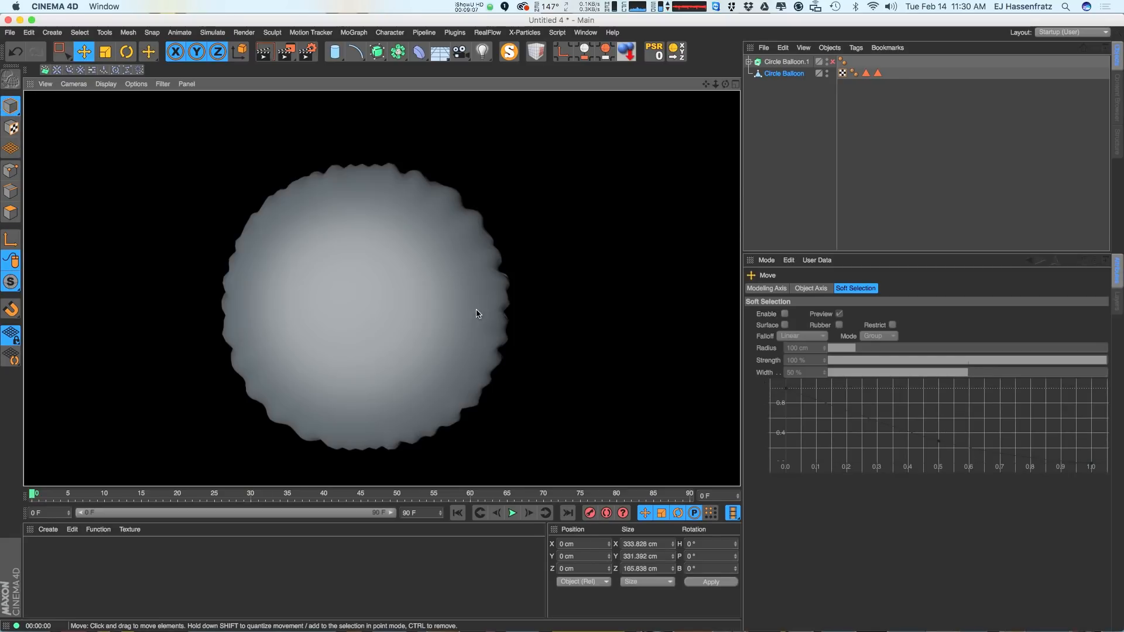
alt+drag(522, 274, 499, 233)
Place Circle Balloon inside a new Subdivision Surface and render a preview of the smoothed balloon
drag(377, 51, 410, 62)
drag(791, 76, 802, 87)
alt+drag(477, 226, 534, 220)
key(super+r)
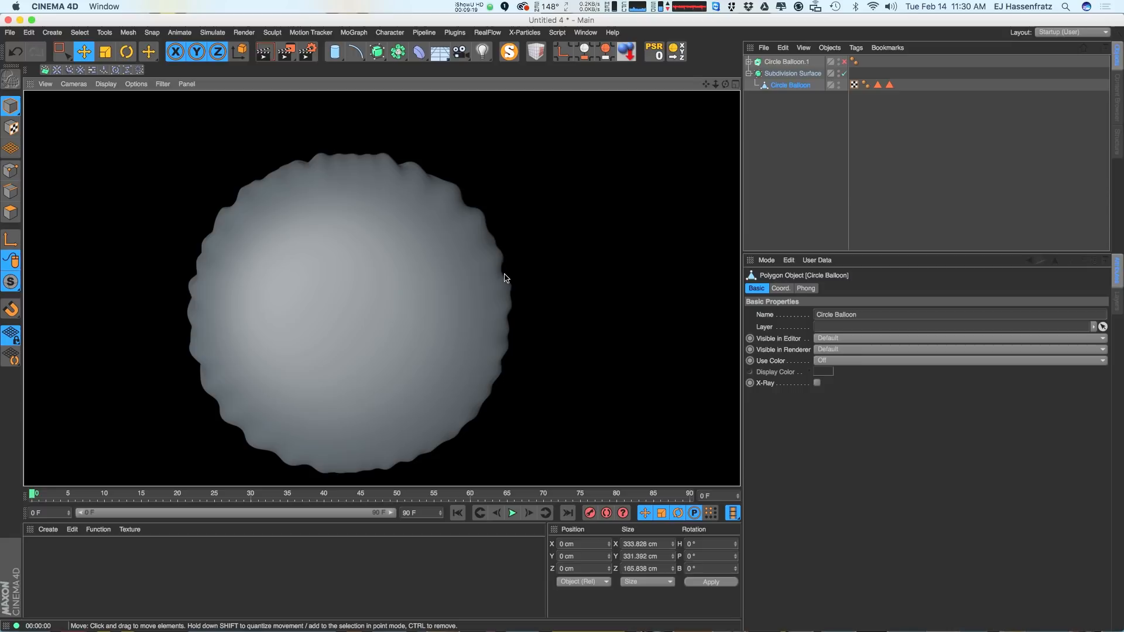
mouse_move(414, 246)
alt+mouse_down()
mouse_move(371, 338)
mouse_move(150, 315)
mouse_move(328, 316)
mouse_move(382, 254)
mouse_move(251, 271)
mouse_move(316, 258)
alt+mouse_up()
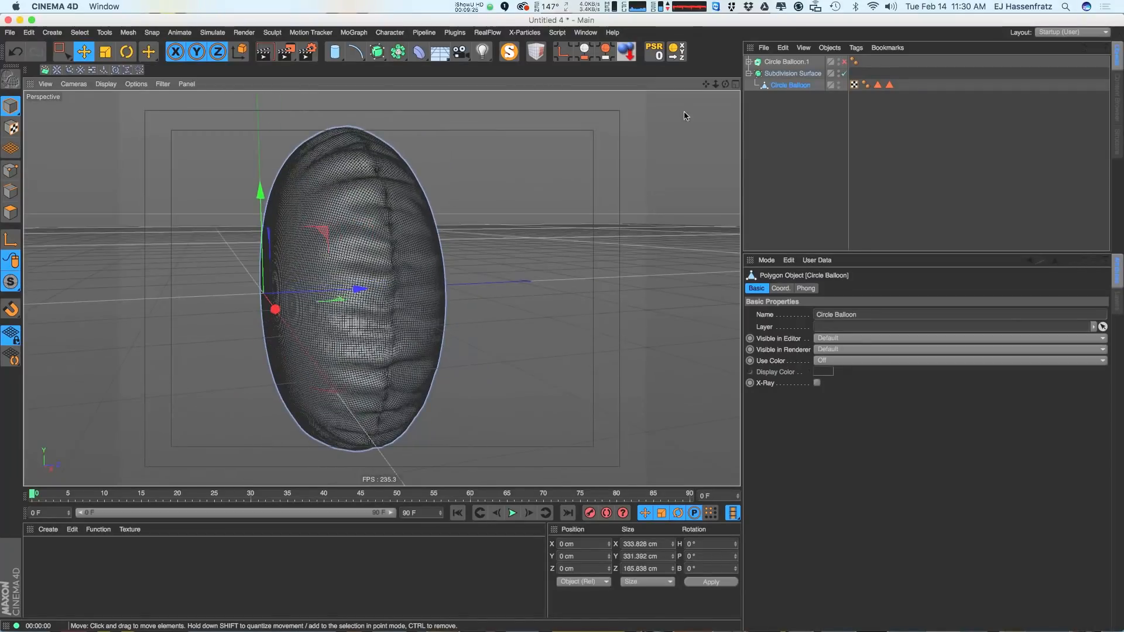
Re-enable the original Circle Balloon.1 extrude and its child Circle spline
click(786, 61)
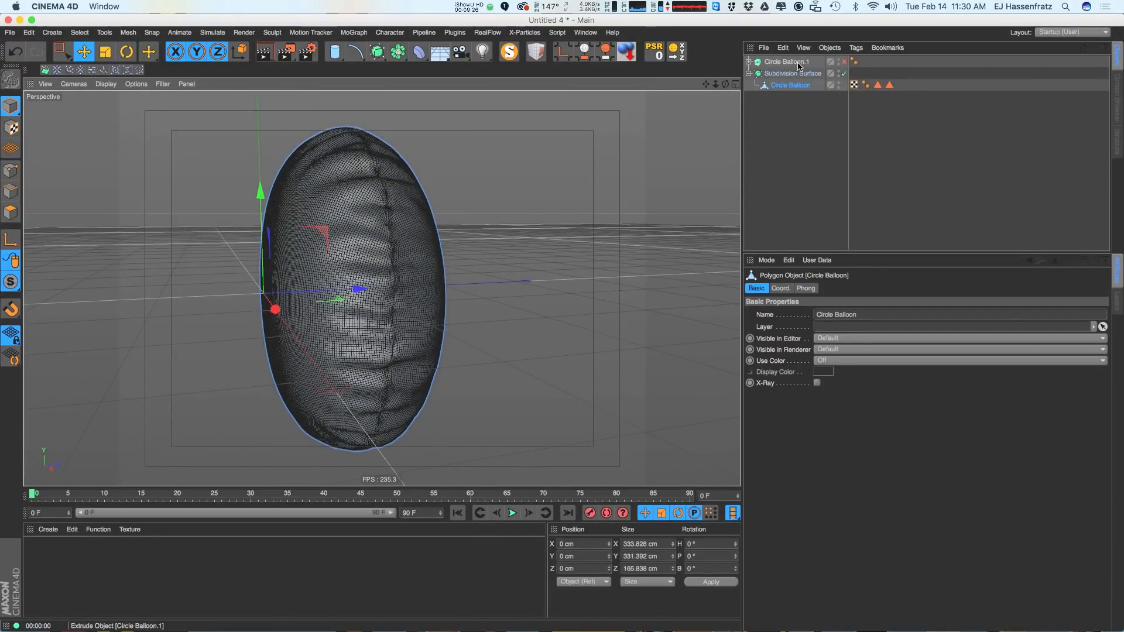
click(843, 61)
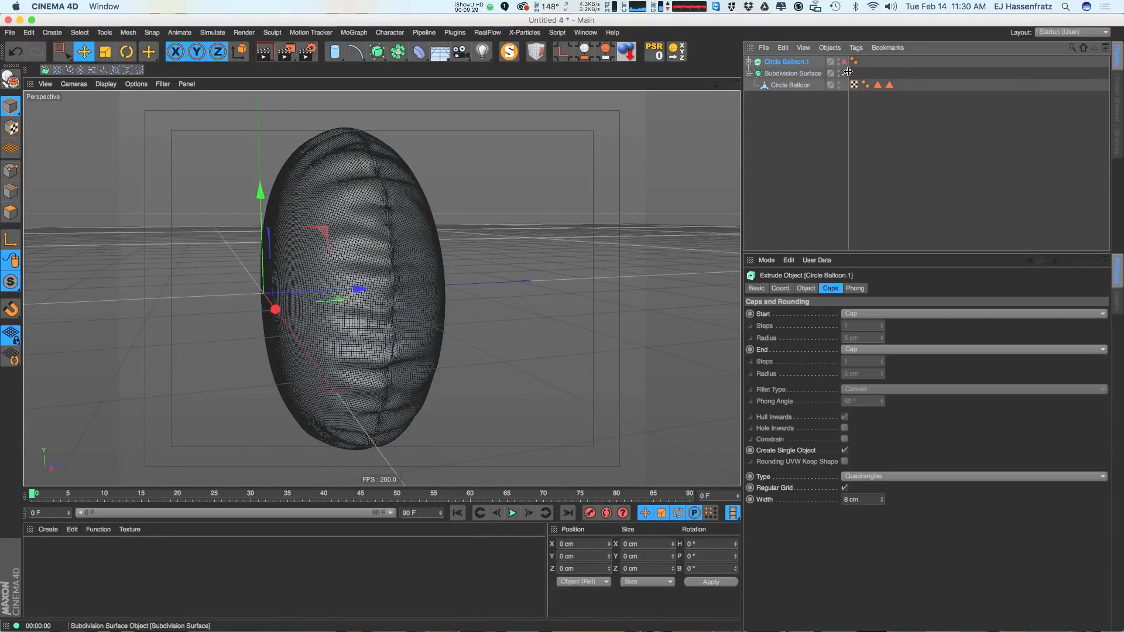
alt+drag(319, 271, 432, 253)
alt+right_drag(431, 254, 326, 236)
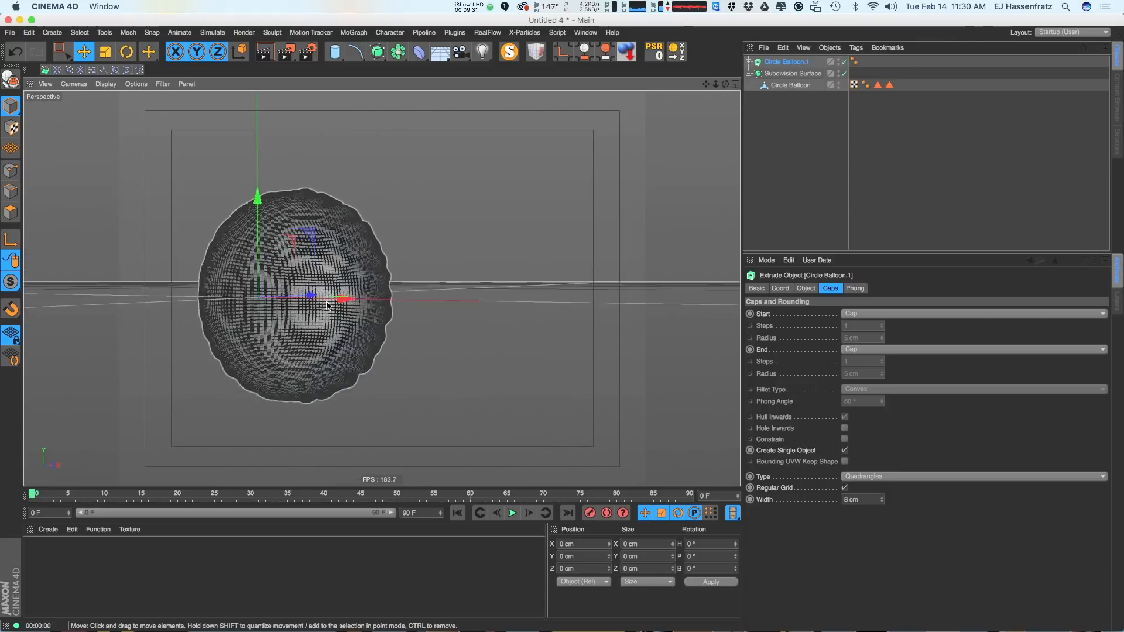
alt+middle_drag(326, 236, 372, 239)
click(748, 61)
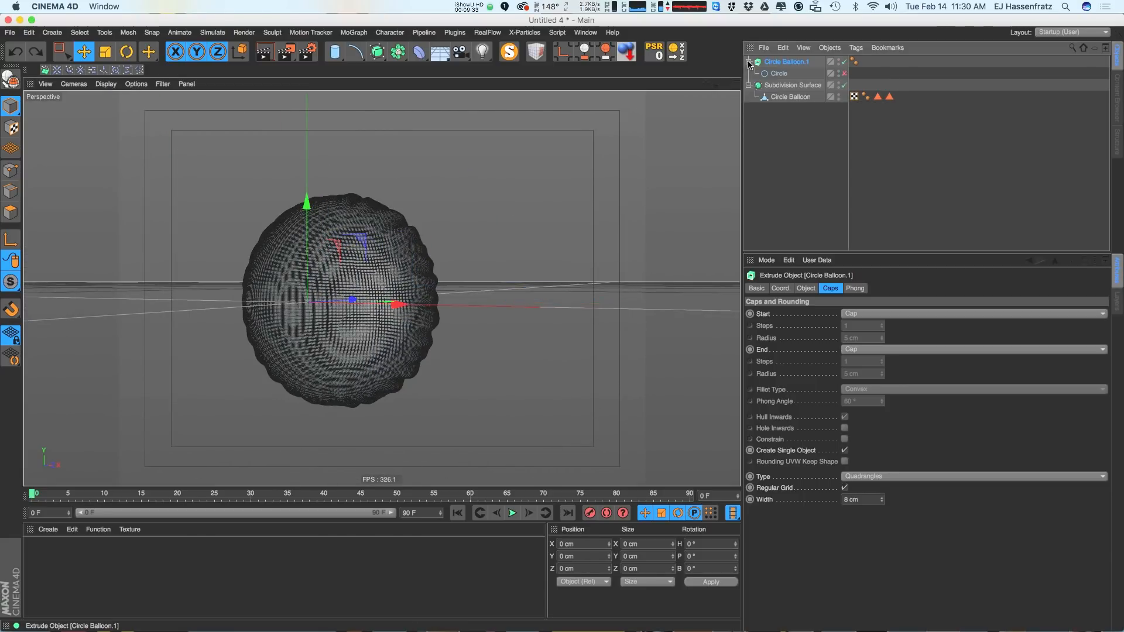
click(843, 74)
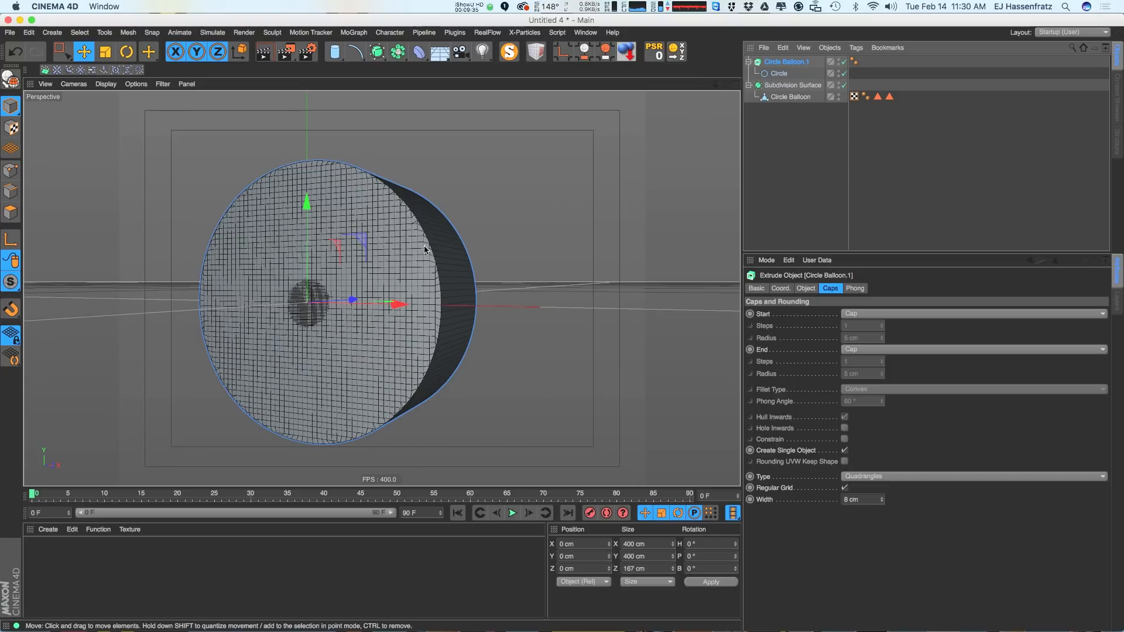
Move the original extrude beside the balloon, to about X 407 cm and Y 18 cm, and compare their shapes and sizes
drag(365, 243, 664, 230)
alt+middle_drag(496, 283, 361, 281)
alt+right_drag(361, 281, 345, 270)
alt+drag(345, 271, 449, 292)
drag(537, 230, 548, 228)
alt+drag(474, 257, 500, 229)
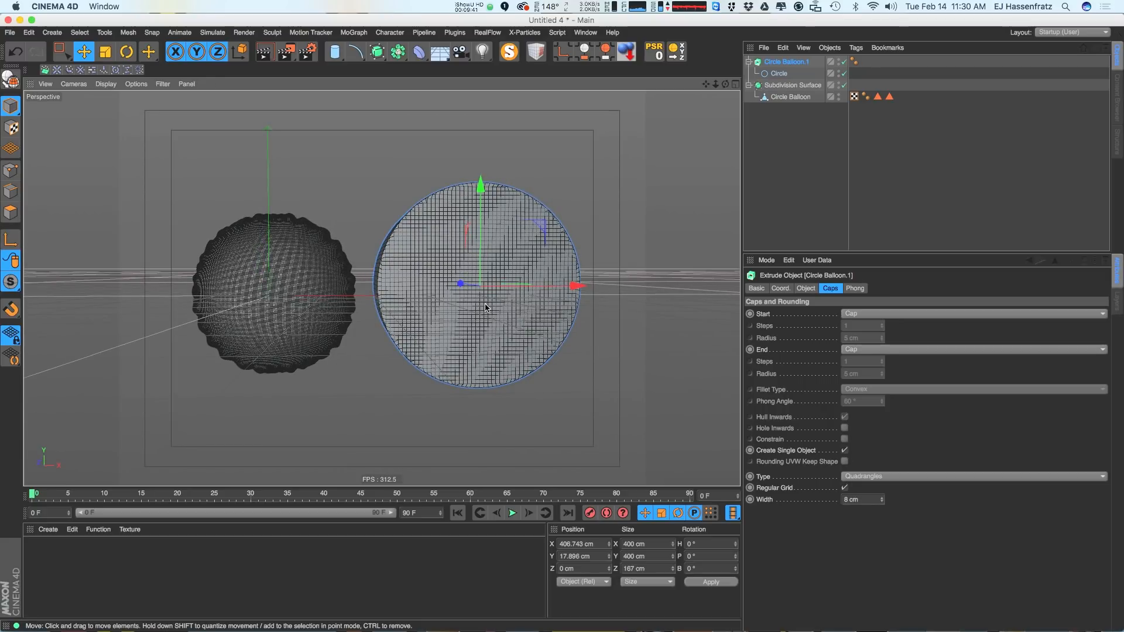
mouse_move(320, 275)
alt+mouse_down()
mouse_move(175, 366)
mouse_move(364, 272)
mouse_move(328, 275)
mouse_move(316, 304)
mouse_move(323, 280)
mouse_move(334, 299)
mouse_move(318, 282)
alt+mouse_up()
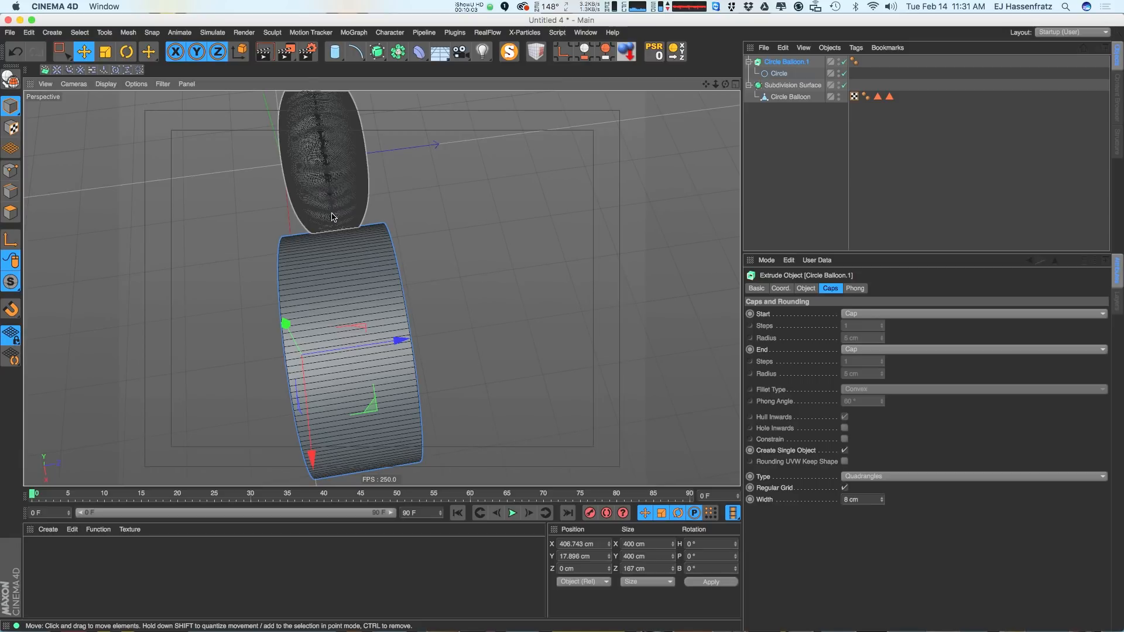
alt+drag(299, 316, 436, 281)
alt+right_drag(435, 281, 380, 296)
alt+drag(397, 308, 464, 296)
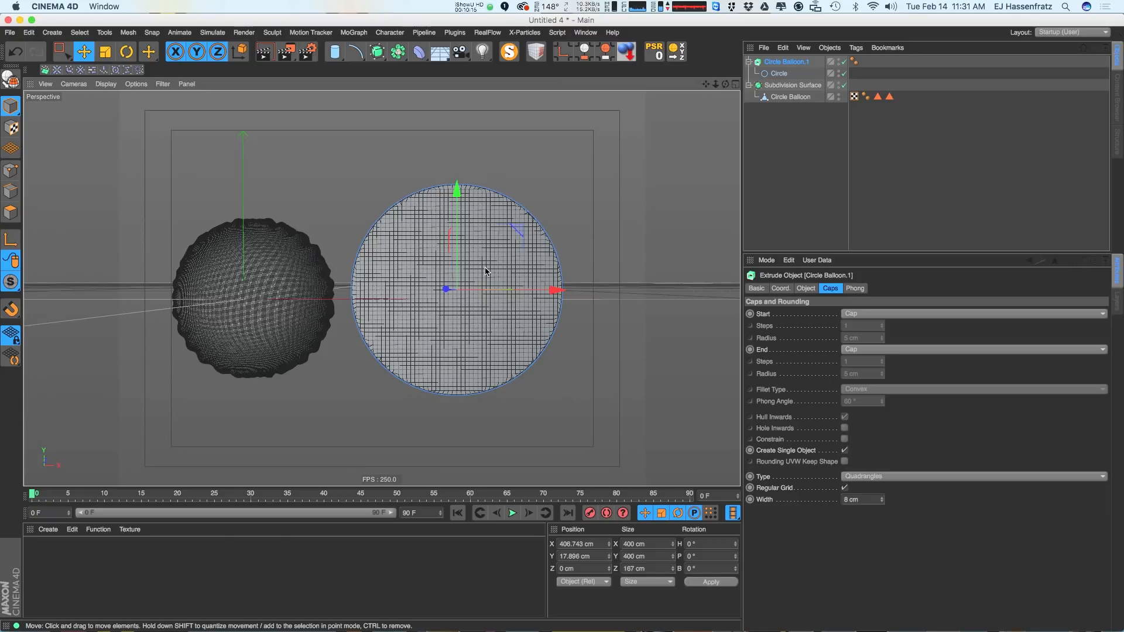
Turn off the balloon's Subdivision Surface and compare its base mesh with the original extrude
click(277, 333)
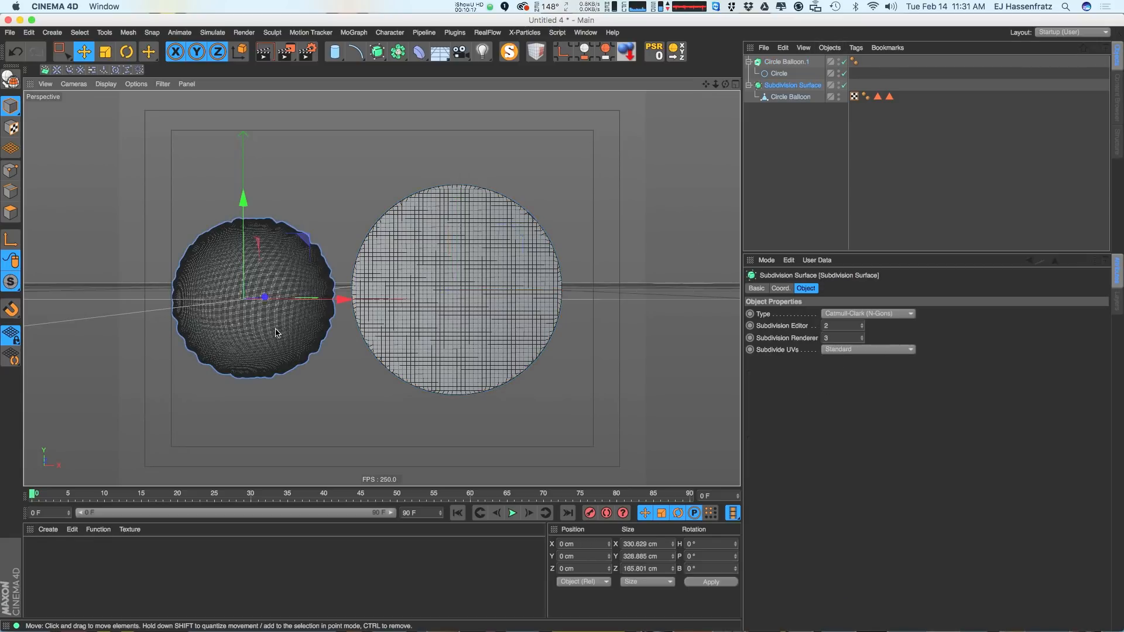
scroll(278, 317, up, 5)
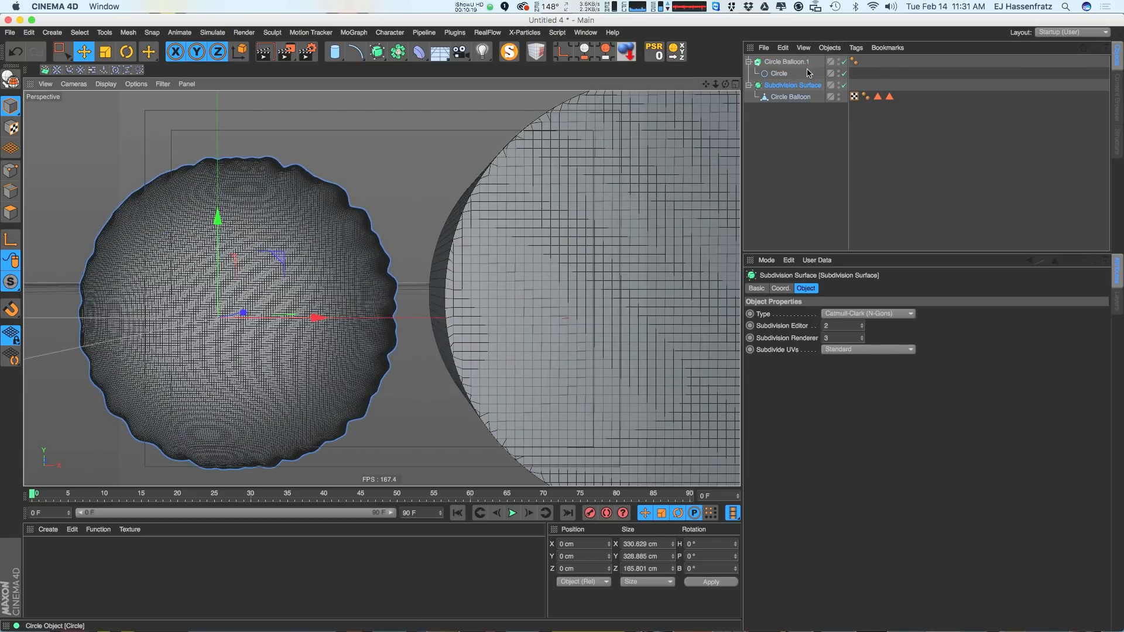
click(842, 85)
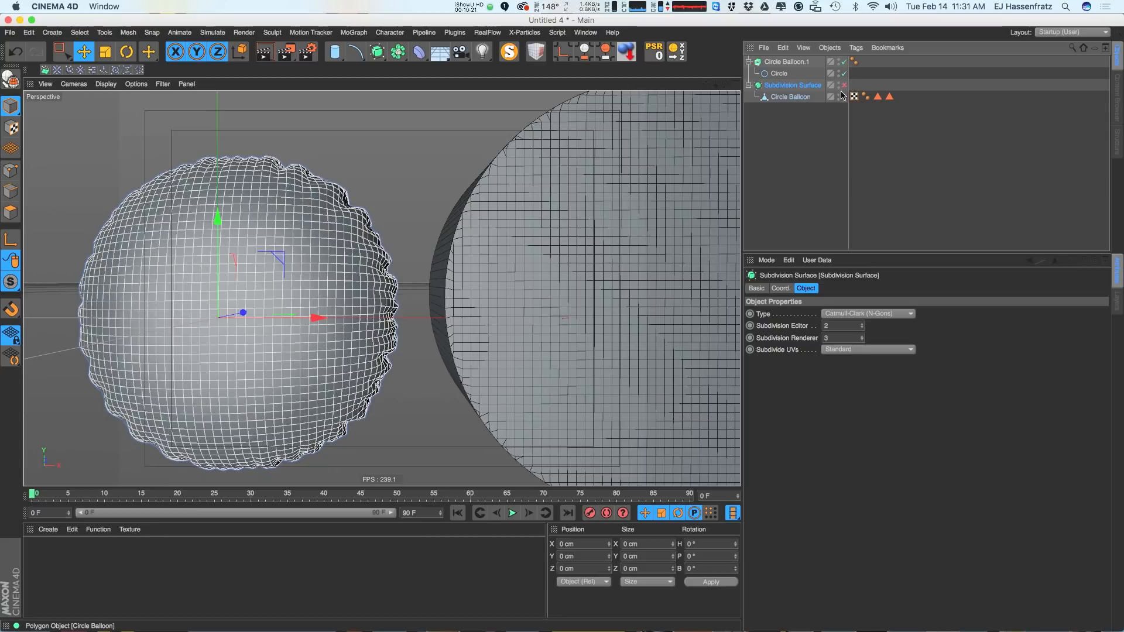
scroll(316, 279, down, 5)
alt+middle_drag(323, 284, 290, 300)
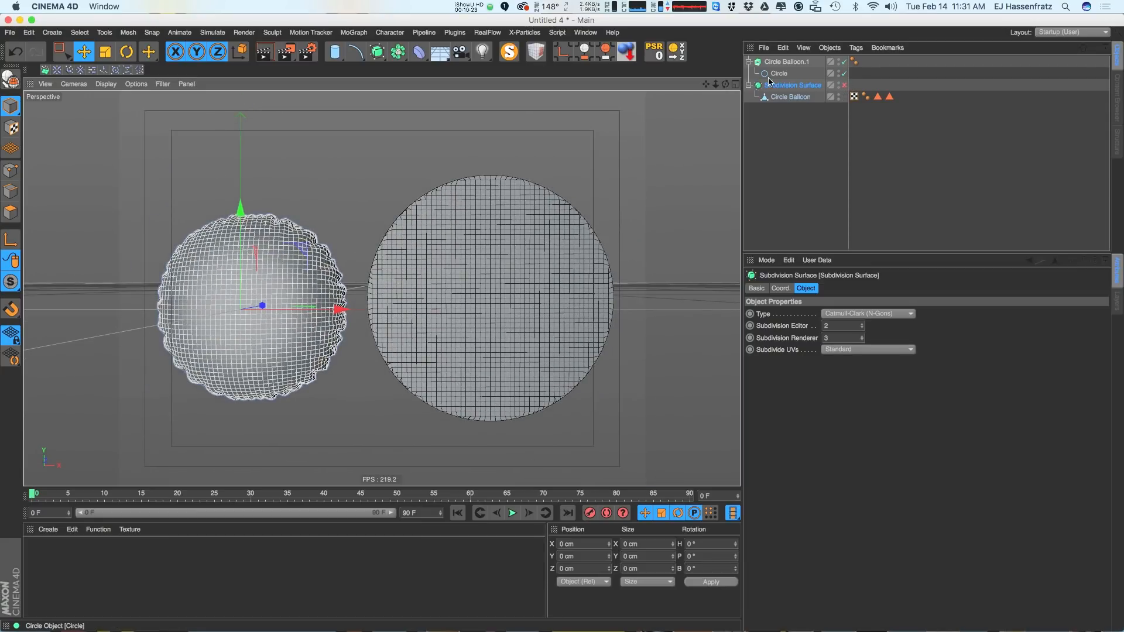
Set the cap grid width of the Circle Balloon.1 extrude to 20 cm
click(780, 63)
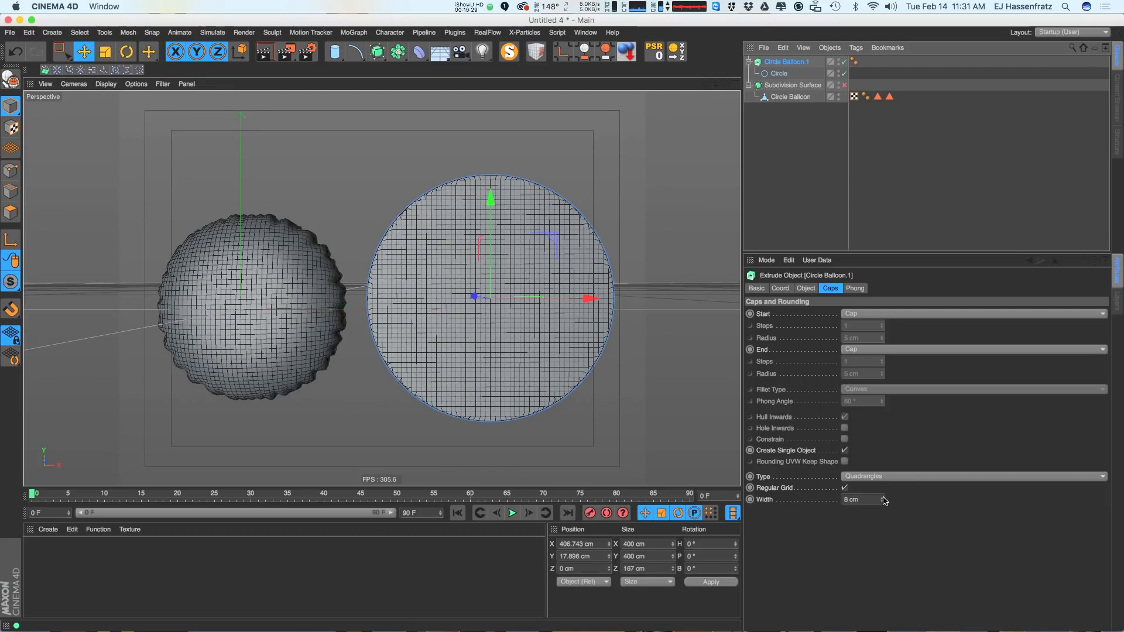
drag(884, 502, 884, 498)
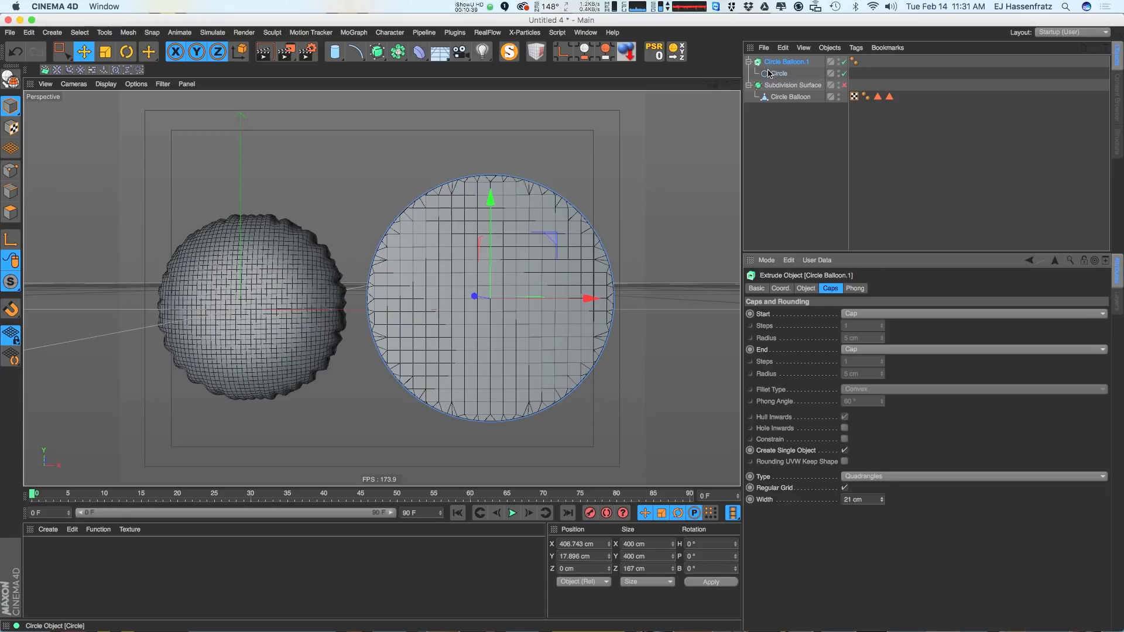
text(20)
key(Return)
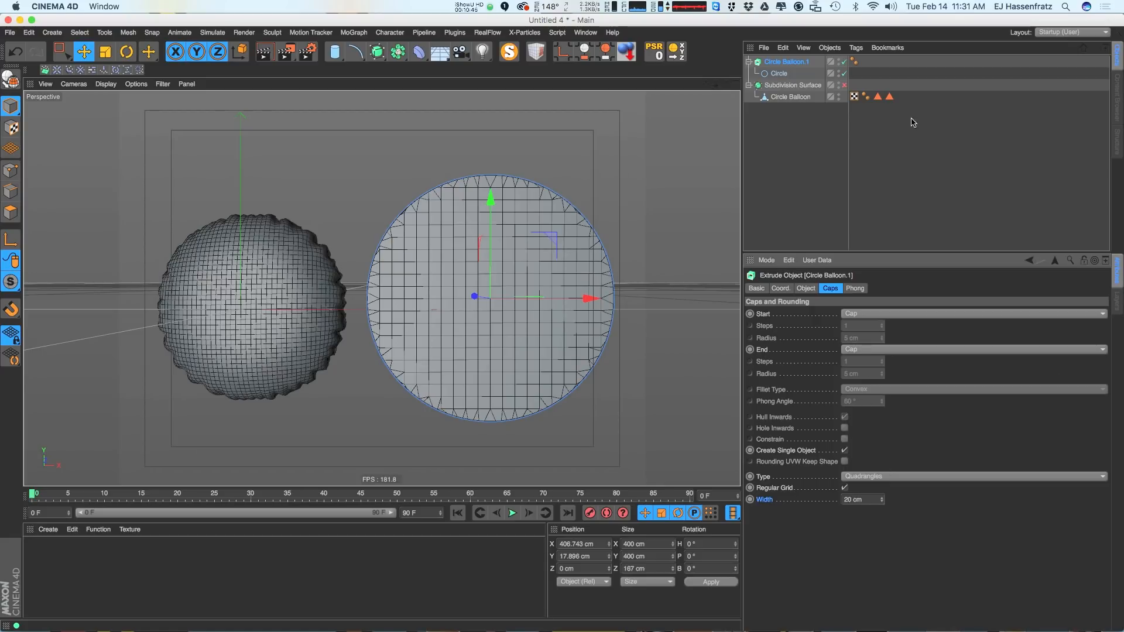
Set the Maximum Length of the extrude's child Circle spline to 20 cm to match the cap grid
click(778, 74)
click(791, 436)
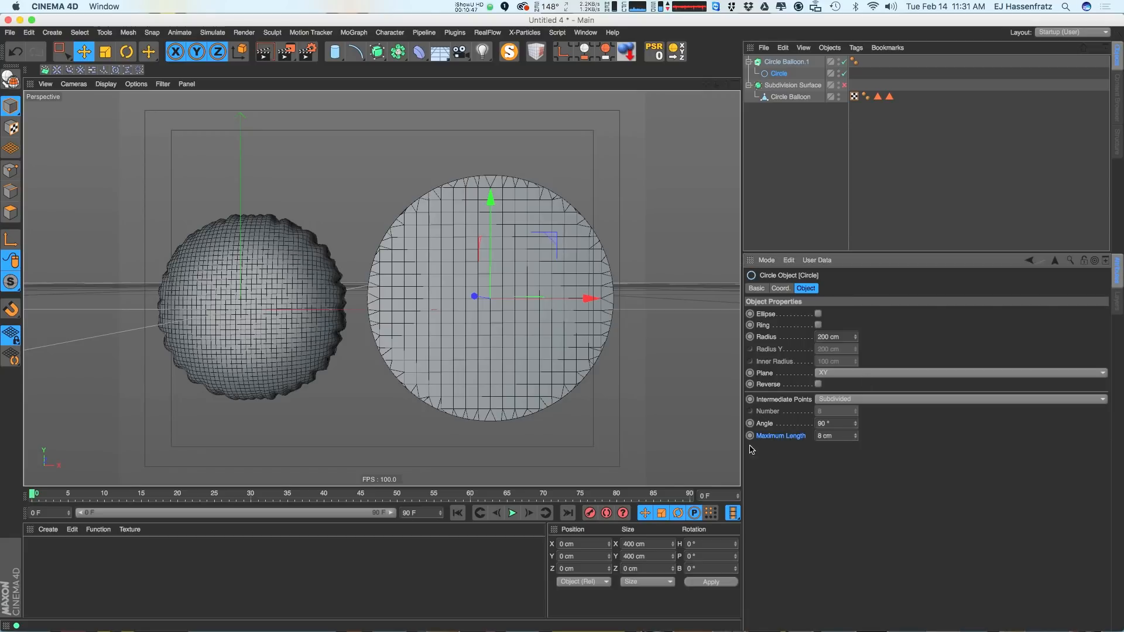
drag(832, 435, 753, 466)
text(20)
key(Return)
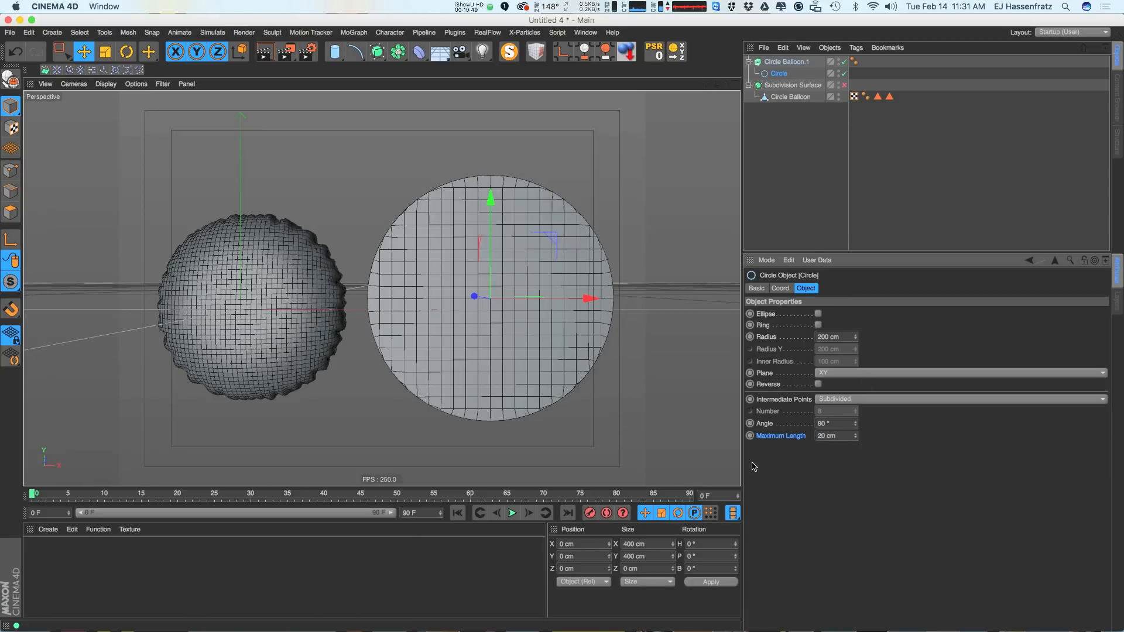
click(831, 194)
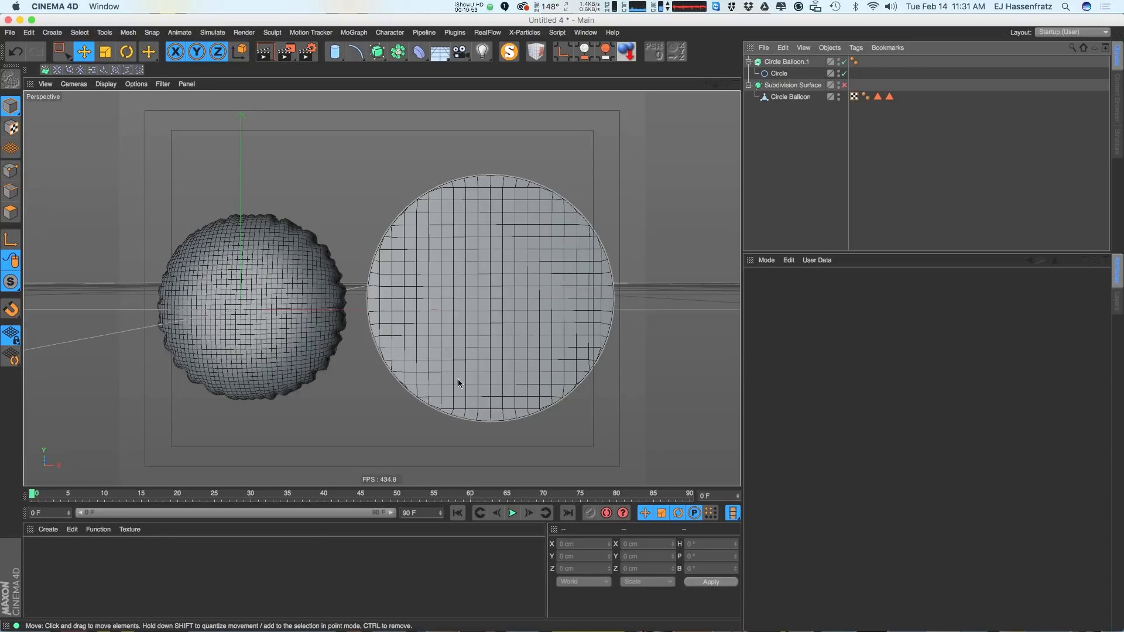
Duplicate the Circle Balloon.1 extrude with its spline, disable the original, and make the copy editable as a single polygon object
click(800, 61)
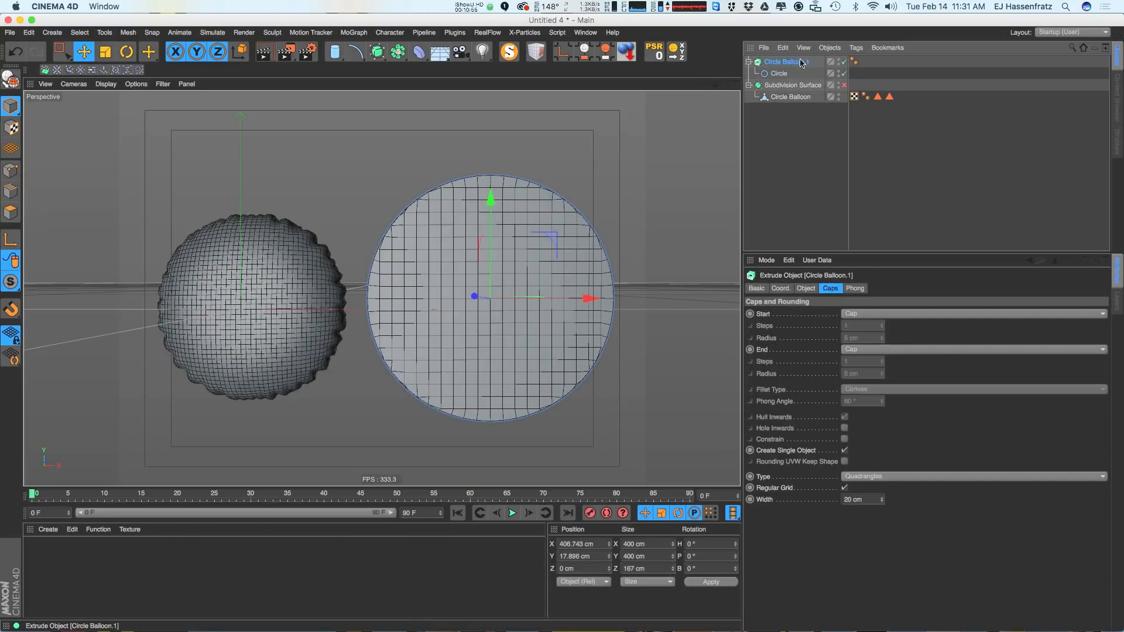
ctrl+drag(801, 169, 802, 168)
drag(848, 63, 852, 64)
click(848, 62)
click(749, 62)
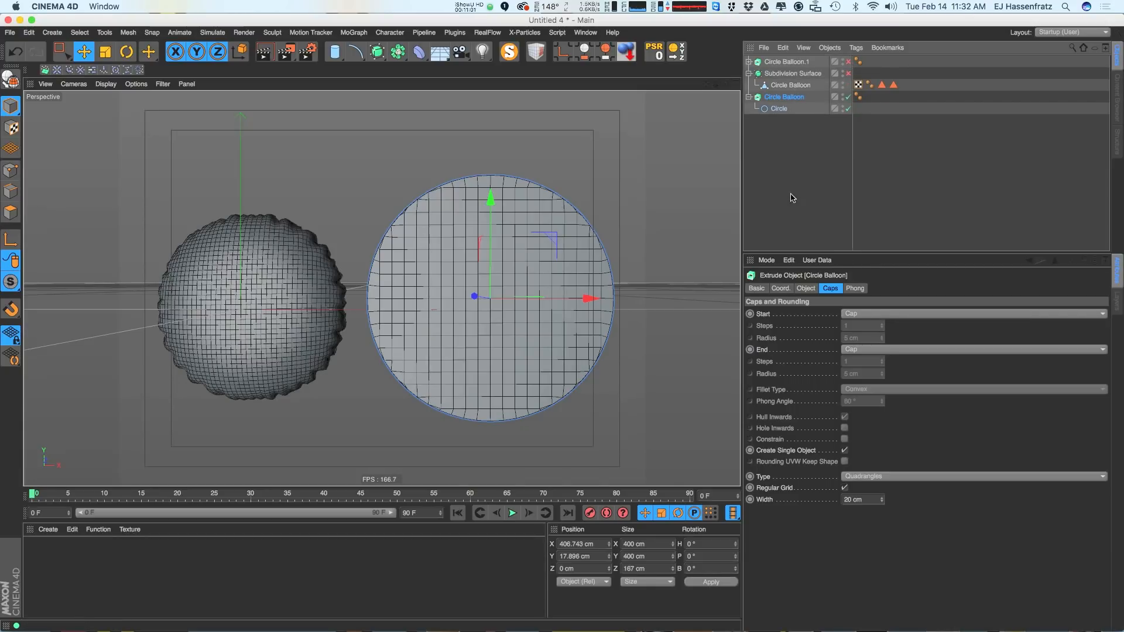
key(c)
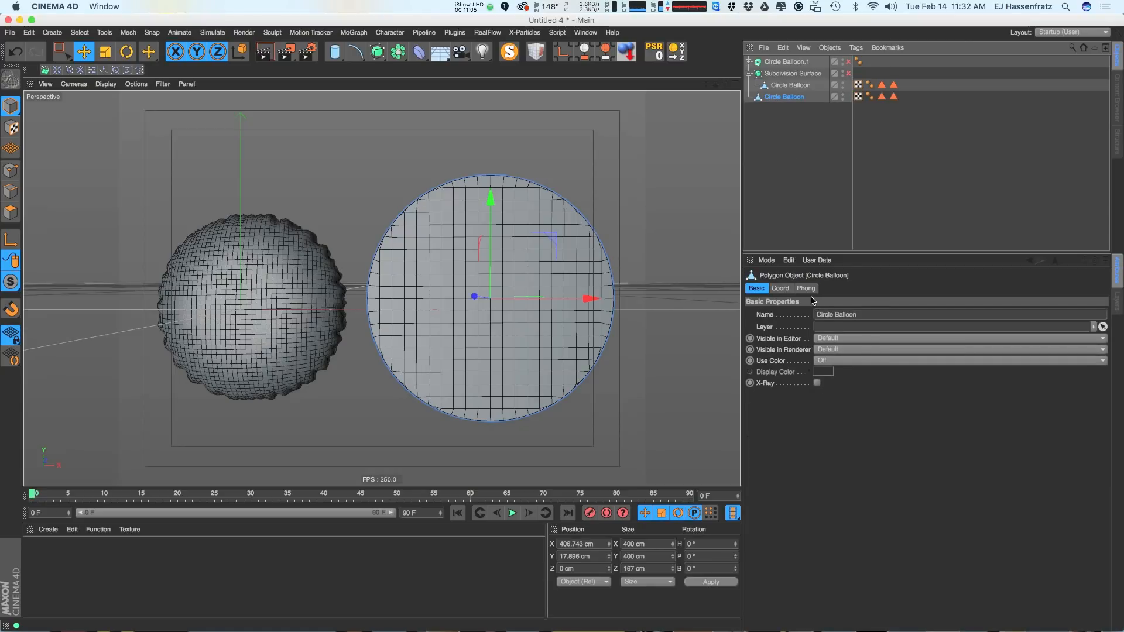
Add a Cloth simulation tag to the editable coarse Circle Balloon copy
alt+drag(591, 220, 409, 275)
right_click(781, 99)
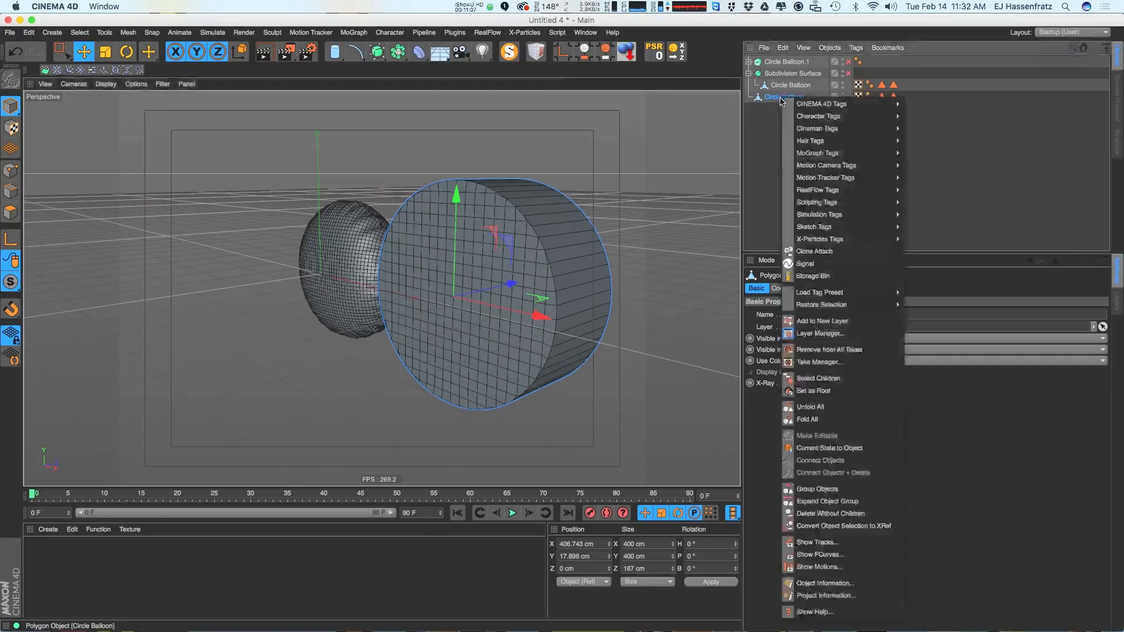
mouse_move(854, 216)
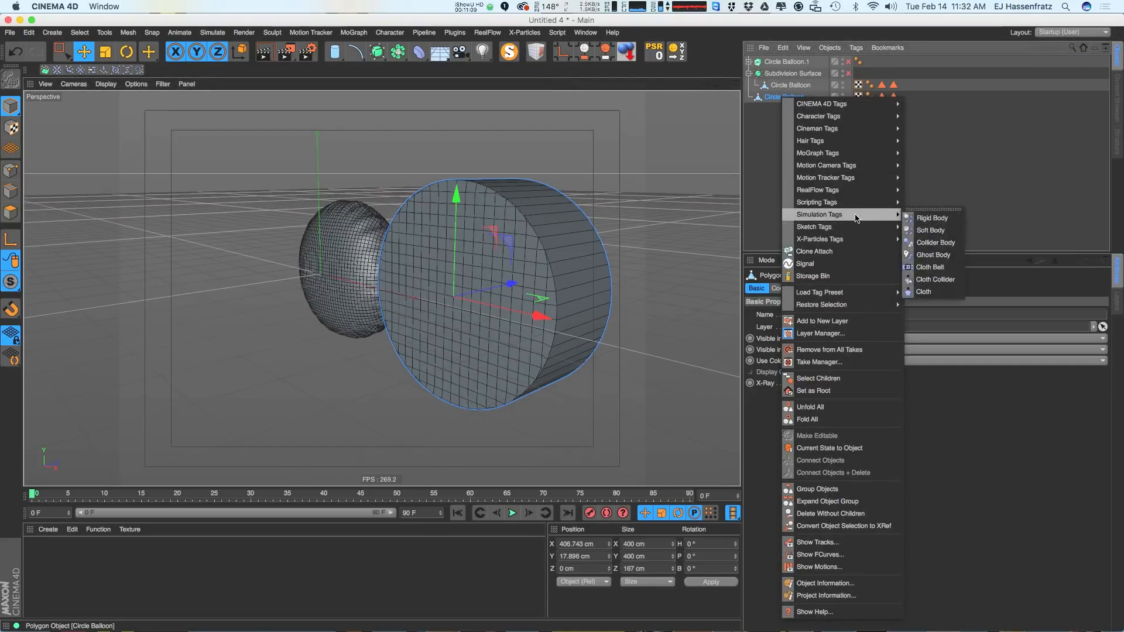
click(925, 292)
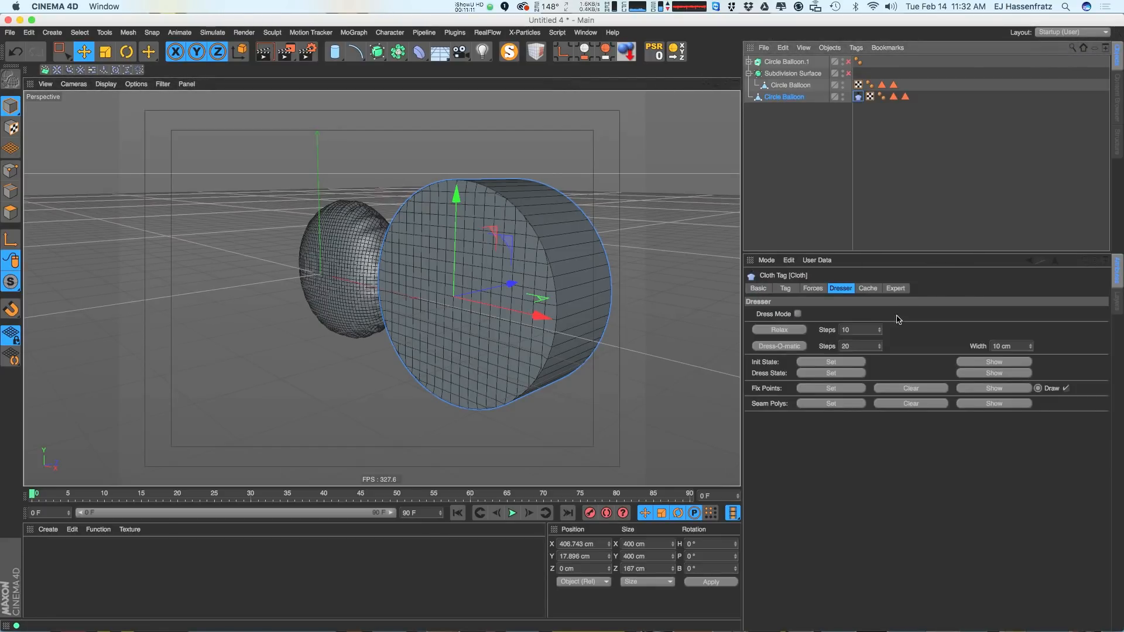
Loop-select the side polygons of the coarse copy and set them as the Cloth tag's Seam Polys
click(11, 212)
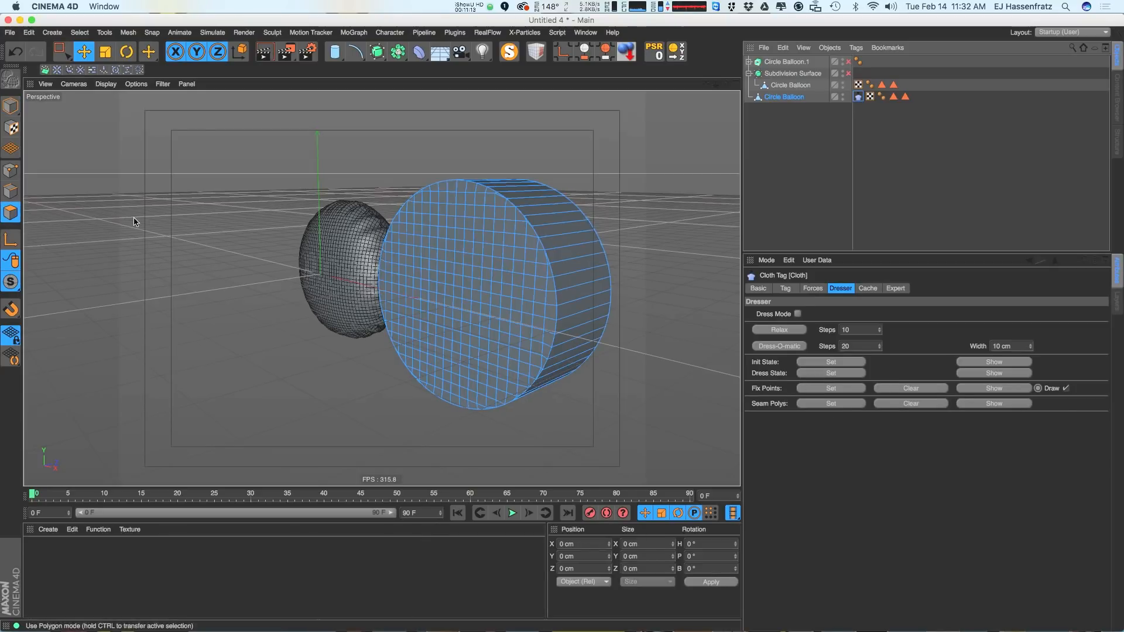
key(u)
key(l)
click(592, 283)
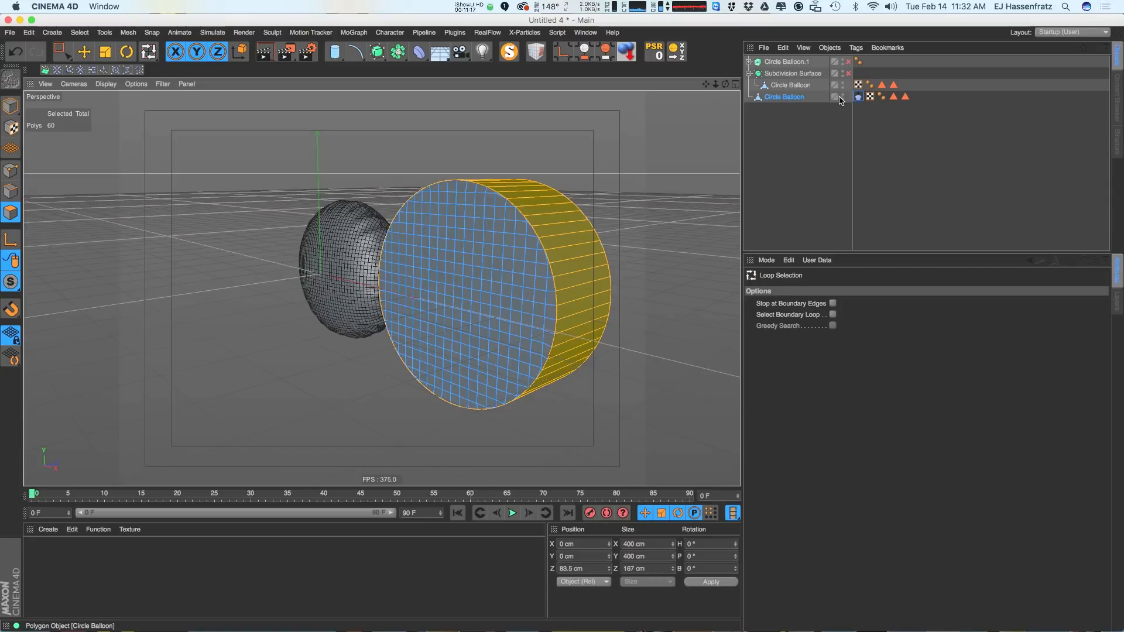
click(858, 96)
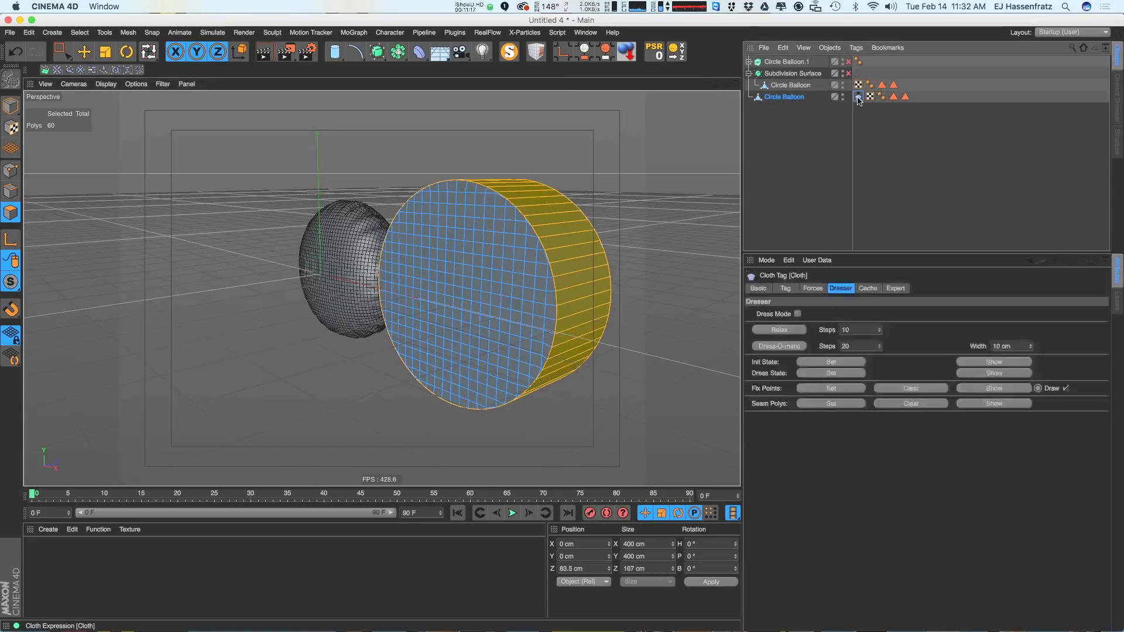
click(823, 406)
Run Dress-O-matic on the coarse copy with 20 steps at 10 cm width, and again with the width reduced to 2 cm
mouse_move(556, 296)
alt+mouse_down()
mouse_move(566, 297)
mouse_move(515, 293)
mouse_move(547, 283)
mouse_move(509, 292)
mouse_move(551, 288)
mouse_move(566, 314)
alt+mouse_up()
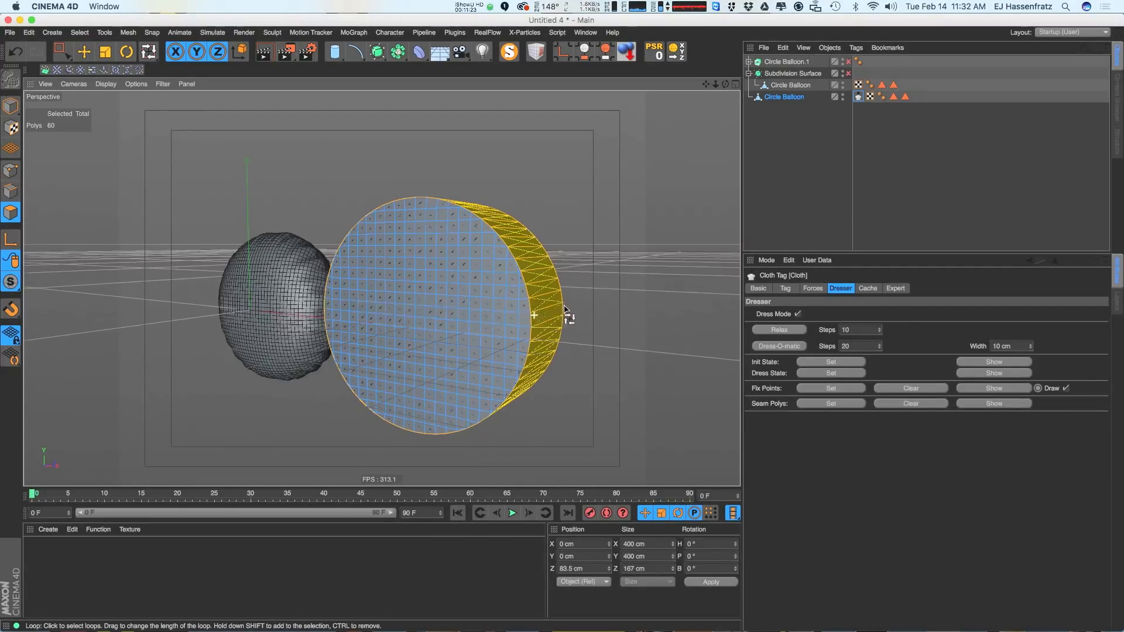
click(787, 348)
mouse_move(525, 357)
alt+mouse_down()
mouse_move(407, 359)
mouse_move(585, 344)
mouse_move(550, 359)
mouse_move(536, 351)
alt+mouse_up()
click(1030, 349)
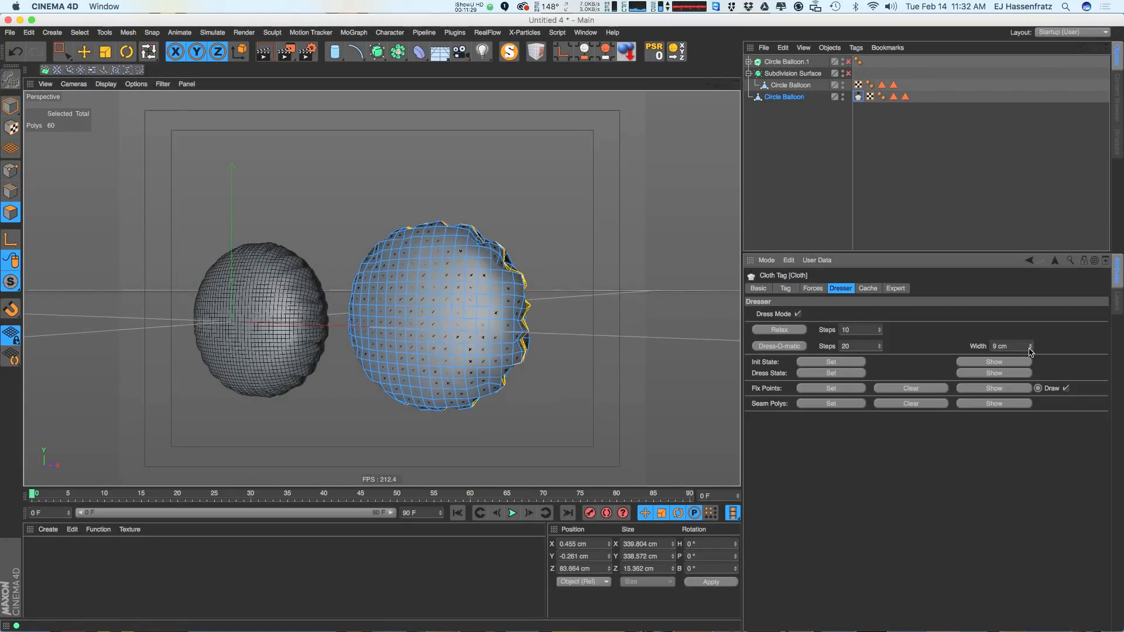
click(782, 351)
alt+drag(508, 356, 530, 346)
Deselect the coarse balloon, compare it with the denser one, and turn the denser balloon's Subdivision Surface back on
key(e)
click(819, 205)
alt+drag(468, 284, 484, 275)
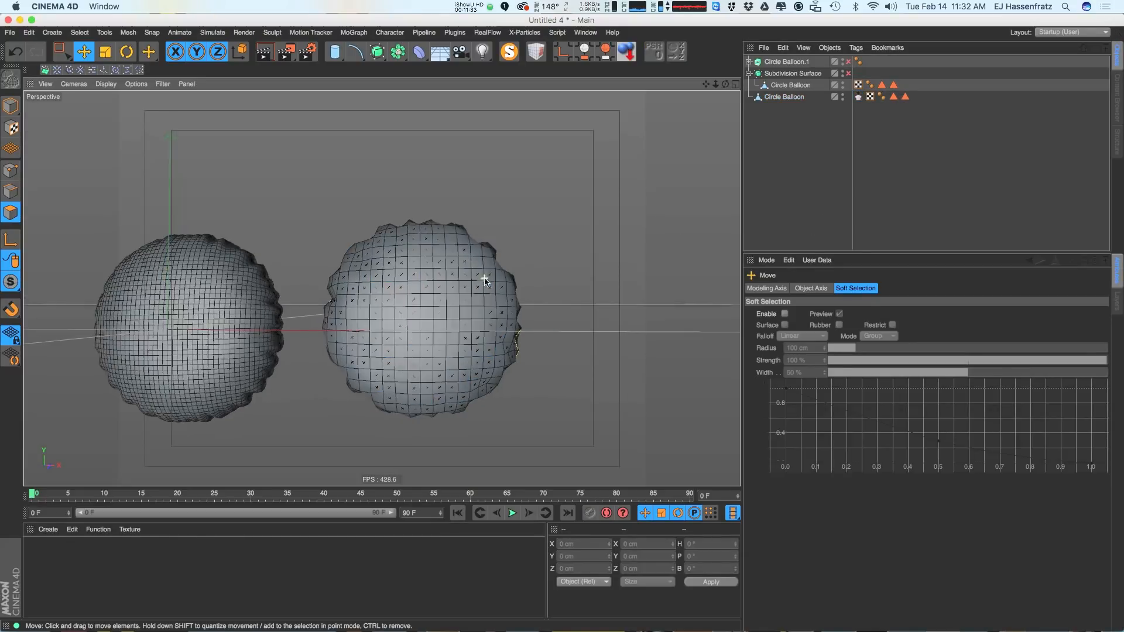
alt+middle_drag(484, 276, 517, 281)
alt+right_drag(517, 281, 489, 306)
alt+drag(490, 306, 480, 302)
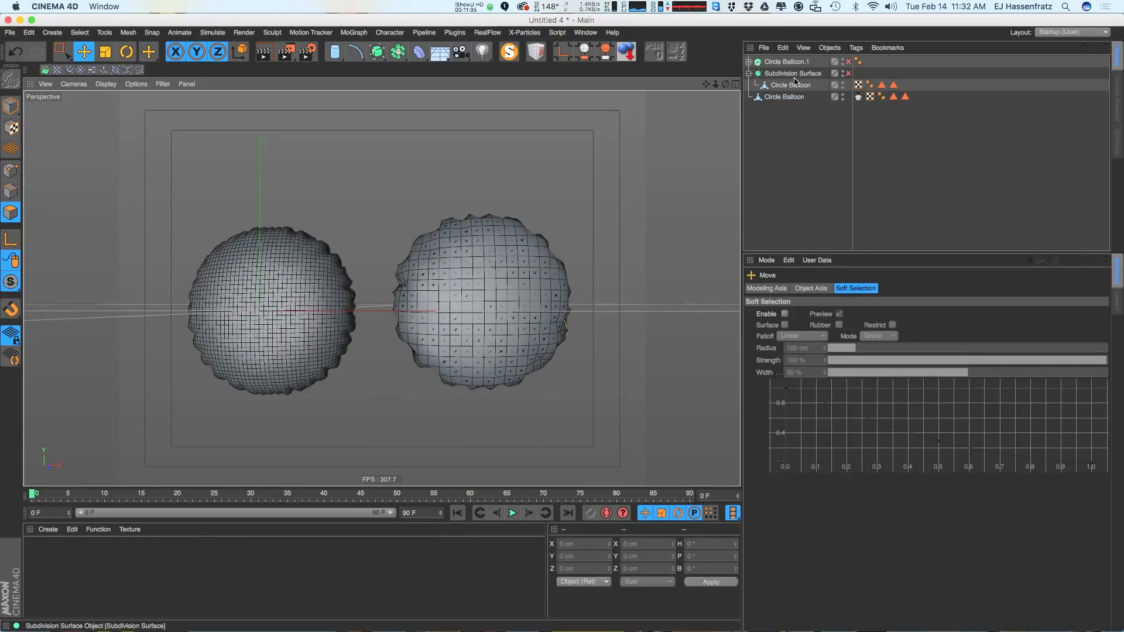
click(848, 73)
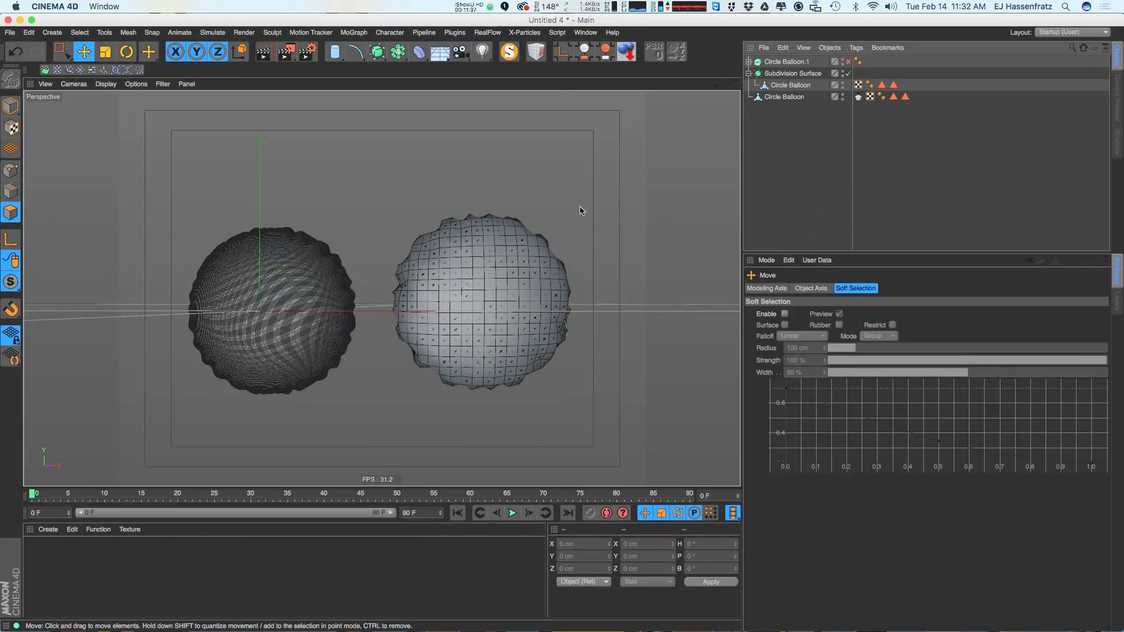
alt+drag(577, 208, 475, 289)
Place the coarse Circle Balloon inside a new Subdivision Surface and delete its Cloth tag
drag(377, 52, 426, 60)
drag(802, 62, 772, 147)
drag(778, 98, 792, 111)
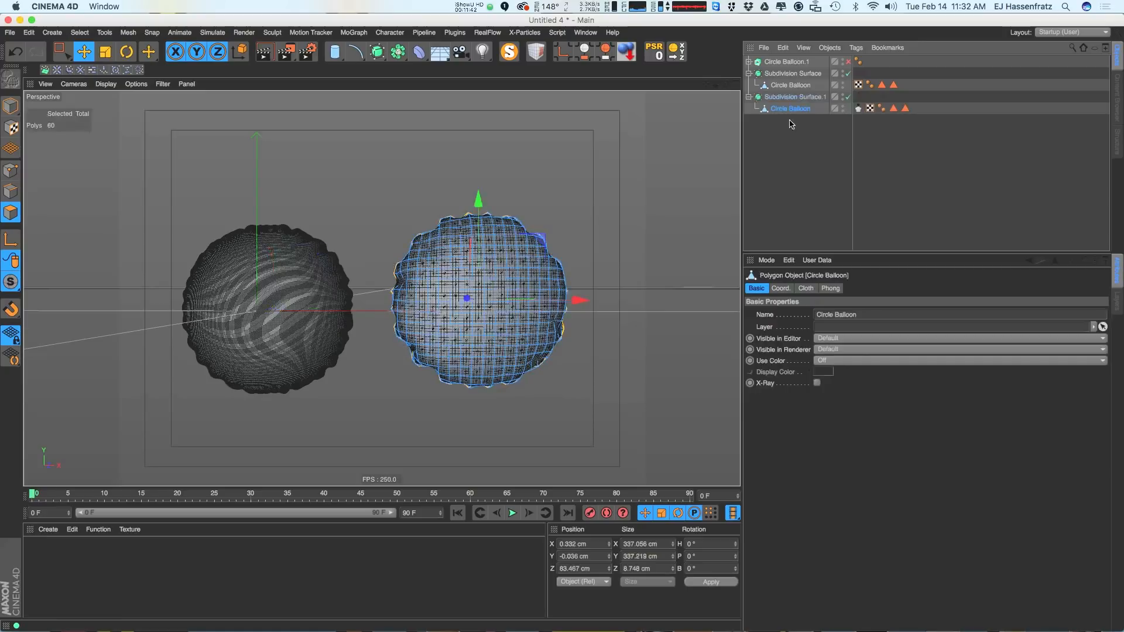
click(780, 153)
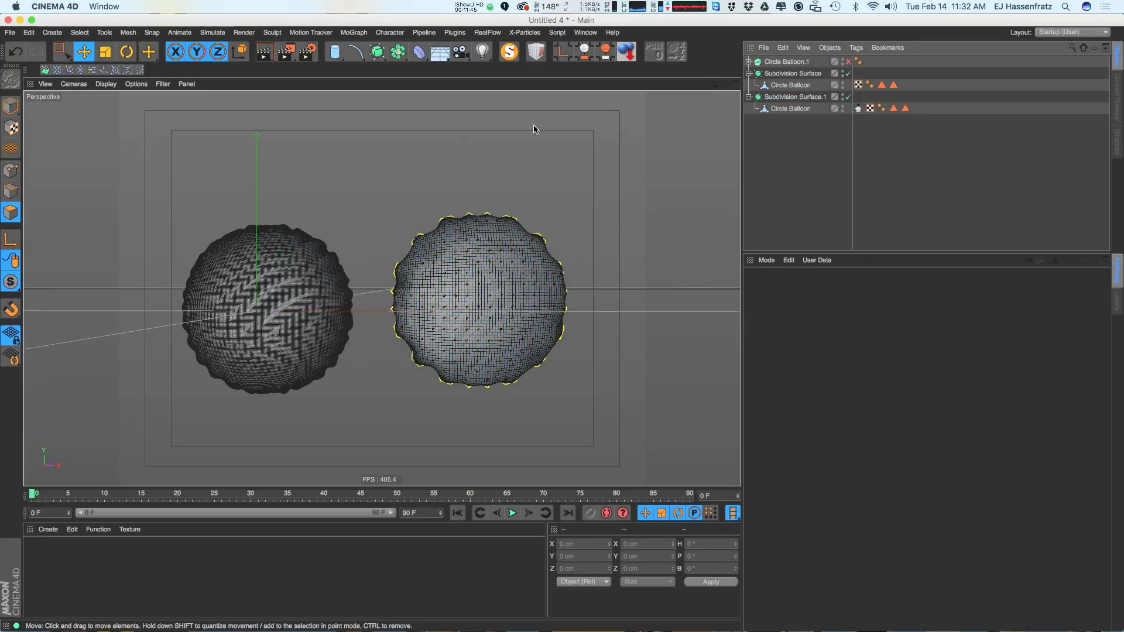
click(858, 109)
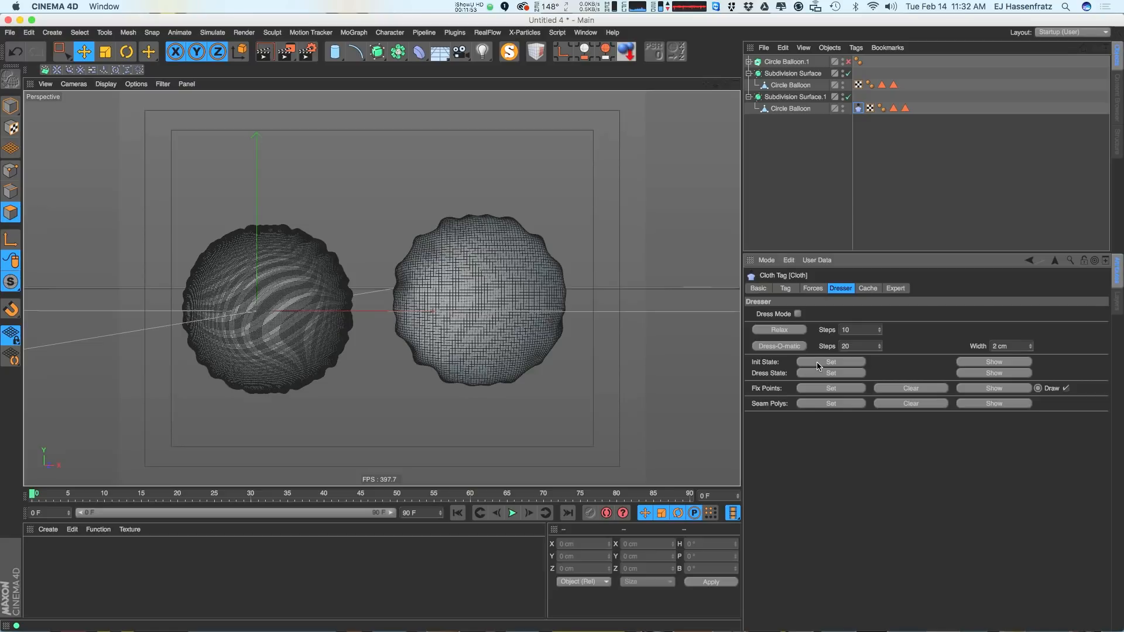
key(Delete)
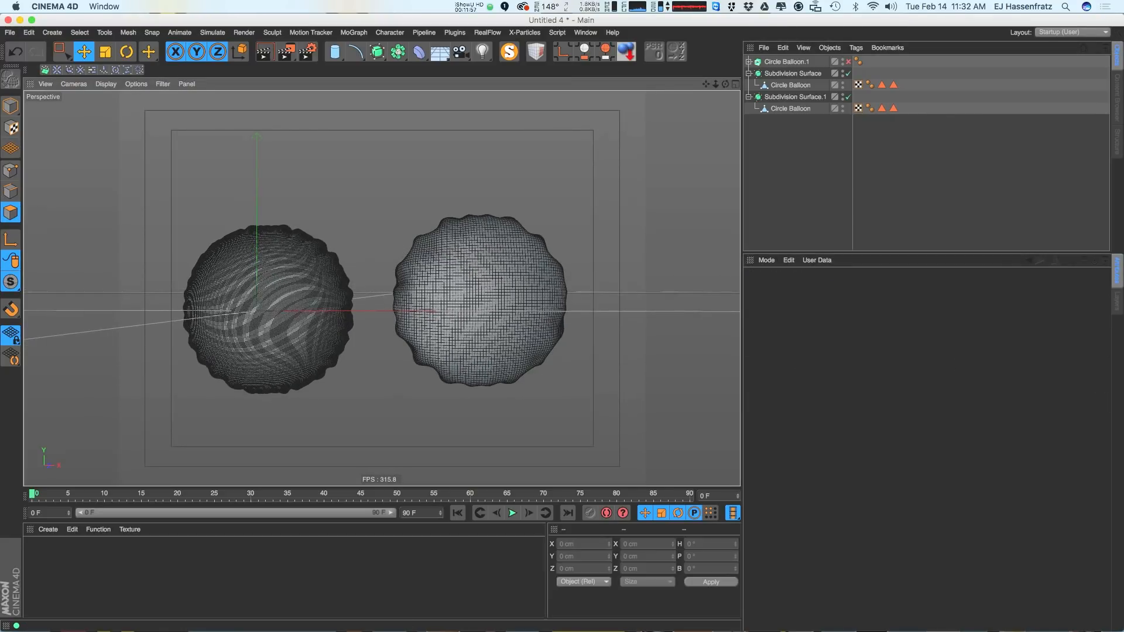
Compare the two smoothed balloons' puckering in Gouraud Shading and in Gouraud Shading (Lines)
click(107, 84)
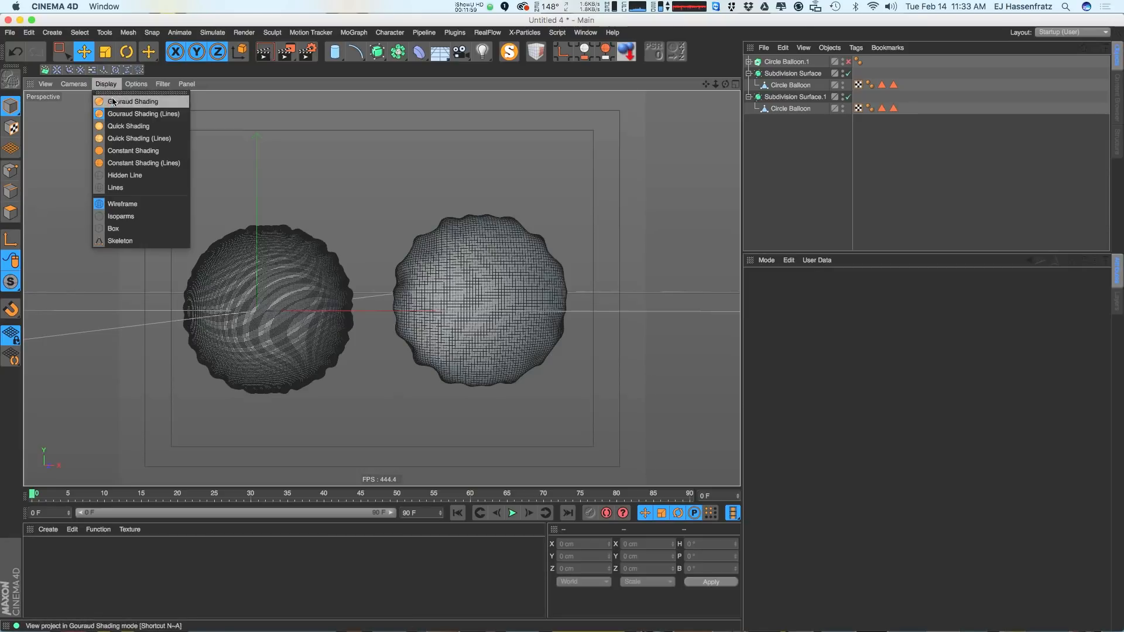
click(113, 102)
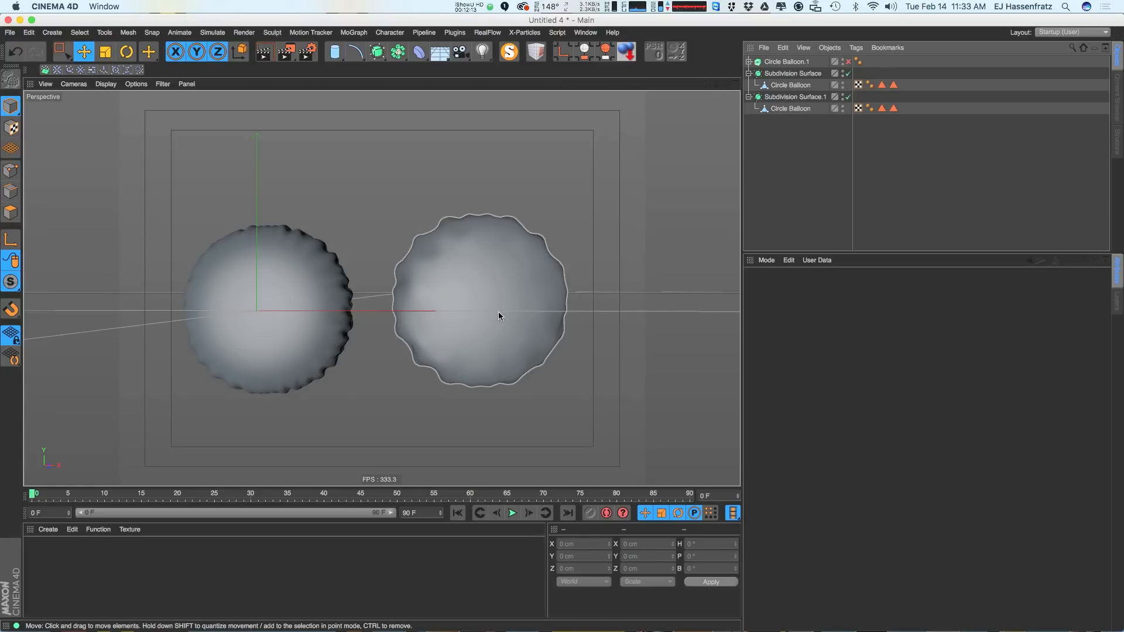
click(109, 86)
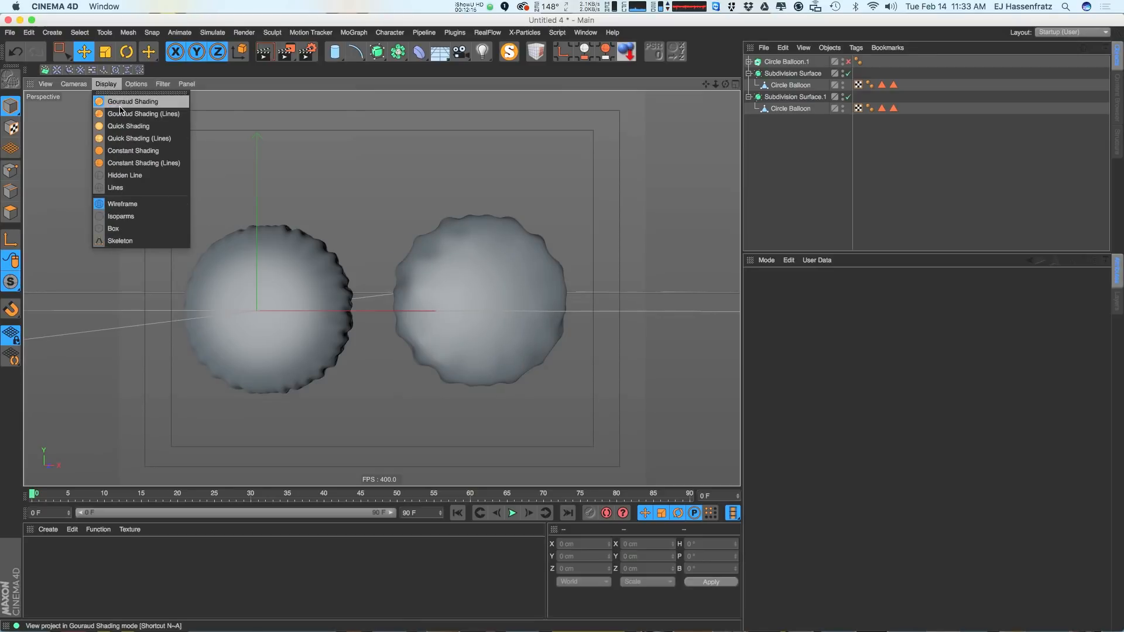
click(141, 113)
alt+right_drag(473, 361, 479, 383)
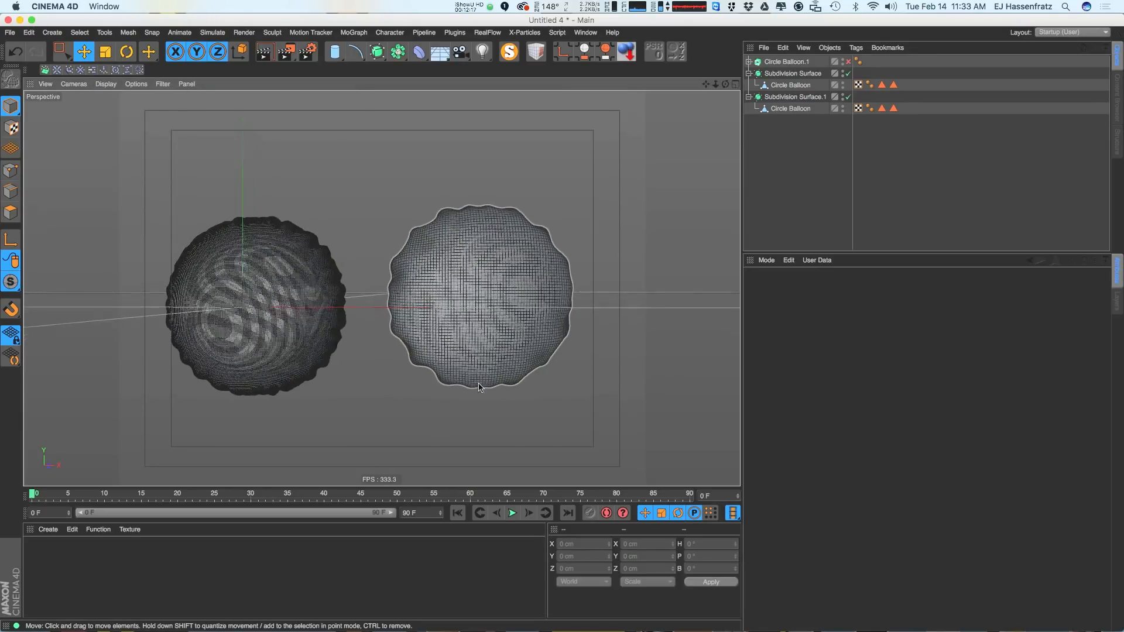
alt+middle_drag(502, 281, 517, 280)
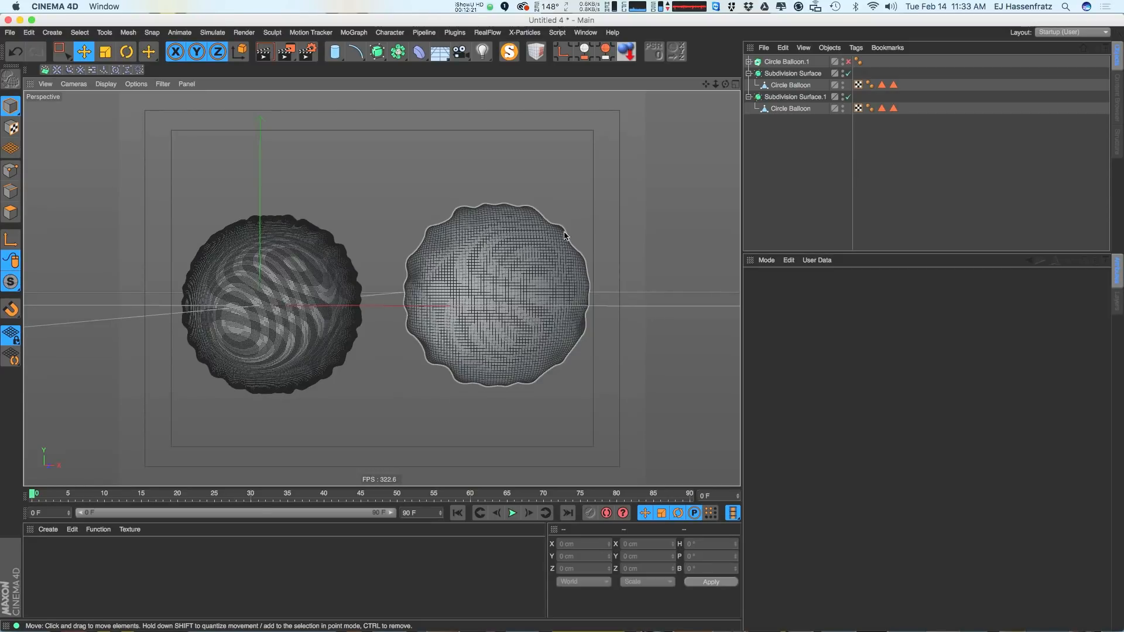
mouse_move(363, 288)
alt+mouse_down()
mouse_move(321, 301)
mouse_move(356, 298)
alt+mouse_up()
Delete Subdivision Surface.1 together with the coarse balloon and center the view on the remaining dense balloon
click(795, 97)
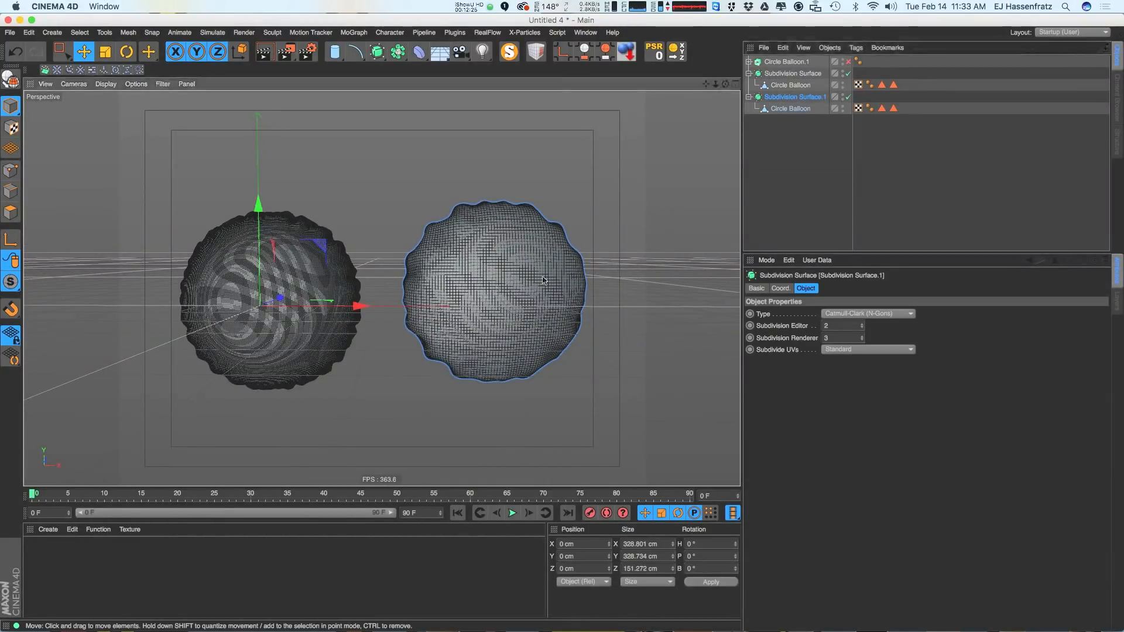
key(Delete)
click(282, 307)
alt+middle_drag(281, 308, 394, 295)
Extrude the selected seam polygons of the remaining Circle Balloon outward with an offset of about 5.6 cm
click(790, 62)
click(790, 85)
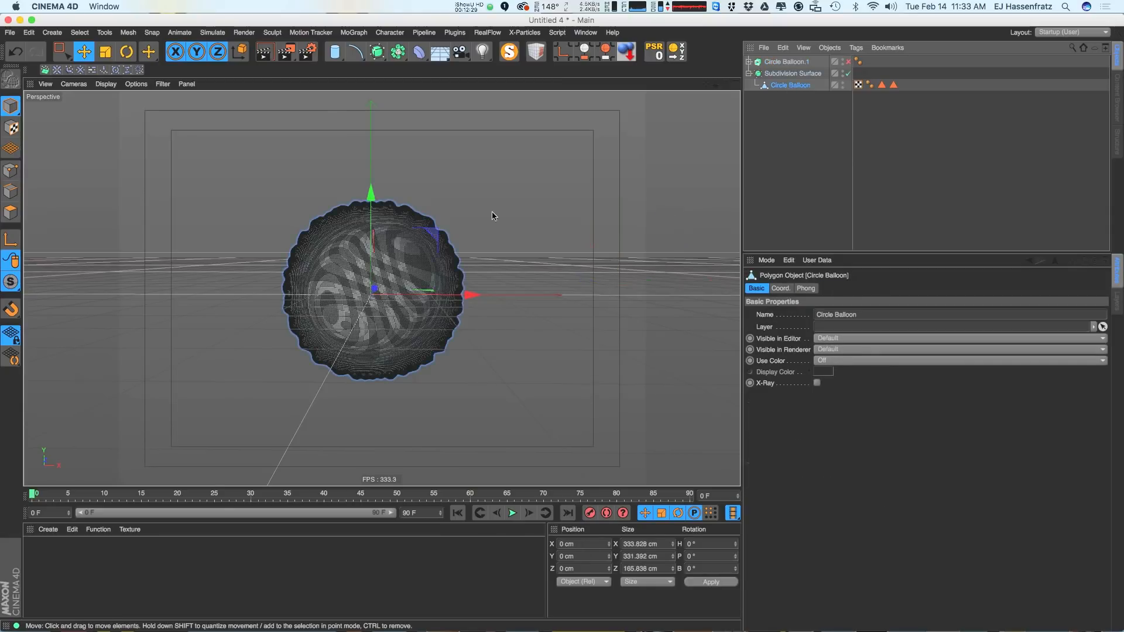
scroll(407, 273, up, 3)
click(11, 213)
alt+drag(519, 226, 435, 212)
scroll(449, 285, up, 5)
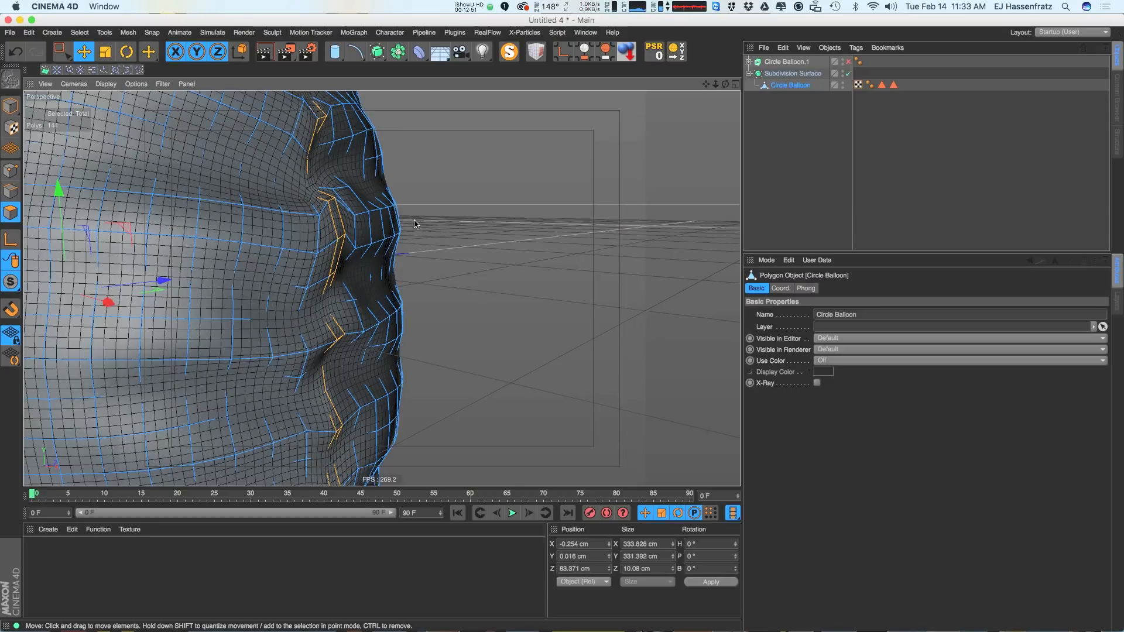
key(m)
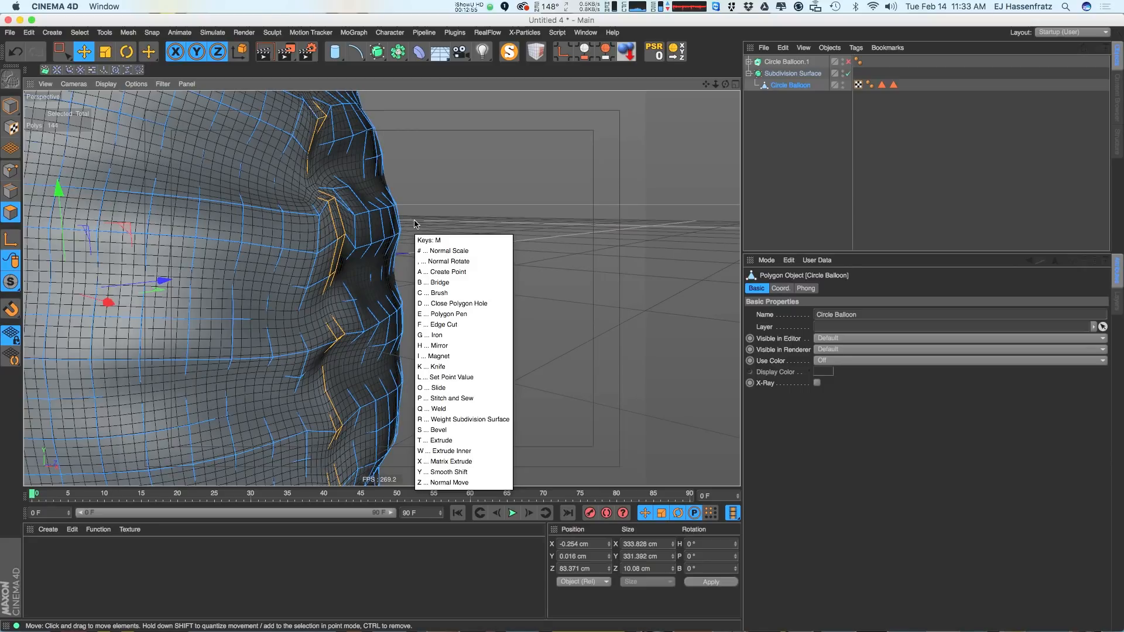
key(t)
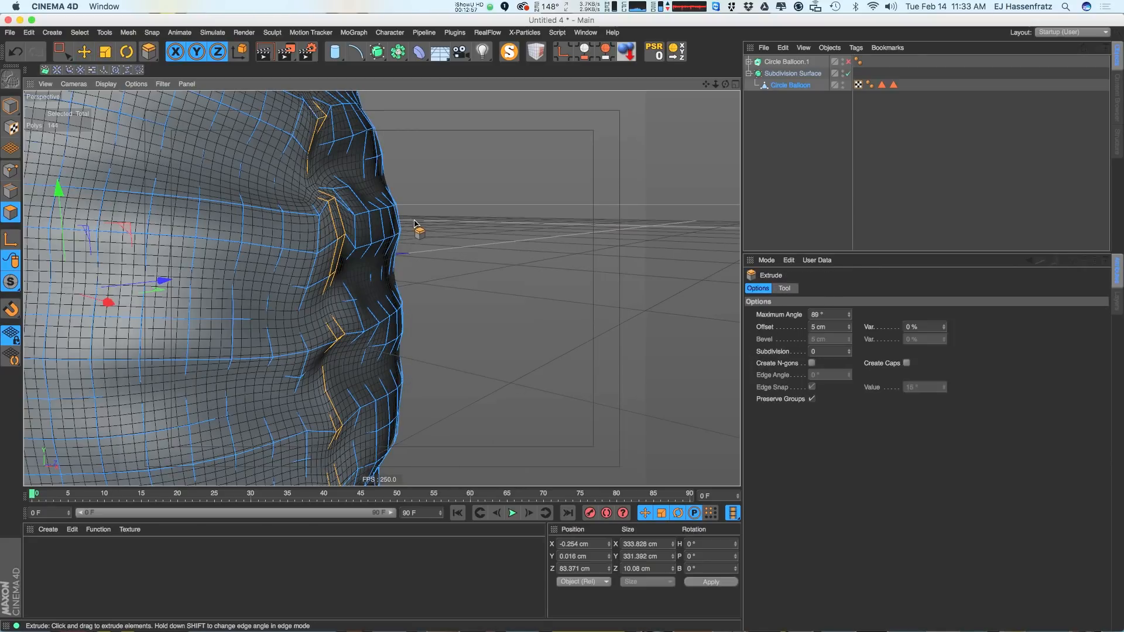
drag(431, 297, 461, 279)
alt+drag(334, 180, 296, 176)
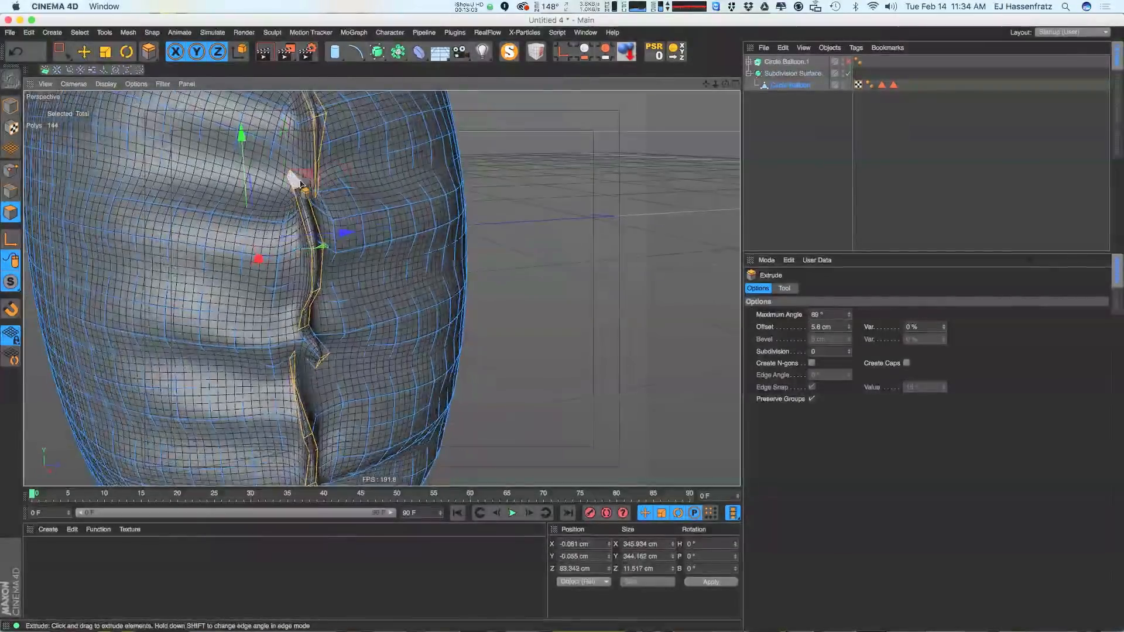
Set the Maximum Angle of the seam extrusion to 119°
drag(849, 315, 848, 300)
alt+drag(402, 301, 492, 296)
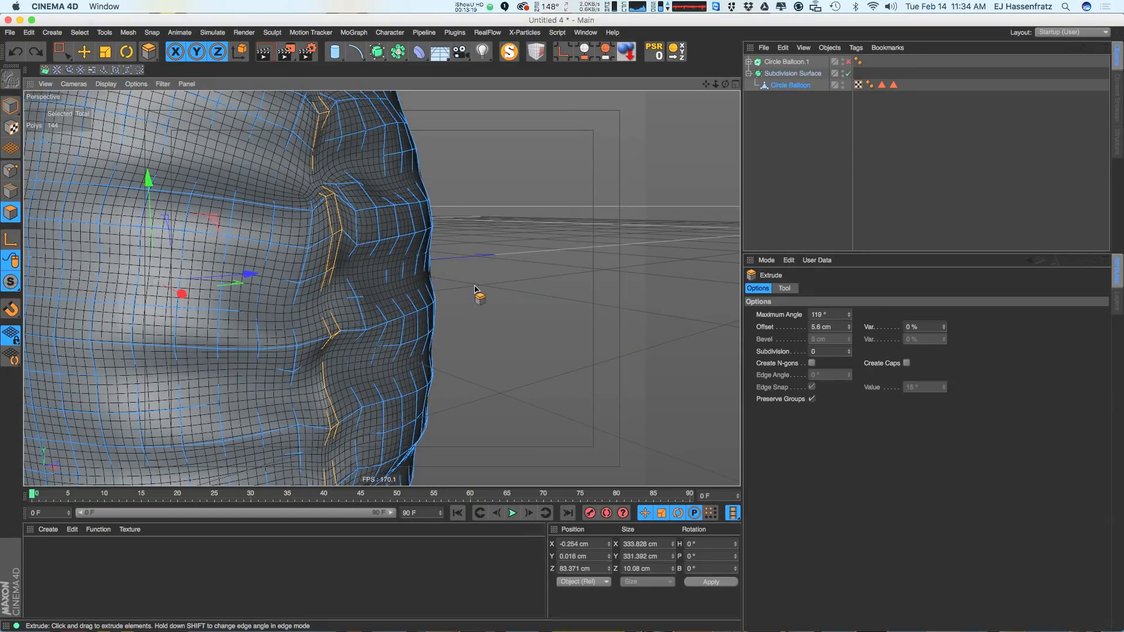
Bevel the selected seam polygons with offset and extrusion of about 3.4 cm and a Max Angle of 170°, and preview the result in a render
key(m)
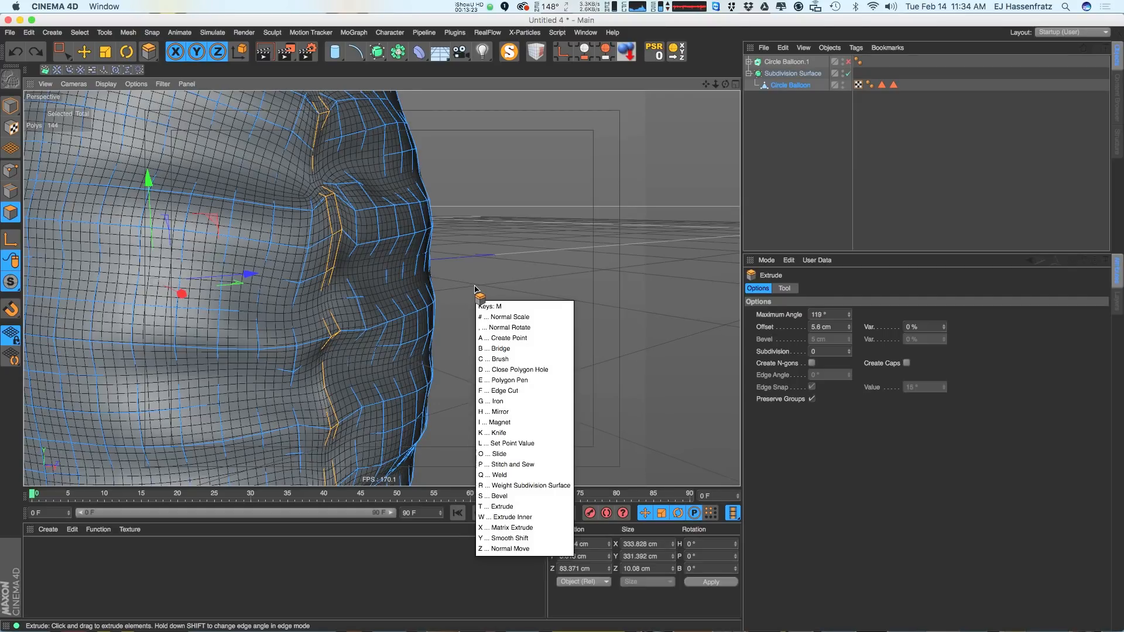
key(s)
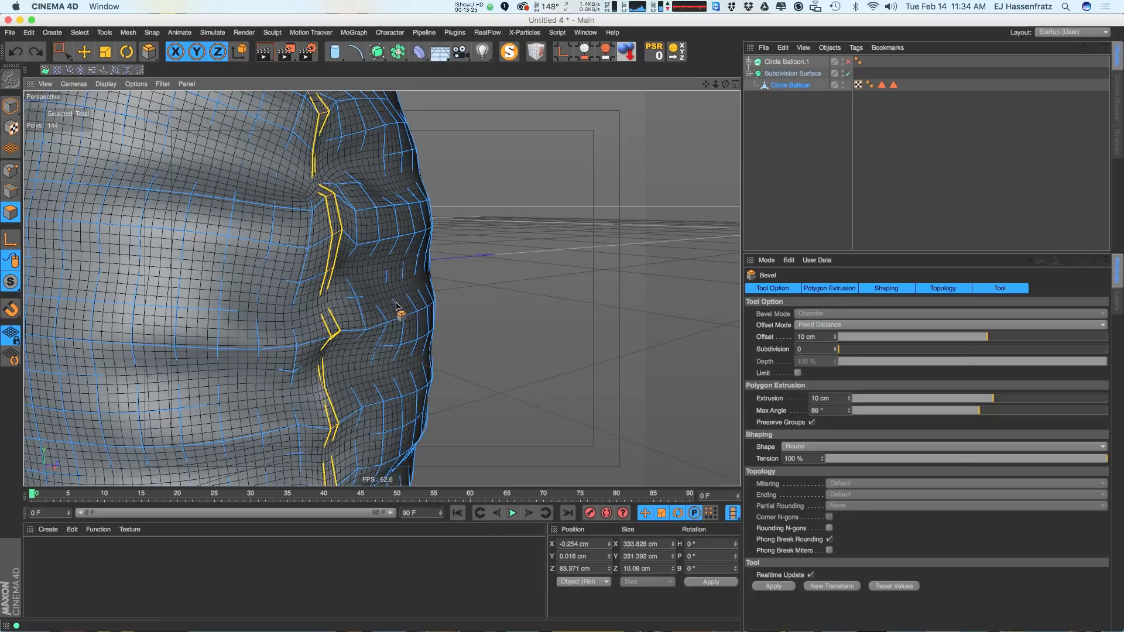
click(433, 300)
mouse_move(438, 294)
mouse_down()
mouse_move(457, 296)
mouse_move(446, 289)
mouse_up()
alt+drag(445, 290, 356, 300)
drag(979, 411, 1094, 395)
alt+drag(364, 293, 451, 304)
scroll(450, 310, down, 5)
key(super+r)
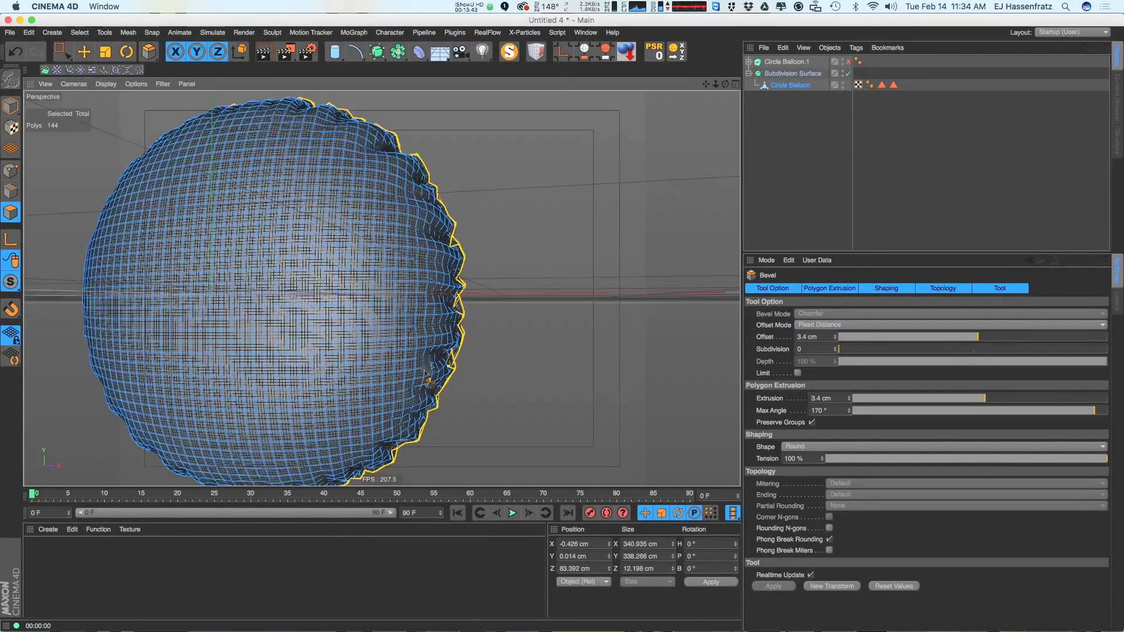
Set the seam bevel's Offset to 1 cm and its Extrusion to 4 cm, and preview the whole balloon in a render
scroll(465, 361, up, 5)
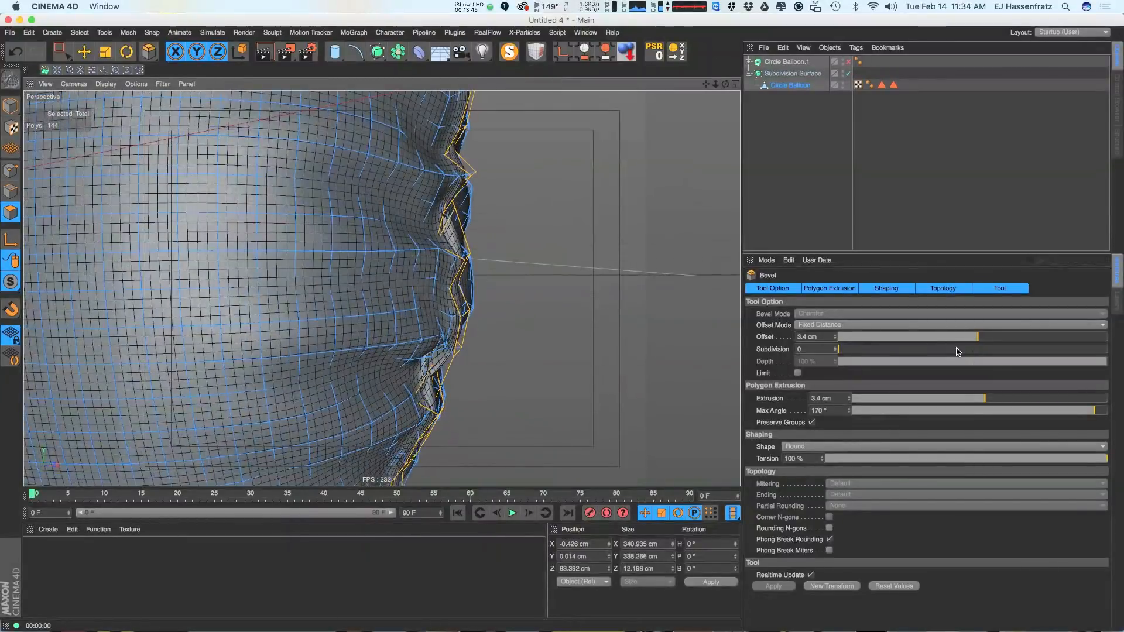
drag(978, 338, 973, 336)
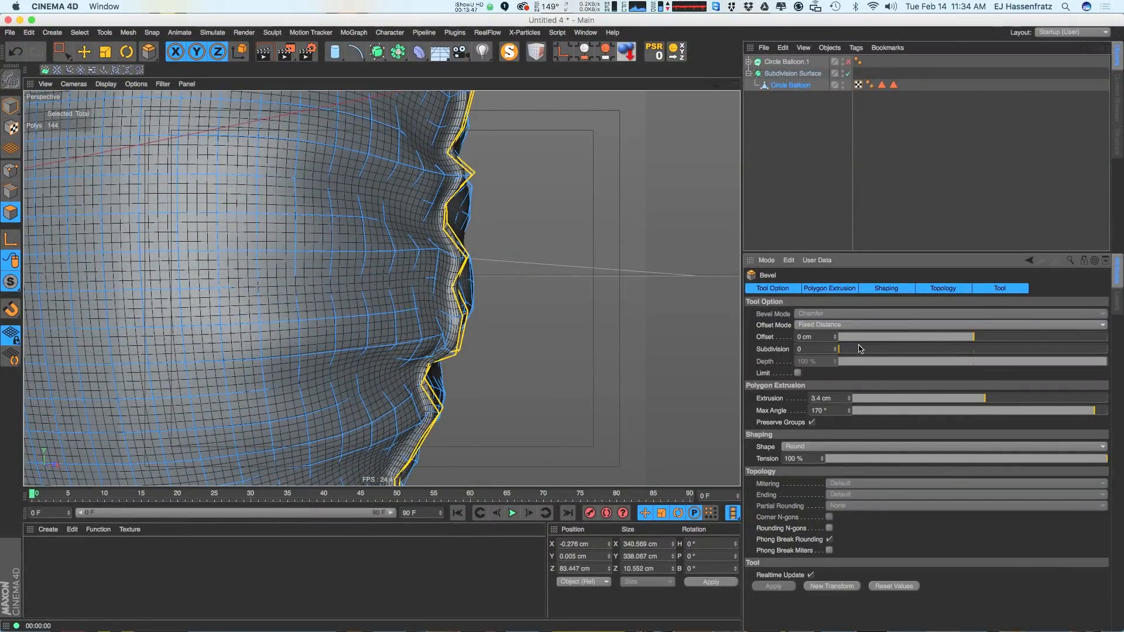
drag(837, 338, 840, 353)
mouse_move(976, 400)
mouse_down()
mouse_move(999, 398)
mouse_move(988, 397)
mouse_up()
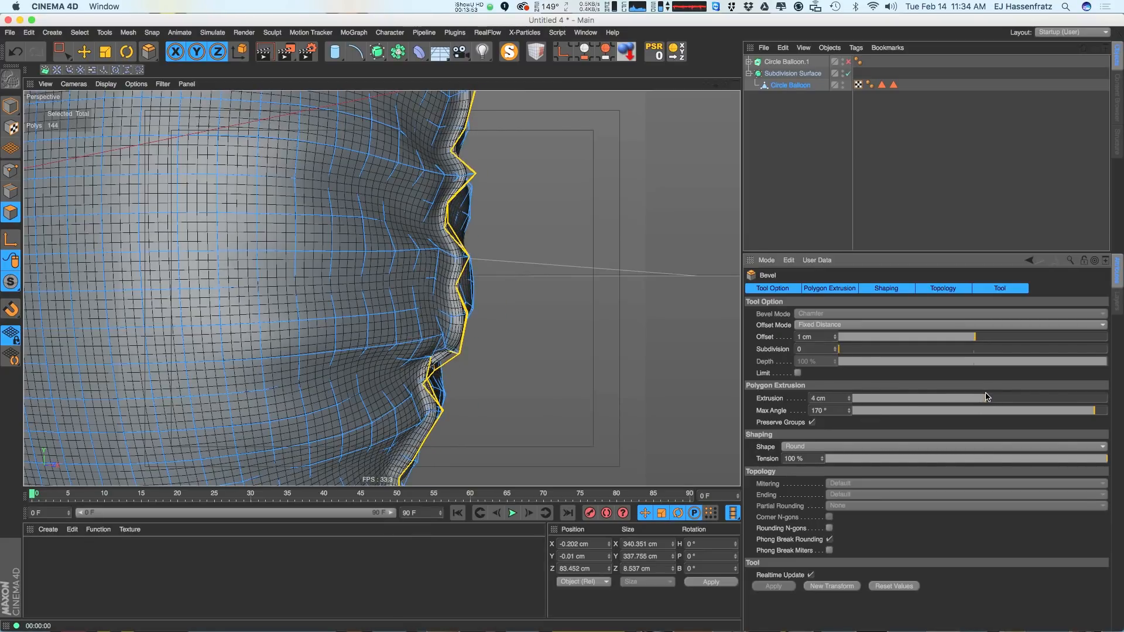
key(ctrl+r)
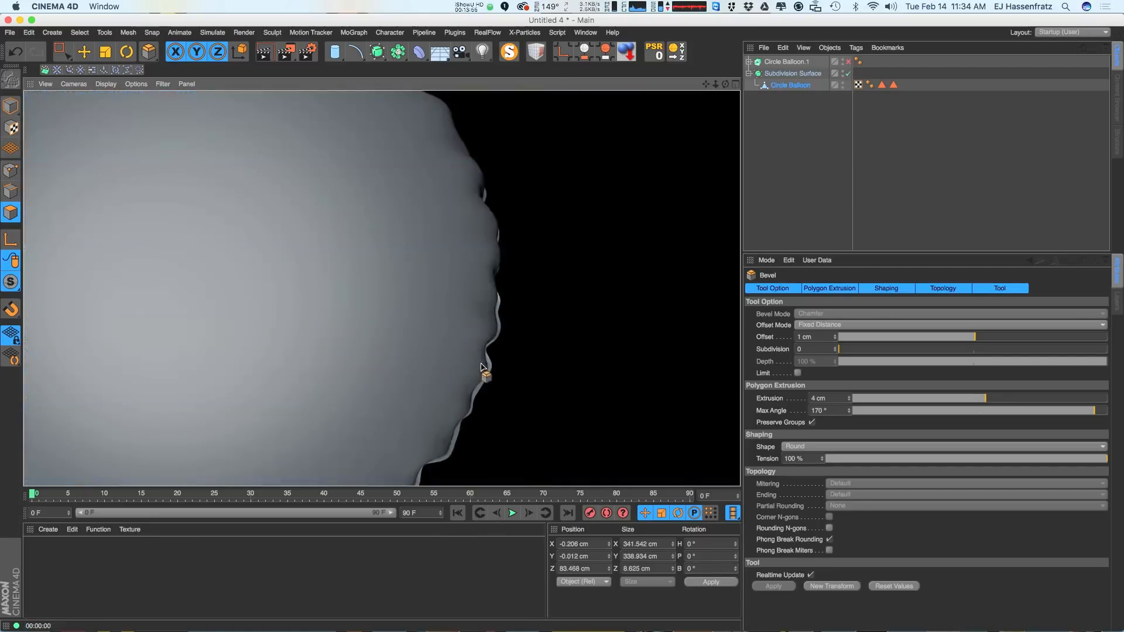
scroll(548, 304, down, 8)
key(ctrl+r)
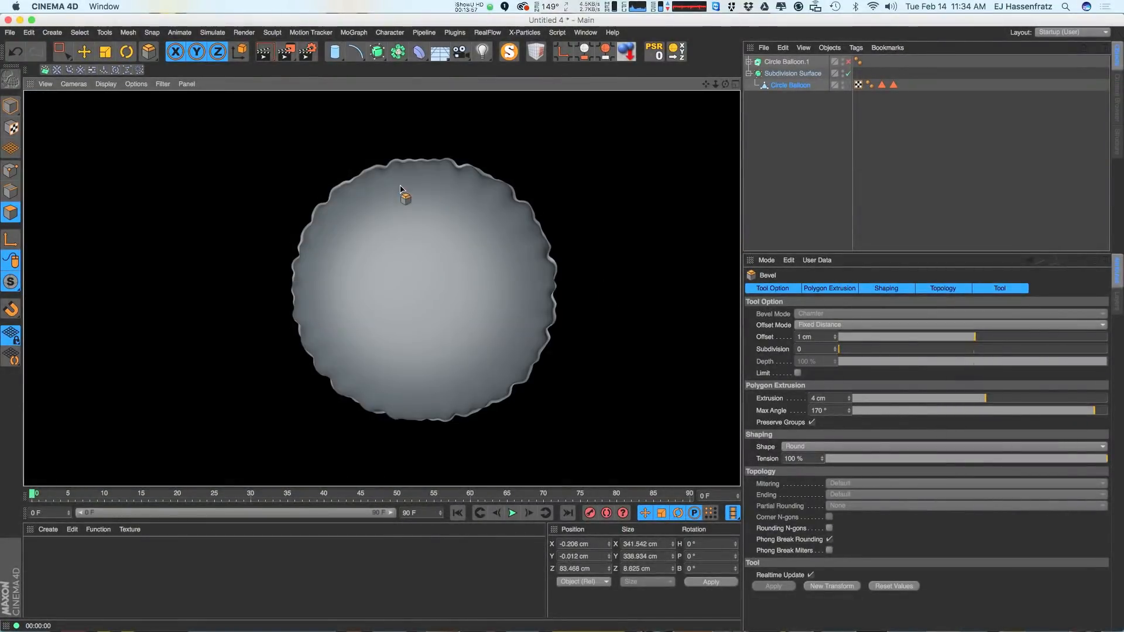
Set the seam bevel's Extrusion to 3.5 cm and render the view again
click(820, 337)
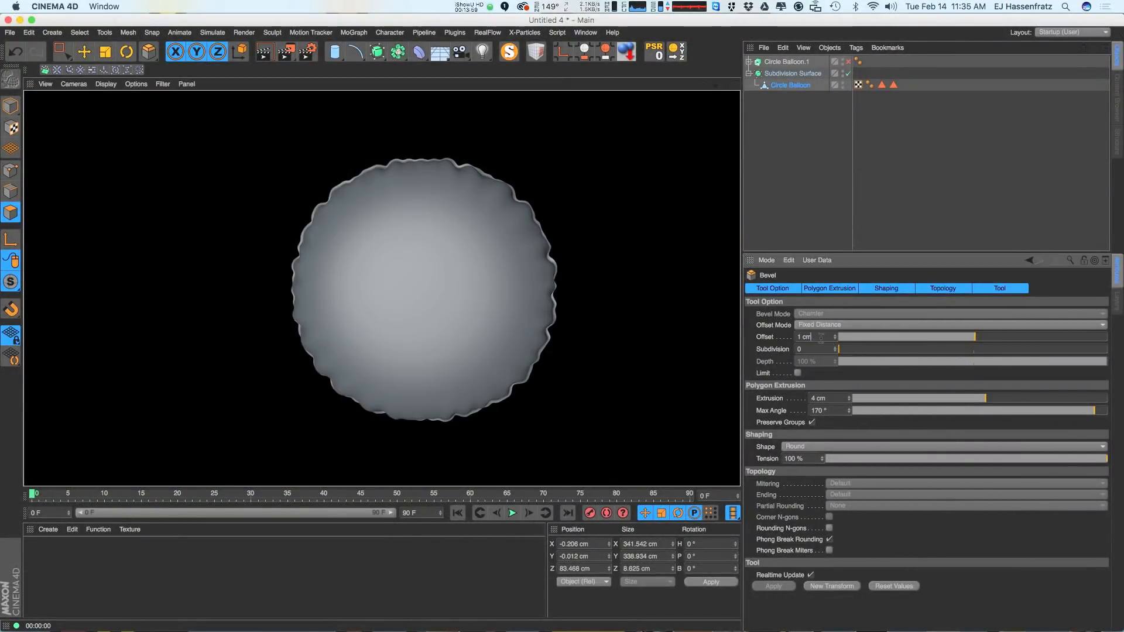
drag(827, 399, 804, 400)
text(3.5)
key(Return)
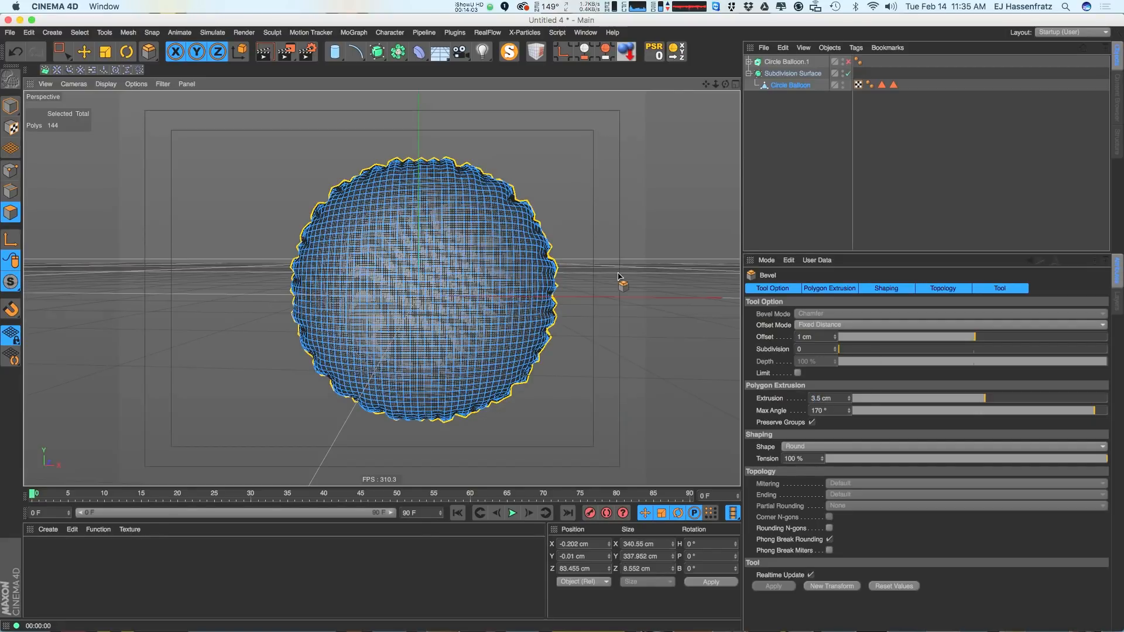
key(ctrl+r)
Leave the Bevel tool and examine the balloon's puckered rim from the side and the front, shaded and rendered
alt+drag(563, 289, 475, 271)
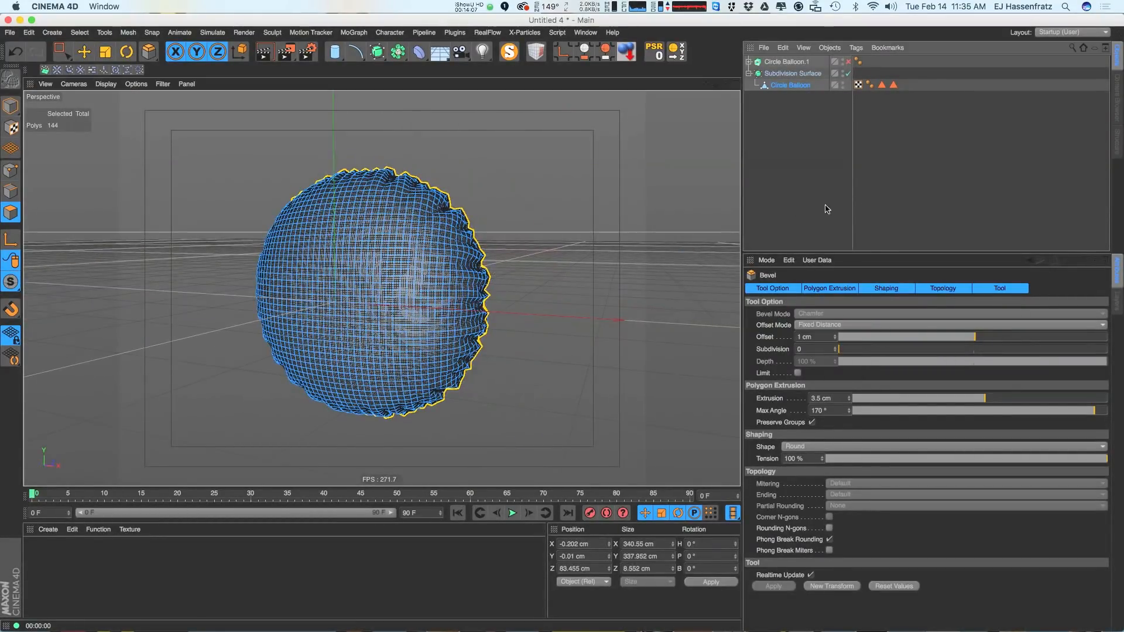
click(84, 52)
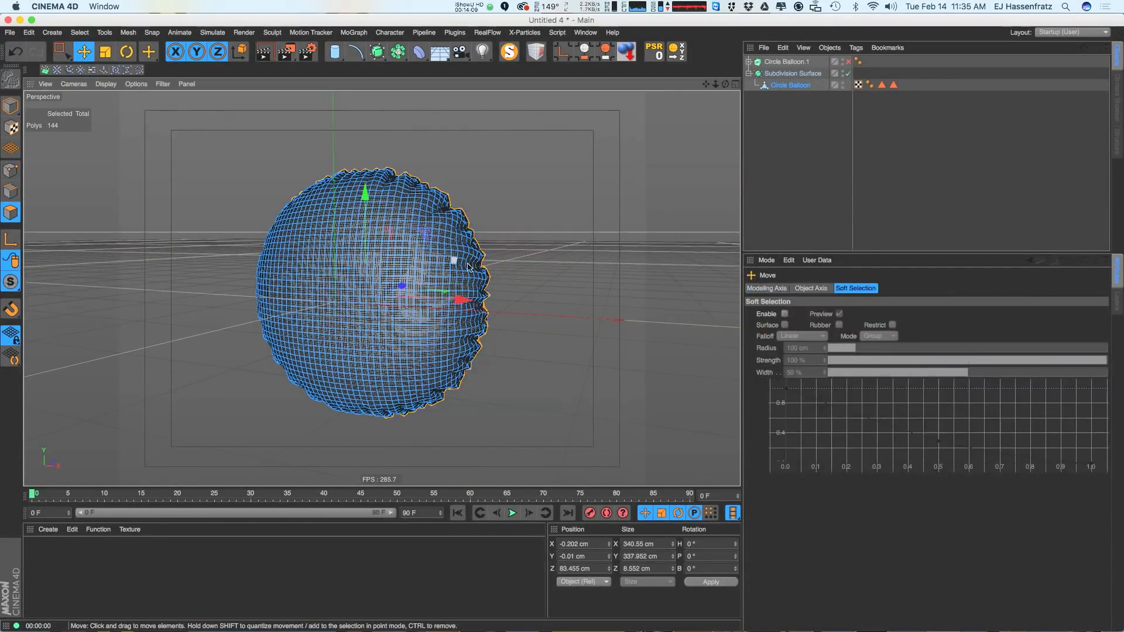
alt+right_drag(454, 260, 469, 290)
alt+drag(469, 290, 498, 280)
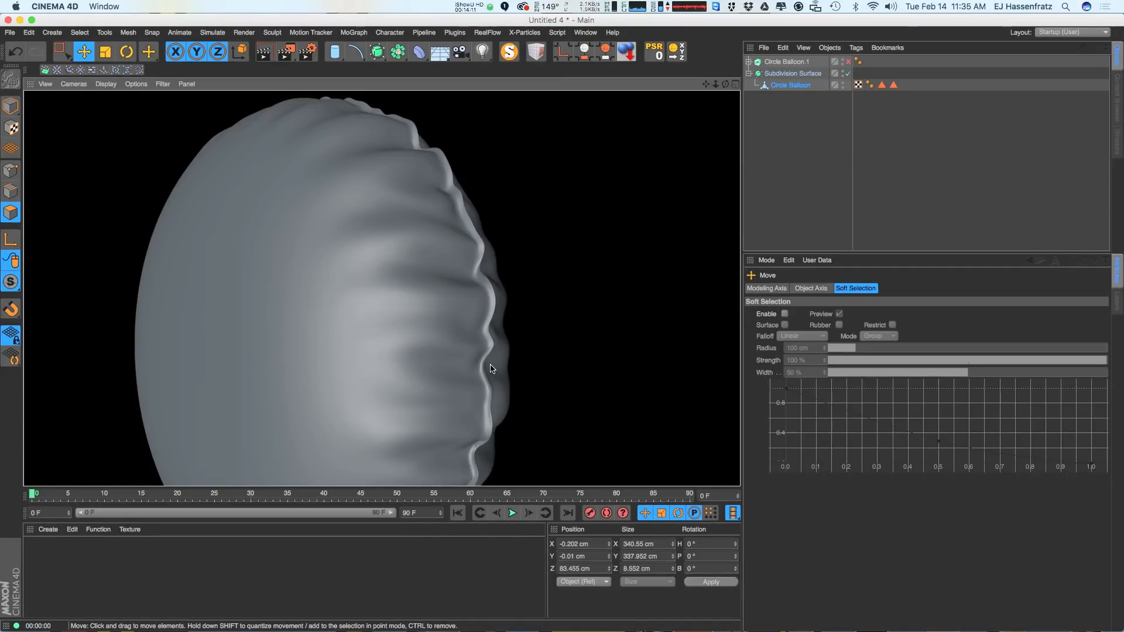
alt+drag(432, 311, 508, 329)
alt+right_drag(406, 308, 387, 295)
alt+drag(386, 295, 448, 304)
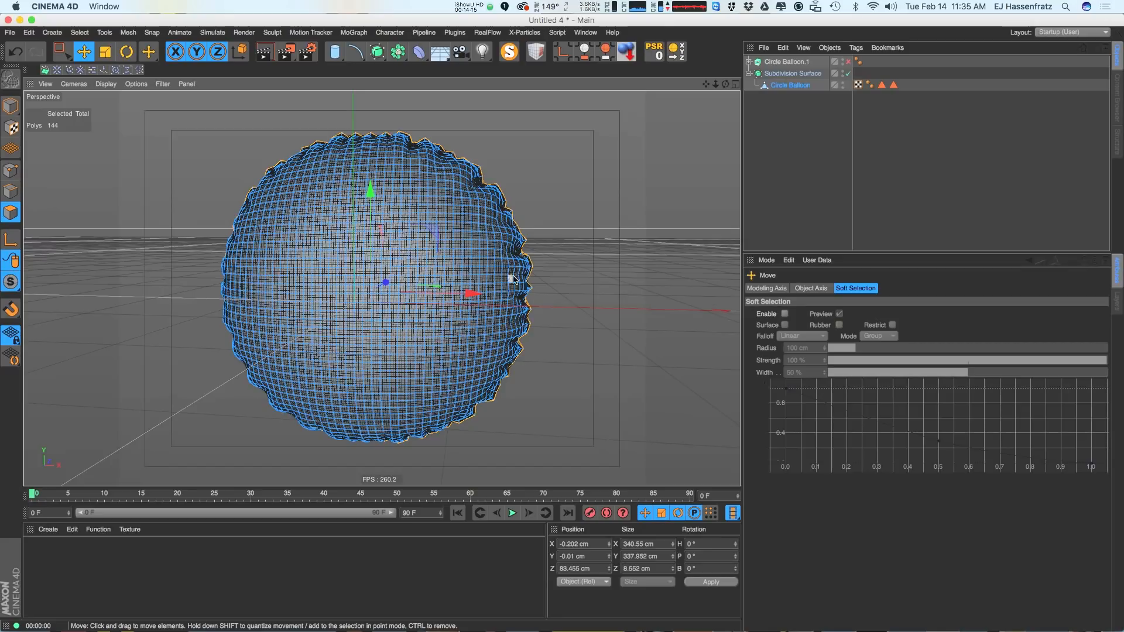
alt+drag(518, 265, 477, 291)
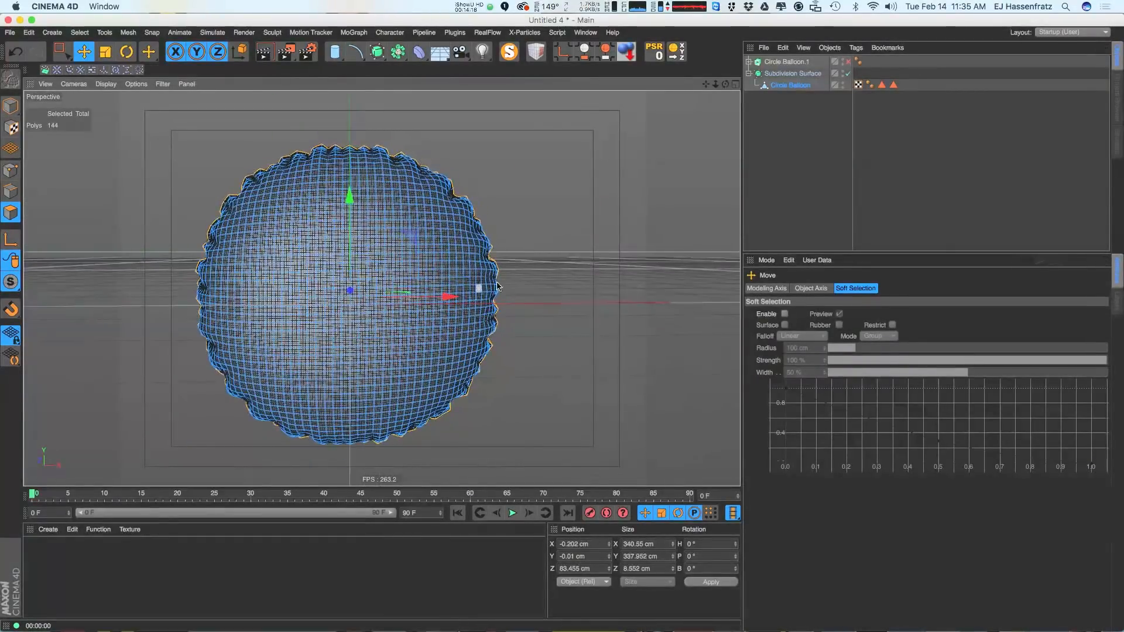
Deselect the balloon, create a new material and open it in the Material Editor beside the model
click(802, 199)
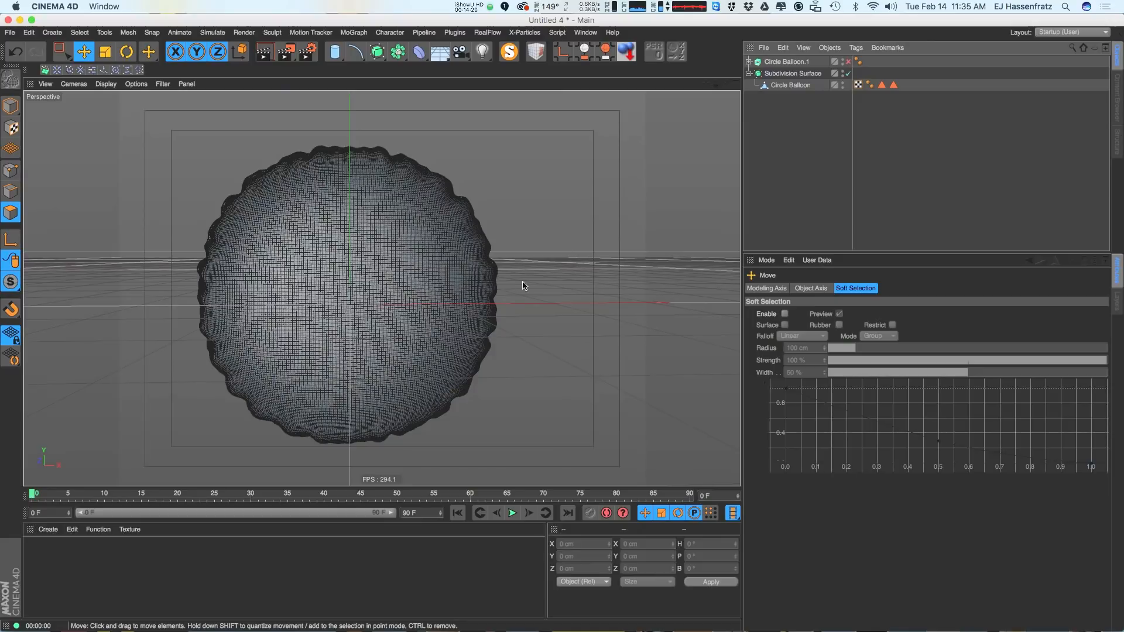
double_click(60, 555)
double_click(44, 562)
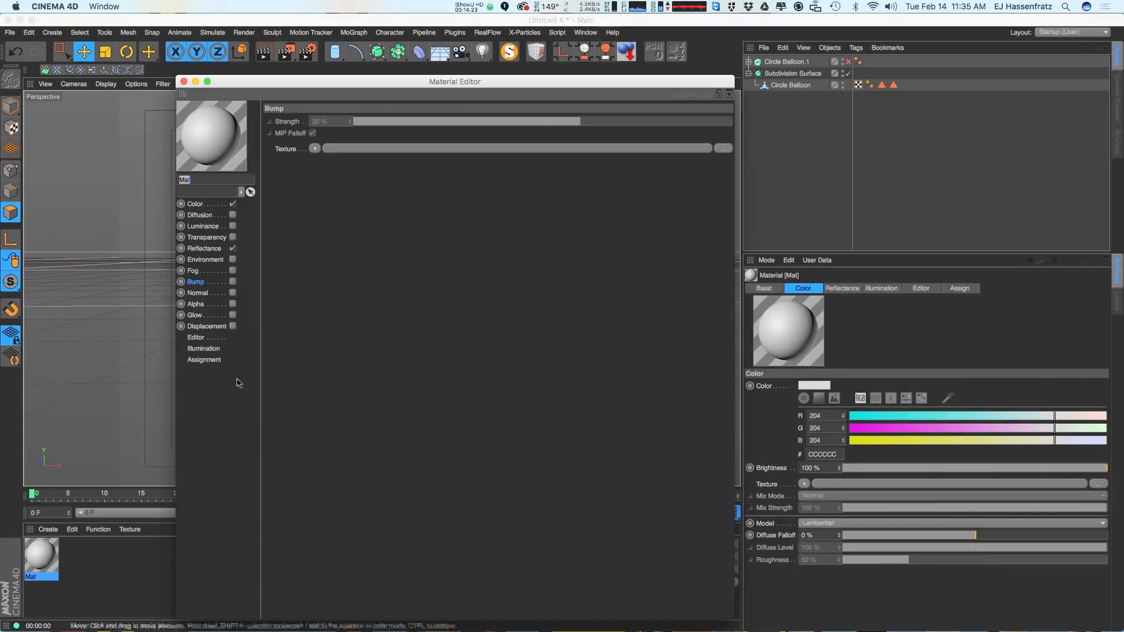
drag(330, 89, 662, 76)
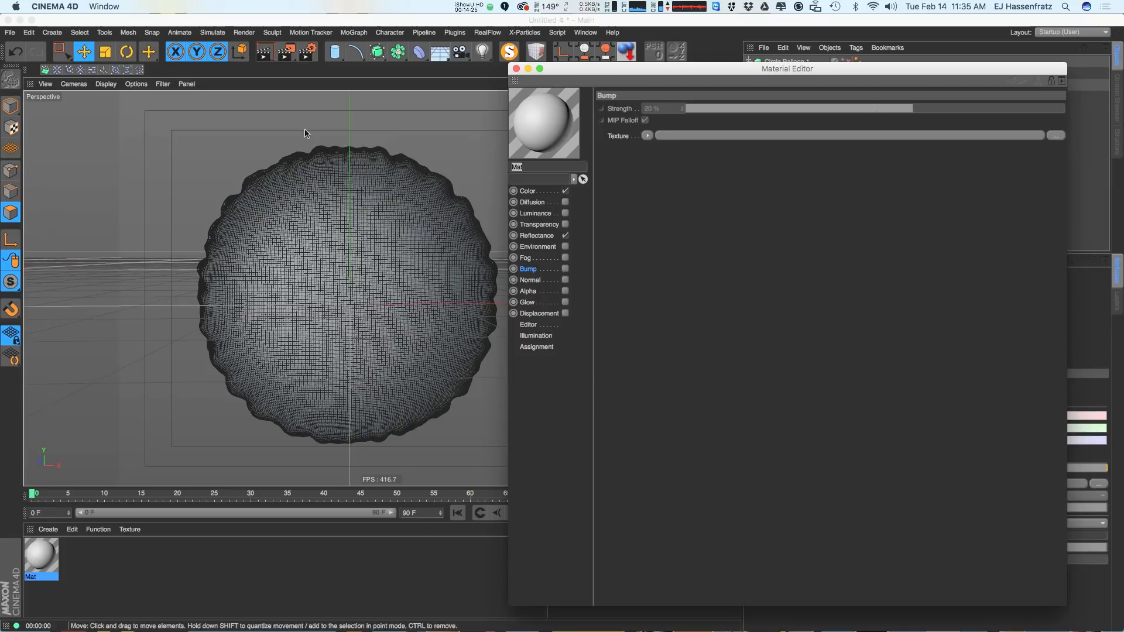
click(82, 85)
click(591, 88)
drag(615, 74, 612, 68)
click(625, 51)
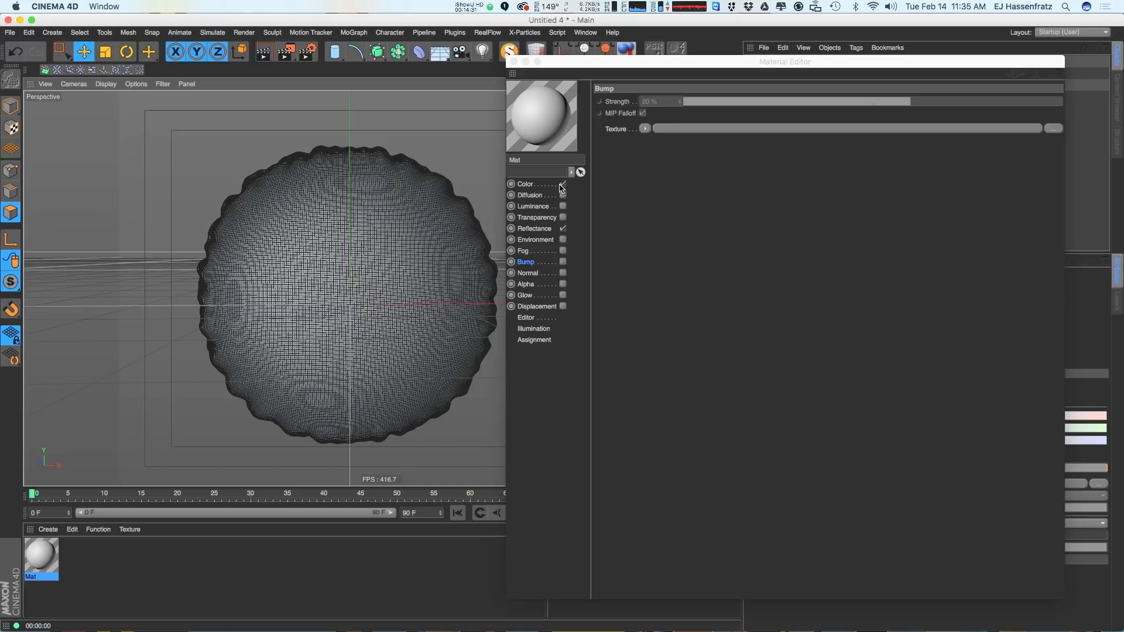
Turn off the new material's Color channel, show its Reflectance settings and apply the material to the balloon
click(561, 184)
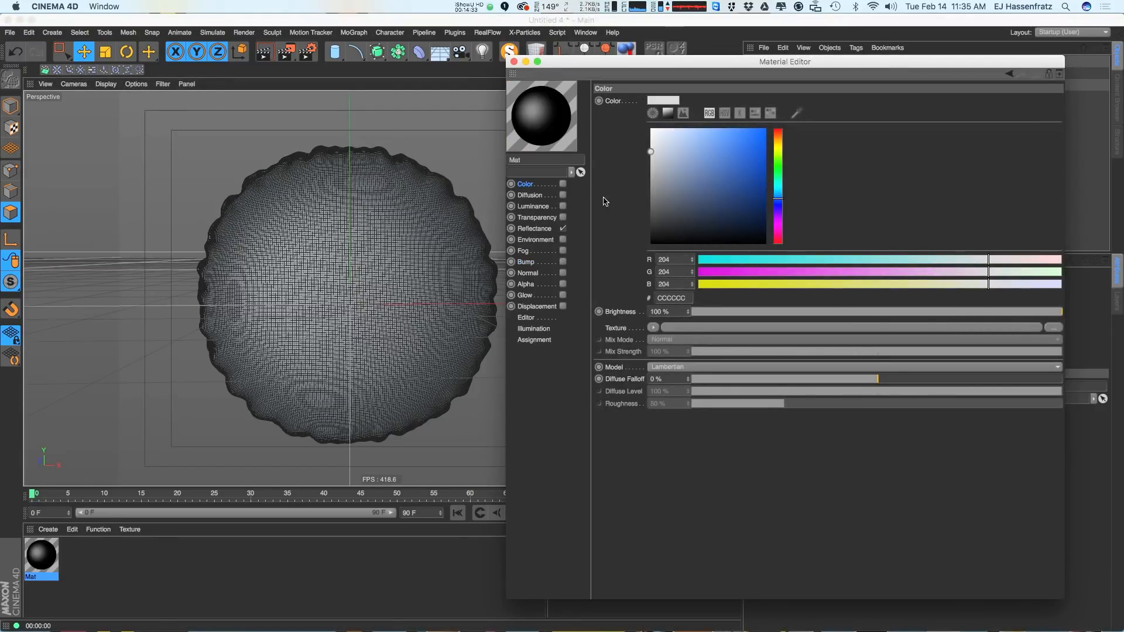
click(534, 228)
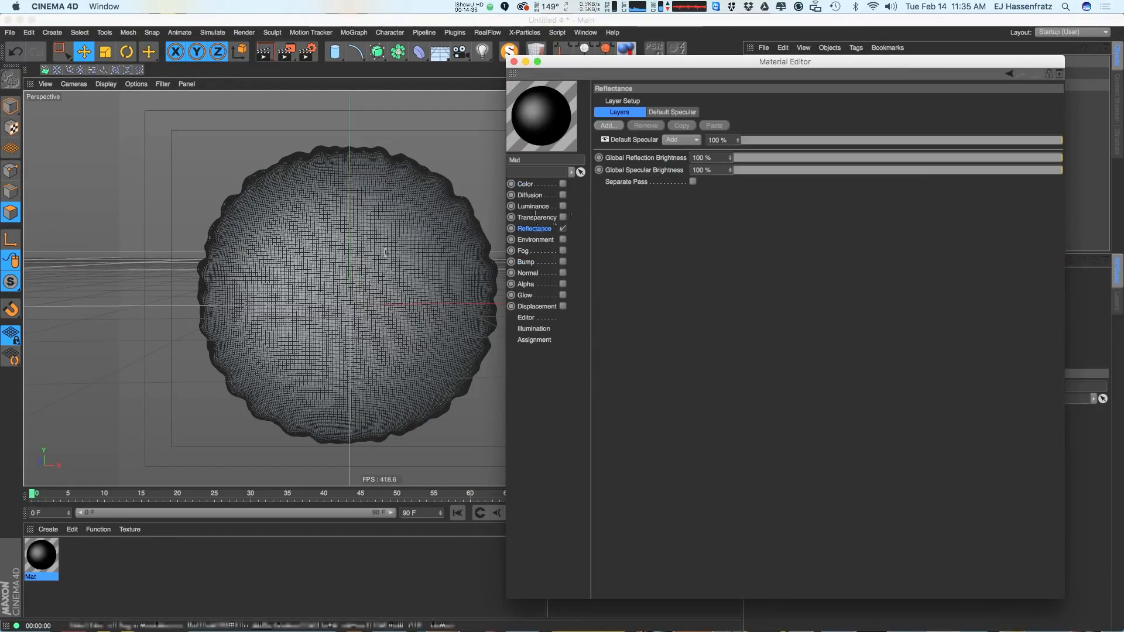
drag(49, 555, 359, 279)
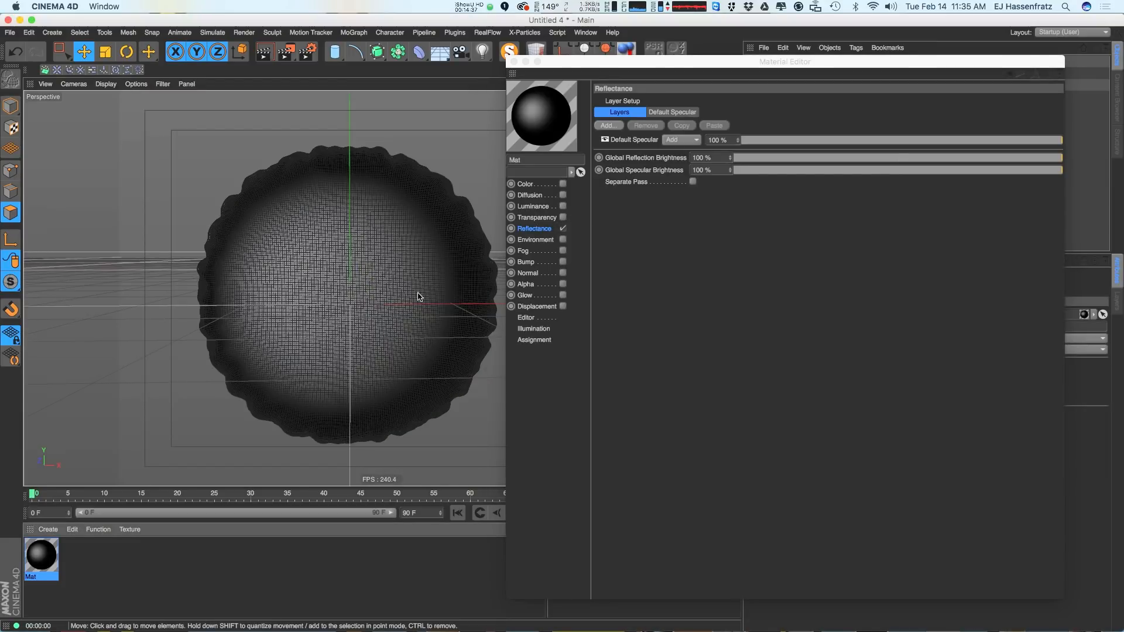
alt+middle_drag(415, 228, 351, 234)
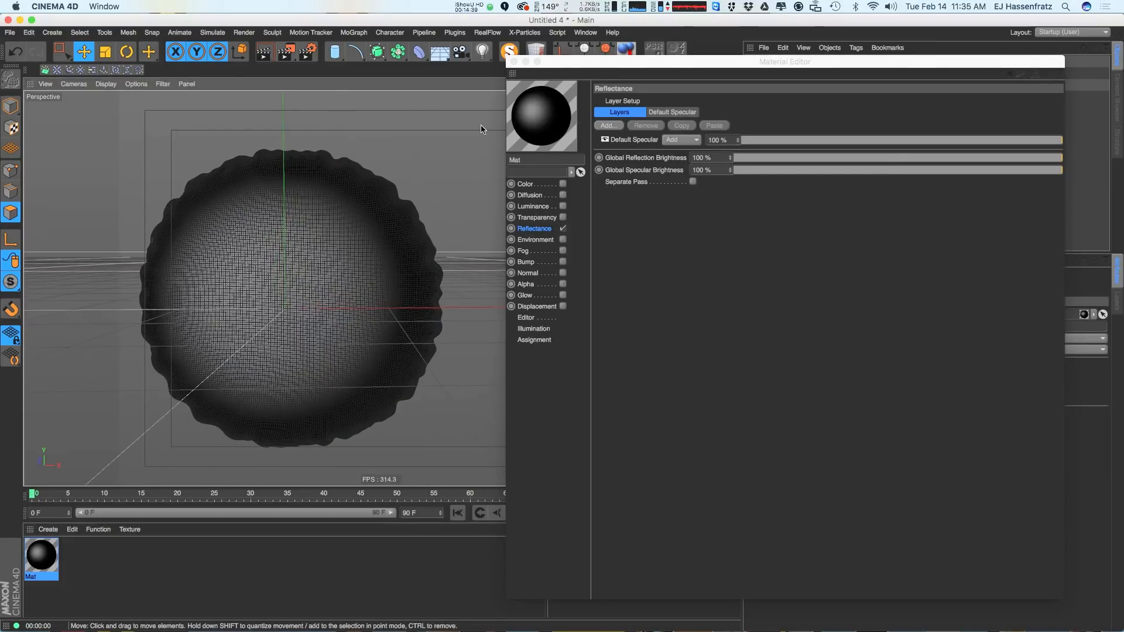
Add a Beckmann layer to the material's Reflectance channel and render the view to check the reflections
drag(1068, 596, 893, 407)
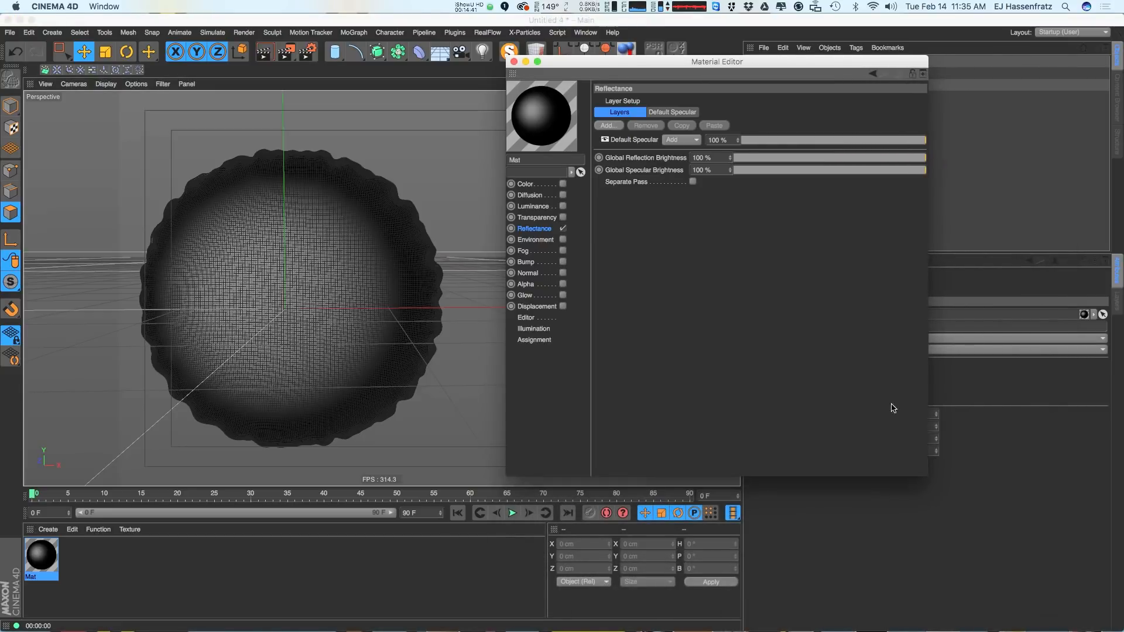
drag(637, 76, 706, 117)
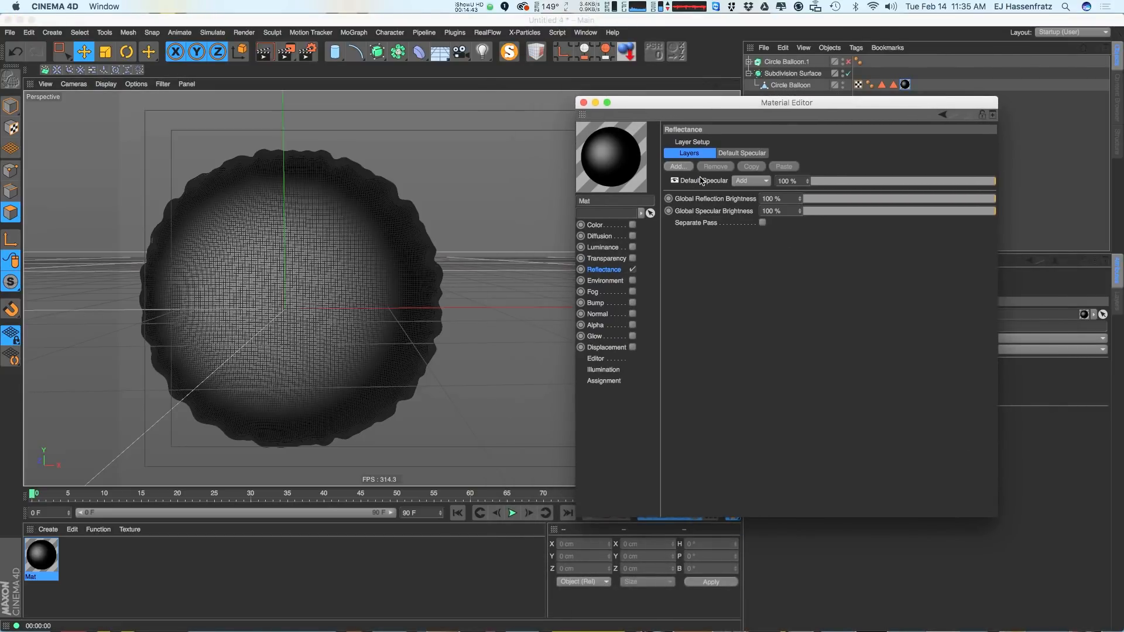
click(678, 169)
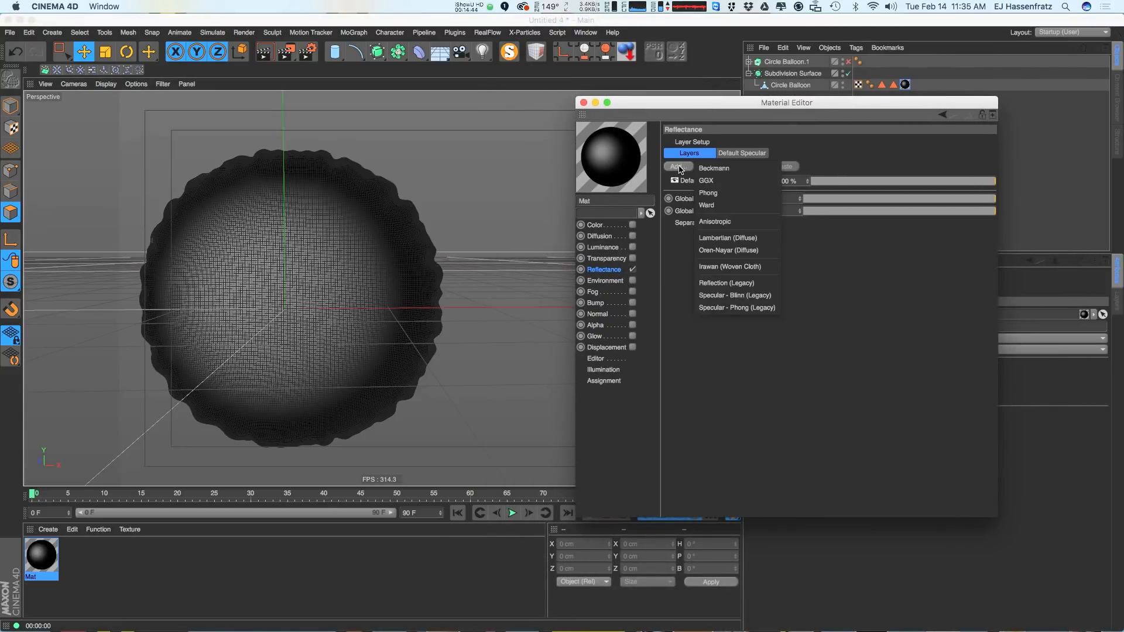
click(721, 169)
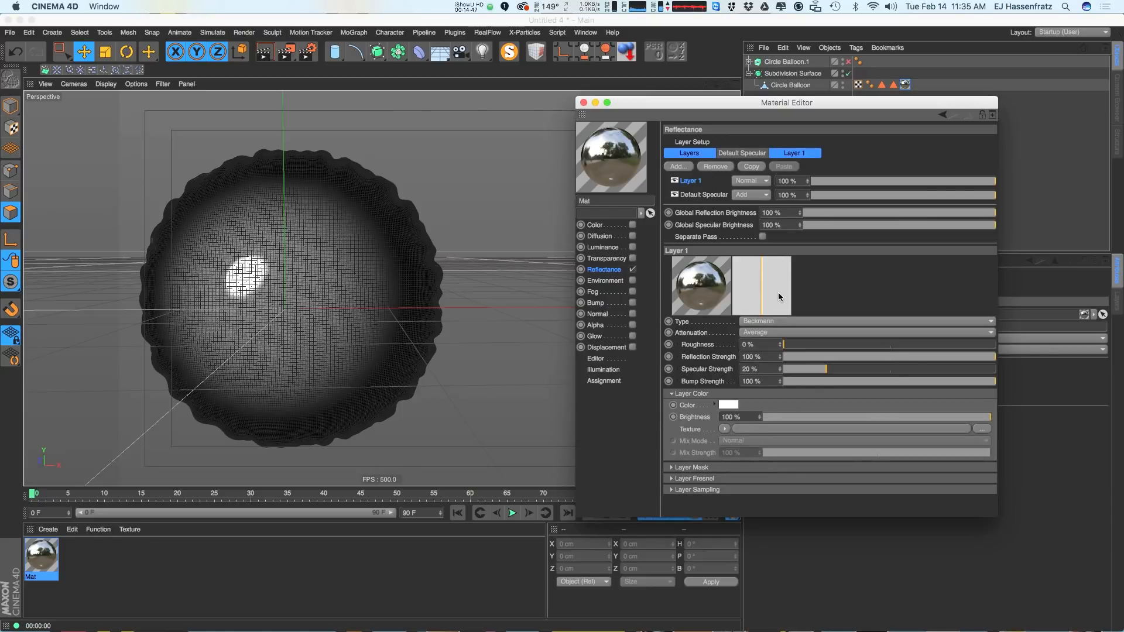
click(409, 327)
key(super+r)
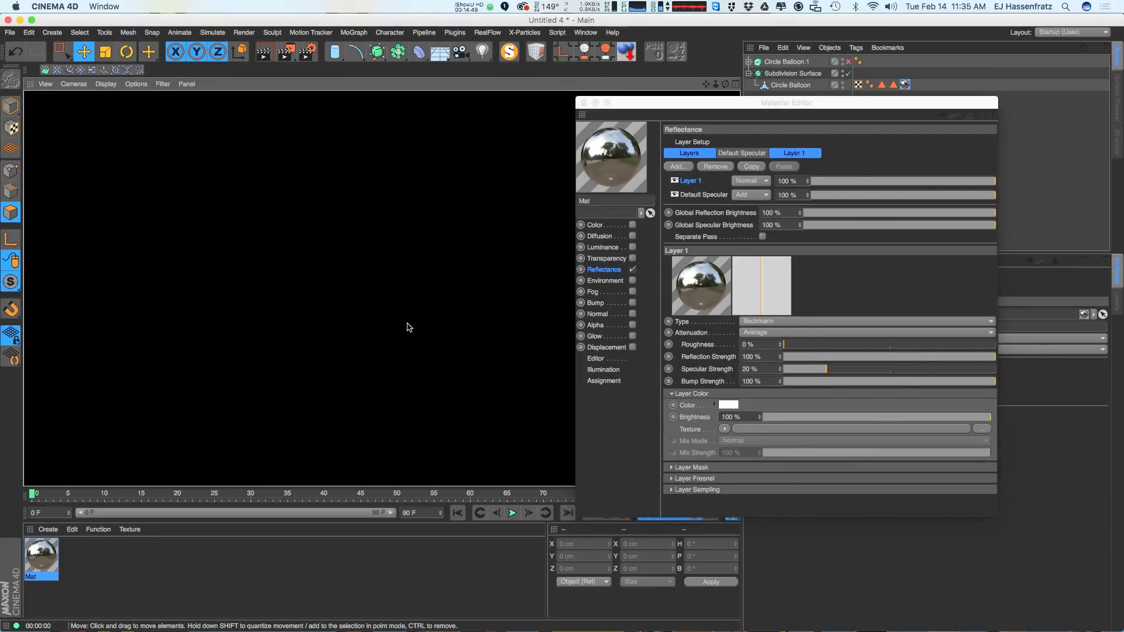
Add an HDR Studio Rig to the scene and move the Material Editor out of the way
drag(687, 108, 725, 143)
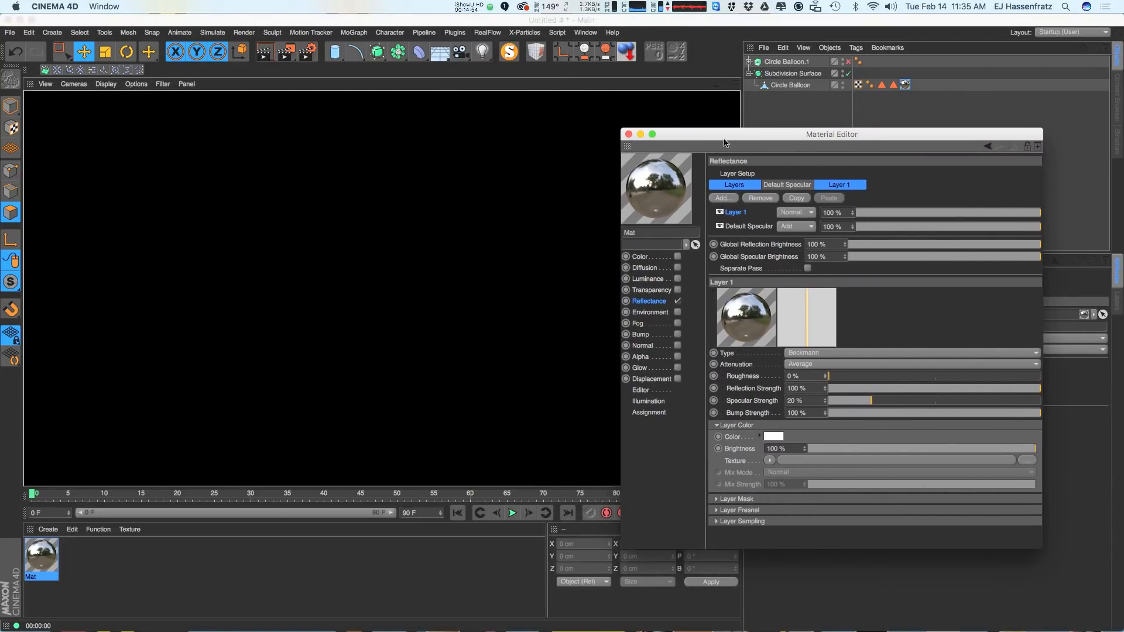
click(536, 32)
mouse_move(482, 34)
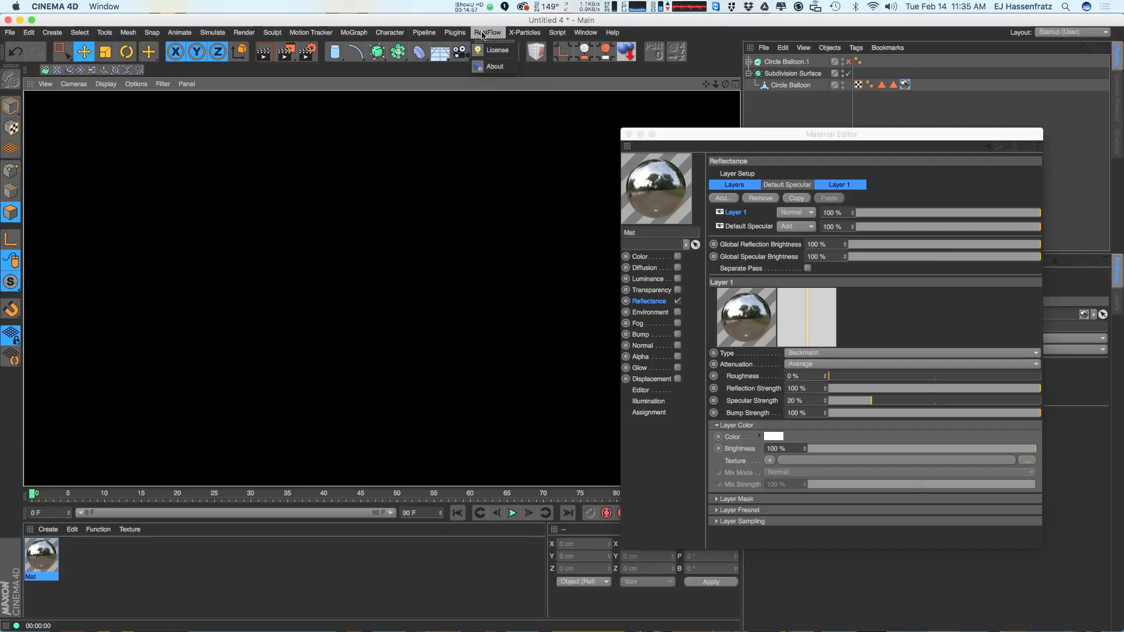
click(480, 153)
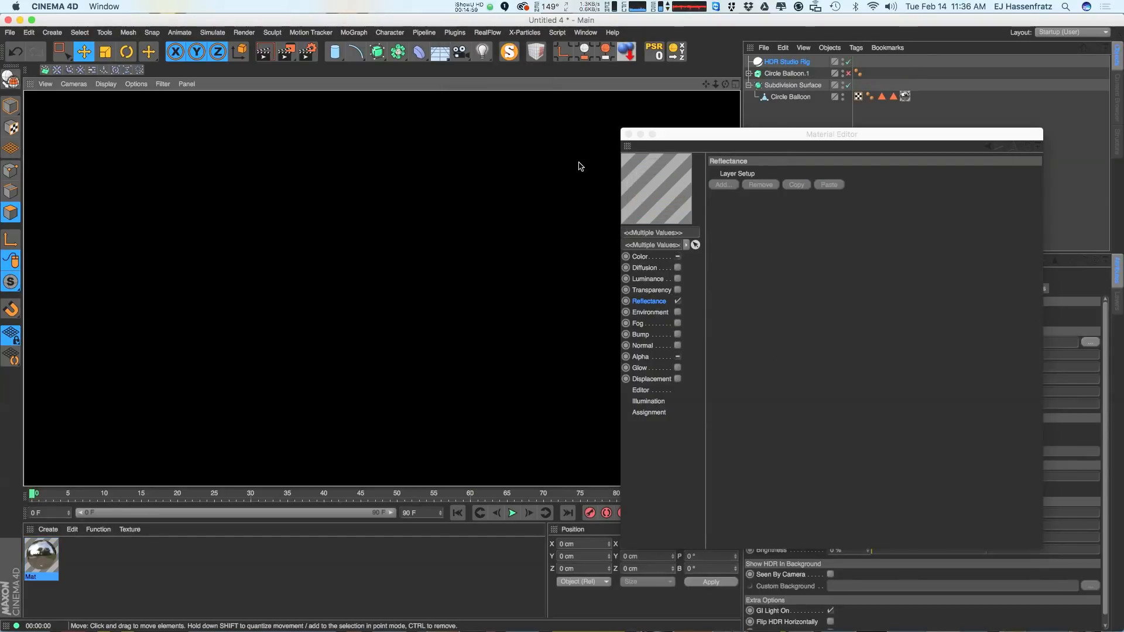
drag(684, 133, 0, 195)
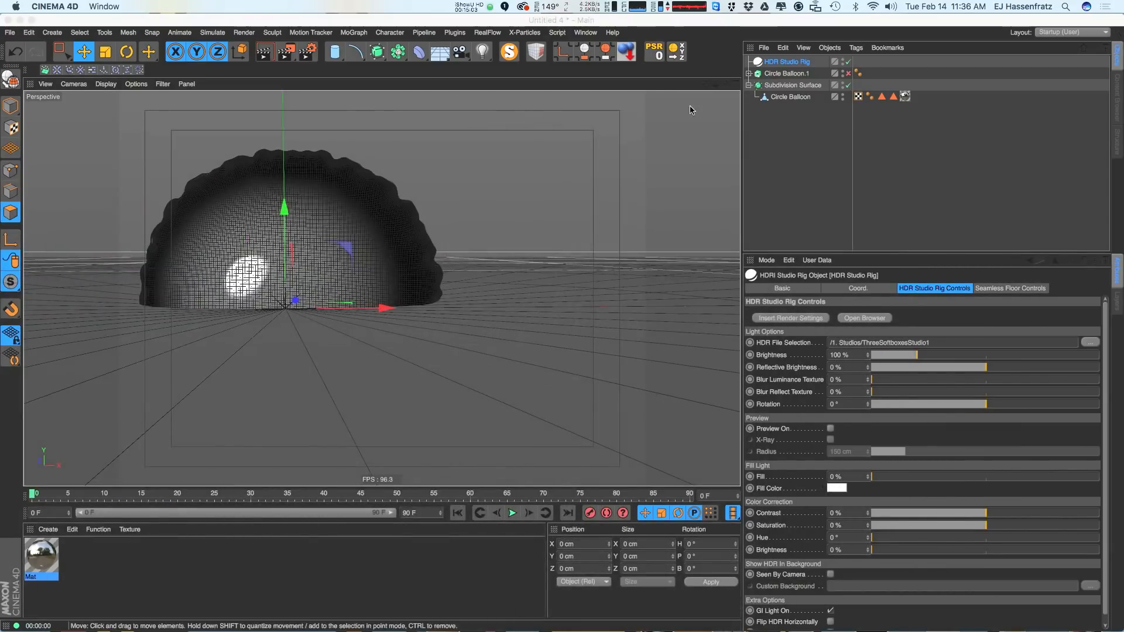
Turn off the seamless floor of the HDR Studio Rig
click(794, 62)
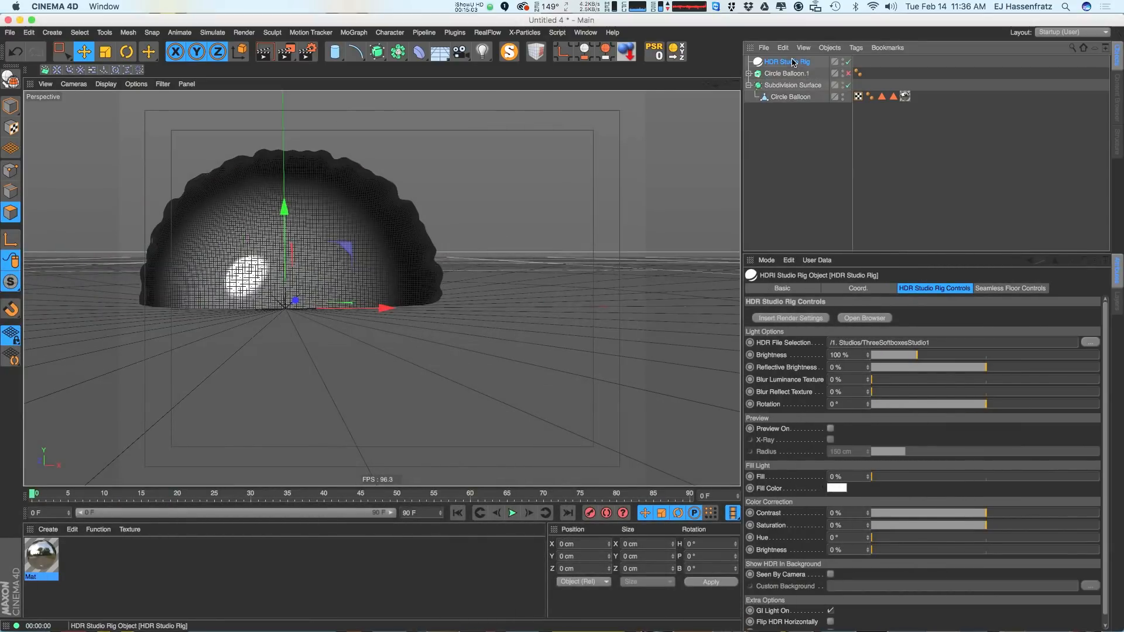
click(991, 288)
click(823, 367)
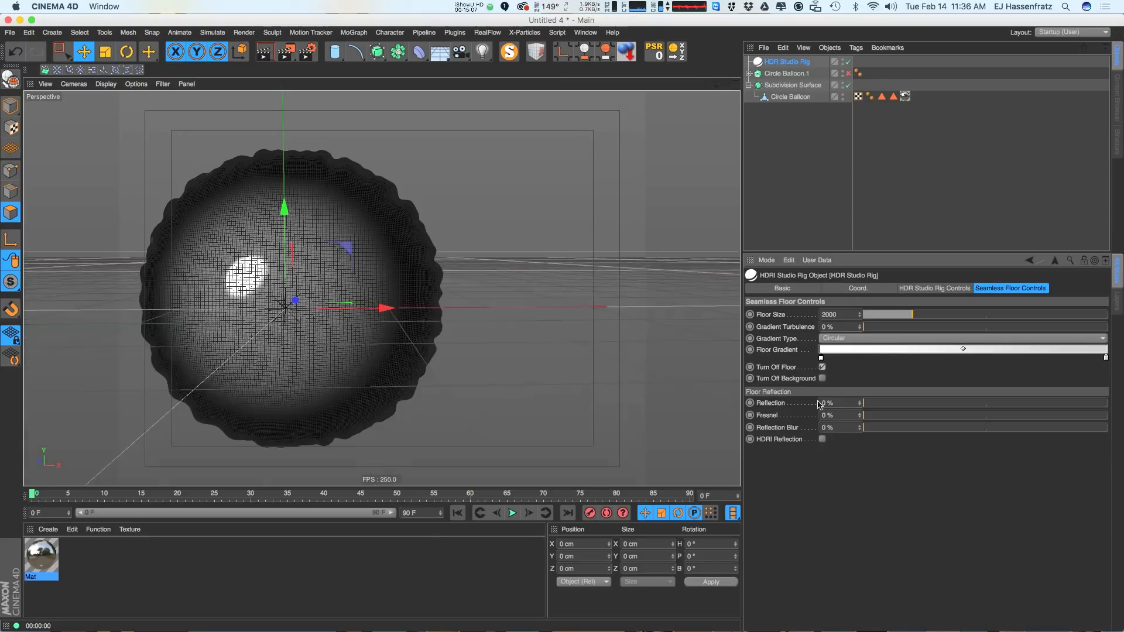
Load the ConventionCenterWindow HDR from GSG Collection 2 - Summer 2015 into the HDR Studio Rig and render the view
click(936, 289)
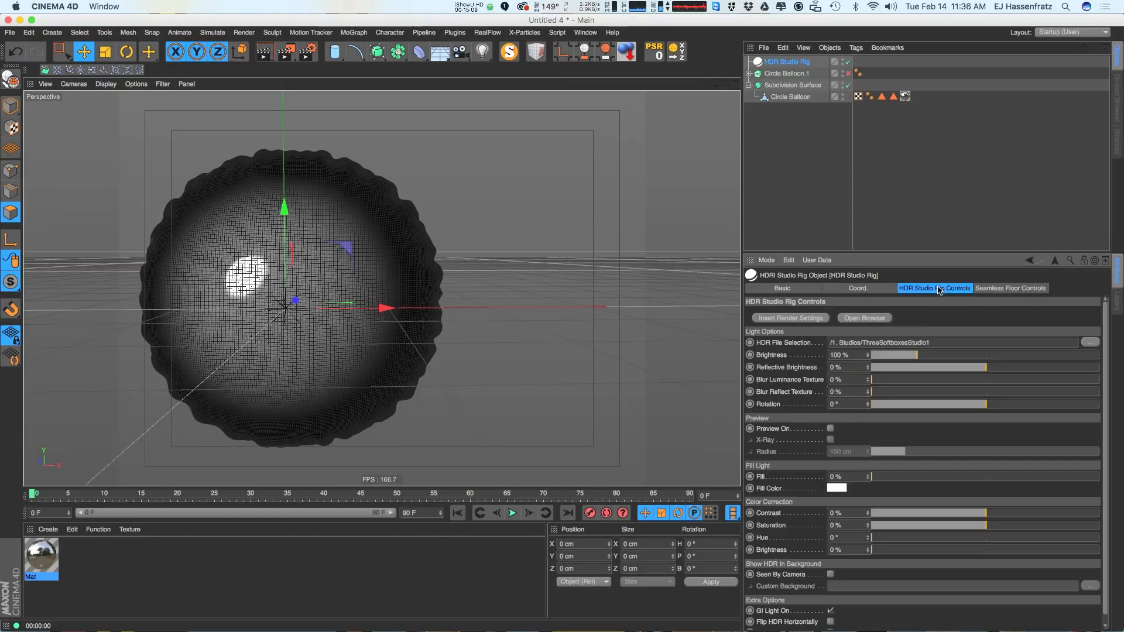
click(869, 318)
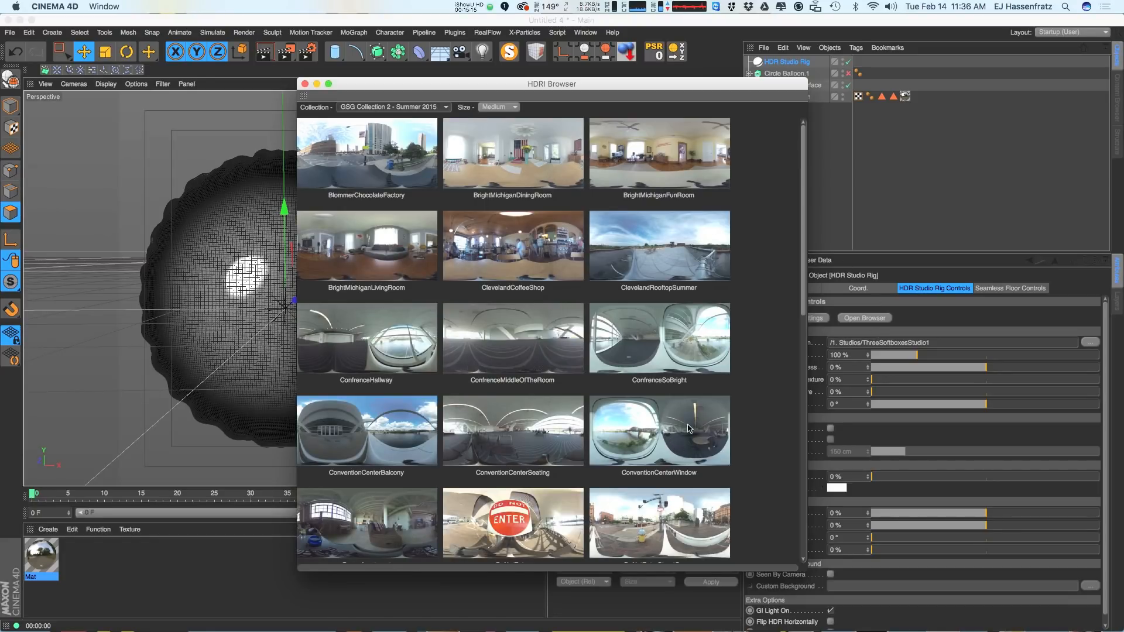
click(687, 452)
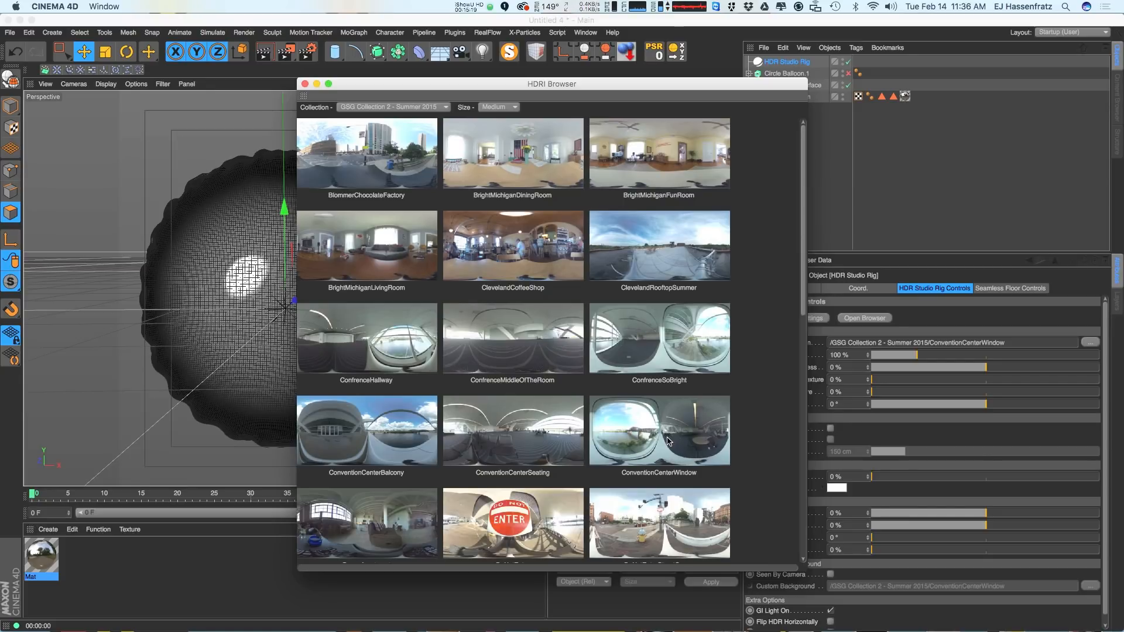
click(305, 84)
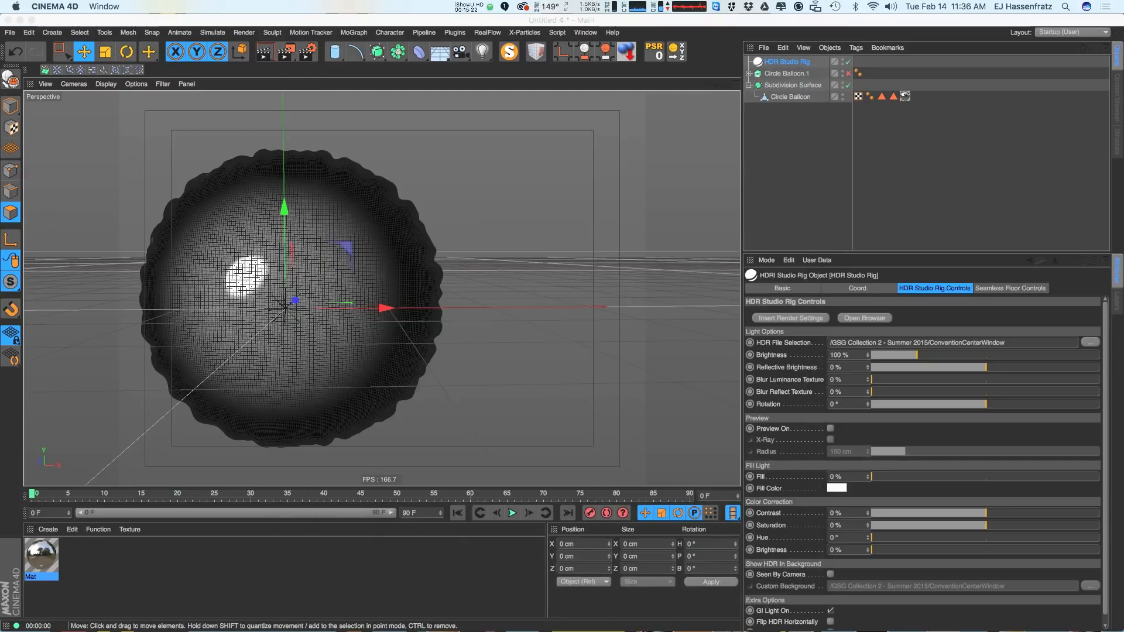
click(381, 308)
key(super+r)
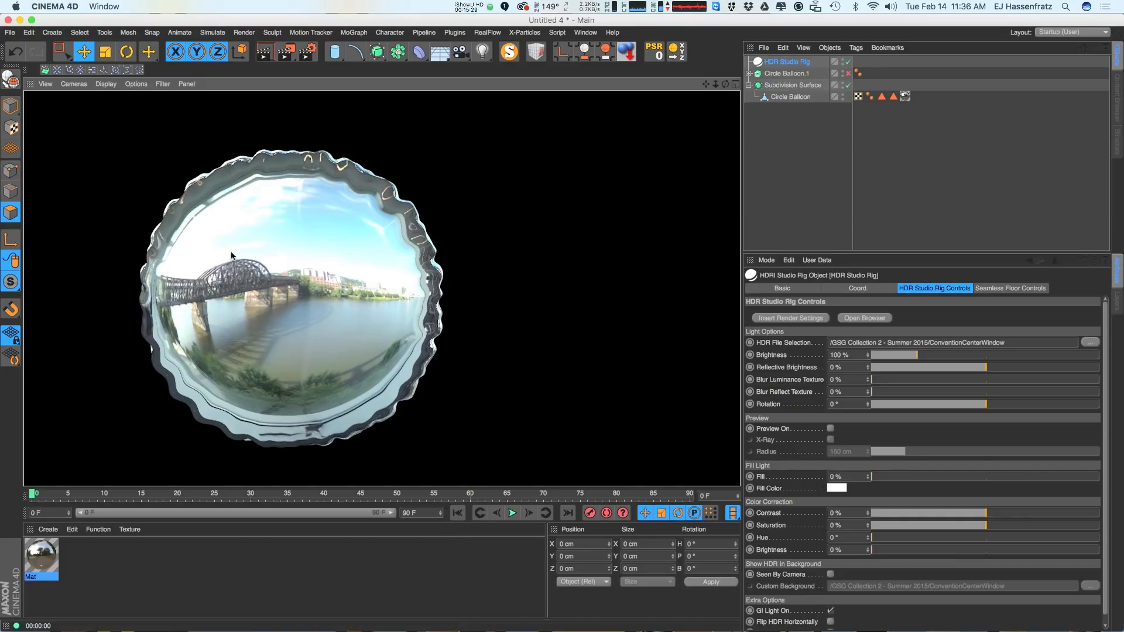
Reopen the balloon material's Reflectance settings in the Material Editor, positioned clear of the balloon
double_click(41, 556)
drag(181, 279, 828, 164)
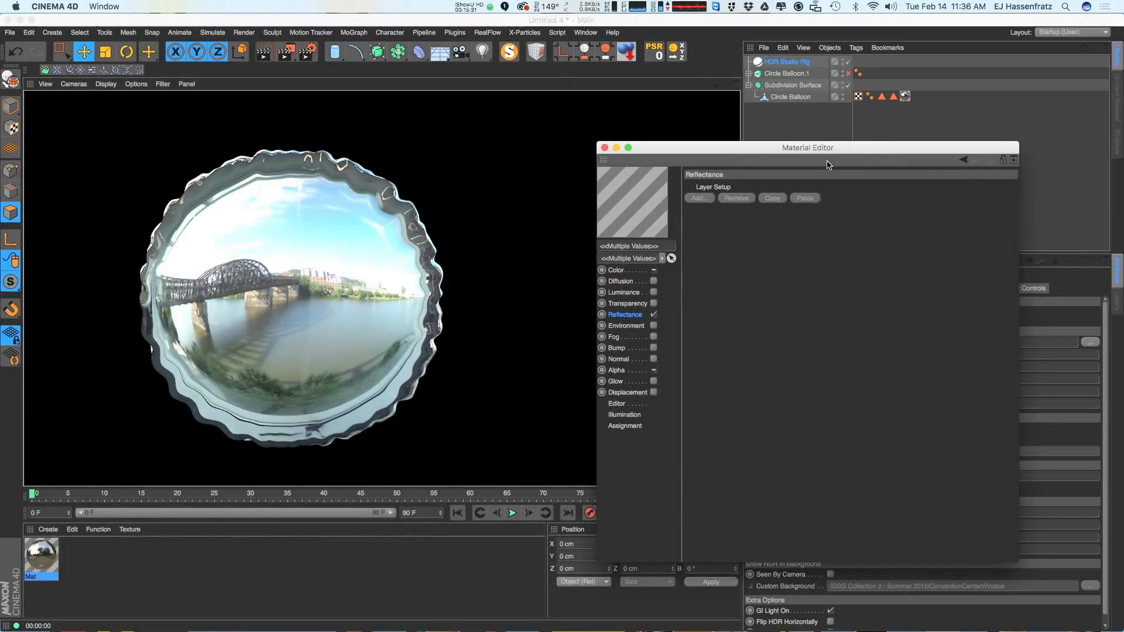
click(795, 120)
click(799, 62)
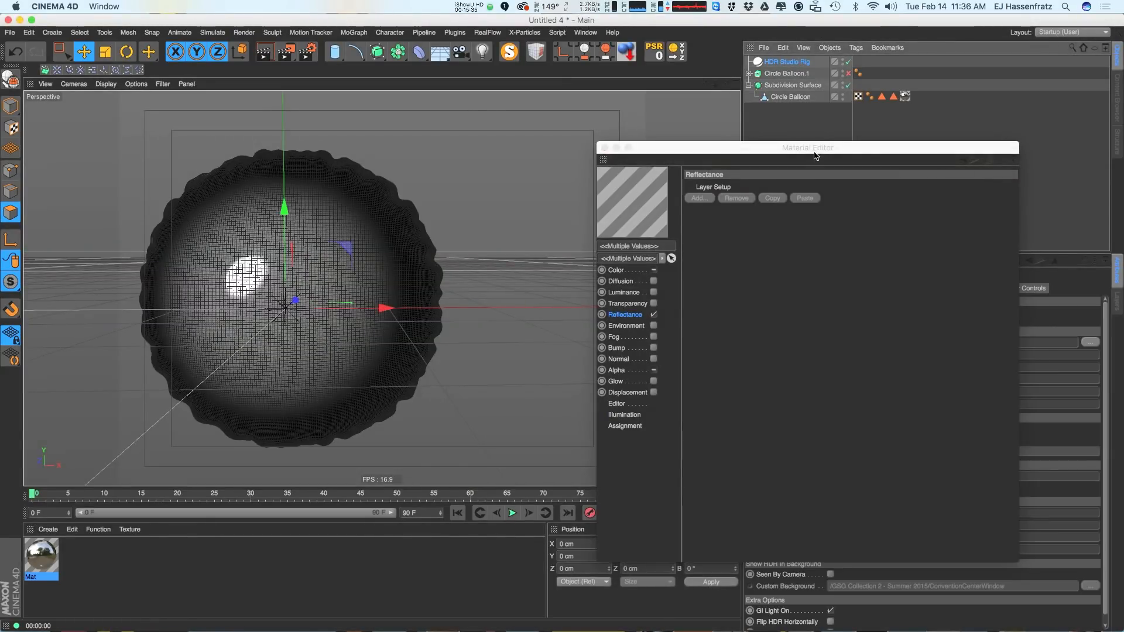
drag(808, 148, 743, 138)
click(40, 563)
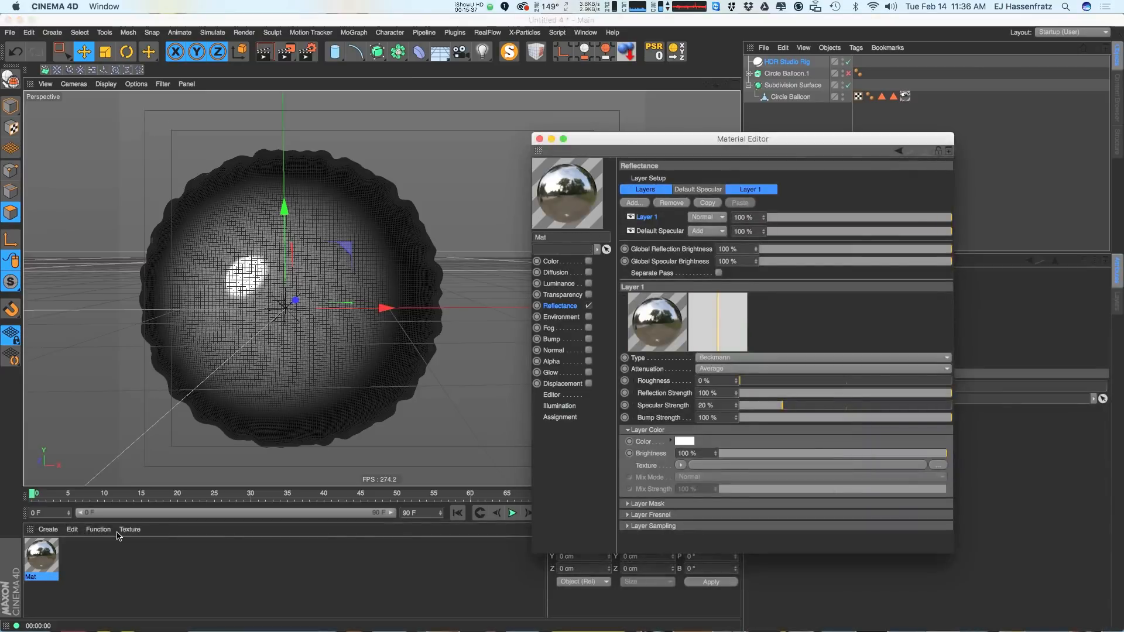
Fit an interactive render region around the whole balloon, and place the enlarged Material Editor beside it
key(alt+r)
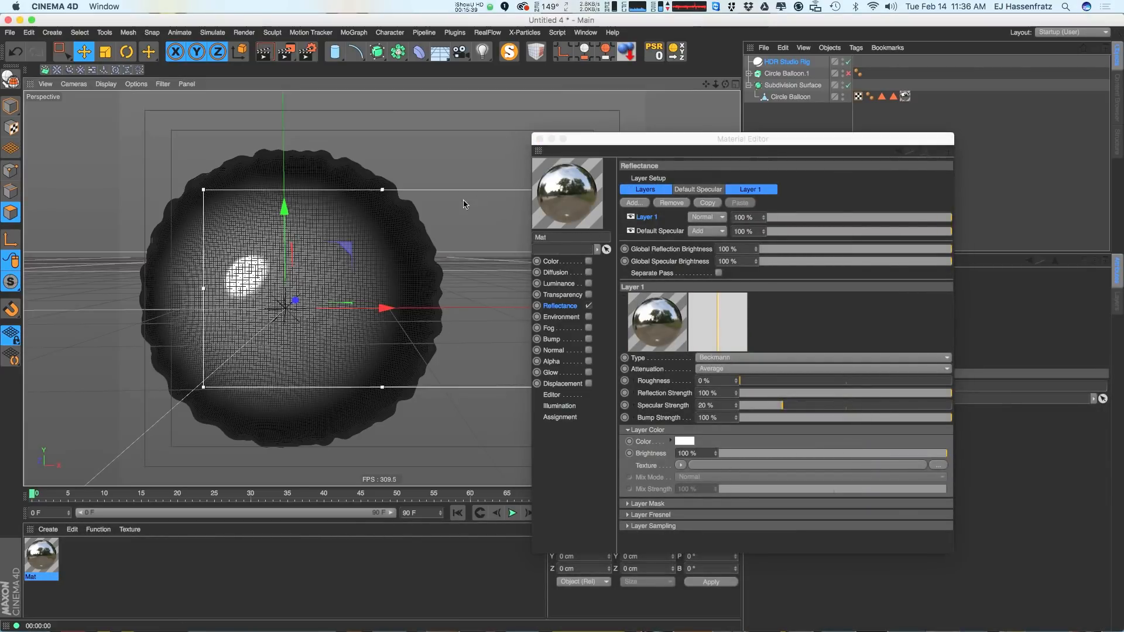
drag(206, 191, 110, 128)
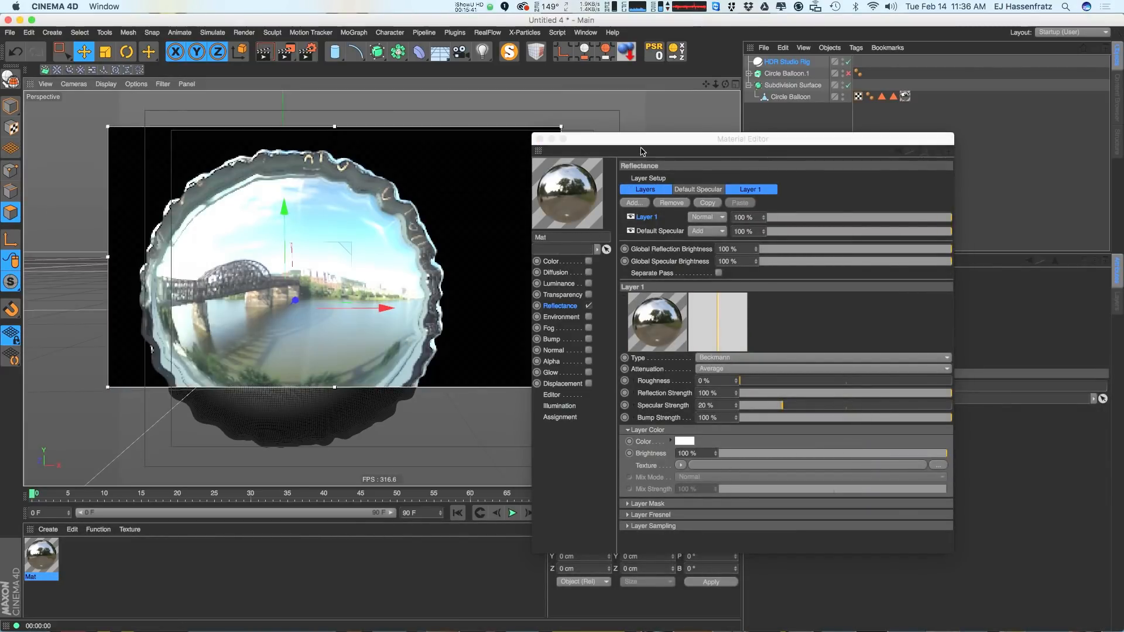
drag(743, 138, 873, 118)
drag(560, 386, 483, 467)
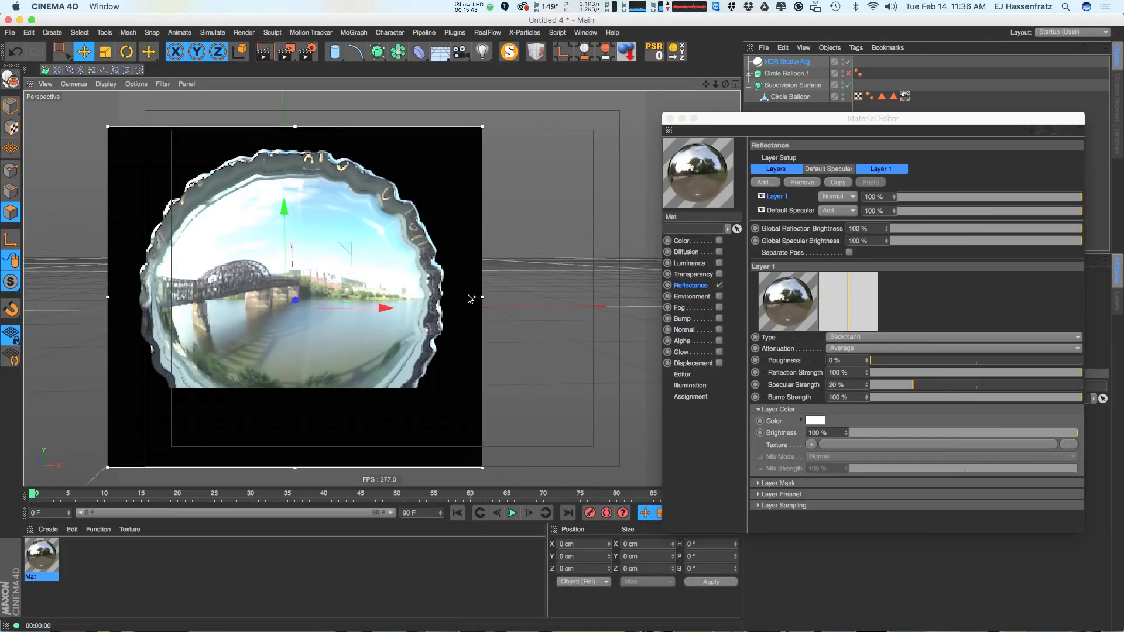
drag(876, 119, 800, 95)
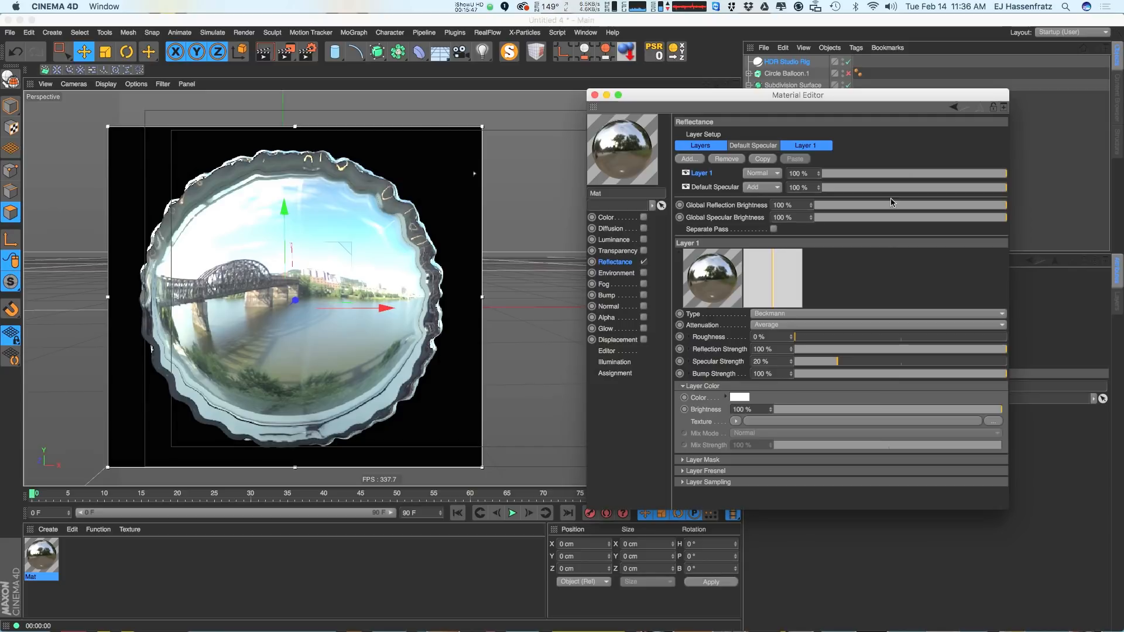
click(813, 317)
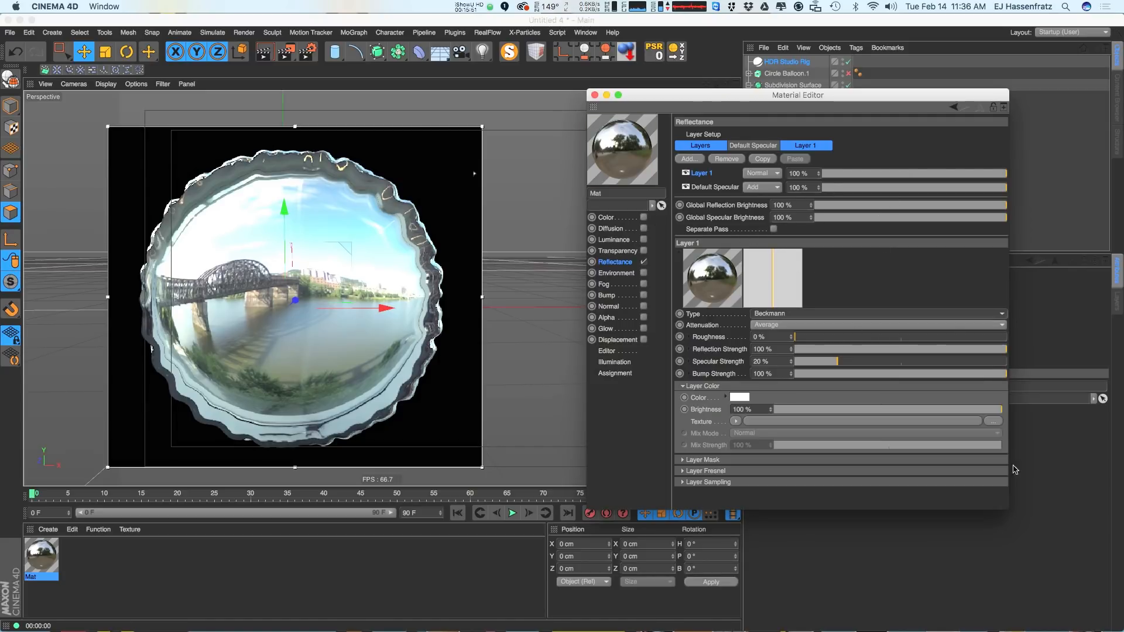
click(1010, 508)
drag(1010, 512, 1042, 569)
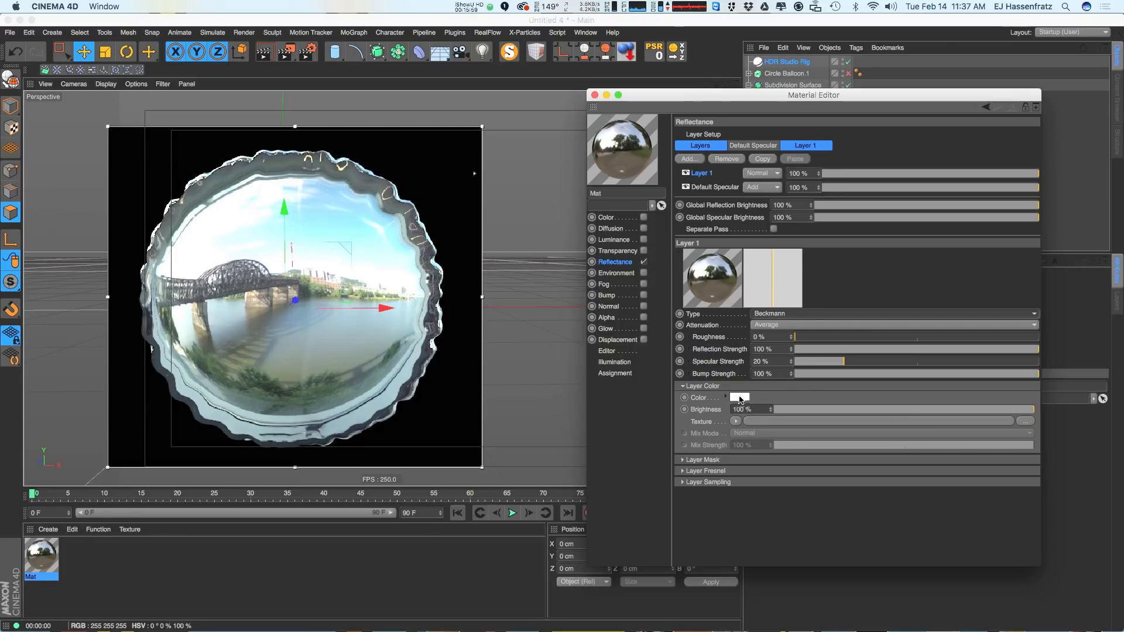
Give reflectance Layer 1 a bright cyan color with 127% Brightness, 0% Specular Strength and 5% Roughness
click(740, 397)
click(793, 381)
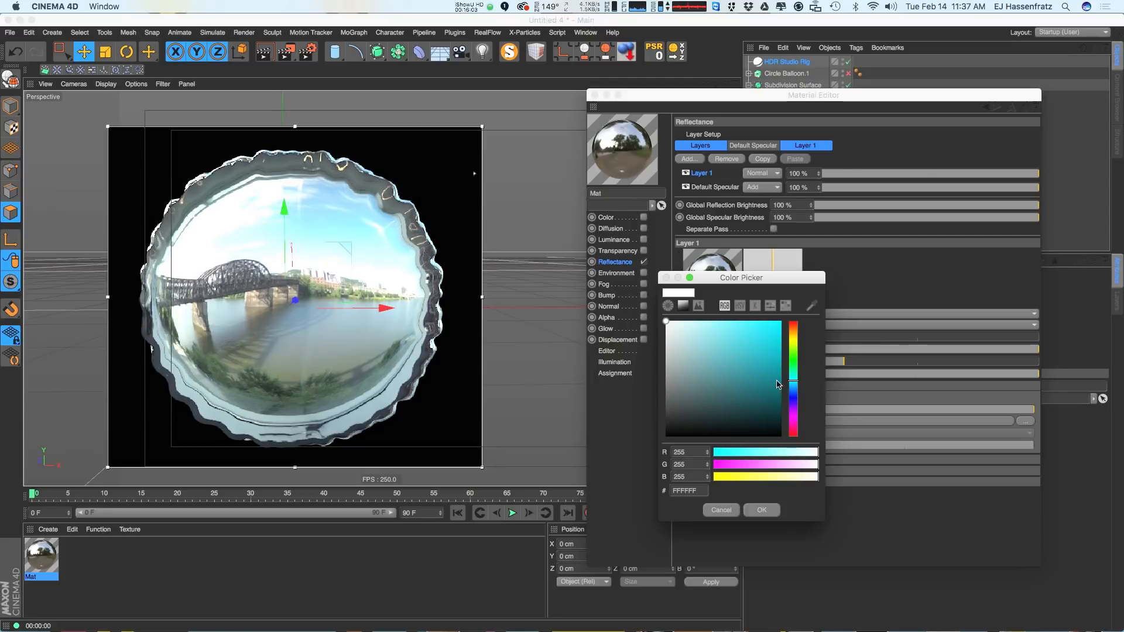
click(778, 384)
click(762, 510)
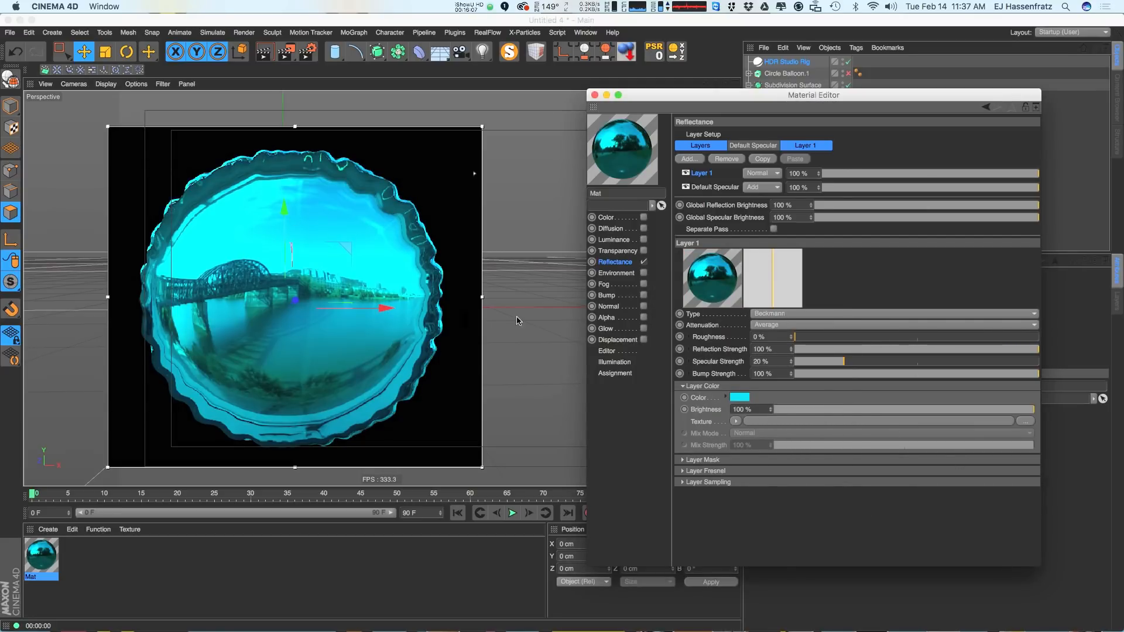
drag(836, 363, 771, 403)
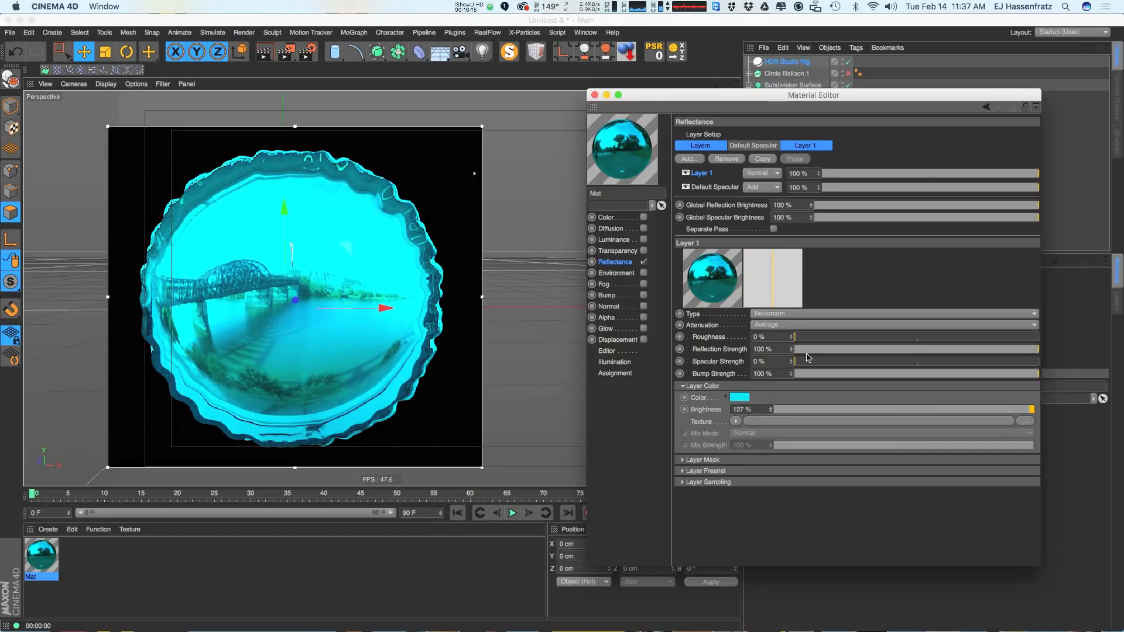
drag(817, 338, 806, 340)
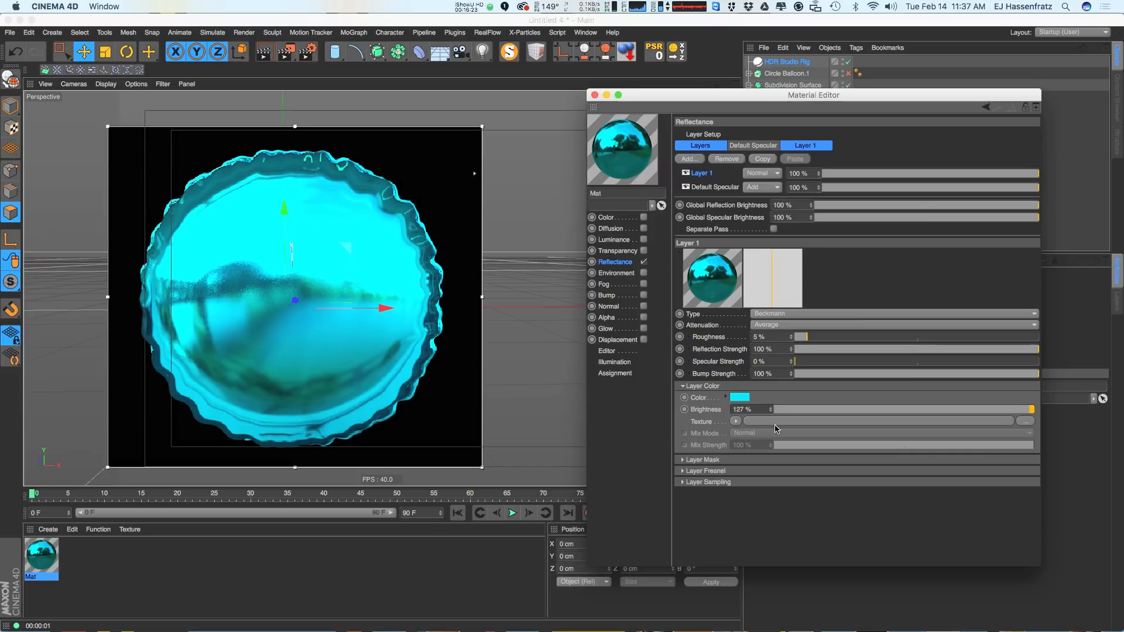
Change Layer 1's reflection color to a deep, saturated blue
click(735, 398)
drag(782, 383, 782, 398)
click(764, 351)
click(753, 511)
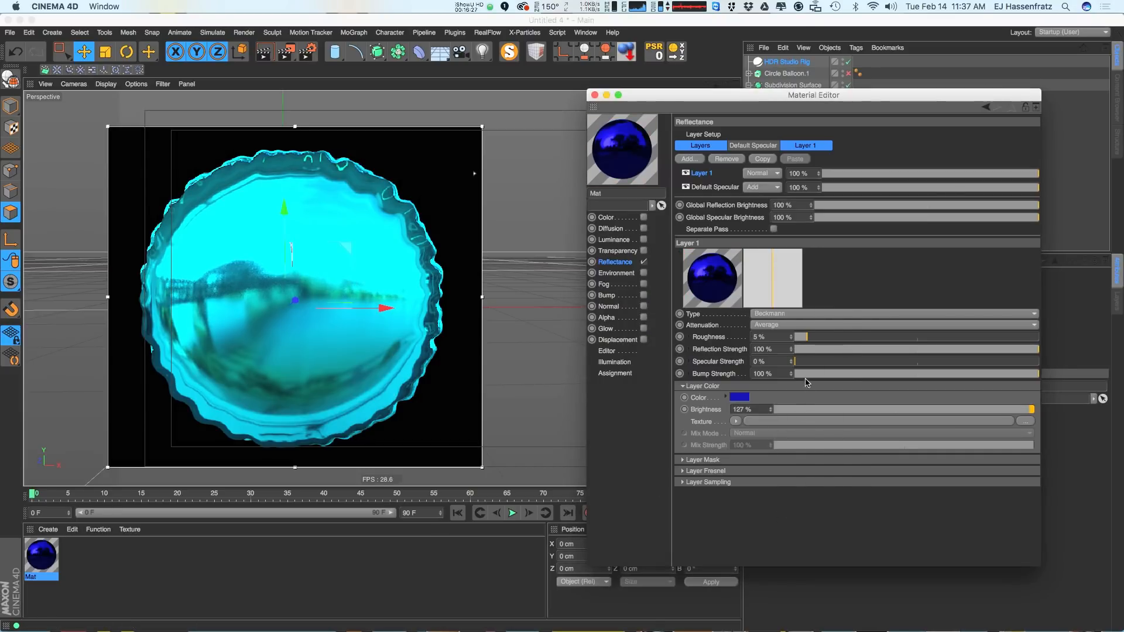
click(745, 398)
drag(738, 389, 714, 367)
click(751, 512)
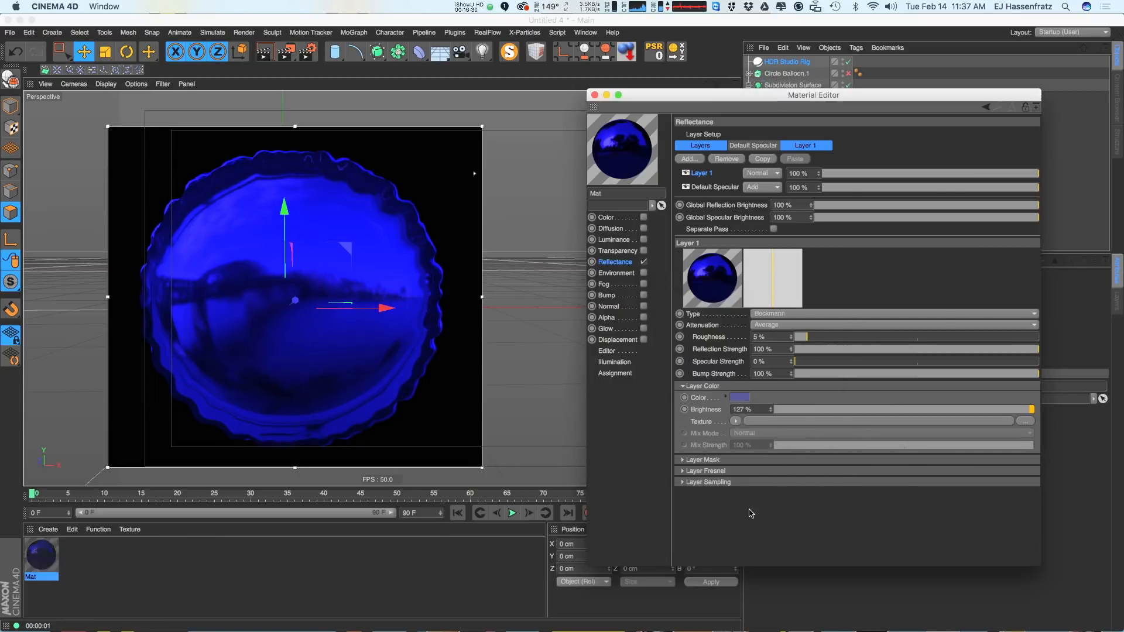
Soften Layer 1's color to a muted violet-blue and set its Brightness to 146%
click(744, 399)
click(744, 379)
click(757, 512)
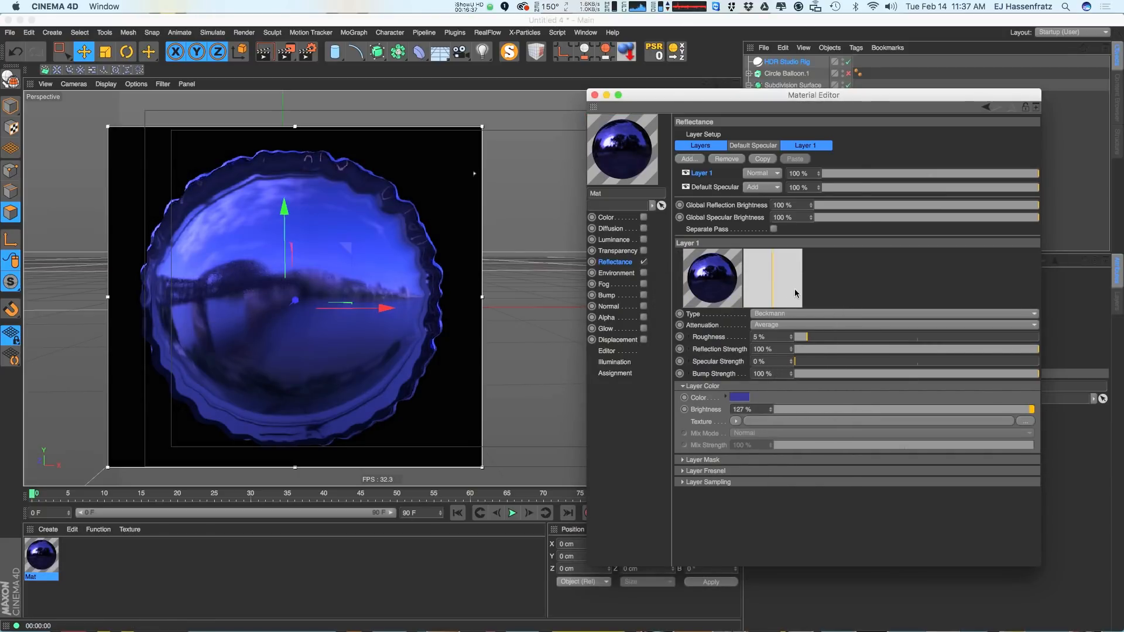
click(739, 397)
click(728, 369)
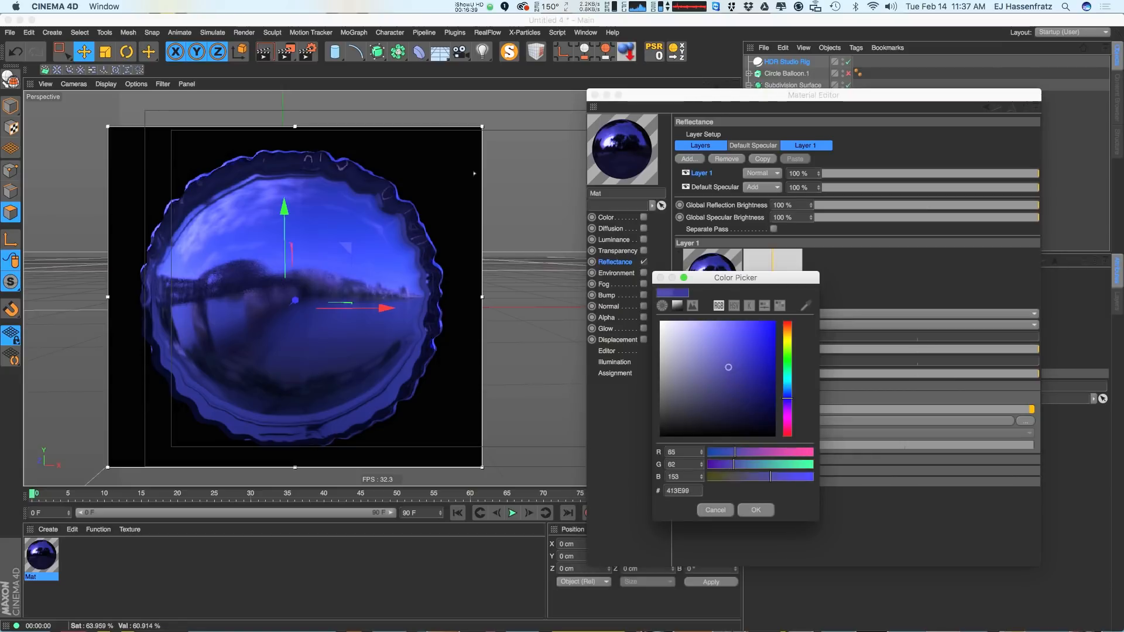
click(754, 510)
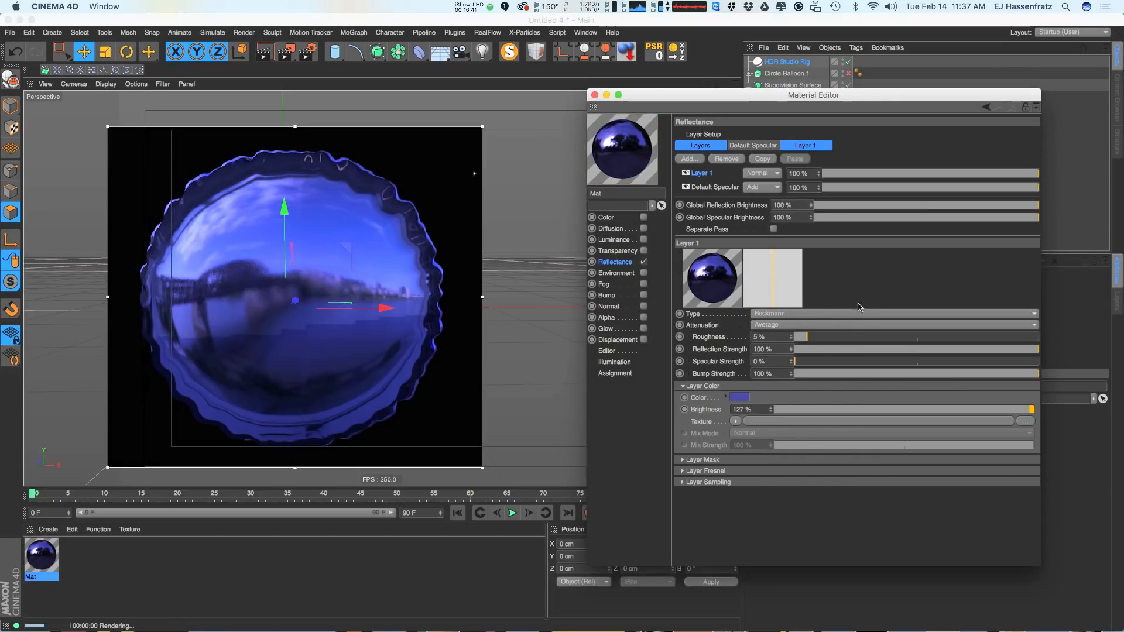
drag(768, 412, 771, 411)
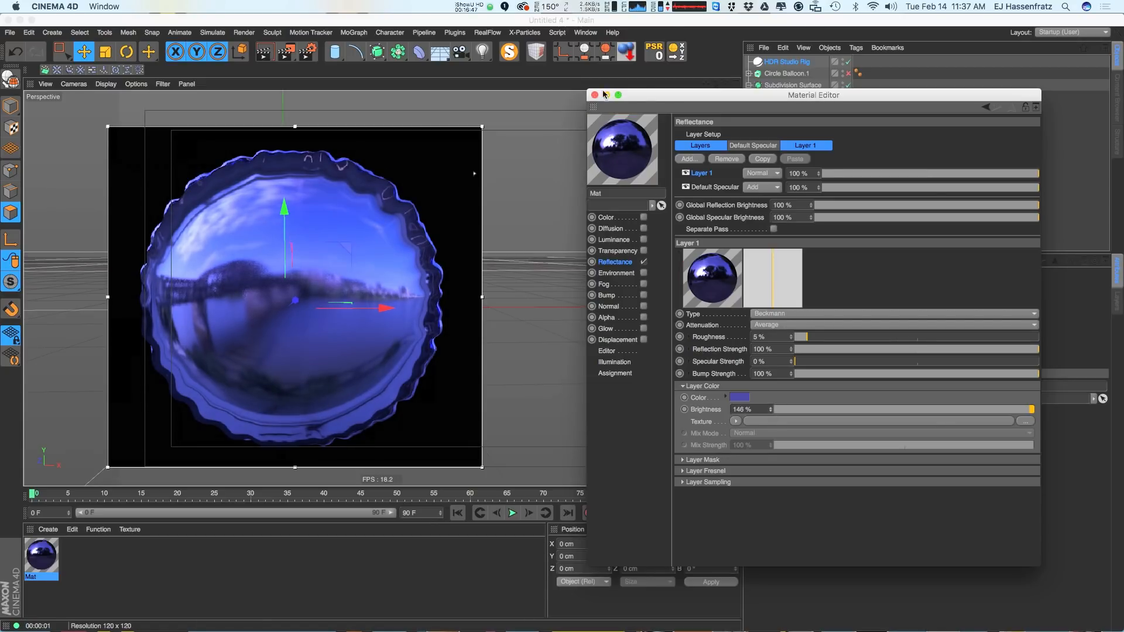
Add the Global Illumination effect to the render settings and switch the renderer to Physical
click(307, 51)
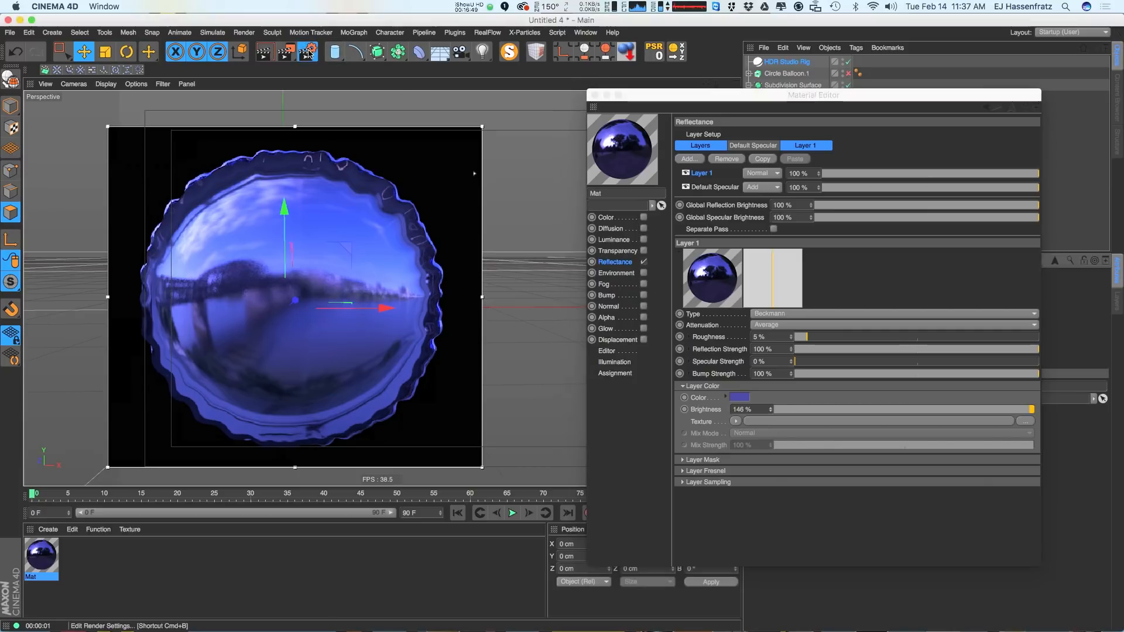
drag(223, 251, 788, 185)
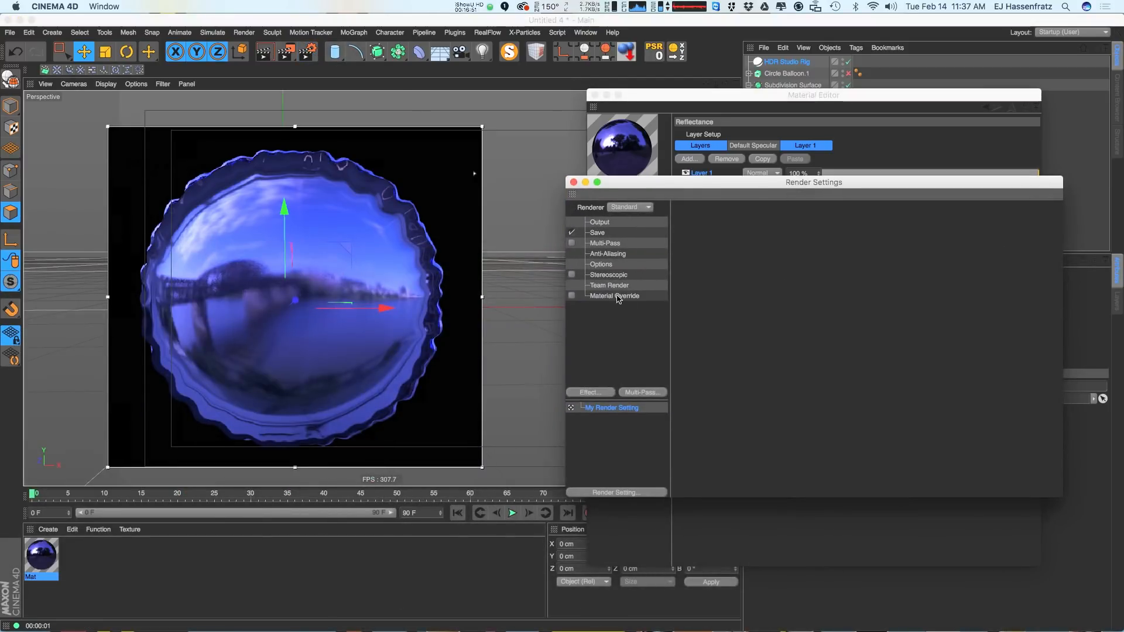
click(592, 393)
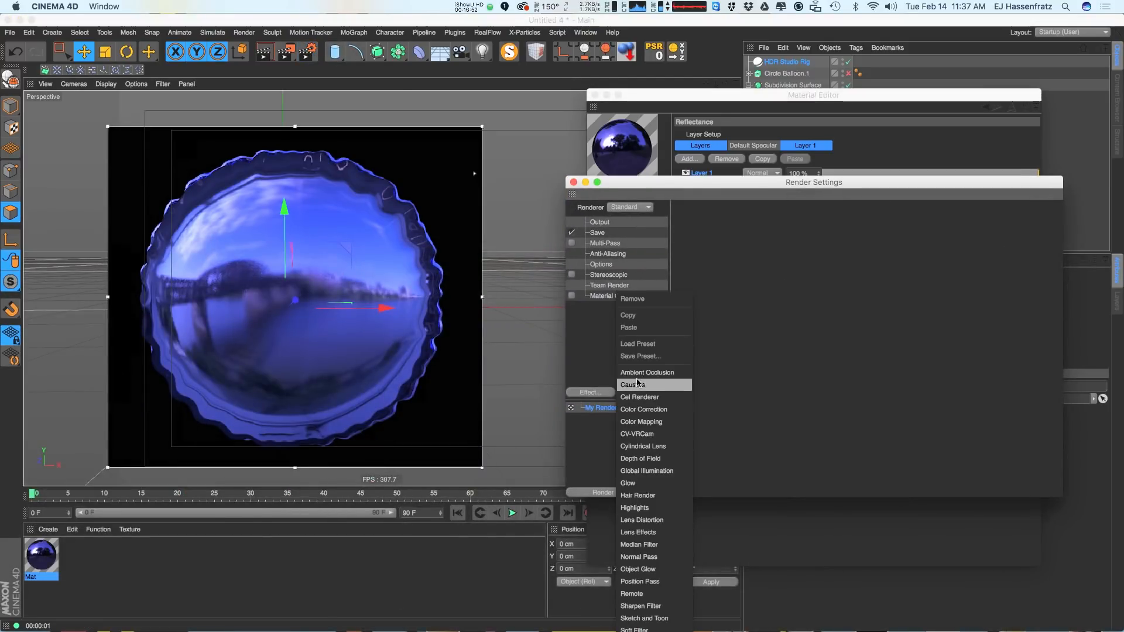
click(644, 466)
click(622, 209)
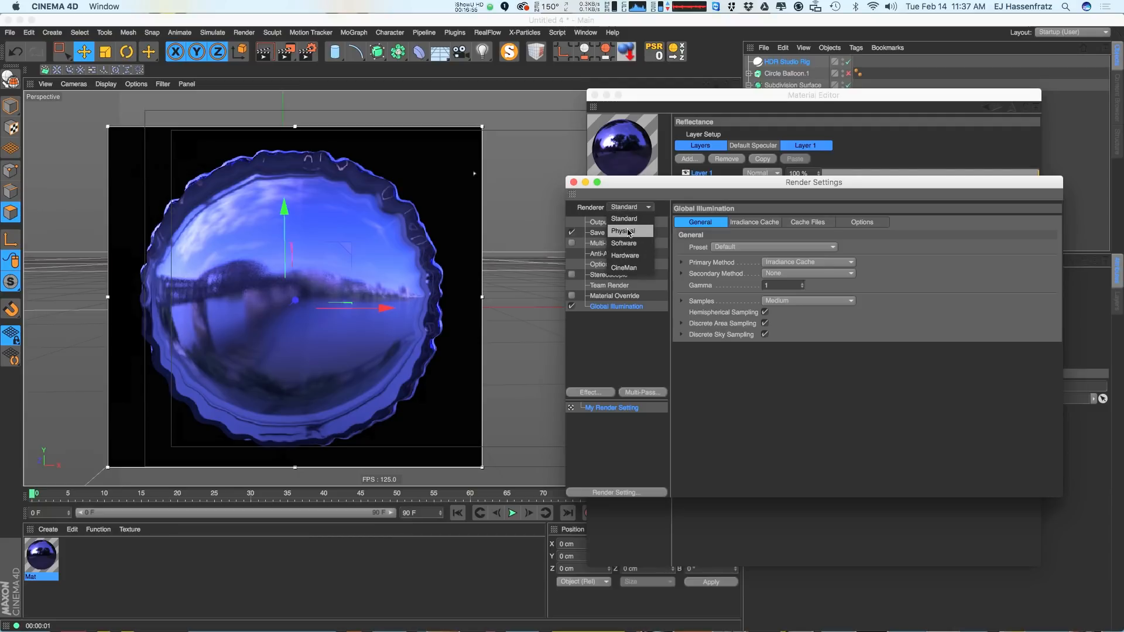
click(631, 231)
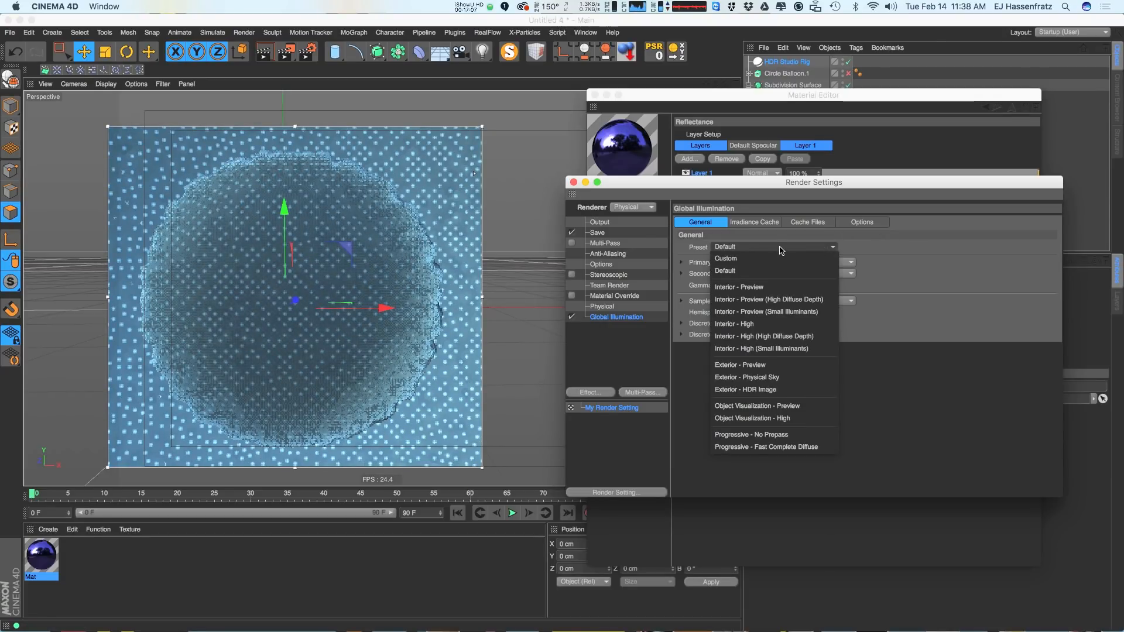
Apply the Interior - Preview preset to Global Illumination, then set Secondary Method to None and Gamma to 2
click(740, 287)
click(817, 277)
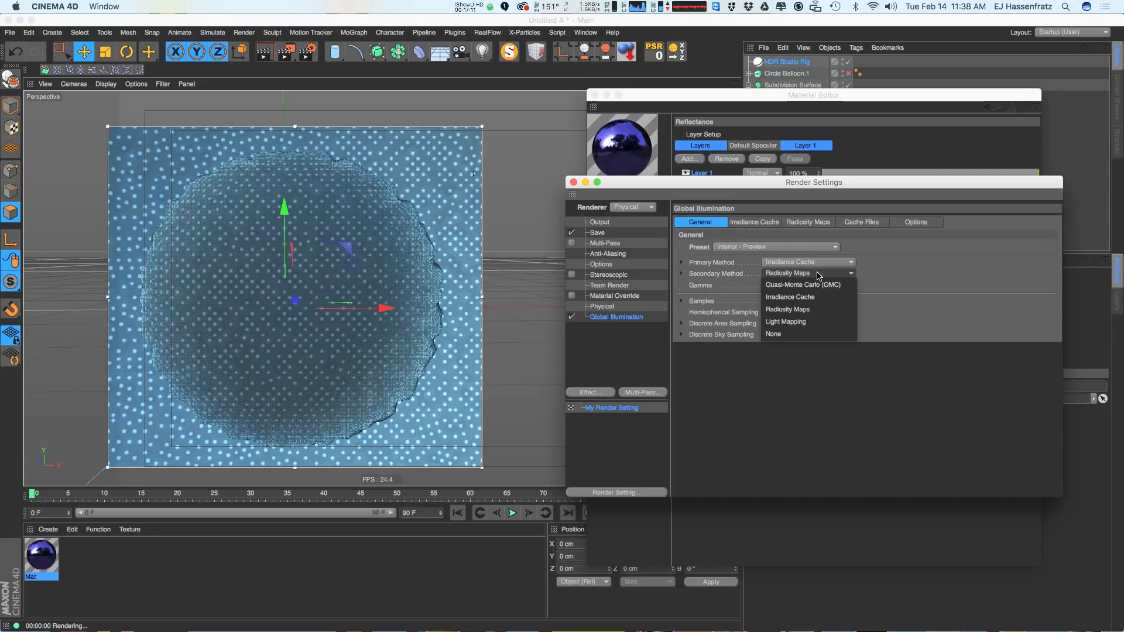
click(815, 337)
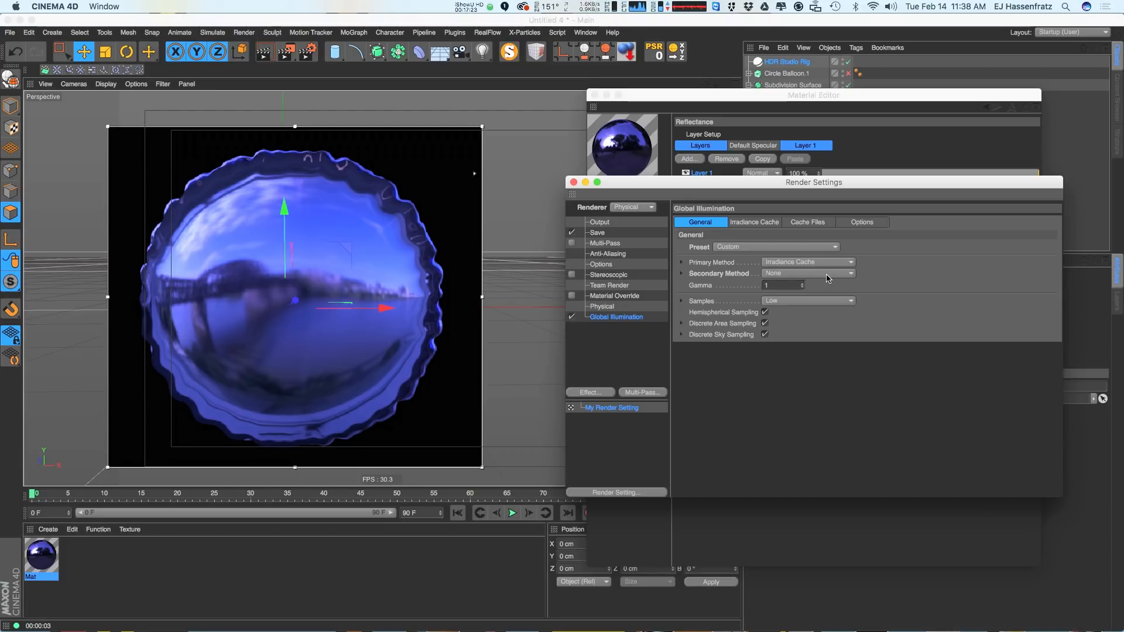
click(826, 276)
click(802, 284)
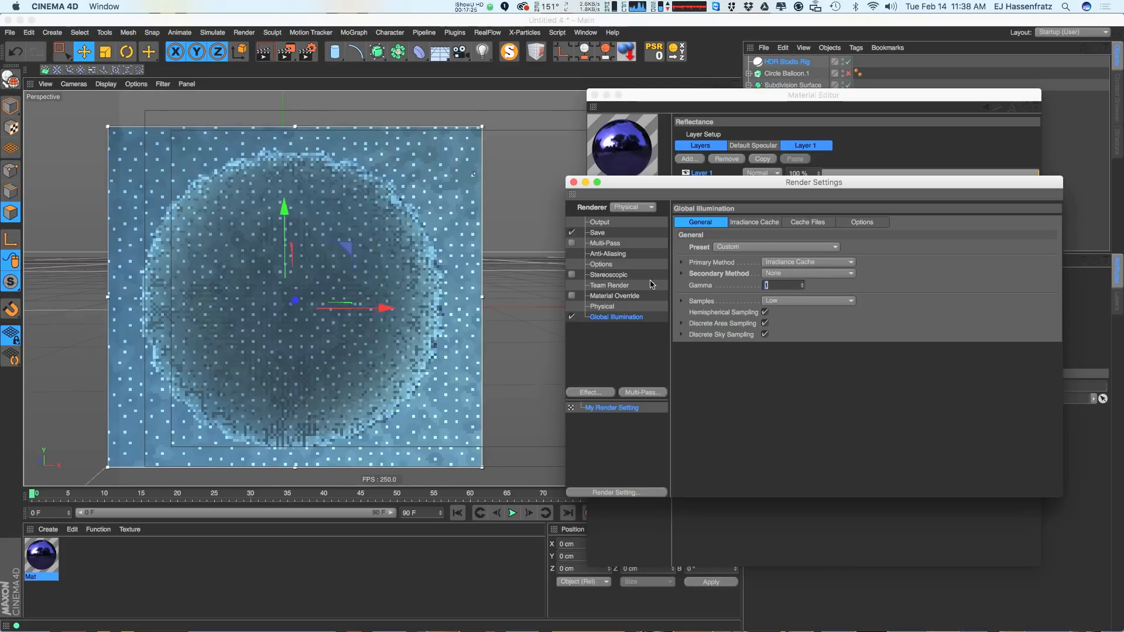
text(2)
key(Return)
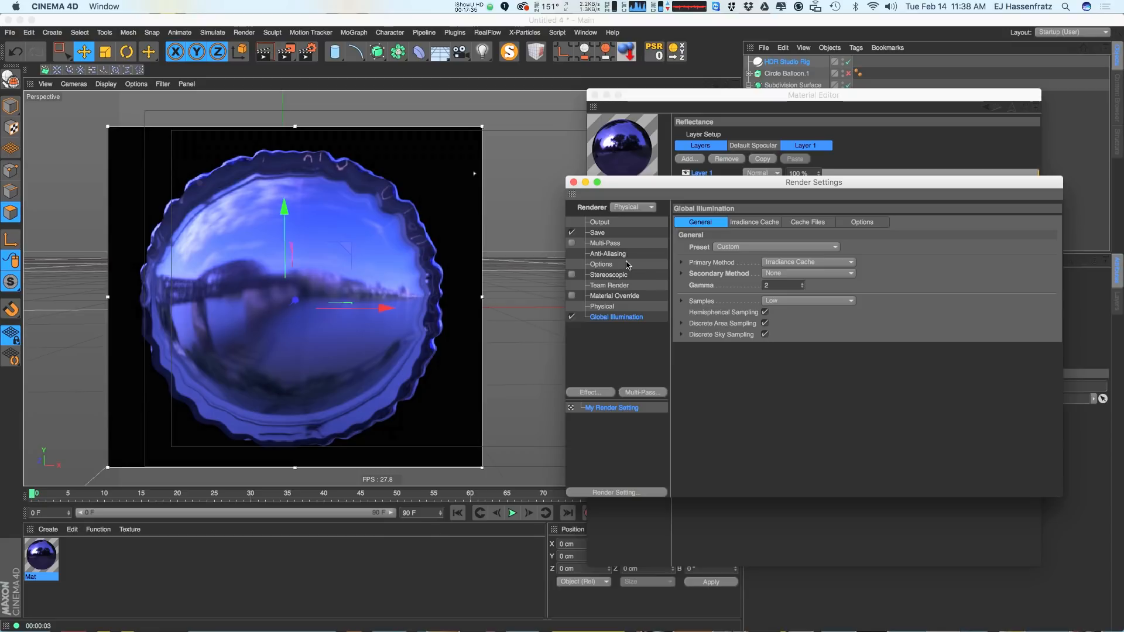
Return to the Material Editor and reorder the reflectance layers so Default Specular sits above Layer 1
drag(734, 97, 723, 96)
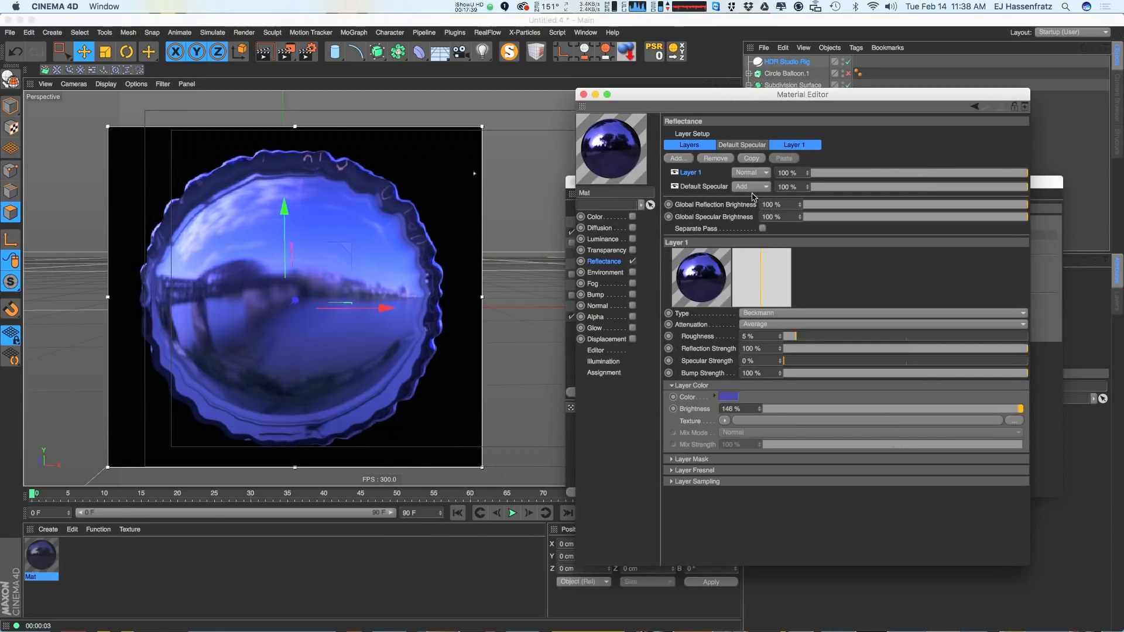
click(702, 186)
drag(697, 175, 697, 189)
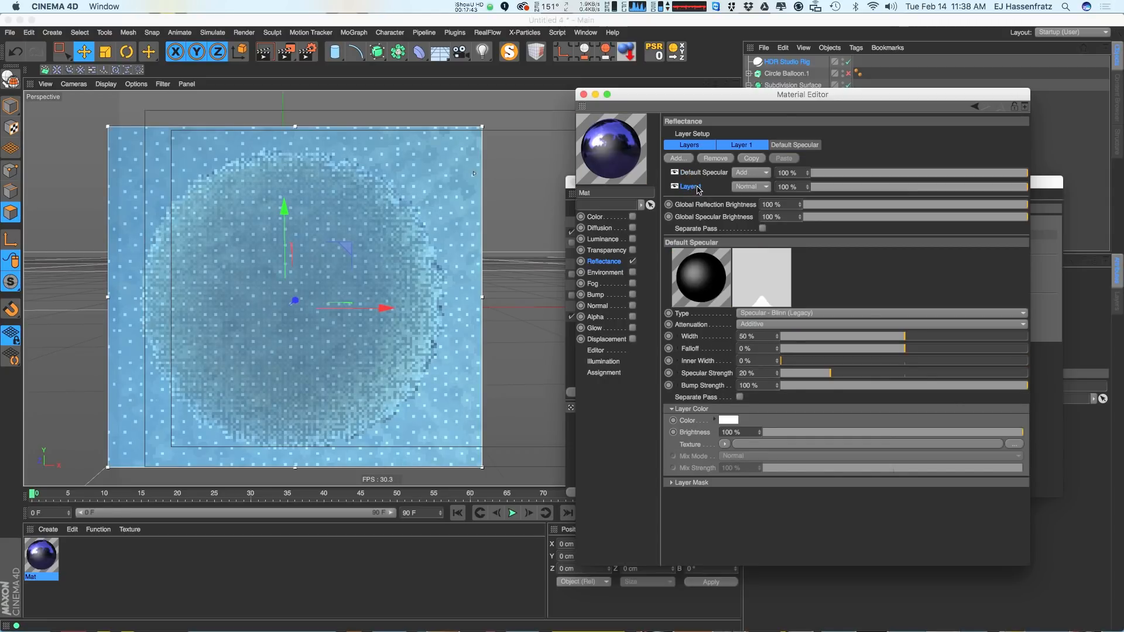
Rename the material's Layer 1 reflectance layer as Reflection
double_click(696, 187)
text(Refle)
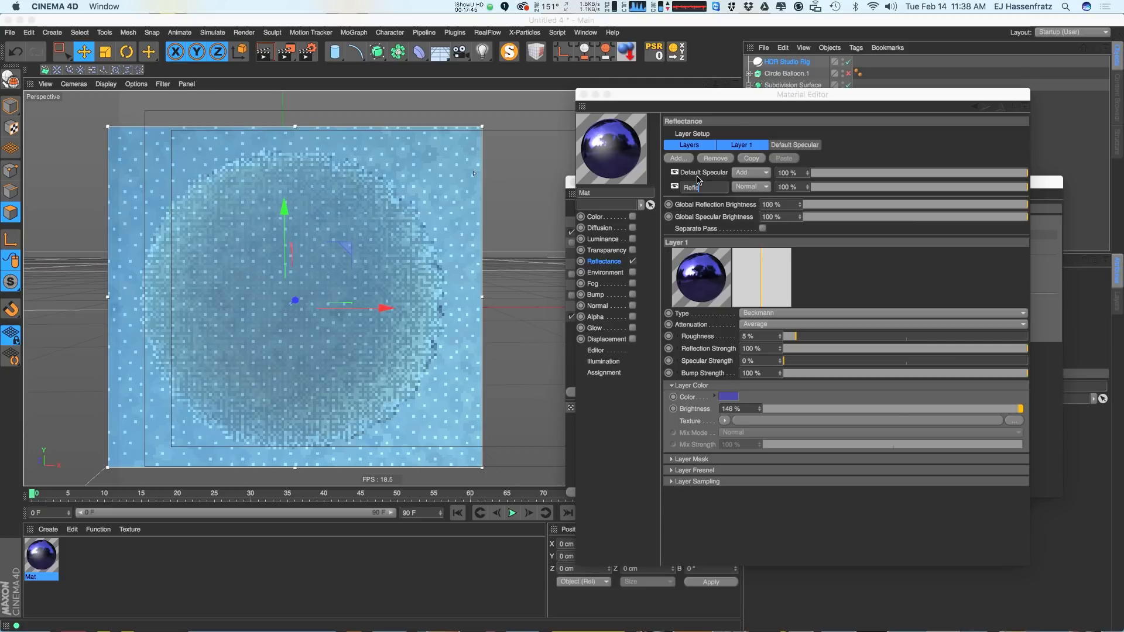
key(Return)
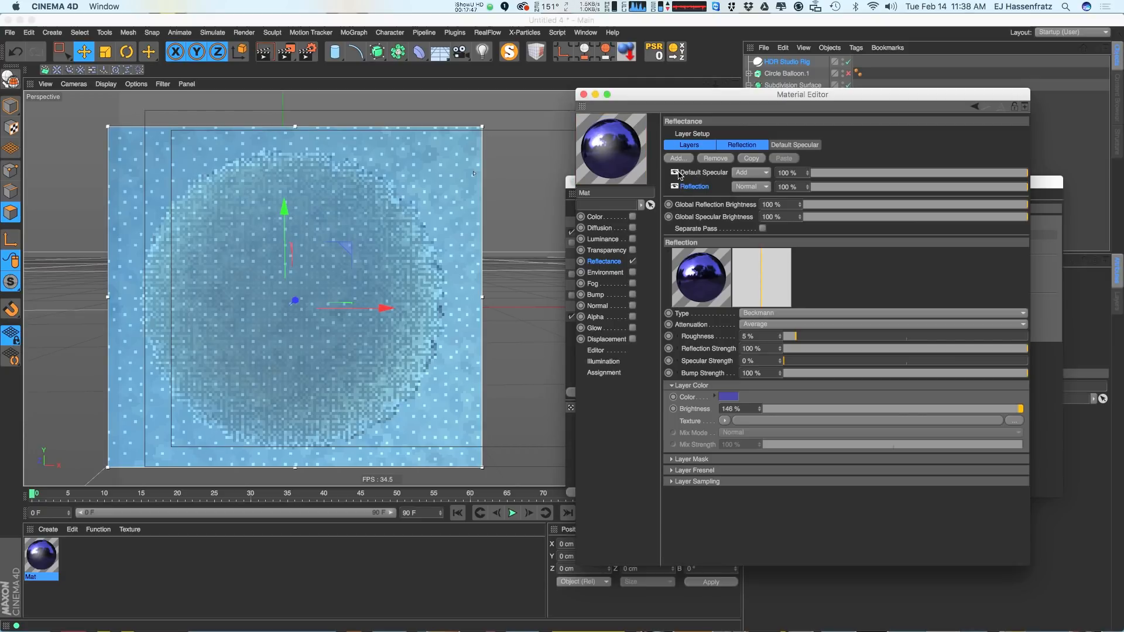
Set the Default Specular layer's Width to 73% and change its Type to Phong
click(693, 173)
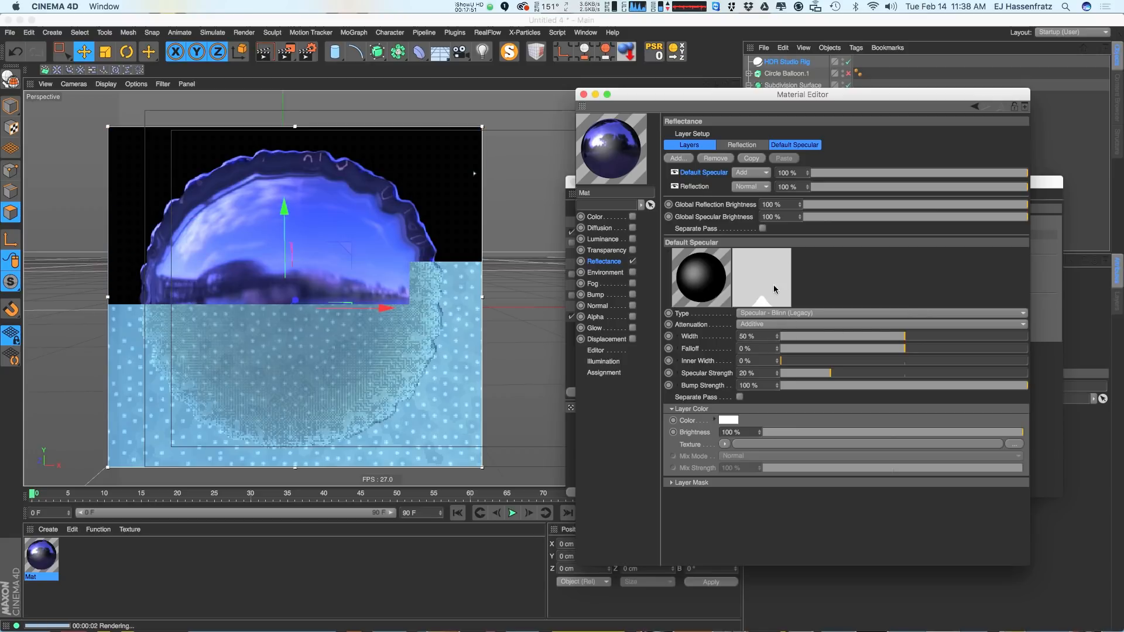
drag(934, 338, 984, 337)
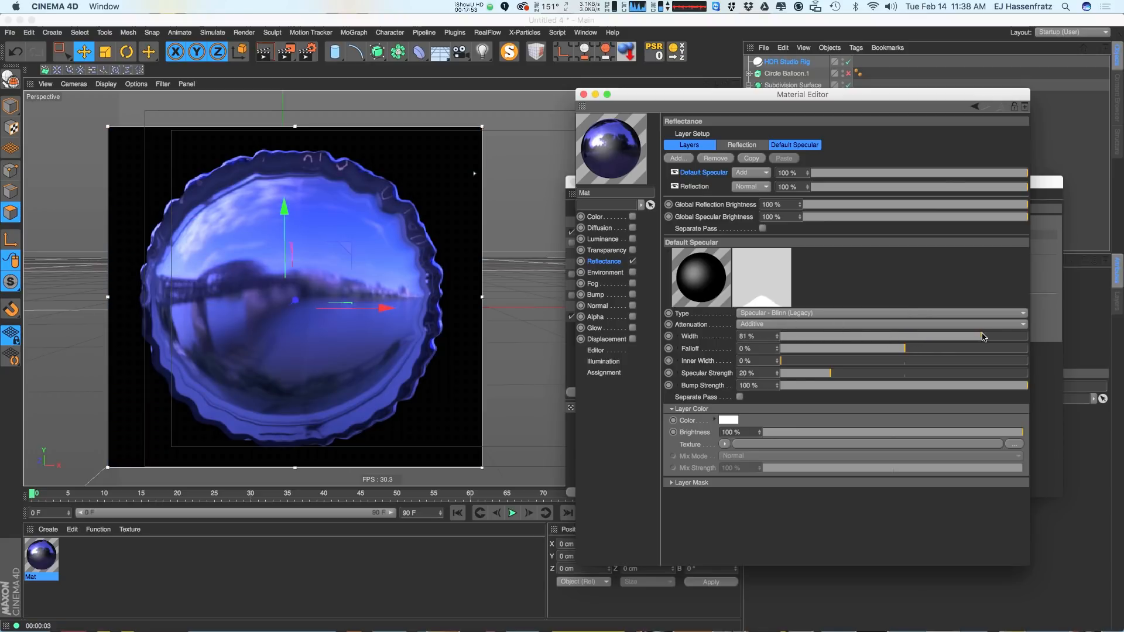
click(927, 351)
drag(914, 352, 904, 351)
drag(981, 338, 962, 339)
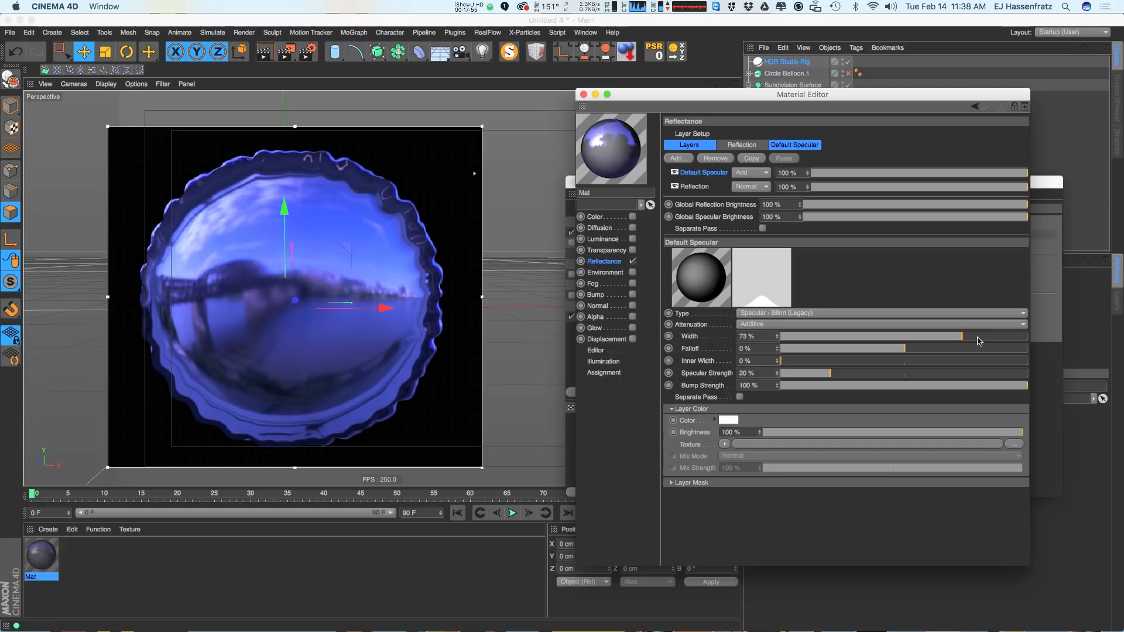
click(803, 313)
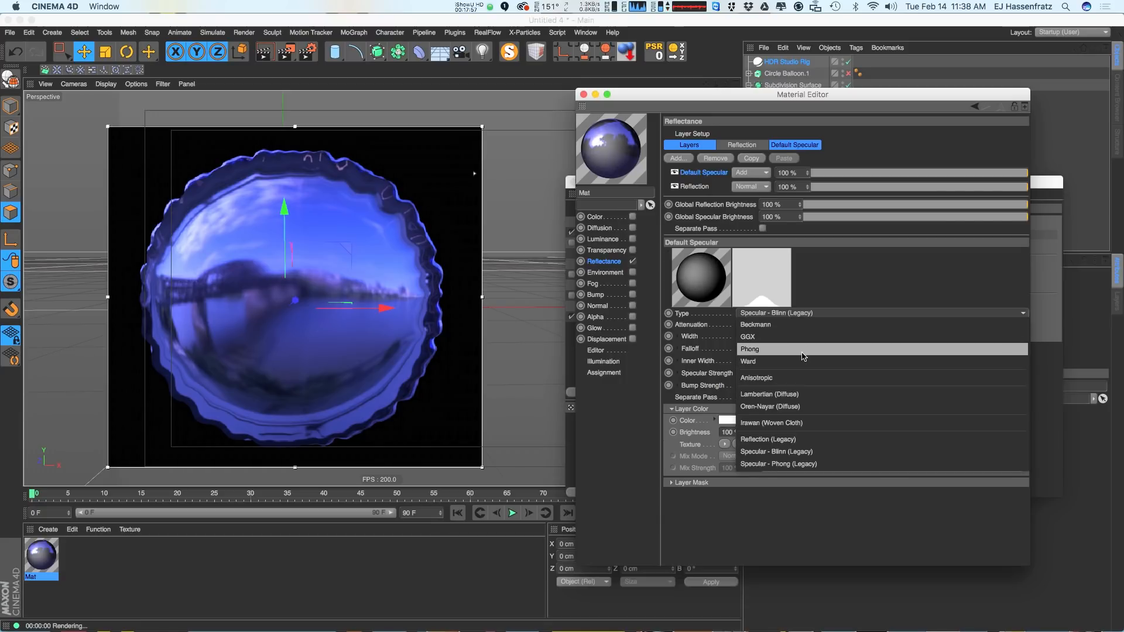
click(805, 359)
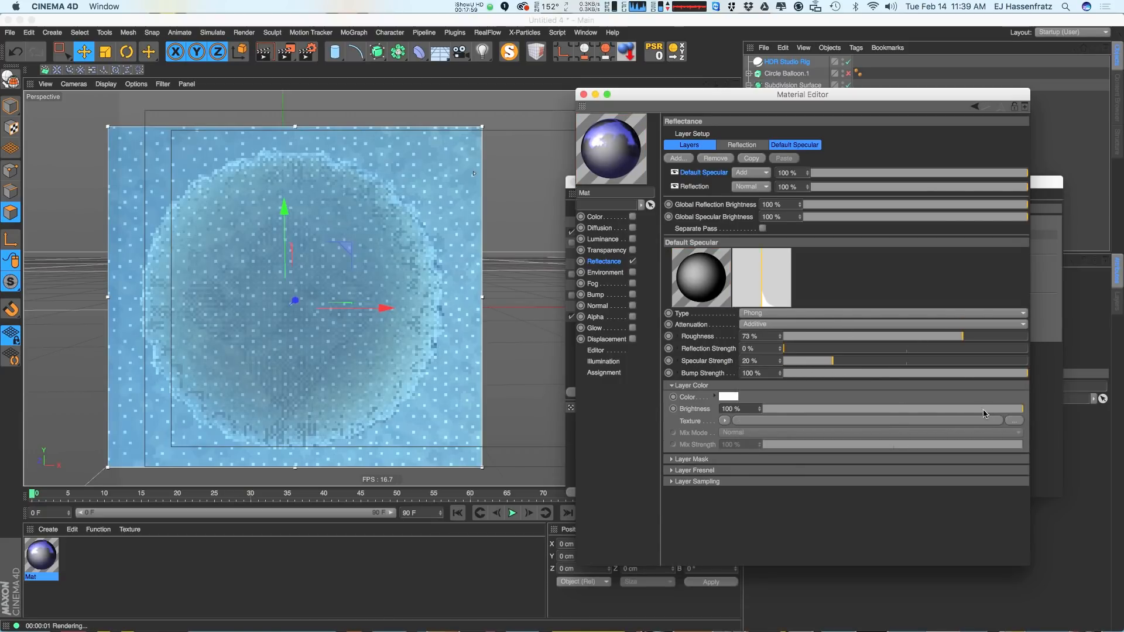
Give the Default Specular layer a light violet-blue color and set its layer color Brightness to 65%
drag(983, 410, 900, 408)
click(728, 396)
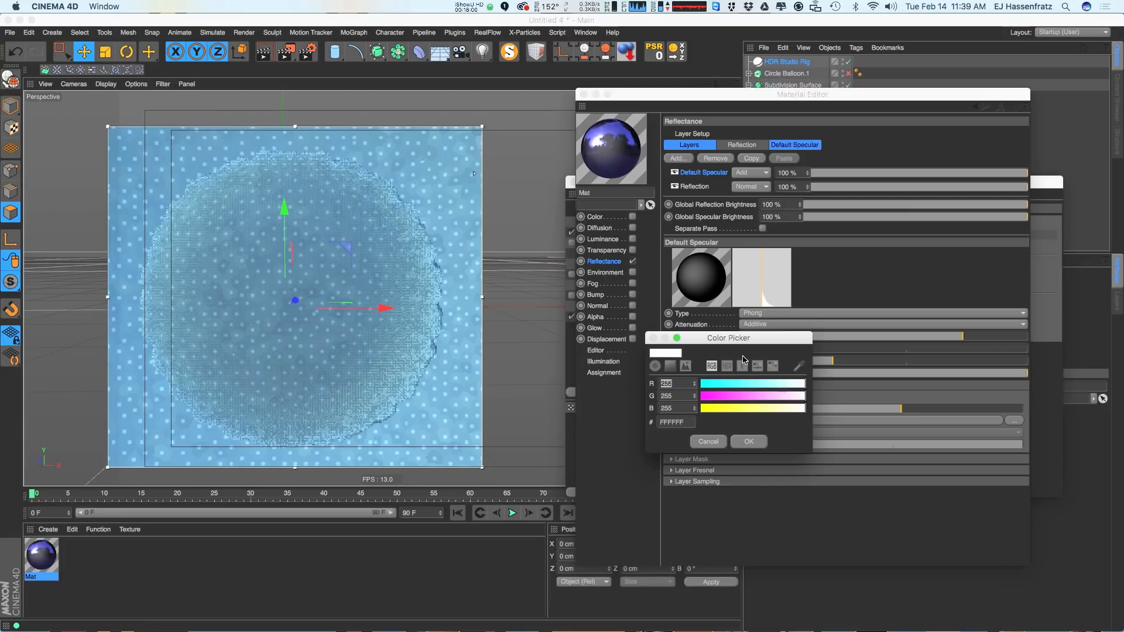
click(670, 365)
drag(730, 422, 725, 414)
drag(780, 446, 780, 459)
drag(715, 405, 705, 397)
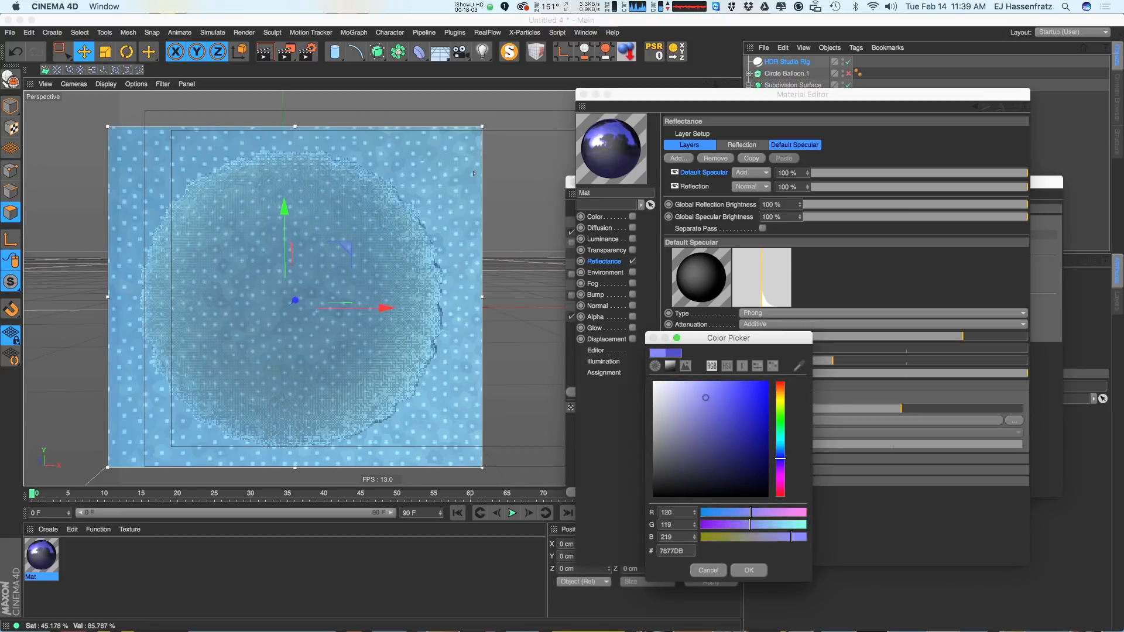
click(748, 570)
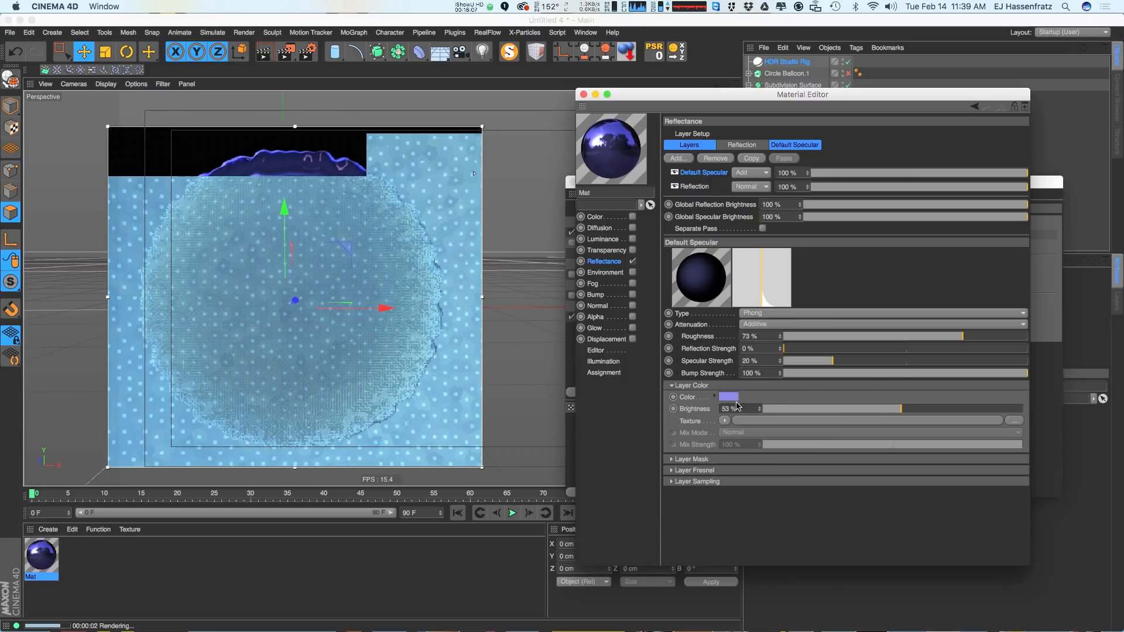
click(933, 410)
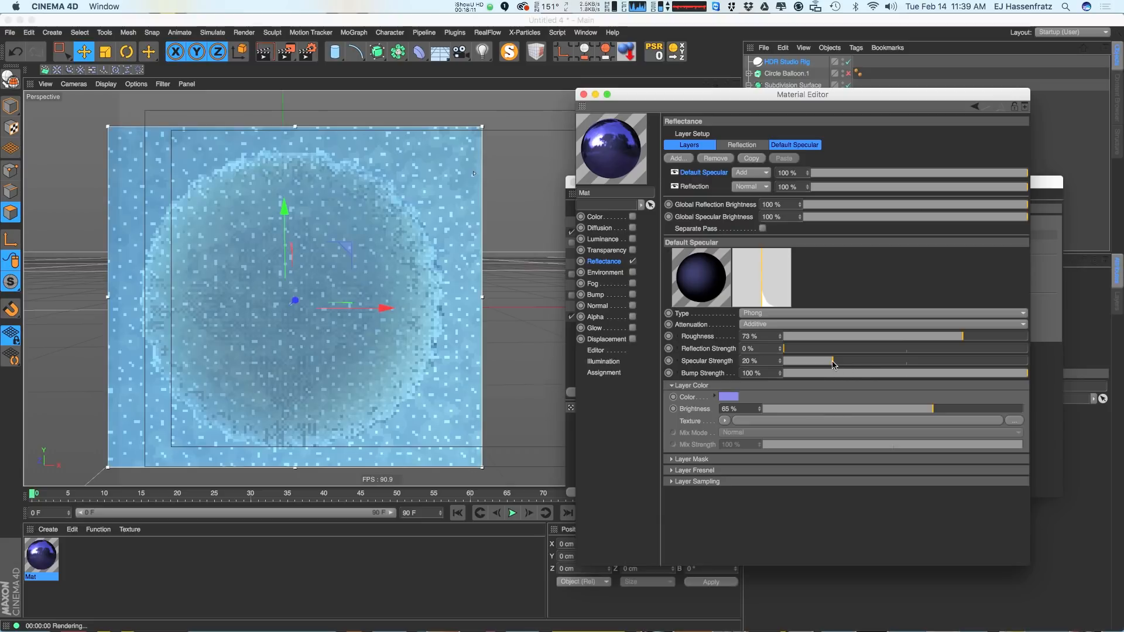
Reduce Default Specular's Specular Strength to 16% and its Roughness to 56%, and close the Material Editor
drag(833, 363, 812, 364)
click(915, 337)
drag(912, 338, 920, 337)
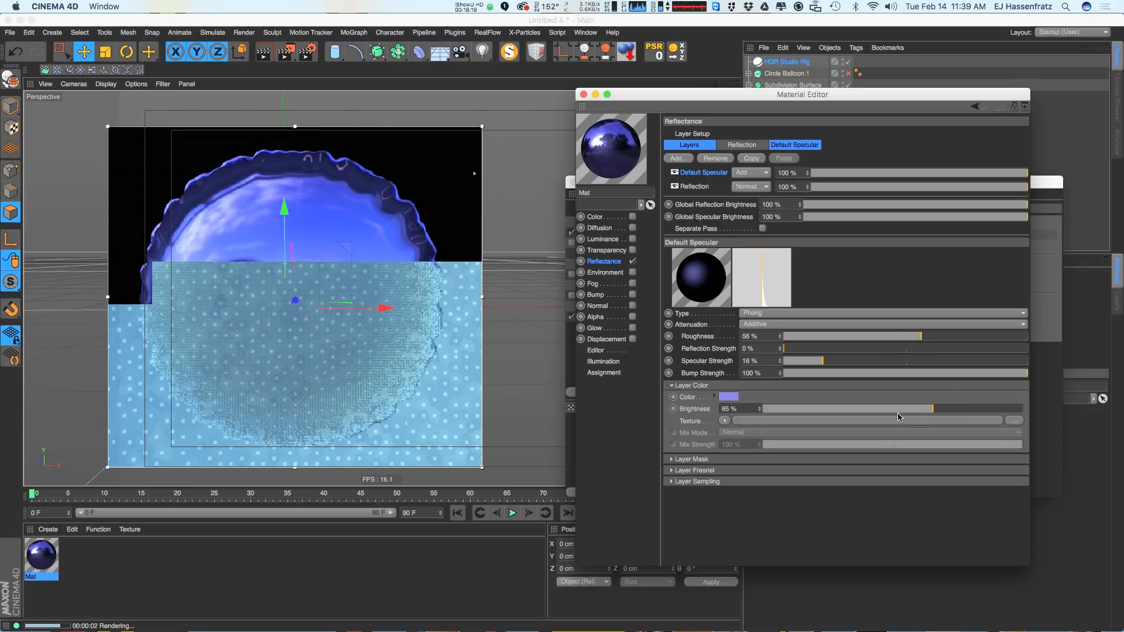
click(583, 94)
Add an area light, rotate it to about H 30° and P -31°, and place it above and in front of the balloon, offset along positive X
drag(481, 52, 555, 71)
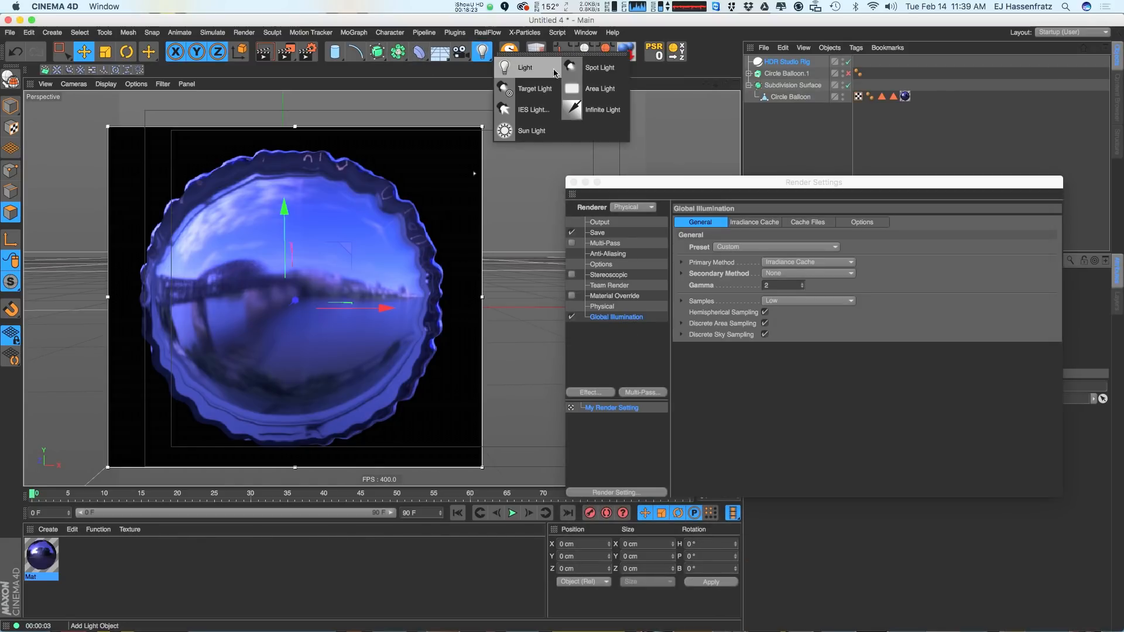
click(592, 92)
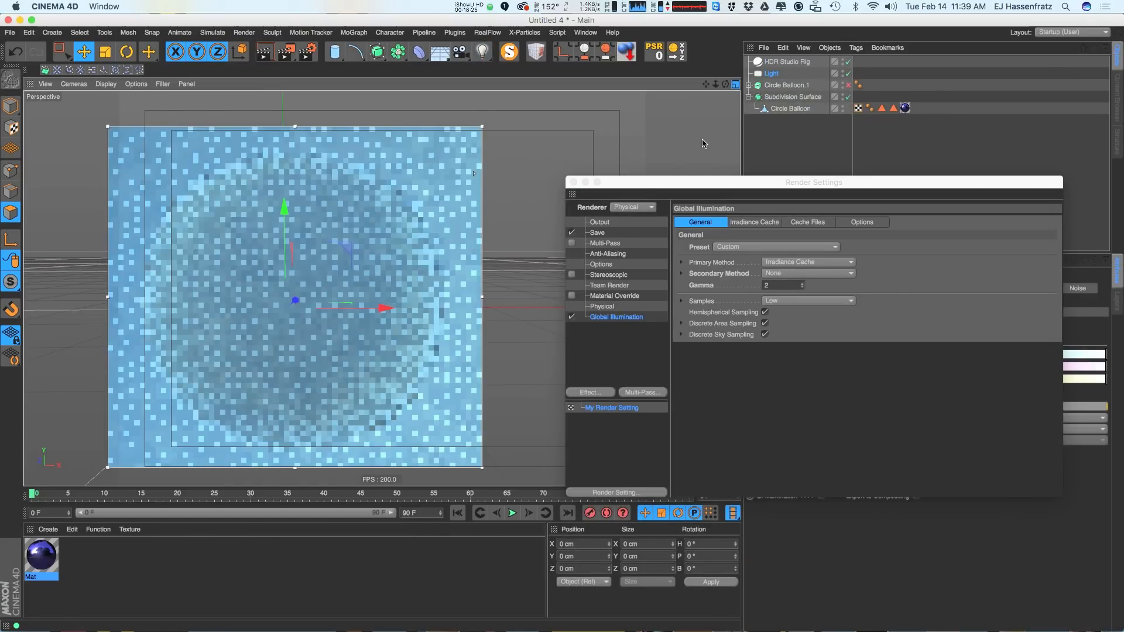
key(F5)
drag(604, 188, 702, 247)
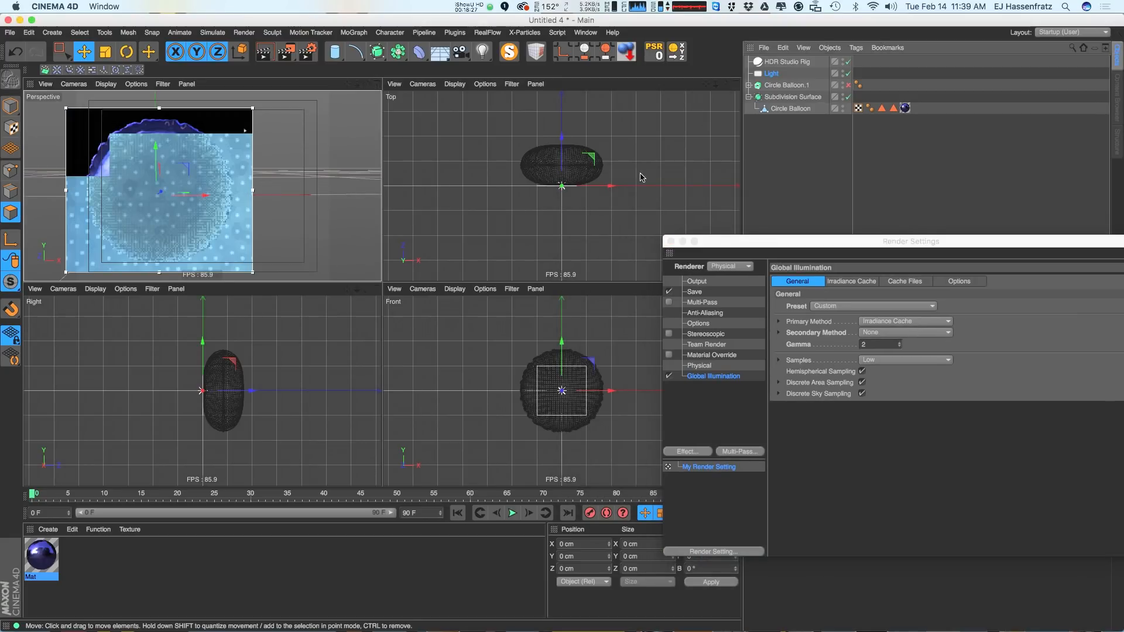
drag(642, 177, 697, 213)
key(r)
mouse_move(297, 206)
mouse_down()
mouse_move(315, 194)
mouse_move(308, 188)
mouse_up()
key(e)
drag(705, 201, 691, 185)
drag(584, 413, 592, 298)
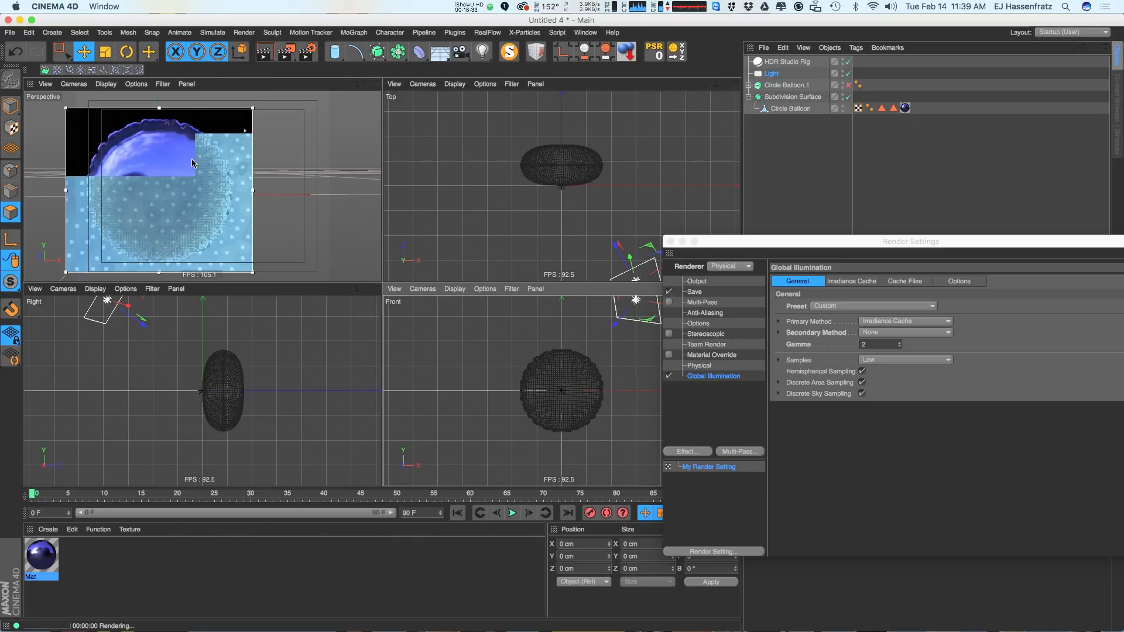
Set the area light's Falloff to Inverse Square (Physically Accurate) with a radius of about 648 cm, and shift the light closer to the balloon
drag(772, 240, 549, 255)
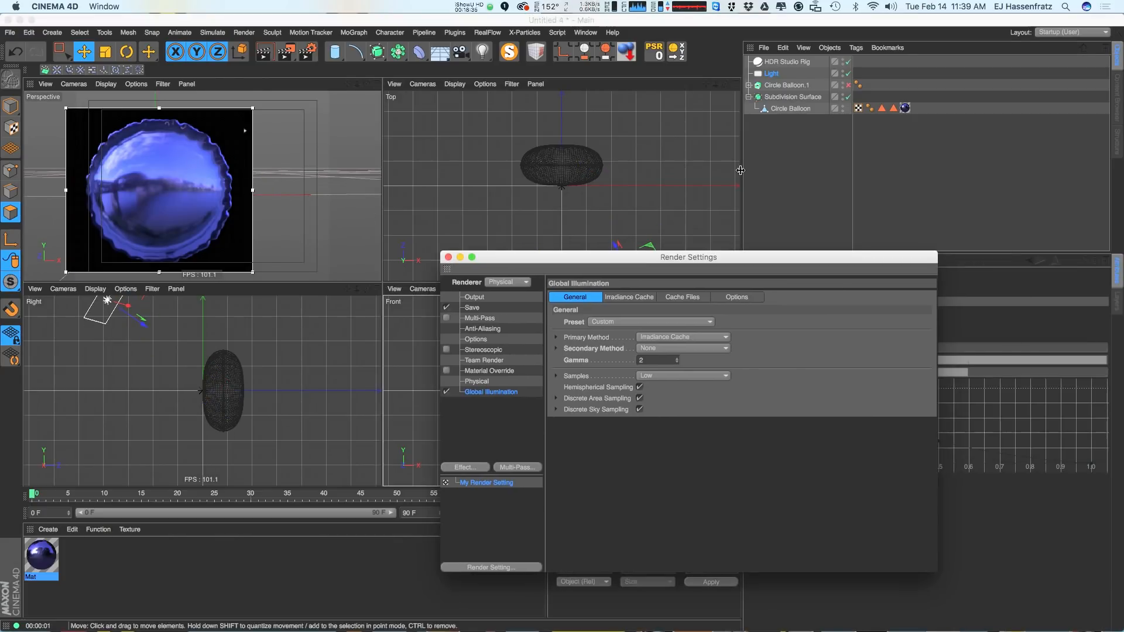
click(771, 74)
click(448, 257)
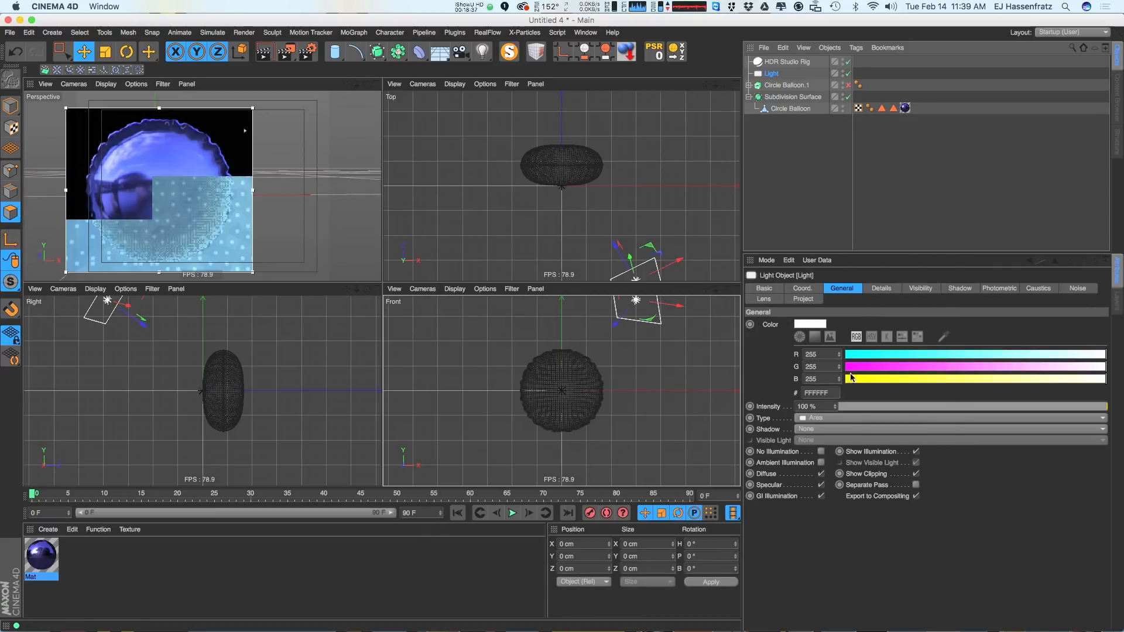
click(855, 428)
click(826, 418)
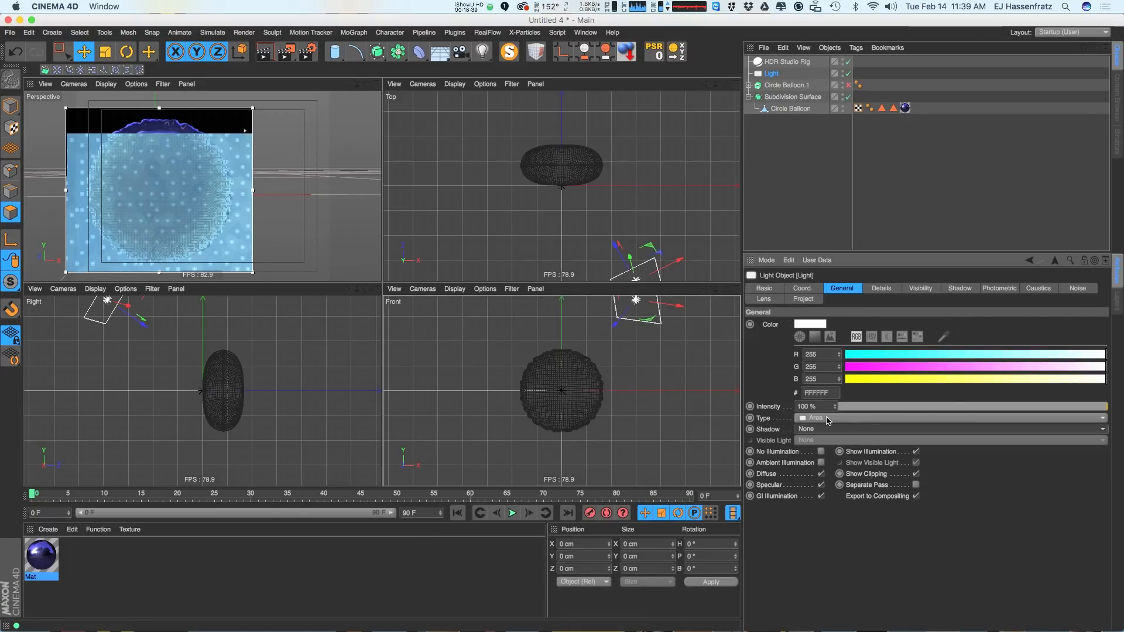
click(880, 288)
click(838, 533)
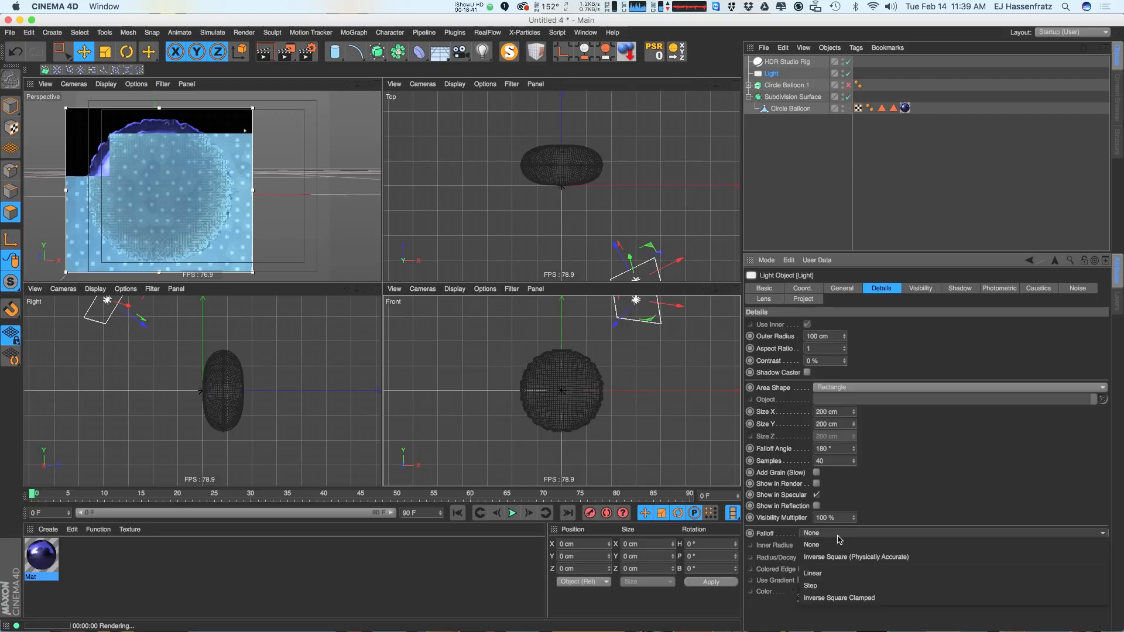
click(856, 556)
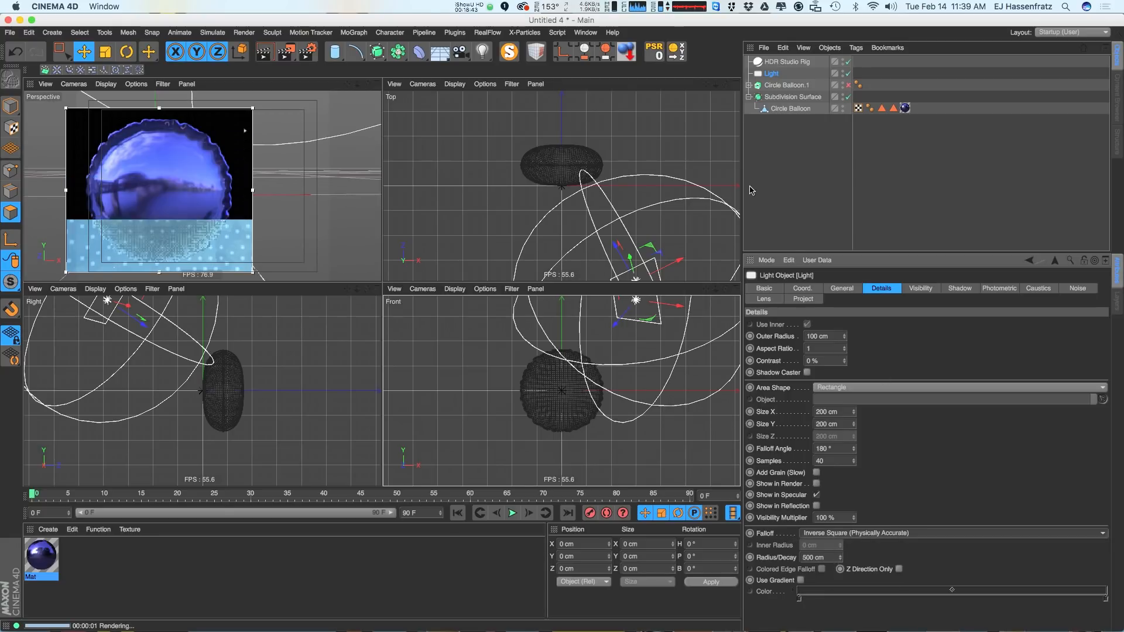
drag(626, 257, 529, 235)
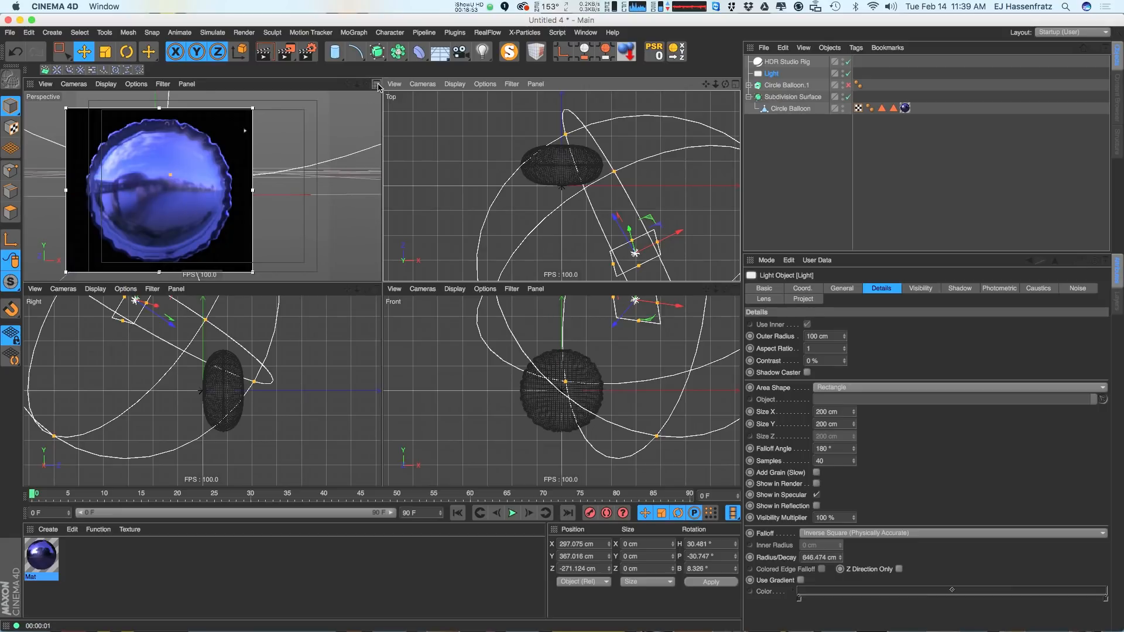
Reopen the Mat material and set the Reflection layer's color Brightness to 171% and its Roughness to 4%
key(F1)
double_click(41, 559)
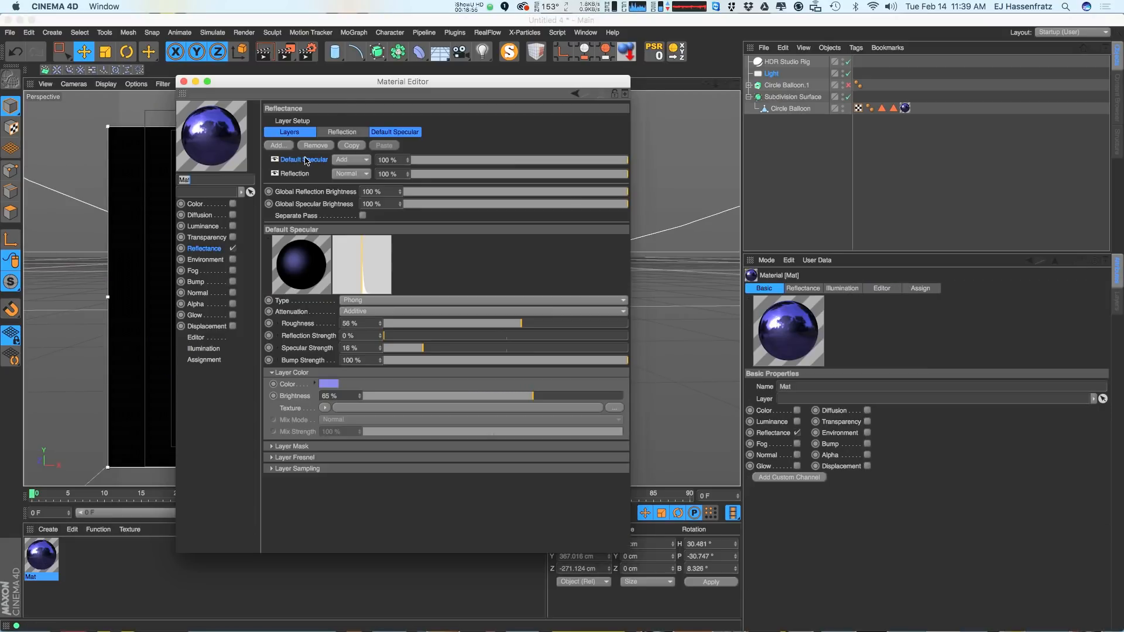
drag(381, 82, 663, 81)
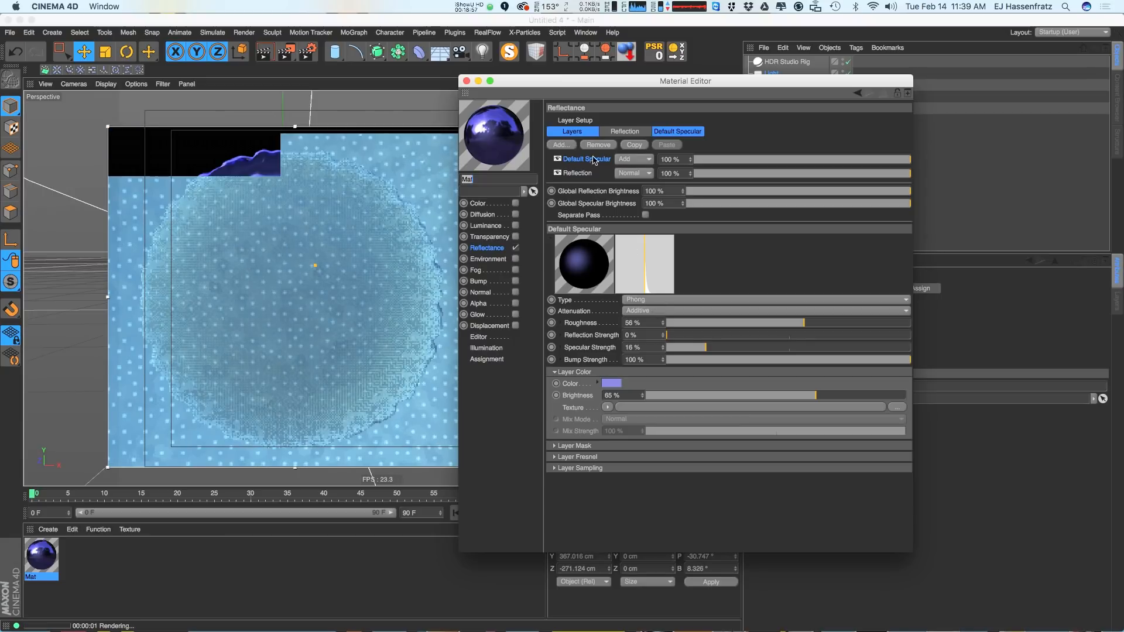
click(623, 160)
click(630, 183)
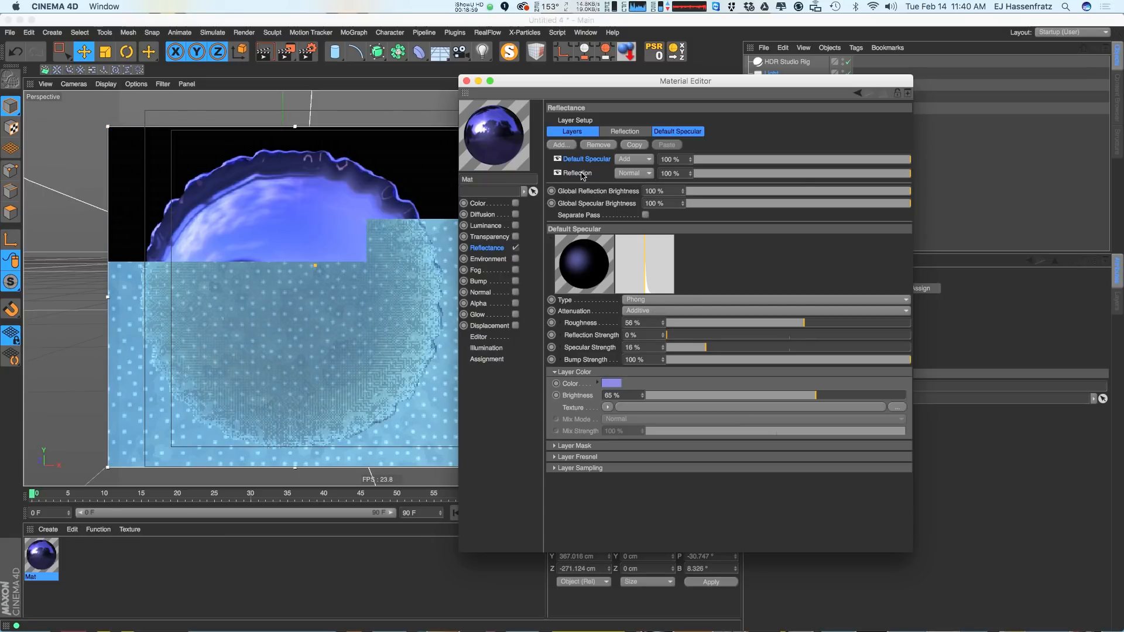
click(581, 174)
click(631, 175)
click(581, 173)
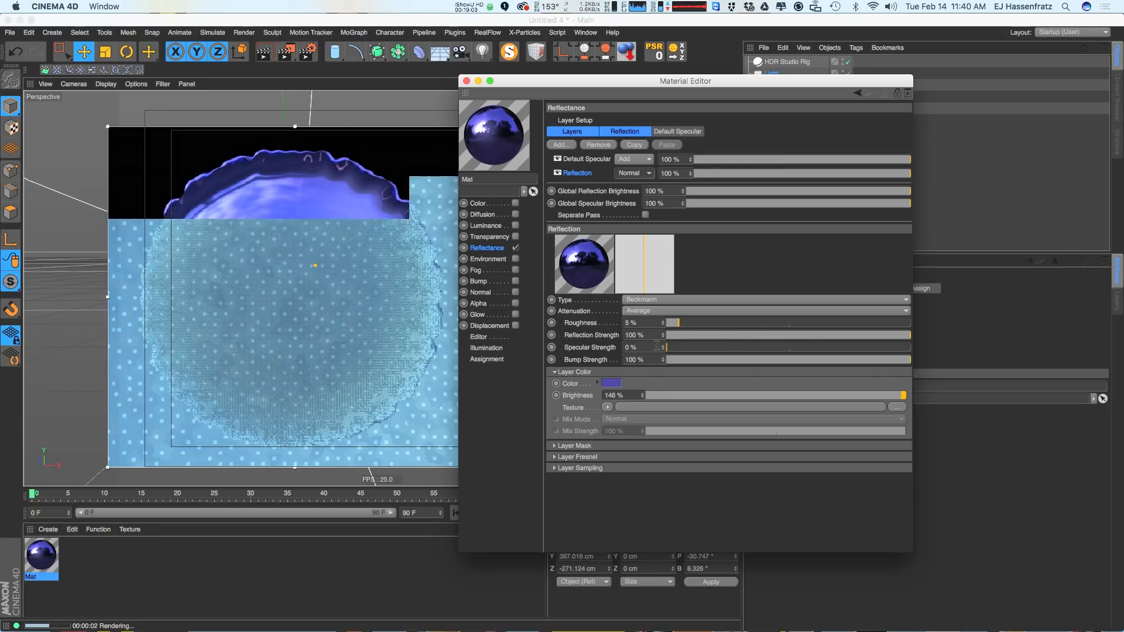
drag(642, 395, 644, 403)
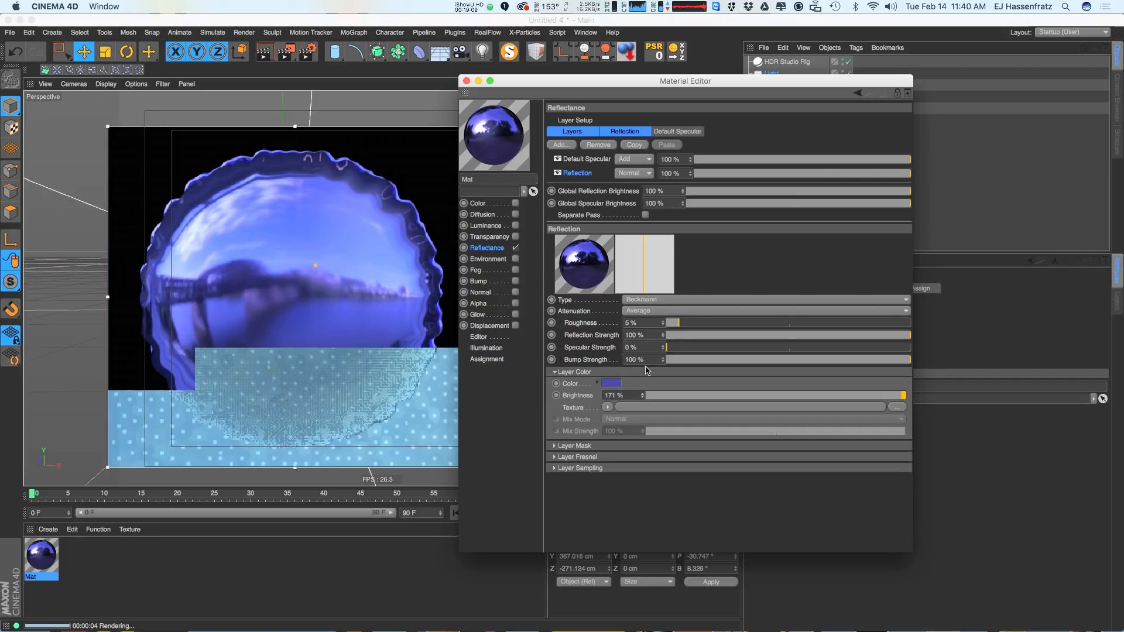
drag(678, 326, 676, 325)
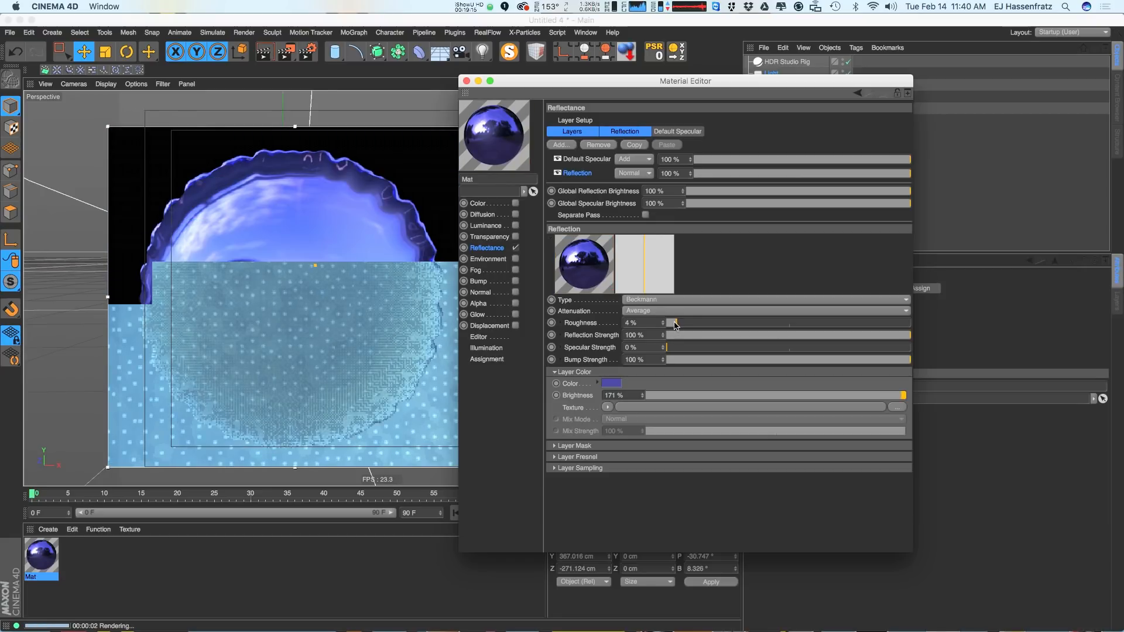
click(466, 81)
Blur the HDR Studio Rig's reflections with a Blur Reflect Texture of 3%
click(784, 62)
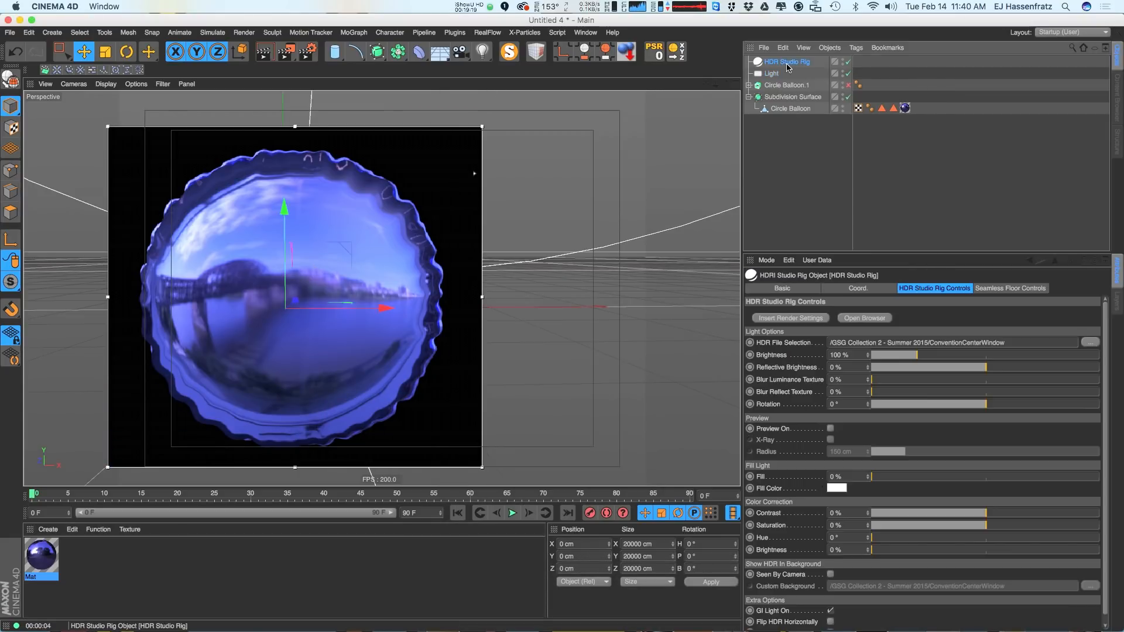
click(896, 393)
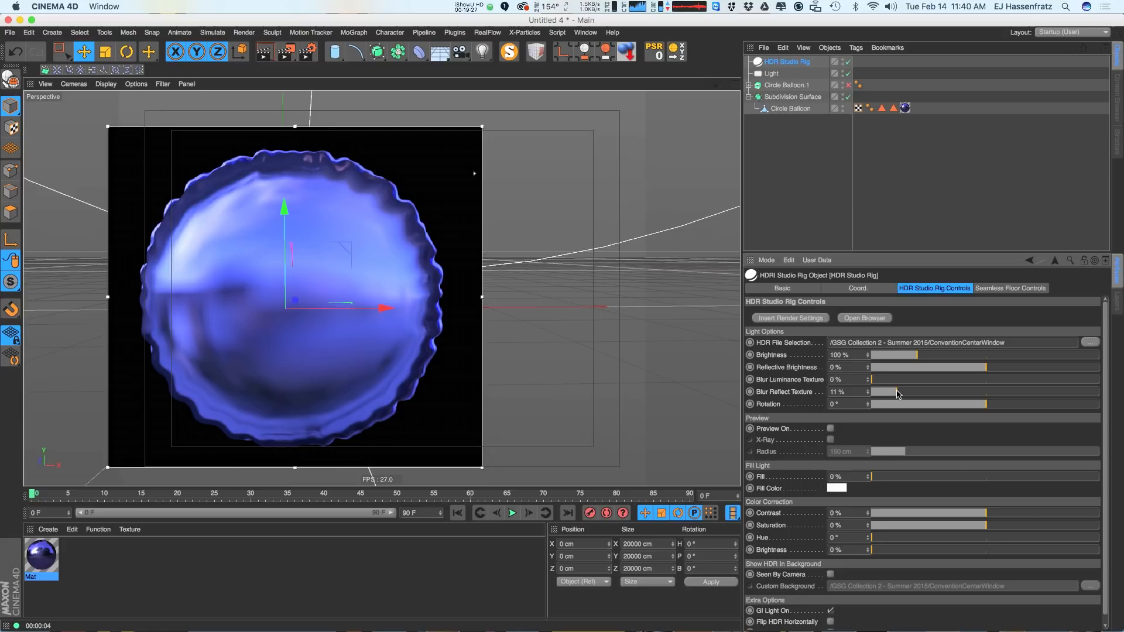
click(877, 392)
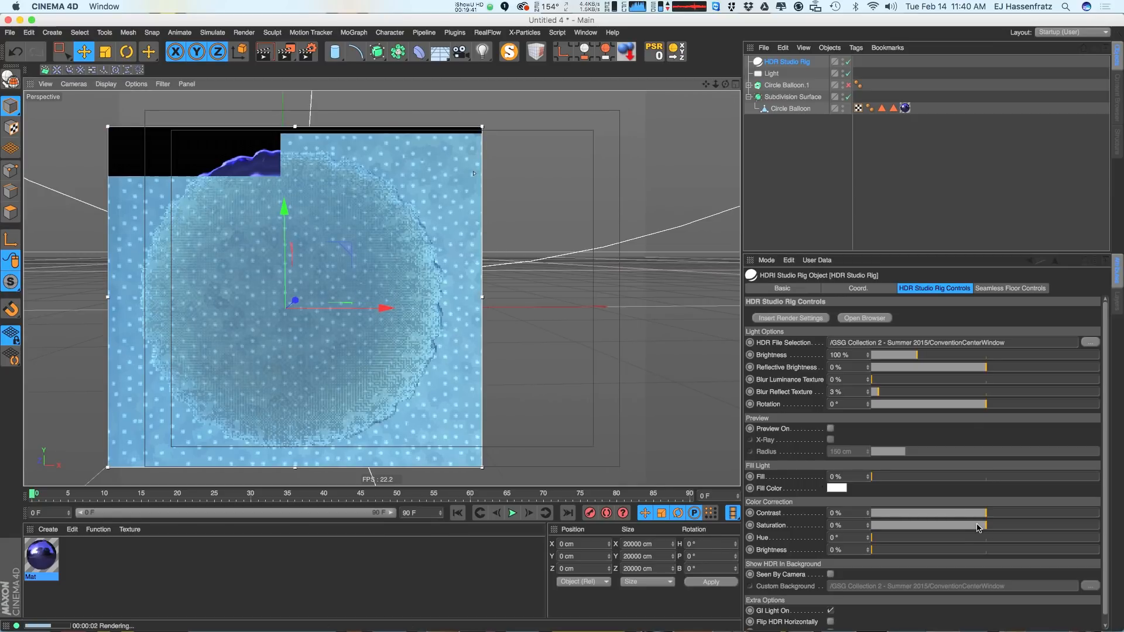
Color-correct the HDR Studio Rig with Saturation at -71.61% and Contrast at 13%
drag(972, 530, 926, 530)
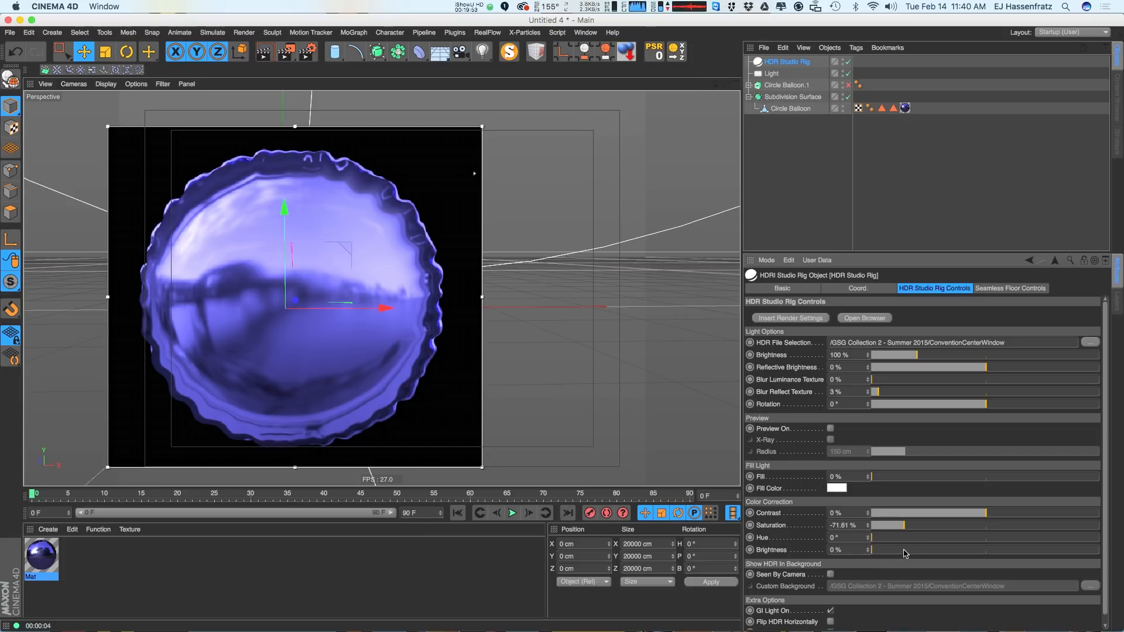
drag(1004, 515, 1030, 521)
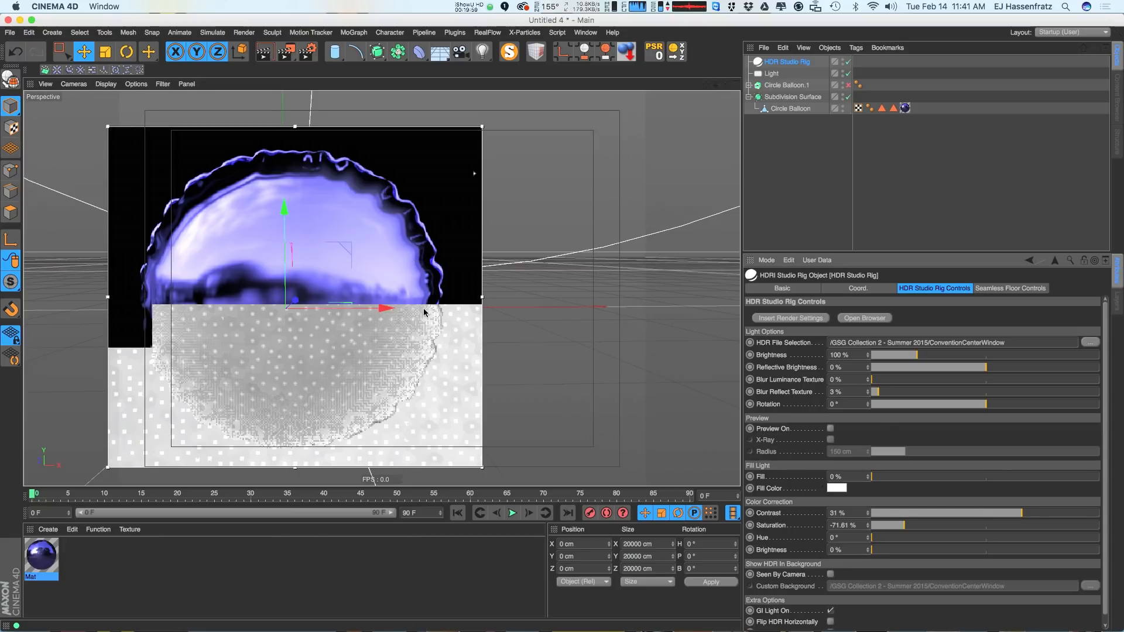
click(1005, 514)
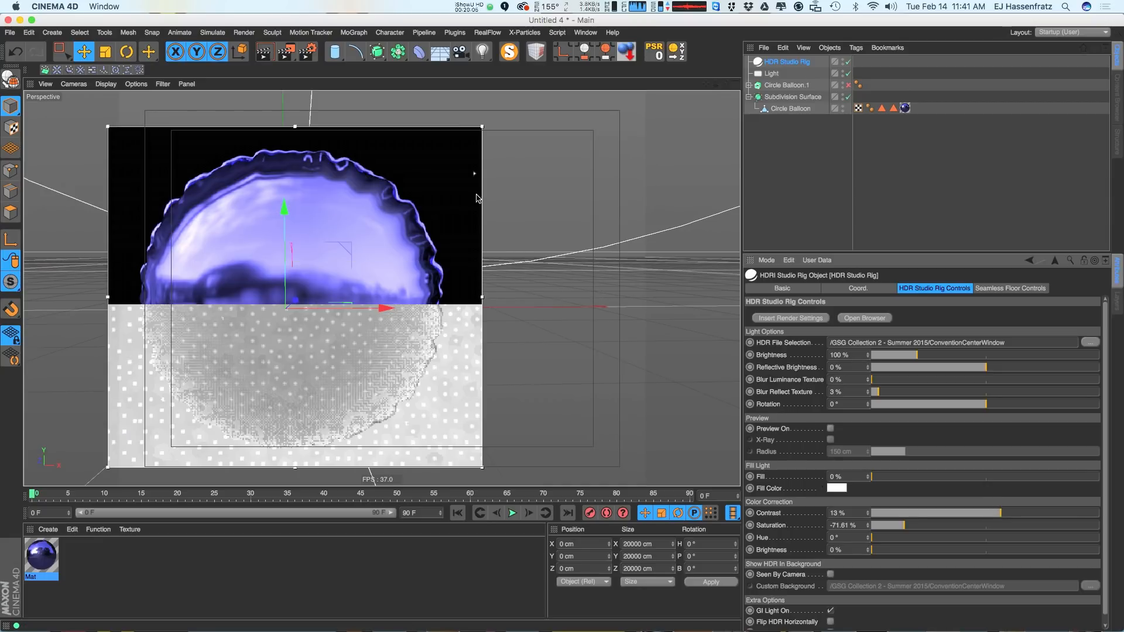
Enlarge the interactive render region to cover nearly the whole render frame around the balloon
alt+middle_drag(392, 240, 464, 158)
drag(482, 127, 612, 101)
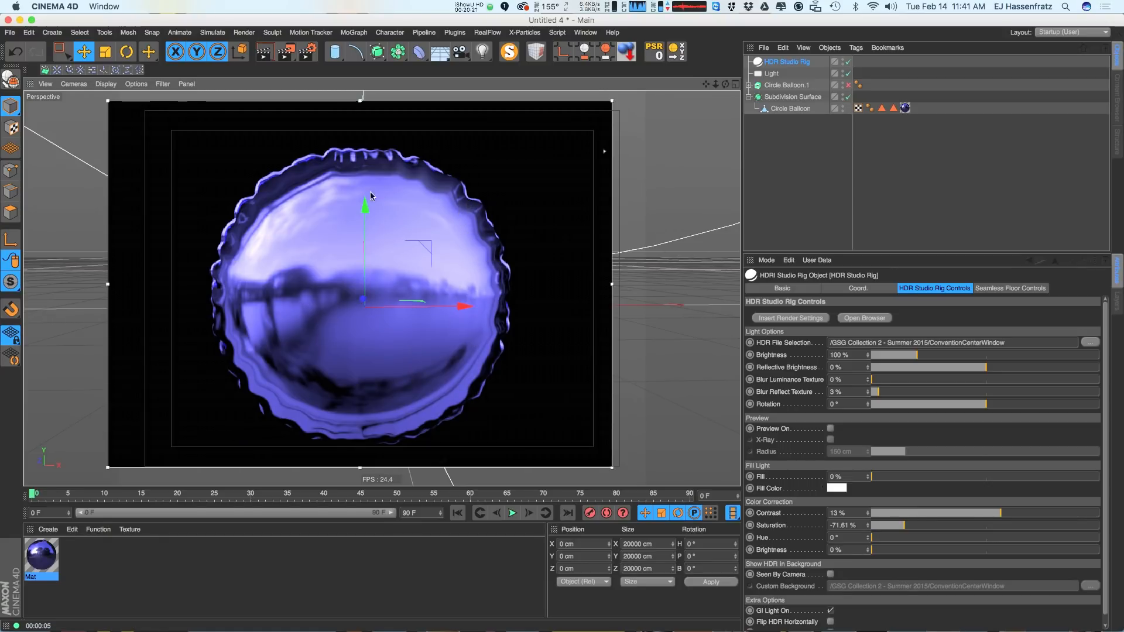
Turn off the interactive render region and put the Circle Balloon object into polygon mode
key(alt+r)
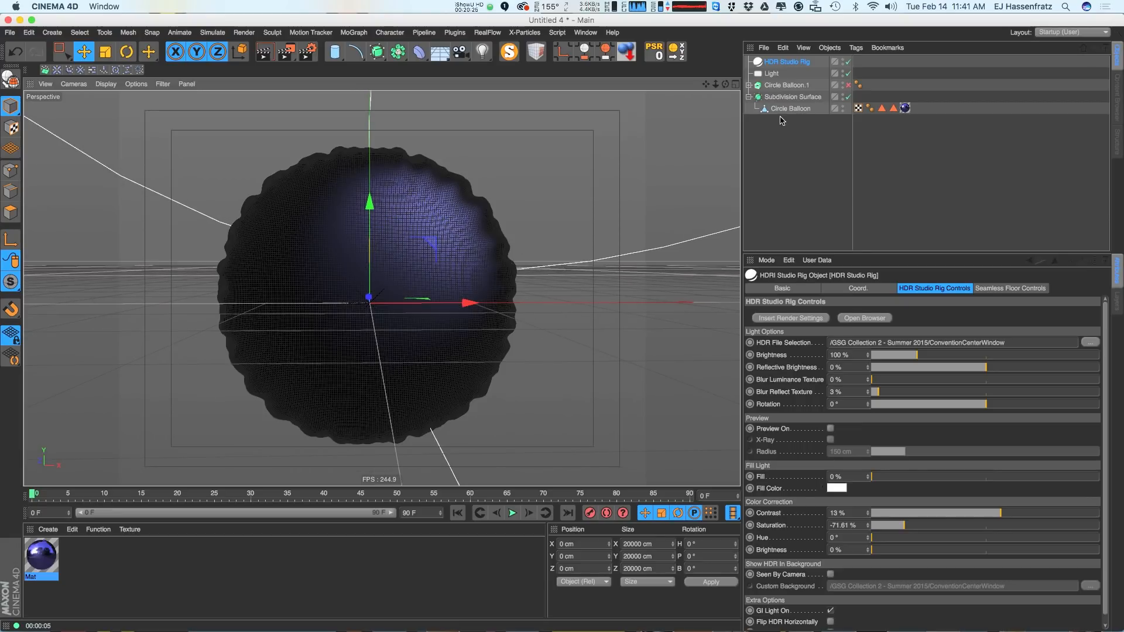
click(784, 109)
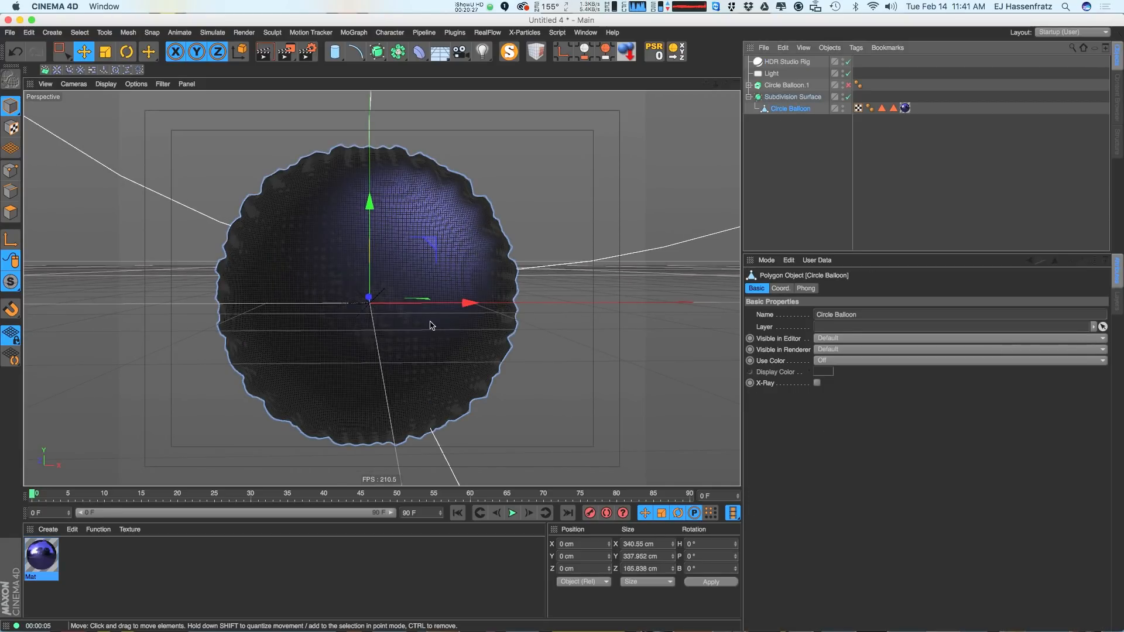
click(10, 212)
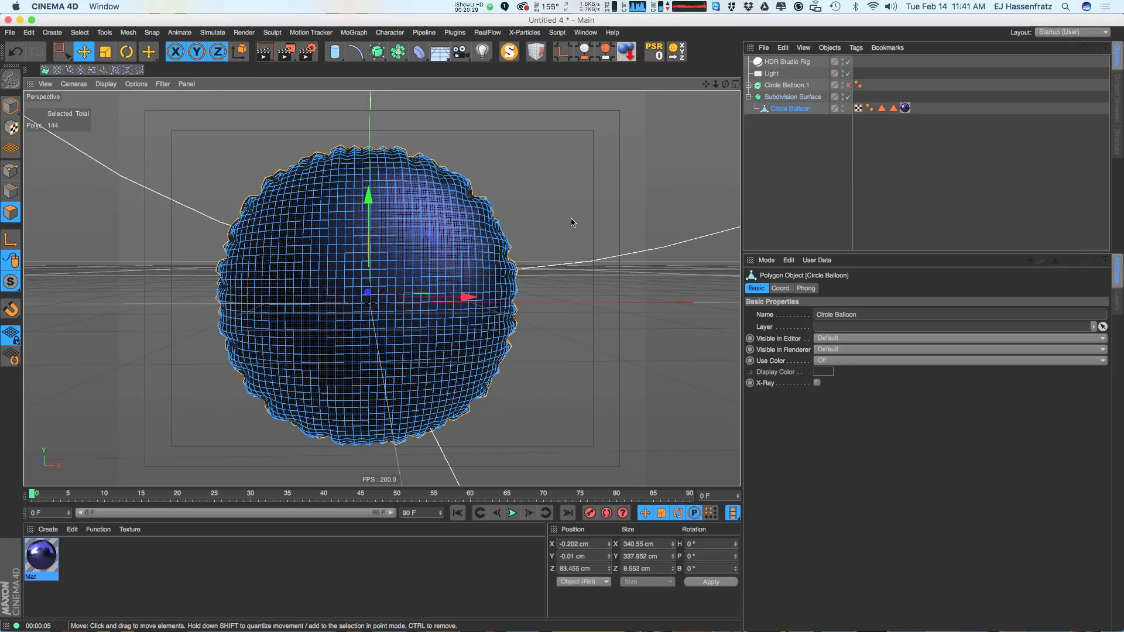
Grow the polygon selection along the balloon's seam two times so it extends onto the puckered edges on both sides
mouse_move(491, 281)
alt+mouse_down()
mouse_move(517, 269)
mouse_move(472, 283)
alt+mouse_up()
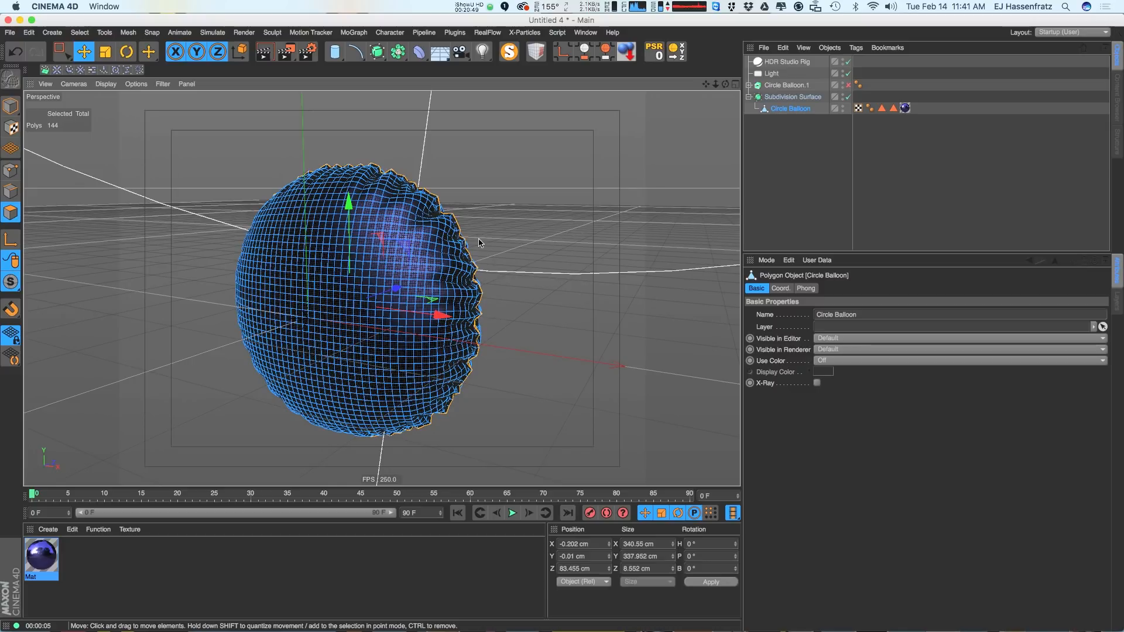
scroll(467, 256, up, 10)
alt+drag(467, 273, 466, 303)
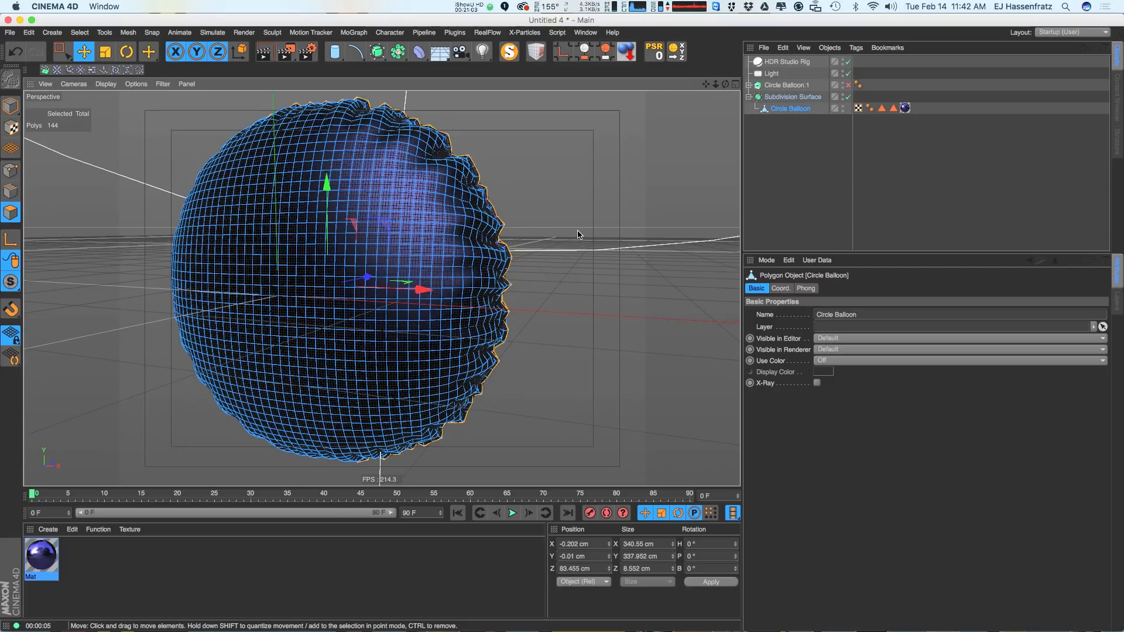
key(u)
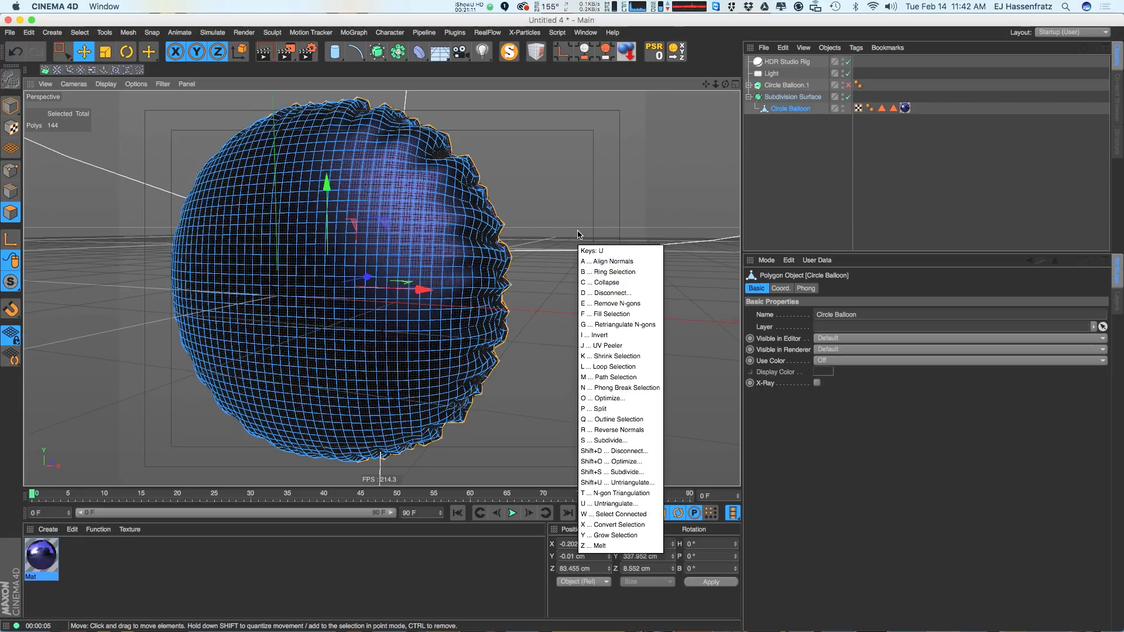
key(y)
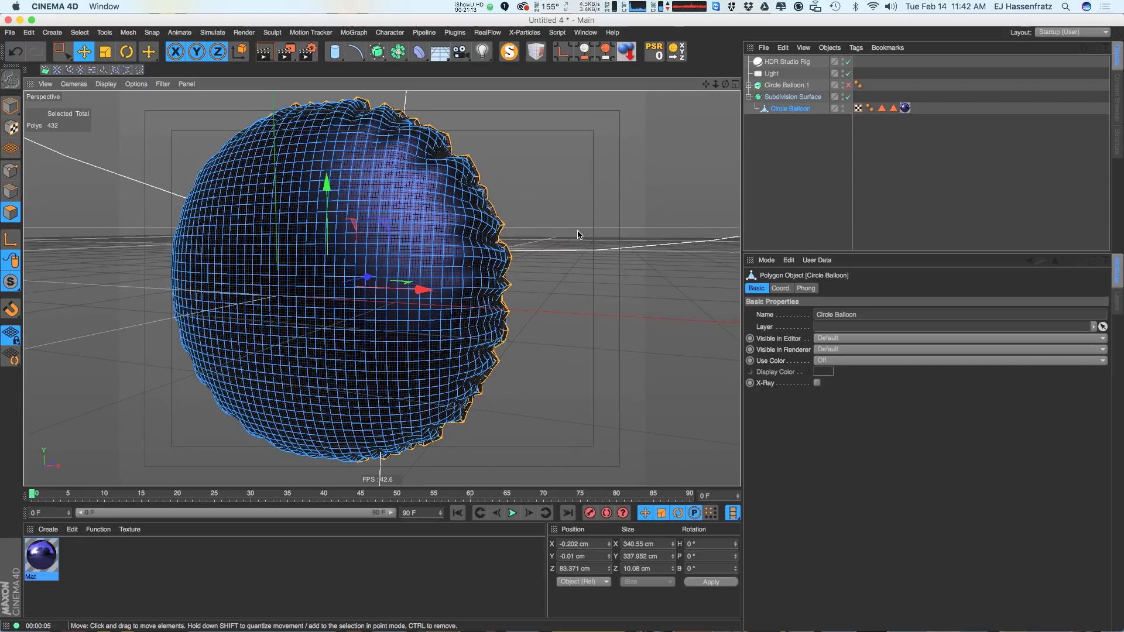
scroll(461, 217, up, 10)
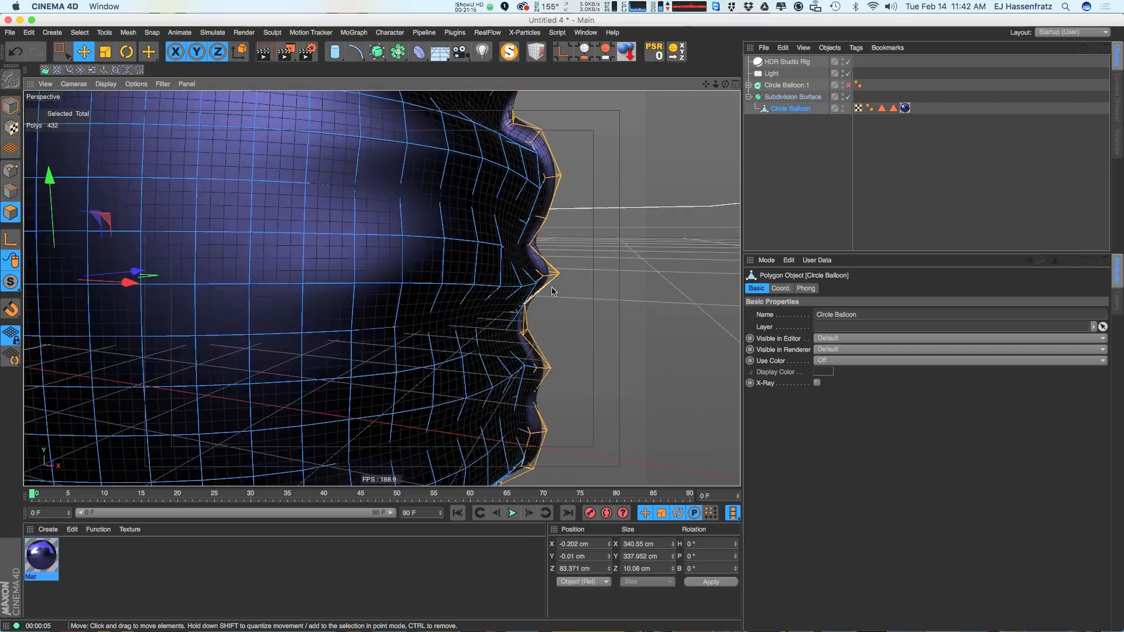
alt+drag(381, 303, 484, 285)
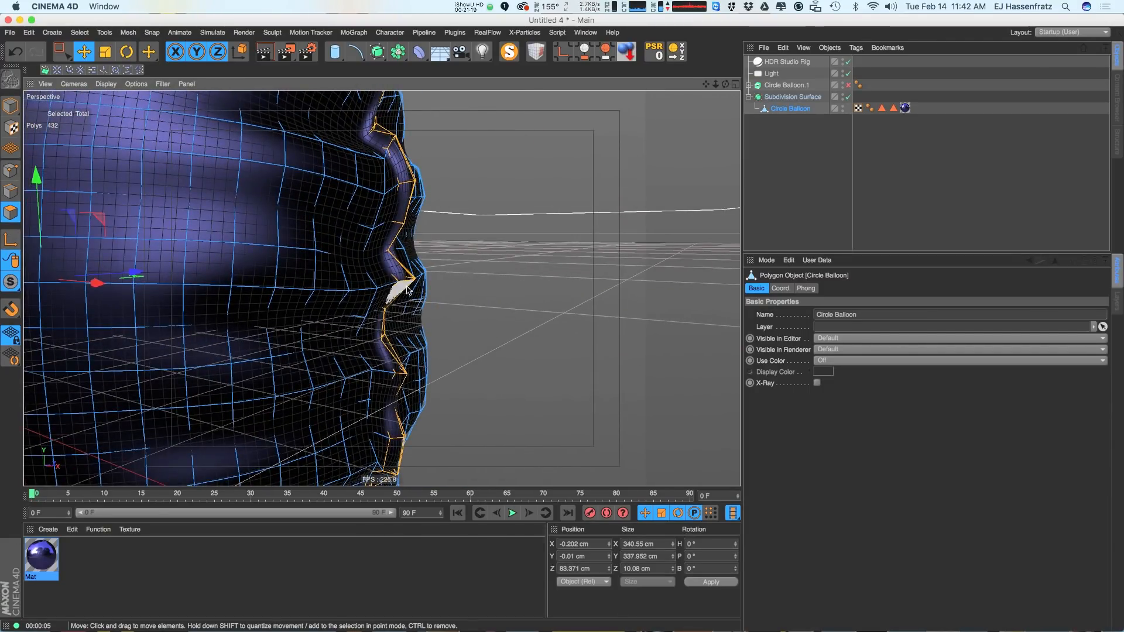
key(u)
key(y)
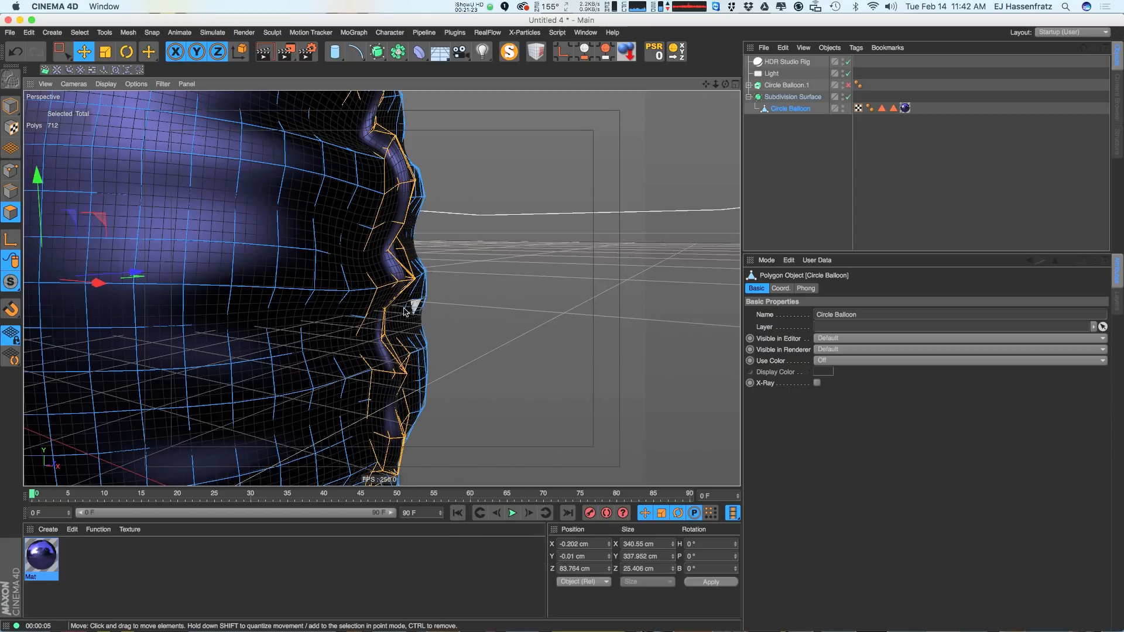
alt+drag(367, 344, 275, 358)
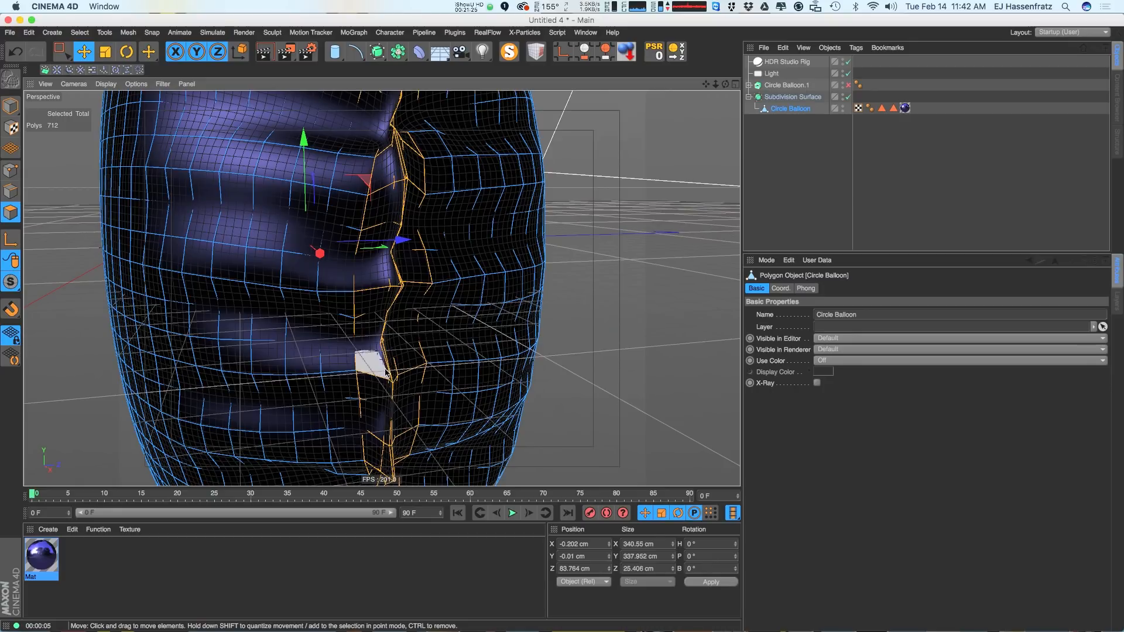
Try growing the seam selection by one more ring of polygons
alt+drag(372, 387, 402, 350)
key(u)
key(y)
mouse_move(345, 281)
alt+mouse_down()
mouse_move(441, 261)
mouse_move(354, 295)
alt+mouse_up()
key(super+z)
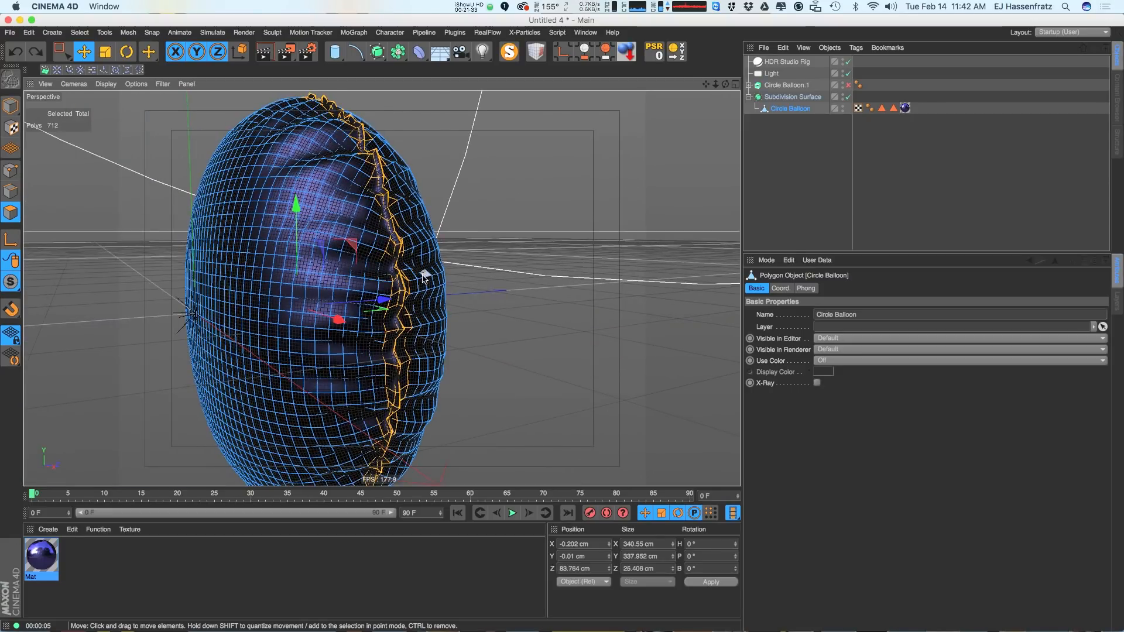
Set a vertex weight of 100% in Set mode on the selected seam polygons of the Circle Balloon
alt+drag(389, 371, 419, 293)
alt+drag(465, 196, 403, 226)
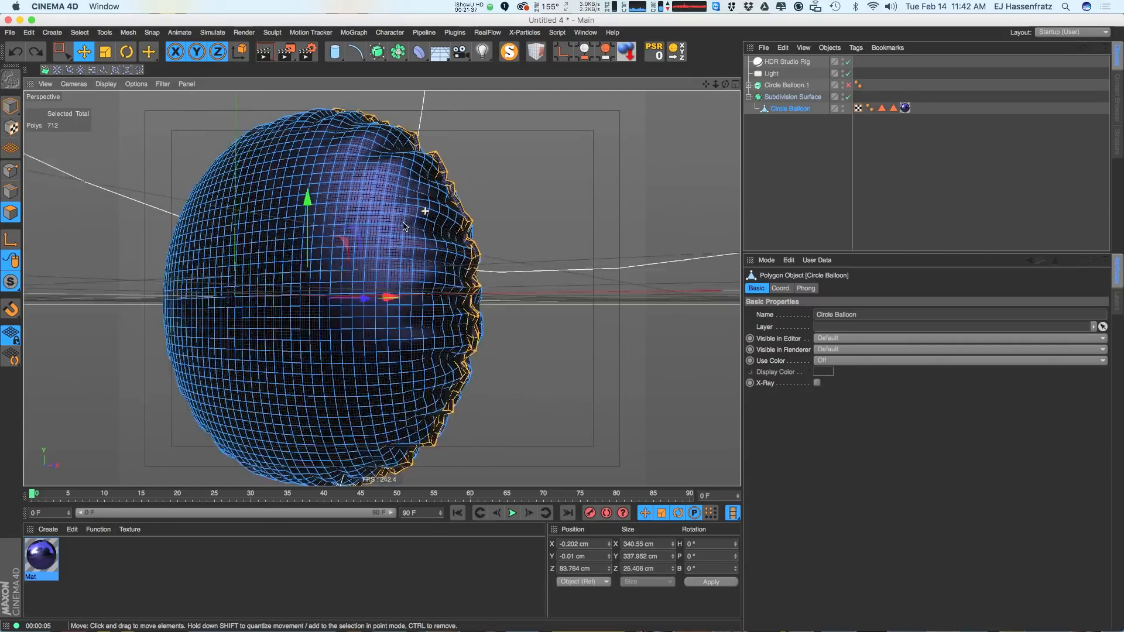
alt+right_drag(403, 226, 399, 228)
alt+drag(433, 251, 501, 187)
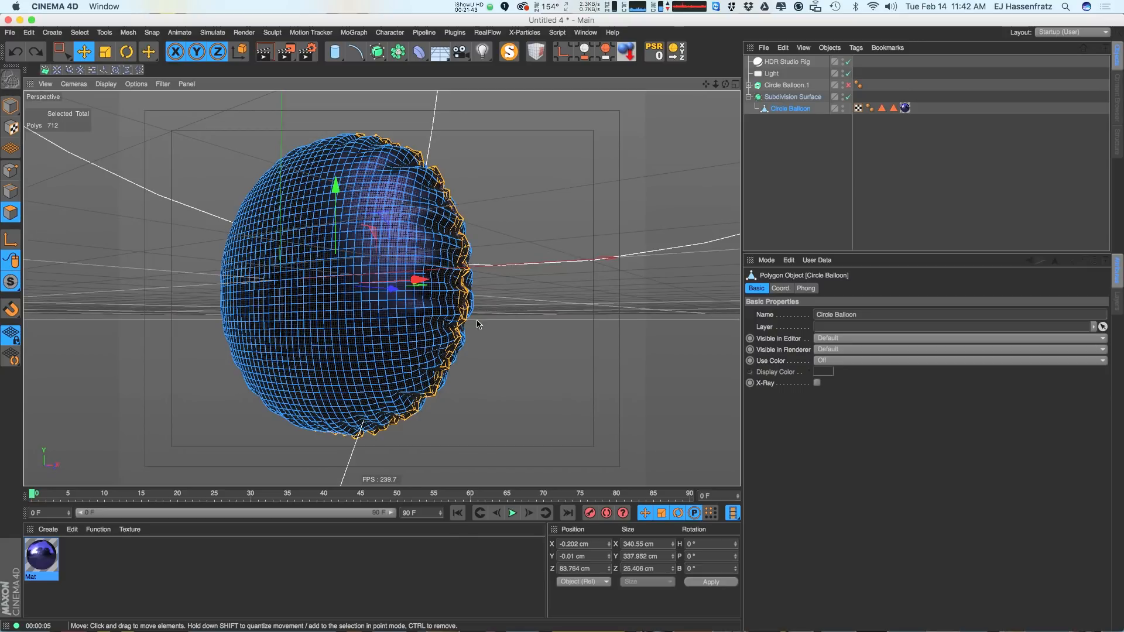
click(80, 33)
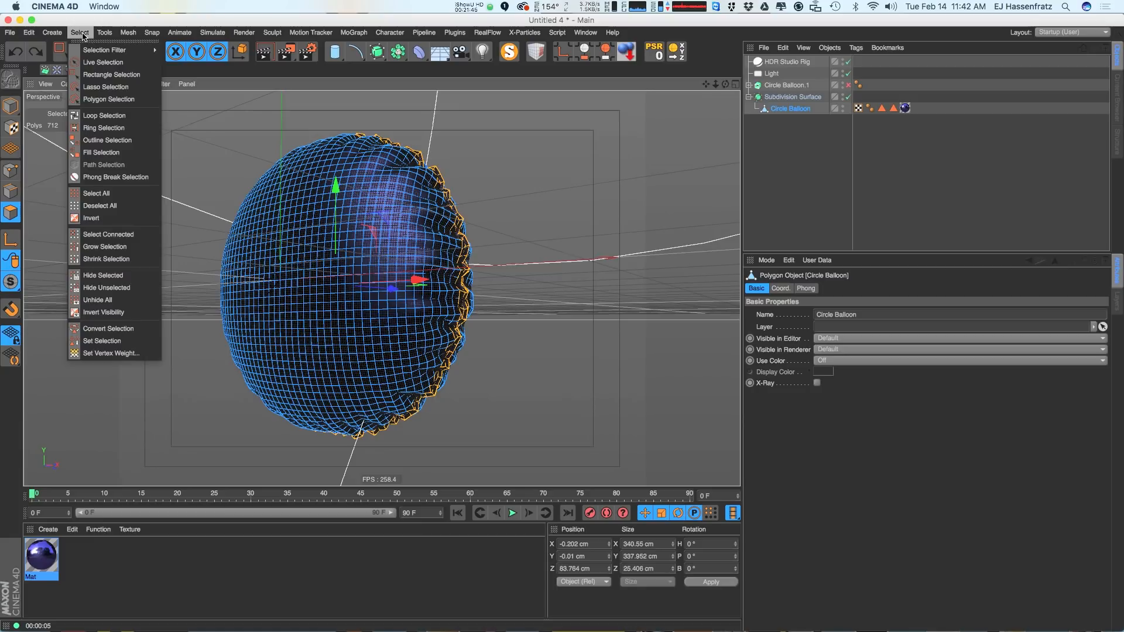
click(144, 353)
drag(167, 336, 701, 241)
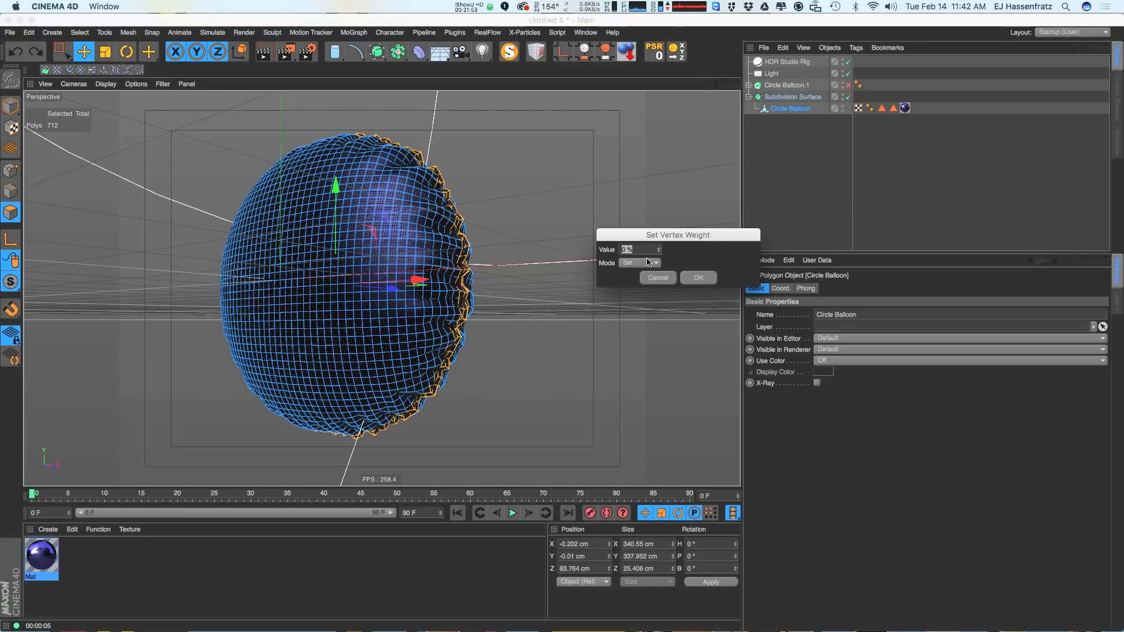
text(00)
drag(712, 235, 690, 235)
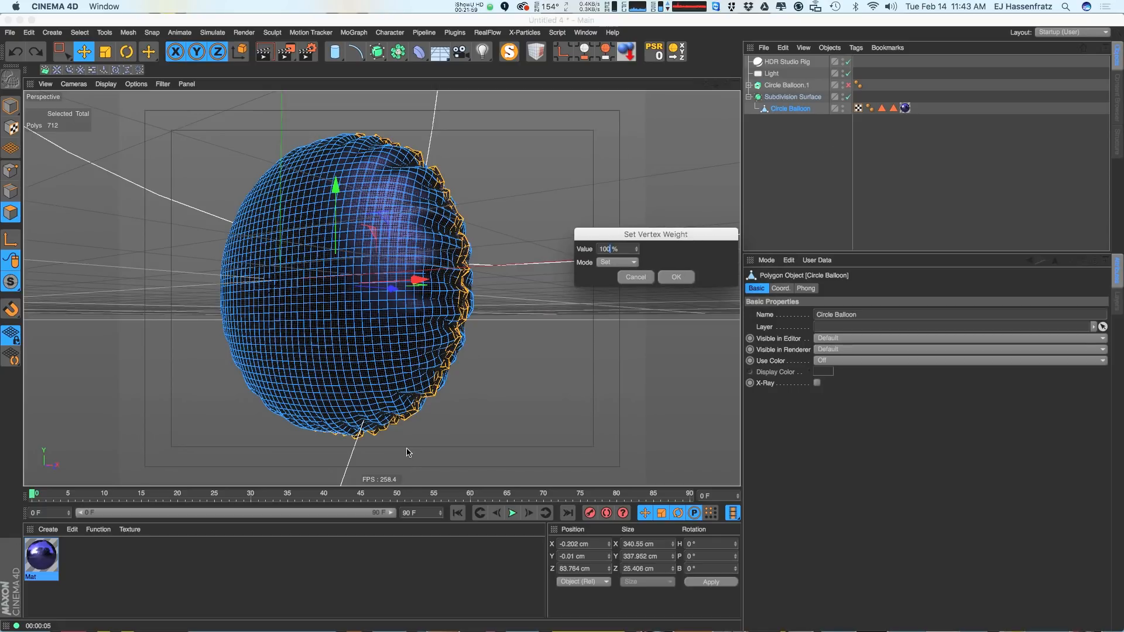
click(676, 279)
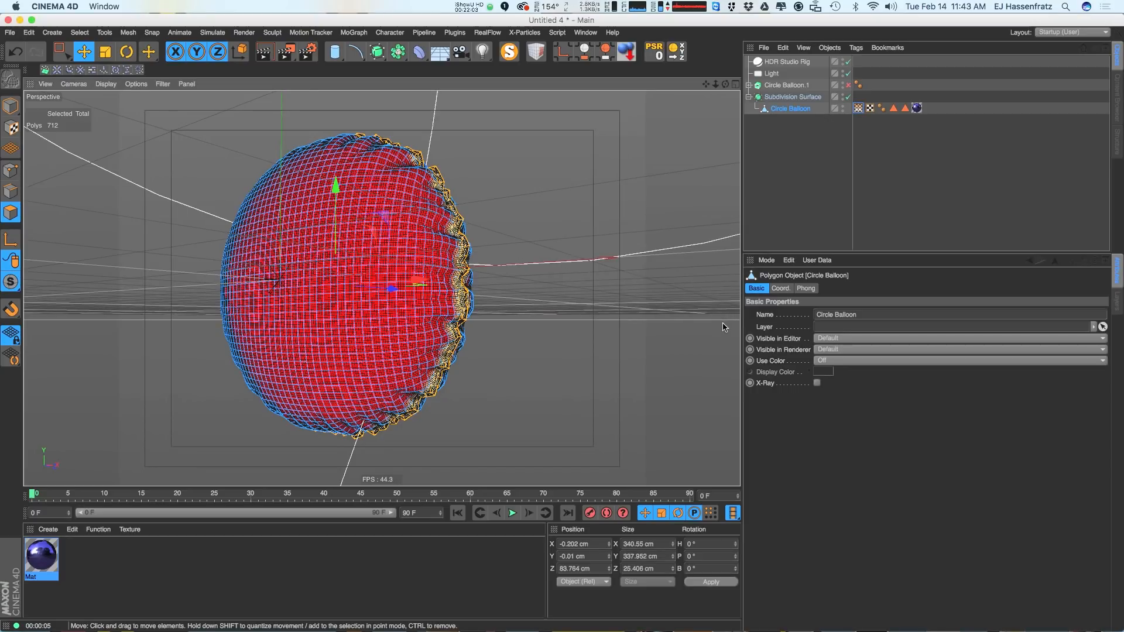
Change the viewport display to a shading mode without the dense subdivision lines over the balloon
click(133, 85)
mouse_move(105, 84)
click(126, 117)
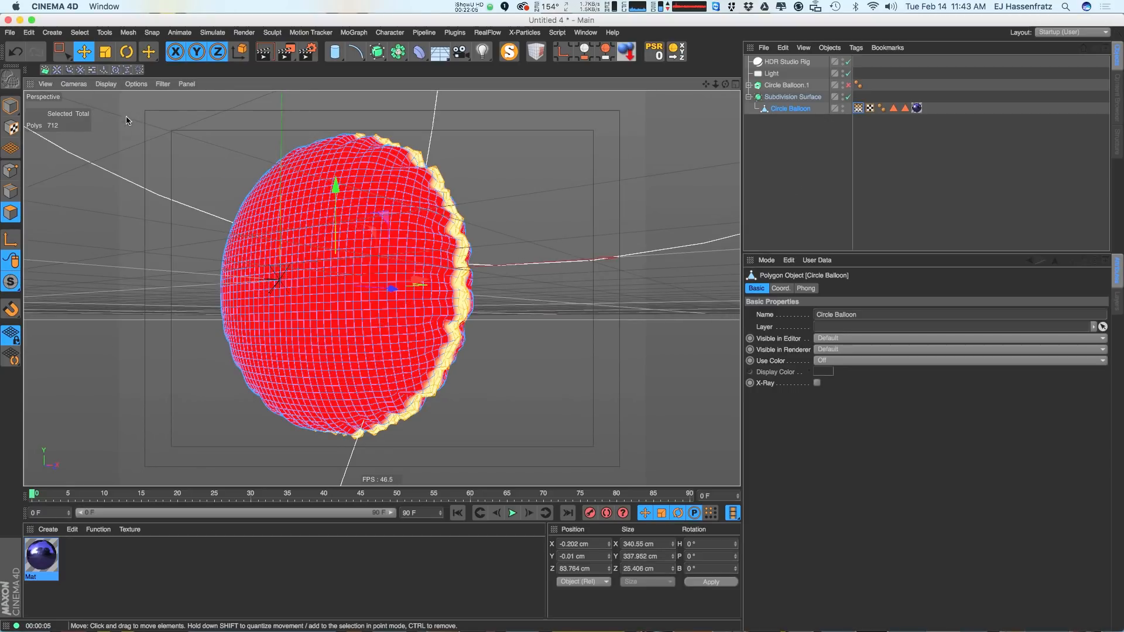
click(106, 84)
click(138, 111)
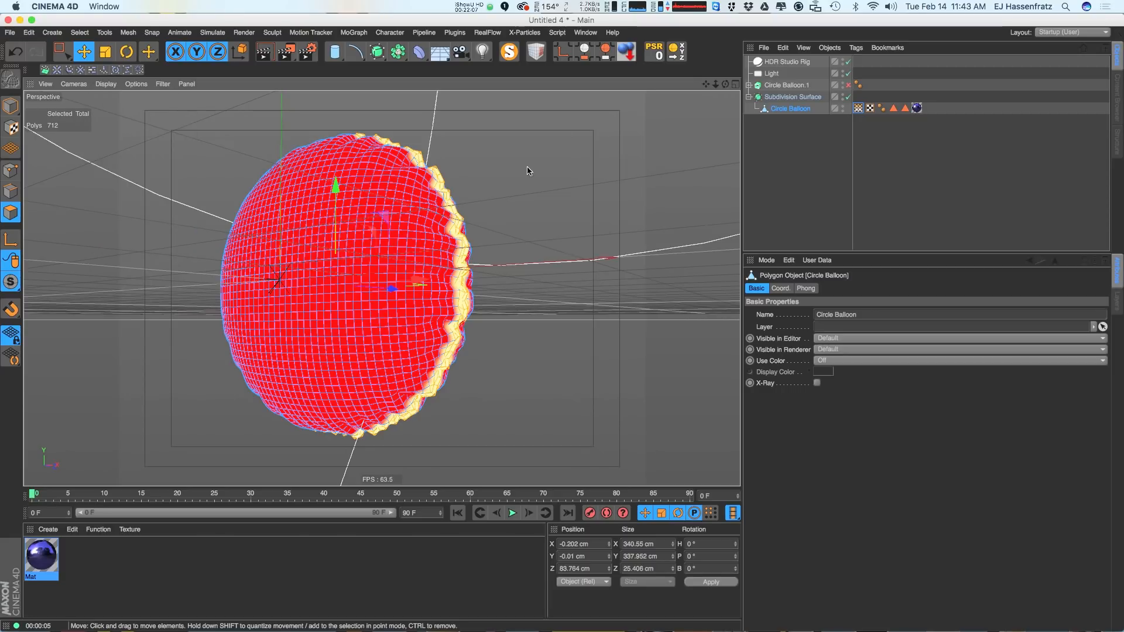
Examine the vertex map's weighted band along the balloon's seam from several angles
alt+right_drag(473, 283, 568, 261)
alt+drag(455, 264, 375, 233)
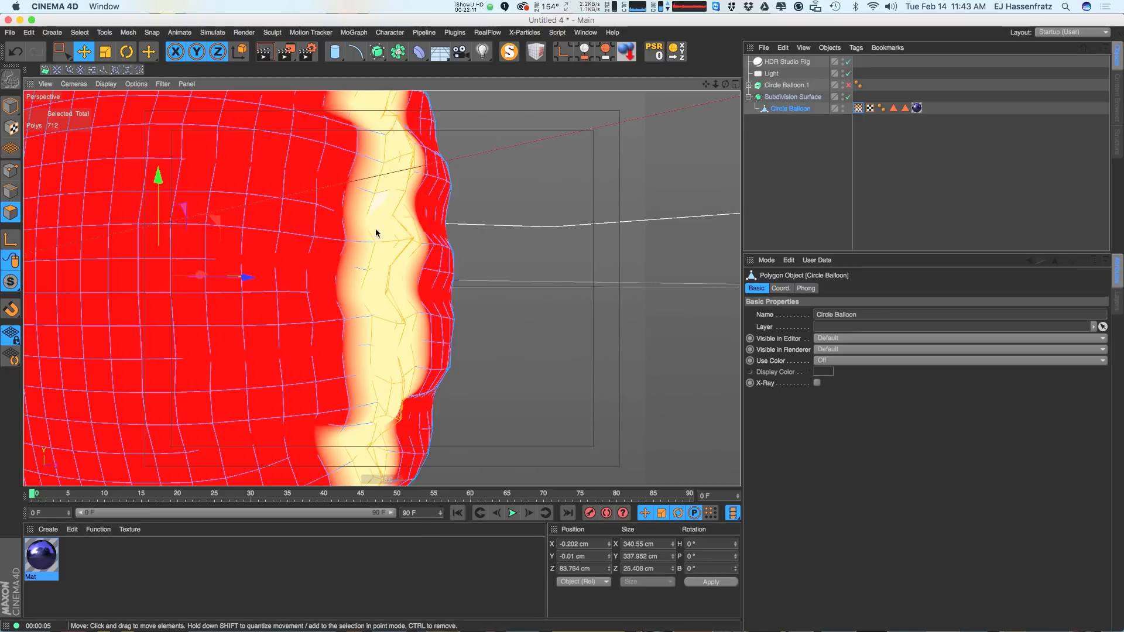
alt+drag(358, 289, 348, 298)
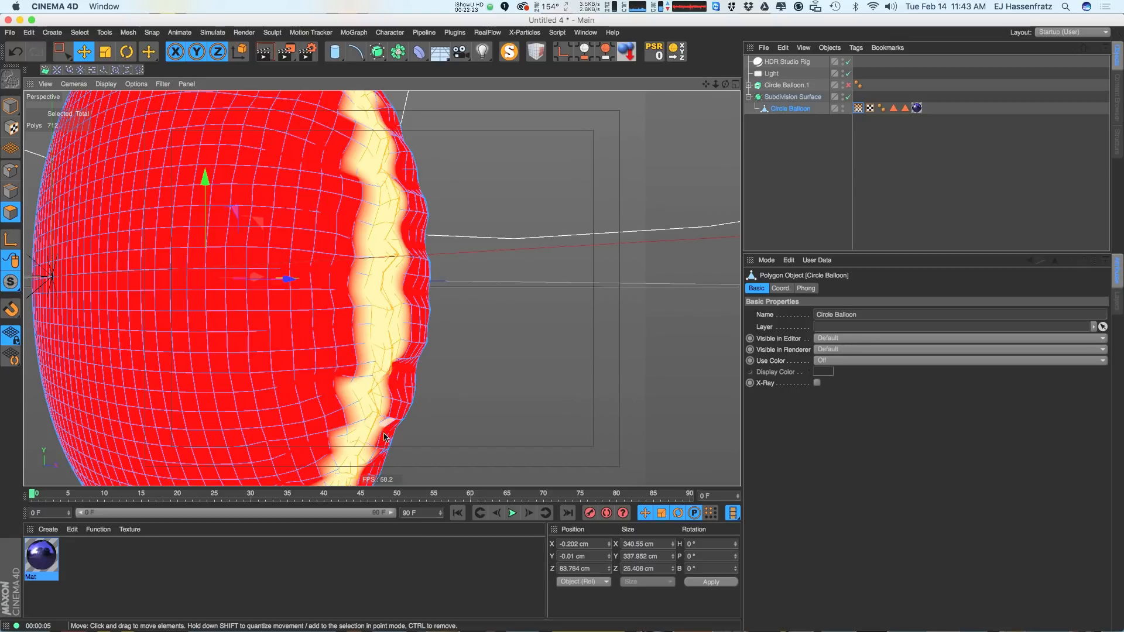
alt+drag(376, 421, 351, 370)
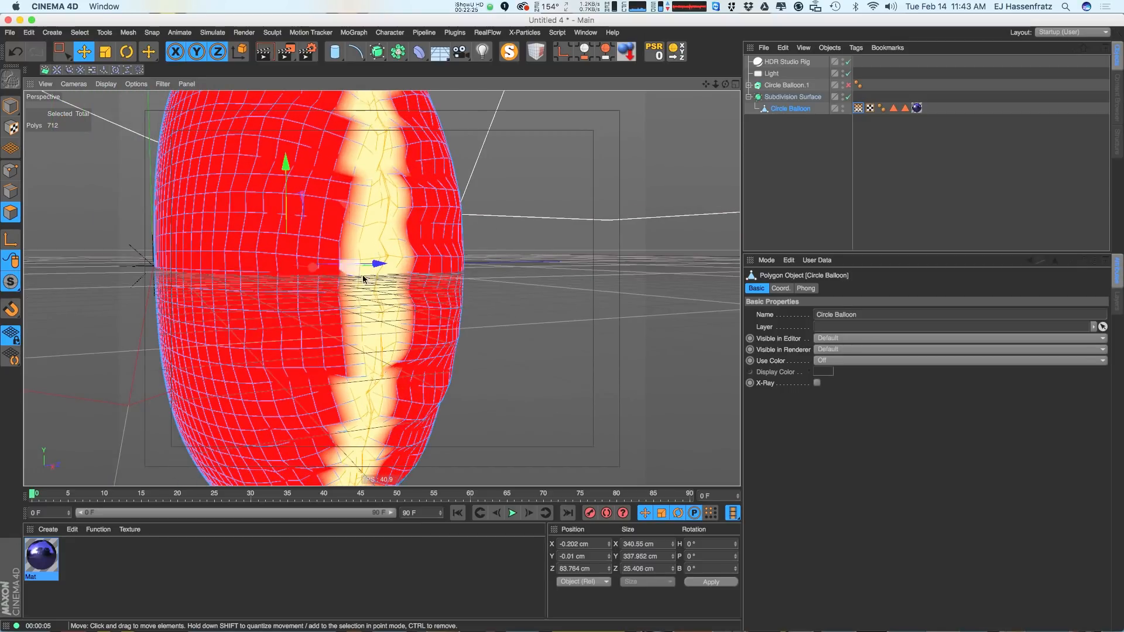
alt+drag(350, 226, 375, 226)
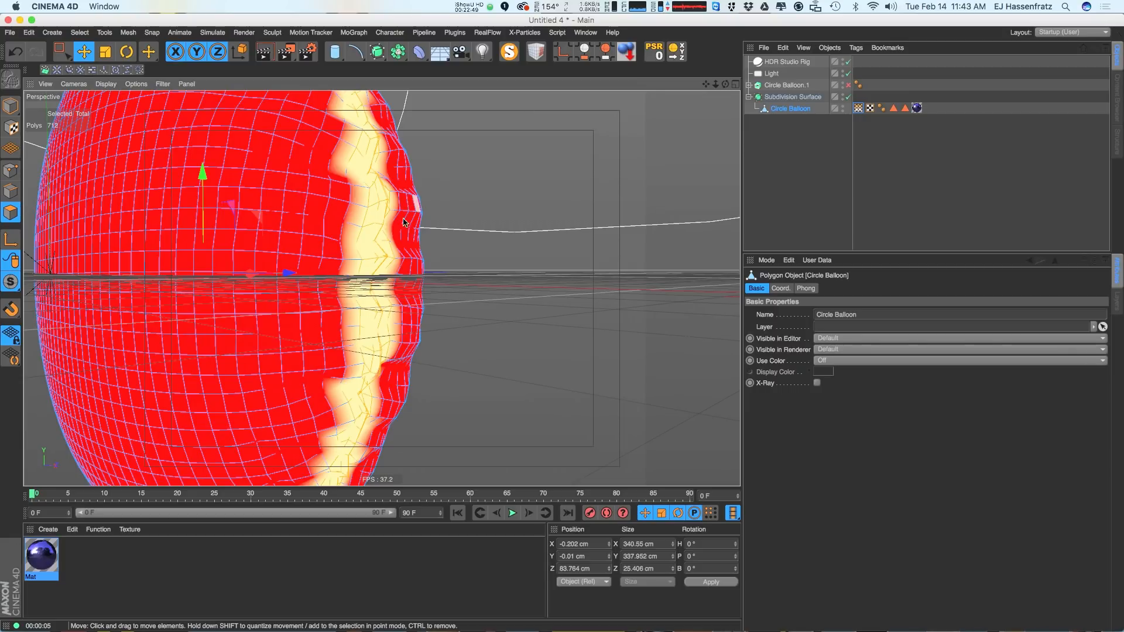
scroll(402, 219, down, 5)
alt+drag(403, 219, 384, 192)
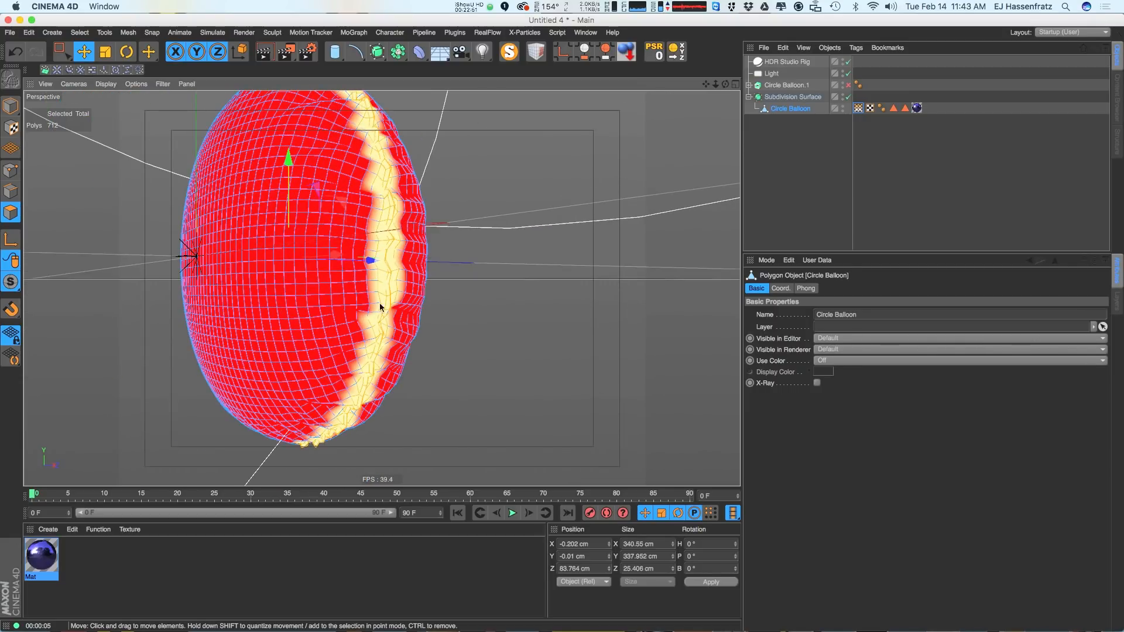
Disable the Subdivision Surface and activate the Paint Tool for the Circle Balloon's vertex map
click(847, 96)
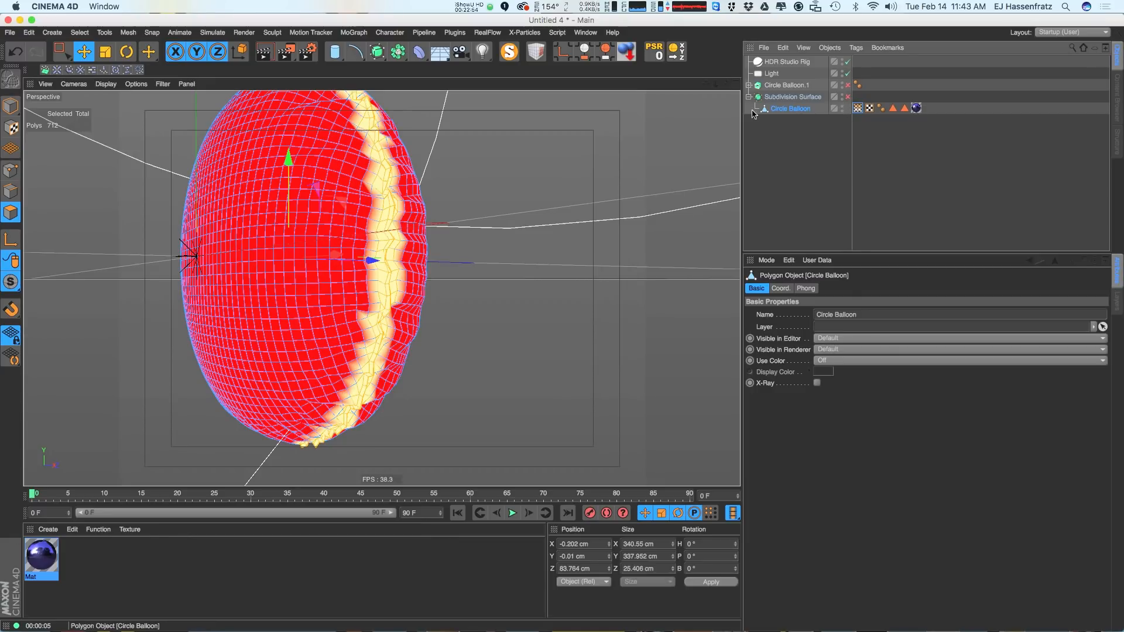
double_click(858, 109)
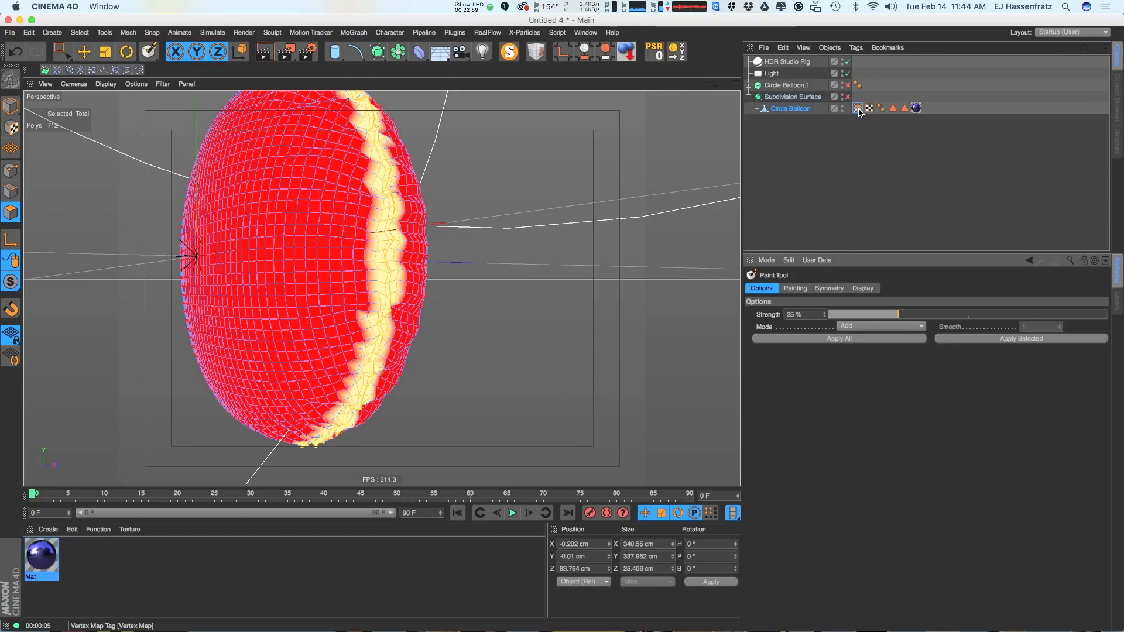
click(858, 109)
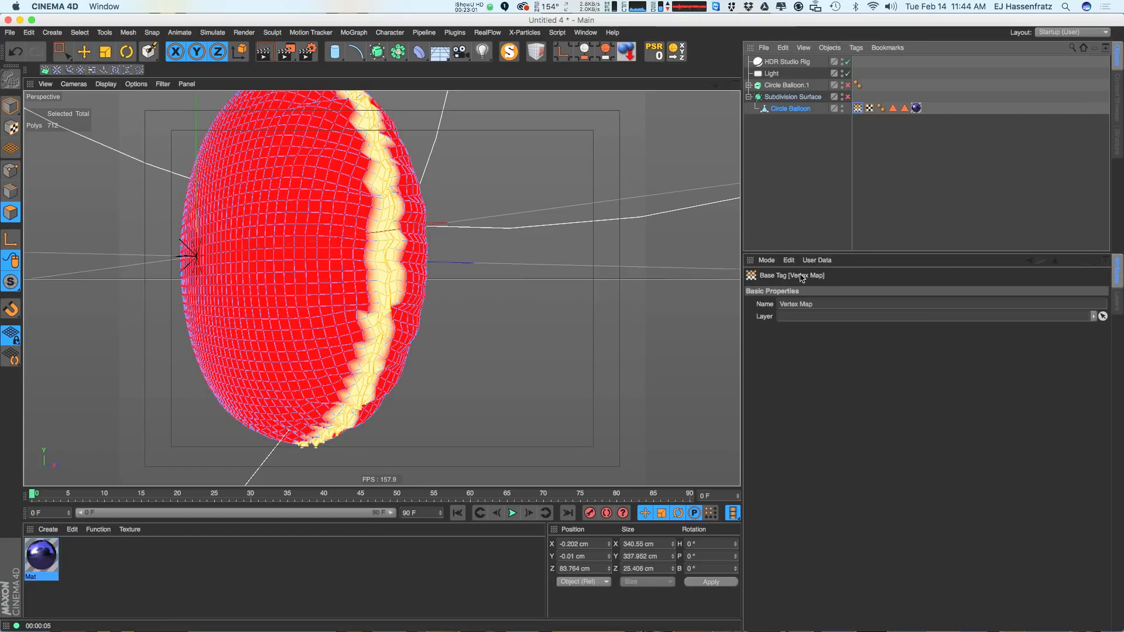
double_click(858, 109)
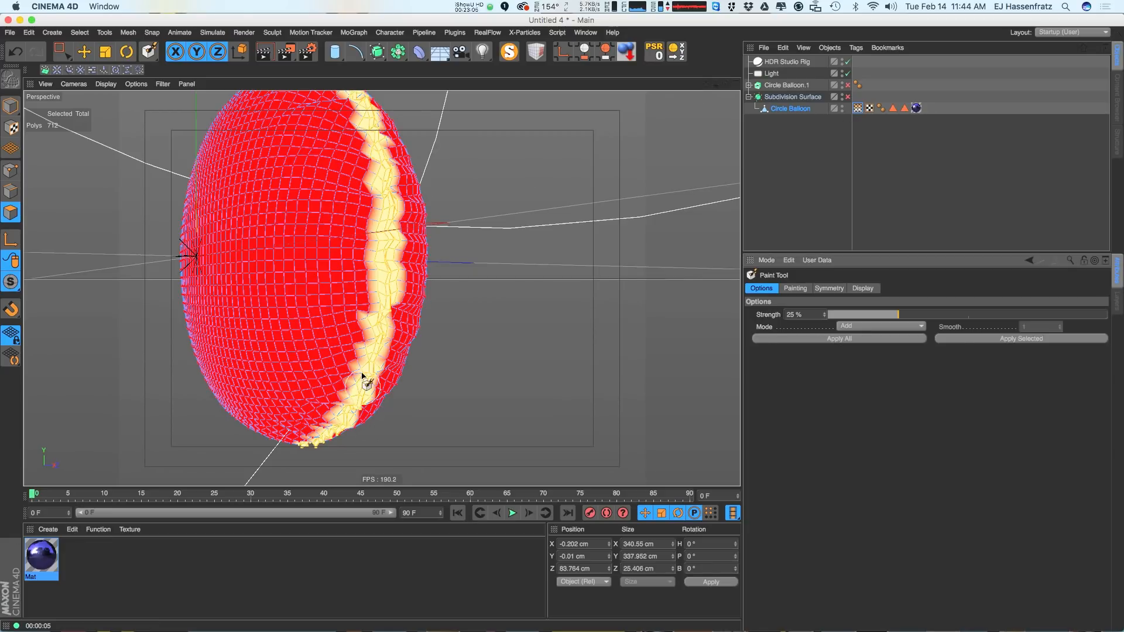
click(858, 109)
double_click(857, 109)
click(858, 109)
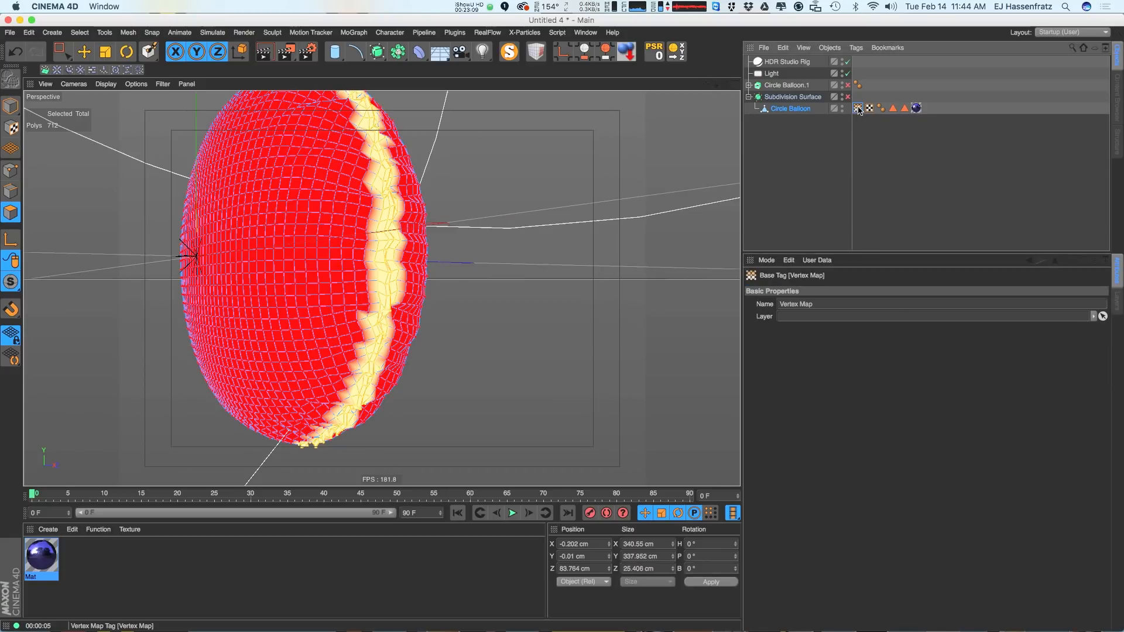
double_click(858, 109)
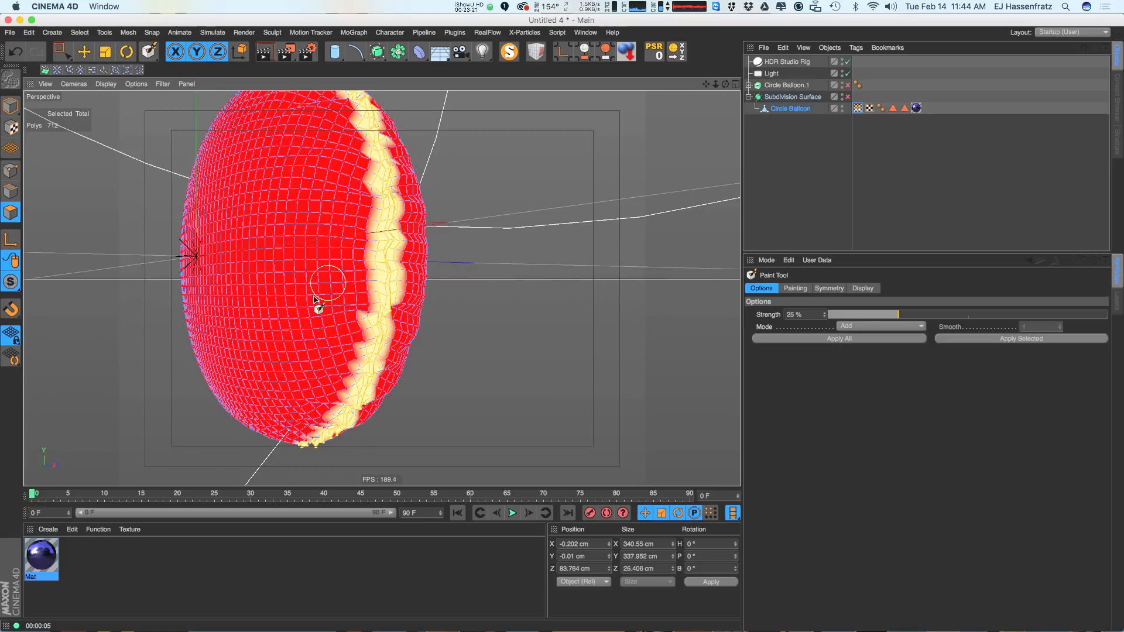
Try painting extra weight beside the seam with the Paint Tool in Add mode at 25% strength, and undo the painting
mouse_move(368, 301)
mouse_down()
mouse_move(326, 285)
mouse_move(361, 244)
mouse_move(328, 319)
mouse_move(334, 351)
mouse_move(369, 321)
mouse_up()
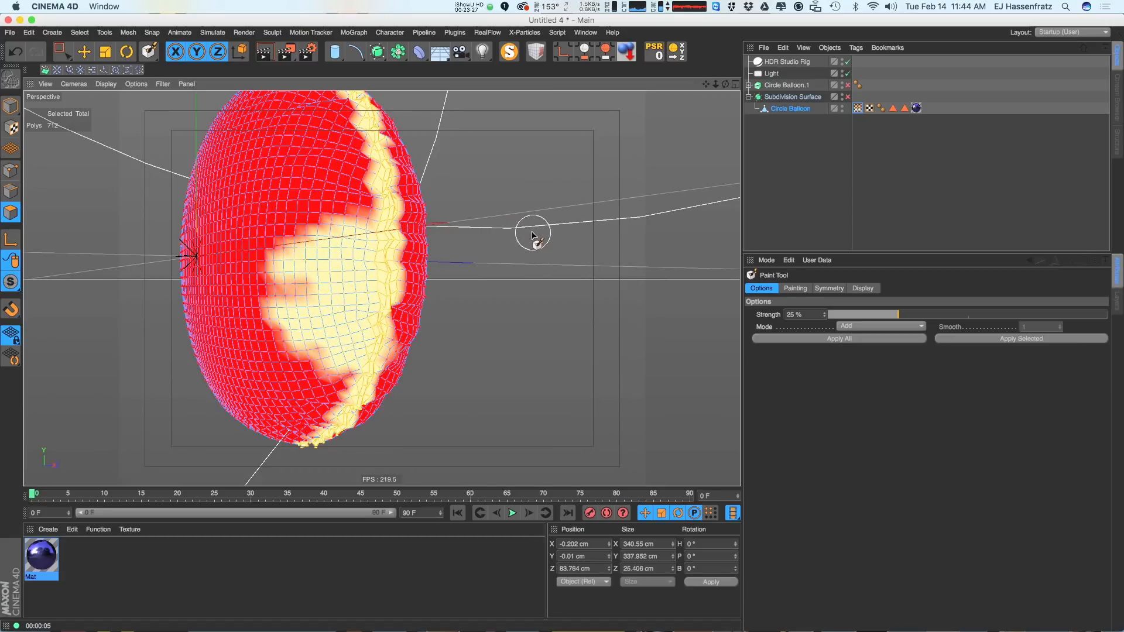
key(super+z)
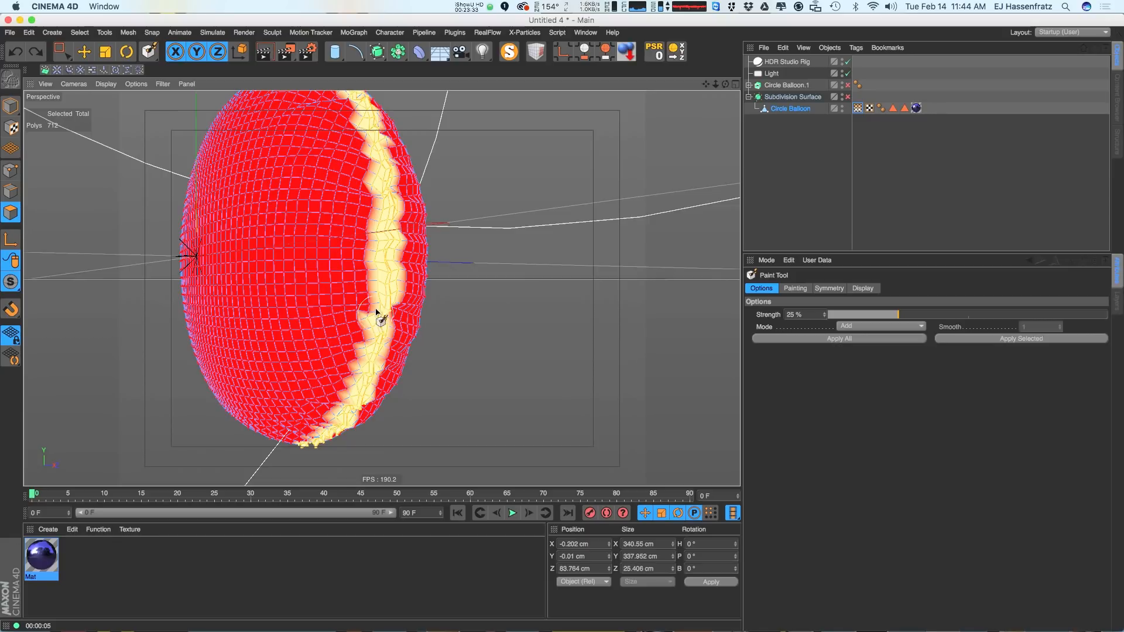
Smooth the entire vertex map with the Paint Tool in Smooth mode at 25% strength, and select the Vertex Map tag
click(868, 327)
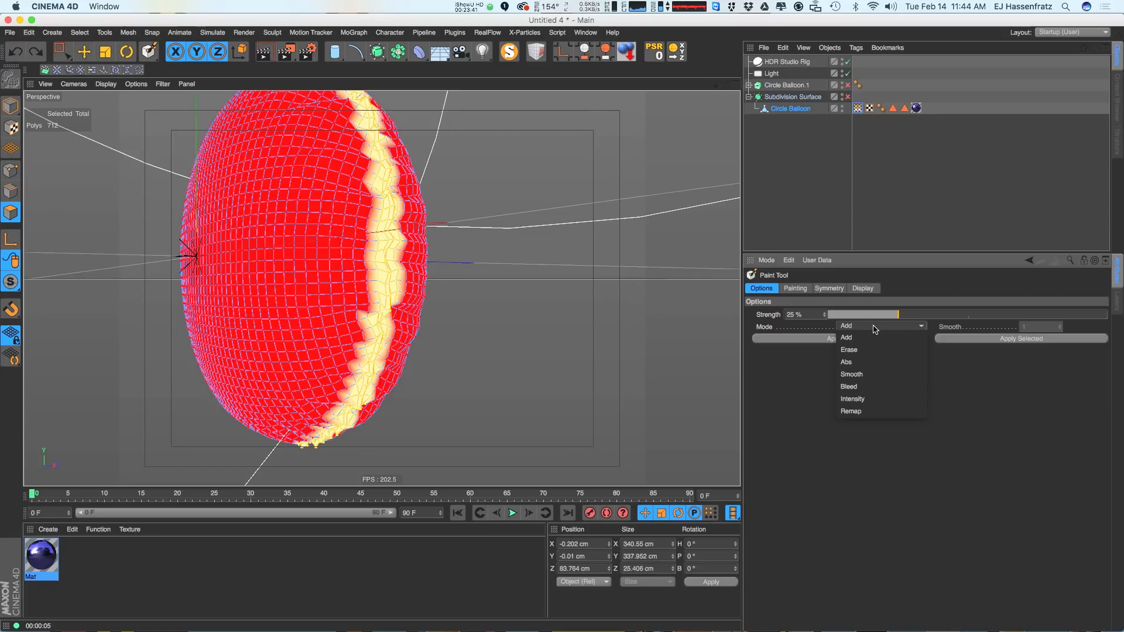
click(888, 375)
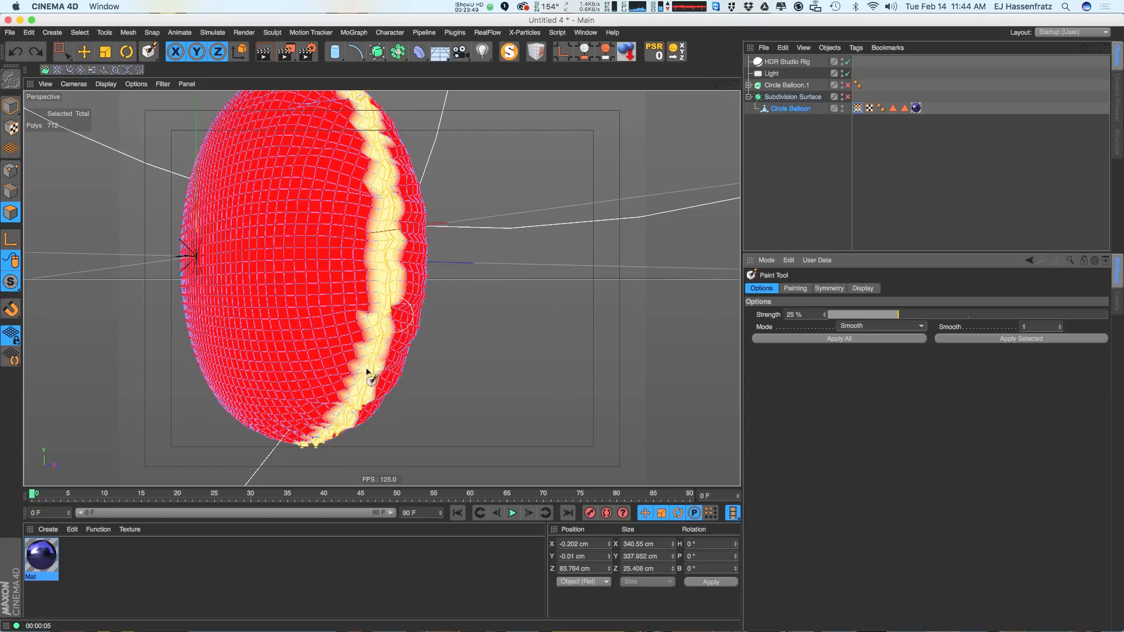
click(843, 339)
click(845, 339)
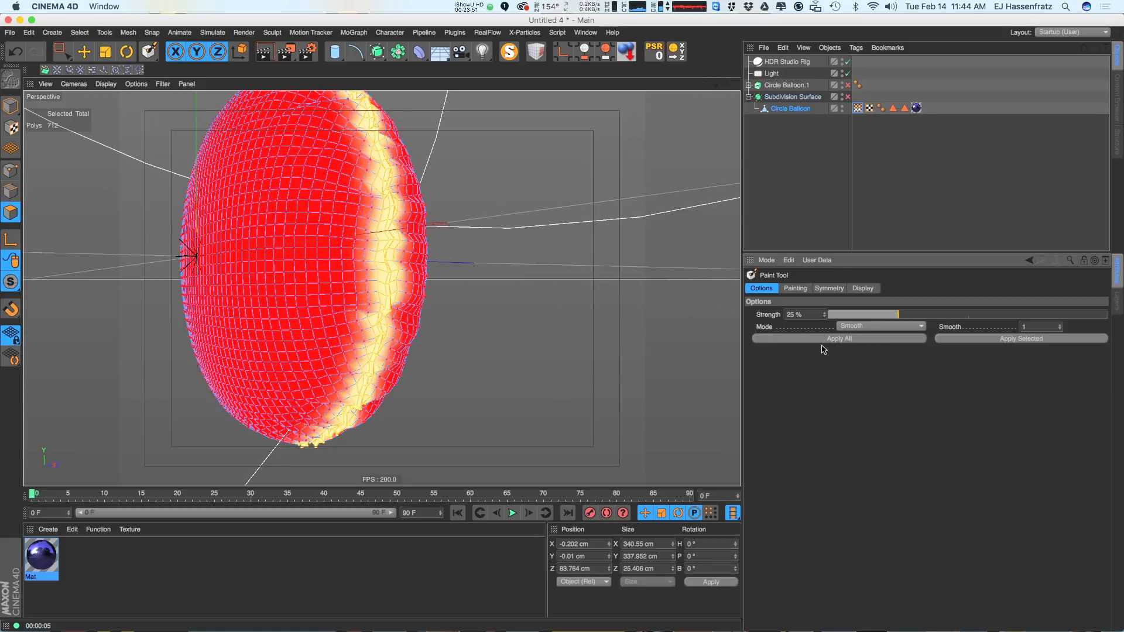
scroll(386, 260, up, 4)
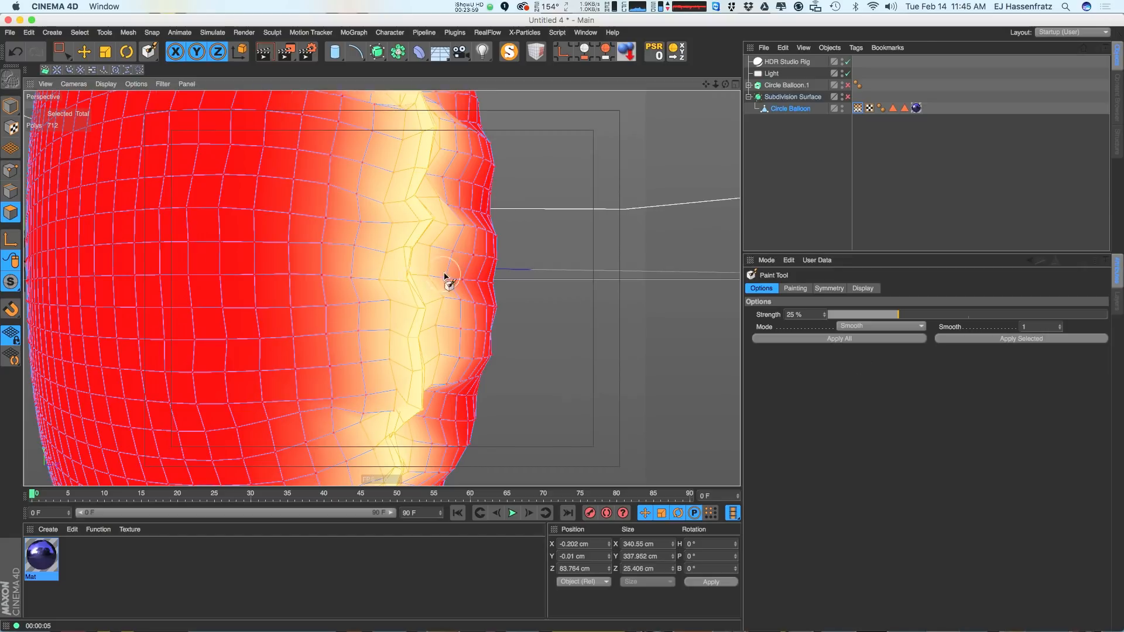
scroll(421, 286, down, 4)
scroll(428, 301, up, 4)
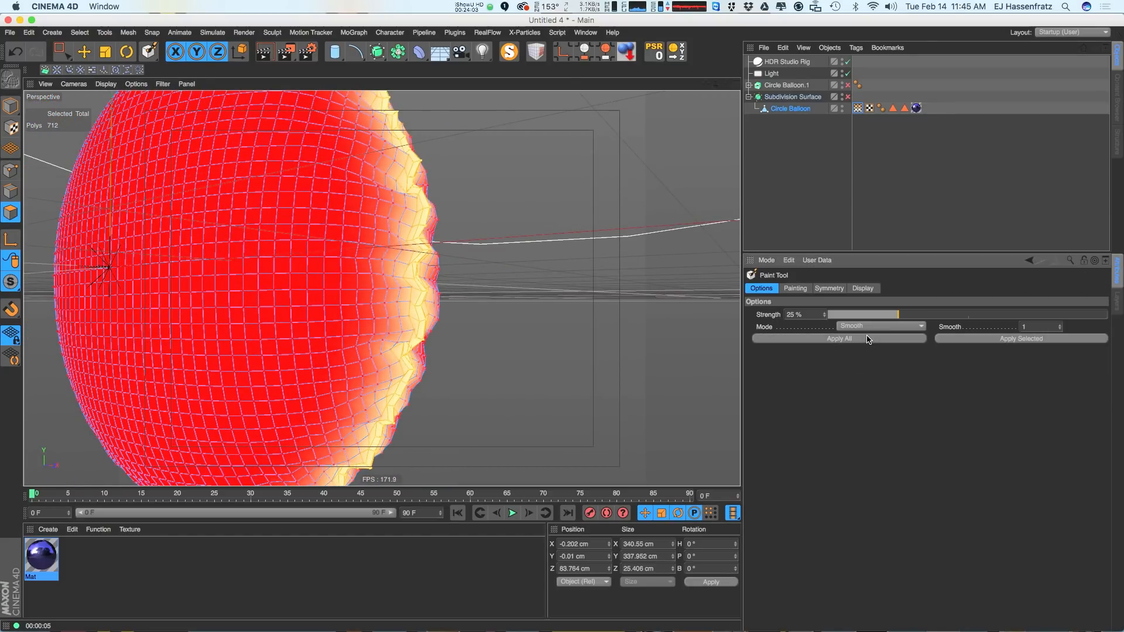
scroll(436, 291, down, 4)
alt+drag(436, 290, 497, 257)
click(857, 108)
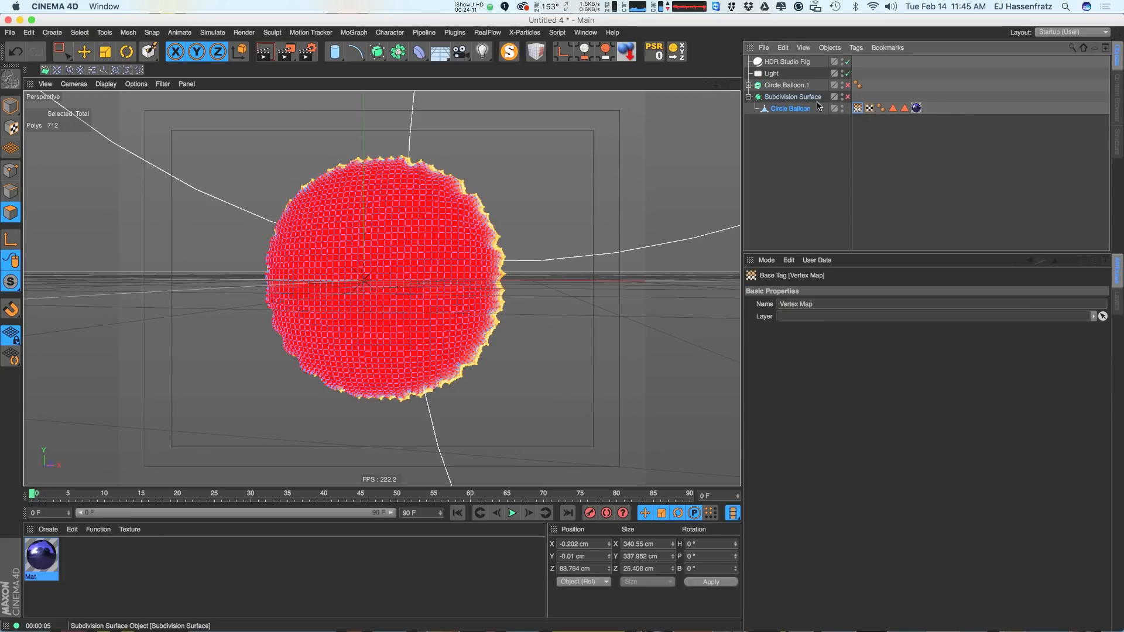
Enable the Bump channel of the Mat material and load a Noise shader as its texture
click(868, 245)
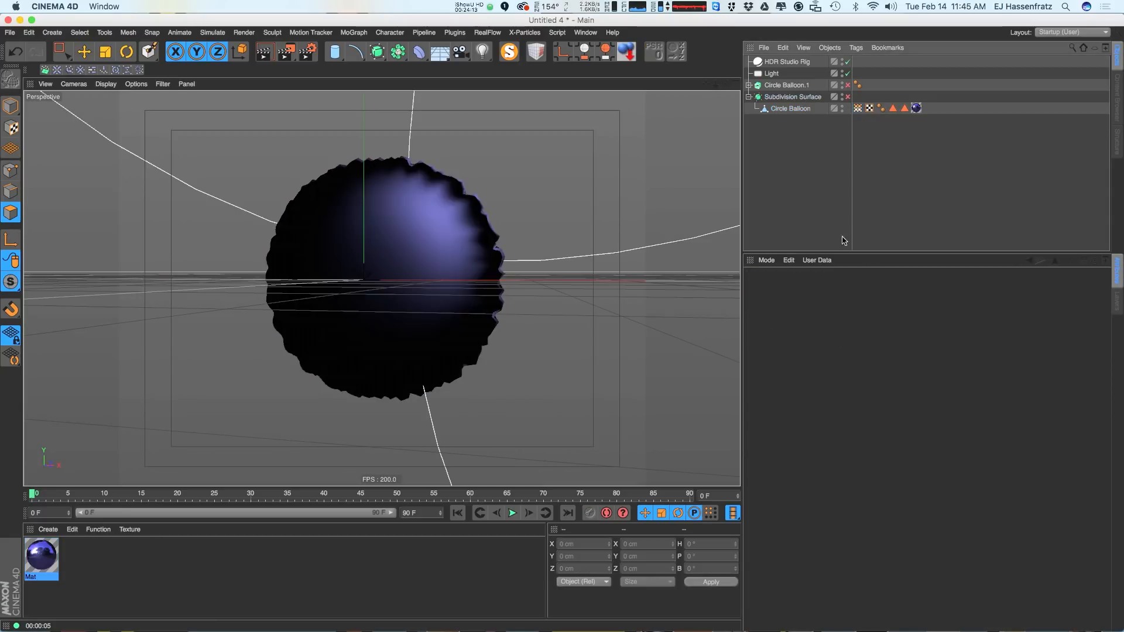
key(e)
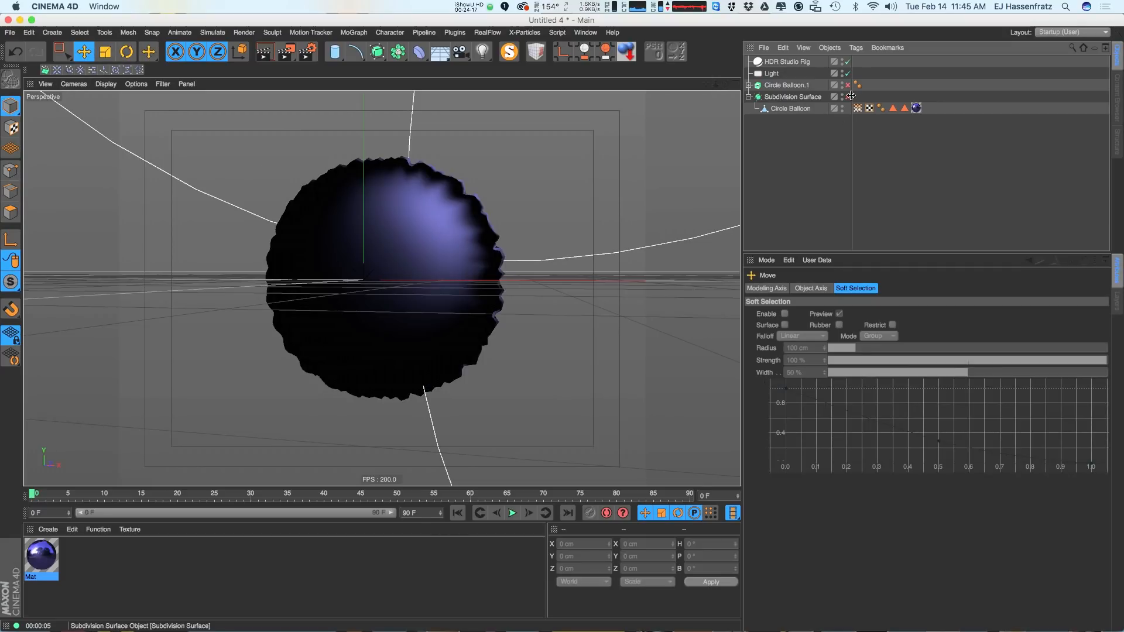
click(42, 563)
double_click(43, 563)
drag(359, 84, 772, 86)
click(639, 286)
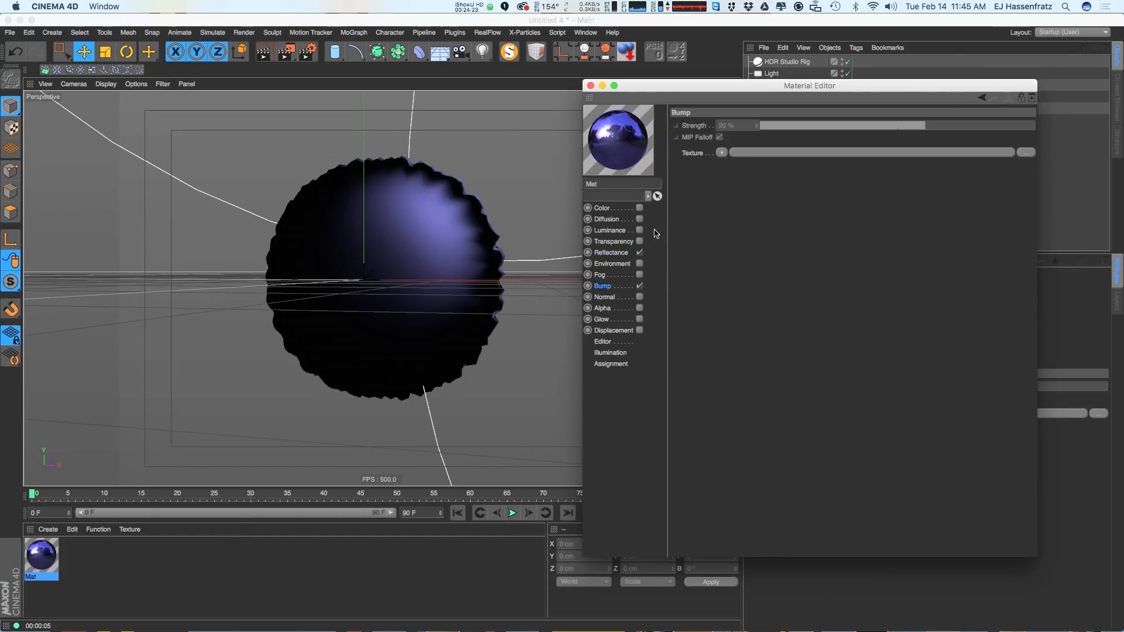
click(721, 152)
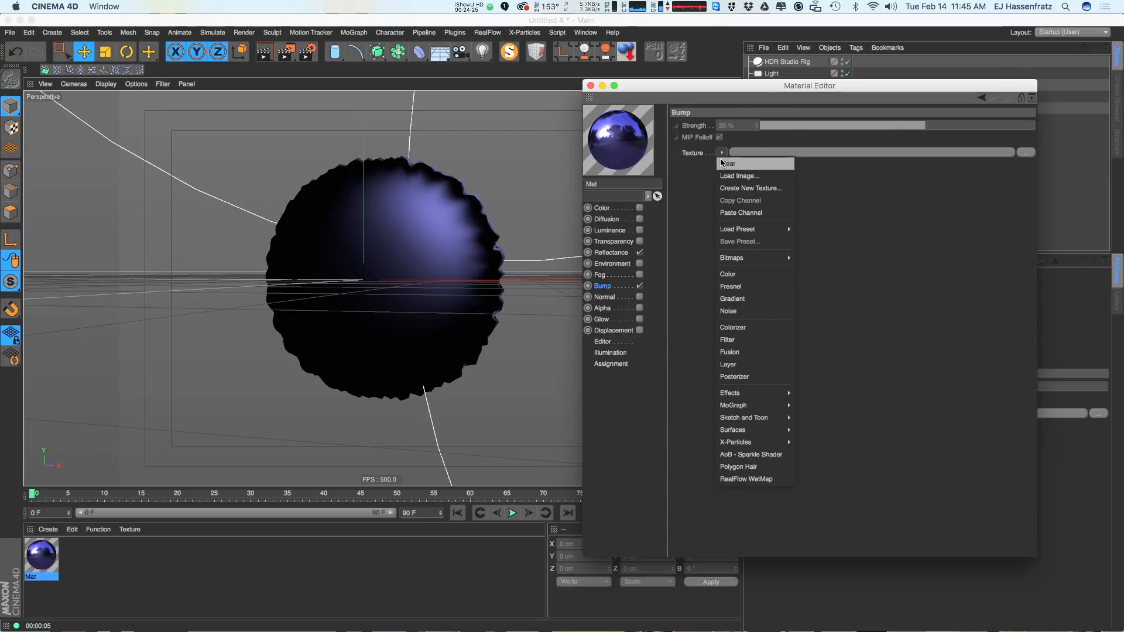
click(761, 311)
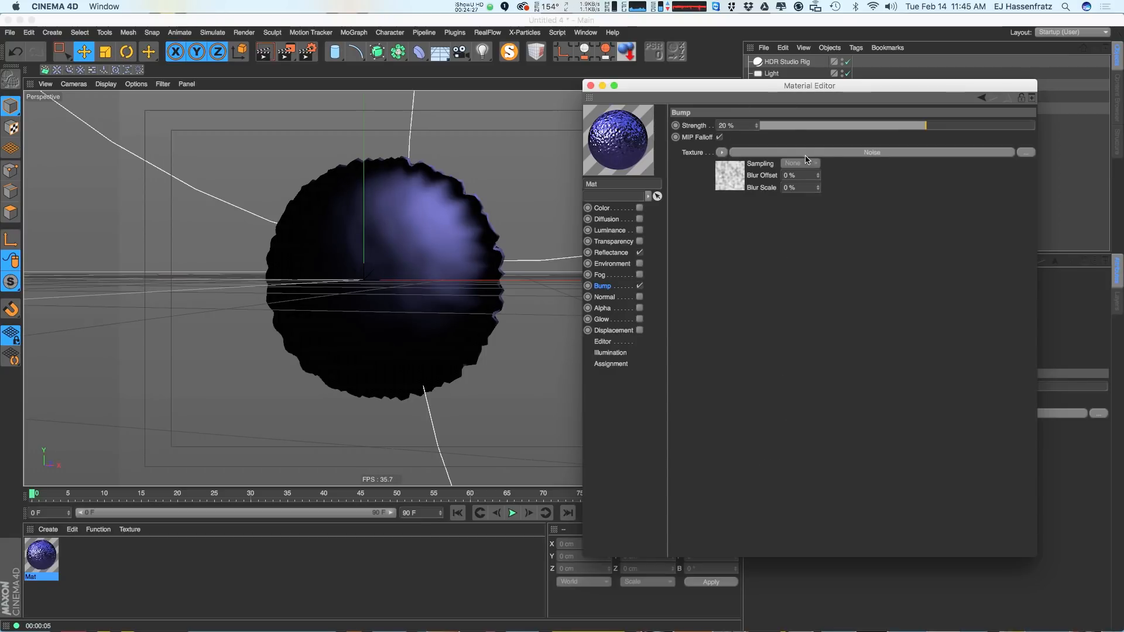
Set the bump noise's Global Scale to 51% and second Relative Scale value to 1521%, and change its noise type to Dents
click(825, 153)
drag(785, 282, 834, 254)
drag(834, 296, 834, 255)
drag(838, 297, 745, 184)
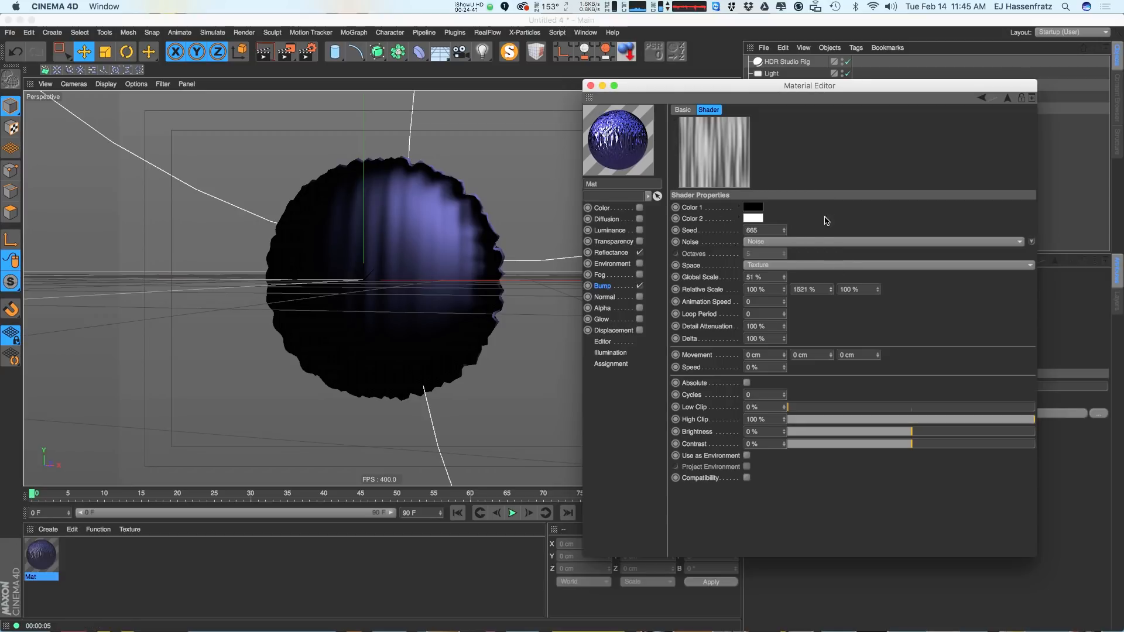
click(784, 242)
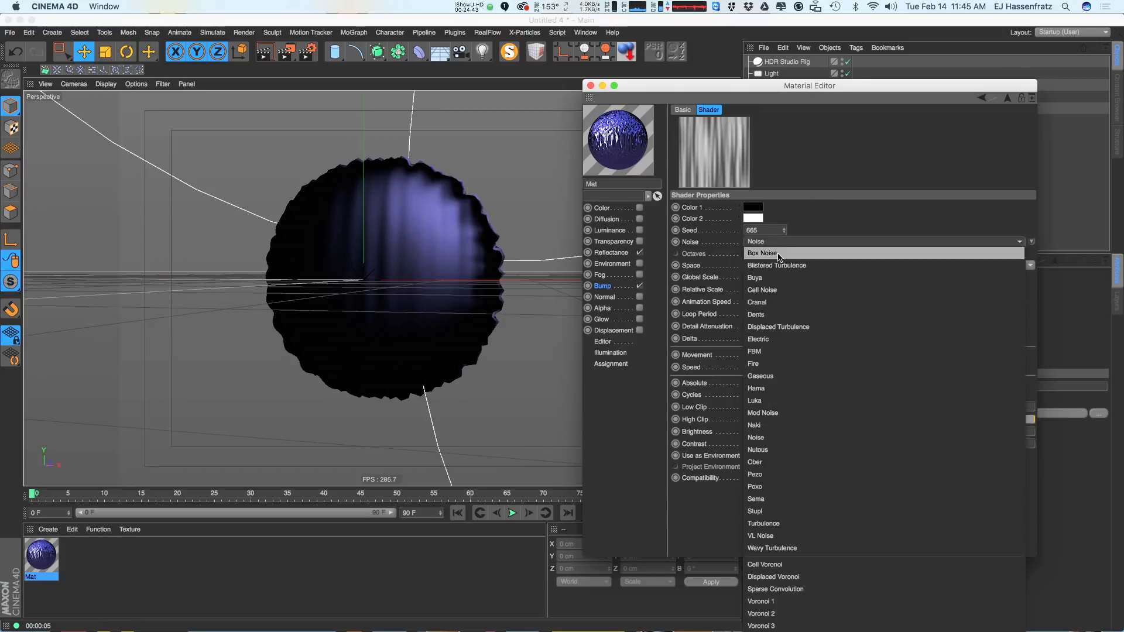
click(790, 317)
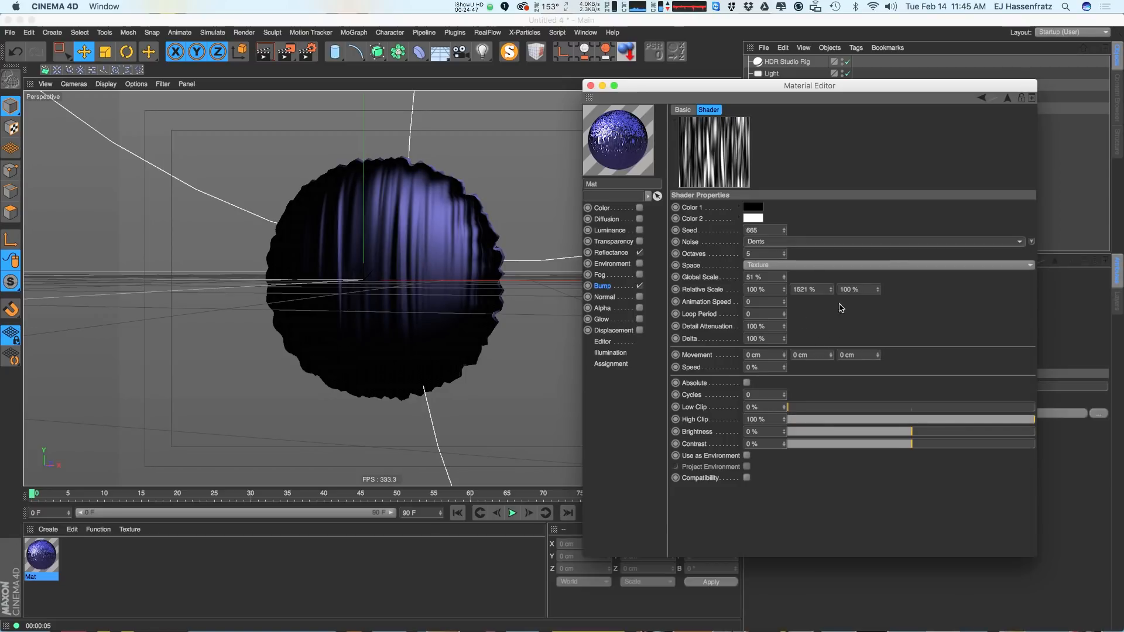
Render the balloon in the perspective view and start an Interactive Render Region around it to preview the bump
alt+drag(381, 288, 439, 270)
key(super+r)
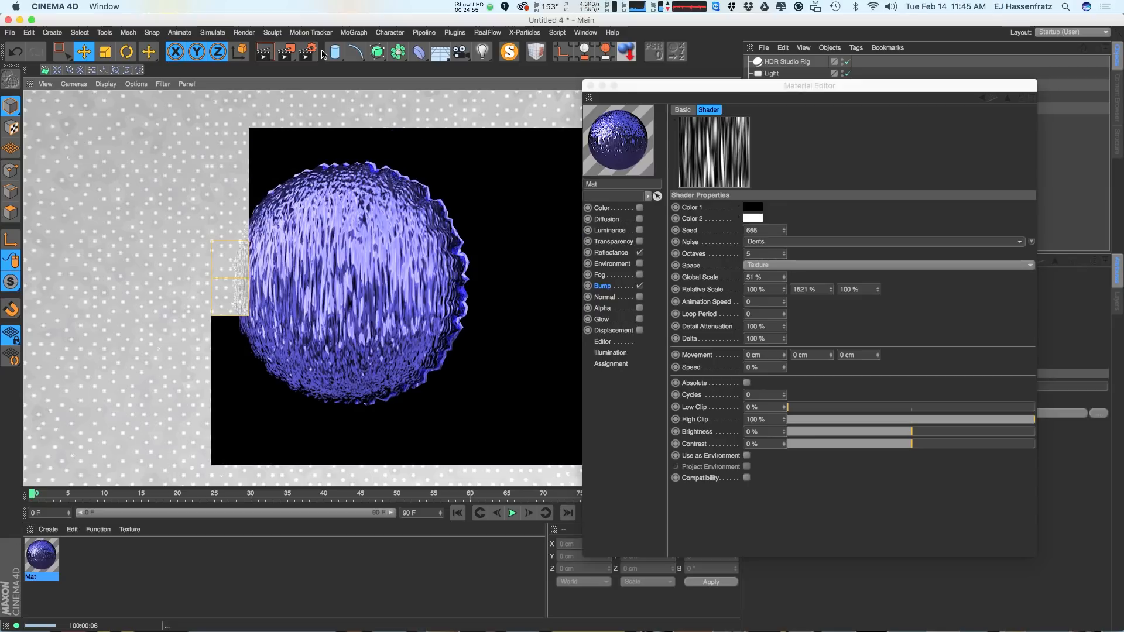
click(307, 52)
click(447, 392)
click(449, 257)
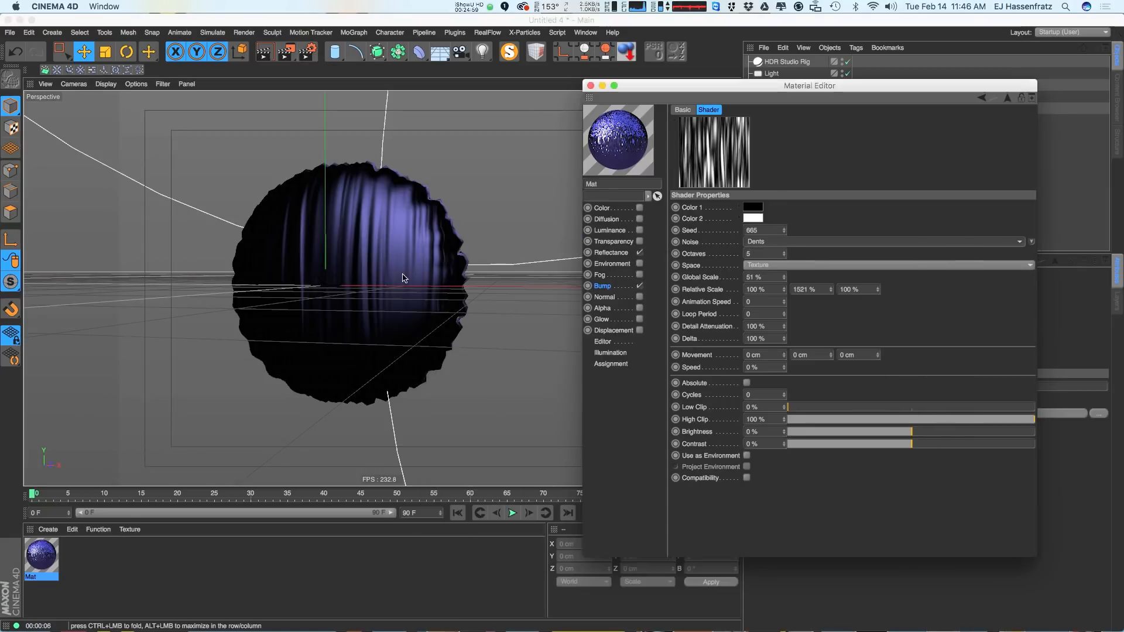
alt+right_drag(402, 278, 424, 272)
alt+middle_drag(439, 269, 431, 271)
key(alt+r)
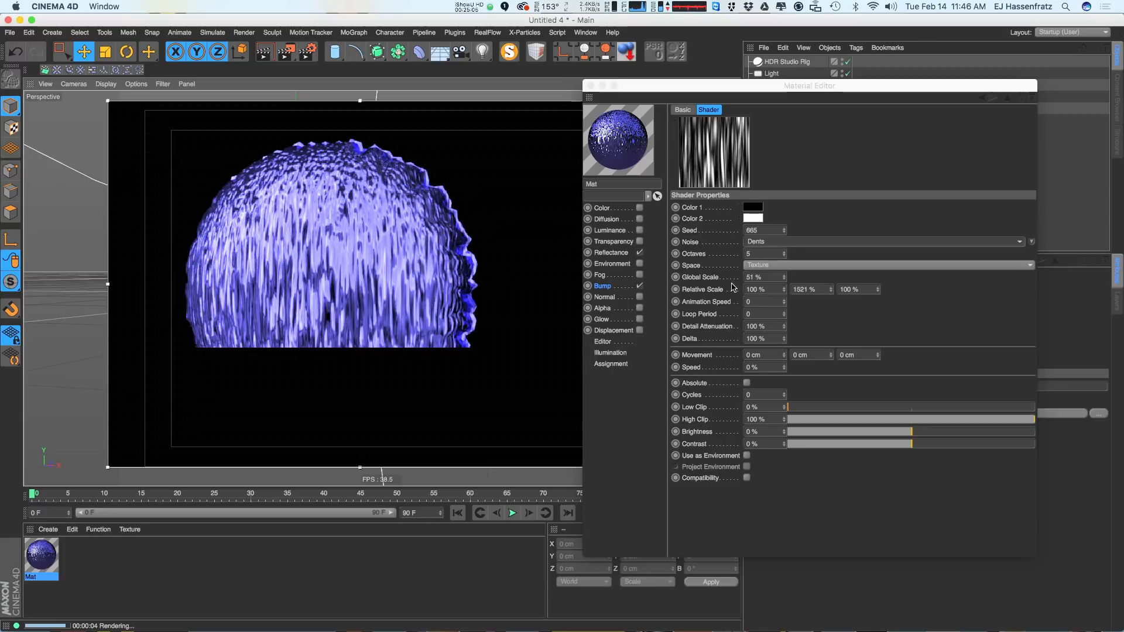
Change the bump noise's Space to UV (2D) and set its Global Scale to 41%
click(696, 266)
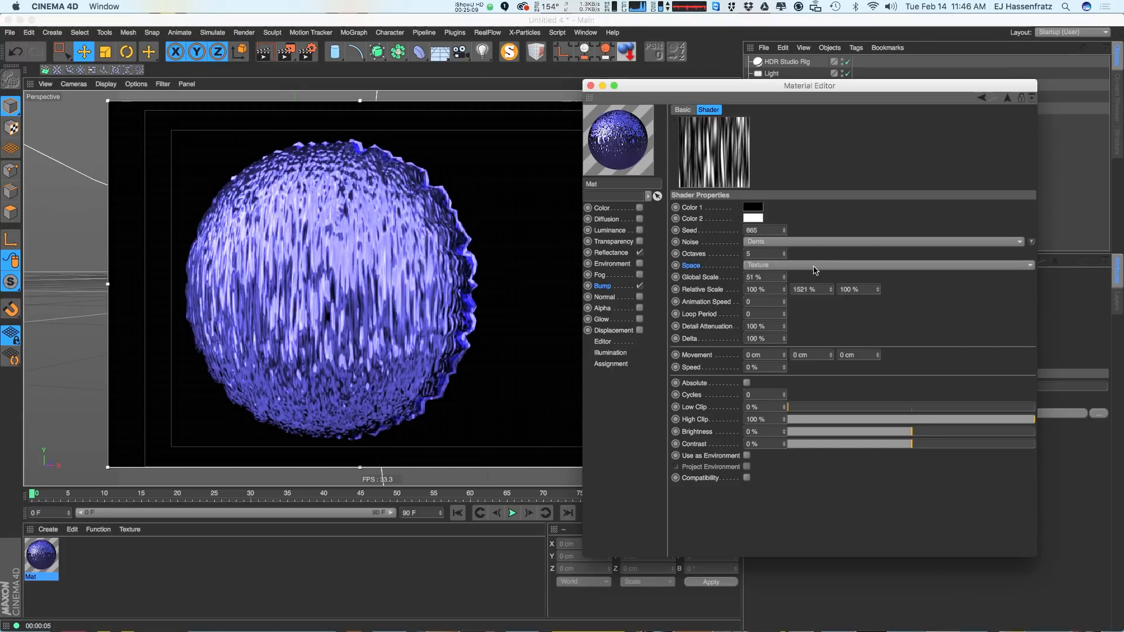
click(822, 266)
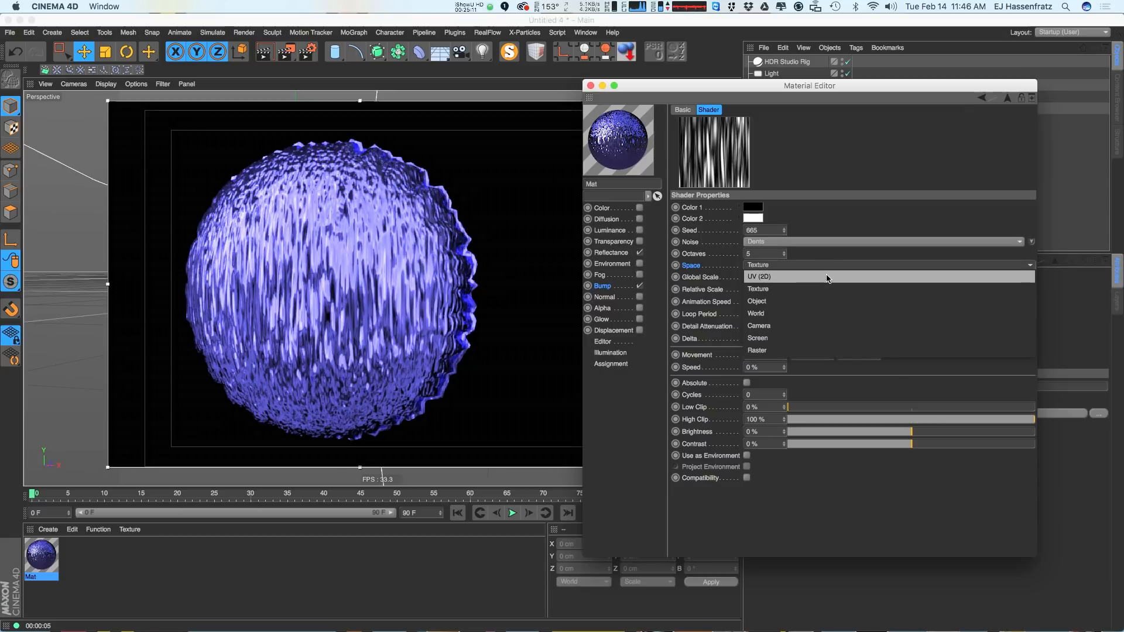
click(828, 279)
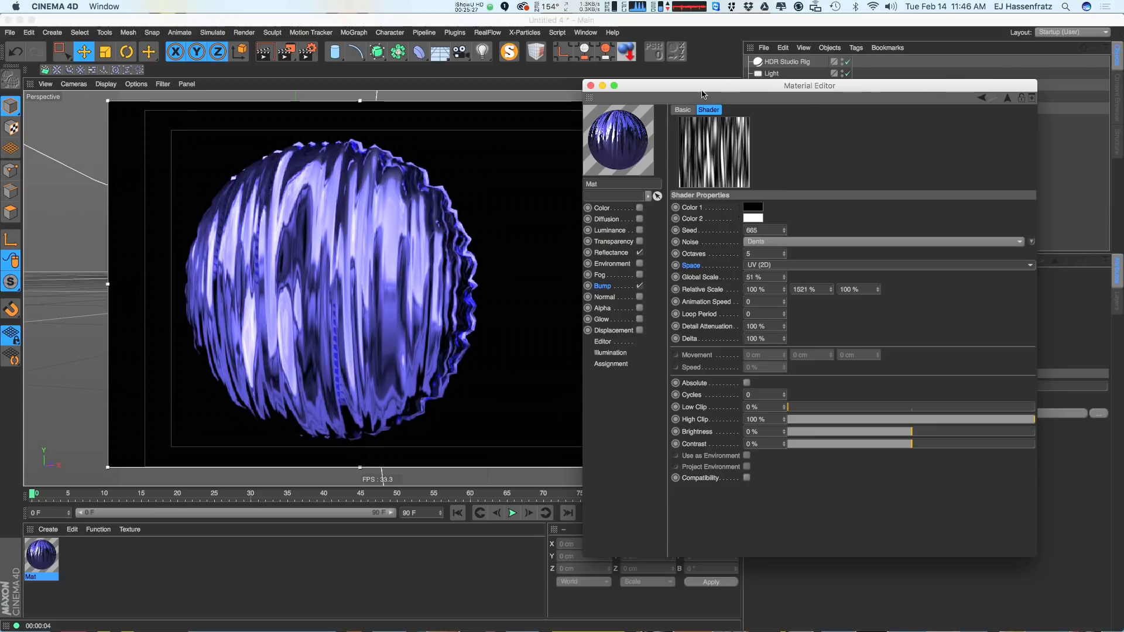
drag(596, 89, 594, 90)
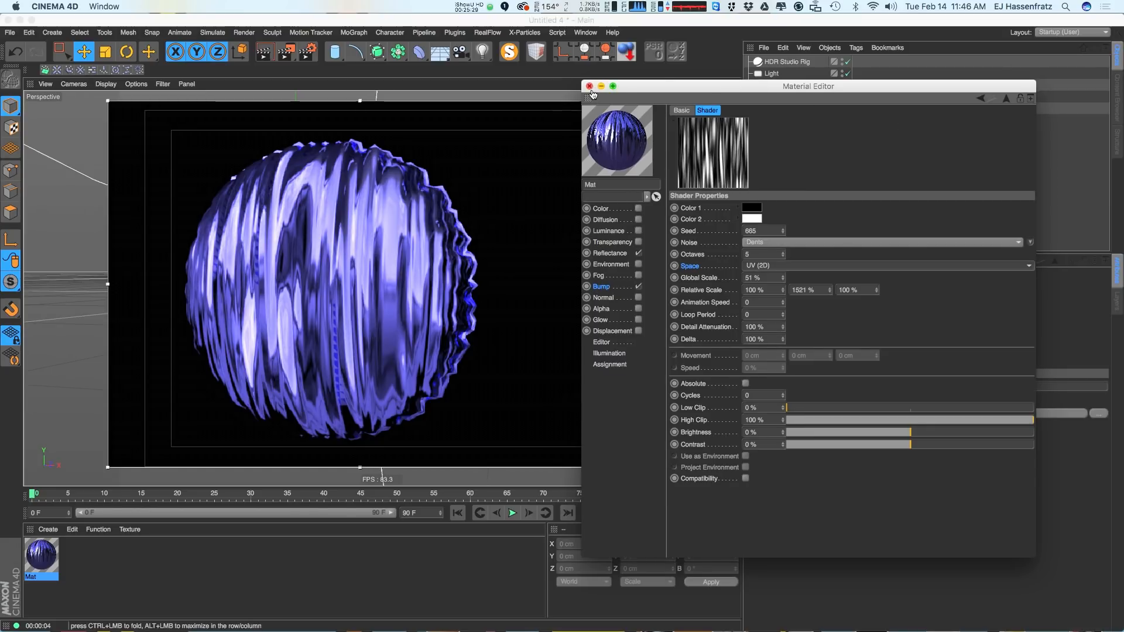
drag(783, 277, 784, 280)
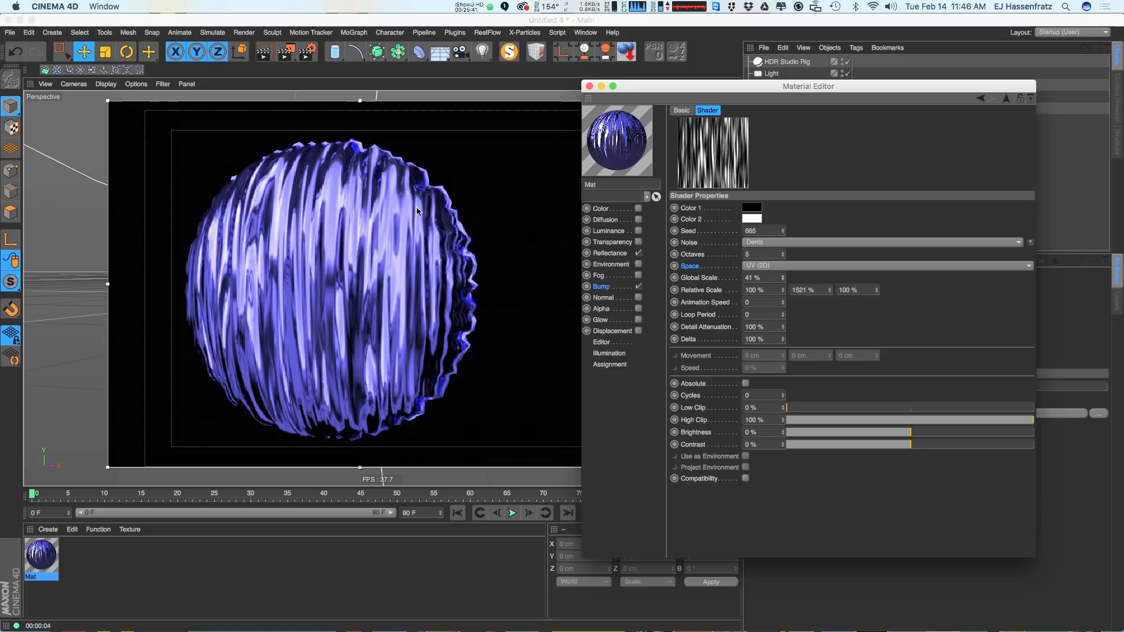
Examine the rendered bump streaks on the balloon's front and side edge, and close the Material Editor
alt+drag(443, 279, 374, 227)
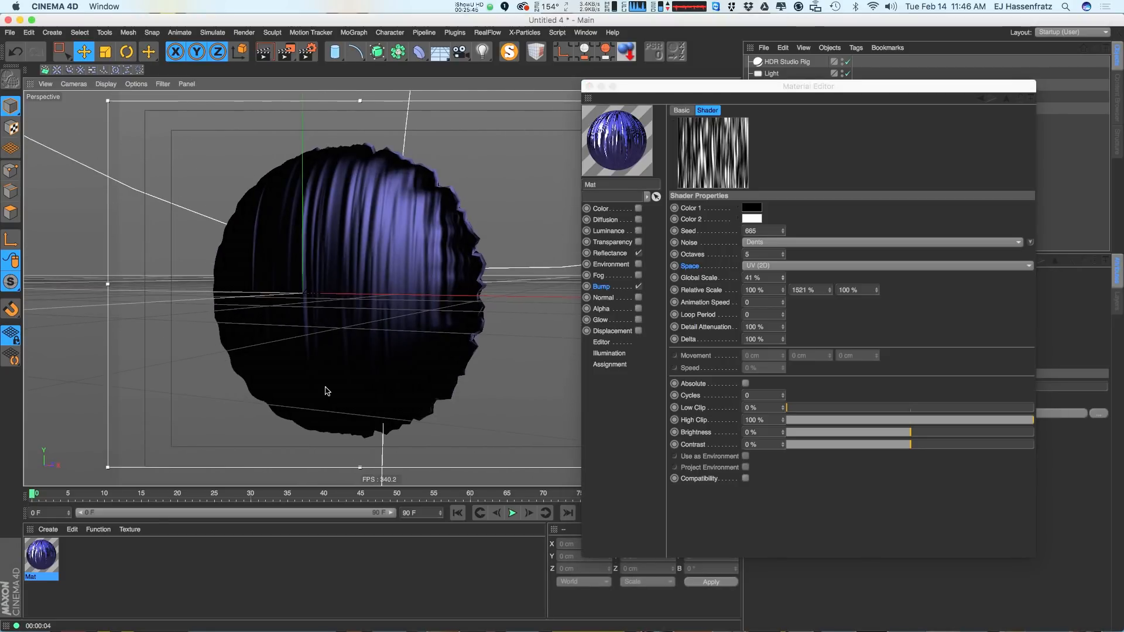
key(ctrl+r)
alt+drag(499, 271, 350, 266)
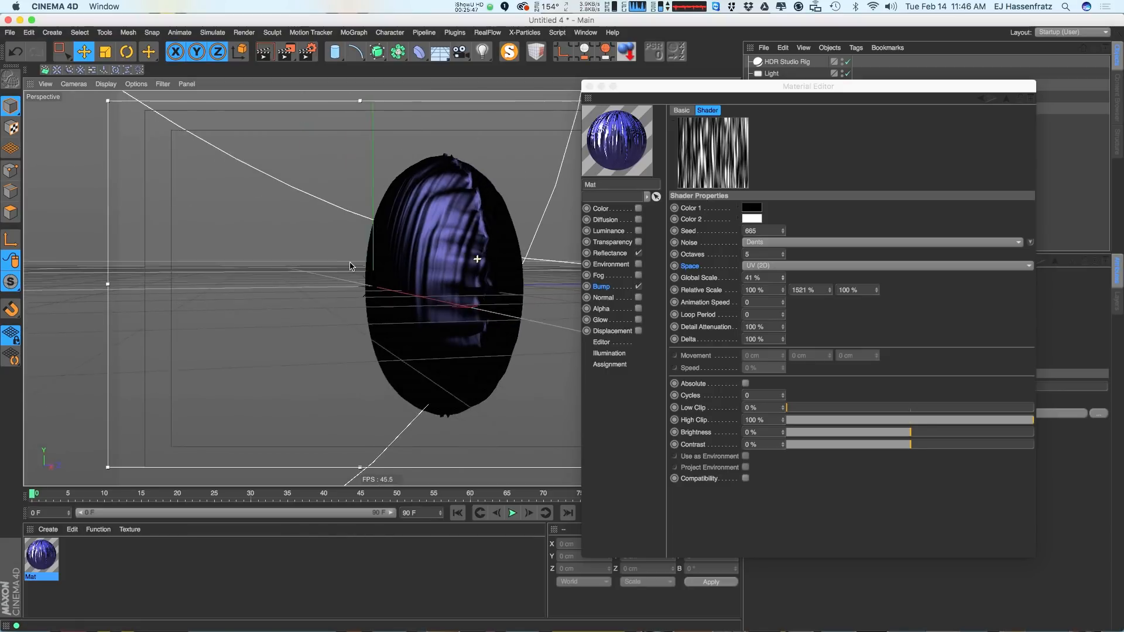
key(ctrl+r)
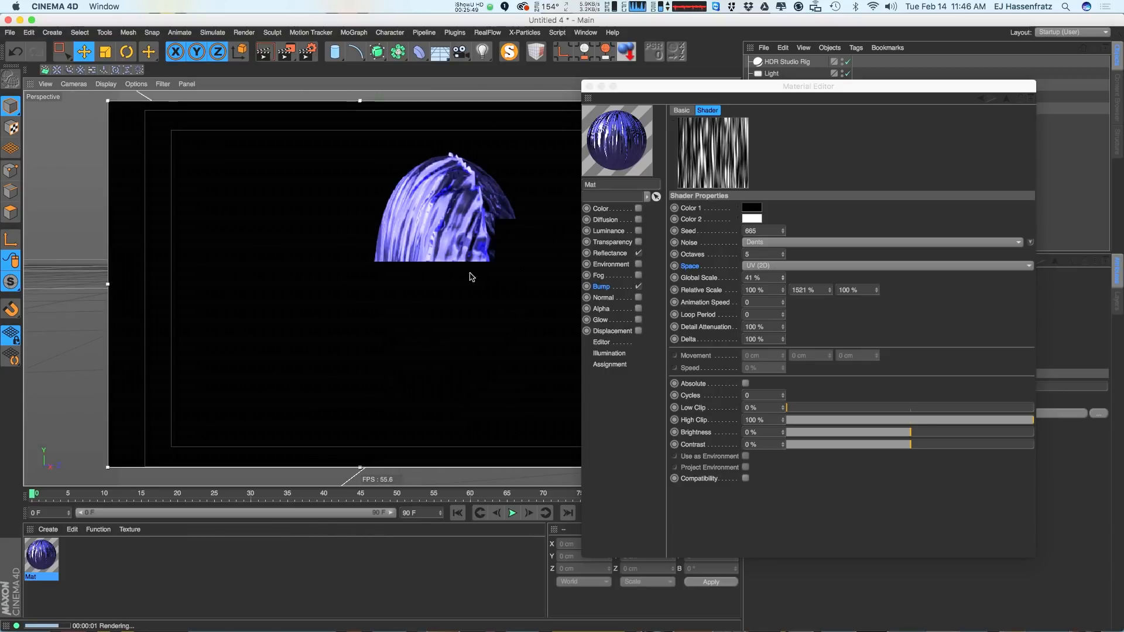
alt+drag(474, 318, 615, 304)
key(ctrl+r)
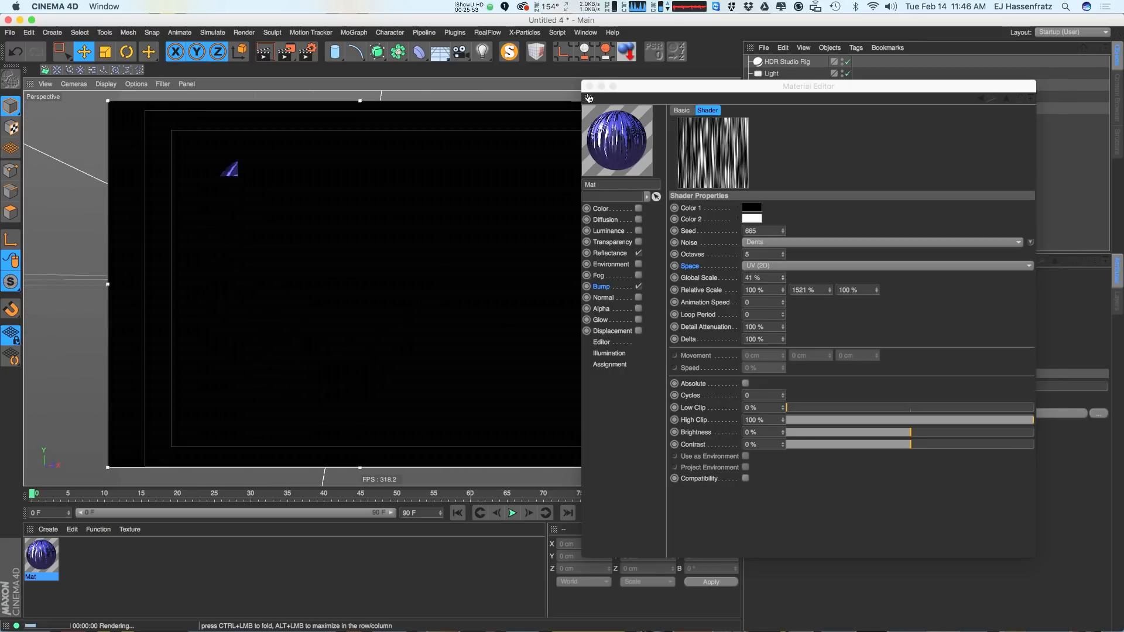
click(590, 86)
Change the Circle Balloon texture tag's projection to Spherical
click(916, 109)
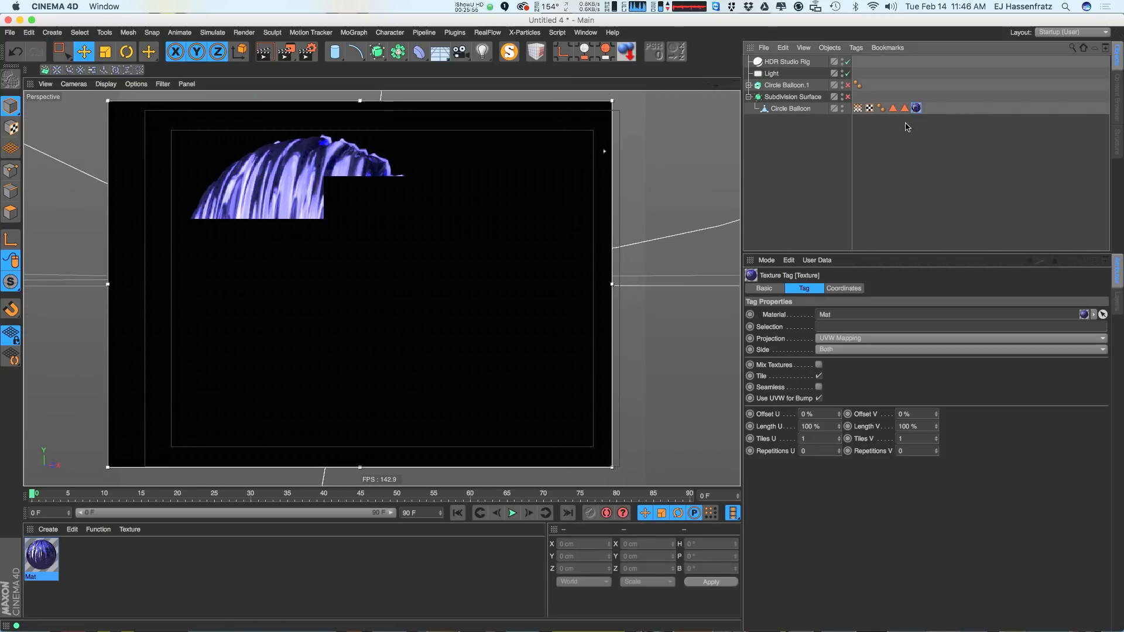
click(796, 108)
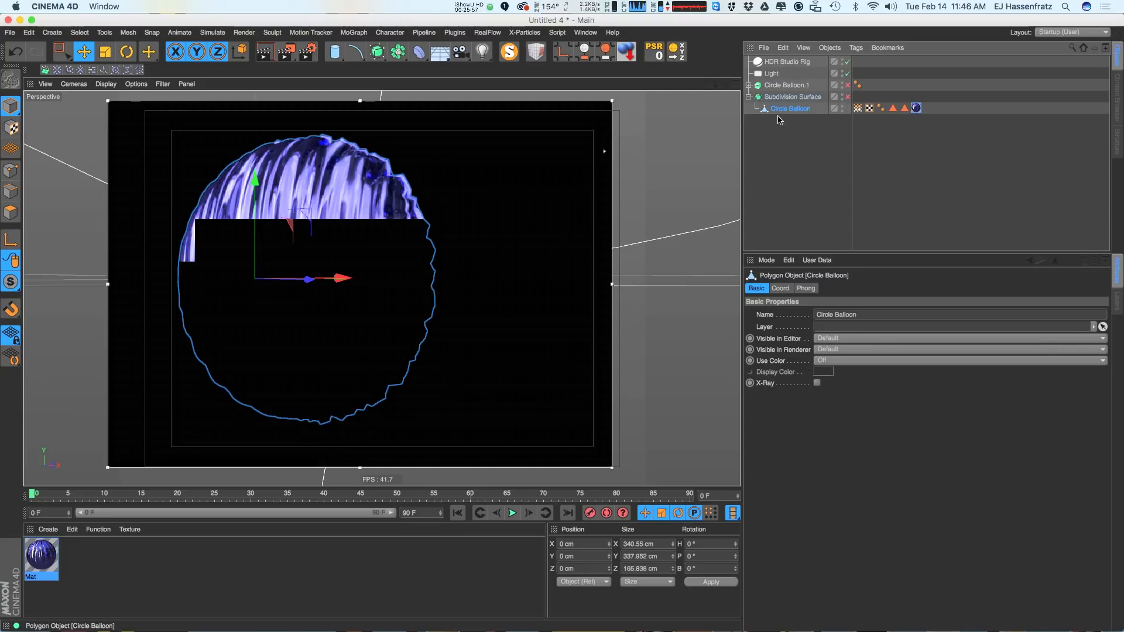
click(916, 108)
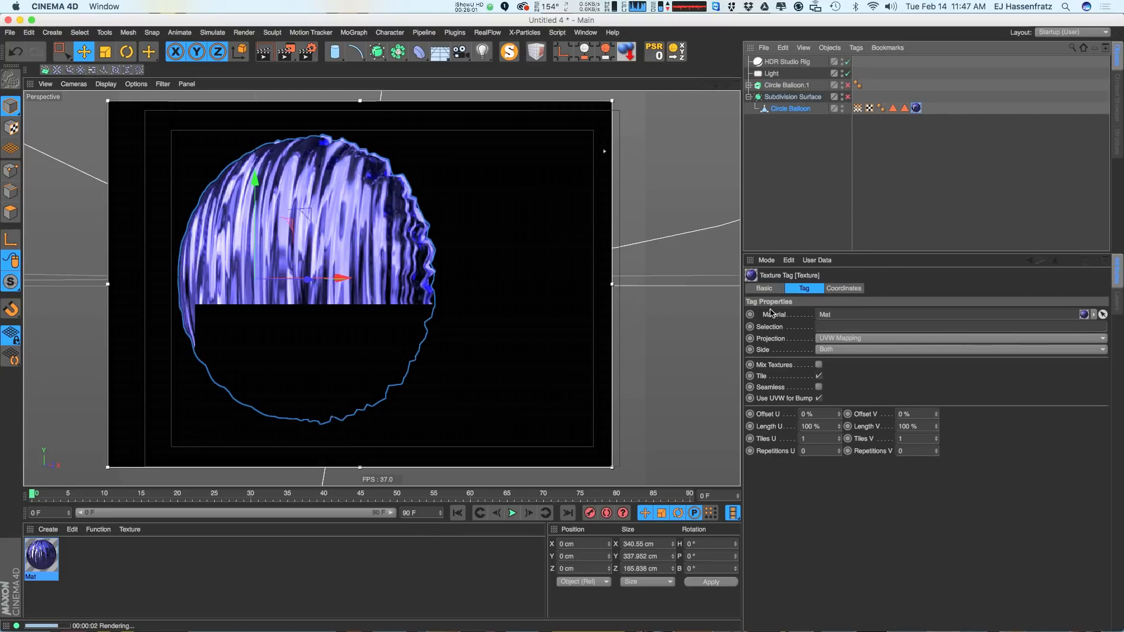
click(856, 339)
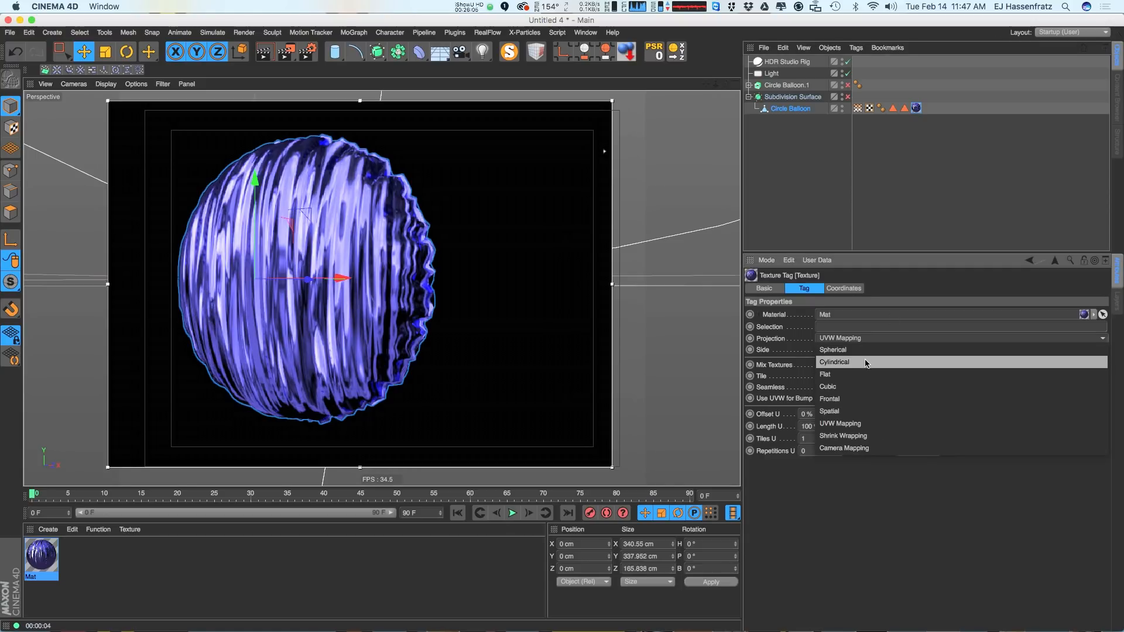
click(882, 350)
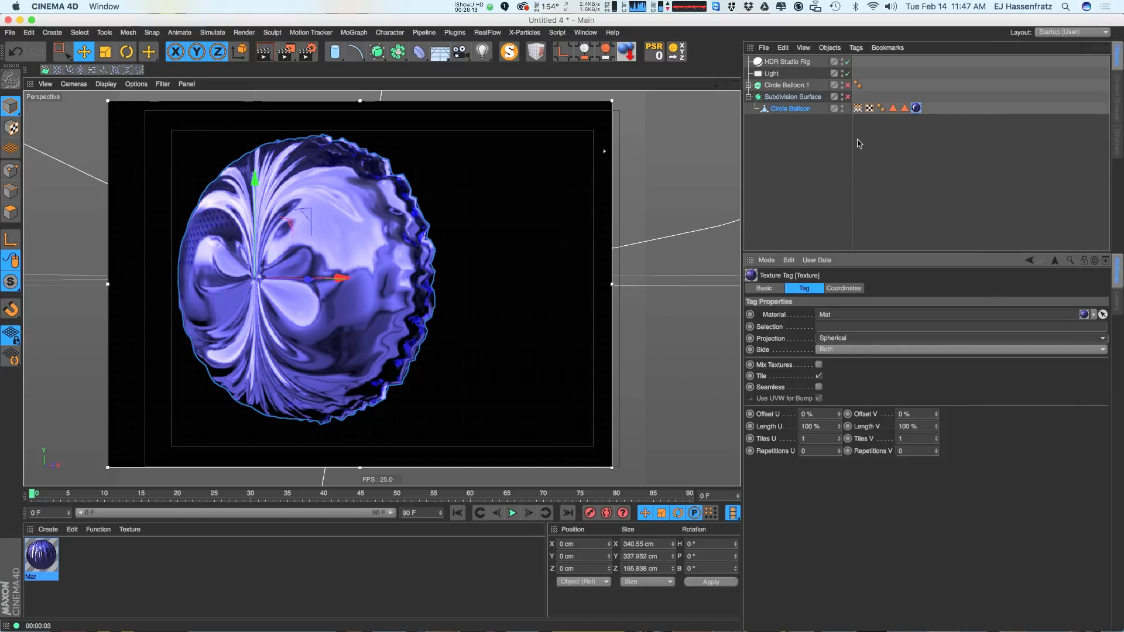
alt+middle_drag(501, 225, 552, 229)
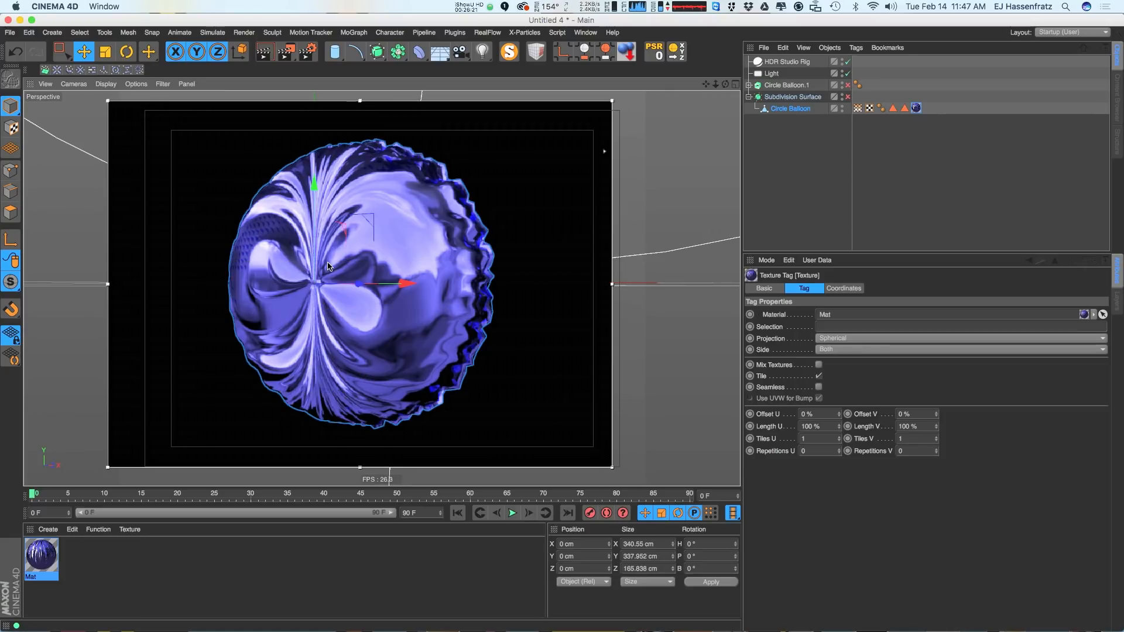
key(r)
drag(299, 292, 299, 306)
key(super+z)
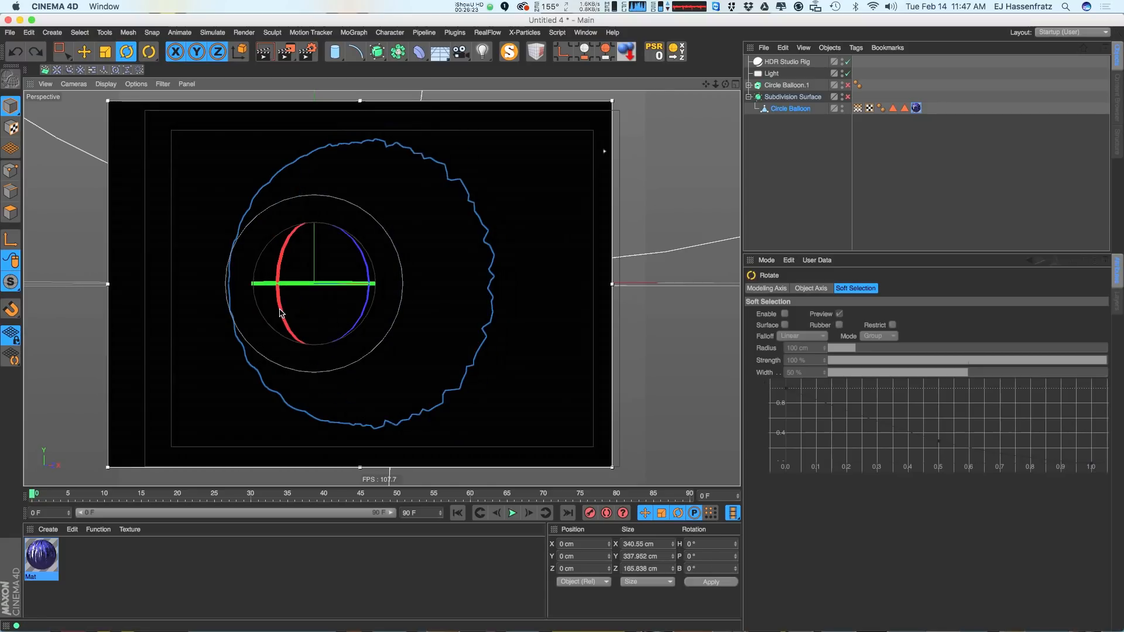
Select the Circle Balloon's texture tag and switch to Texture mode with axis editing enabled
click(914, 109)
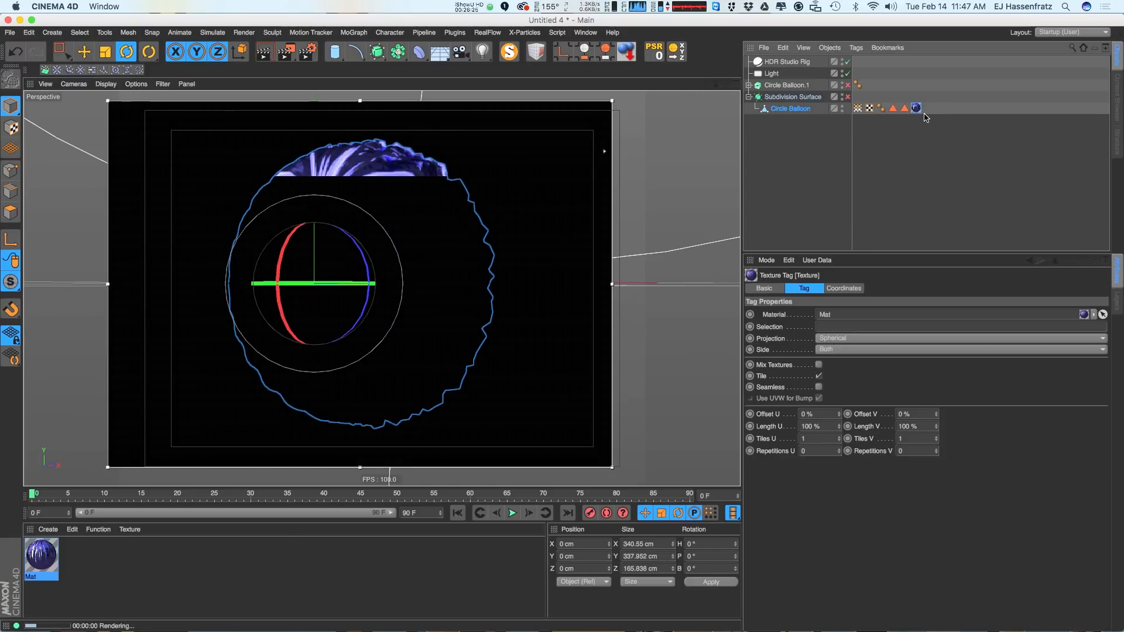
key(e)
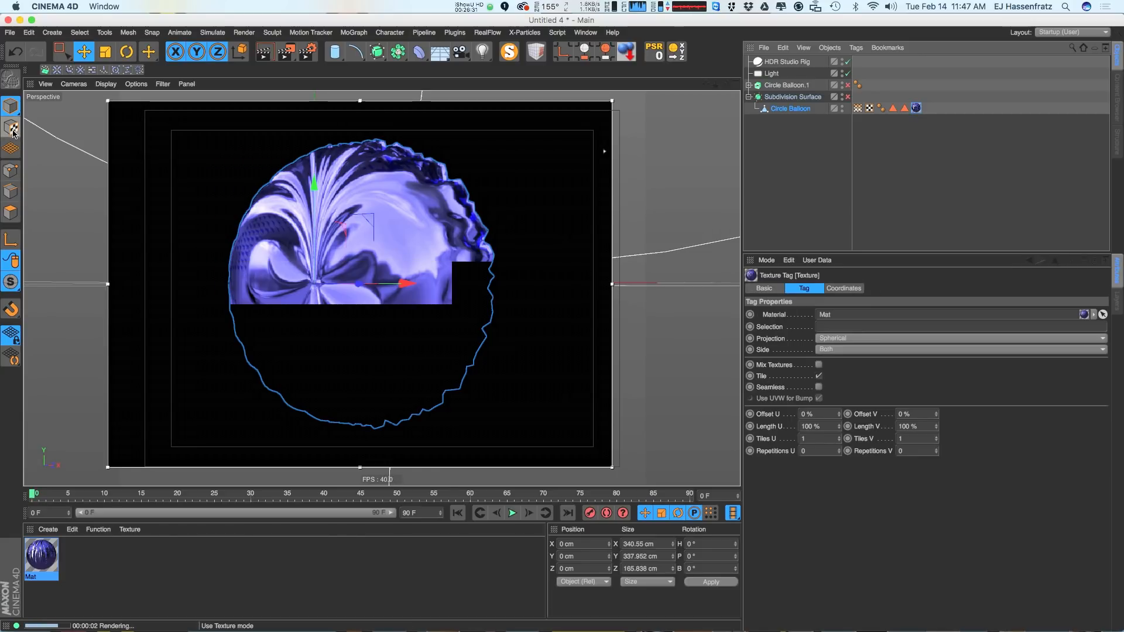
click(12, 131)
mouse_move(384, 260)
alt+mouse_down()
mouse_move(213, 282)
mouse_move(402, 266)
alt+mouse_up()
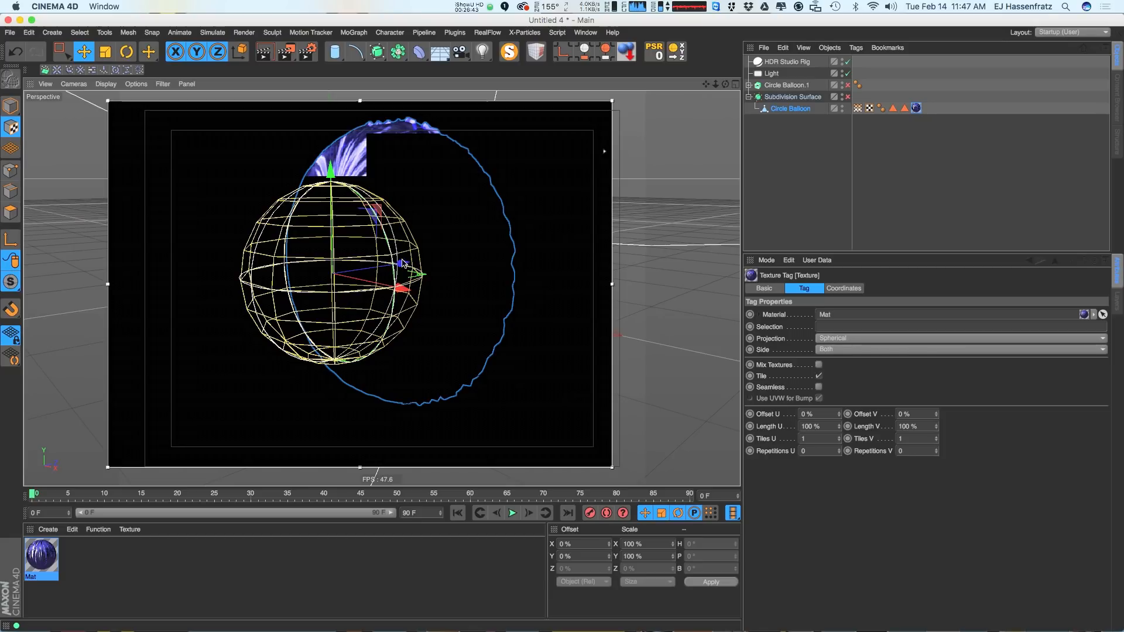
alt+drag(413, 233, 388, 275)
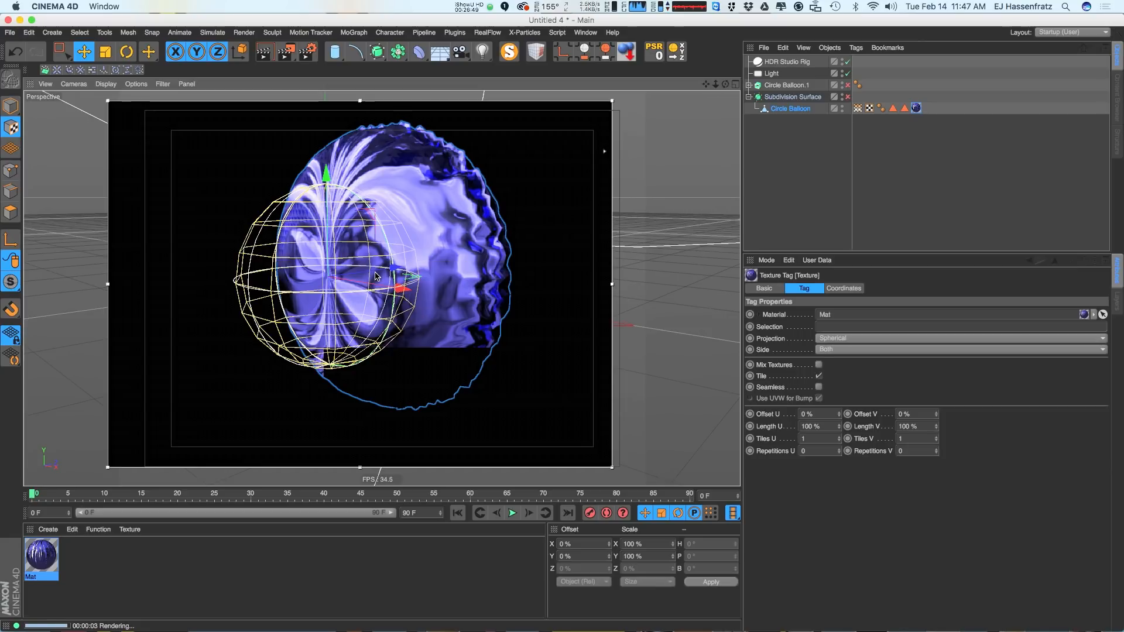
click(12, 241)
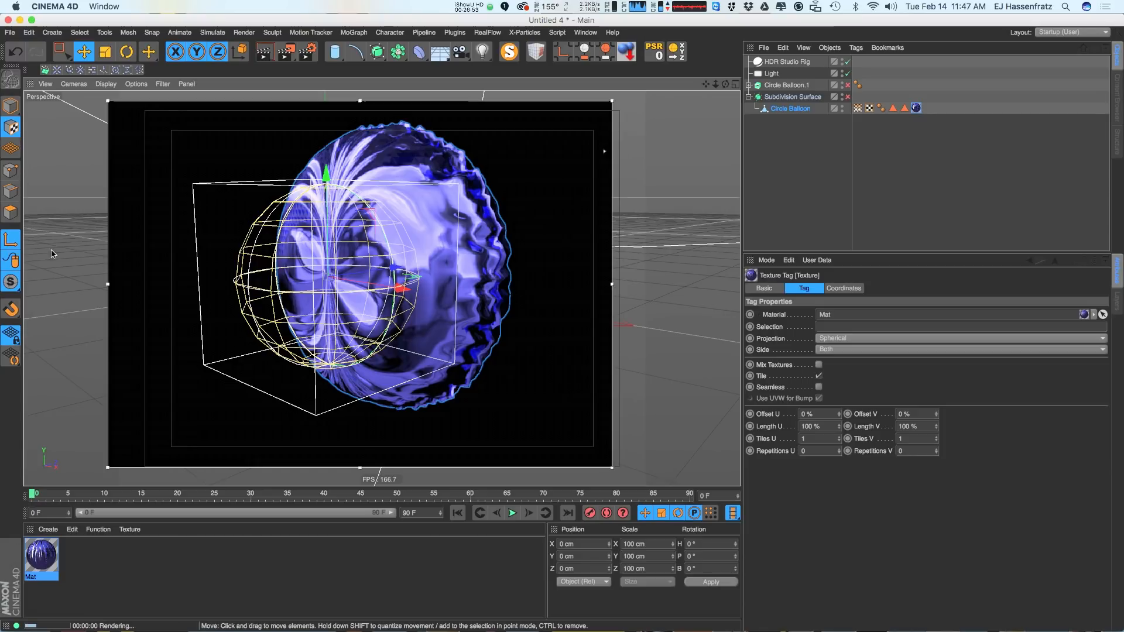
Move the spherical texture projection along its Z axis to about 85.6 cm, towards the middle of the balloon
drag(391, 272, 445, 244)
alt+drag(445, 244, 318, 248)
alt+middle_drag(318, 248, 155, 252)
drag(409, 276, 419, 277)
alt+drag(346, 260, 208, 313)
Try scaling the texture projection sphere along its X and Z axes, undoing each stretch
key(t)
mouse_move(462, 276)
mouse_down()
mouse_move(629, 288)
mouse_move(512, 258)
mouse_up()
key(super+z)
key(t)
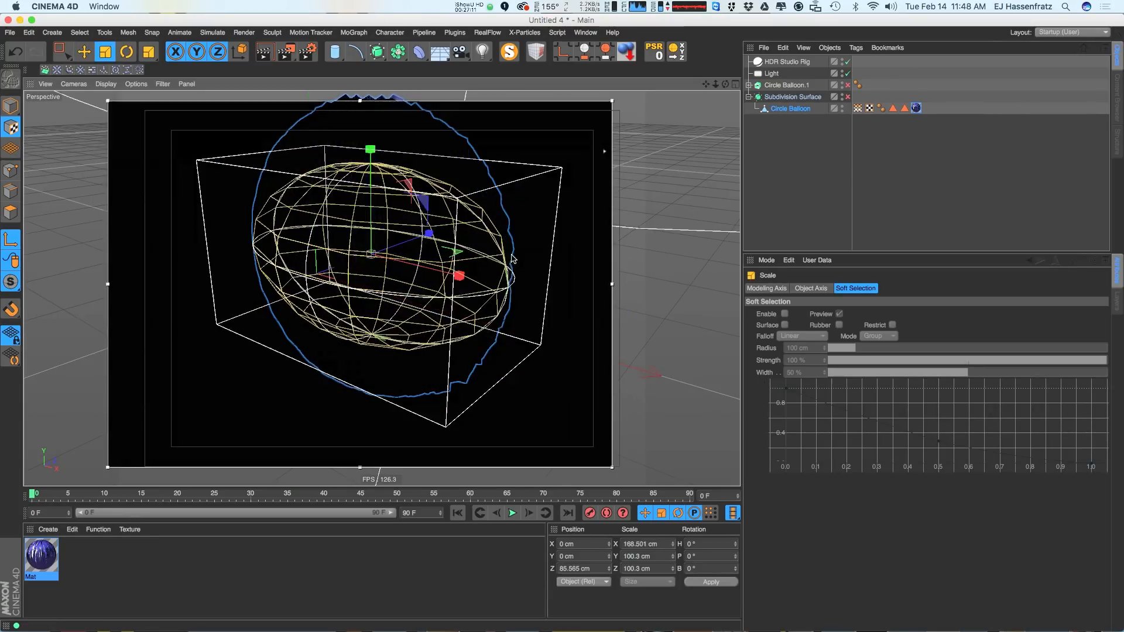
drag(431, 234, 496, 240)
key(super+z)
Rotate the spherical texture projection to a pitch of 90° so its pole faces the balloon's front, and render the preview
key(super+r)
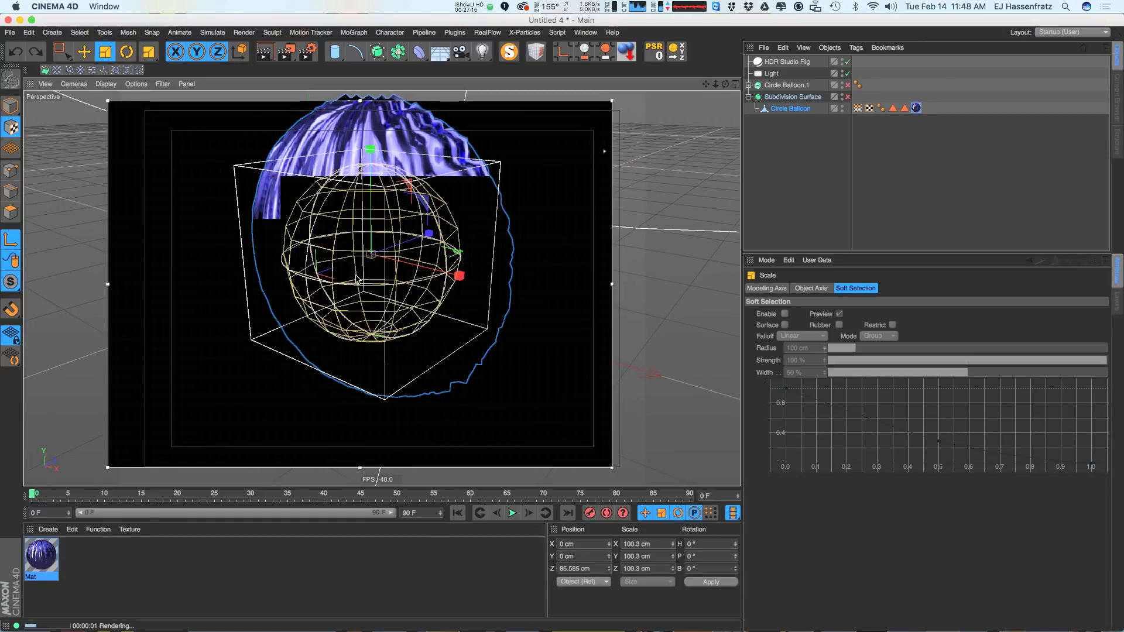
key(r)
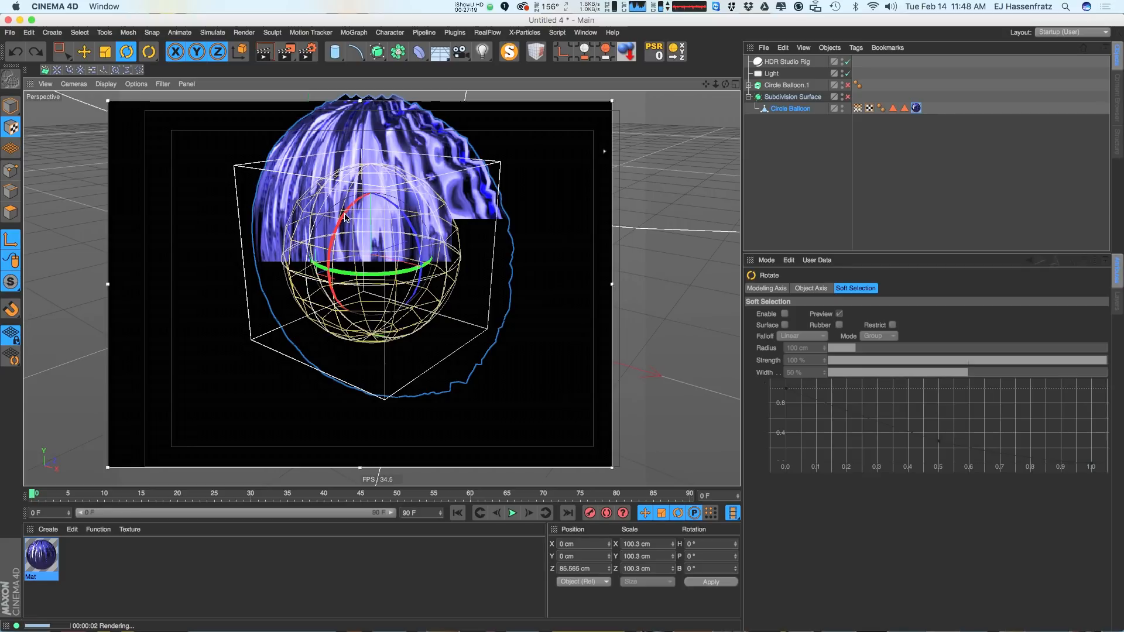
drag(345, 217, 340, 317)
key(e)
alt+drag(466, 247, 502, 231)
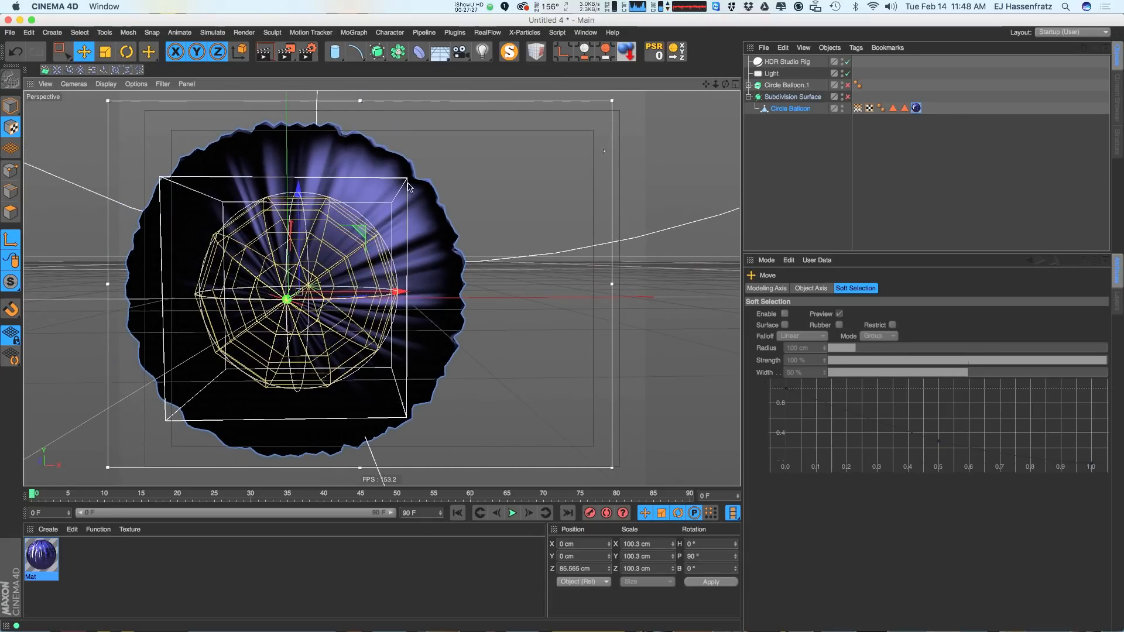
key(super+r)
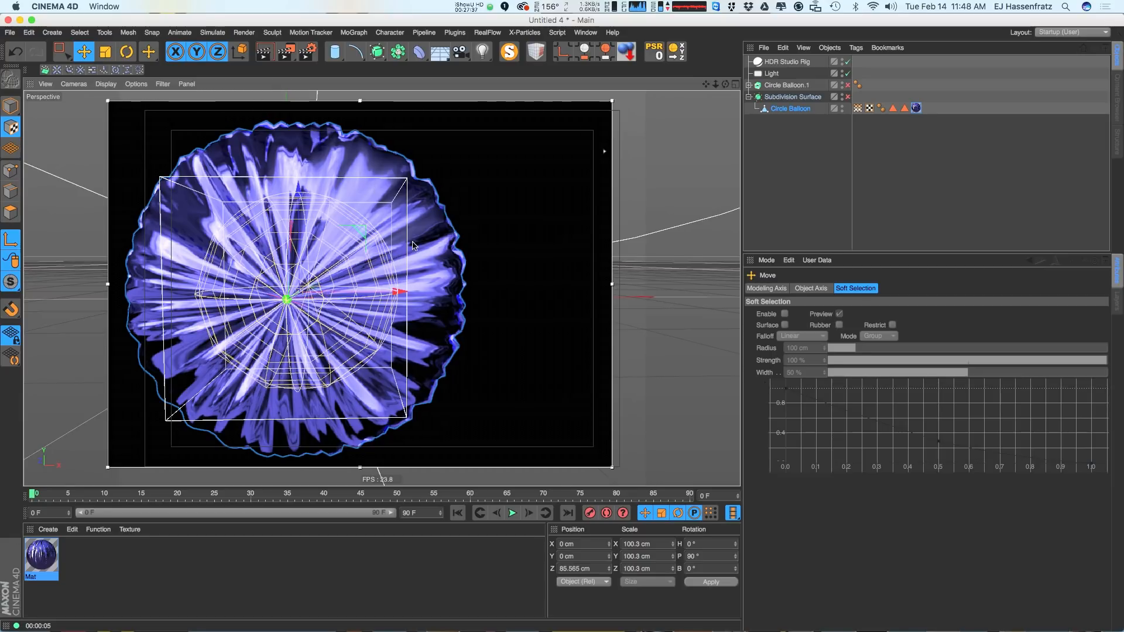
alt+drag(367, 275, 401, 265)
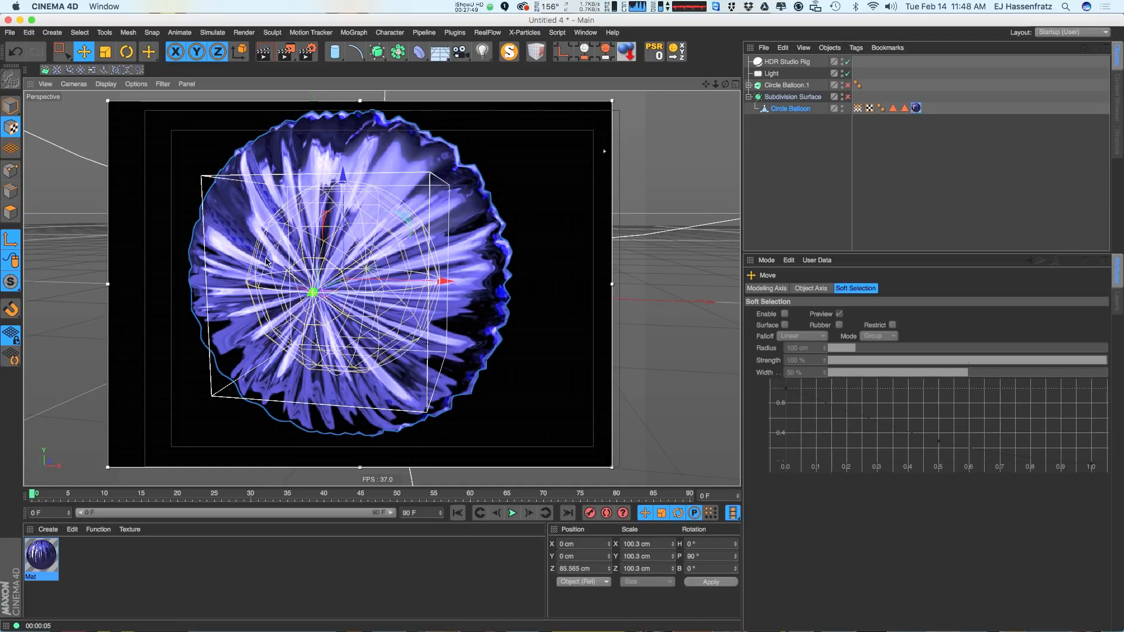
Scale the texture projection uniformly to about 98.9 cm and rotate it to heading 90°, pitch about 145.2° and bank -90°
key(t)
drag(444, 281, 451, 282)
key(super+z)
drag(344, 176, 351, 230)
key(super+z)
drag(391, 279, 374, 299)
key(r)
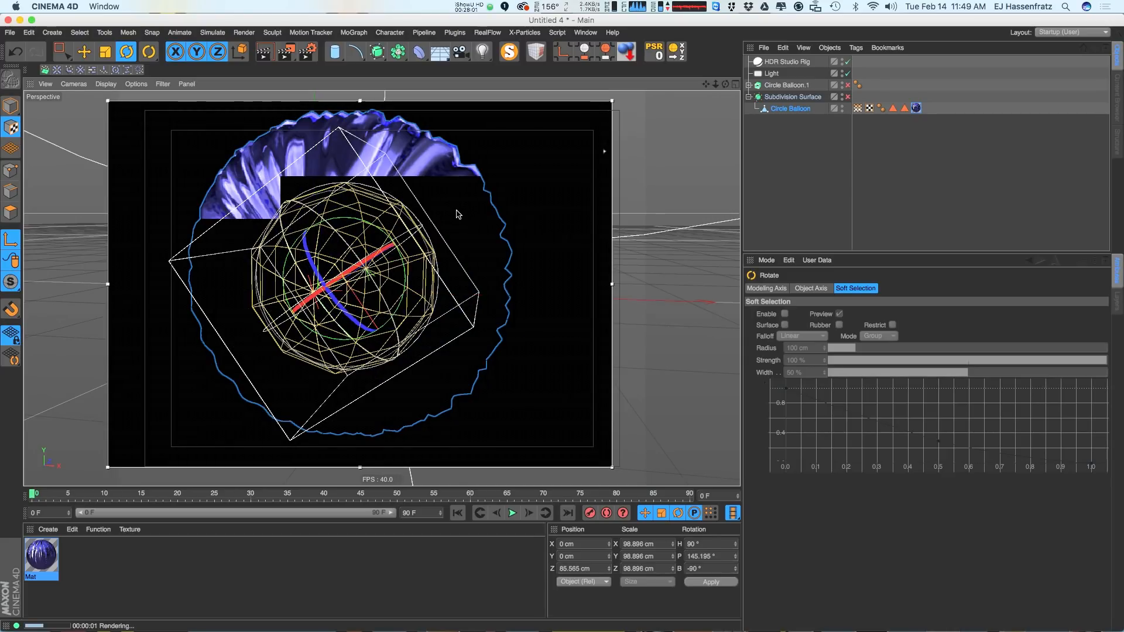
key(e)
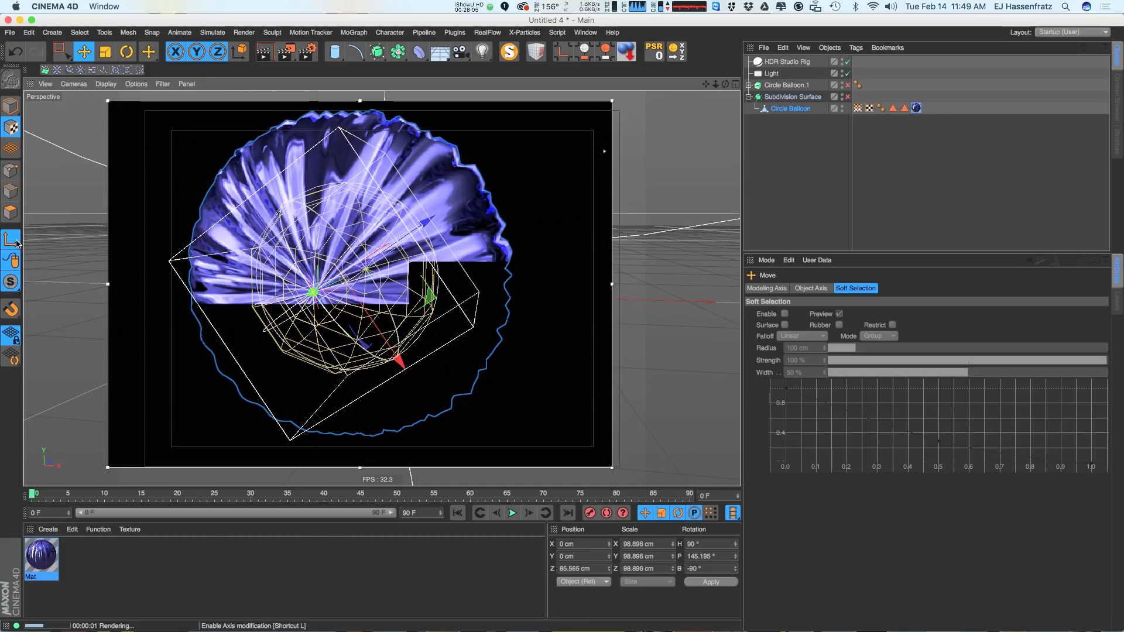
Turn off axis modification, return to Model mode and deselect the Circle Balloon
click(10, 239)
click(10, 106)
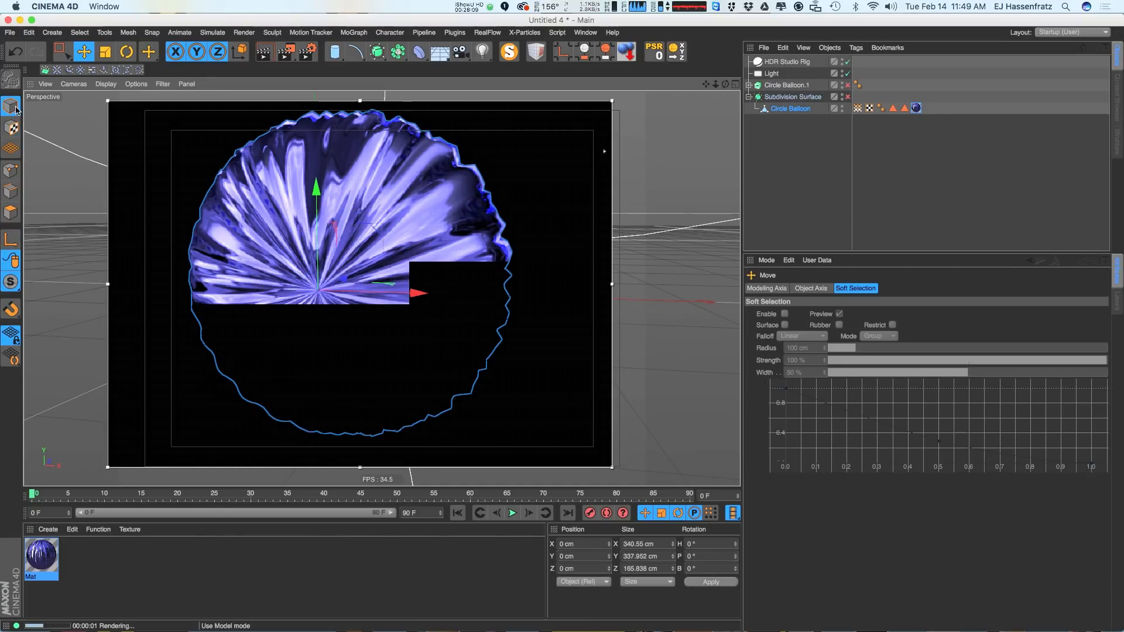
click(747, 159)
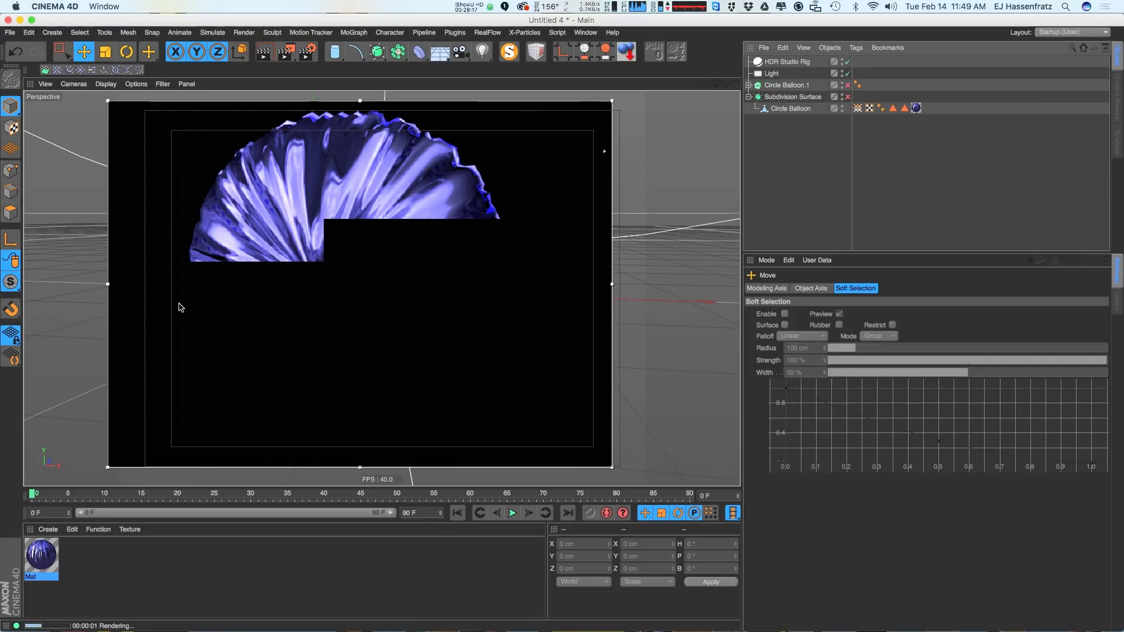
Display the Circle Balloon's vertex map weights and restart the preview render
double_click(857, 109)
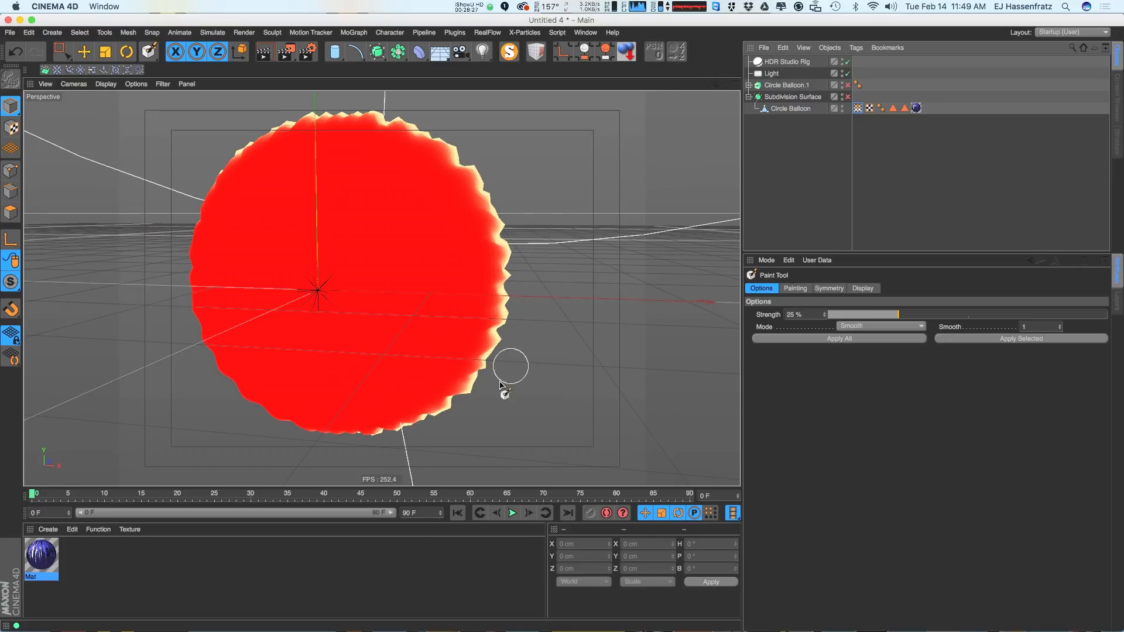
drag(41, 557, 42, 561)
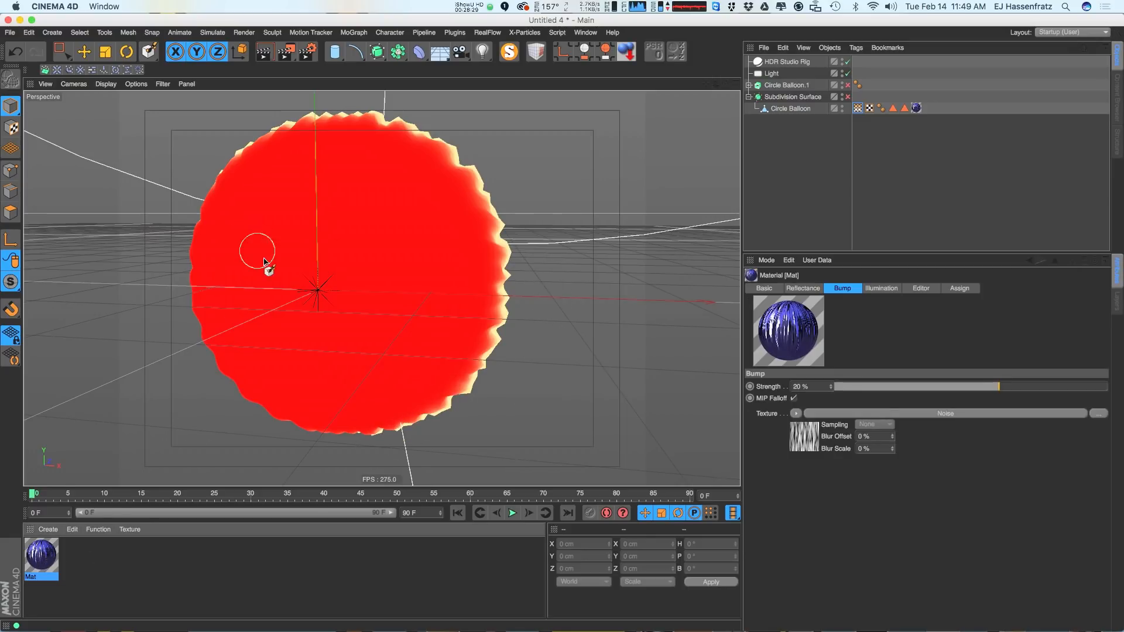
key(alt+r)
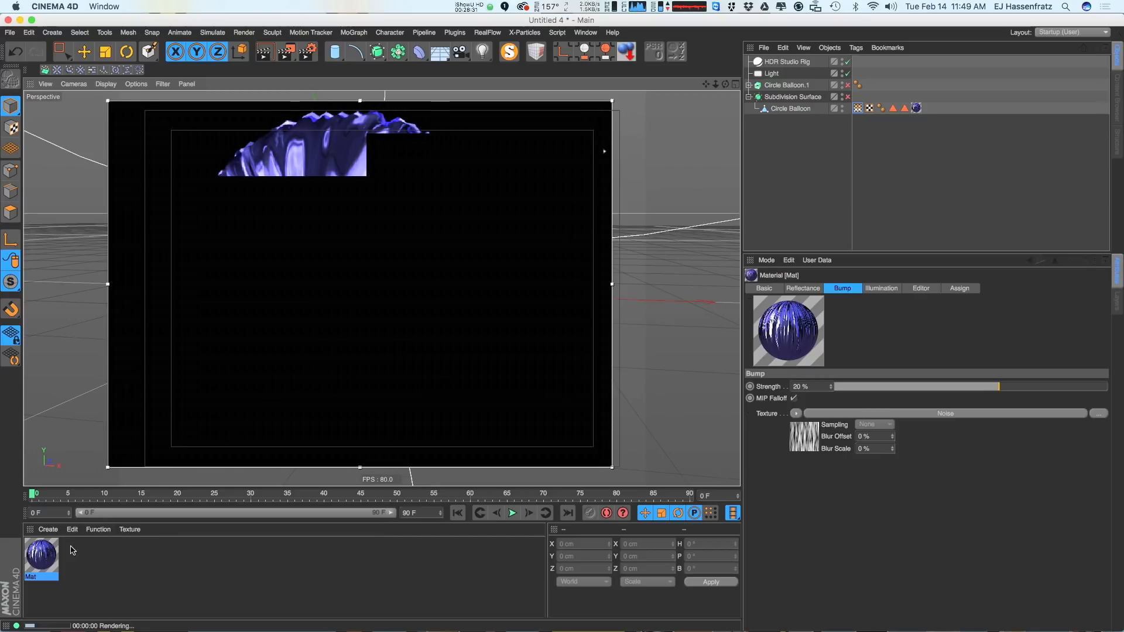
Wrap the Noise texture in Mat's bump channel in a Layer shader and open its list of layers
double_click(57, 568)
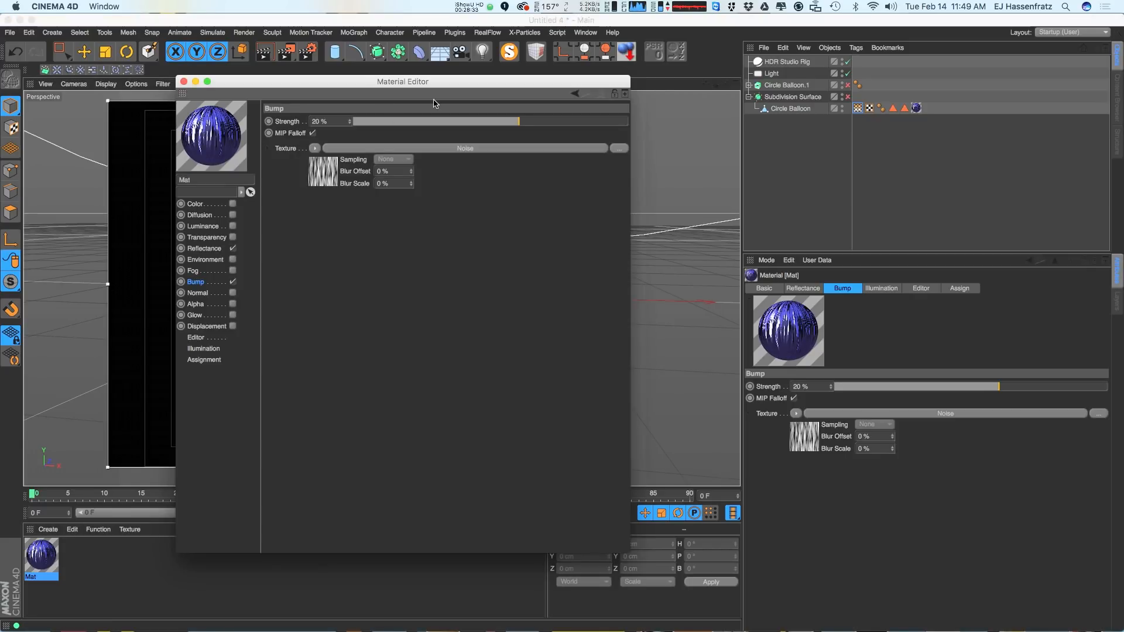
drag(458, 83, 887, 128)
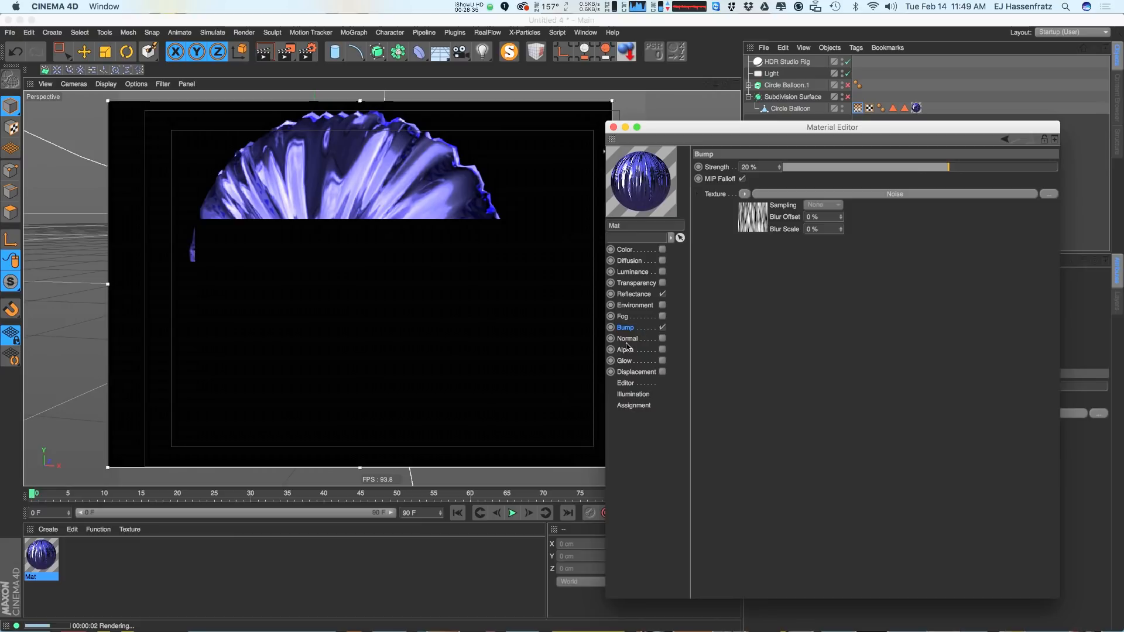
click(742, 195)
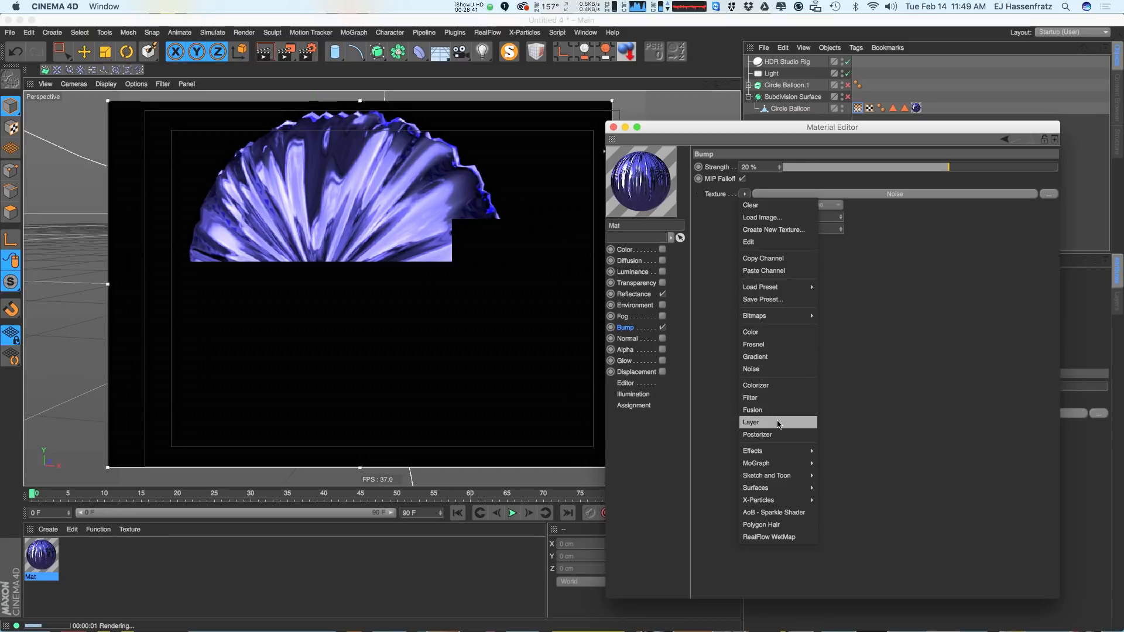
click(761, 422)
click(946, 195)
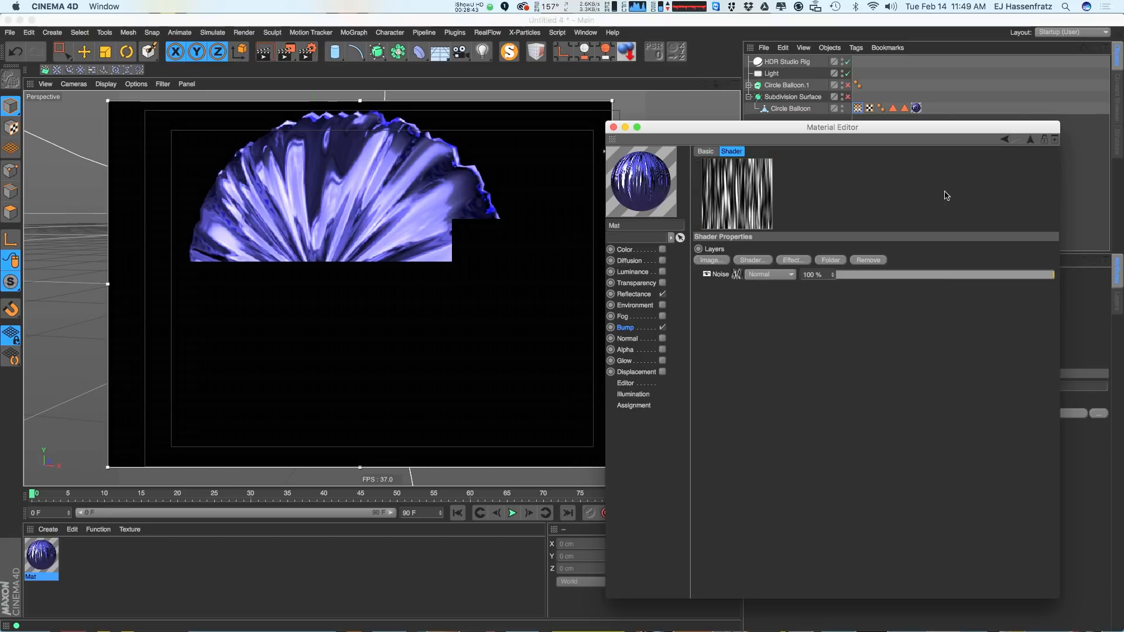
drag(749, 129, 750, 131)
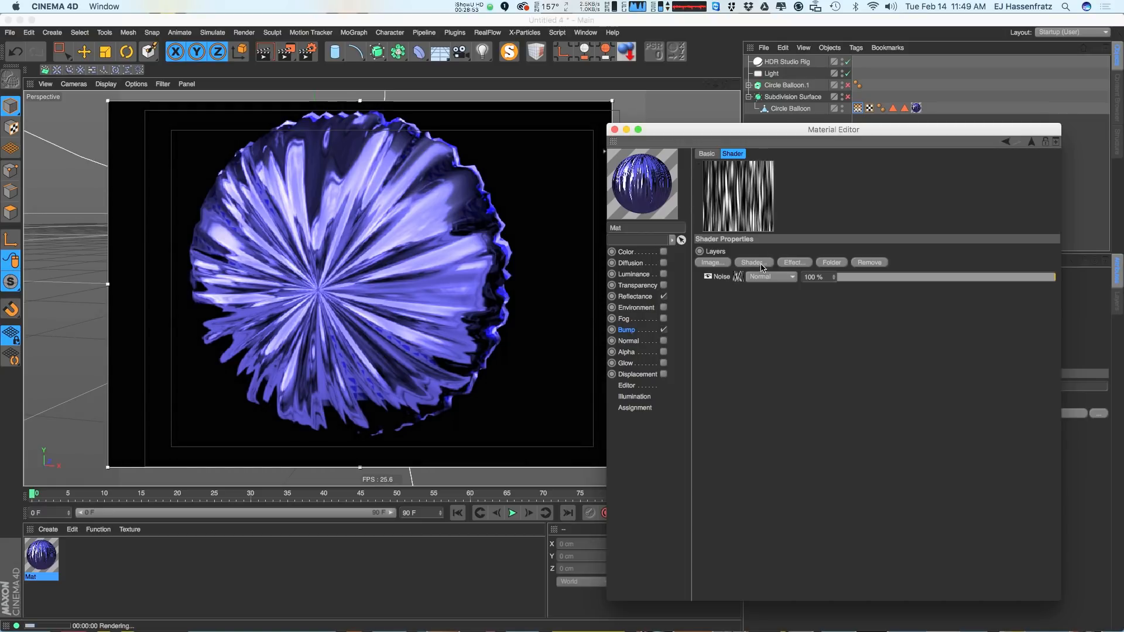
Add a Vertex Map effect shader above the Noise in the bump channel's Layer shader
click(755, 263)
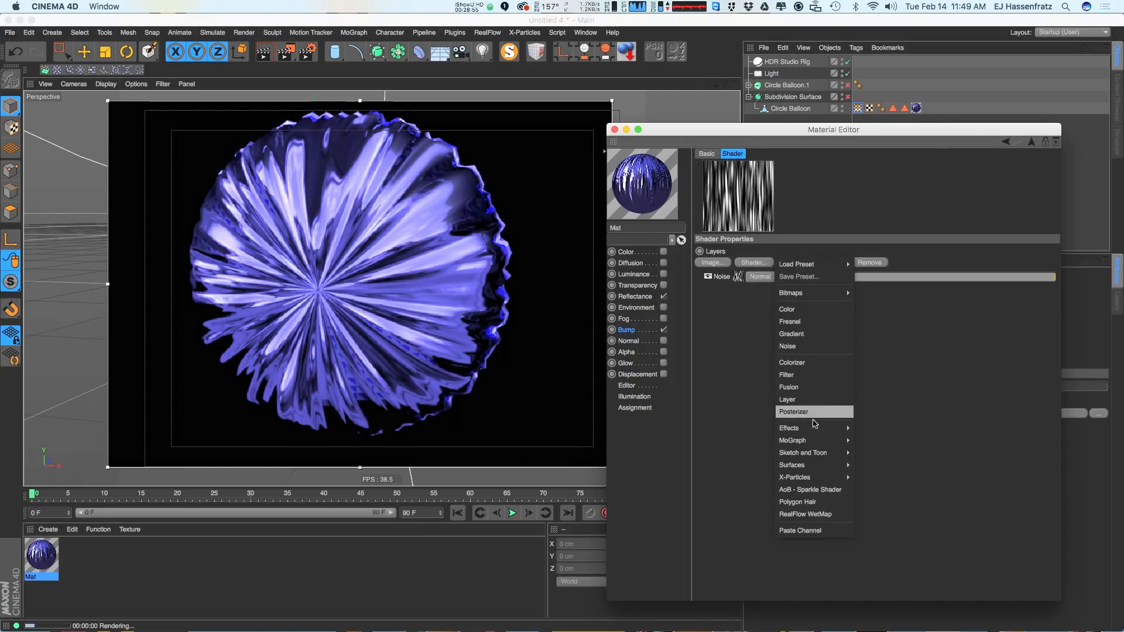
mouse_move(799, 430)
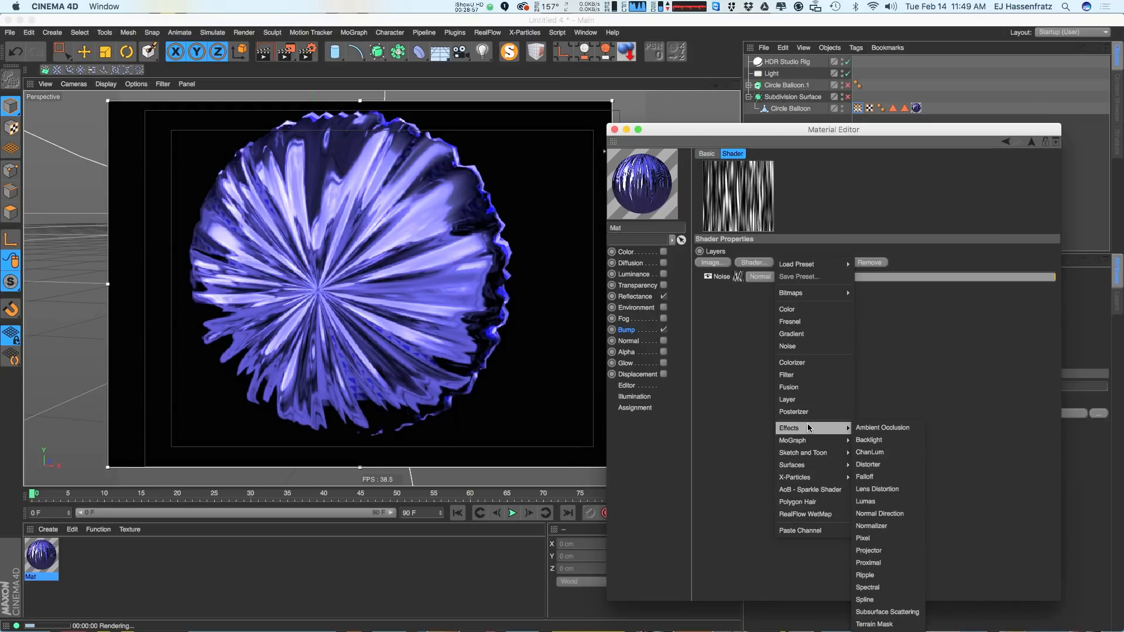
drag(879, 130, 844, 26)
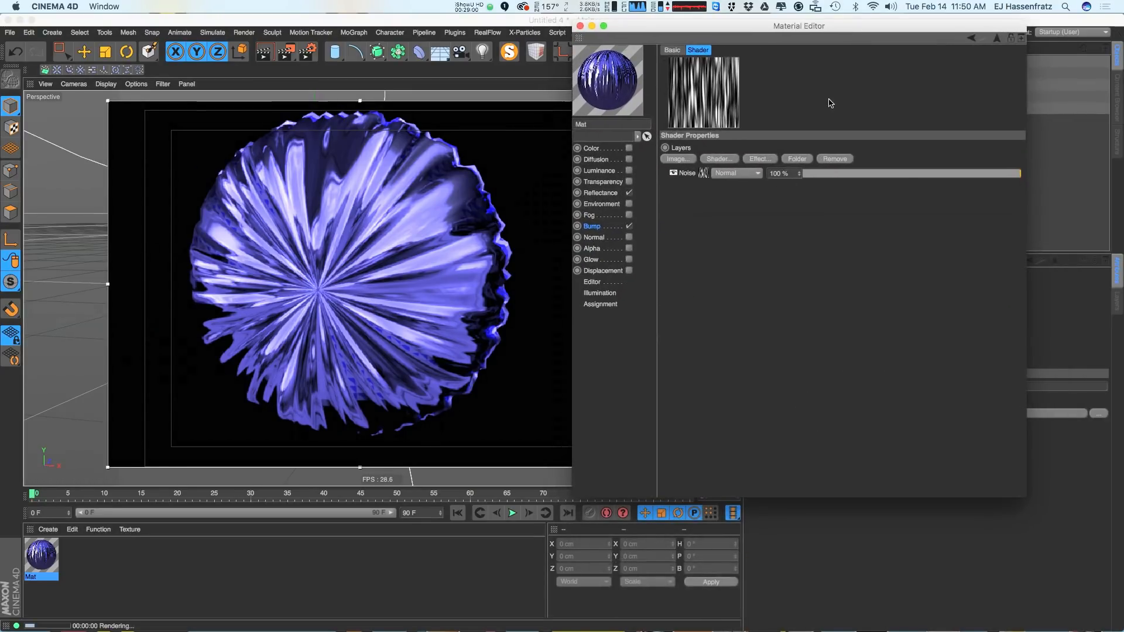
click(755, 162)
click(730, 164)
click(735, 163)
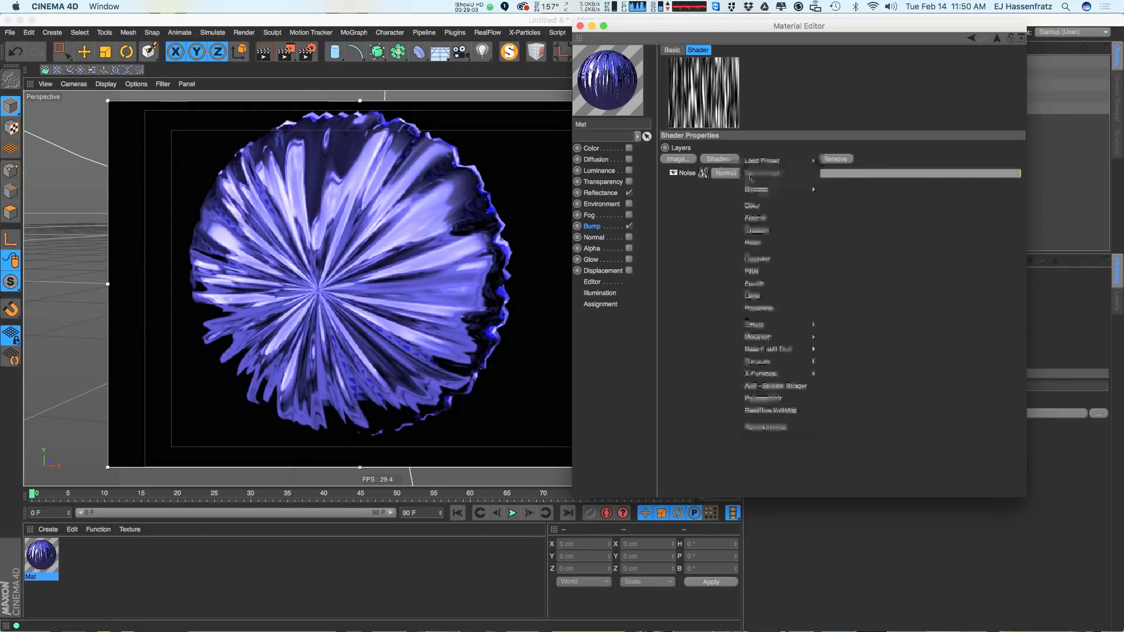
mouse_move(762, 329)
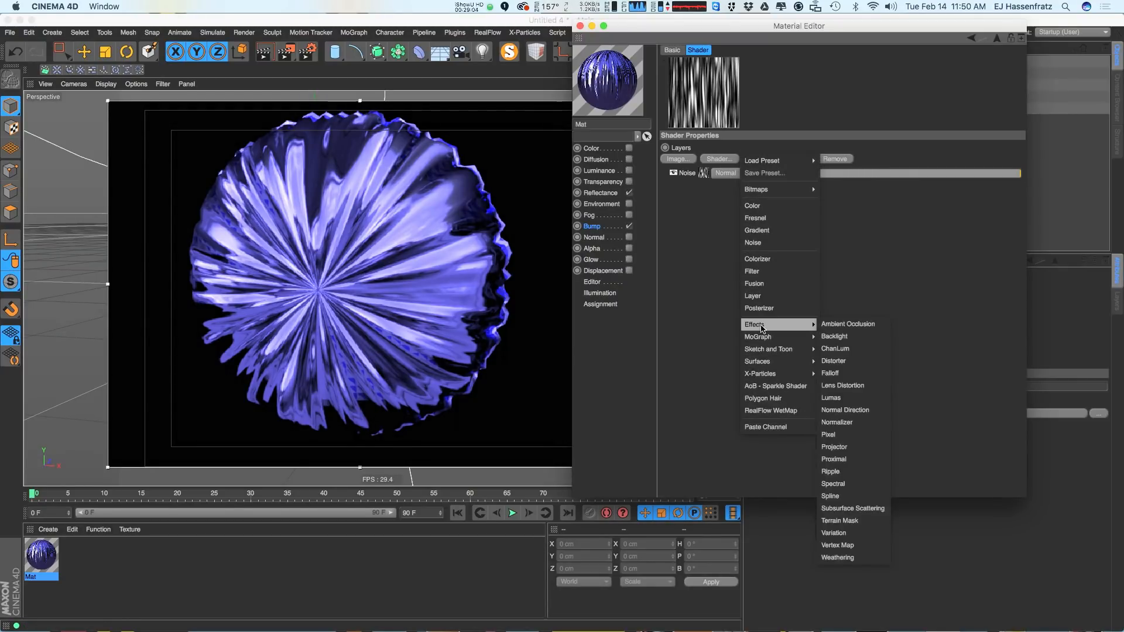
click(849, 548)
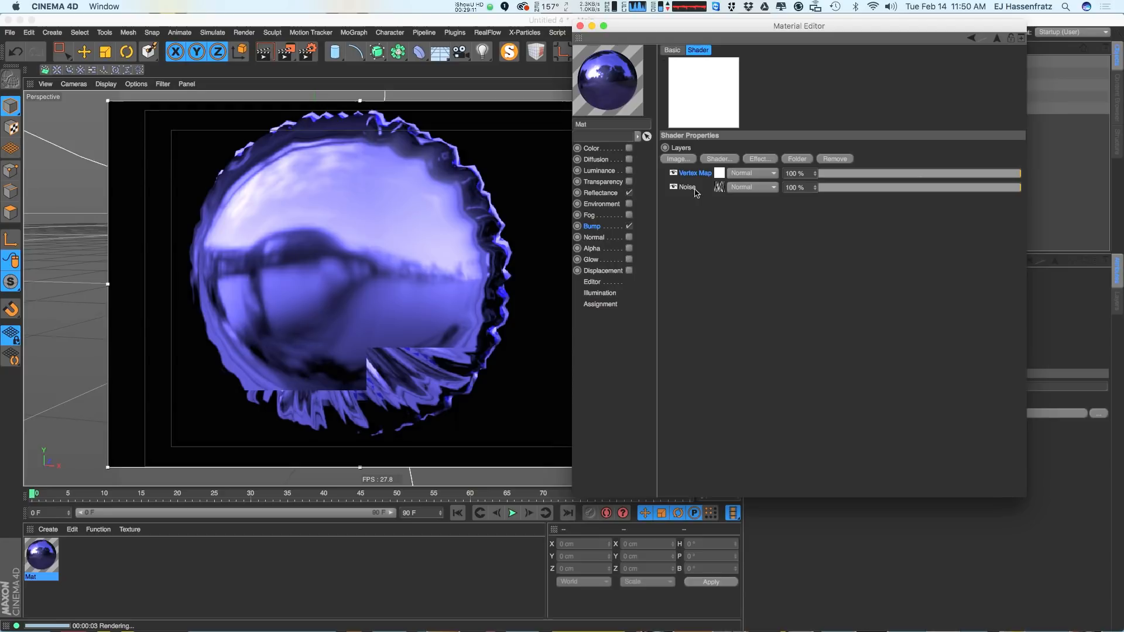
Keep the Vertex Map layer's blend mode at Normal and link the Circle Balloon's vertex map tag in its shader settings
click(738, 173)
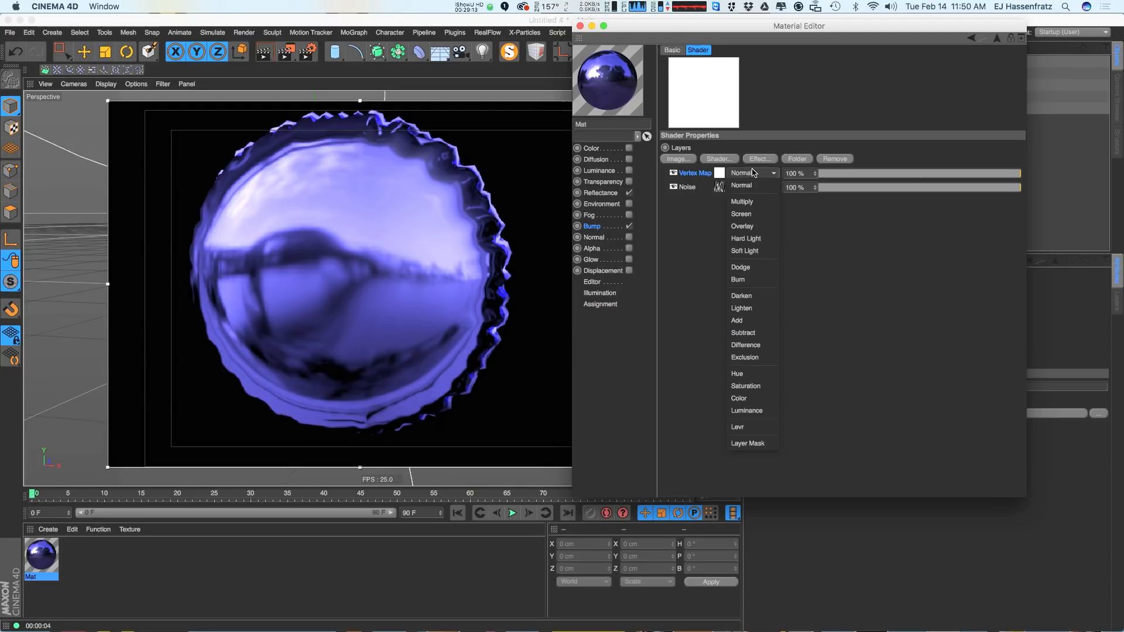
click(741, 185)
click(719, 173)
drag(805, 31, 448, 116)
click(234, 310)
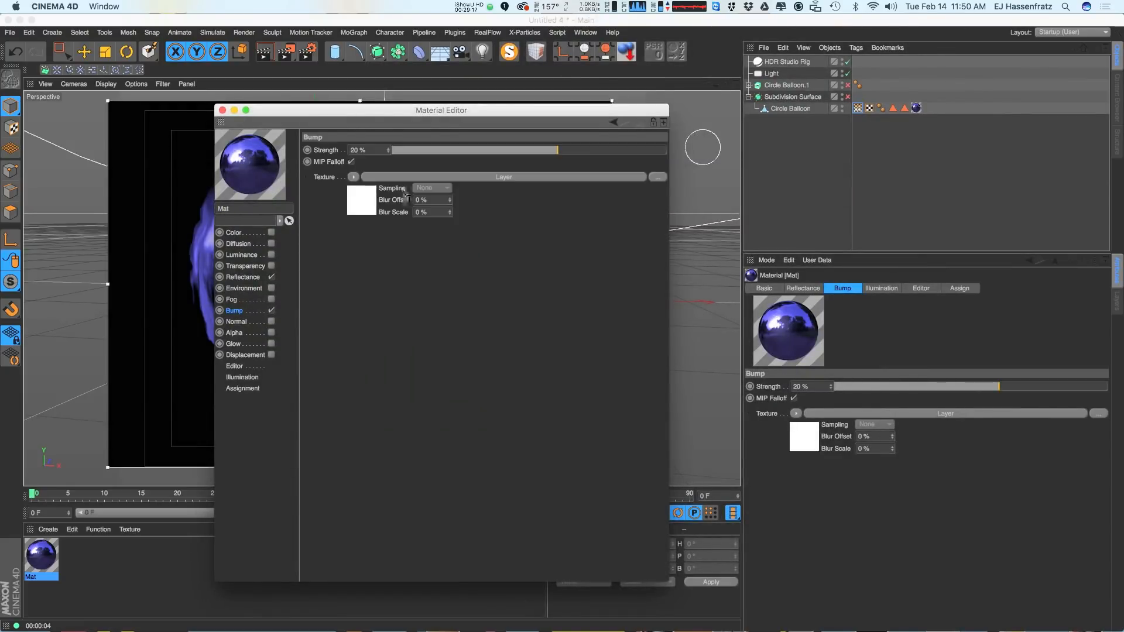
click(407, 183)
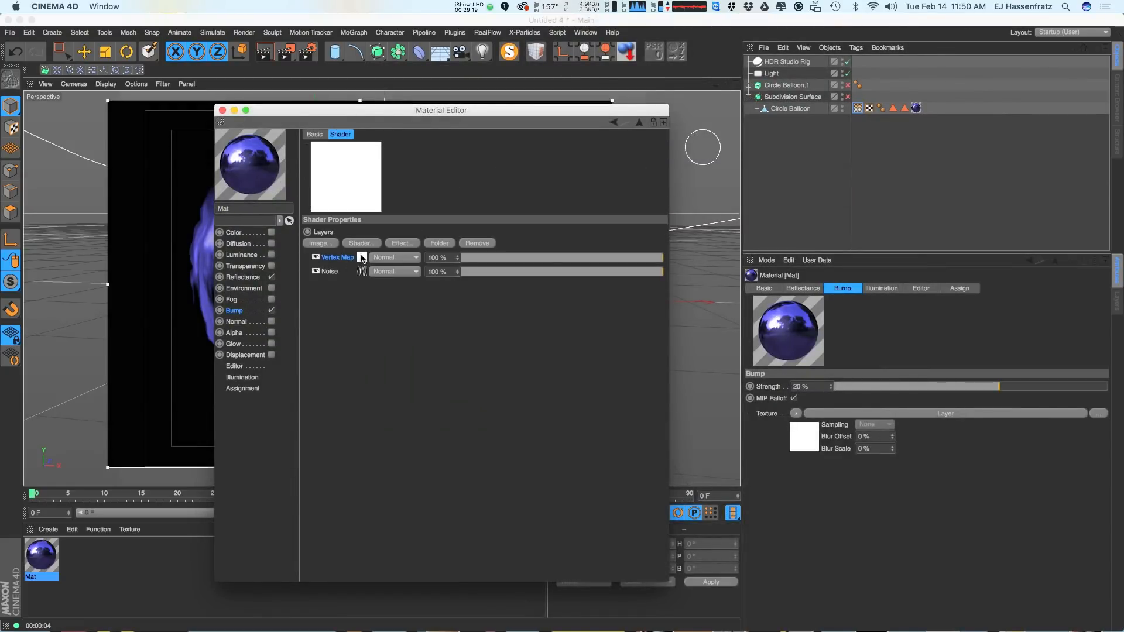
click(362, 259)
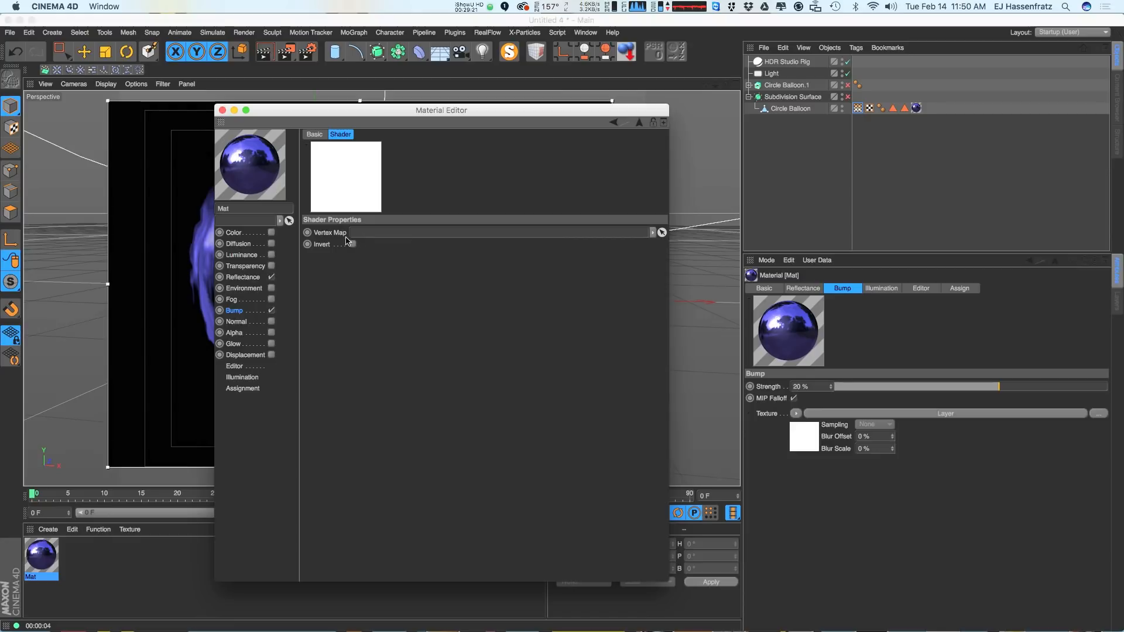
click(858, 109)
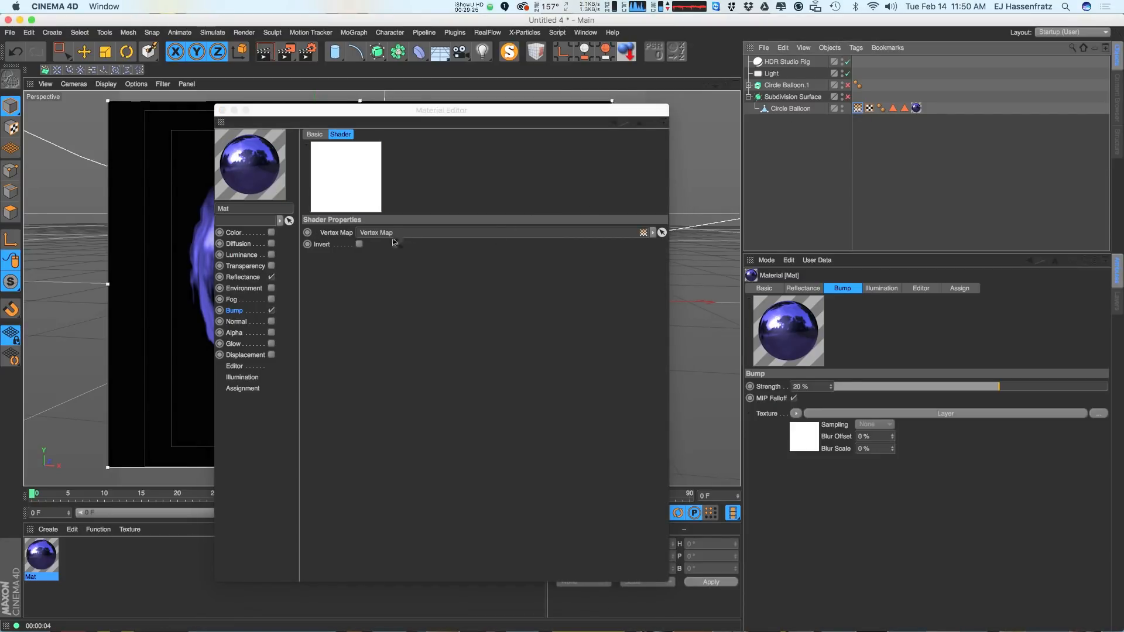
Return from the Vertex Map shader to the bump channel's Layer shader and show its list of layers
drag(449, 118, 700, 141)
click(565, 155)
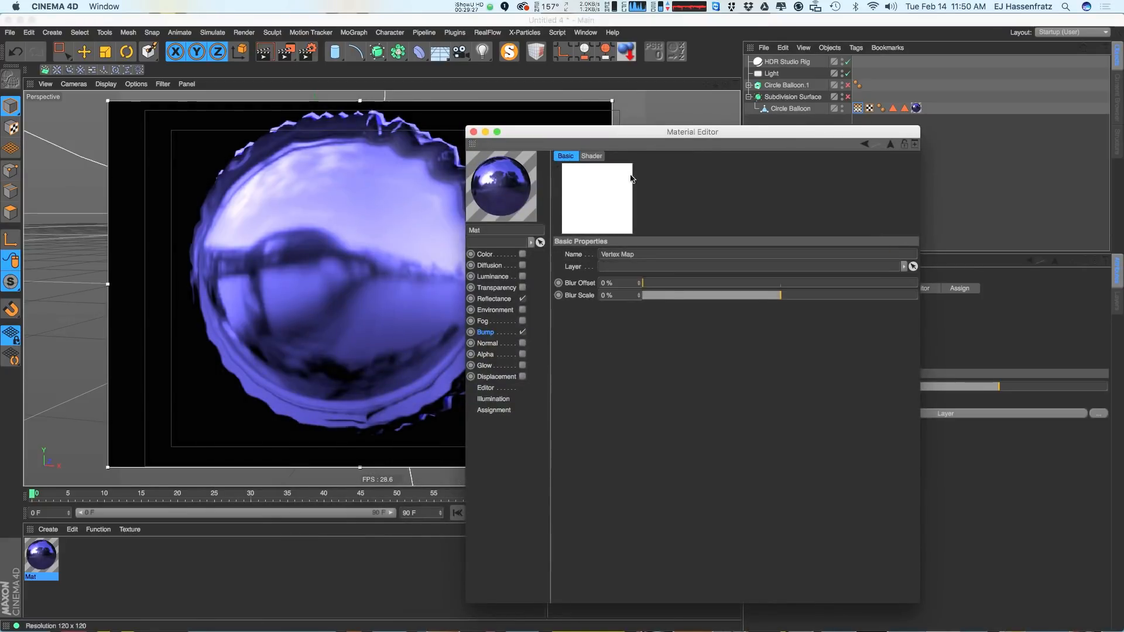
click(490, 332)
click(678, 204)
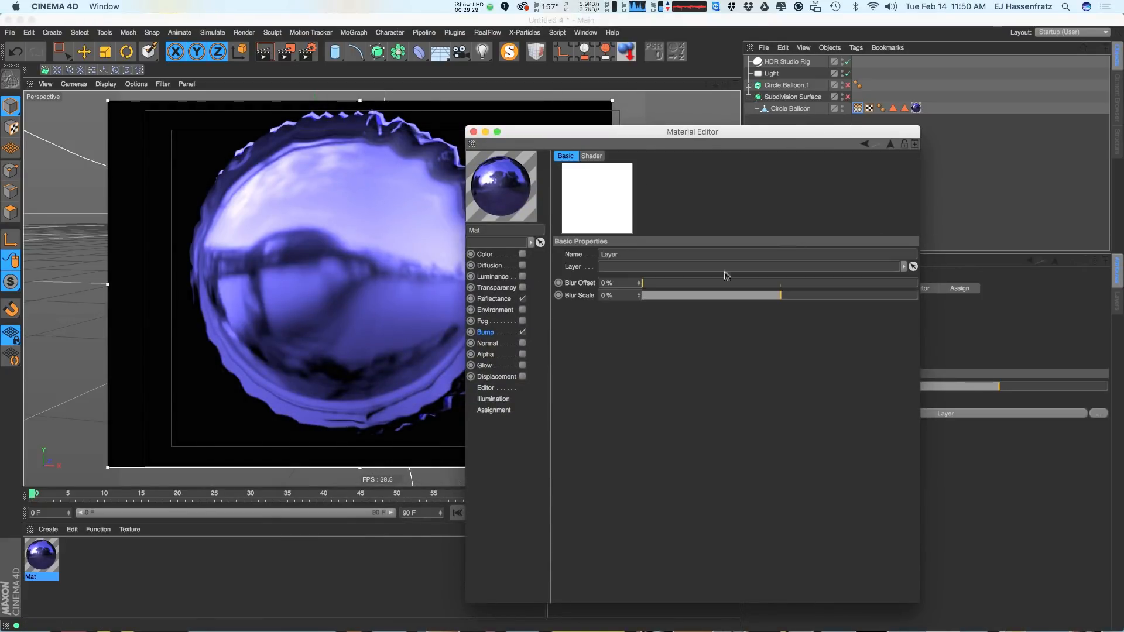
click(864, 144)
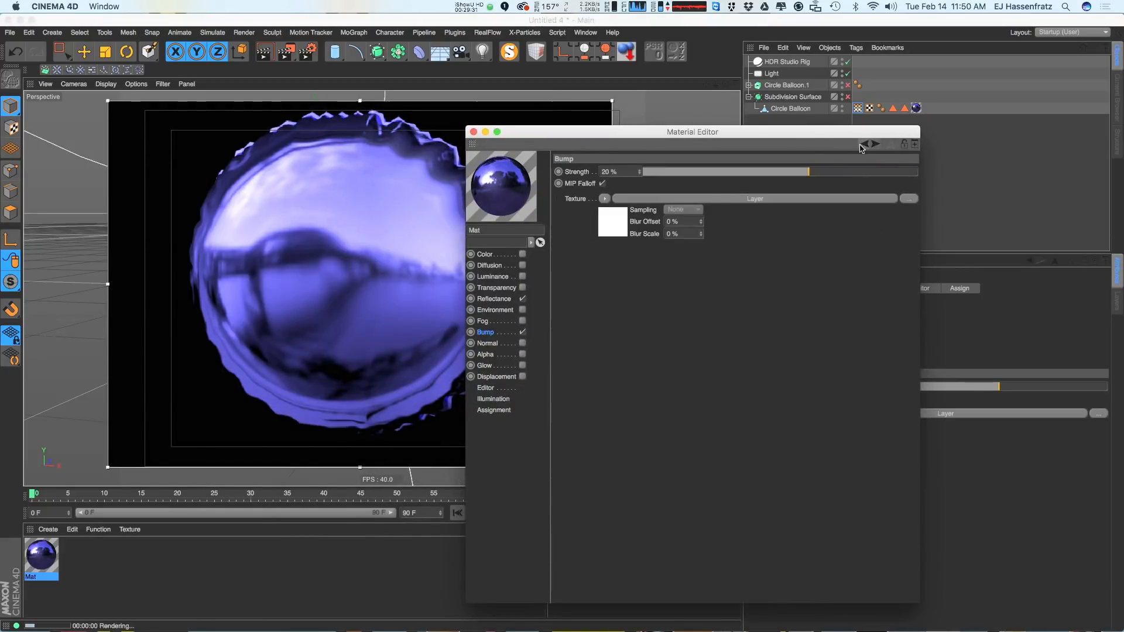
click(796, 201)
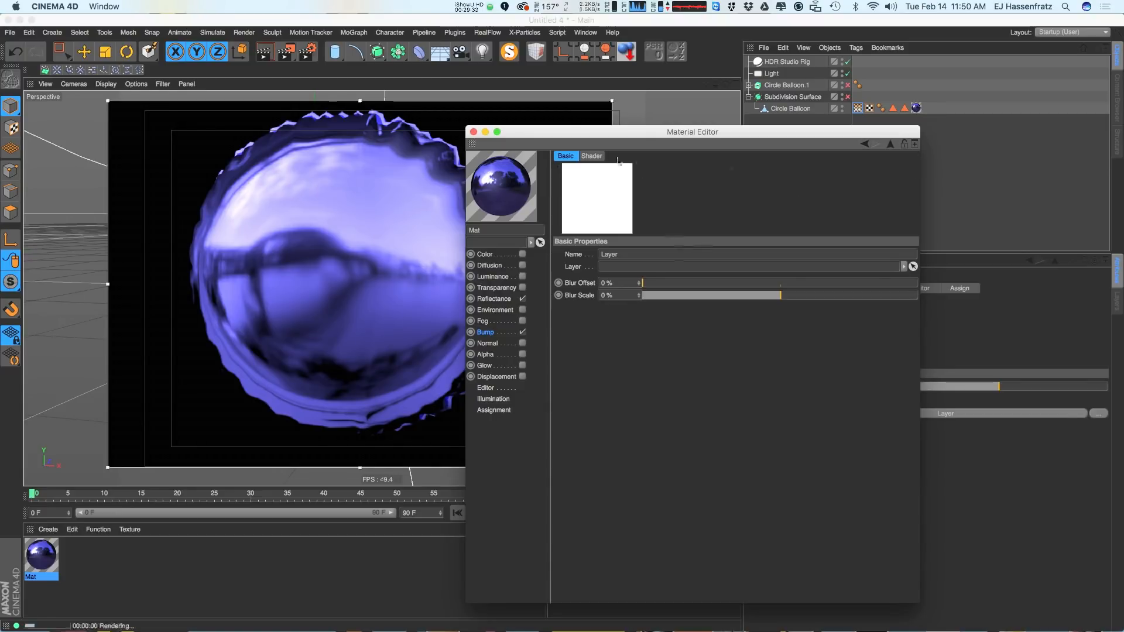
click(591, 156)
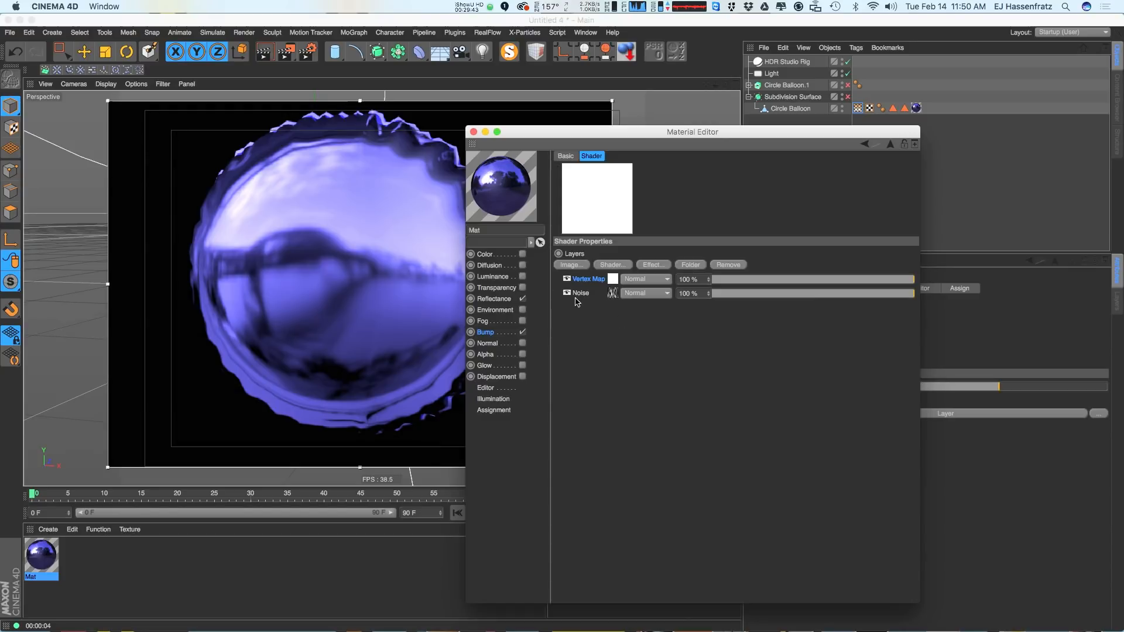
Move the Vertex Map layer below the Noise layer and set its blend mode to Layer Mask
drag(590, 297, 587, 299)
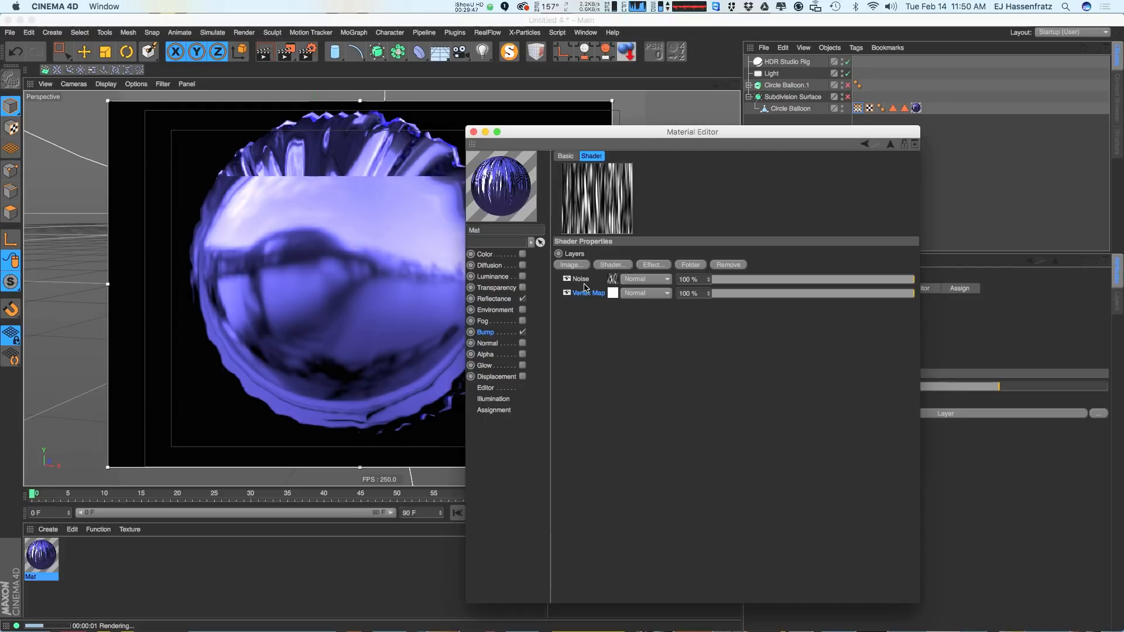
click(624, 294)
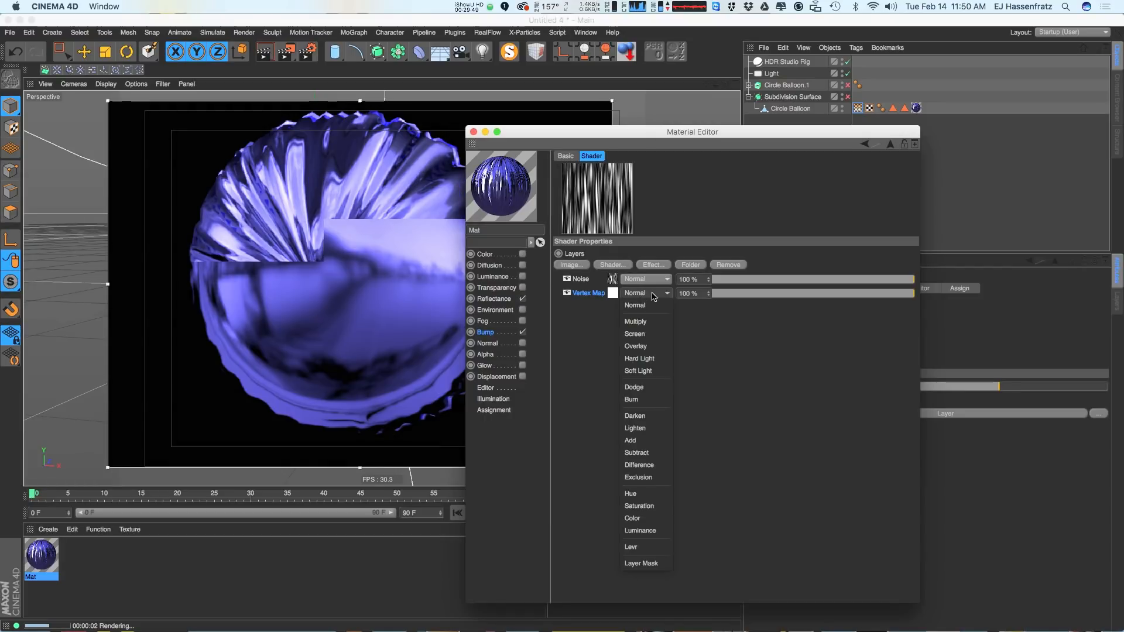
click(641, 563)
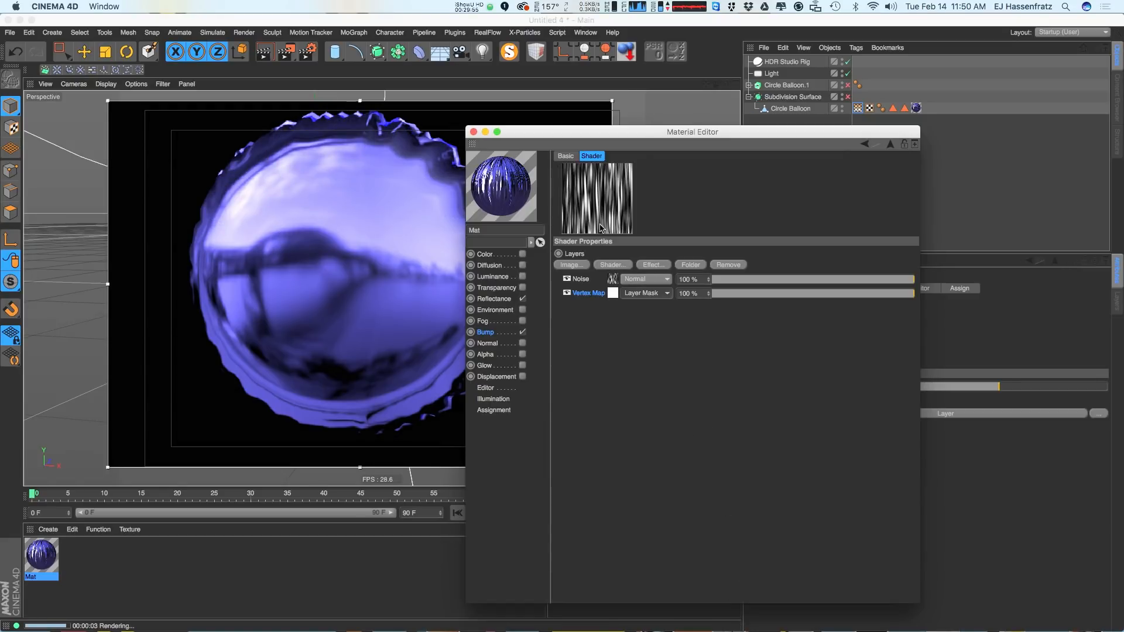
Render a closer side view of the balloon's crimped edge and compare it with Mat's Bump channel disabled and enabled
drag(629, 135, 731, 133)
alt+drag(426, 246, 393, 222)
alt+right_drag(394, 223, 499, 222)
key(super+r)
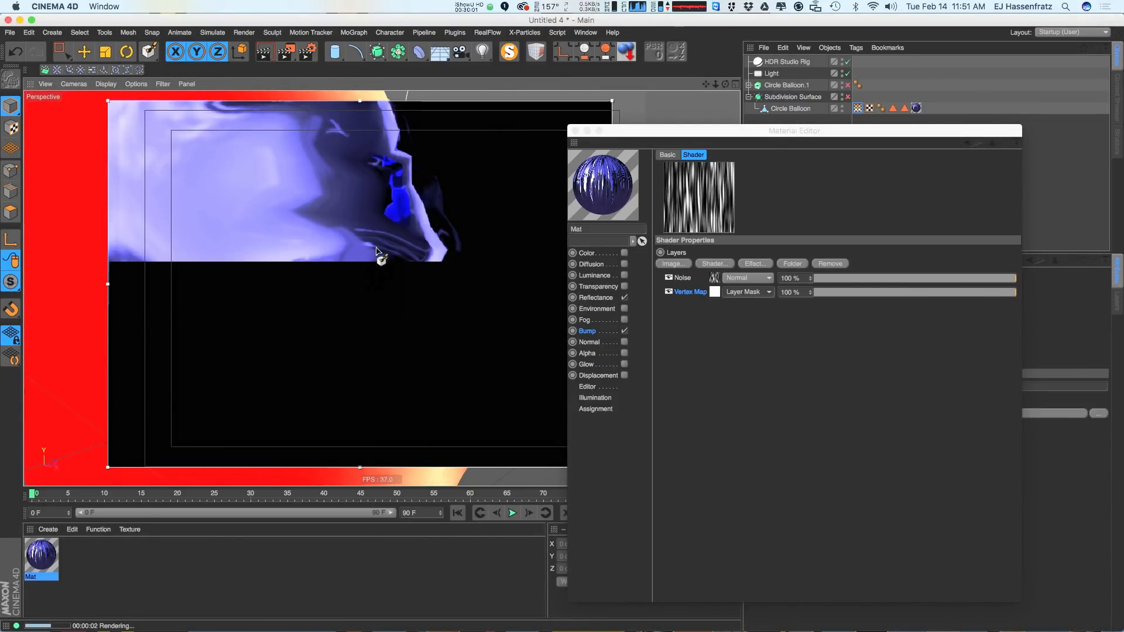
mouse_move(389, 270)
alt+right_down()
mouse_move(383, 285)
mouse_move(393, 284)
alt+right_up()
key(super+r)
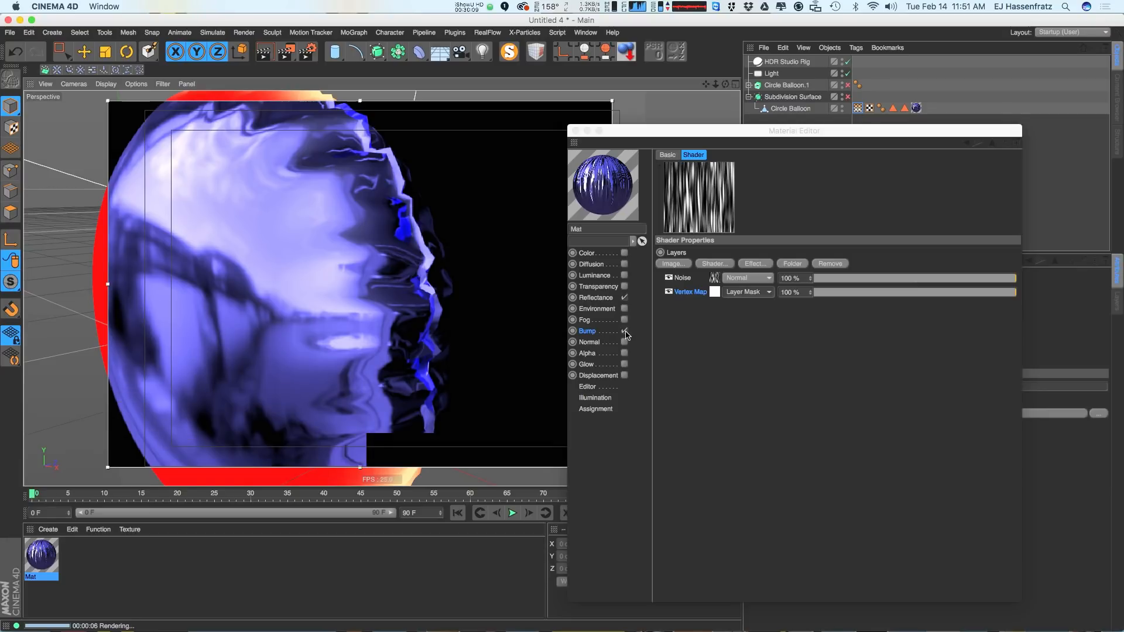
click(625, 331)
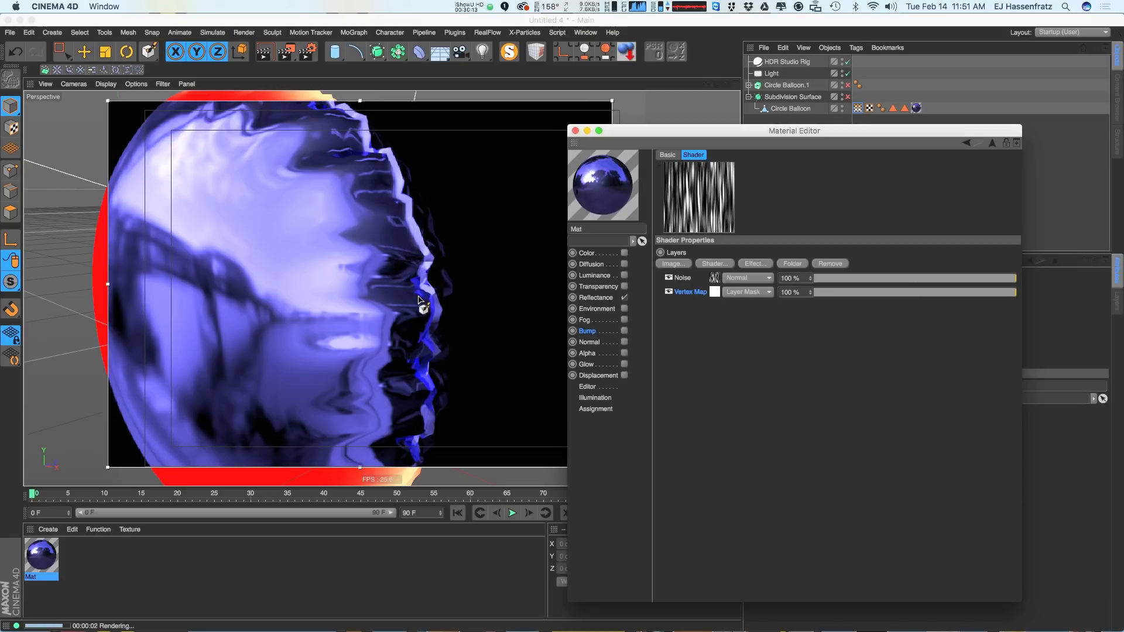
click(624, 331)
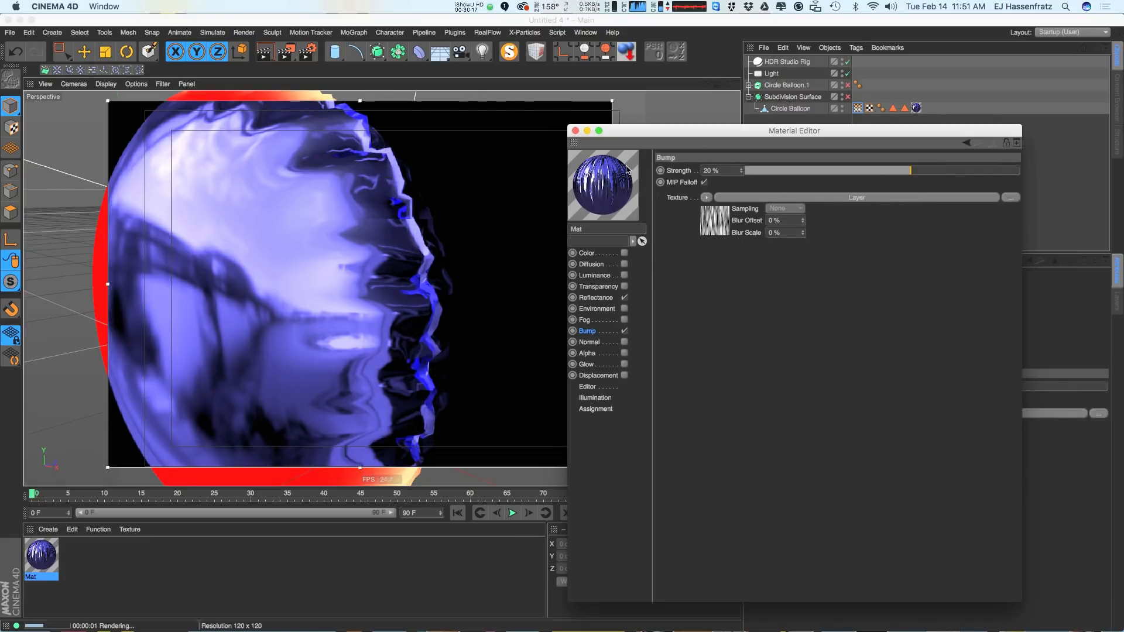
In the Noise shader of the bump channel's Layer shader, set the first Relative Scale value to 74 %
click(855, 197)
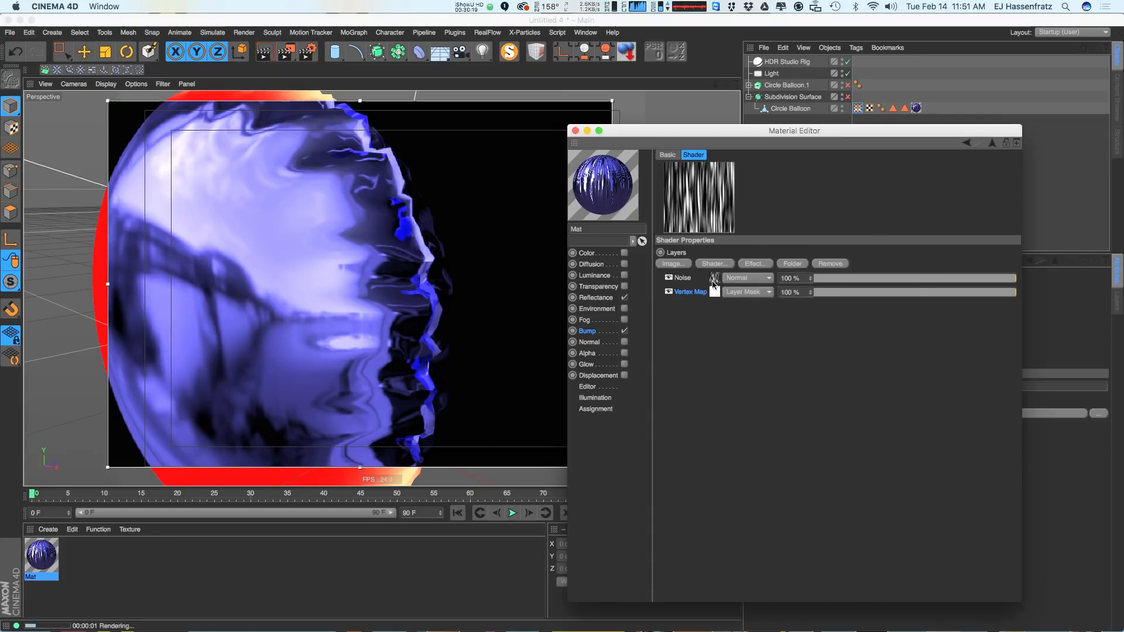
click(748, 293)
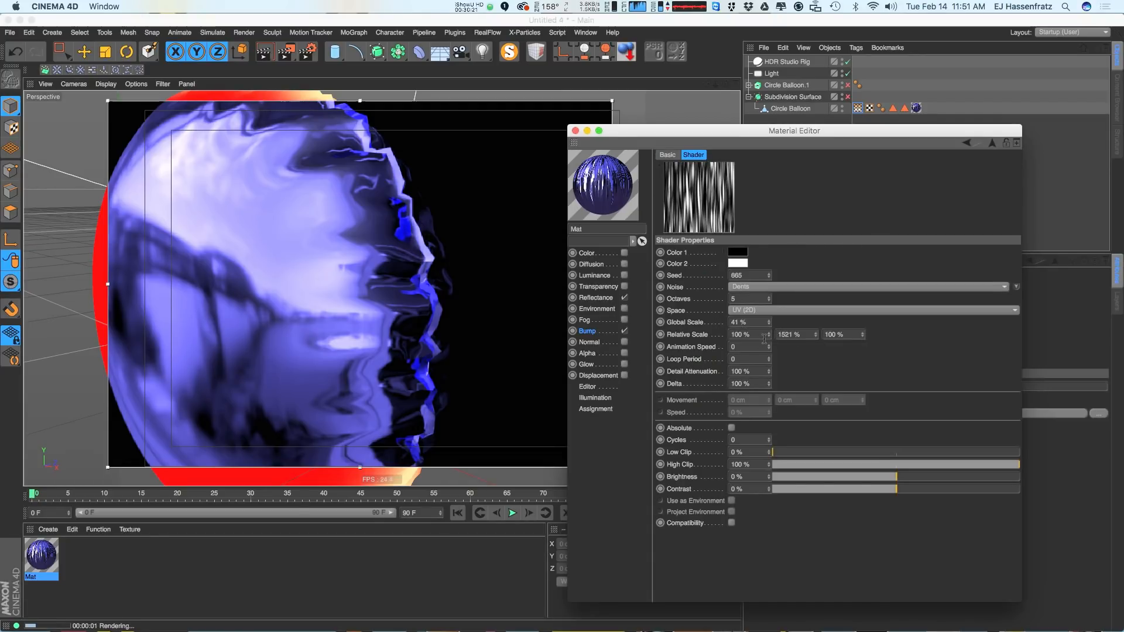
drag(768, 335, 766, 337)
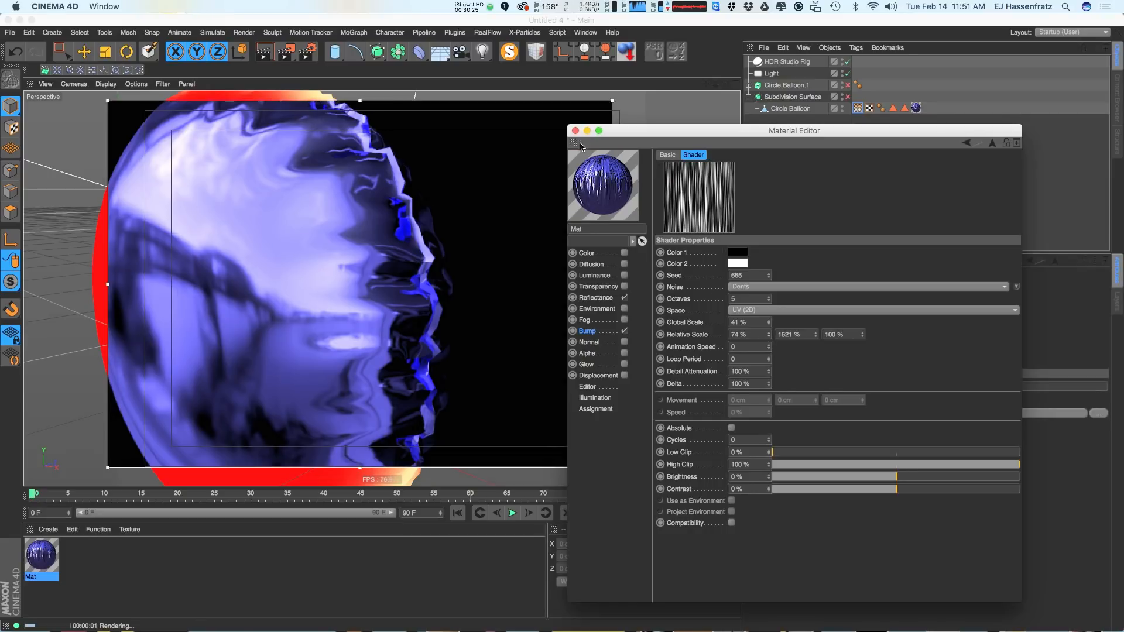
Close the Material Editor, stop the render and set the vertex map Paint Tool to Add mode at 100 % strength
click(575, 131)
key(alt+r)
alt+drag(444, 228, 554, 231)
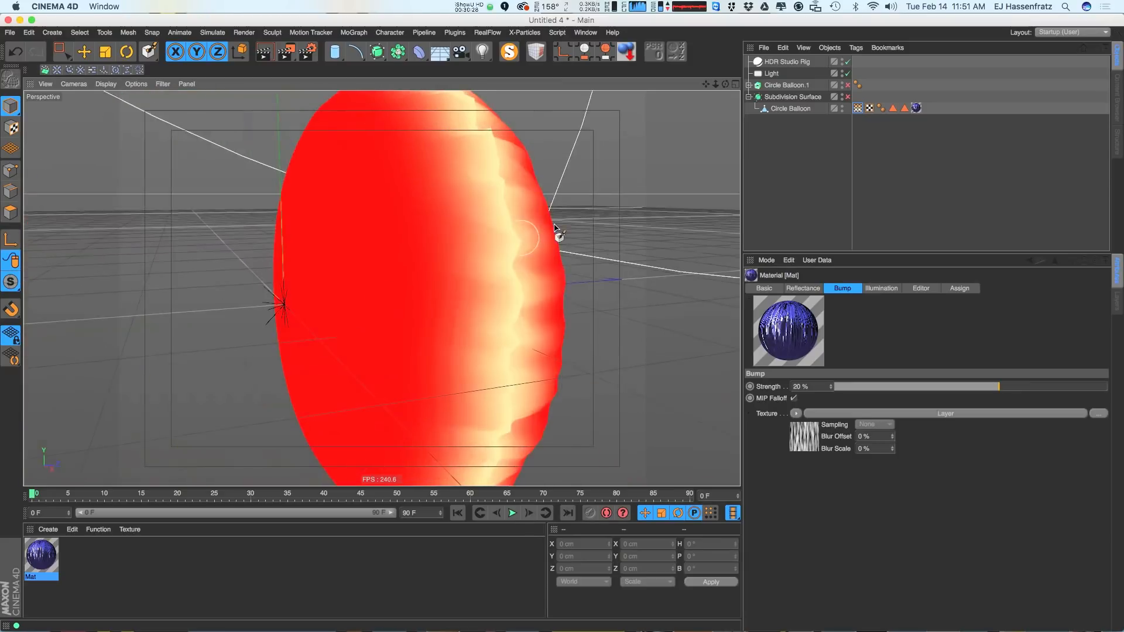
click(797, 121)
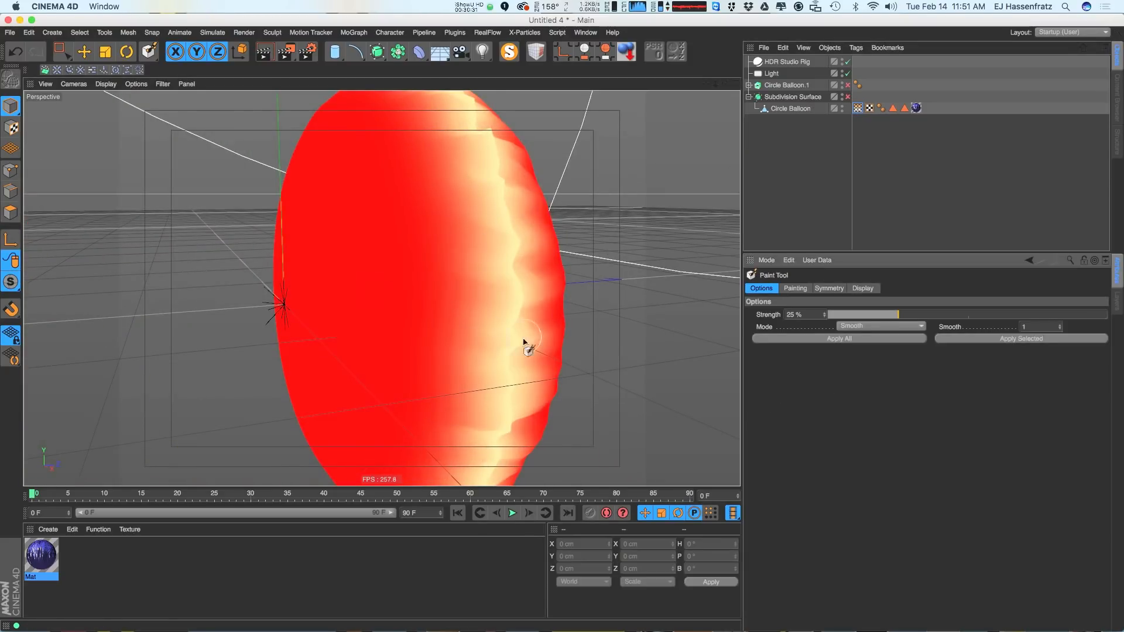
alt+drag(523, 342, 459, 354)
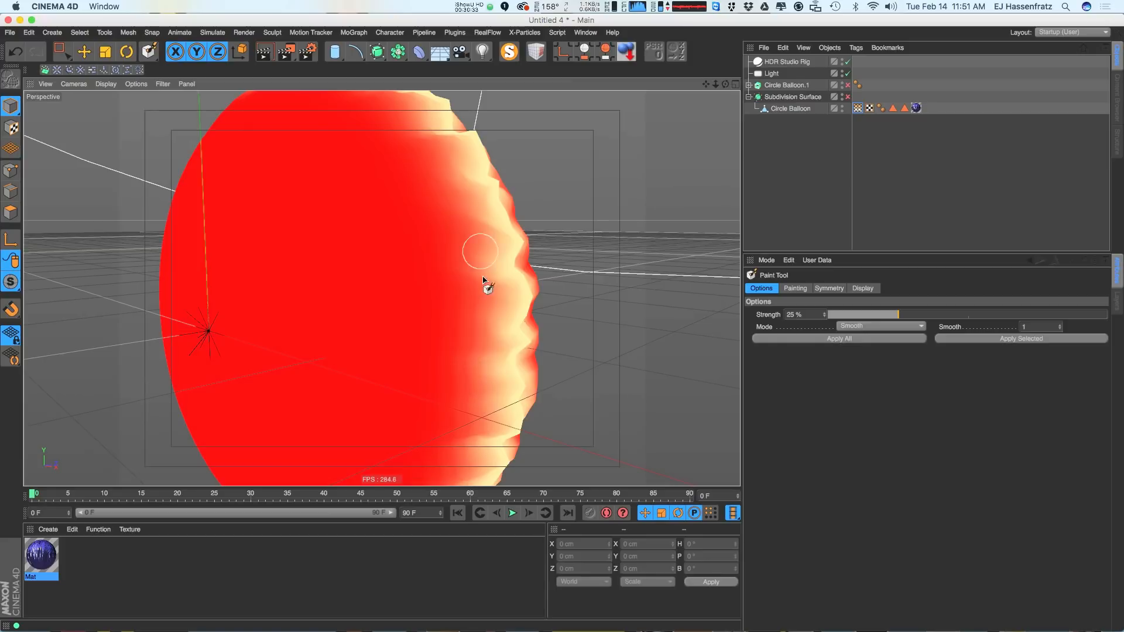
alt+drag(431, 261, 657, 335)
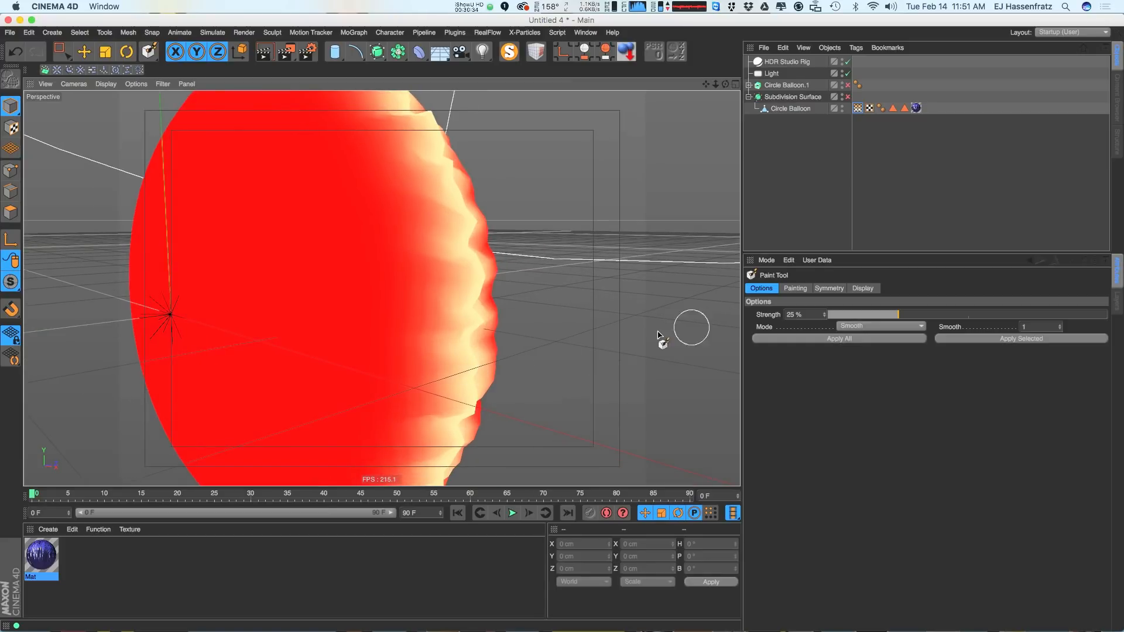
click(851, 326)
click(885, 344)
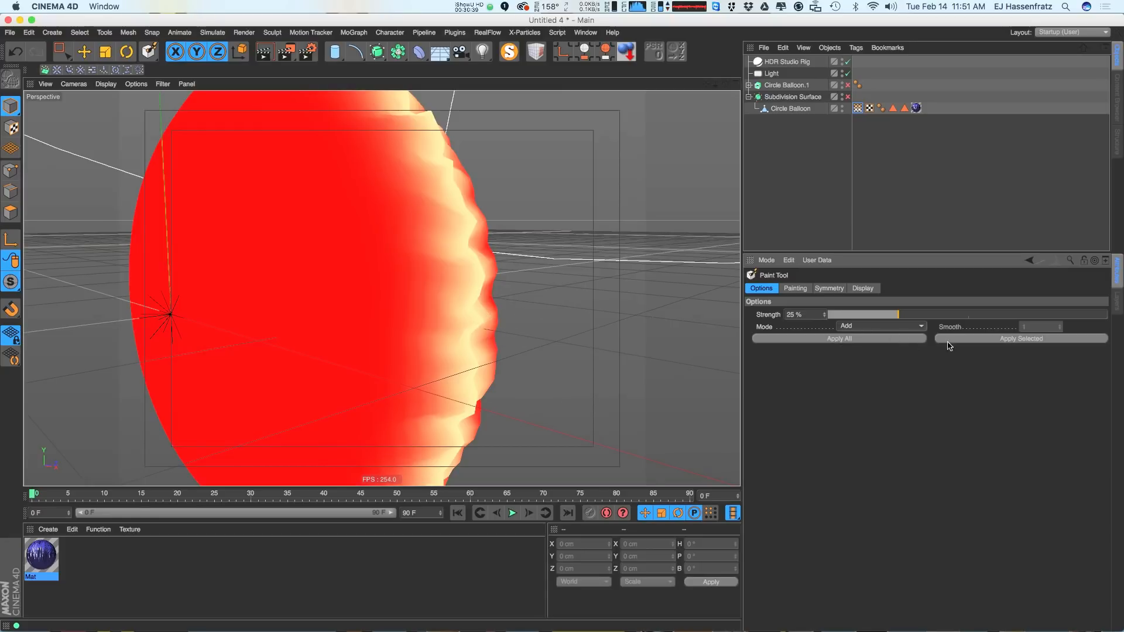
drag(914, 315, 1105, 314)
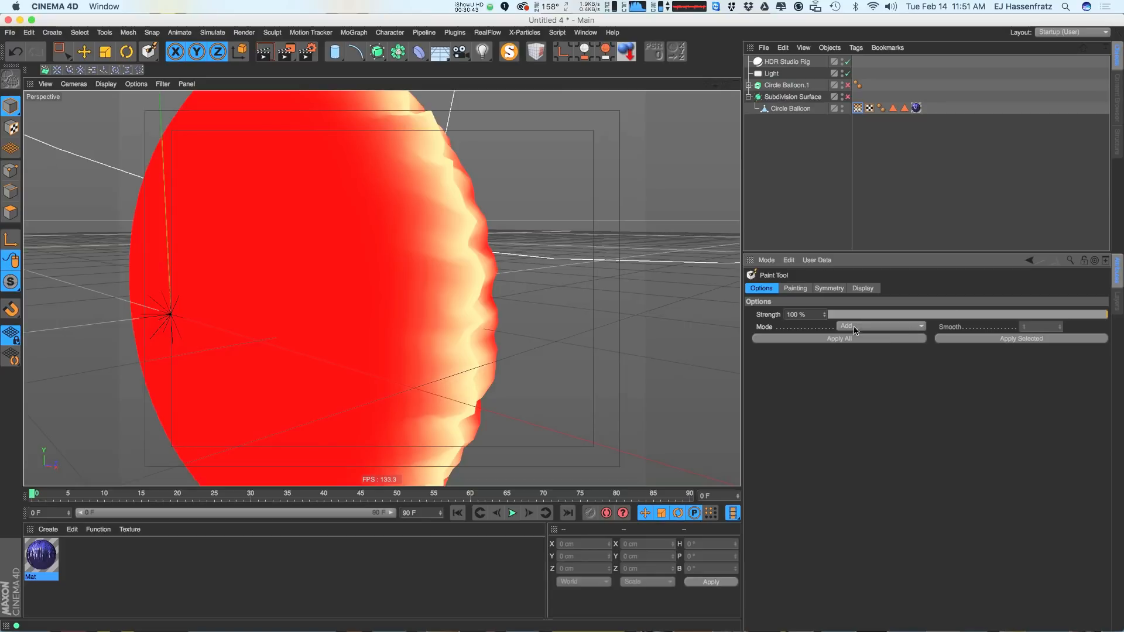
Show Circle Balloon's selected edge polygons in Polygon mode and grow the selection once
click(787, 109)
click(10, 212)
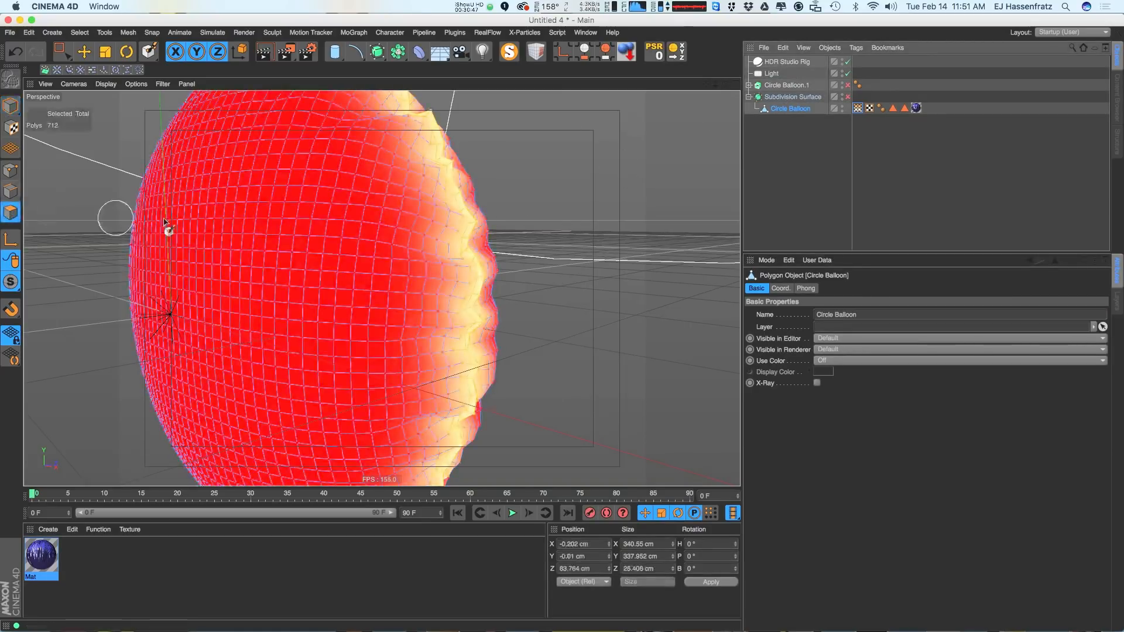
alt+drag(462, 283, 399, 318)
click(84, 52)
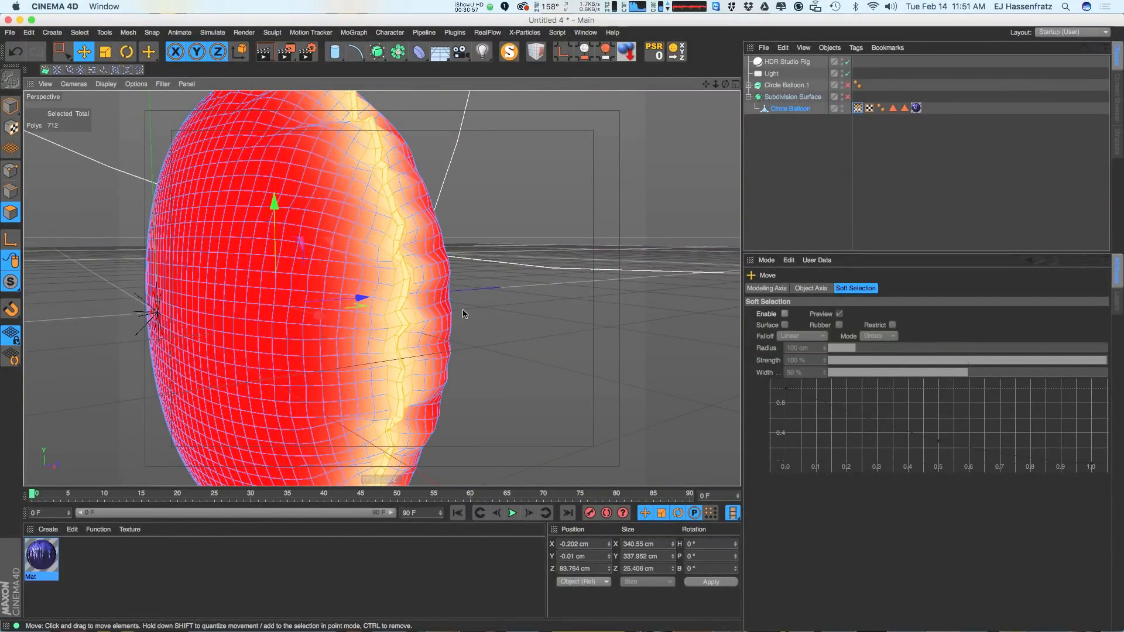
key(u)
key(y)
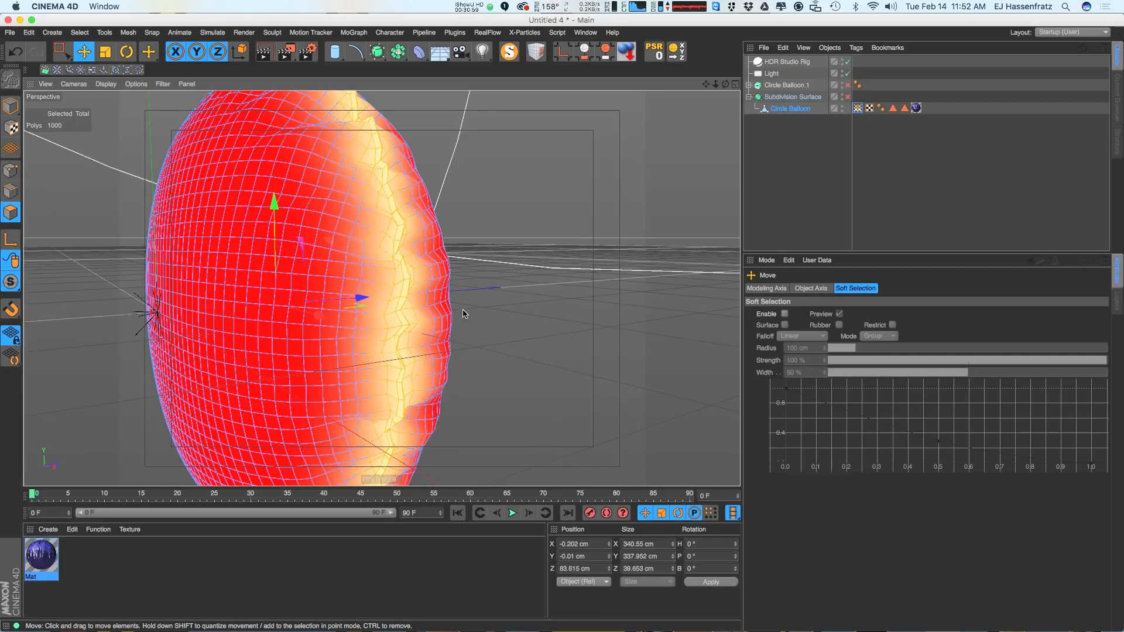
alt+right_drag(393, 229, 416, 229)
alt+drag(416, 228, 402, 277)
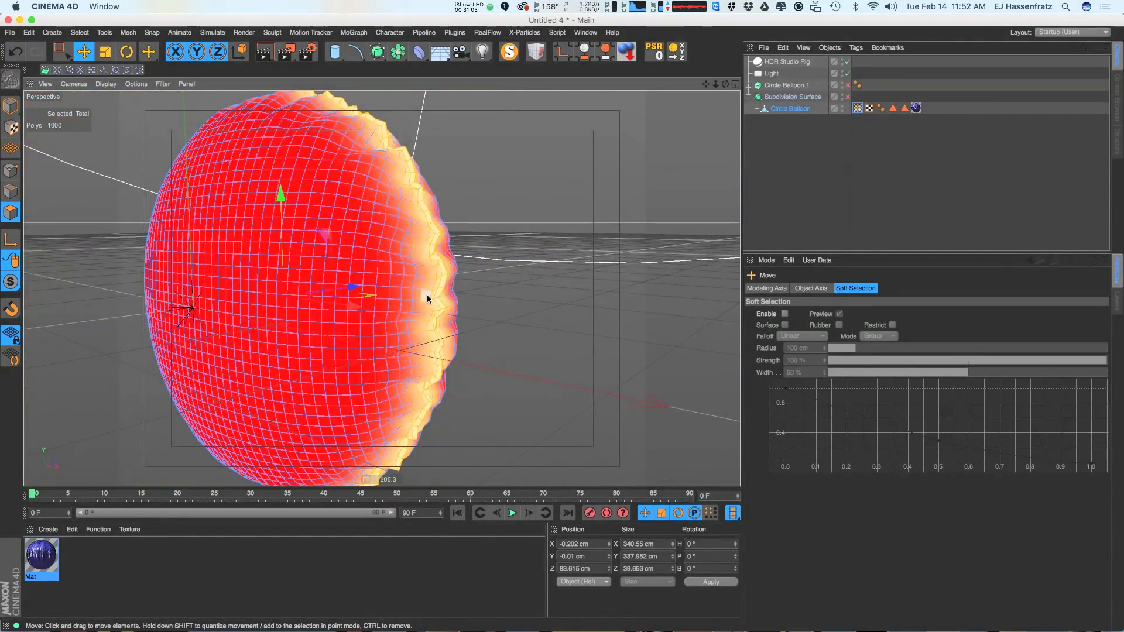
alt+drag(422, 322, 404, 363)
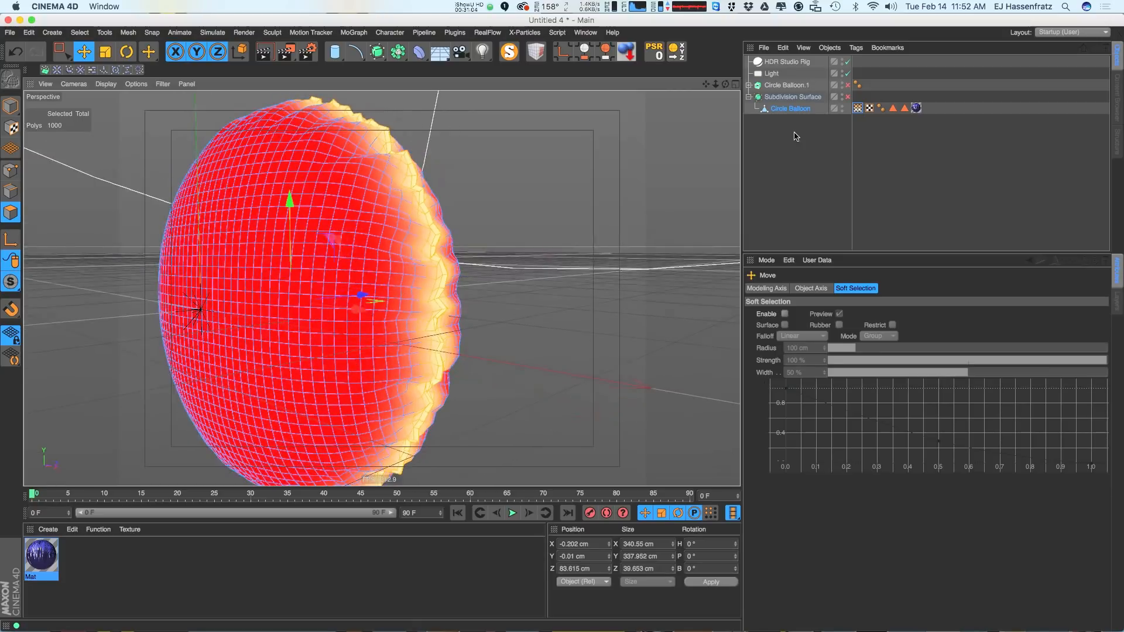
Reopen the vertex map's Paint Tool and apply the 100 % Add weight to the selected polygons only
click(857, 108)
double_click(857, 109)
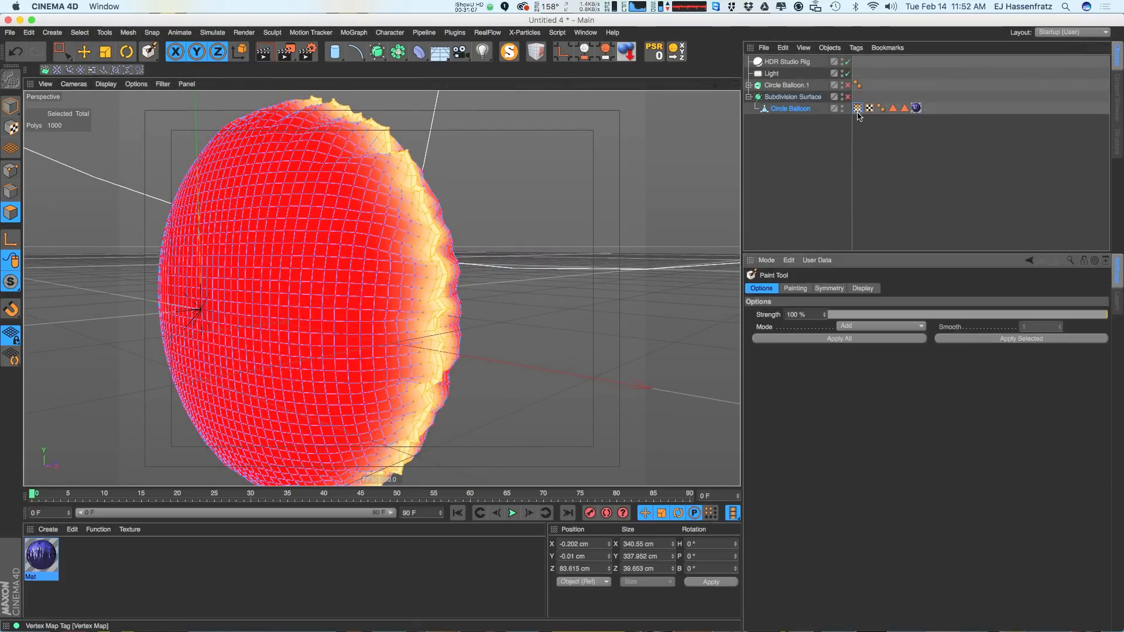
click(1002, 341)
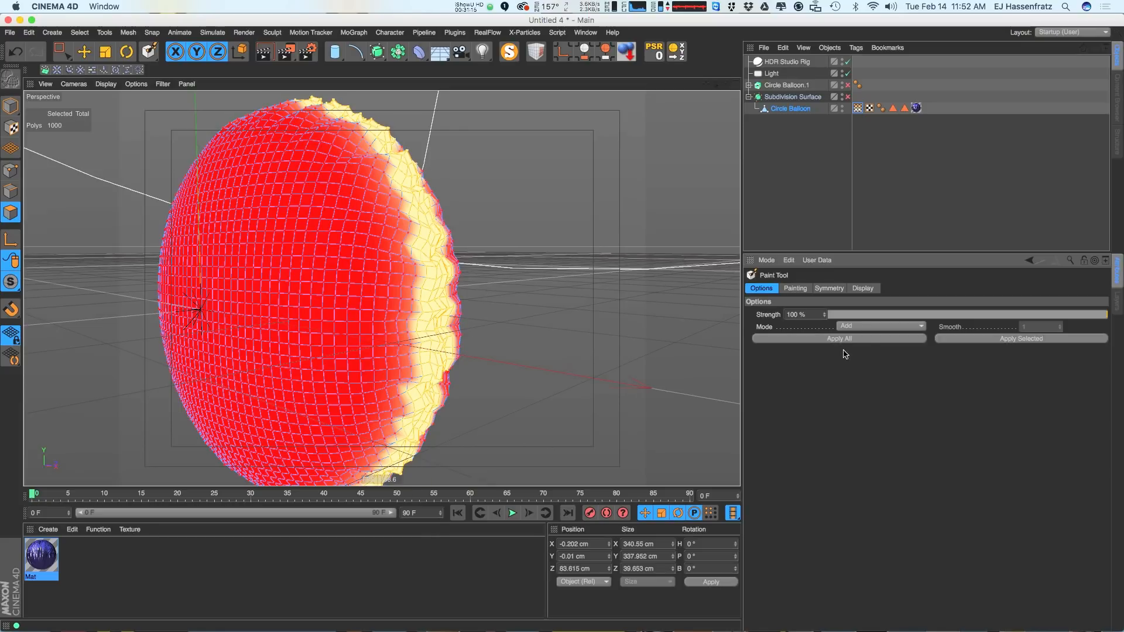
Soften the vertex map's falloff by repeatedly applying the Paint Tool to all points in Smooth mode at 24 % strength
click(885, 331)
click(881, 374)
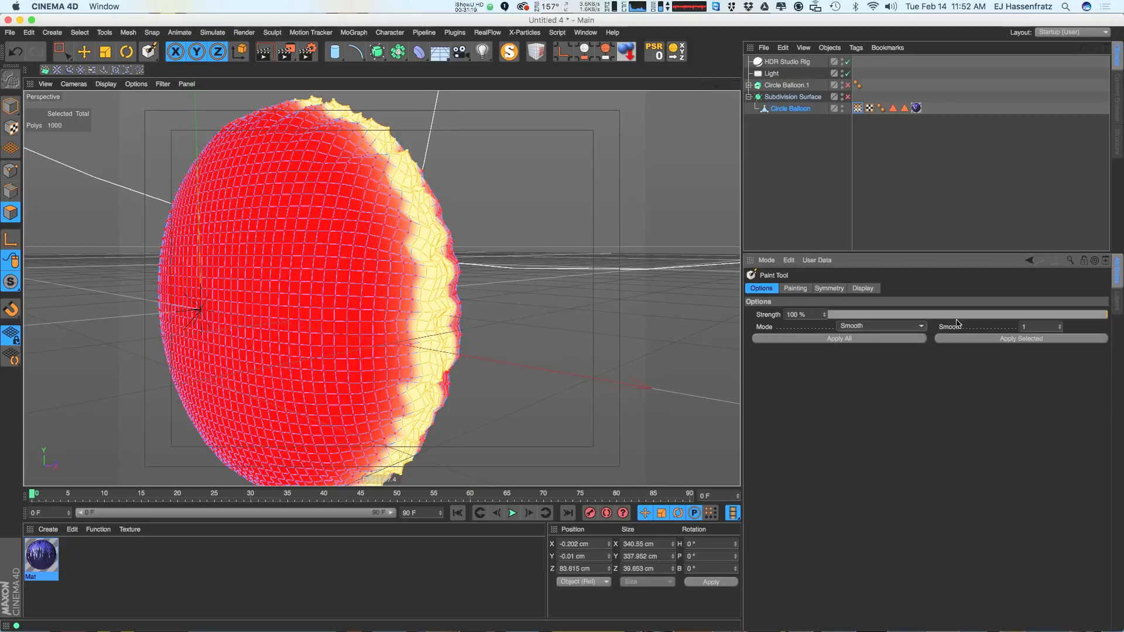
drag(957, 321, 895, 325)
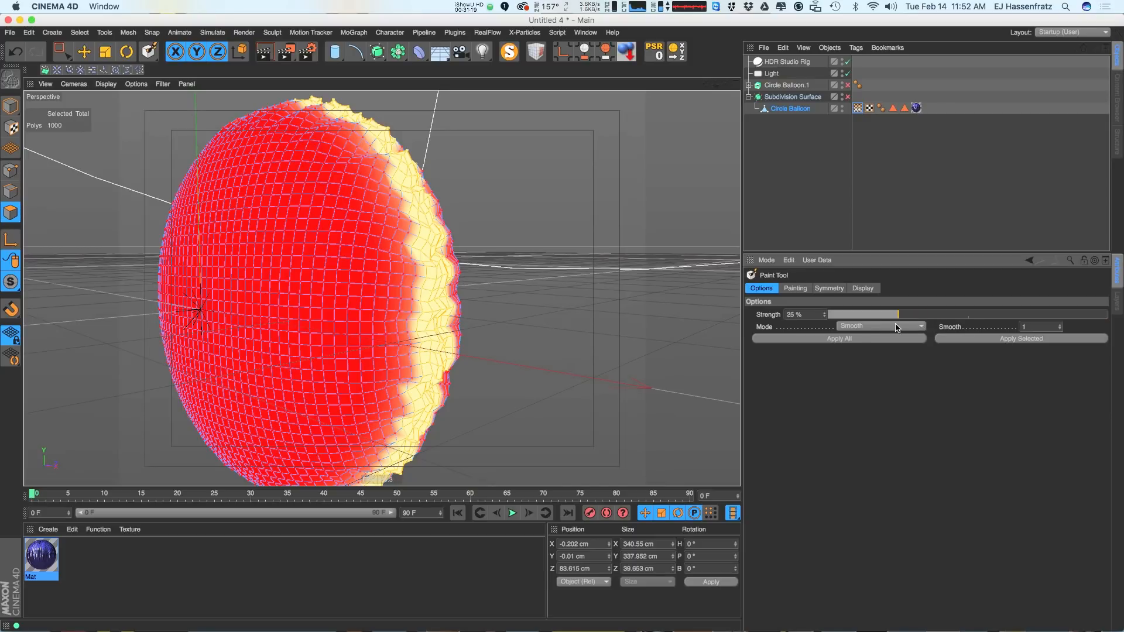
click(850, 340)
click(851, 340)
alt+middle_drag(468, 338, 515, 330)
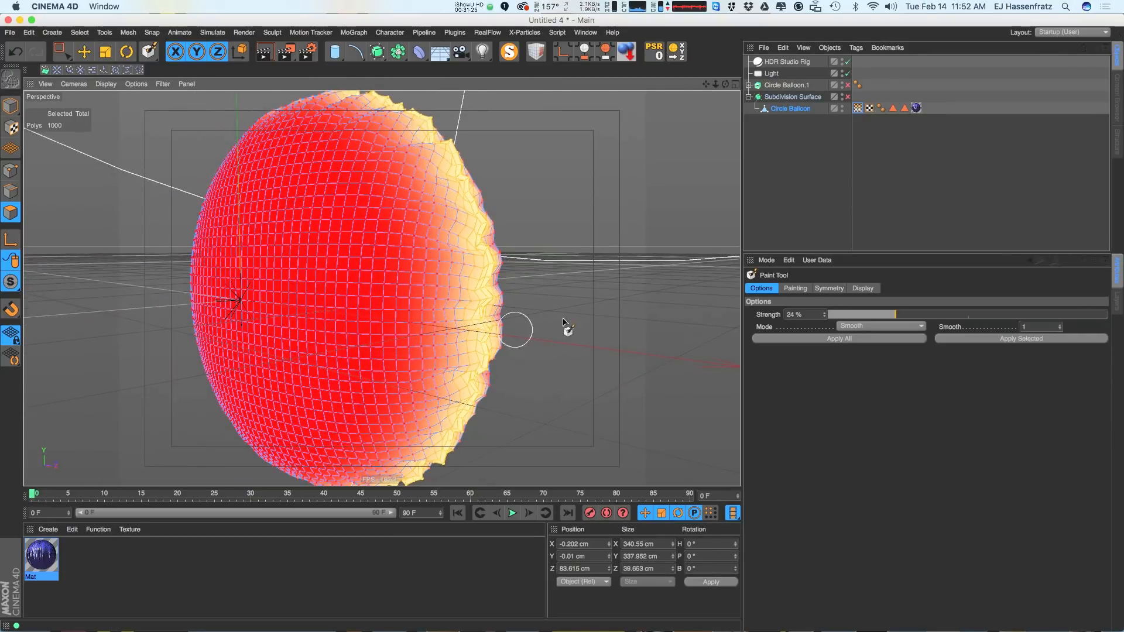
Check the Vertex Map shader's linked map in the Layer shader of Mat's bump channel, leaving Invert off
double_click(41, 555)
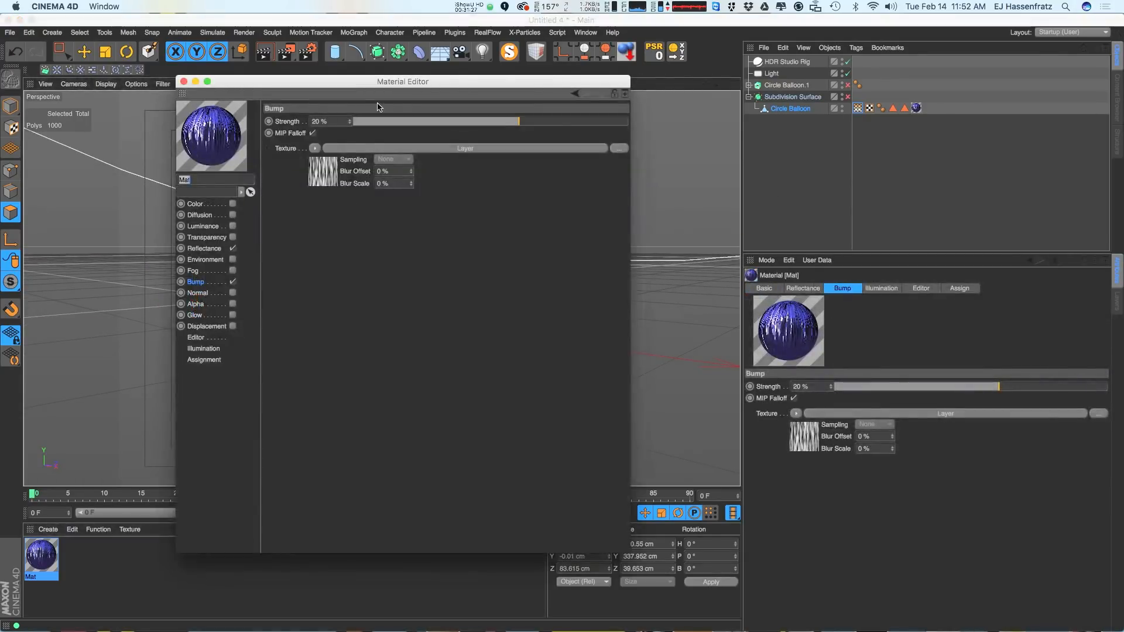
click(841, 222)
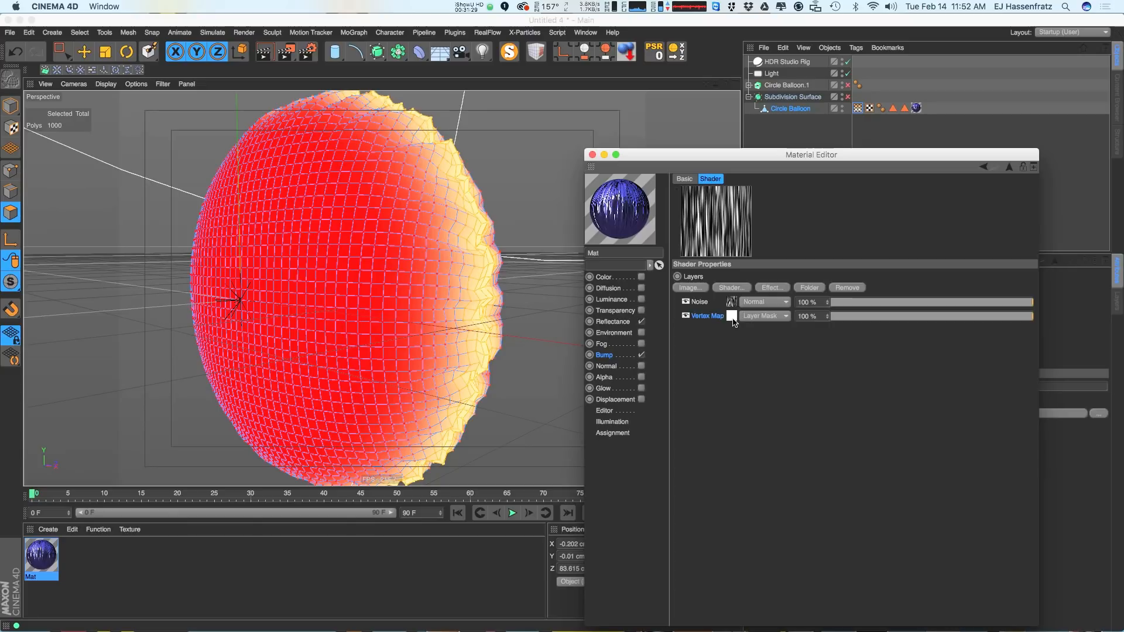
click(739, 304)
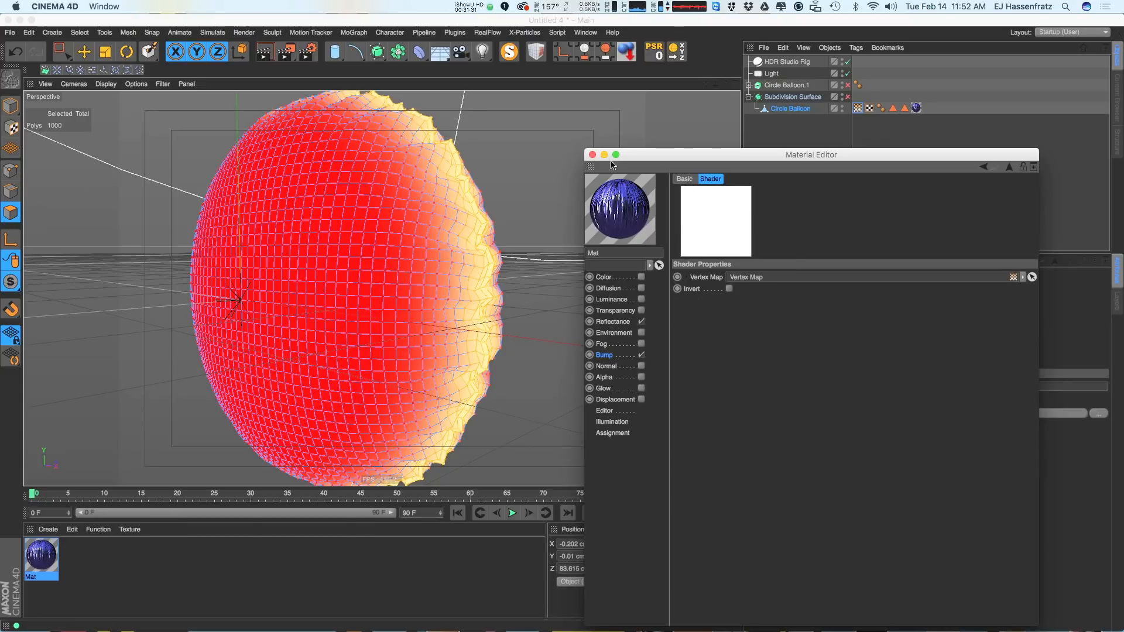
click(592, 155)
Render the viewport from a side angle to examine the masked wrinkles along the balloon's edge
alt+drag(409, 275, 512, 248)
key(ctrl+r)
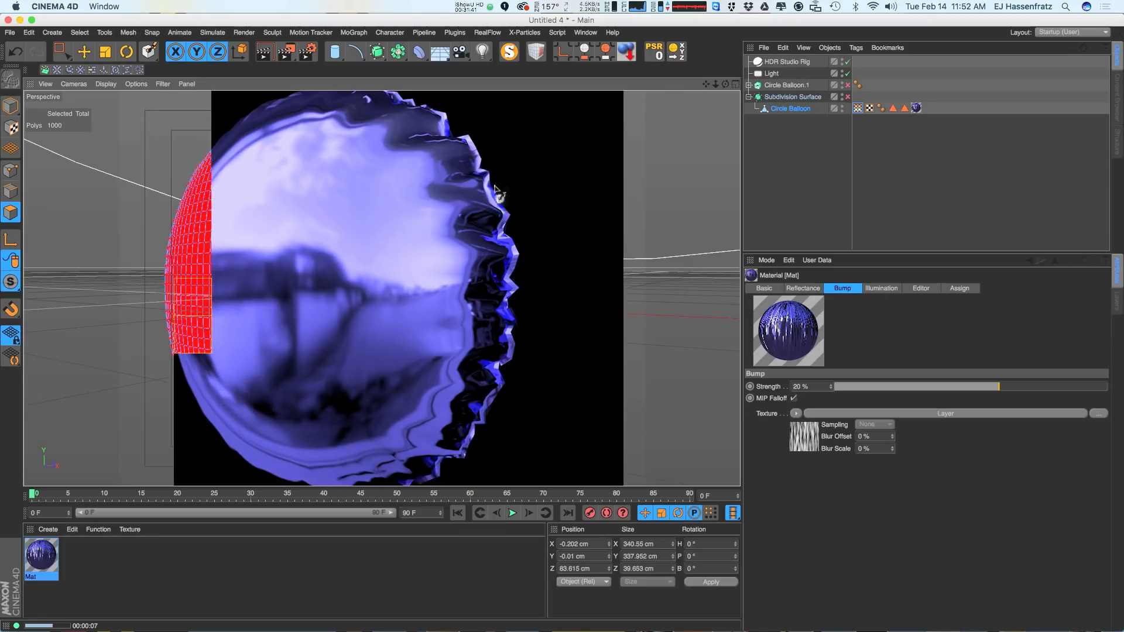
click(857, 108)
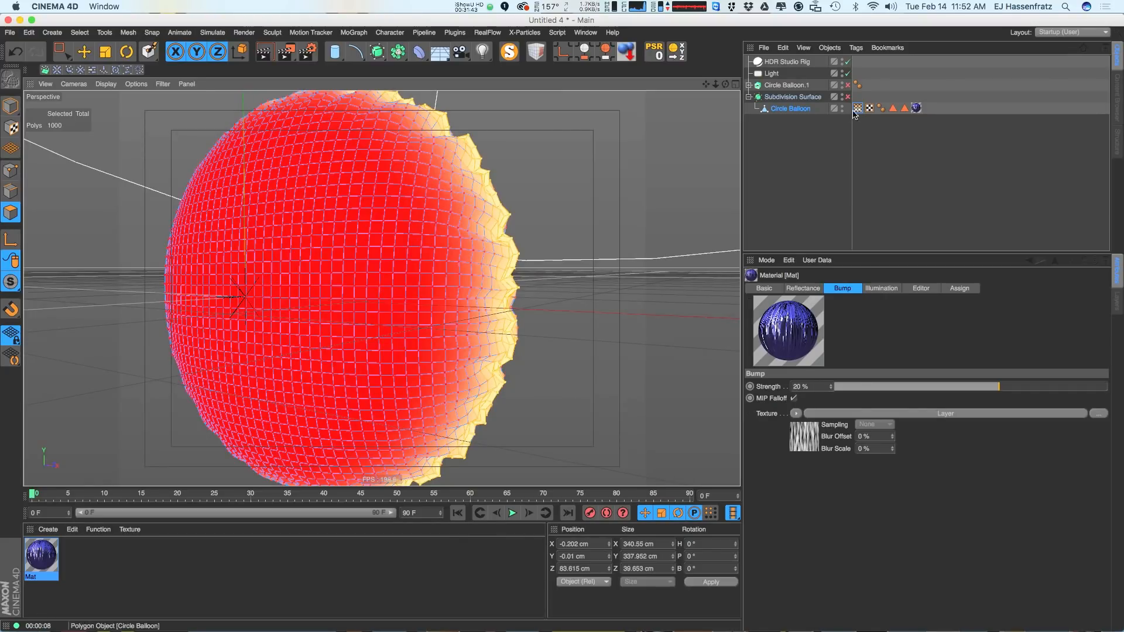
Activate Texture mode and axis modification with the Move tool for Circle Balloon's Mat texture projection
click(916, 107)
alt+drag(552, 213, 459, 164)
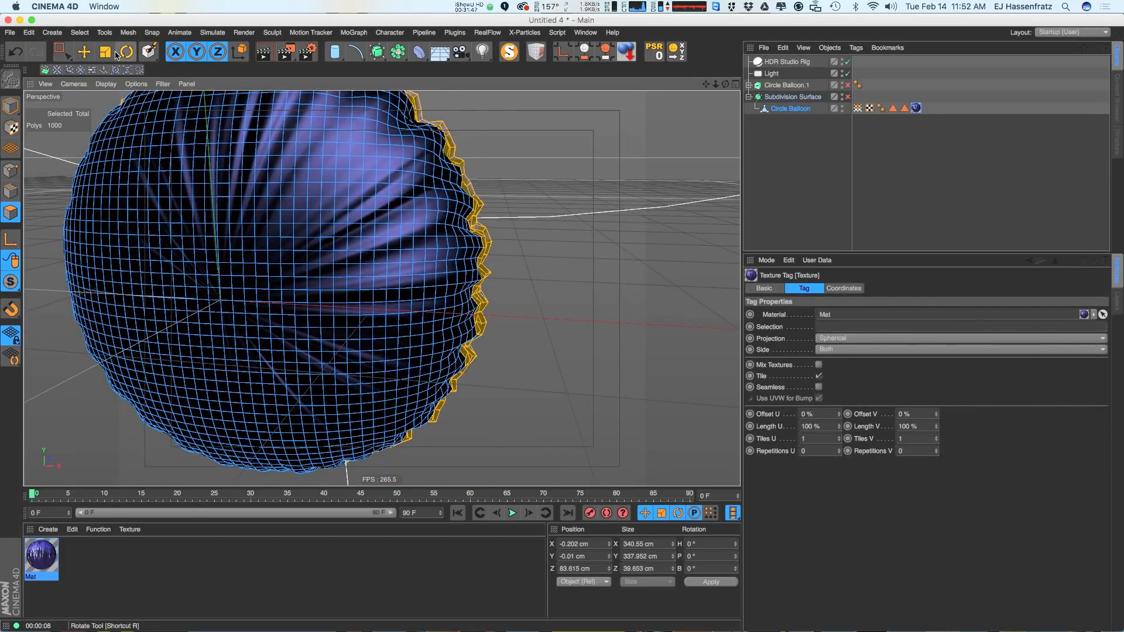
click(84, 52)
alt+middle_drag(404, 222, 434, 250)
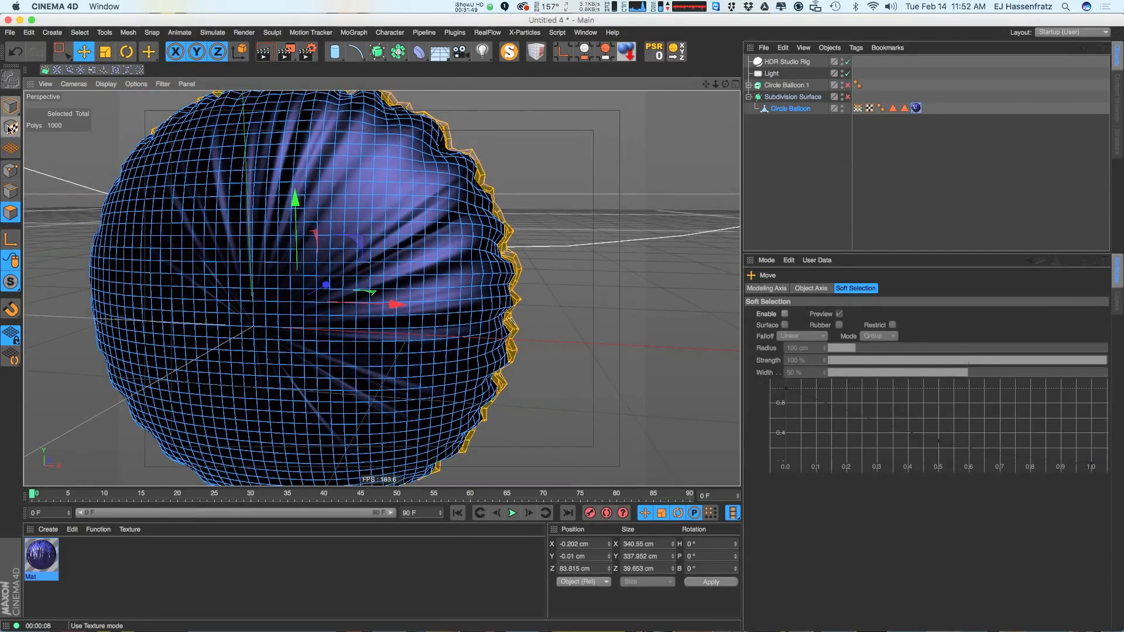
click(9, 129)
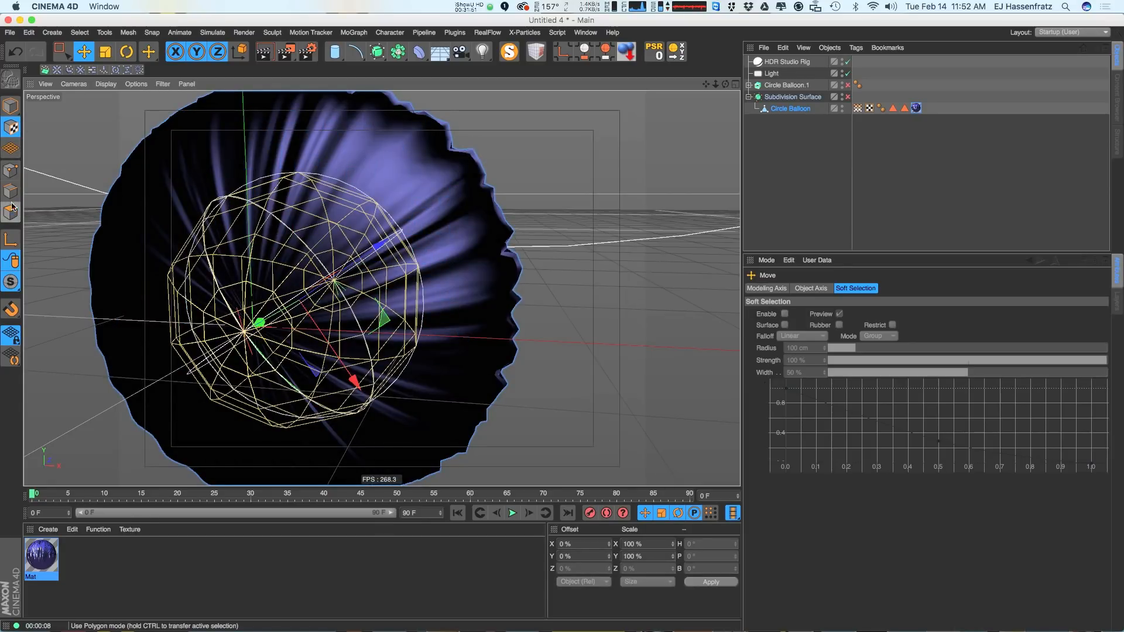
click(11, 240)
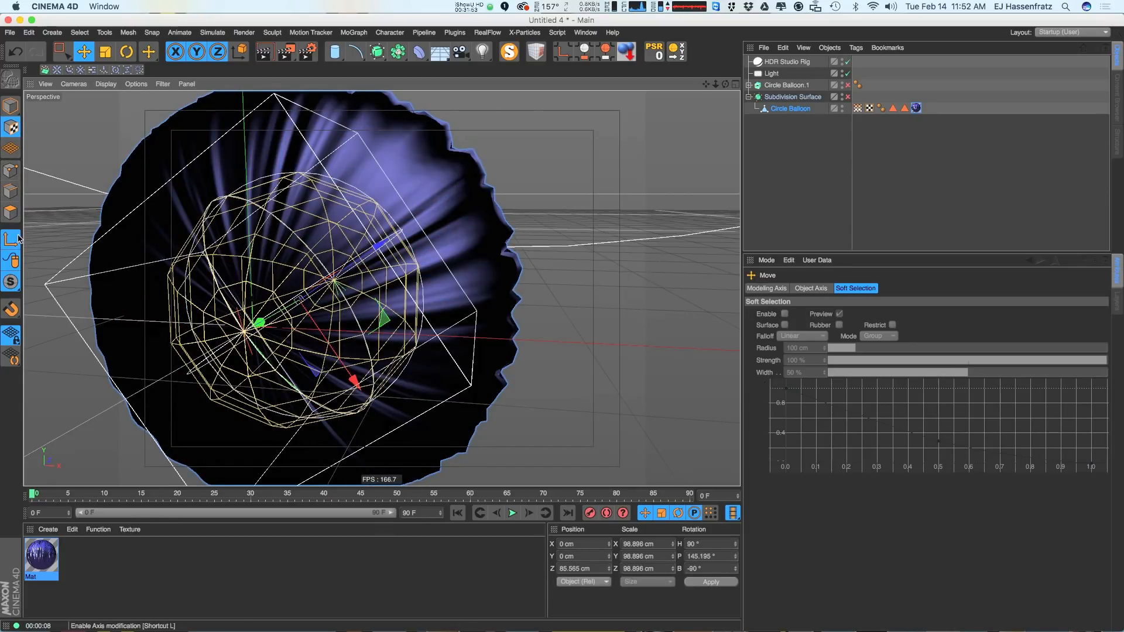
Scale the Mat texture's spherical projection unevenly to about 122 × 90 × 163 cm so the streaks radiate across the balloon
key(t)
drag(490, 306, 392, 328)
key(t)
drag(355, 382, 340, 357)
drag(383, 240, 460, 187)
drag(357, 383, 405, 449)
mouse_move(273, 329)
mouse_down()
mouse_move(221, 318)
mouse_move(255, 322)
mouse_up()
Set the Mat texture tag's Length U to 54 % and widen the spherical projection to about 145 cm in X
click(915, 107)
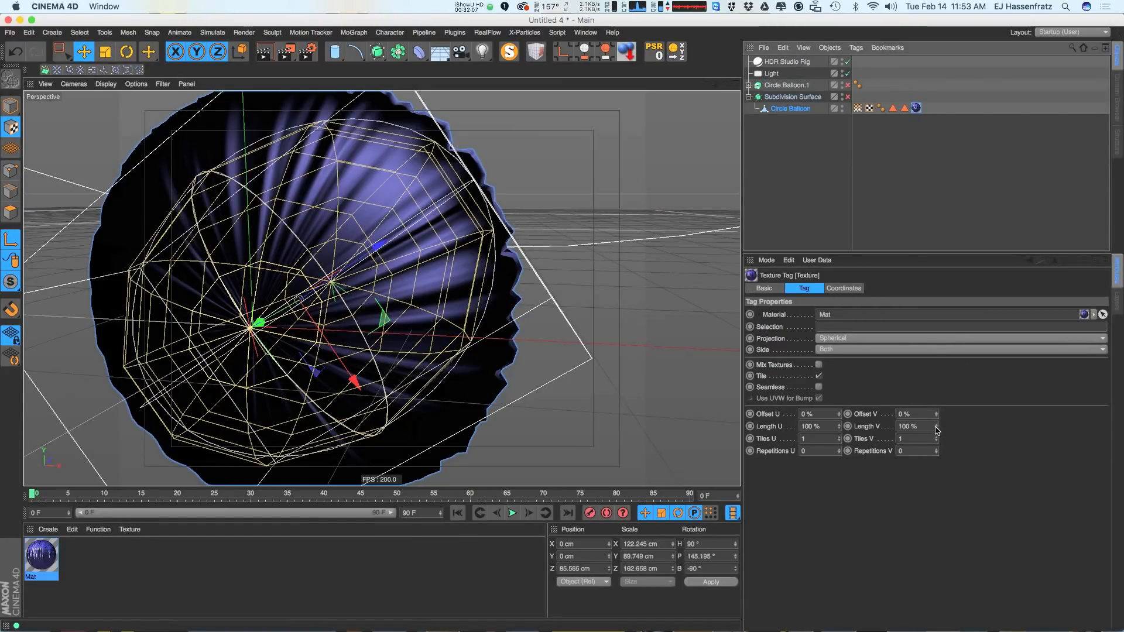
drag(840, 428, 847, 452)
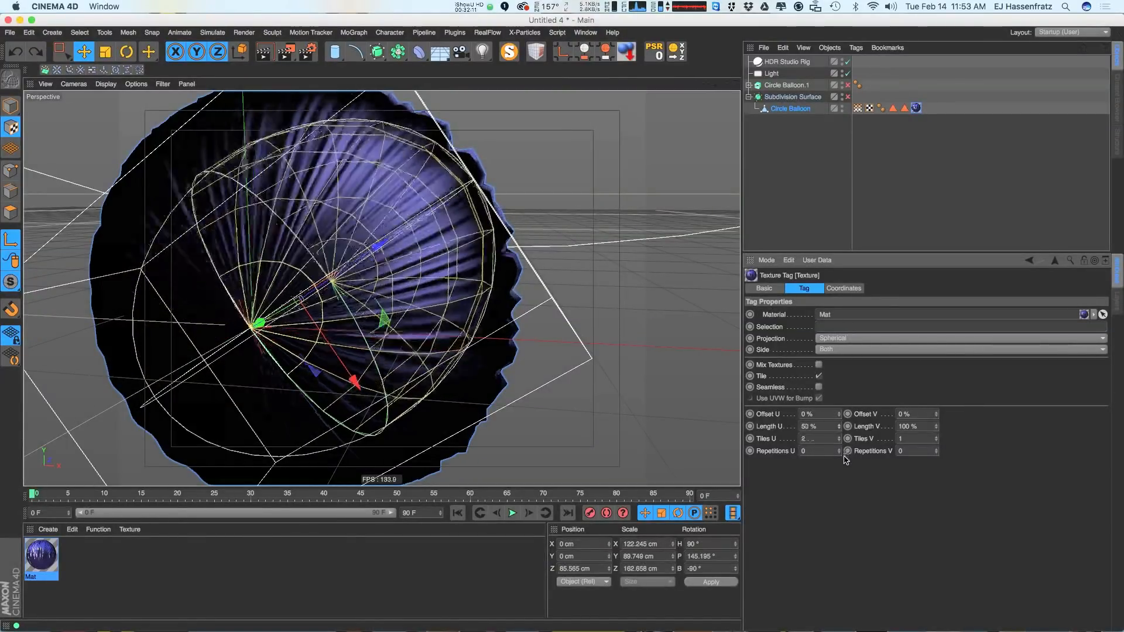
drag(843, 459, 843, 457)
alt+drag(357, 275, 410, 270)
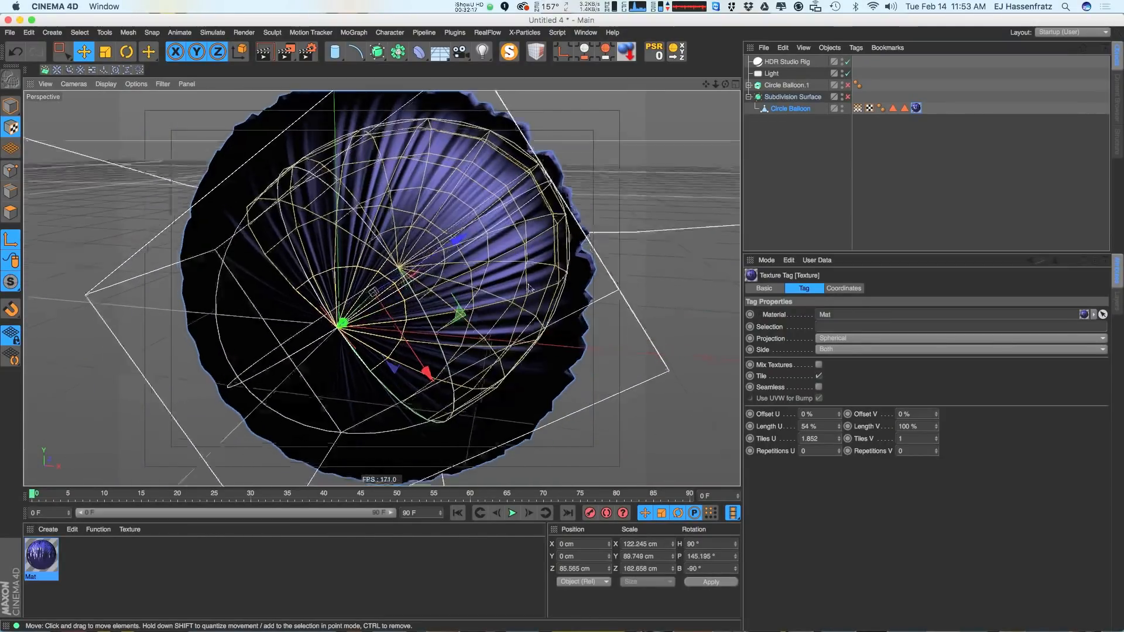
key(t)
drag(431, 376, 439, 393)
mouse_move(480, 257)
alt+mouse_down()
mouse_move(522, 243)
mouse_move(498, 257)
alt+mouse_up()
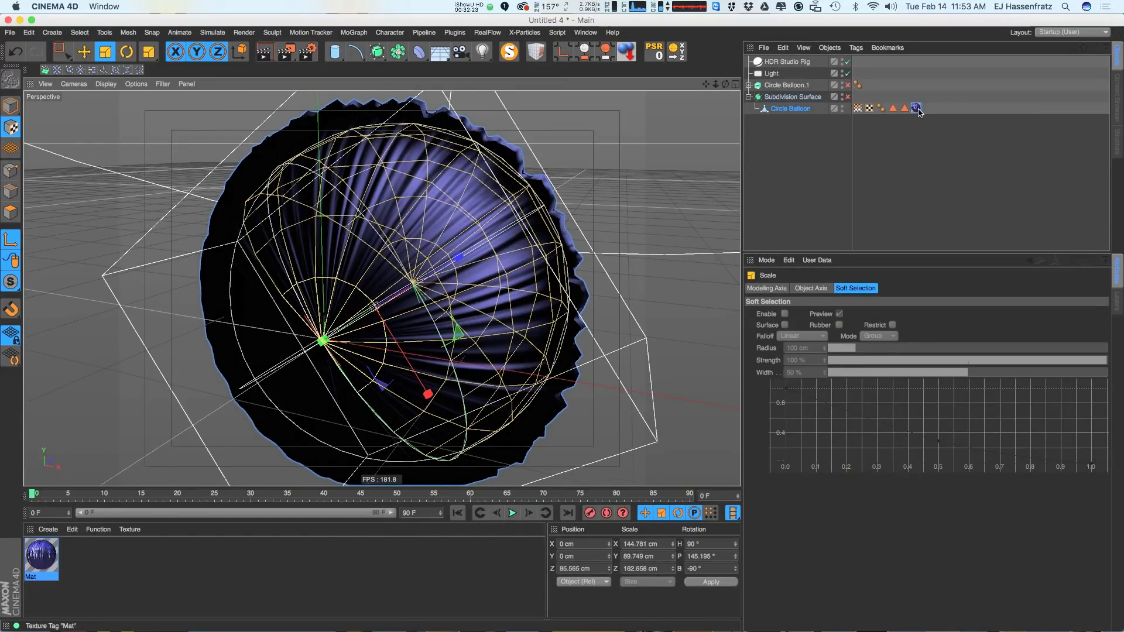
Tighten the Mat texture's Length U to 42 % and render a close-up of the balloon's edge
click(858, 108)
drag(837, 429, 839, 434)
alt+middle_drag(598, 311, 503, 321)
alt+right_drag(503, 320, 529, 293)
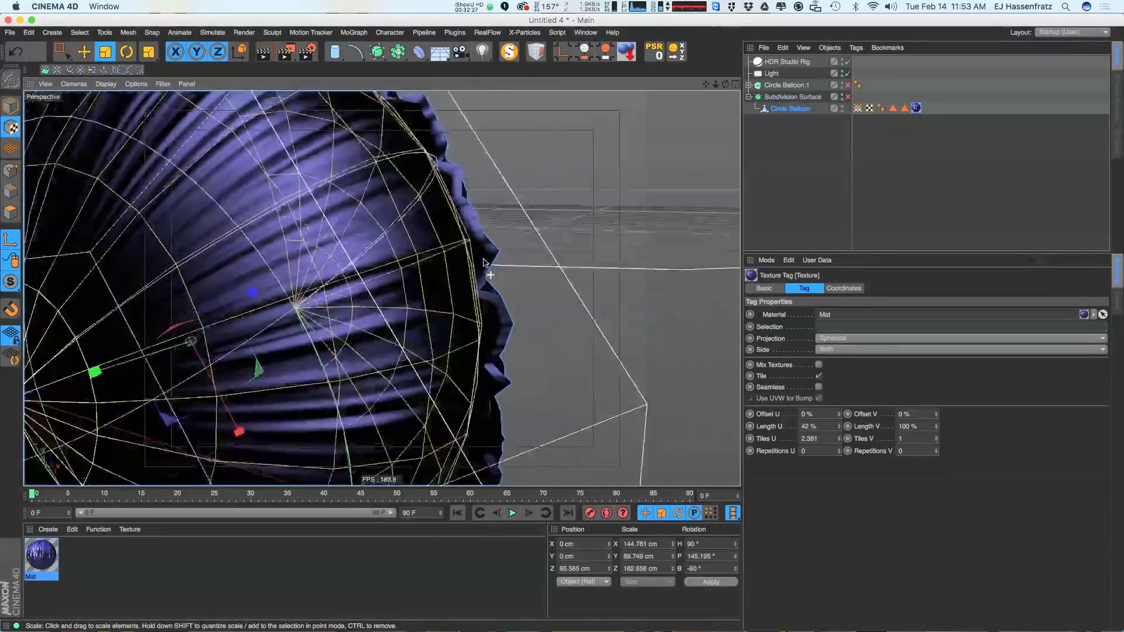
alt+drag(530, 292, 508, 252)
key(super+r)
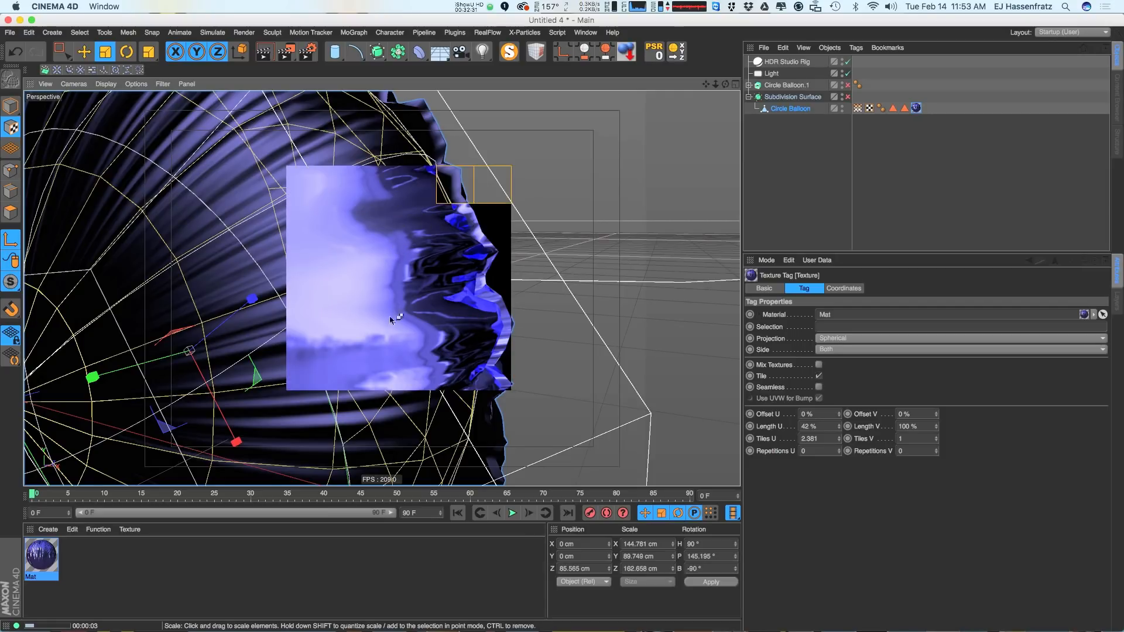
Raise Mat's bump Strength to 100 % in the Material Editor and close the editor
double_click(53, 556)
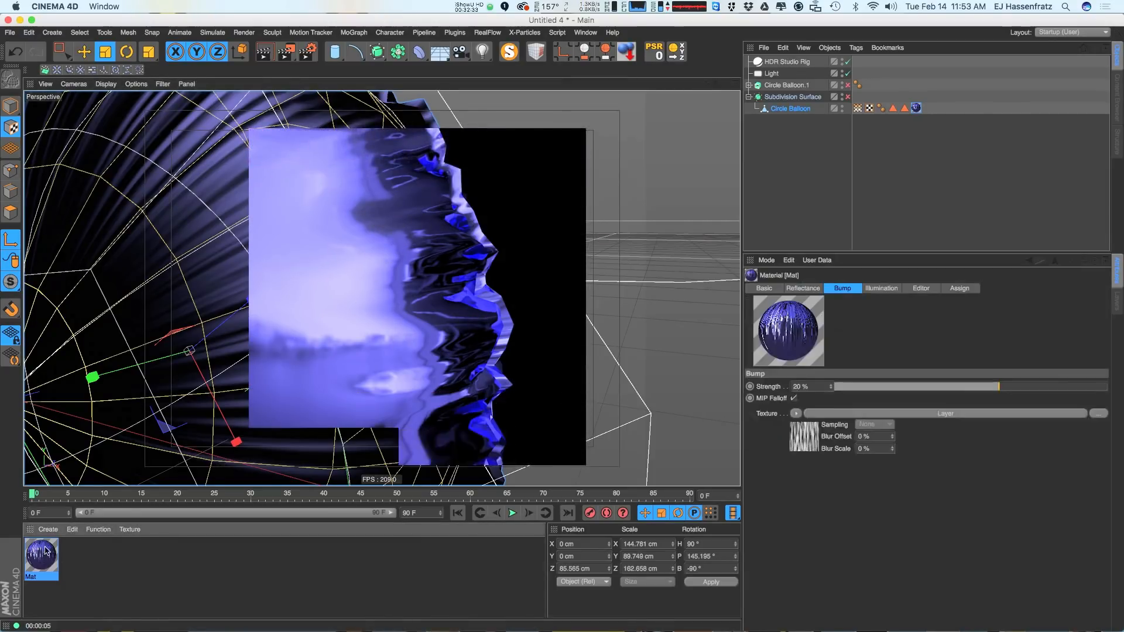
drag(397, 79, 808, 117)
drag(922, 158, 1034, 158)
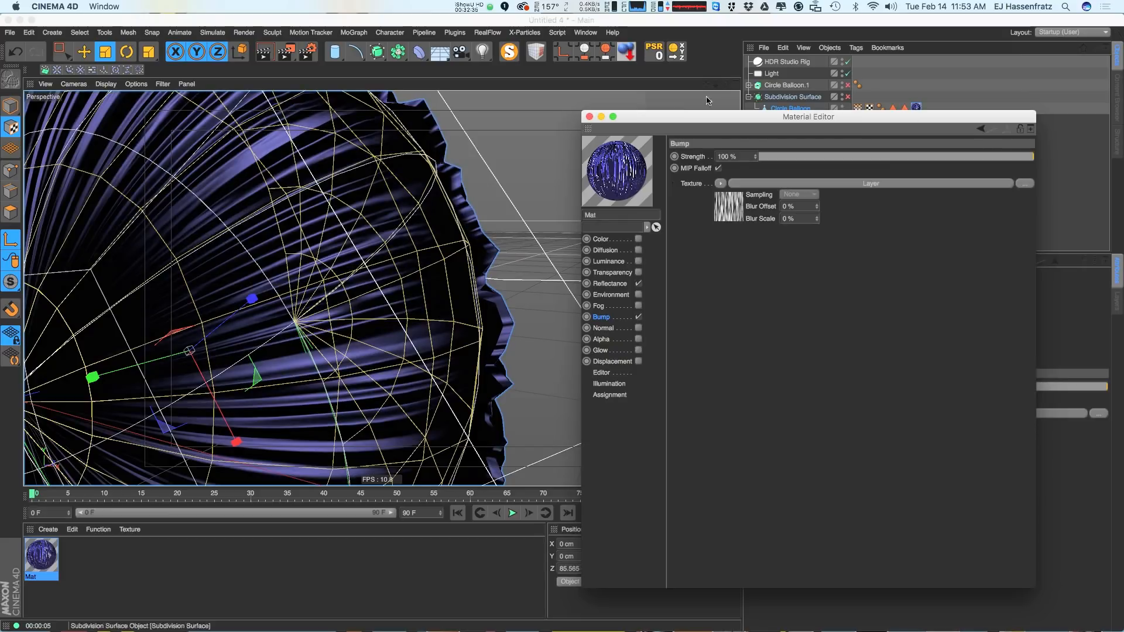
click(590, 117)
Render the whole balloon from the side and the front to examine the stronger edge wrinkles
scroll(430, 215, down, 6)
key(alt+r)
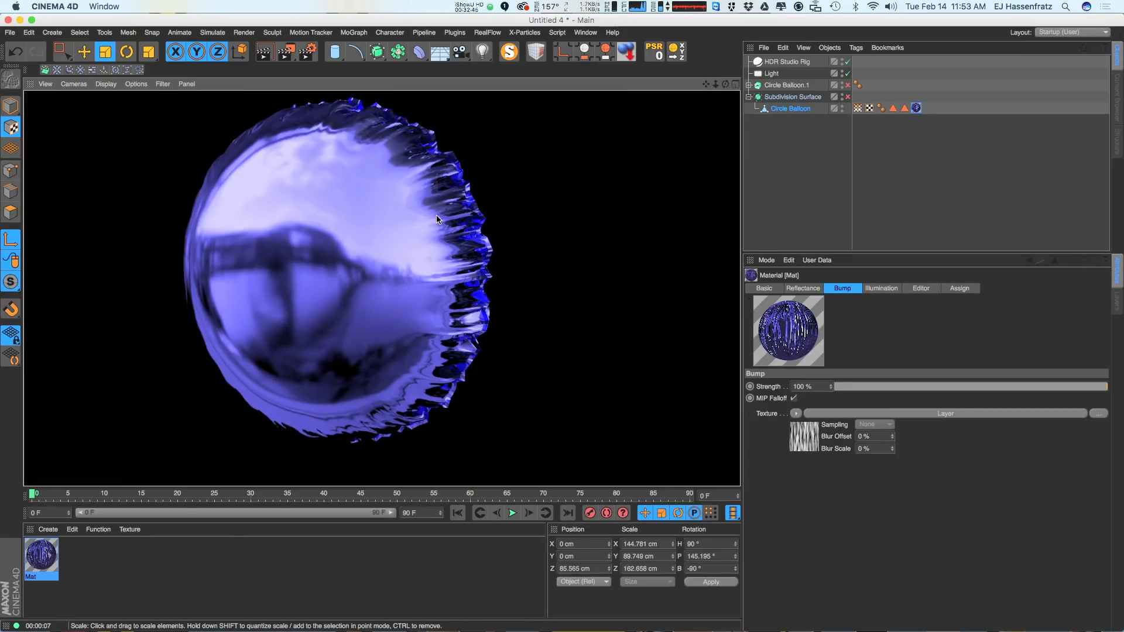
alt+drag(434, 254, 486, 220)
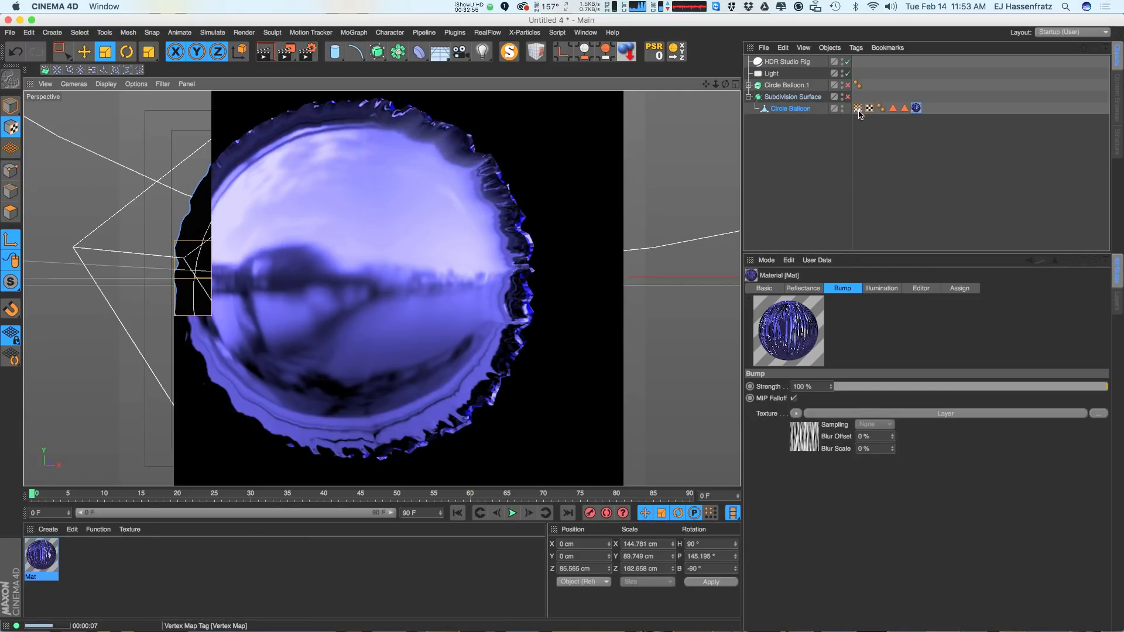
key(alt+r)
alt+right_drag(448, 243, 375, 249)
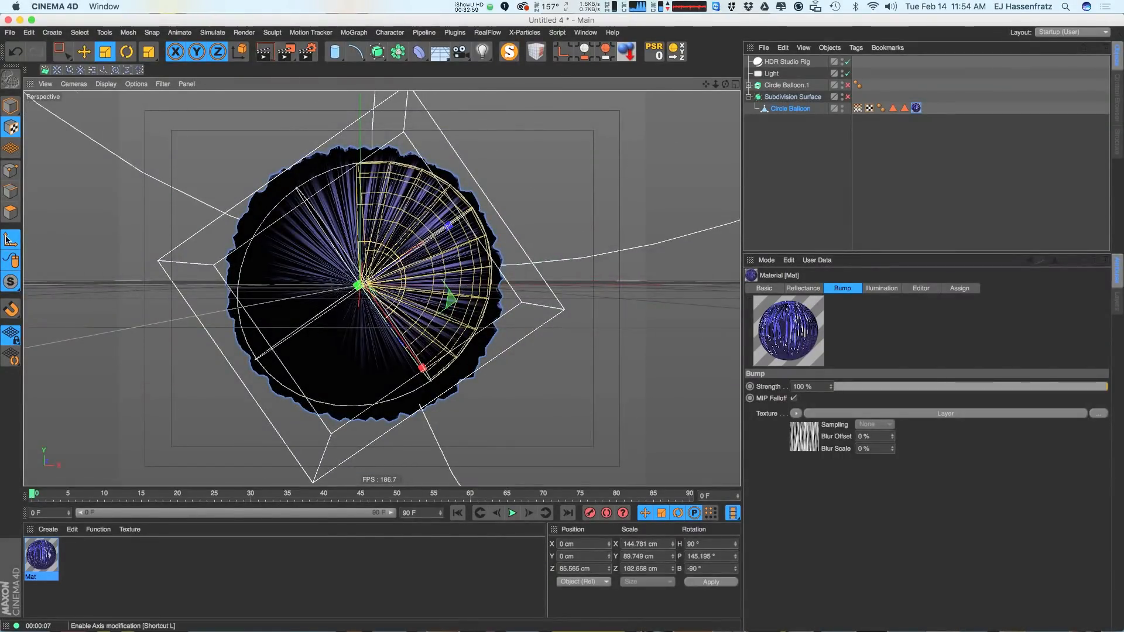
Return to Model mode and open the Paint Tool for Circle Balloon's vertex map
click(10, 107)
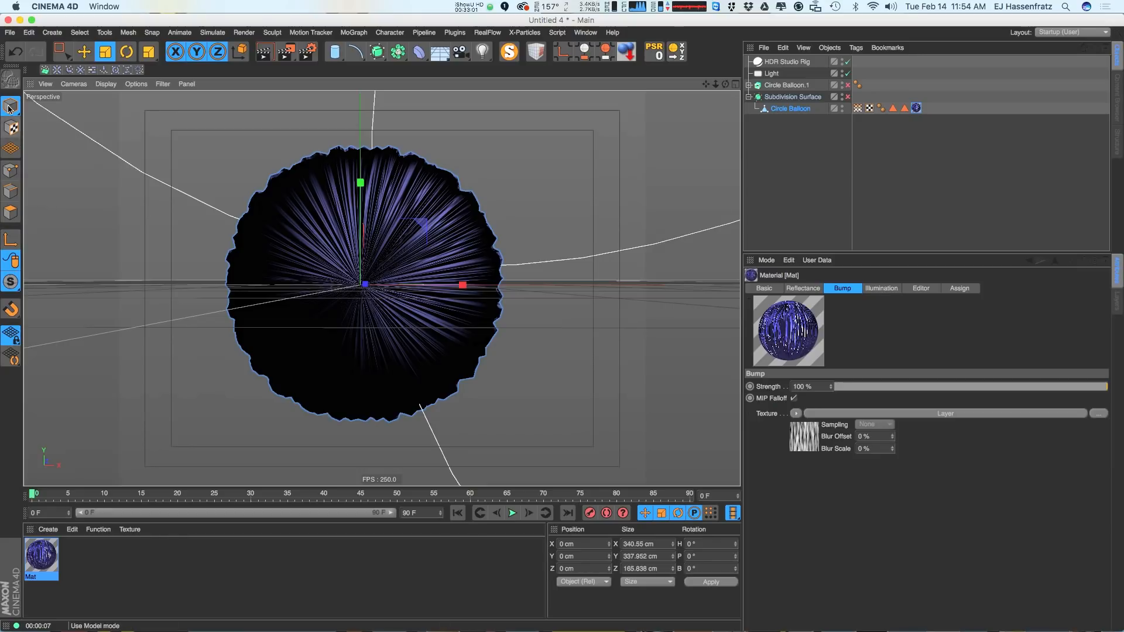
click(857, 107)
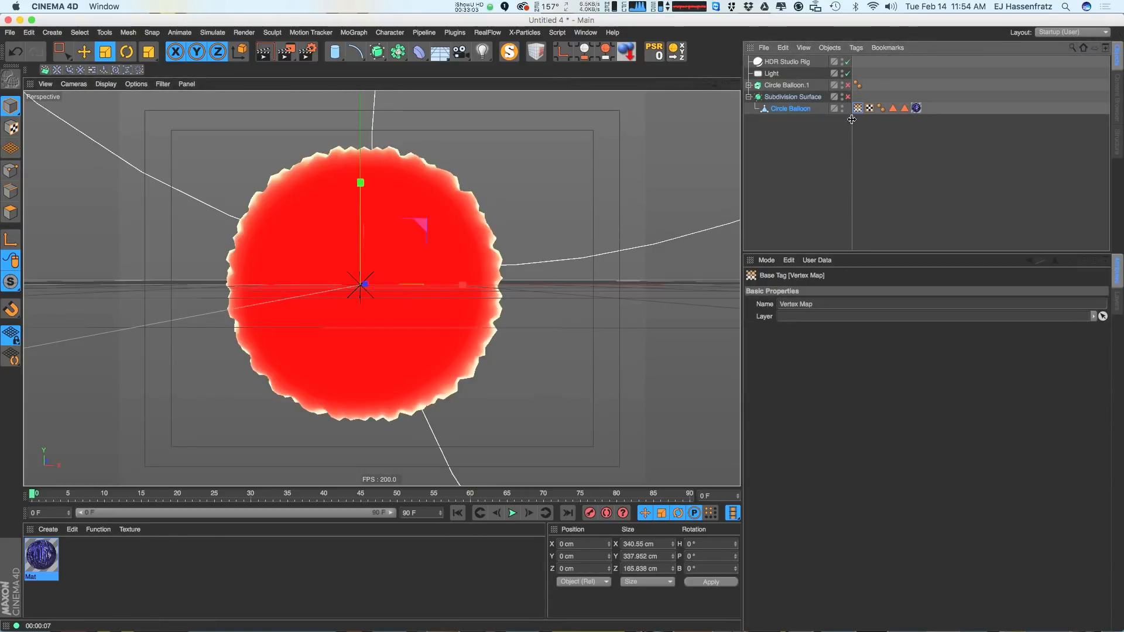
double_click(859, 108)
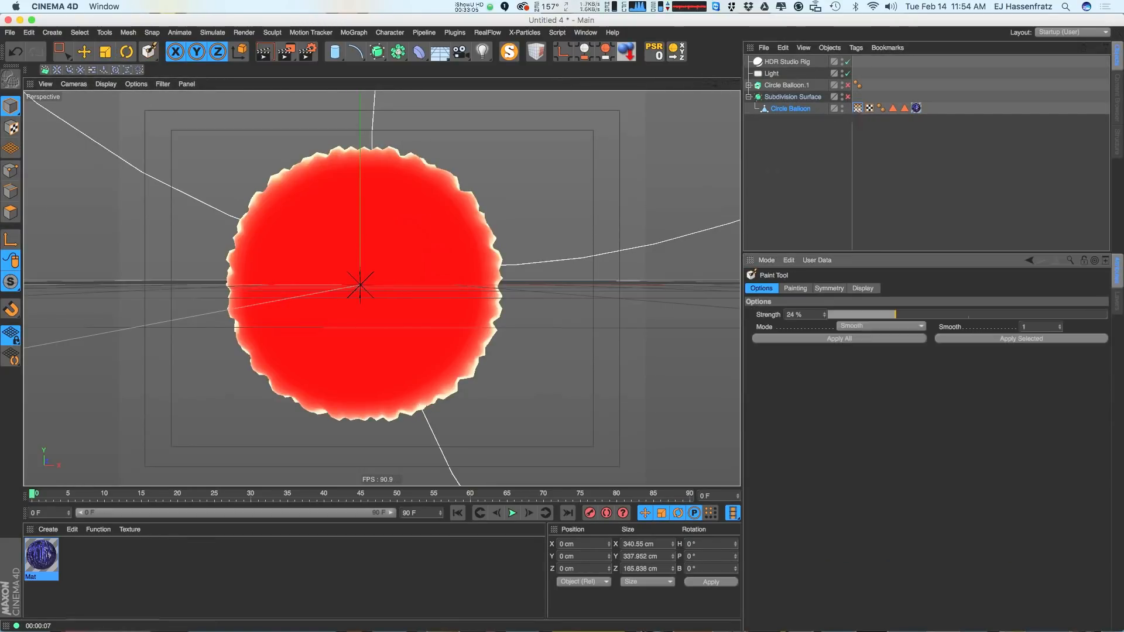
Turn off Visible Only in the Paint Tool's painting options so strokes also affect hidden points
alt+right_drag(490, 219, 535, 216)
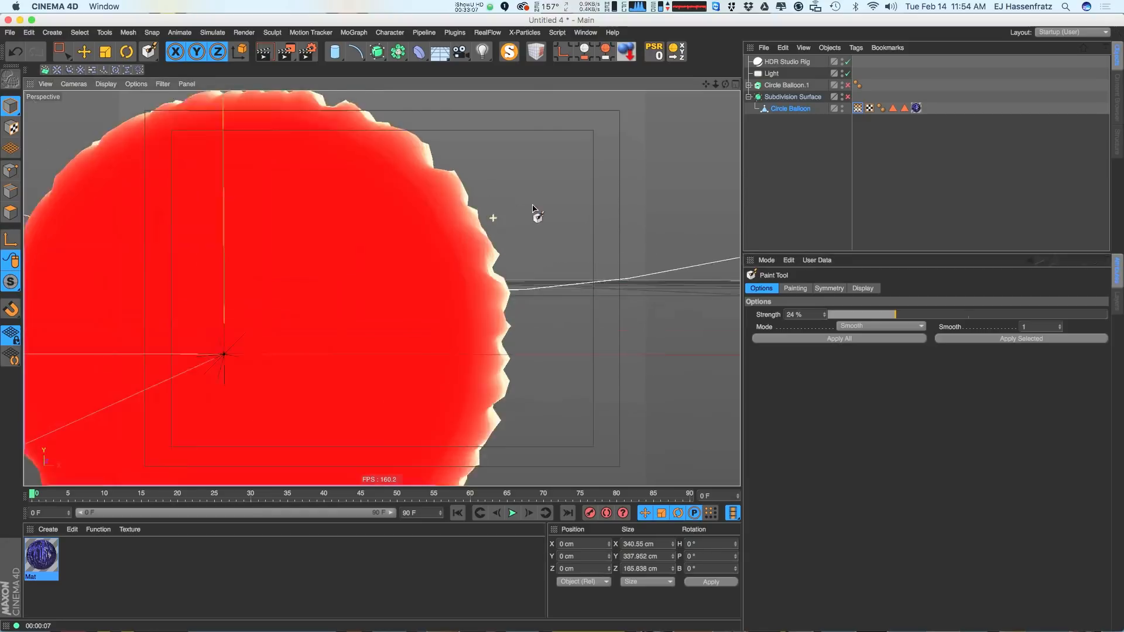
alt+drag(535, 216, 472, 246)
alt+middle_drag(381, 287, 458, 243)
mouse_move(457, 240)
alt+mouse_down()
mouse_move(425, 266)
mouse_move(442, 261)
mouse_move(430, 251)
mouse_move(439, 242)
alt+mouse_up()
alt+right_drag(469, 226, 429, 253)
alt+middle_drag(429, 254, 462, 230)
click(805, 290)
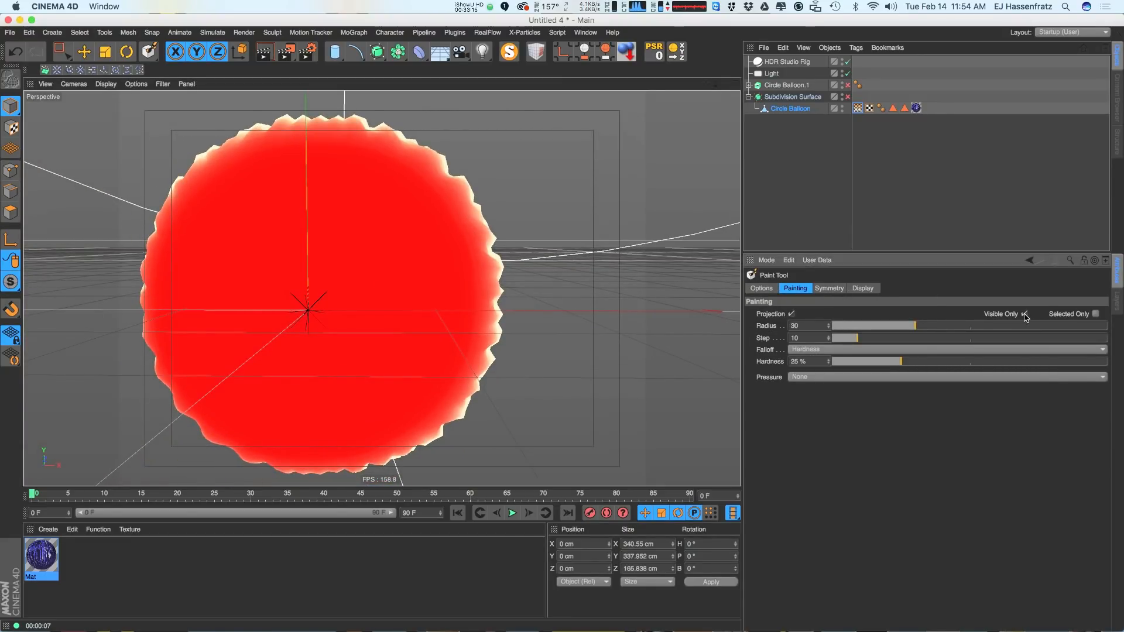
mouse_move(515, 228)
alt+mouse_down()
mouse_move(393, 288)
mouse_move(443, 270)
alt+mouse_up()
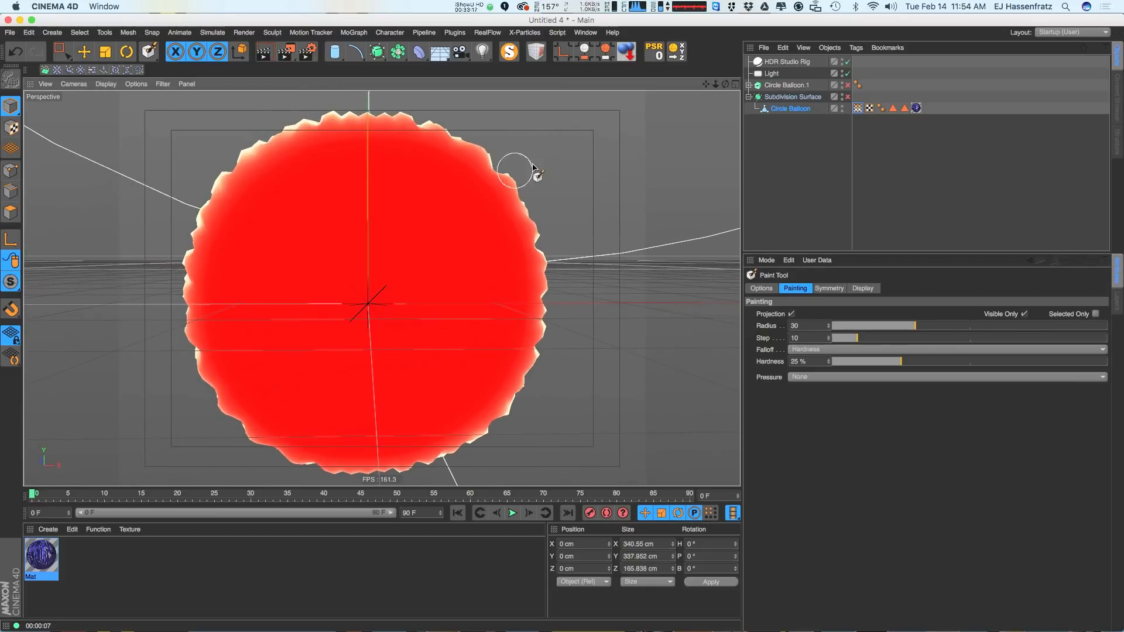
mouse_move(485, 182)
alt+mouse_down()
mouse_move(484, 157)
mouse_move(431, 205)
mouse_move(300, 226)
mouse_move(490, 182)
mouse_move(484, 175)
mouse_move(524, 191)
alt+mouse_up()
click(1023, 314)
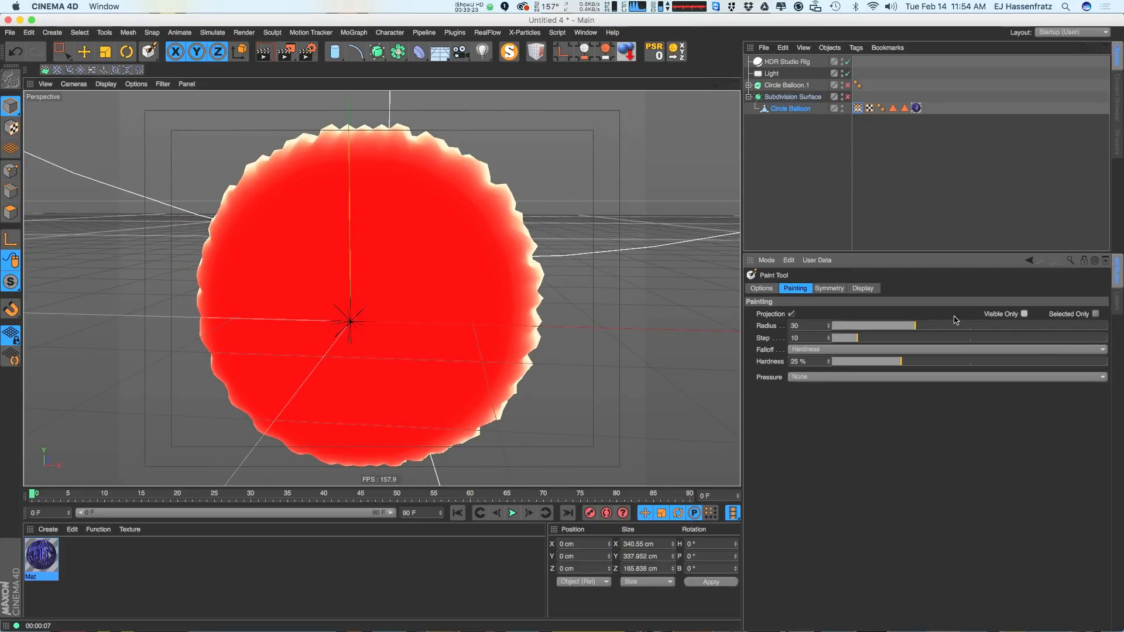
mouse_move(458, 253)
alt+mouse_down()
mouse_move(482, 271)
mouse_move(527, 274)
alt+mouse_up()
Paint irregular weight patches around the balloon's edge using the Paint Tool in Add mode at 21 % strength
click(761, 288)
click(890, 326)
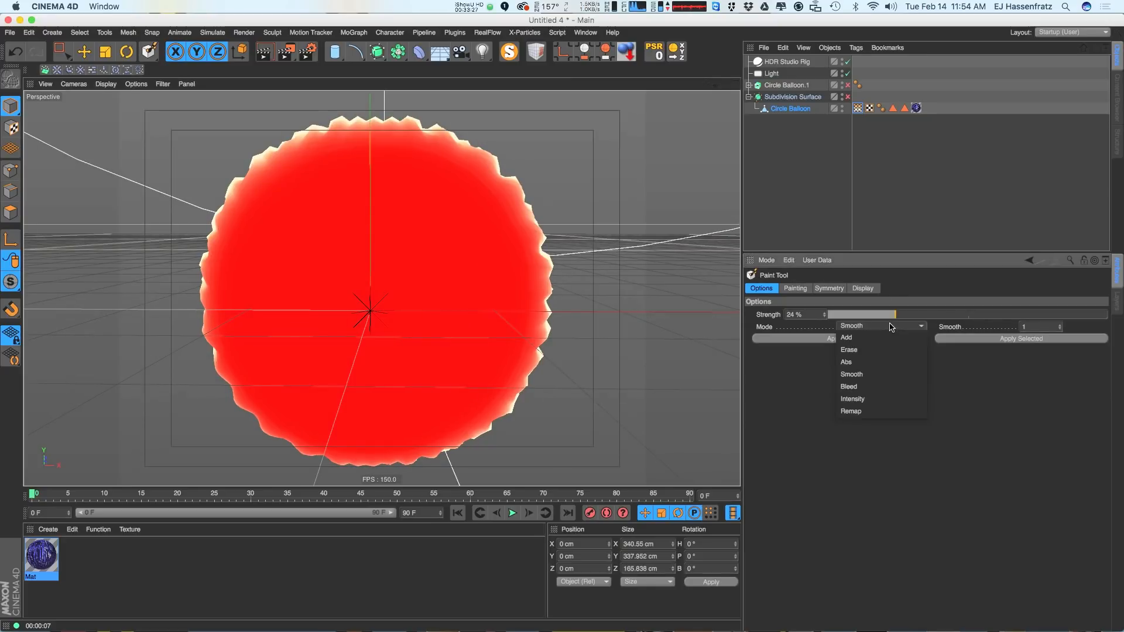
click(878, 337)
click(896, 316)
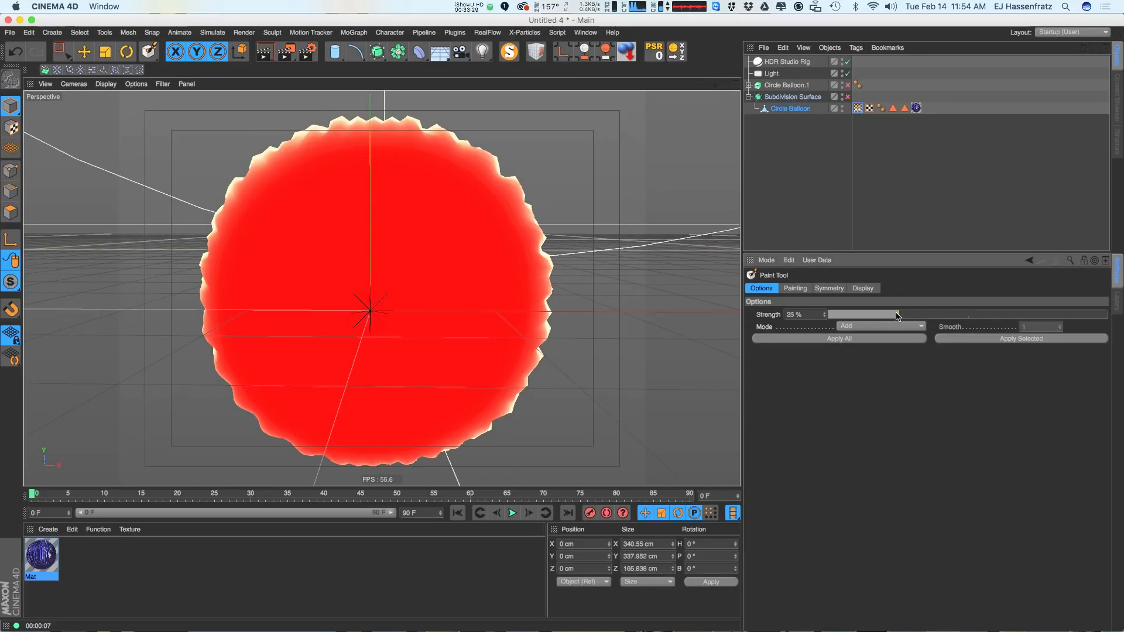
drag(884, 317, 887, 315)
mouse_move(513, 170)
mouse_down()
mouse_move(501, 188)
mouse_move(498, 158)
mouse_move(524, 173)
mouse_up()
mouse_move(466, 423)
mouse_down()
mouse_move(467, 457)
mouse_move(456, 458)
mouse_move(466, 443)
mouse_up()
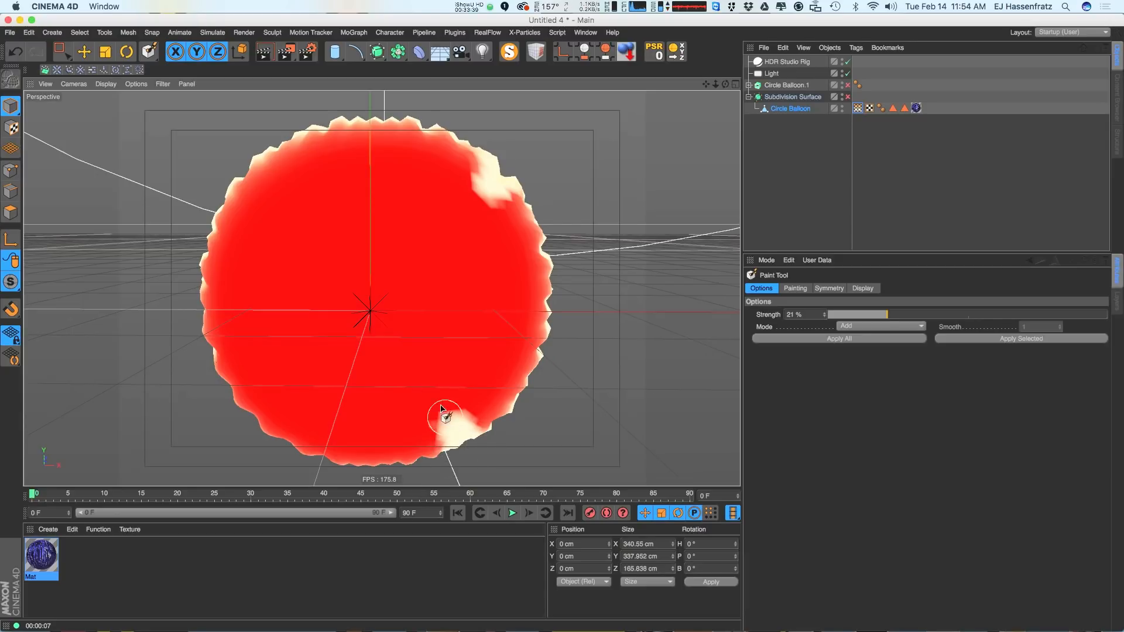
mouse_move(460, 436)
mouse_down()
mouse_move(447, 426)
mouse_move(458, 438)
mouse_up()
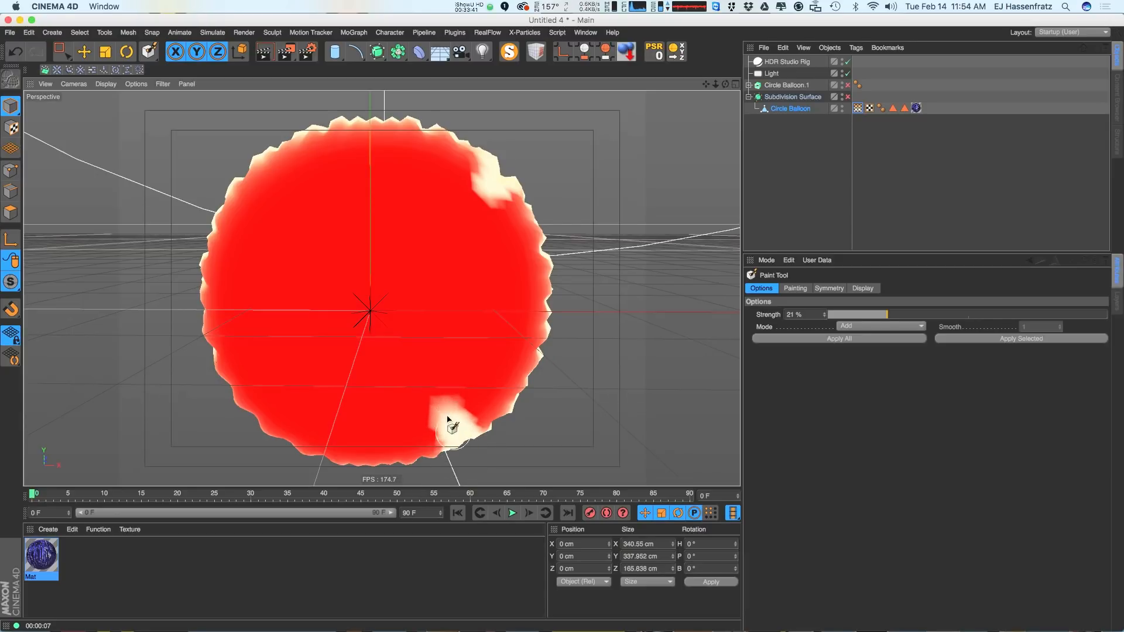
mouse_move(224, 162)
mouse_down()
mouse_move(263, 163)
mouse_move(224, 233)
mouse_up()
drag(205, 395, 217, 436)
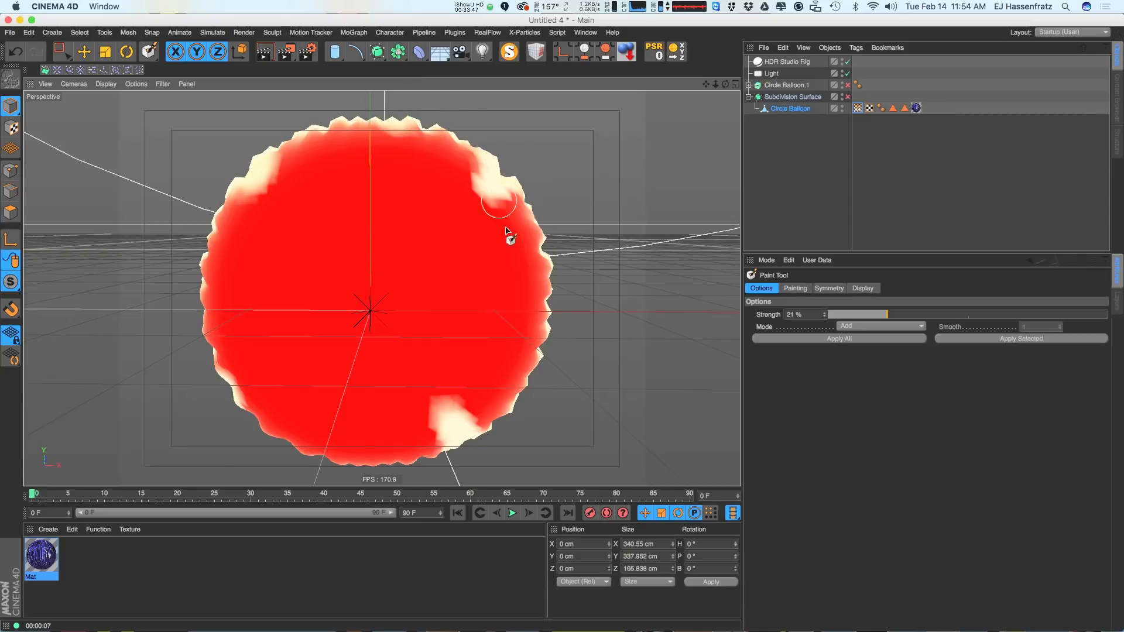
drag(397, 463, 275, 468)
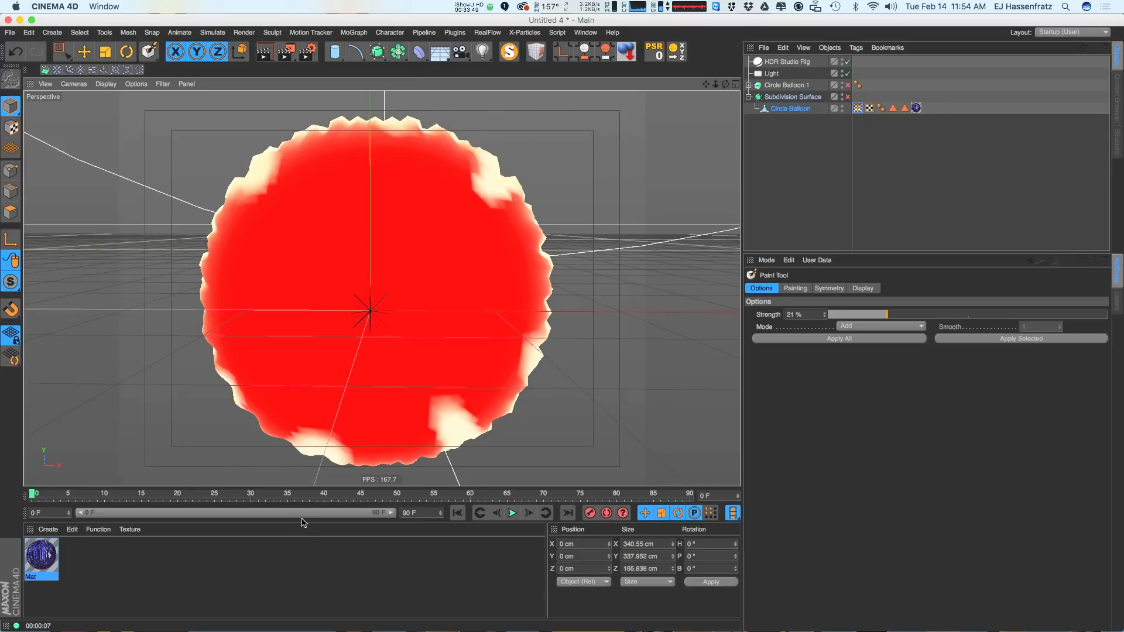
Smooth the painted weights along the balloon's lower-right edge using Smooth mode at 21 % strength
click(854, 326)
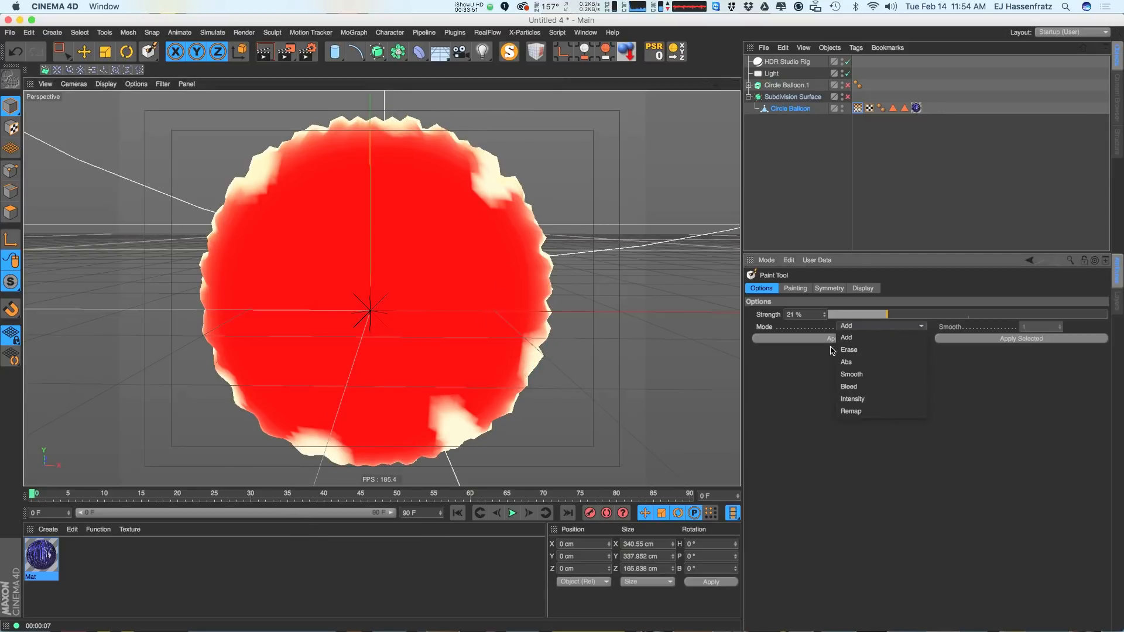
click(872, 374)
mouse_move(451, 421)
mouse_down()
mouse_move(483, 449)
mouse_move(461, 432)
mouse_move(432, 441)
mouse_move(517, 416)
mouse_up()
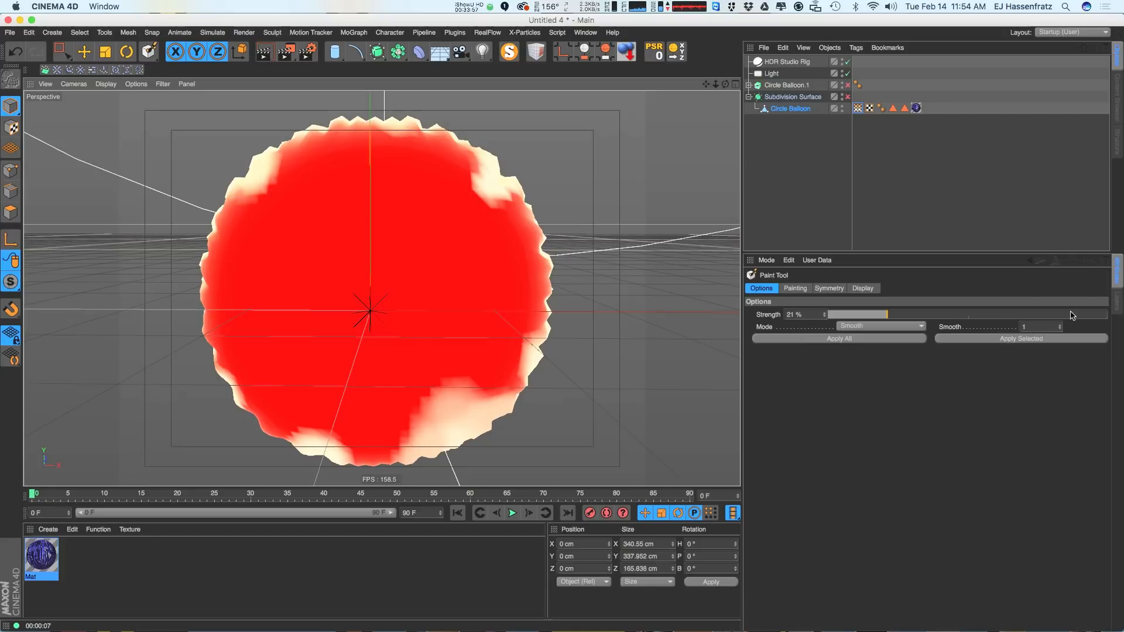
mouse_move(556, 328)
mouse_down()
mouse_move(514, 358)
mouse_move(534, 388)
mouse_up()
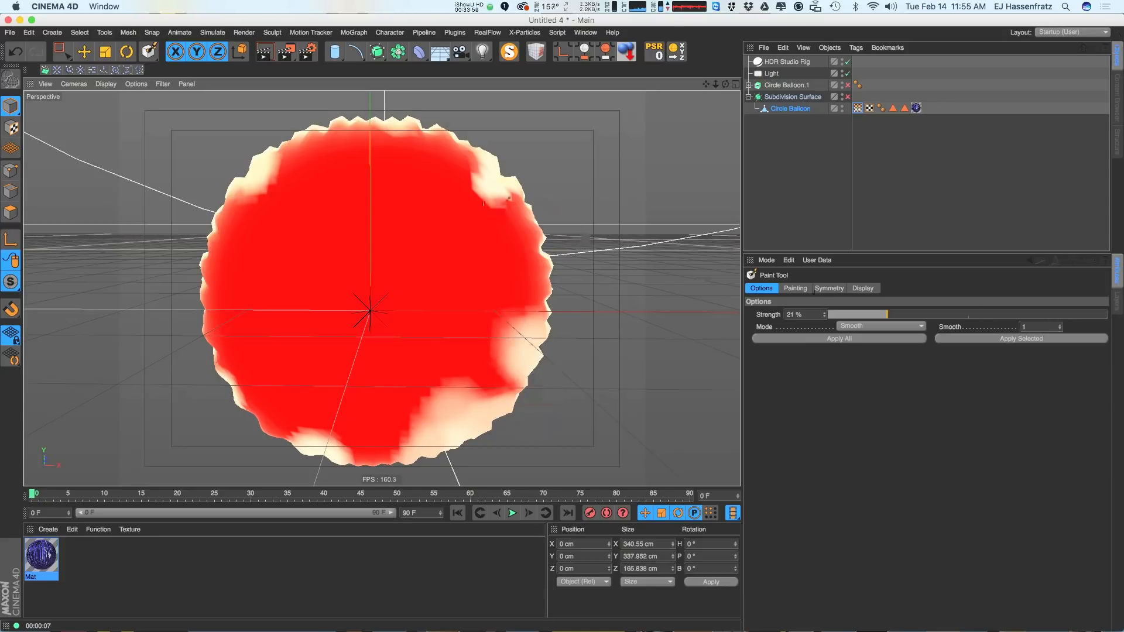
Reduce the smoothing strength to 4 % and blend the remaining weight patches around the balloon's upper and lower edges
drag(896, 318, 840, 317)
mouse_move(485, 187)
mouse_down()
mouse_move(519, 202)
mouse_move(469, 156)
mouse_move(386, 130)
mouse_move(262, 164)
mouse_up()
mouse_move(261, 464)
mouse_down()
mouse_move(321, 459)
mouse_move(377, 498)
mouse_move(436, 411)
mouse_move(534, 421)
mouse_move(439, 443)
mouse_up()
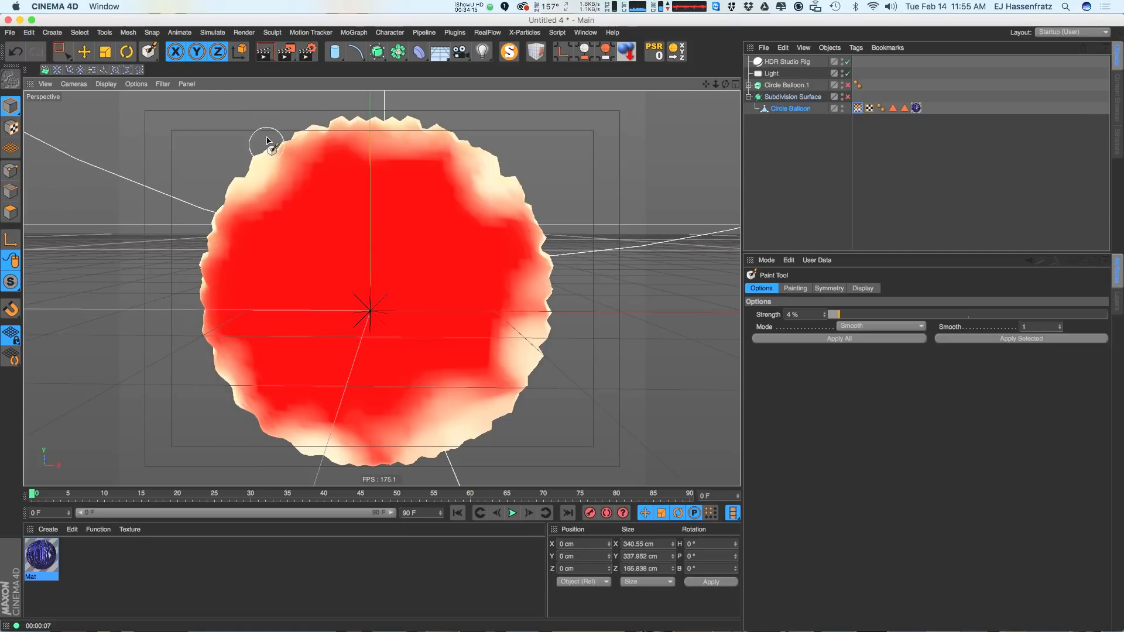
Erase excess weight from the inner side of the balloon's lower-right patch using Erase mode at 4 % strength
alt+drag(460, 342, 463, 343)
alt+middle_drag(463, 343, 503, 316)
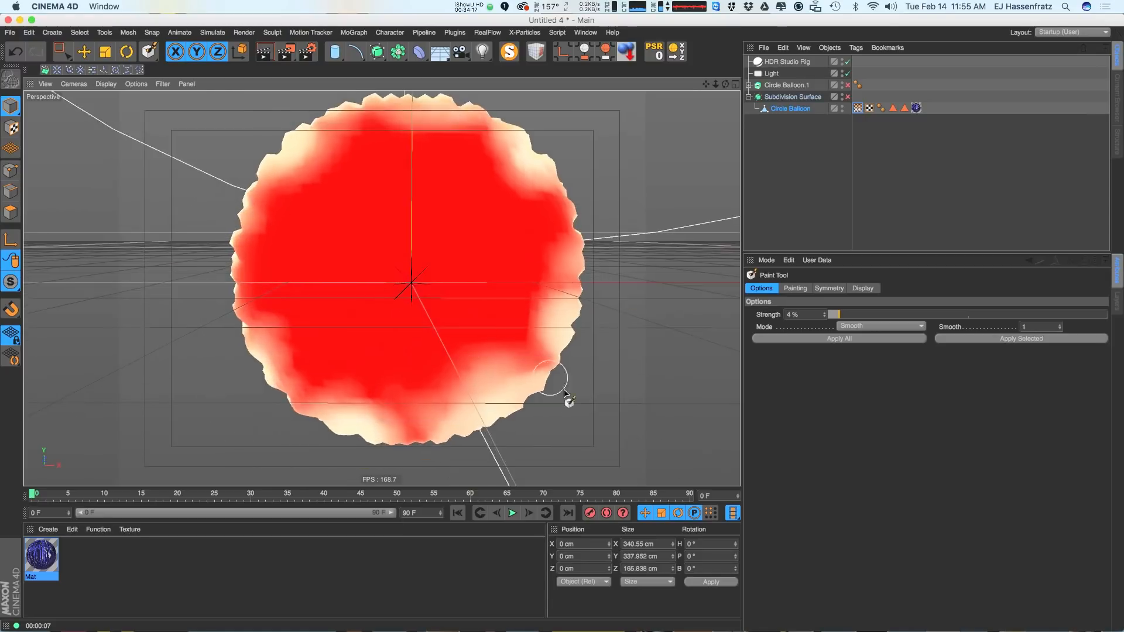
click(872, 326)
click(850, 399)
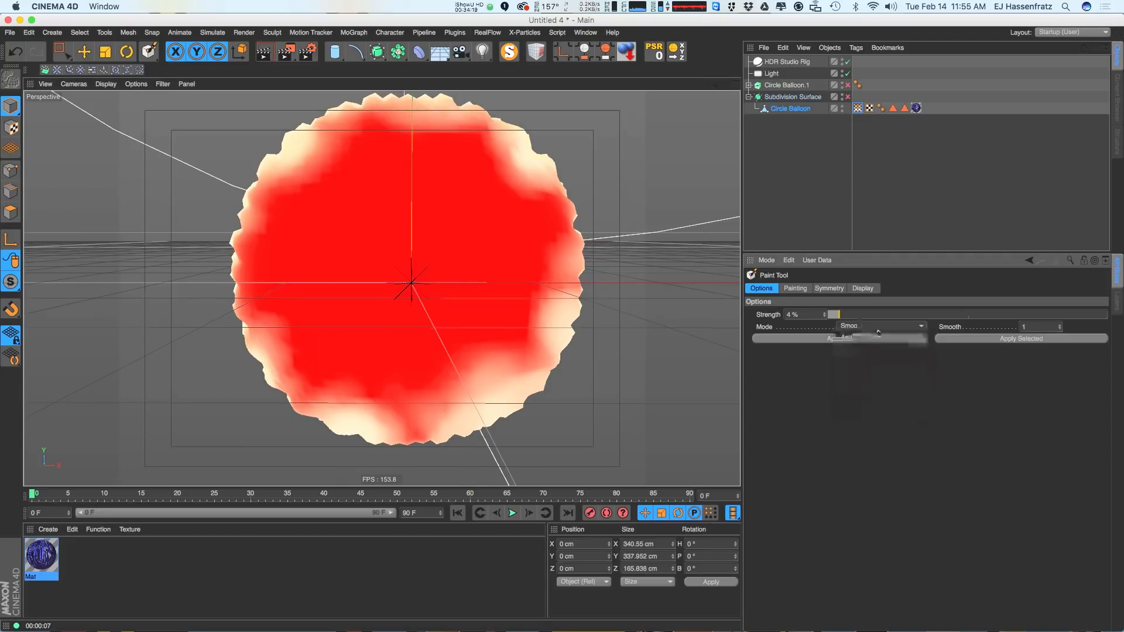
mouse_move(471, 367)
mouse_down()
mouse_move(501, 356)
mouse_move(462, 386)
mouse_move(443, 382)
mouse_move(467, 399)
mouse_up()
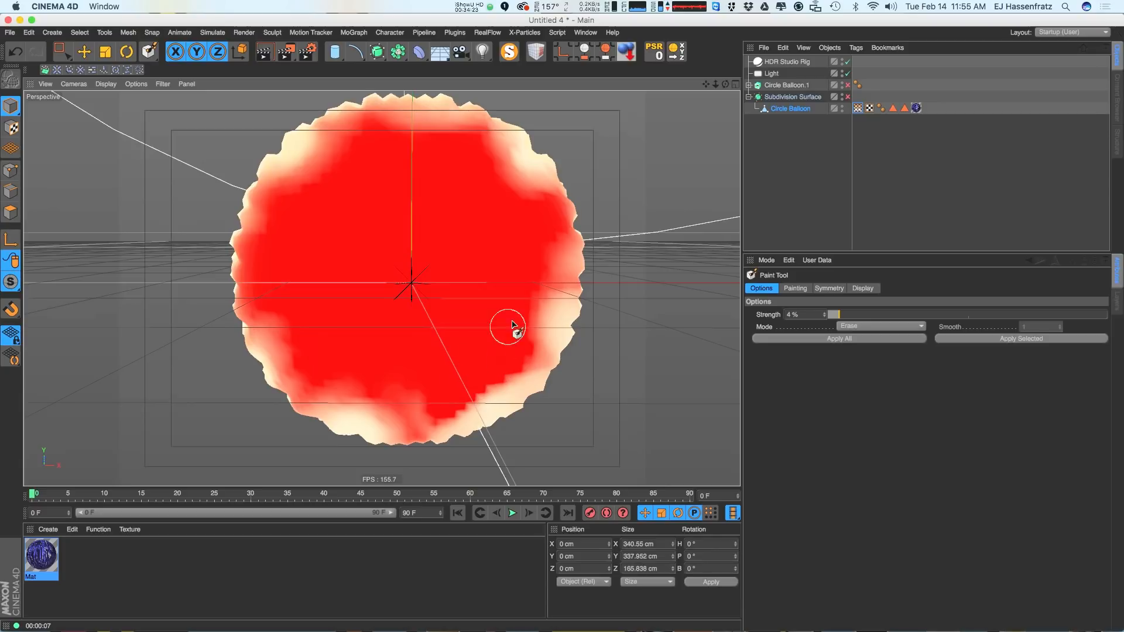
Erase weight along the inner side of the balloon's upper-left, lower and upper-right edges at 4 % strength
mouse_move(284, 144)
mouse_down()
mouse_move(331, 164)
mouse_move(303, 194)
mouse_up()
mouse_move(314, 375)
mouse_down()
mouse_move(369, 413)
mouse_move(321, 389)
mouse_move(369, 446)
mouse_move(447, 396)
mouse_move(451, 413)
mouse_move(493, 408)
mouse_move(497, 376)
mouse_move(545, 316)
mouse_move(508, 349)
mouse_up()
mouse_move(485, 192)
mouse_down()
mouse_move(528, 220)
mouse_move(480, 192)
mouse_up()
Switch the Paint Tool to Smooth mode and blend the weights around the balloon's edge at 4 % strength
click(866, 326)
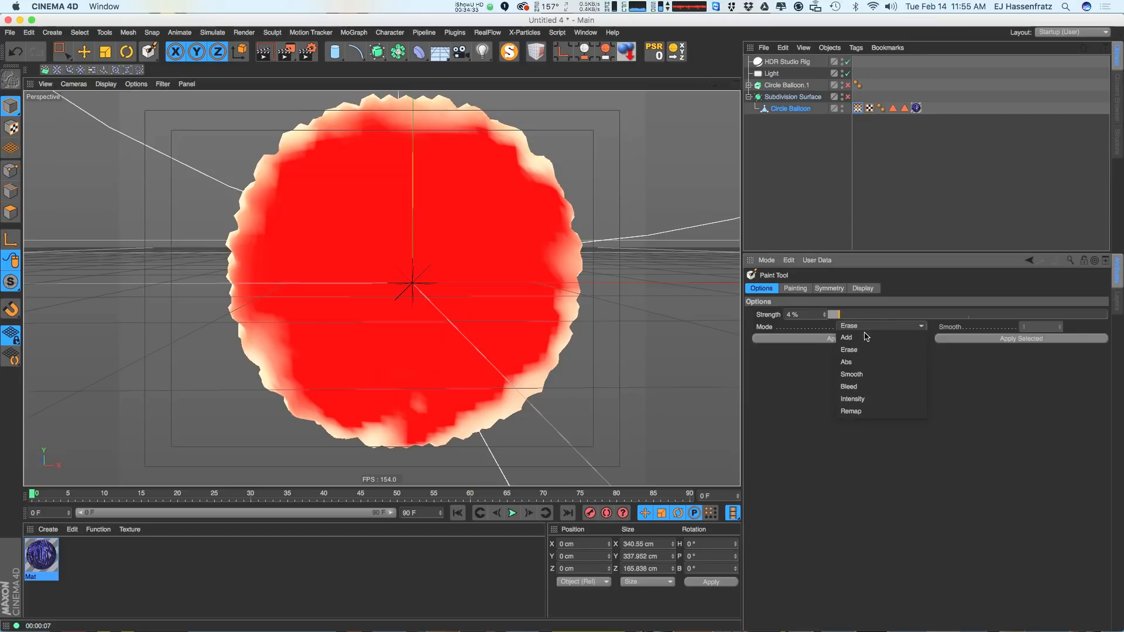
click(862, 379)
mouse_move(537, 370)
mouse_down()
mouse_move(502, 424)
mouse_move(365, 443)
mouse_move(269, 376)
mouse_move(226, 166)
mouse_move(353, 131)
mouse_move(476, 133)
mouse_move(534, 183)
mouse_move(601, 187)
mouse_up()
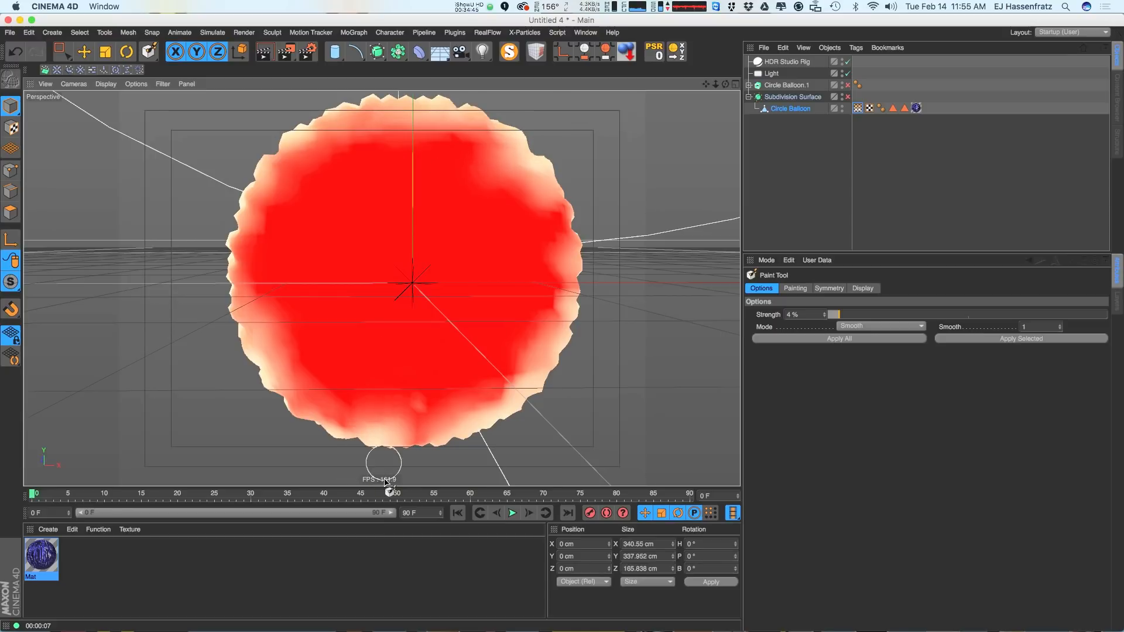
drag(527, 384, 566, 166)
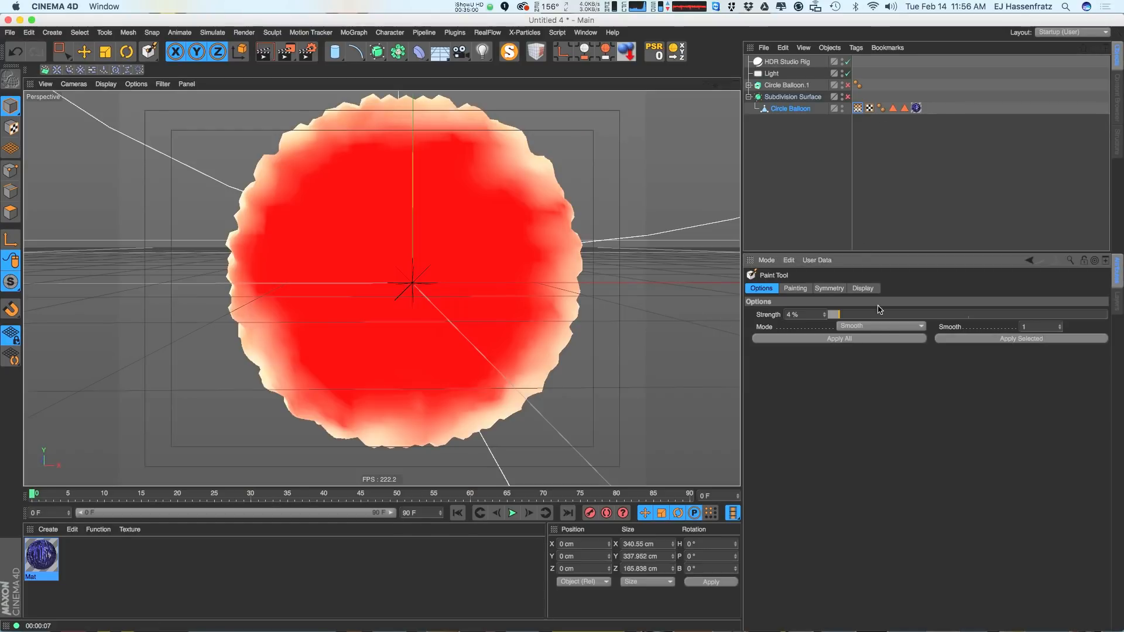
Erase irregular patches of weight along the balloon's lower and left edges using Erase mode at 17 % strength
click(880, 326)
click(881, 349)
drag(866, 316, 875, 315)
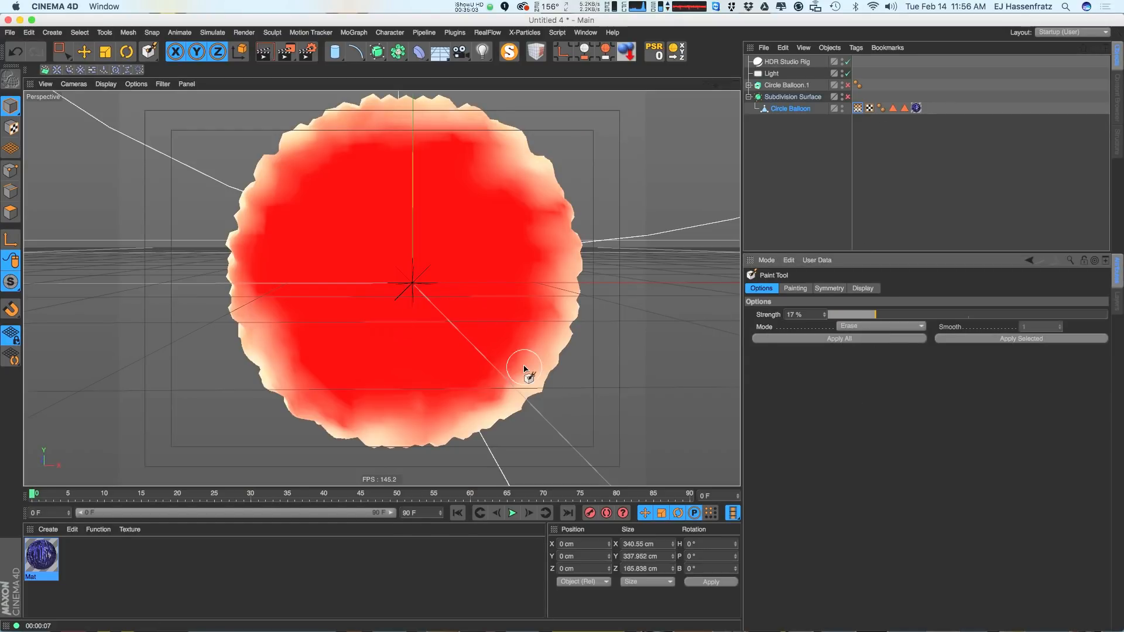
mouse_move(550, 338)
mouse_down()
mouse_move(469, 409)
mouse_move(426, 427)
mouse_move(384, 431)
mouse_move(351, 410)
mouse_up()
mouse_move(286, 374)
mouse_down()
mouse_move(264, 364)
mouse_move(248, 283)
mouse_move(319, 111)
mouse_move(330, 117)
mouse_up()
Smooth the weights along the balloon's left, lower and upper-right edges at 17 % strength, and render the view to check the wrinkles
click(856, 327)
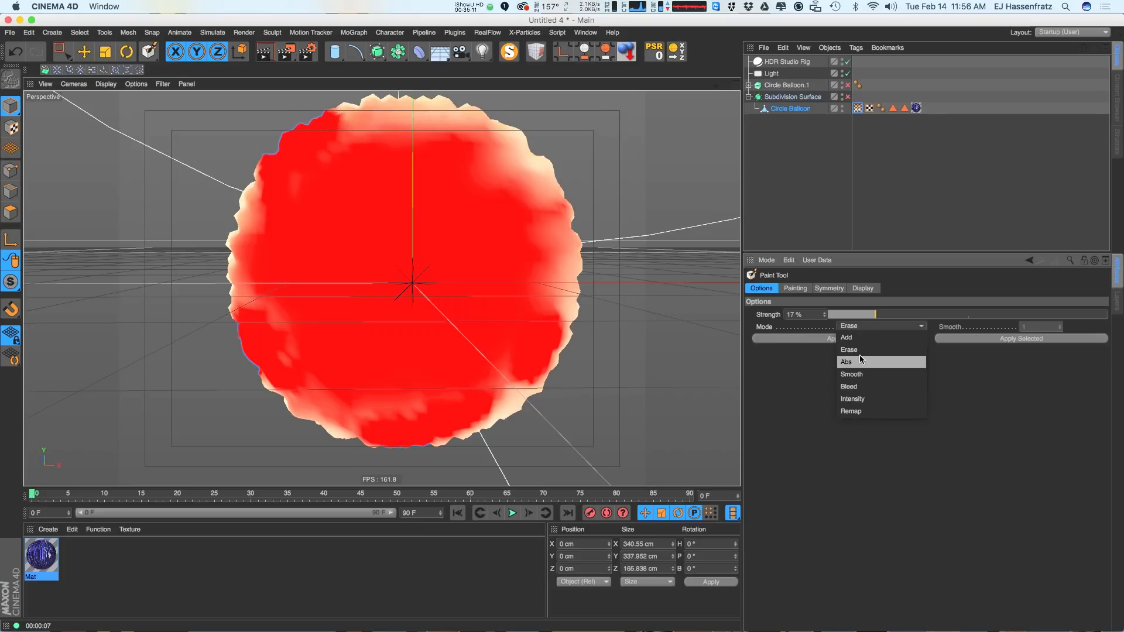
click(858, 373)
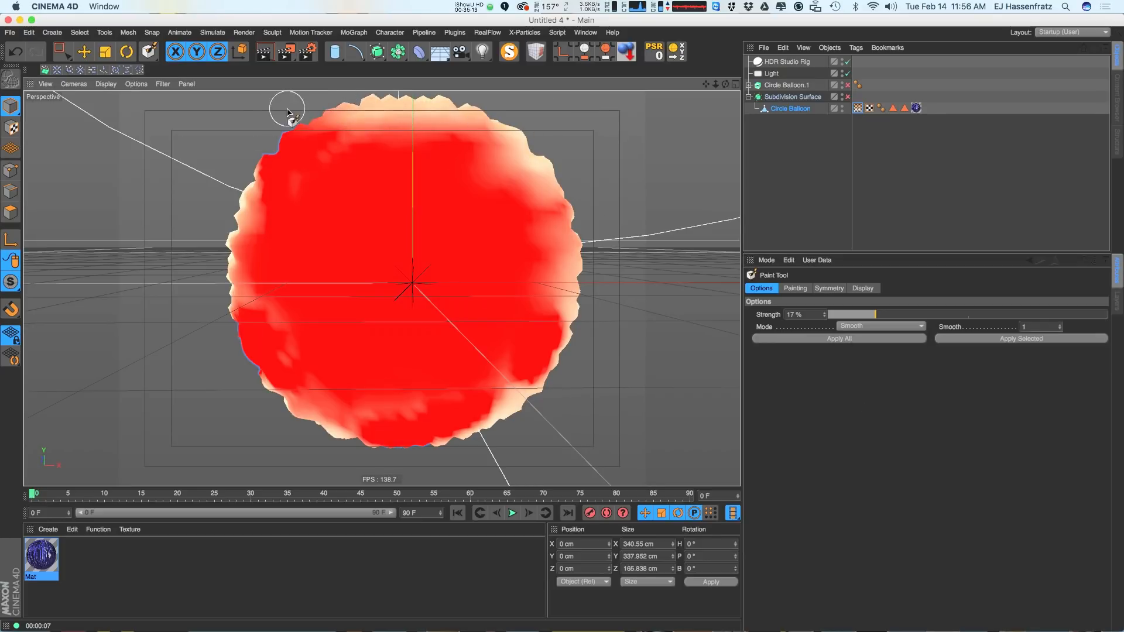
mouse_move(309, 112)
mouse_down()
mouse_move(220, 246)
mouse_move(258, 325)
mouse_move(201, 180)
mouse_up()
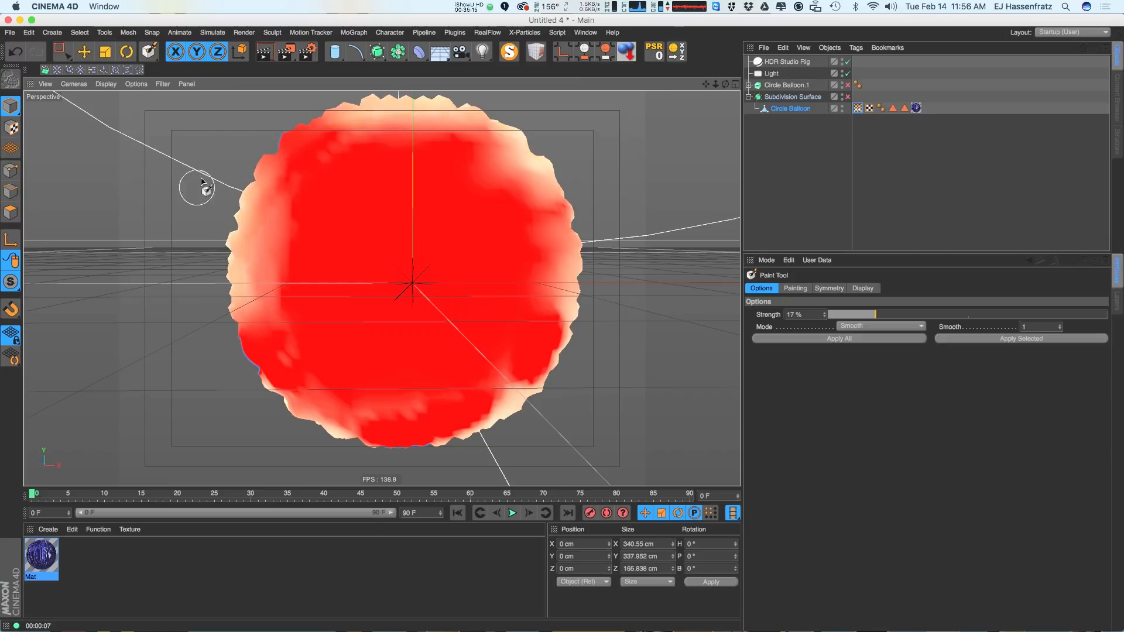
mouse_move(276, 405)
mouse_down()
mouse_move(301, 426)
mouse_move(377, 451)
mouse_move(451, 459)
mouse_move(555, 365)
mouse_move(539, 106)
mouse_move(464, 100)
mouse_move(395, 151)
mouse_move(476, 104)
mouse_move(592, 226)
mouse_move(564, 406)
mouse_move(451, 462)
mouse_up()
key(super+r)
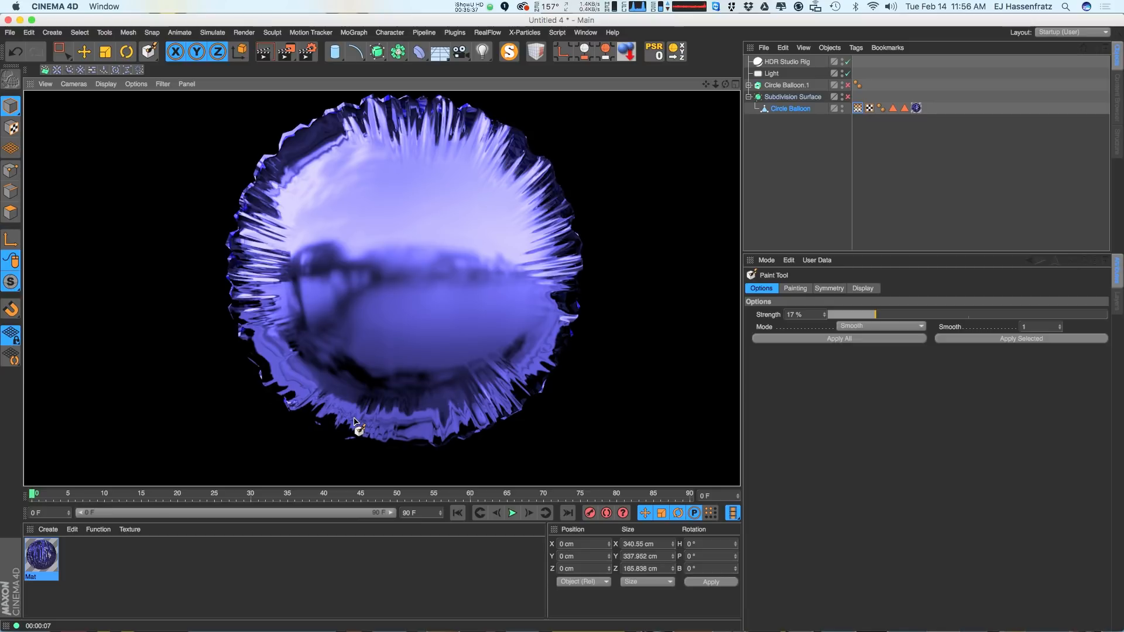
drag(559, 181, 521, 189)
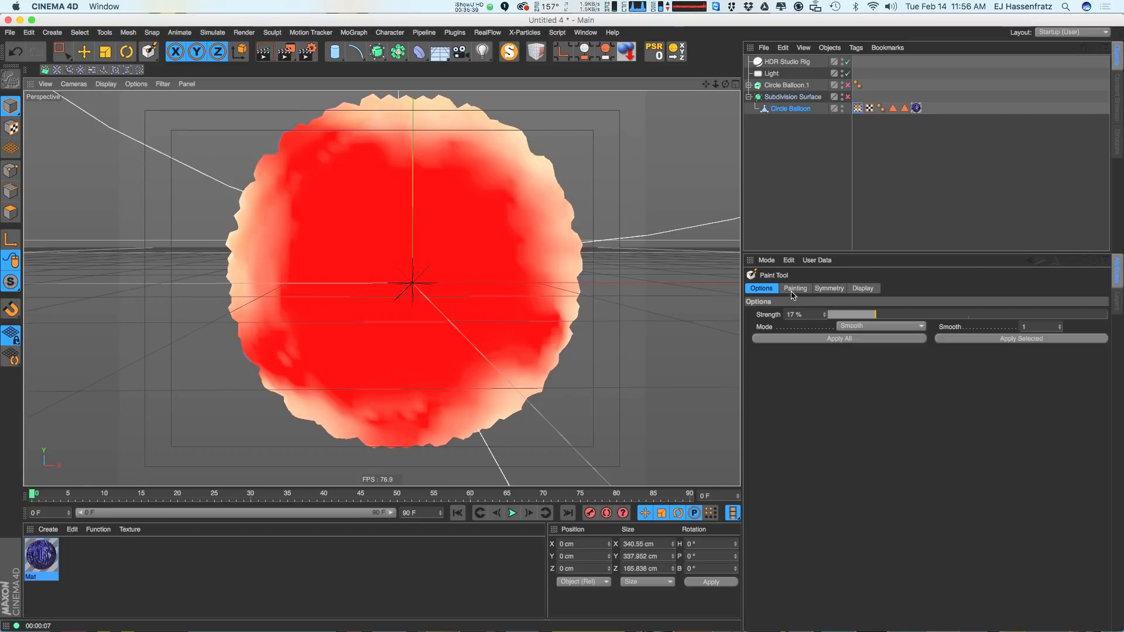
Erase more weight patches between the balloon's upper-right and lower edges using Erase mode at 17 % strength
click(858, 326)
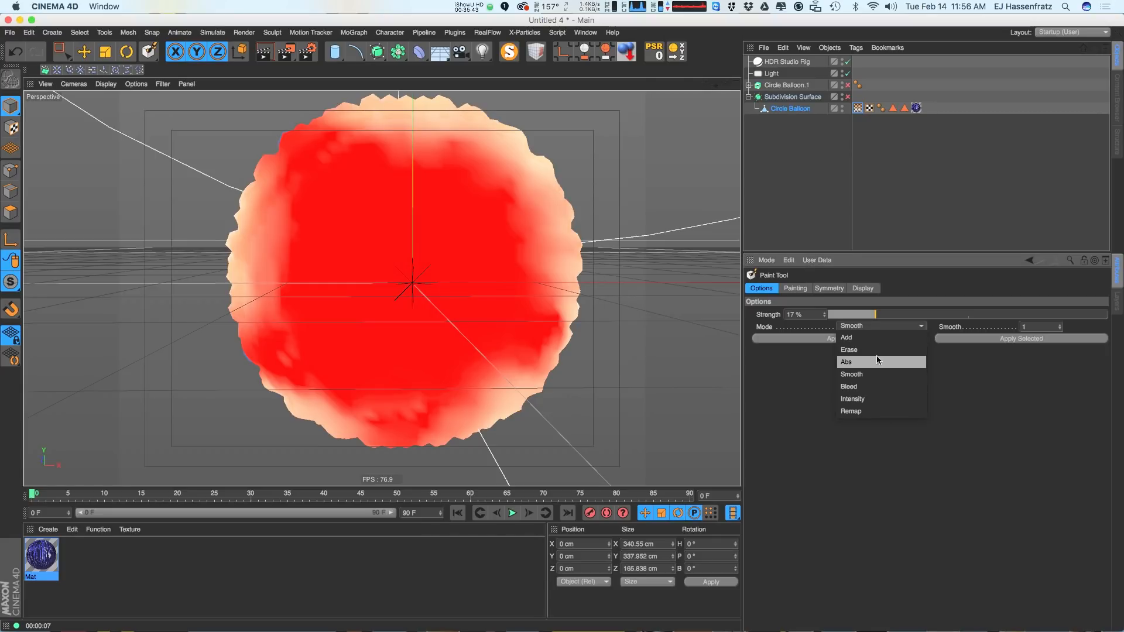
click(877, 350)
mouse_move(559, 195)
mouse_down()
mouse_move(251, 281)
mouse_move(244, 226)
mouse_move(406, 131)
mouse_move(445, 141)
mouse_move(472, 446)
mouse_move(348, 395)
mouse_up()
Blend the weights around the balloon's edge in Smooth mode at 17 % strength and render the view
click(881, 326)
click(866, 375)
mouse_move(527, 266)
mouse_down()
mouse_move(494, 431)
mouse_move(398, 444)
mouse_move(295, 410)
mouse_move(521, 413)
mouse_move(585, 281)
mouse_move(394, 130)
mouse_move(409, 103)
mouse_move(261, 133)
mouse_move(209, 293)
mouse_move(181, 256)
mouse_up()
mouse_move(275, 304)
mouse_down()
mouse_move(240, 366)
mouse_move(321, 402)
mouse_move(434, 431)
mouse_move(511, 395)
mouse_move(442, 223)
mouse_move(329, 102)
mouse_up()
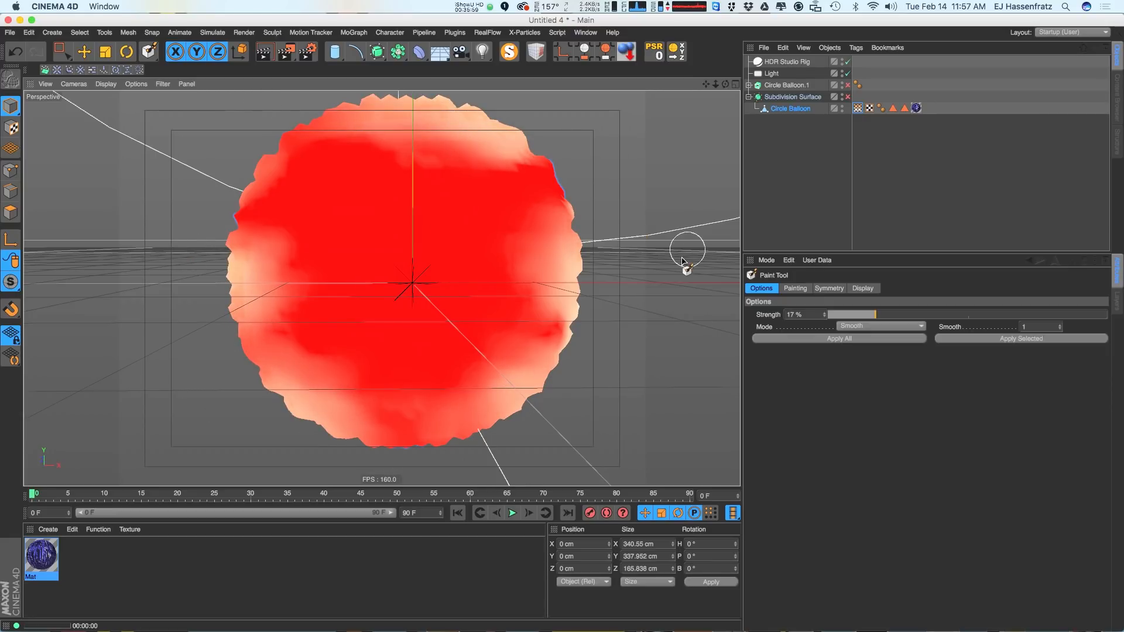
key(super+r)
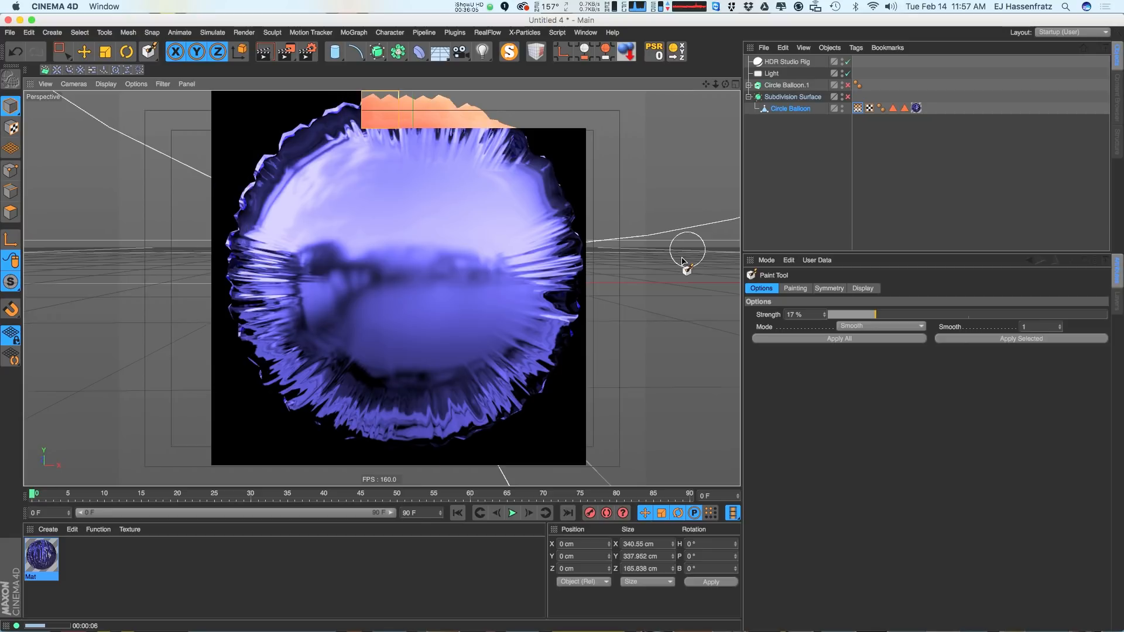
Erase weight patches on the balloon's left, right and lower-right edges using Erase mode at 17 % strength
alt+drag(384, 286, 370, 283)
click(872, 326)
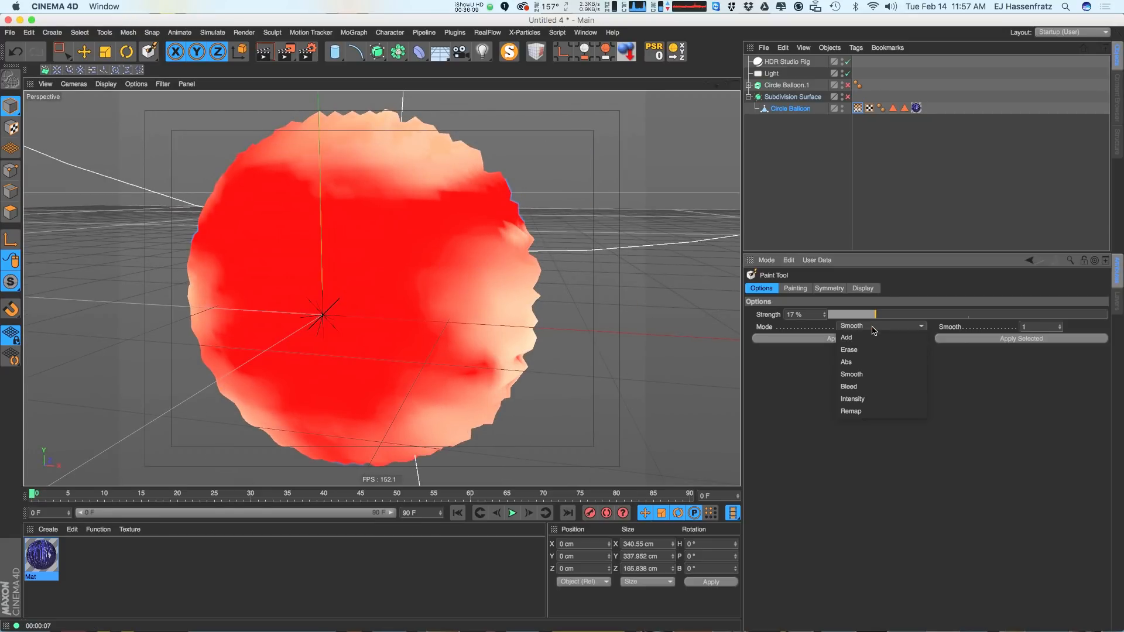
click(872, 349)
mouse_move(518, 332)
alt+mouse_down()
mouse_move(487, 294)
mouse_move(490, 326)
mouse_move(443, 296)
alt+mouse_up()
drag(194, 322, 176, 298)
alt+drag(451, 334, 425, 370)
drag(485, 258, 522, 351)
alt+drag(469, 375, 436, 333)
drag(444, 403, 426, 433)
click(860, 327)
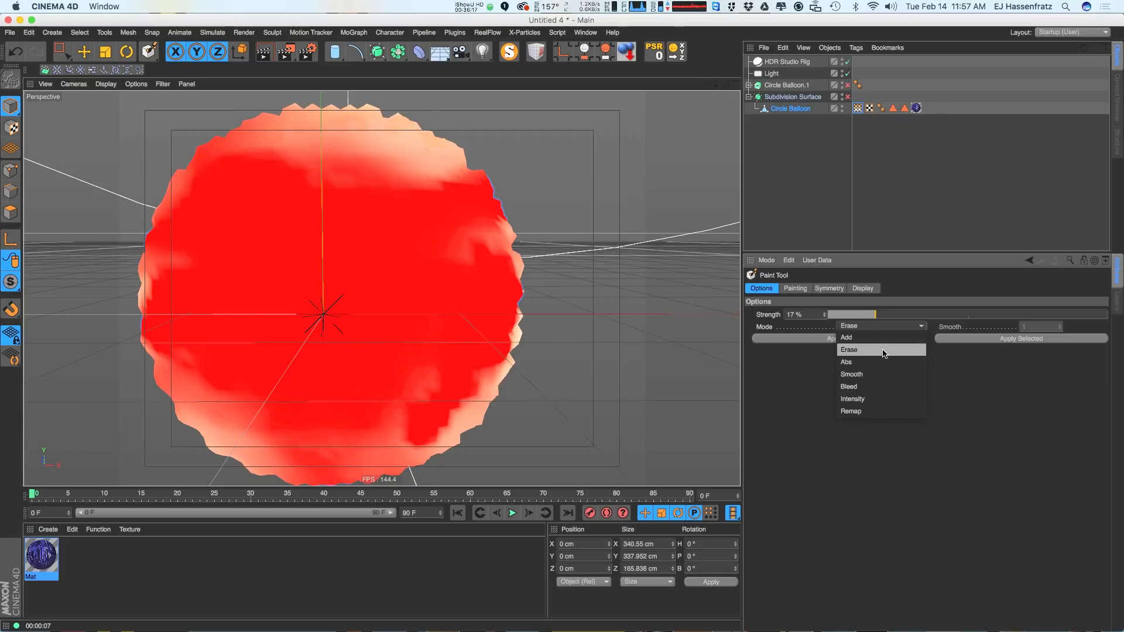
click(888, 351)
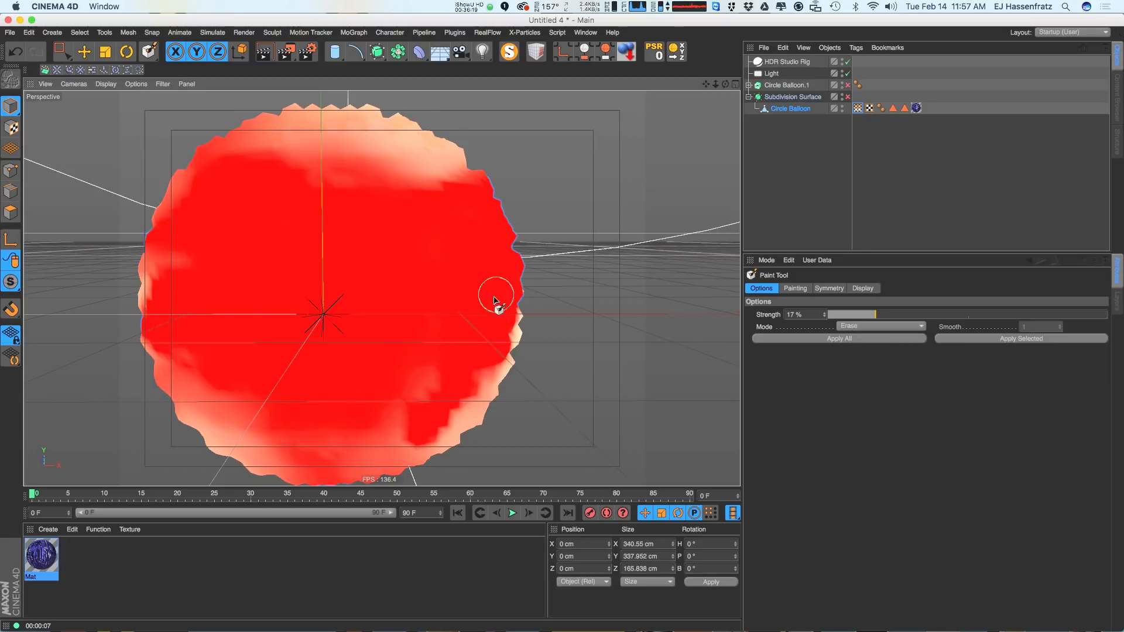
Smooth the newly erased edge patches in Smooth mode at 17 % strength and render the view to check the wrinkles
click(887, 326)
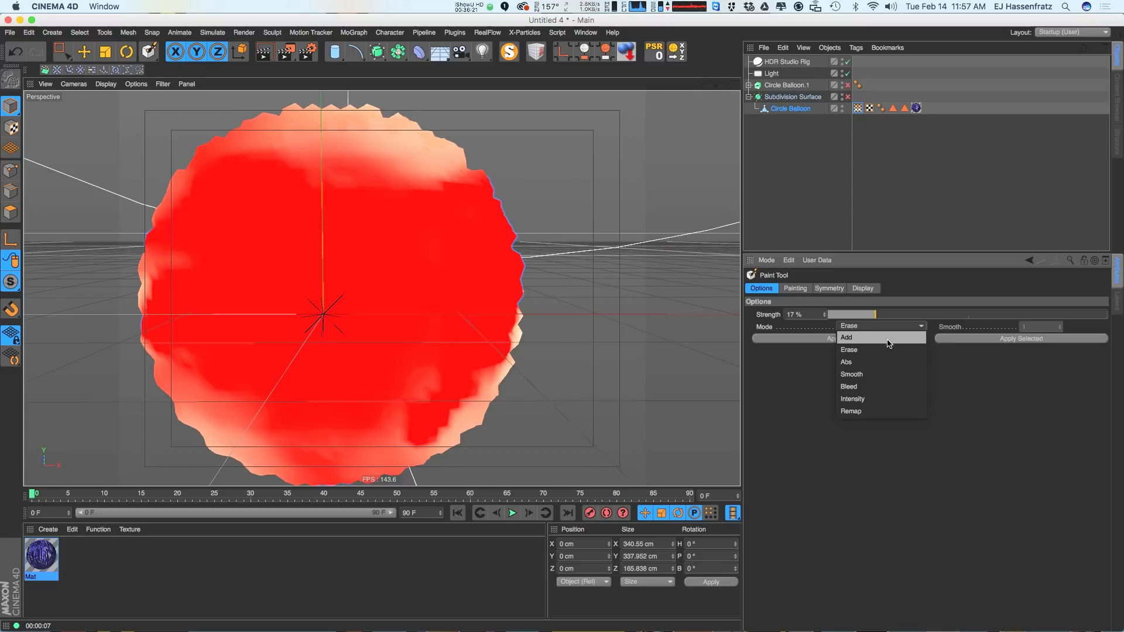
click(877, 374)
mouse_move(442, 193)
mouse_down()
mouse_move(300, 157)
mouse_move(217, 322)
mouse_up()
alt+middle_drag(216, 322, 259, 293)
mouse_move(226, 287)
mouse_down()
mouse_move(178, 253)
mouse_move(432, 440)
mouse_move(547, 356)
mouse_move(560, 330)
mouse_up()
key(super+r)
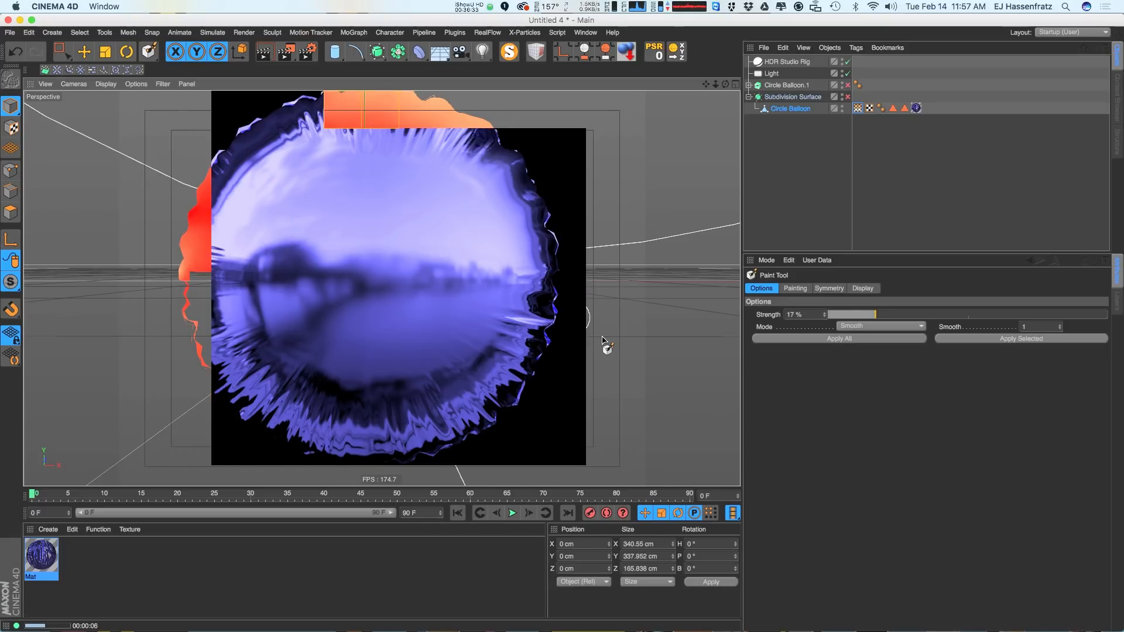
Switch to the open document 02_heart_Example.c4d
mouse_move(431, 281)
alt+mouse_down()
mouse_move(373, 299)
mouse_move(396, 300)
alt+mouse_up()
scroll(444, 261, down, 3)
alt+drag(444, 261, 481, 243)
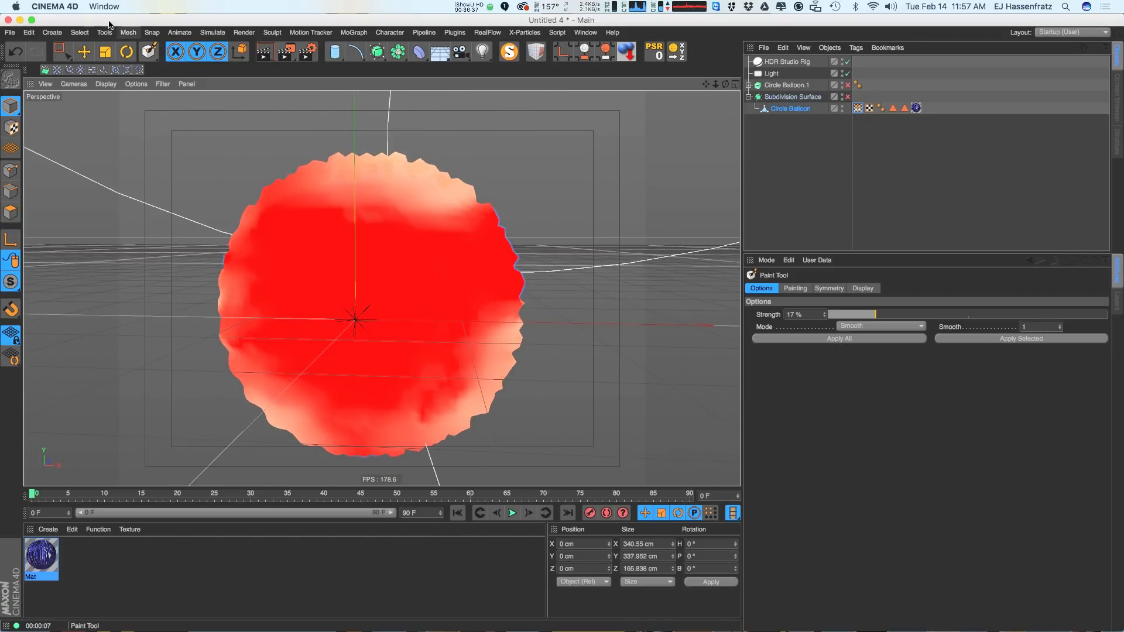
click(585, 33)
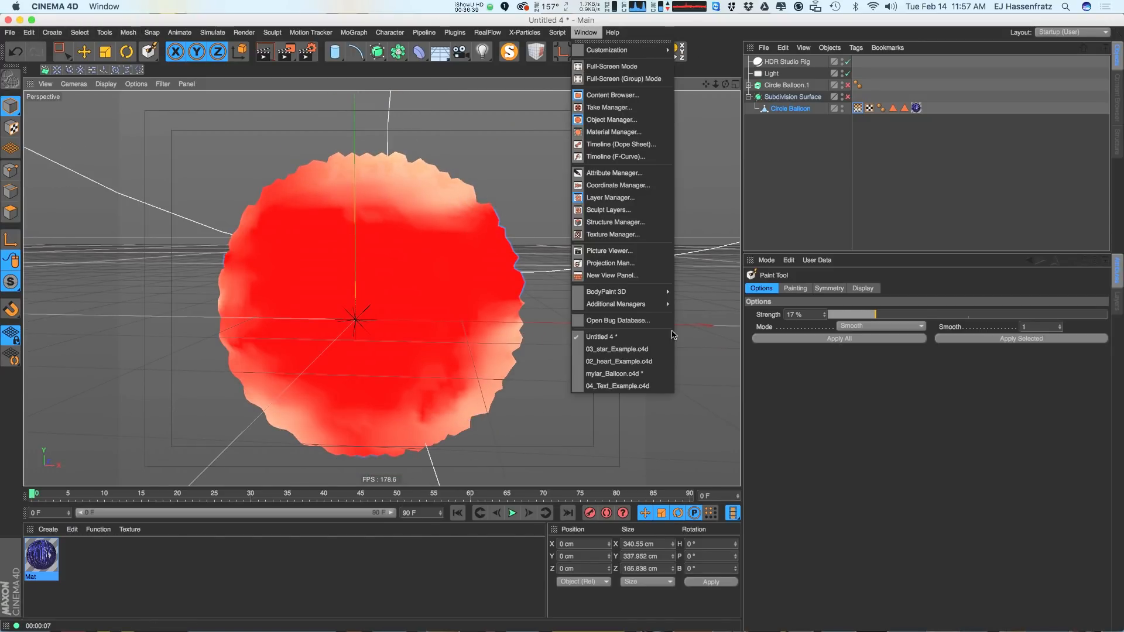
click(648, 361)
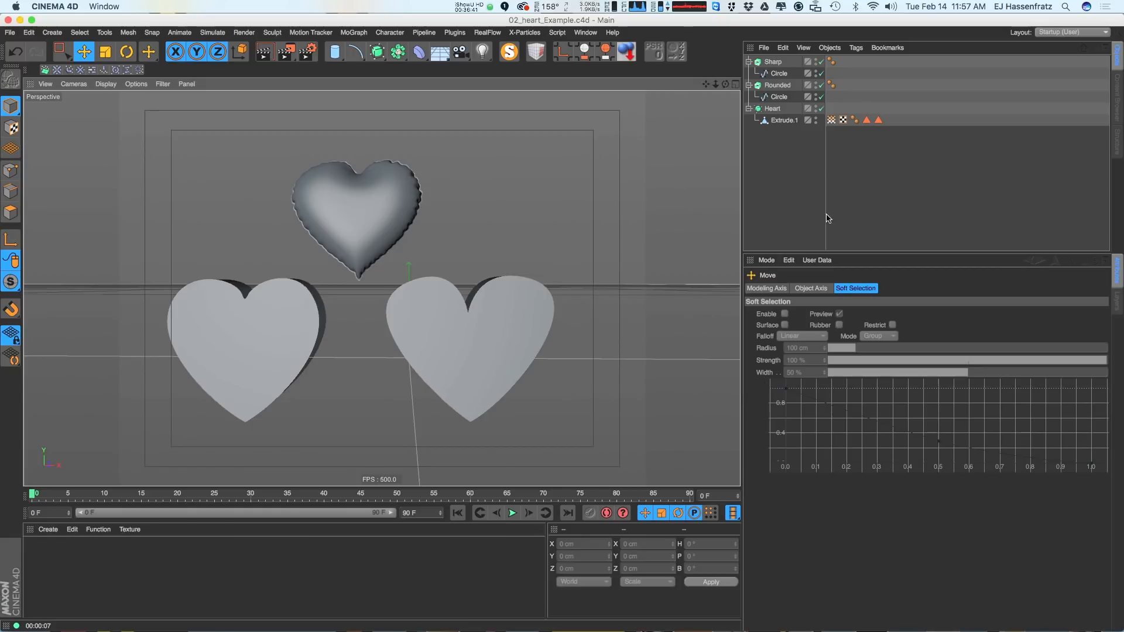
Compare the two extruded hearts by selecting the Rounded one and the Sharp one in turn
alt+drag(377, 246, 413, 272)
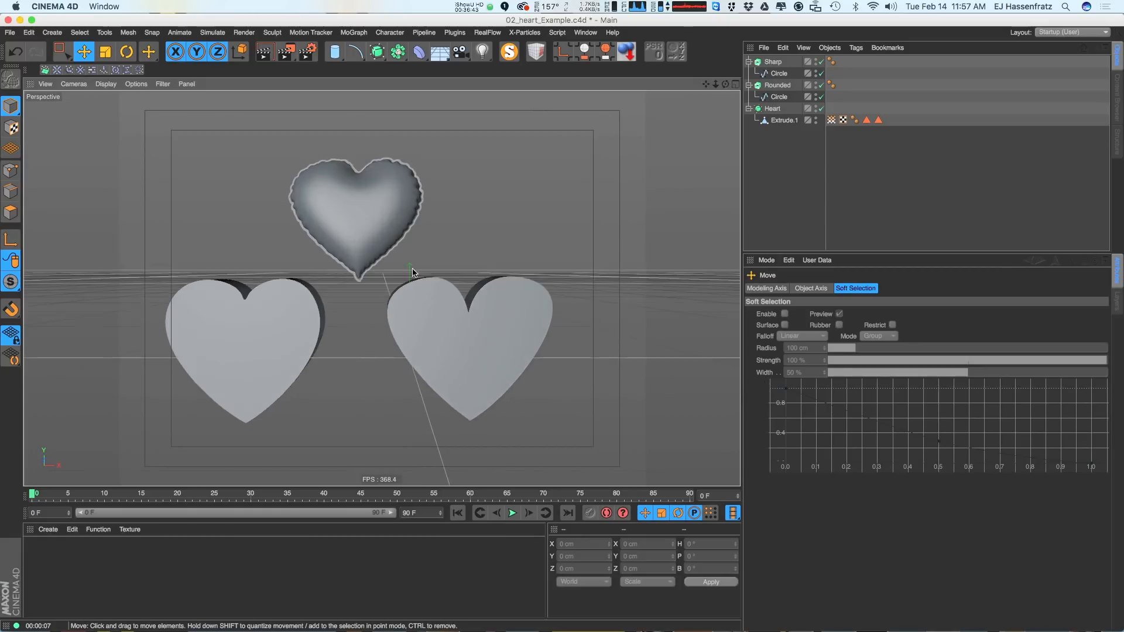
alt+middle_drag(413, 272, 446, 274)
click(485, 342)
click(334, 353)
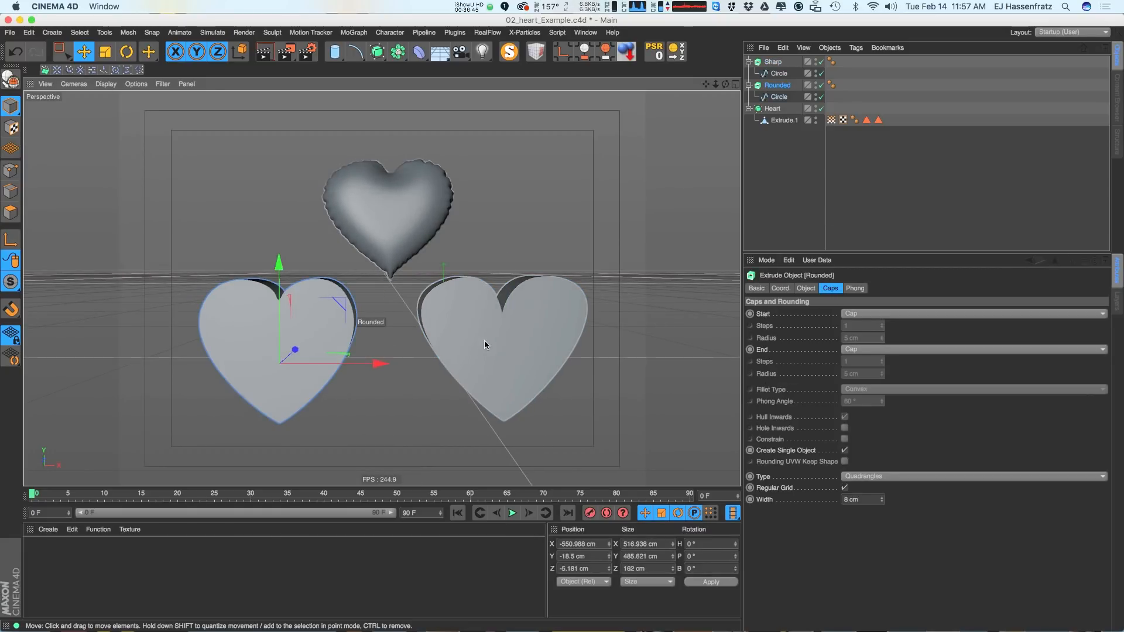
alt+right_drag(485, 344, 518, 337)
alt+middle_drag(539, 333, 559, 339)
click(517, 351)
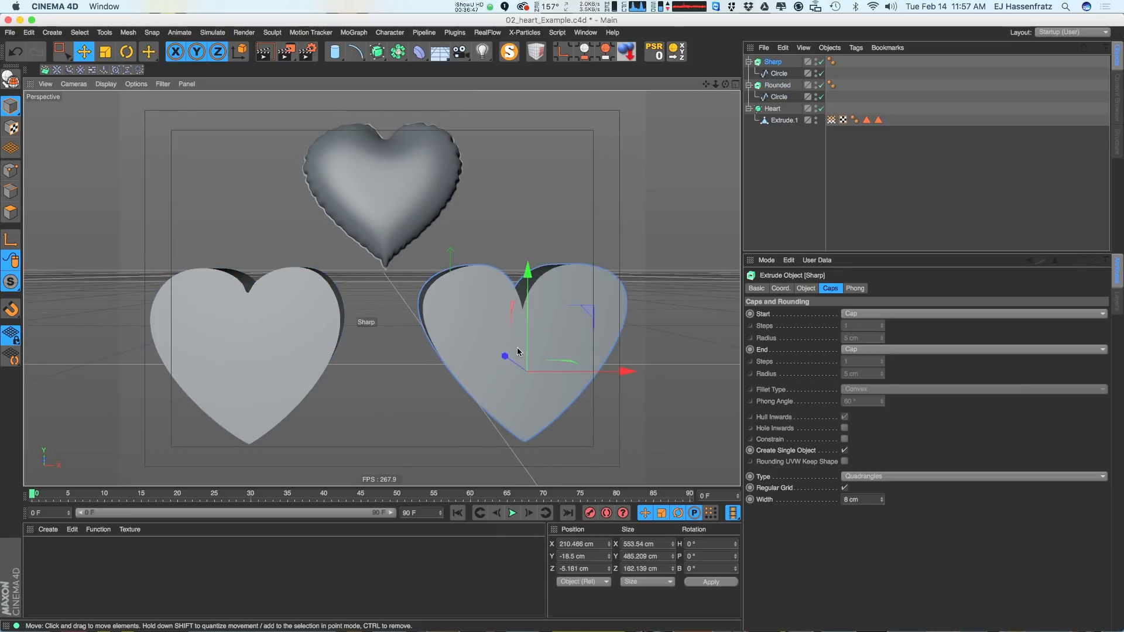
Maximise the Front view and select the notch point of the Rounded heart's Circle spline in point mode
click(735, 83)
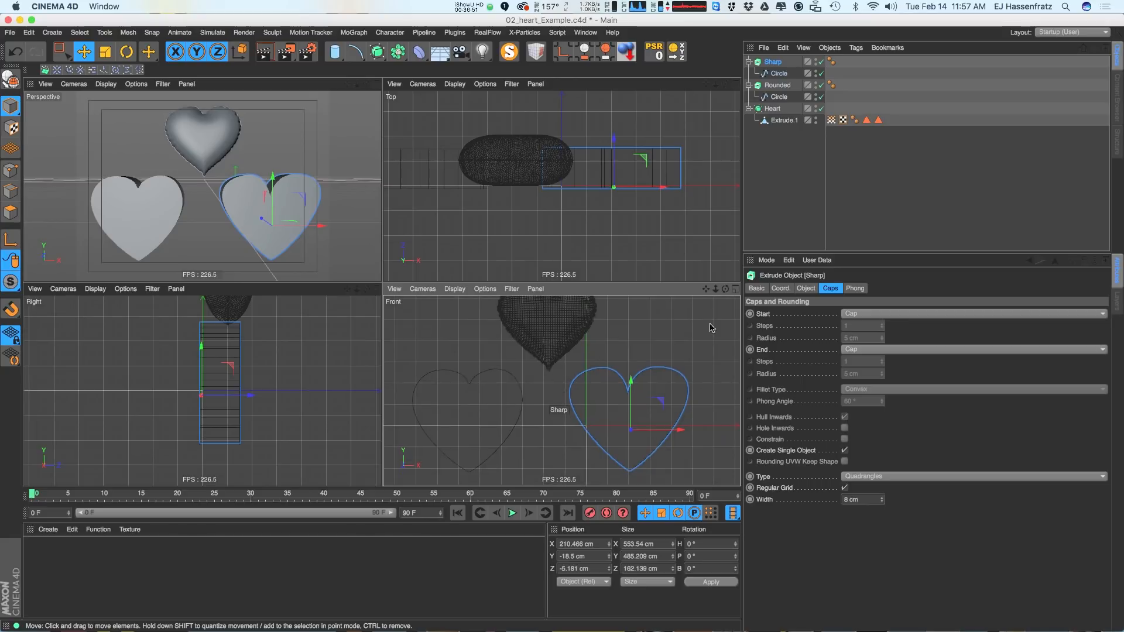
click(735, 289)
click(11, 171)
click(773, 96)
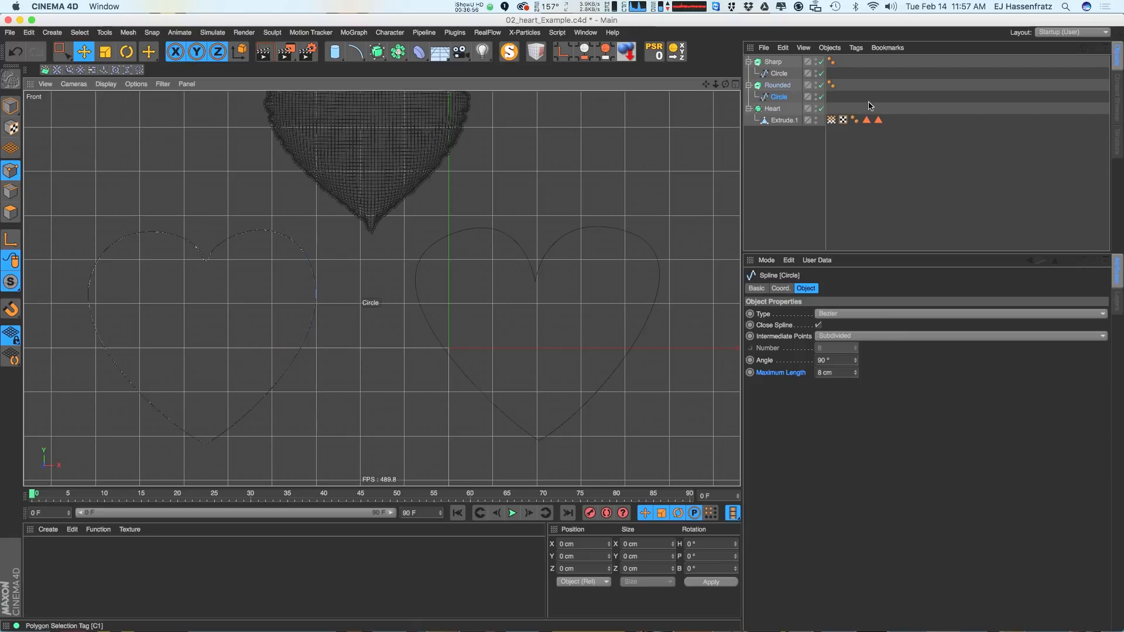
double_click(779, 97)
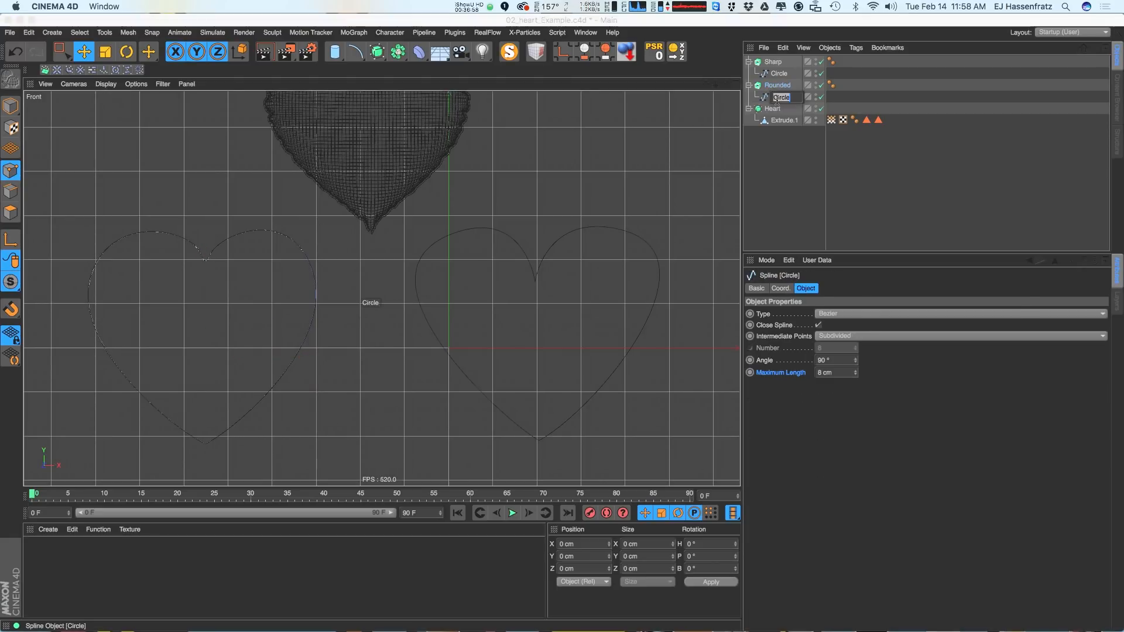
click(209, 259)
scroll(193, 250, up, 5)
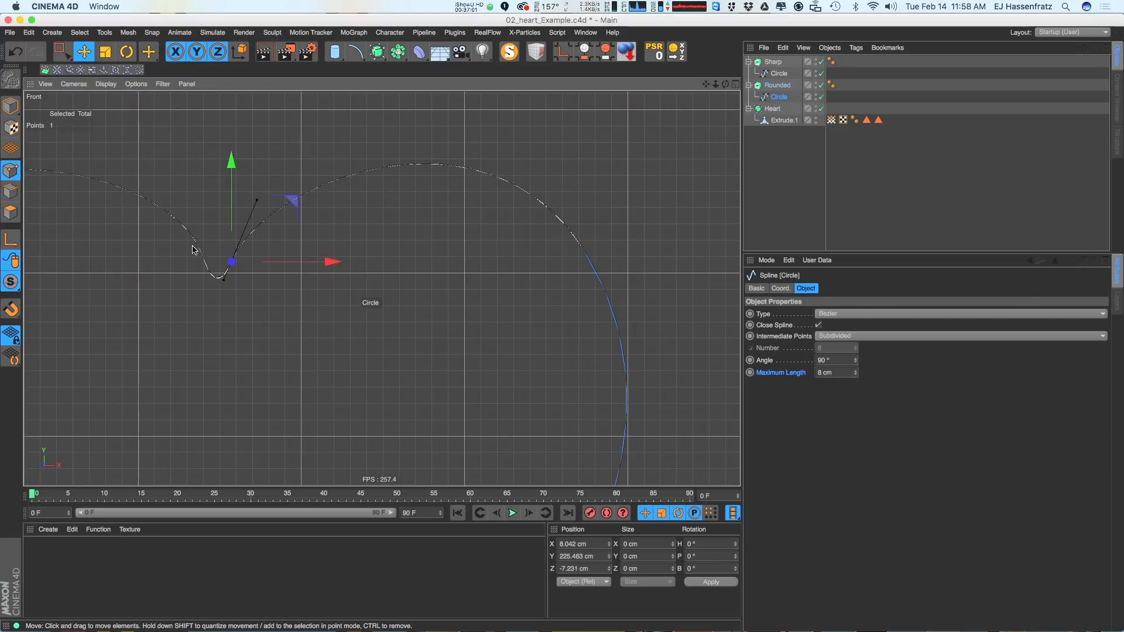
scroll(229, 257, down, 5)
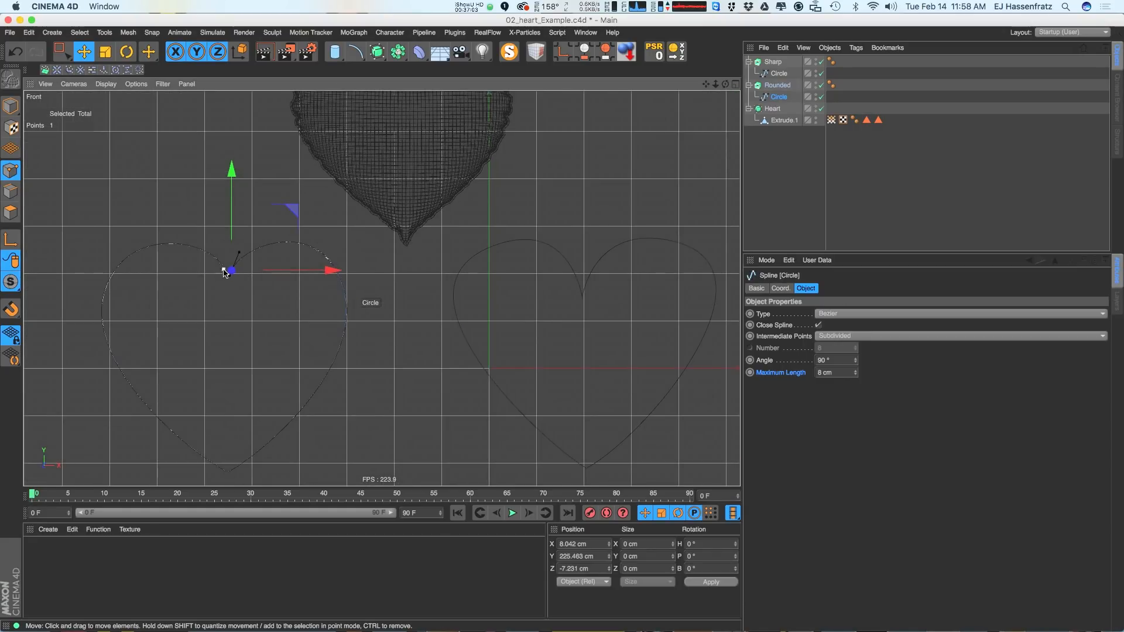
Move the Rounded heart's selected notch point to about X 17.9 cm, Y 229.2 cm, and clear the selection
click(238, 287)
click(230, 271)
drag(253, 242, 228, 267)
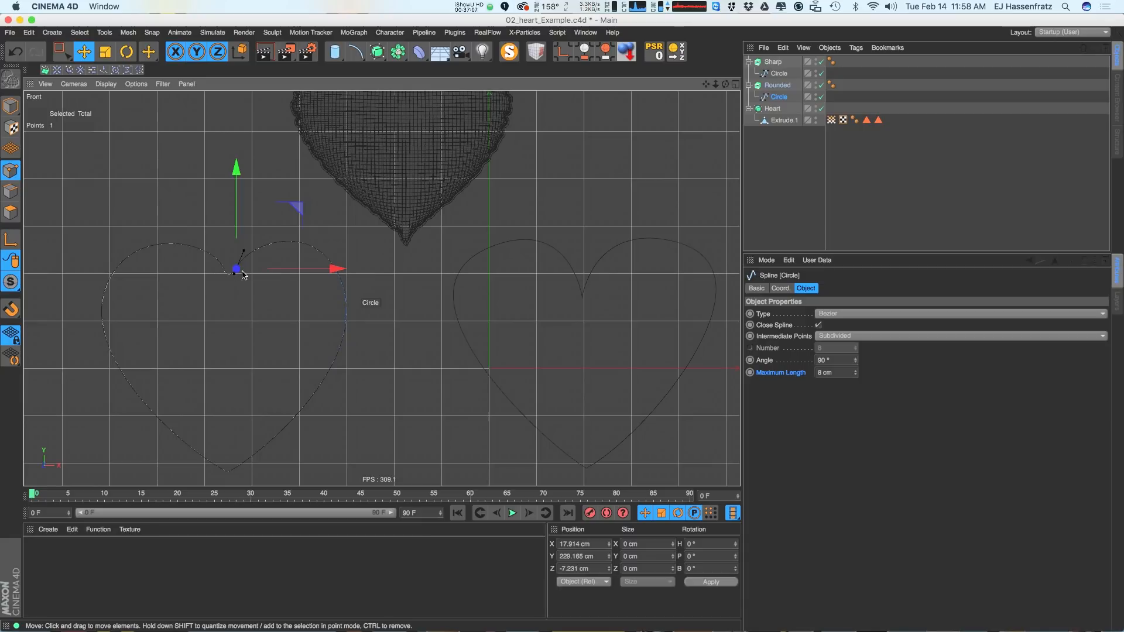
click(340, 256)
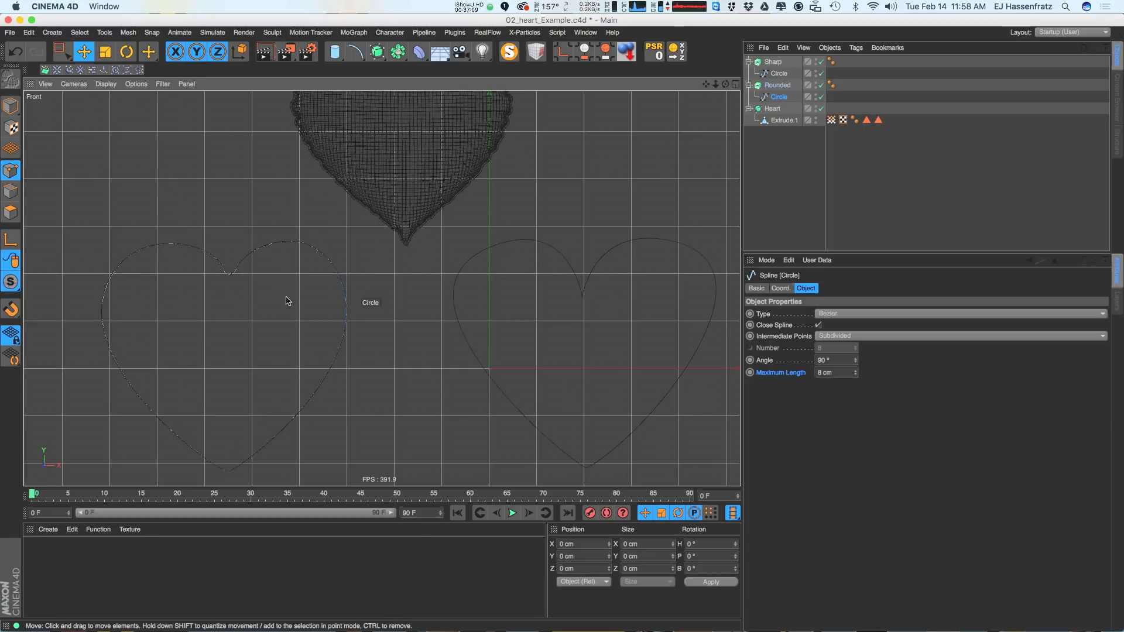
scroll(286, 301, down, 5)
Select the Sharp heart's Circle spline and move its notch point to about X -4.1 cm, Y 196.9 cm
click(778, 74)
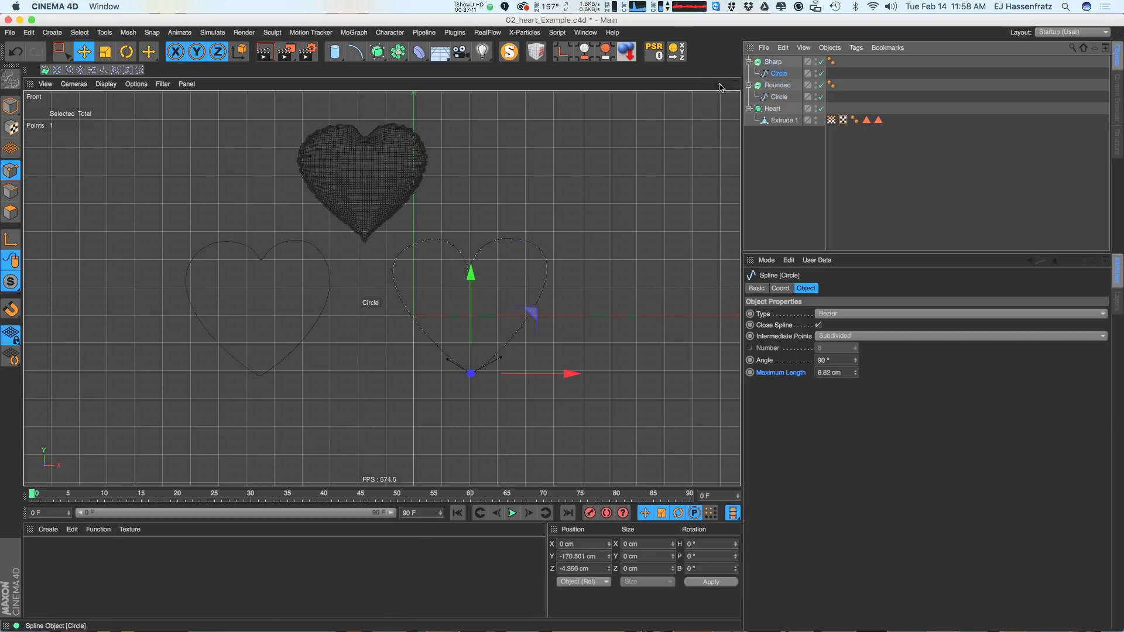
scroll(512, 275, up, 3)
click(442, 274)
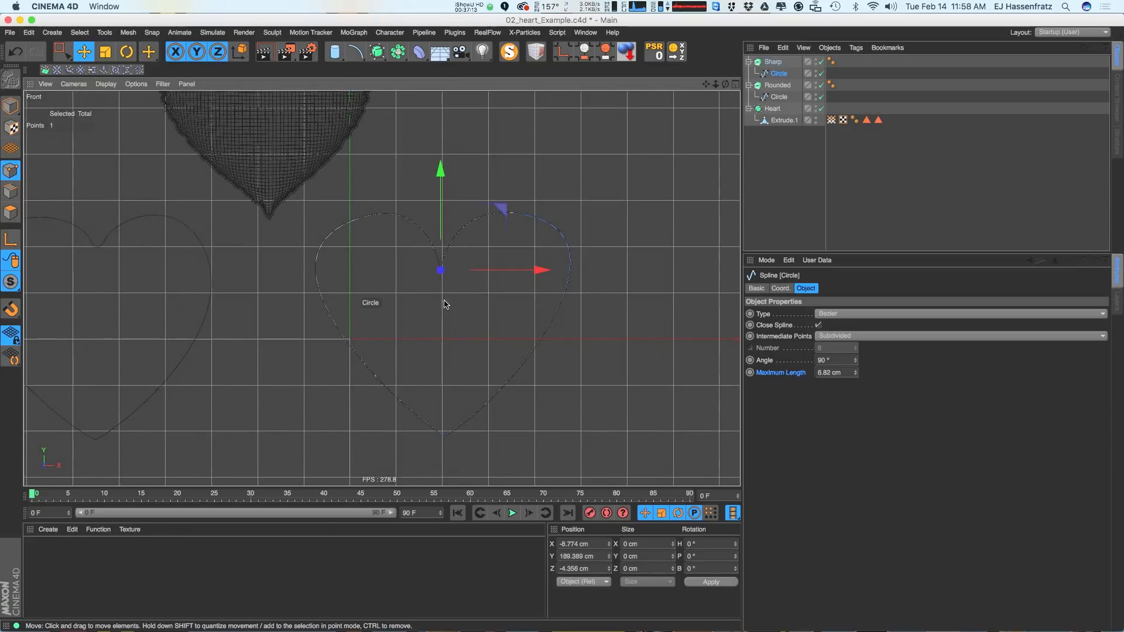
scroll(462, 281, up, 5)
click(380, 419)
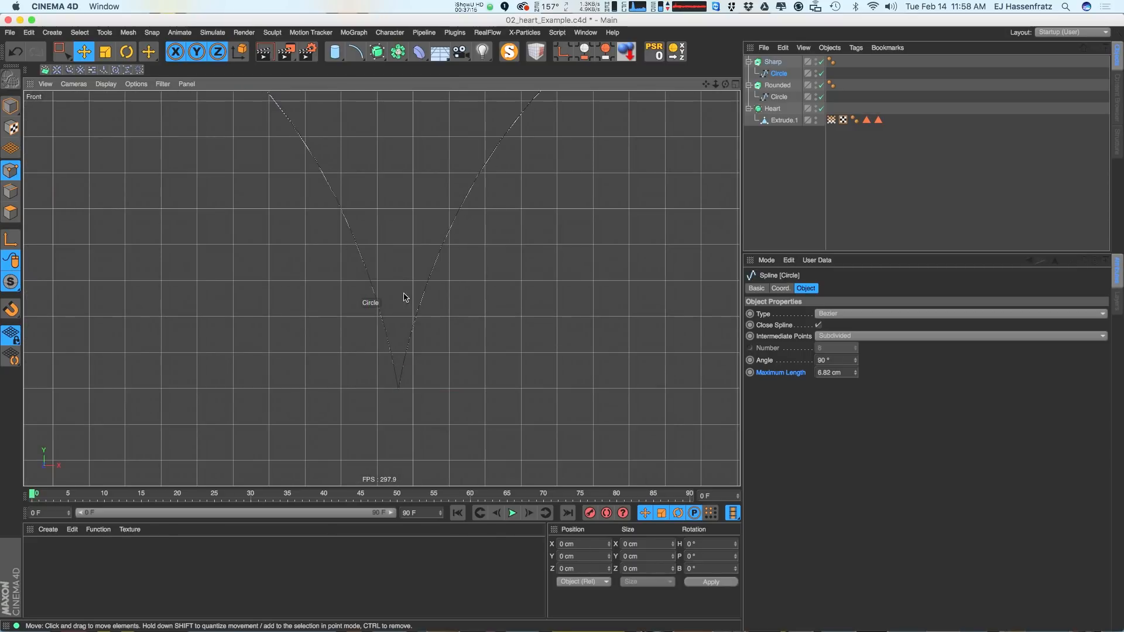
scroll(358, 323, down, 5)
click(397, 315)
drag(424, 292, 426, 290)
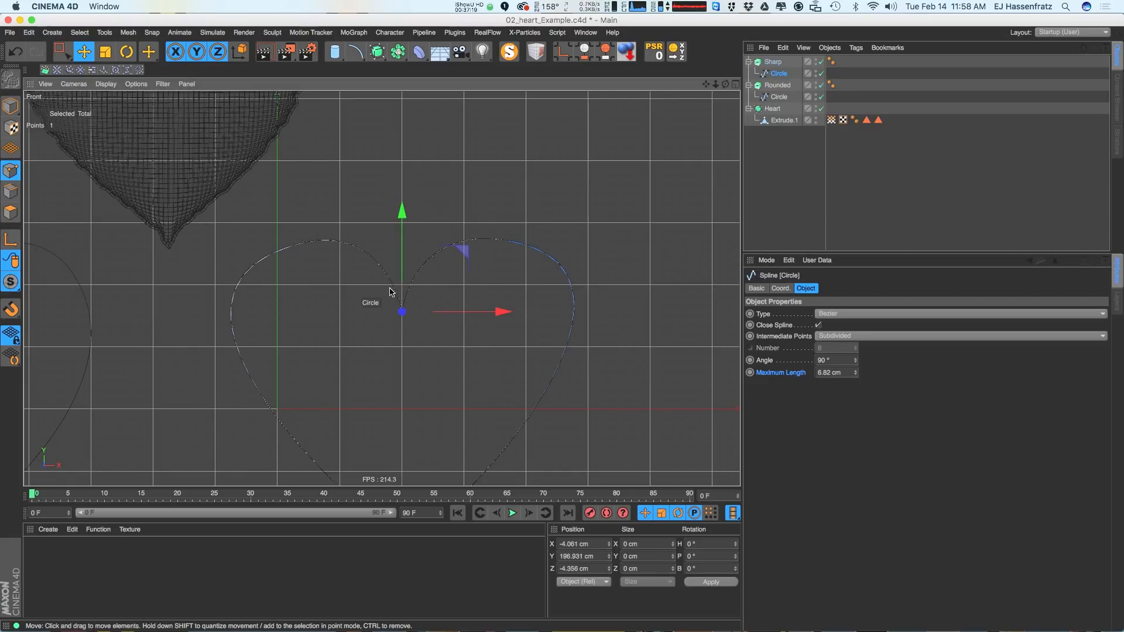
scroll(387, 298, down, 3)
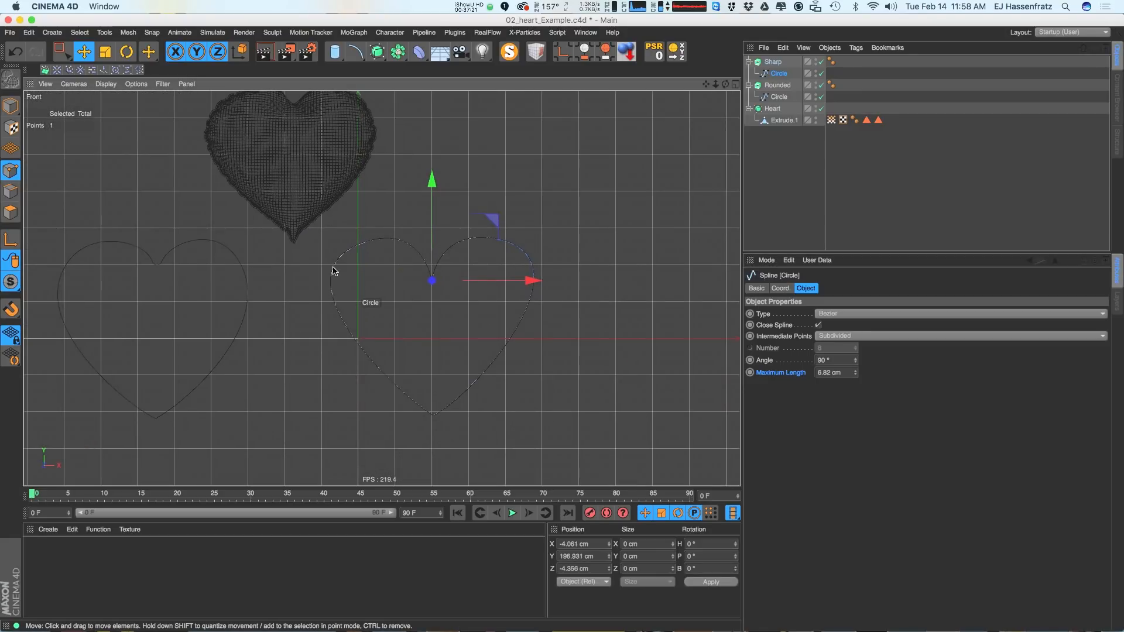
Select all points of the Sharp heart's Circle spline and of the Rounded heart's Circle spline in turn to compare their outlines
alt+middle_drag(277, 293, 320, 282)
key(ctrl+a)
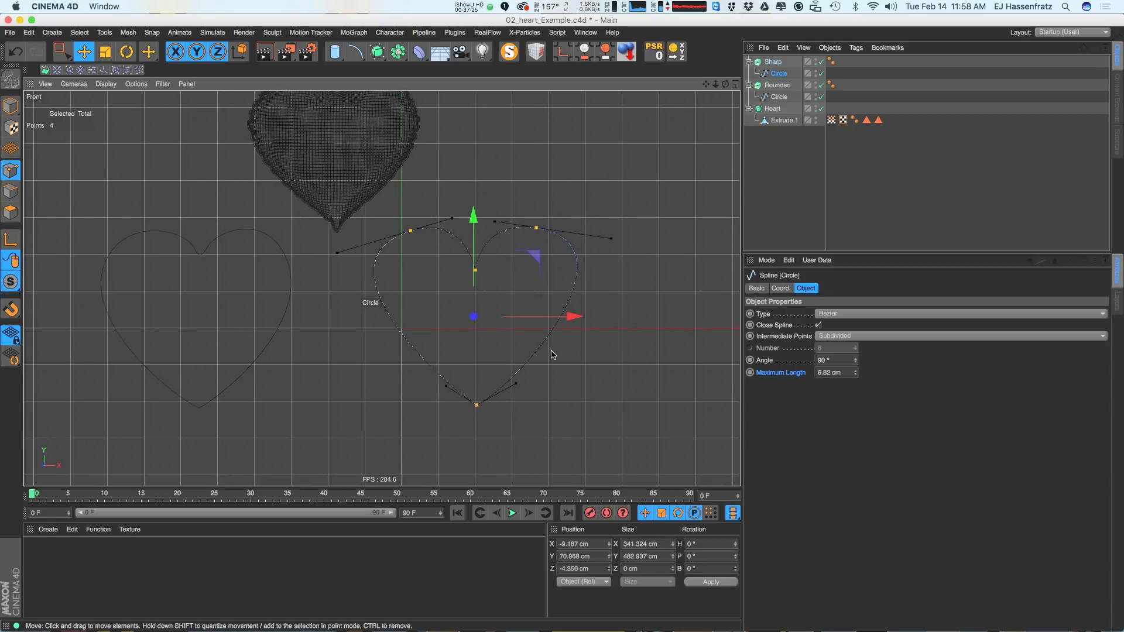
click(778, 97)
key(super+a)
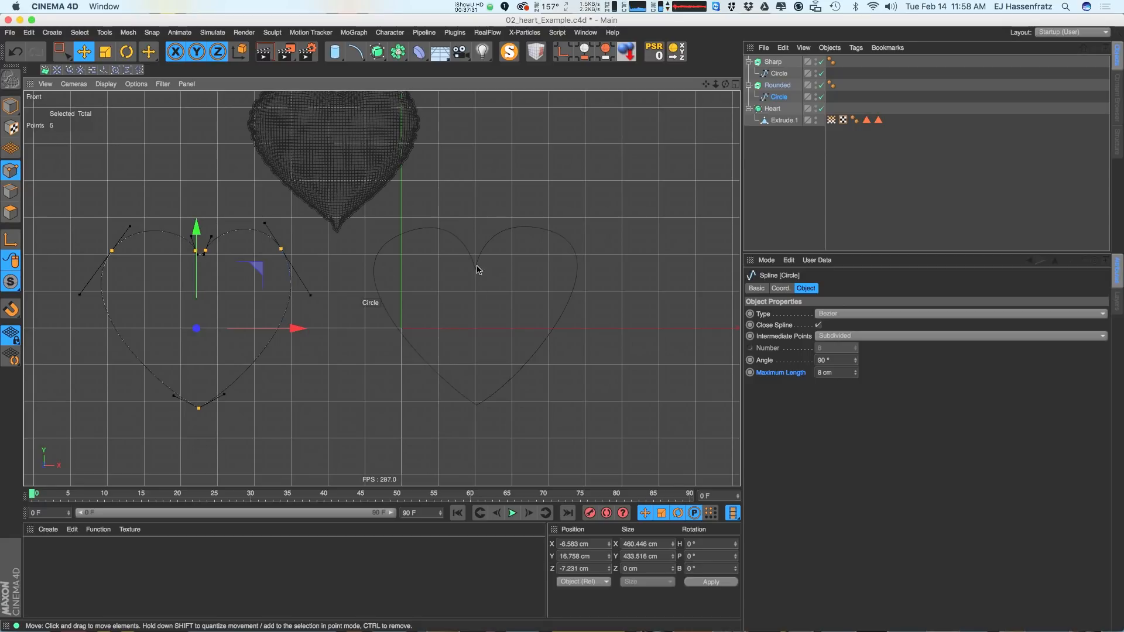
Clear the point selection and maximise the Perspective view to compare the notches of the two extruded hearts
click(601, 141)
click(735, 85)
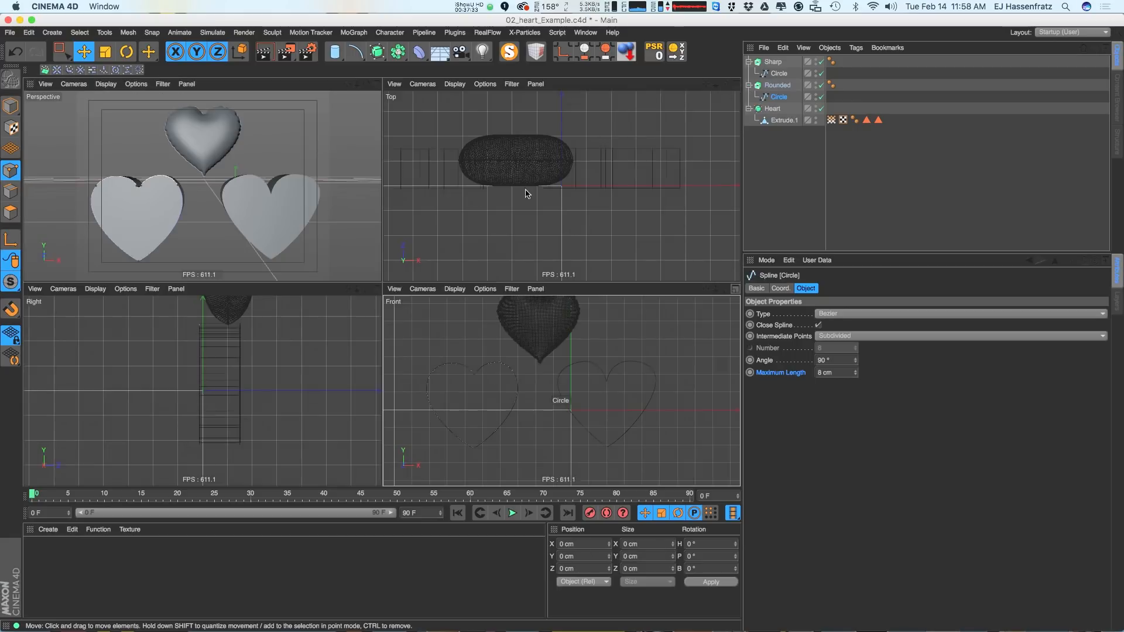
click(377, 83)
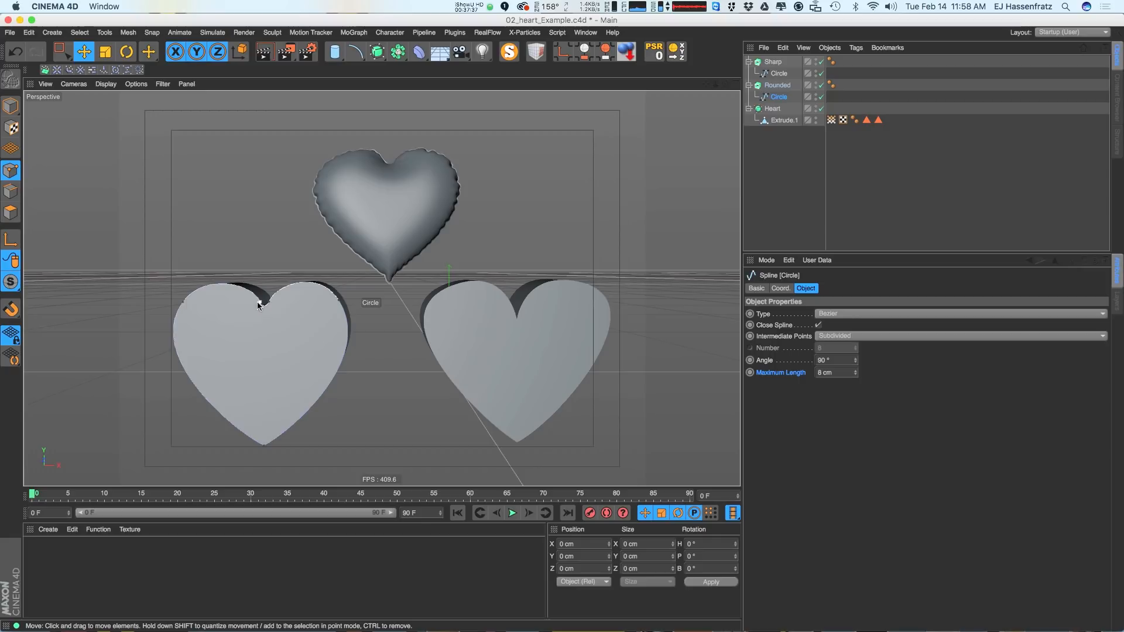
alt+drag(516, 315, 518, 315)
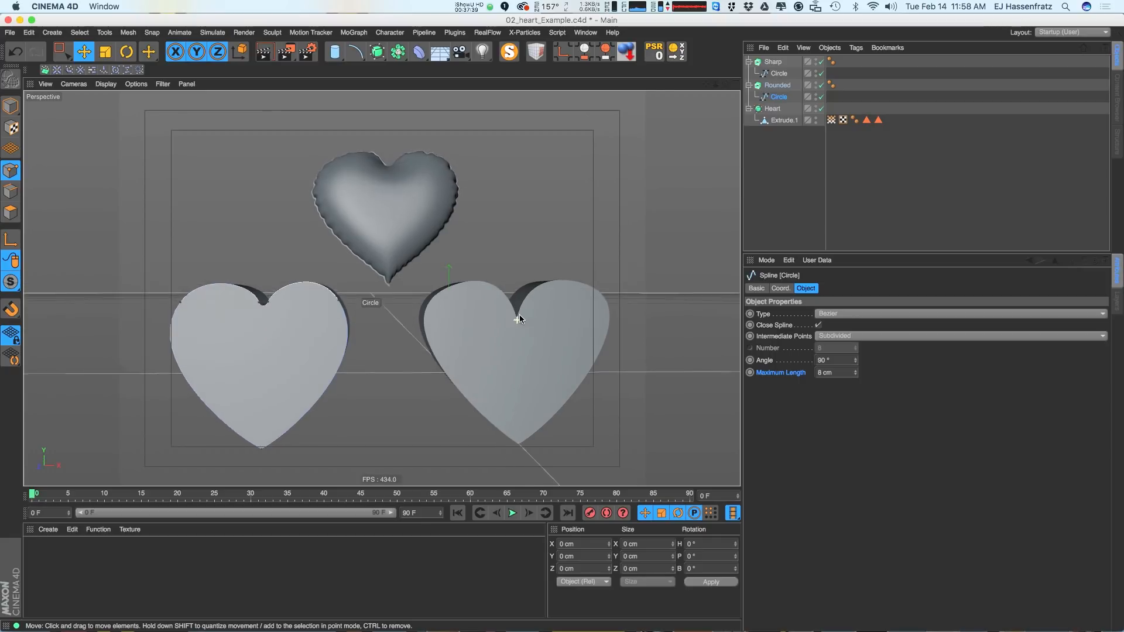
alt+middle_drag(518, 315, 494, 320)
Select the Sharp heart's Extrude object and review its cap type, regular grid and grid width settings
click(757, 161)
click(767, 64)
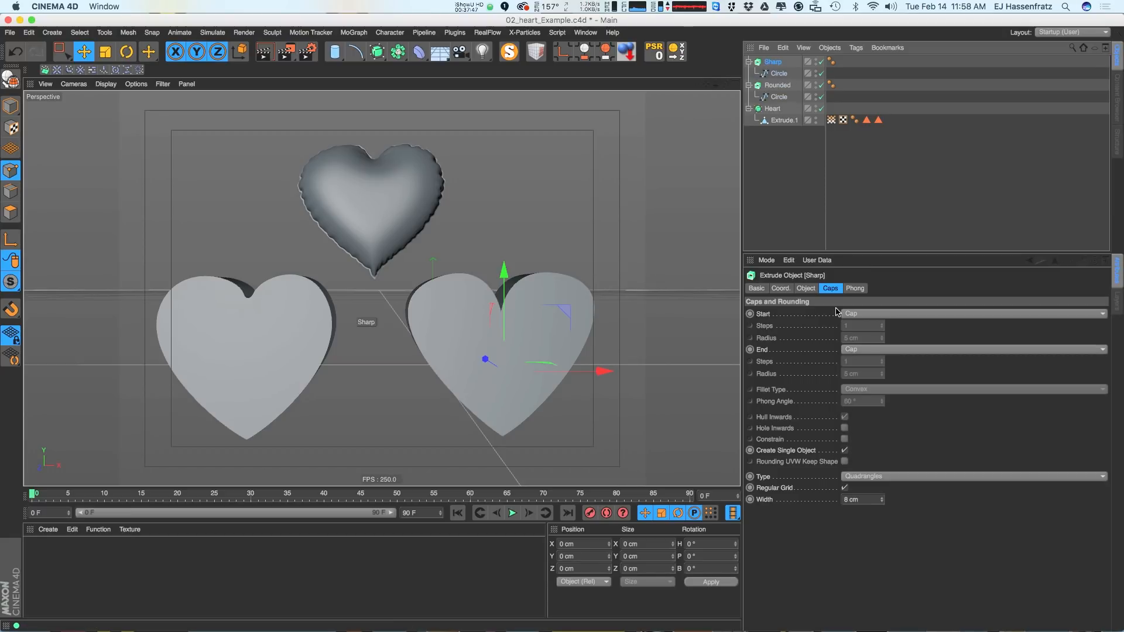
click(797, 290)
click(830, 288)
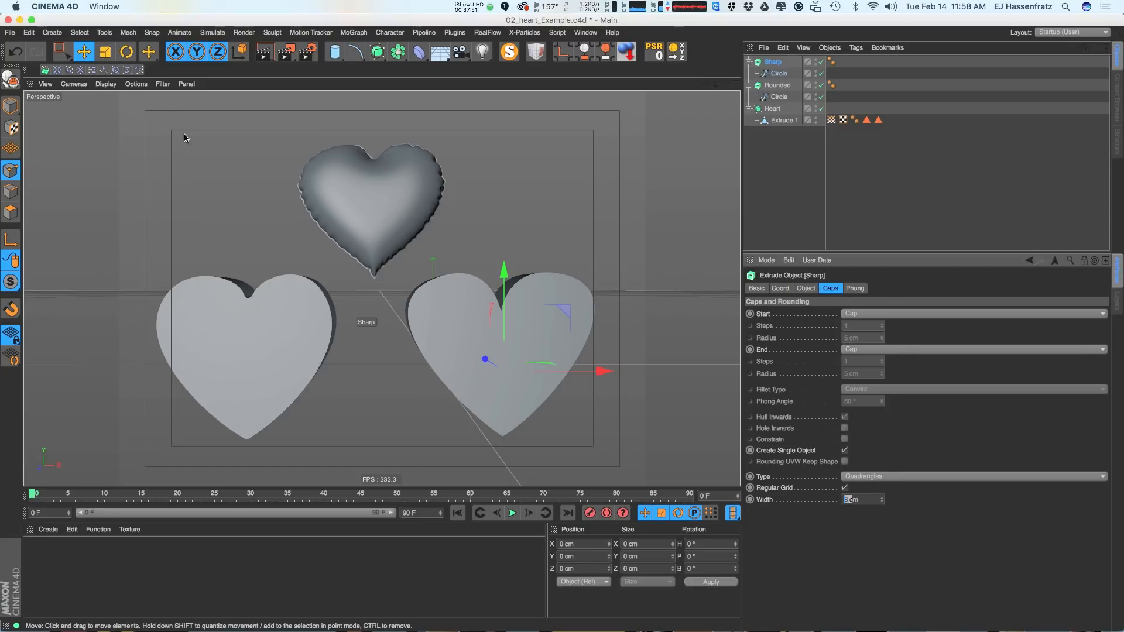
Switch the Perspective view to a shaded display with lines so the hearts' cap meshes can be inspected
click(107, 85)
click(115, 115)
mouse_move(387, 286)
alt+mouse_down()
mouse_move(278, 300)
mouse_move(416, 284)
alt+mouse_up()
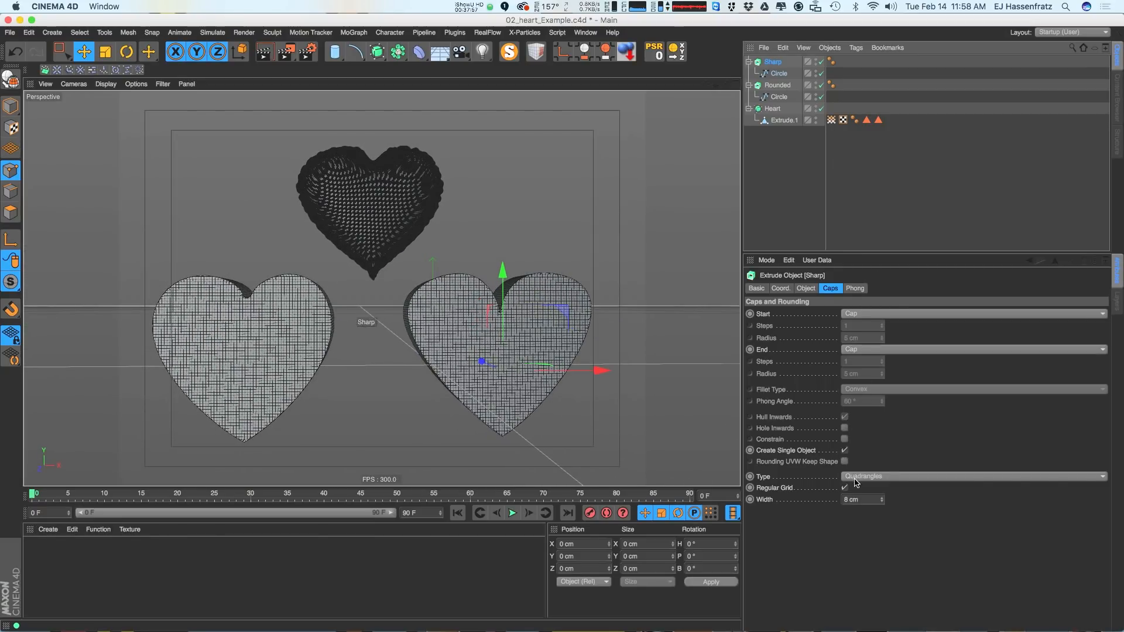
Set the Maximum Length of the Sharp heart's Circle spline to 8 cm and check it against the Rounded heart's Circle spline
click(779, 75)
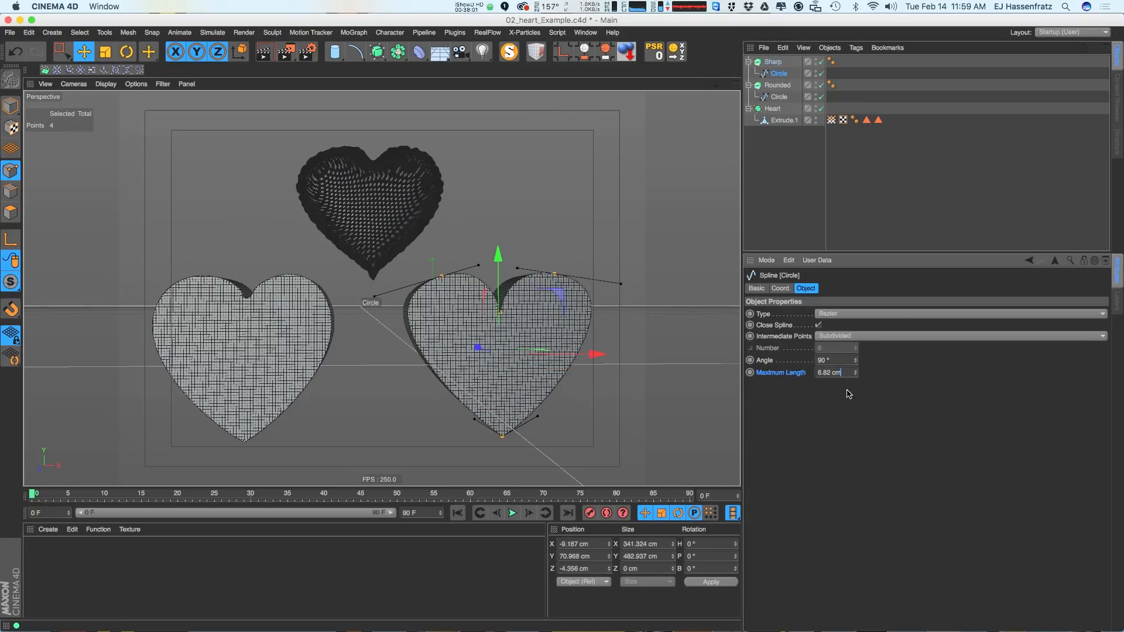
click(772, 62)
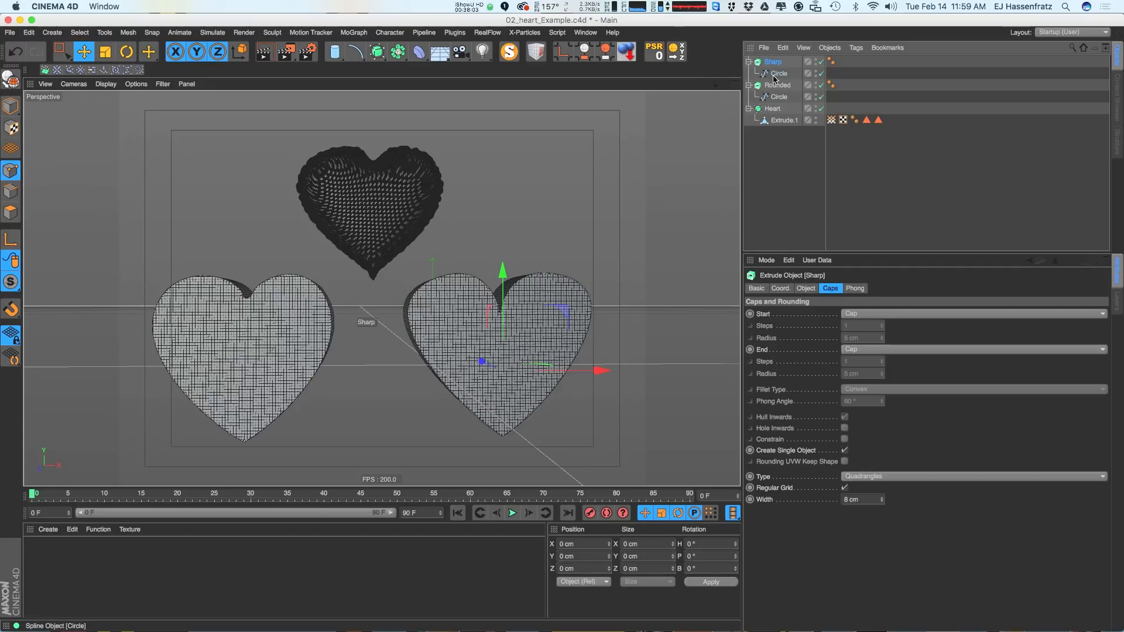
click(774, 74)
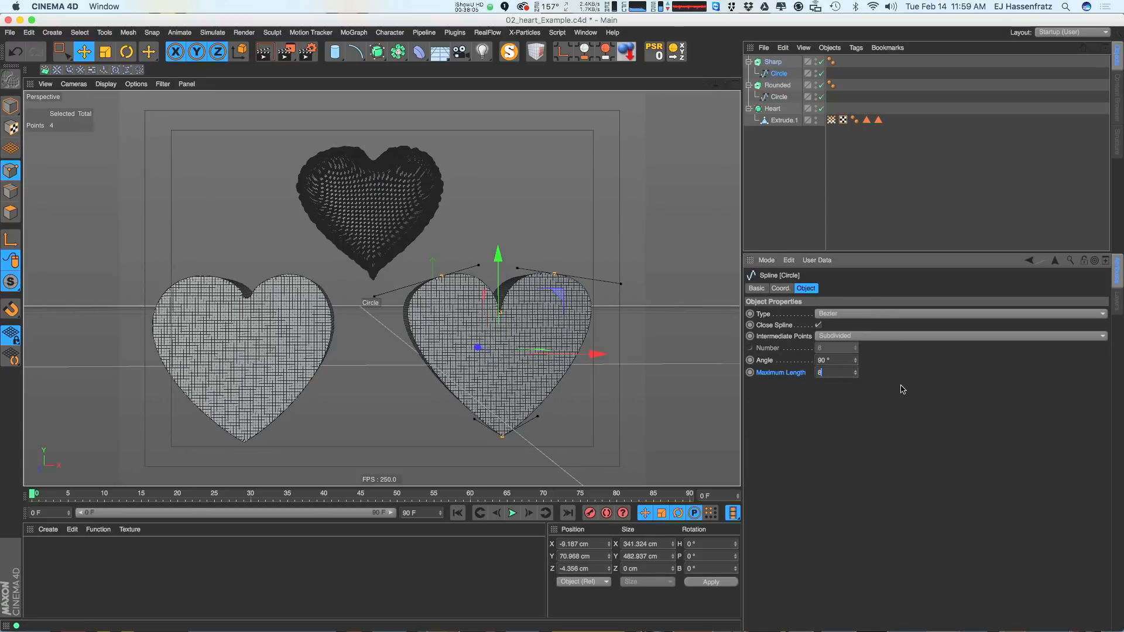
click(778, 96)
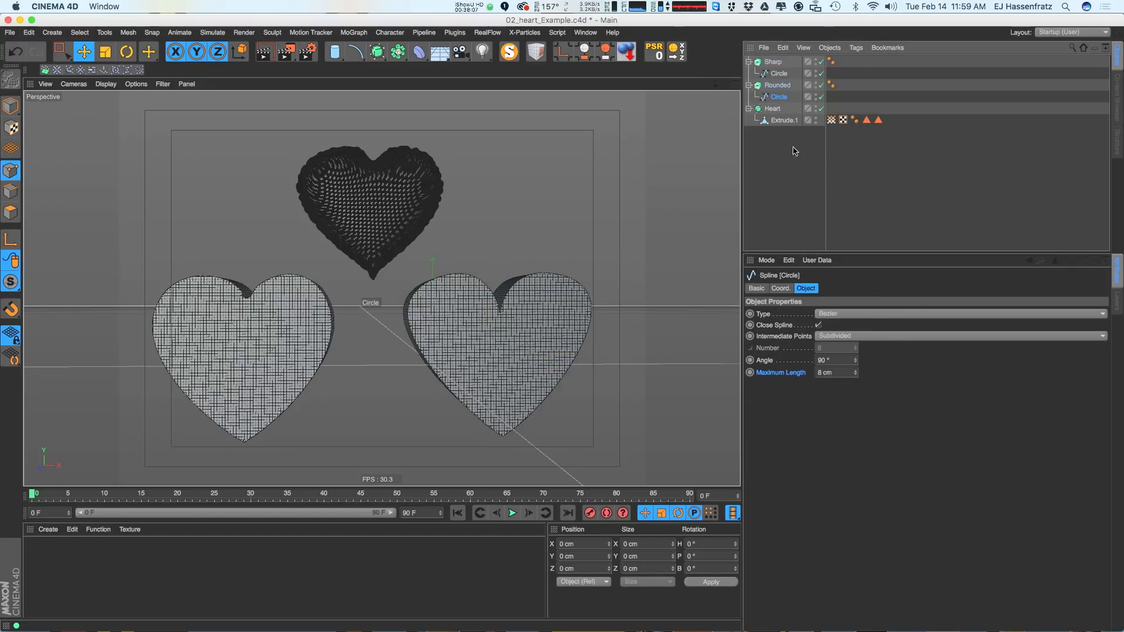
Convert the Sharp and Rounded Extrude objects into editable polygon objects
click(778, 85)
alt+middle_drag(374, 289, 373, 287)
click(771, 63)
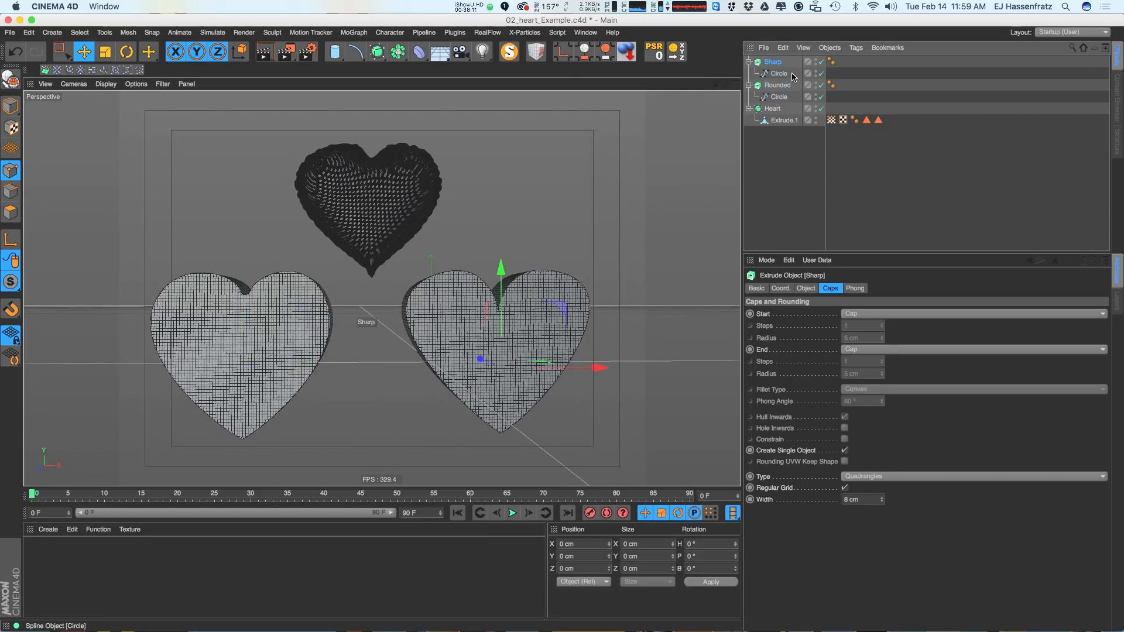
key(c)
click(778, 75)
key(c)
Select the loop of side polygons around the Rounded heart in polygon mode with Loop Selection
alt+drag(374, 299, 319, 297)
click(11, 212)
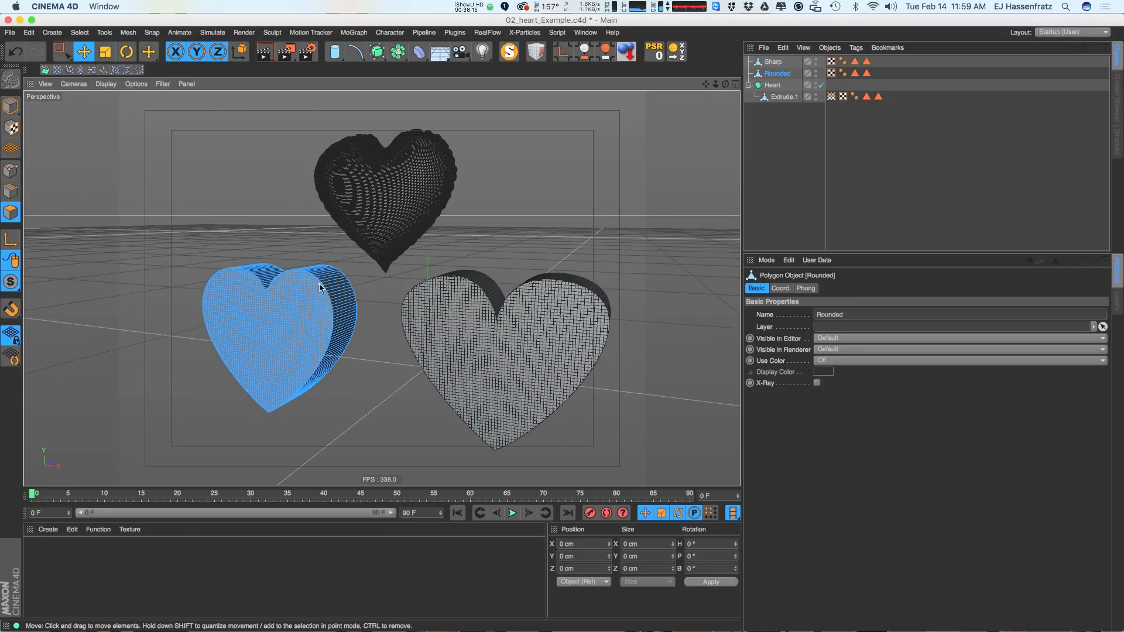
key(u)
key(l)
click(339, 296)
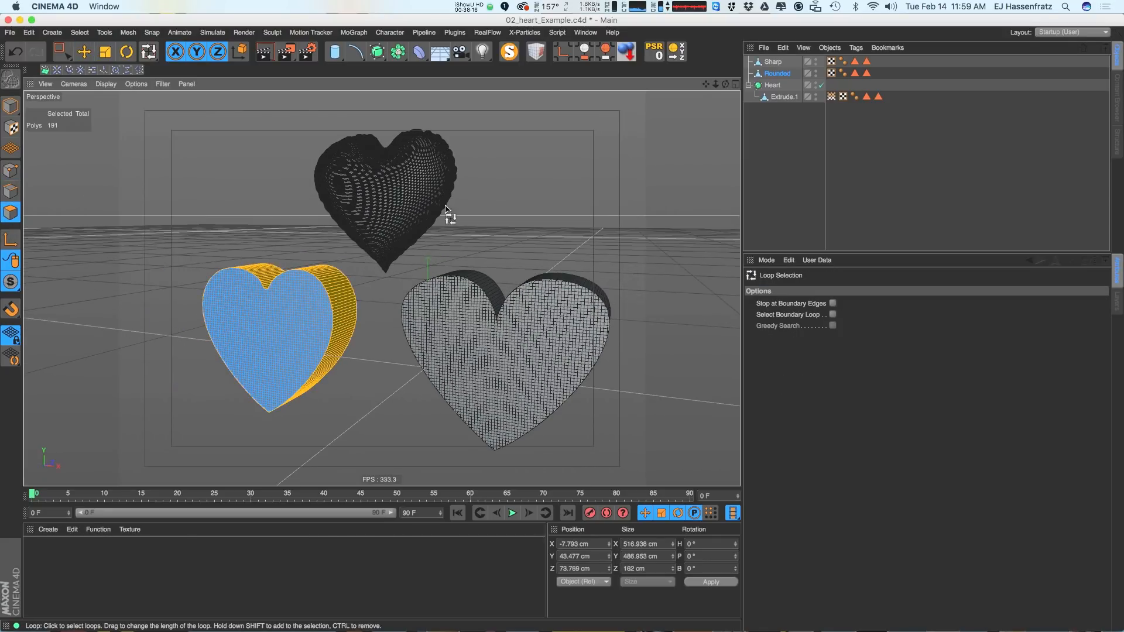
Add a Cloth tag to the Rounded heart and set the selected side polygons as its seam polygons
right_click(777, 73)
mouse_move(848, 189)
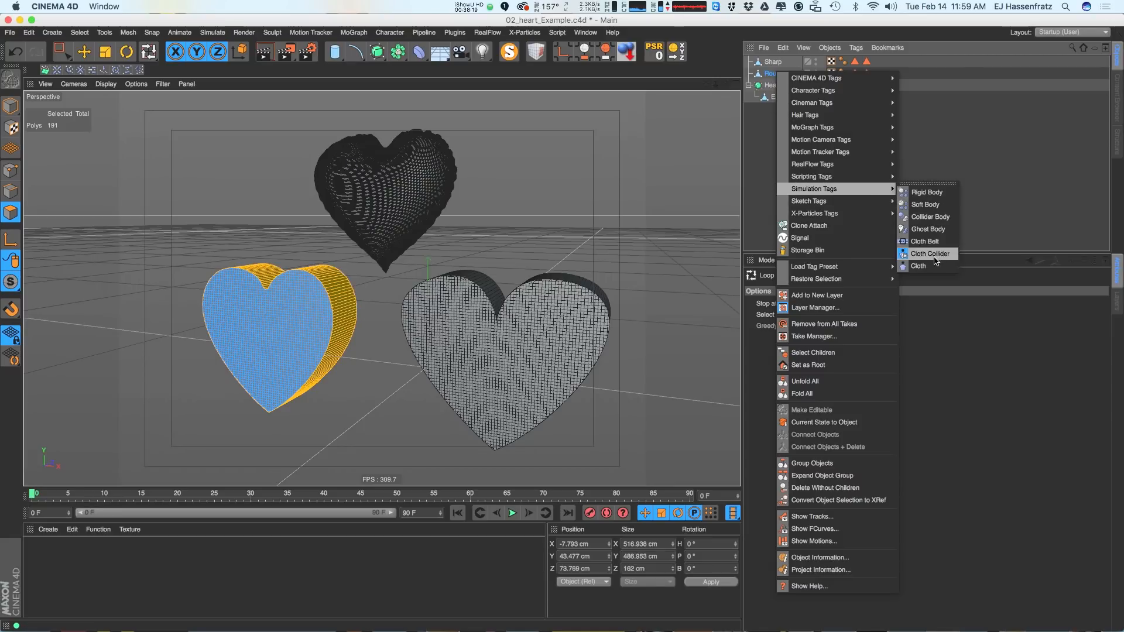
click(933, 266)
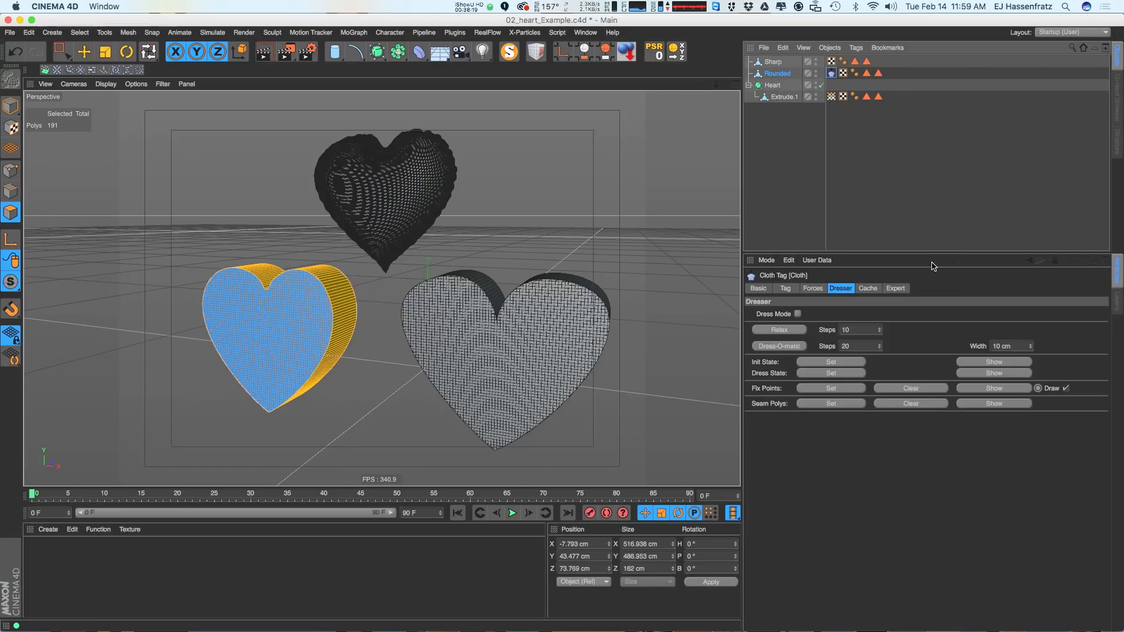
click(839, 404)
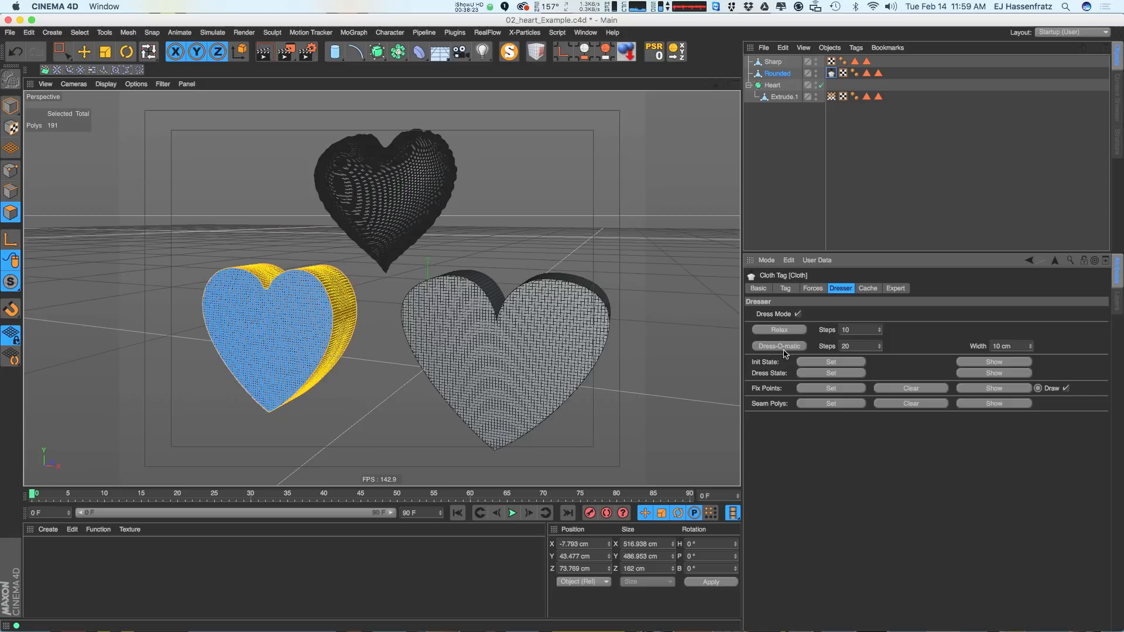
Set the Rounded heart's seam width to 3 cm, run Dress-O-matic, and inspect the resulting balloon
drag(1029, 350, 945, 353)
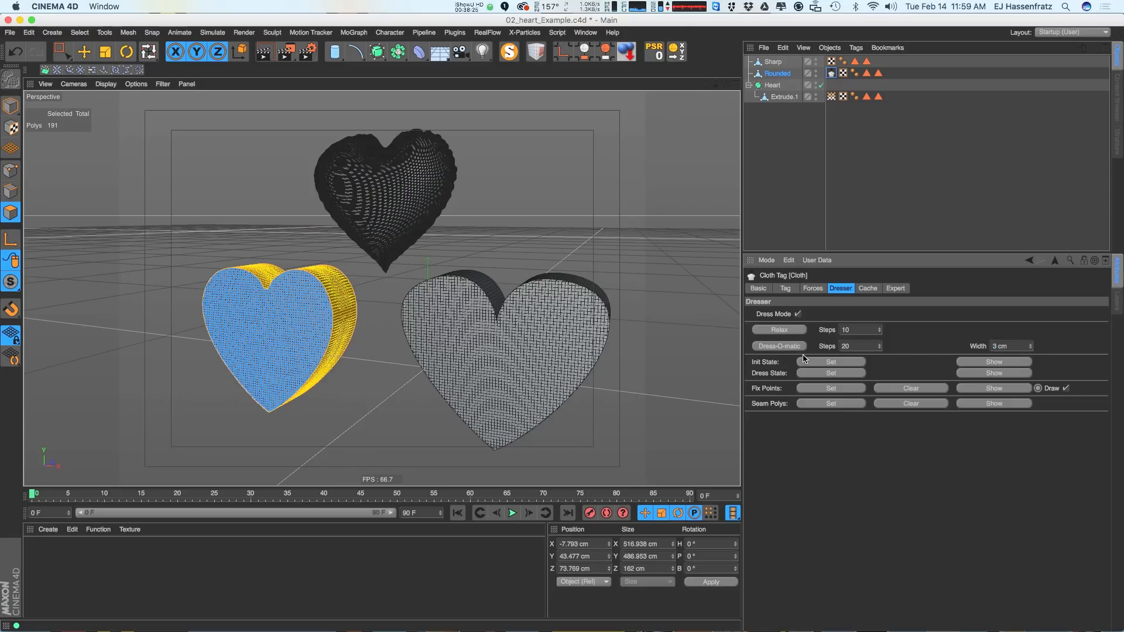
click(778, 347)
alt+drag(374, 342, 285, 280)
alt+drag(246, 316, 258, 313)
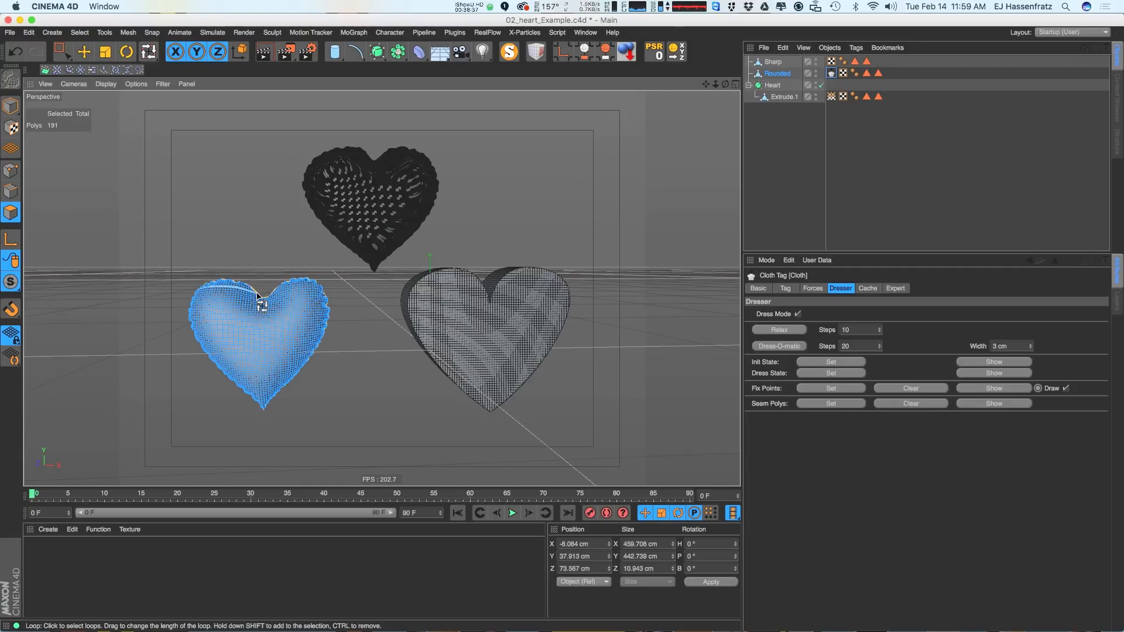
alt+middle_drag(516, 323, 526, 328)
Select the Sharp heart with its loop of side polygons and add a Cloth tag to it
click(772, 62)
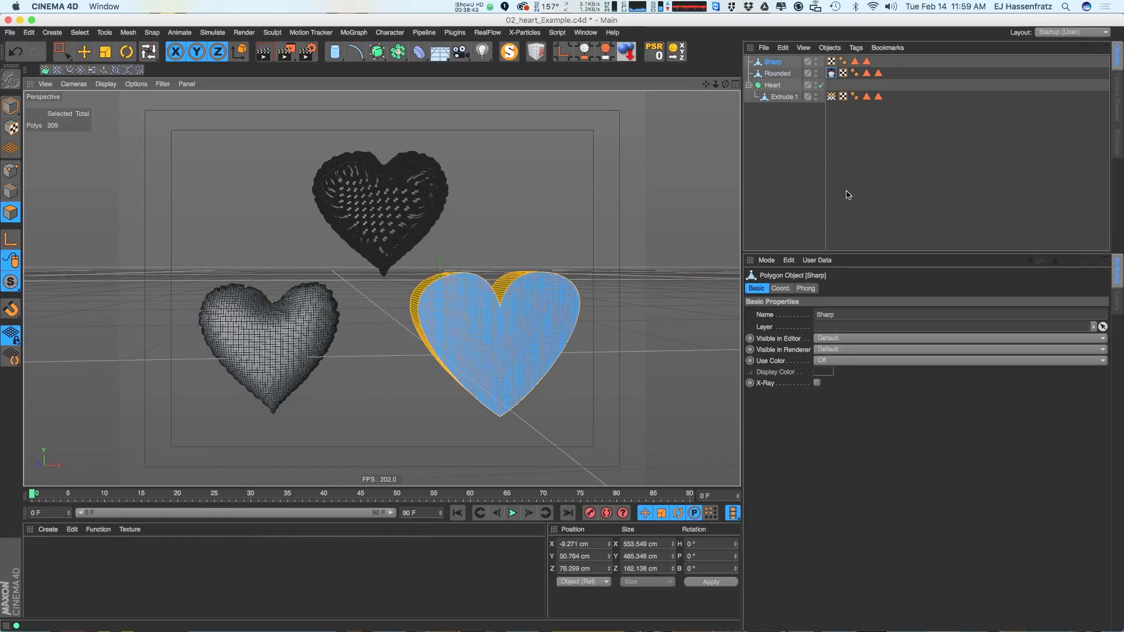
right_click(775, 65)
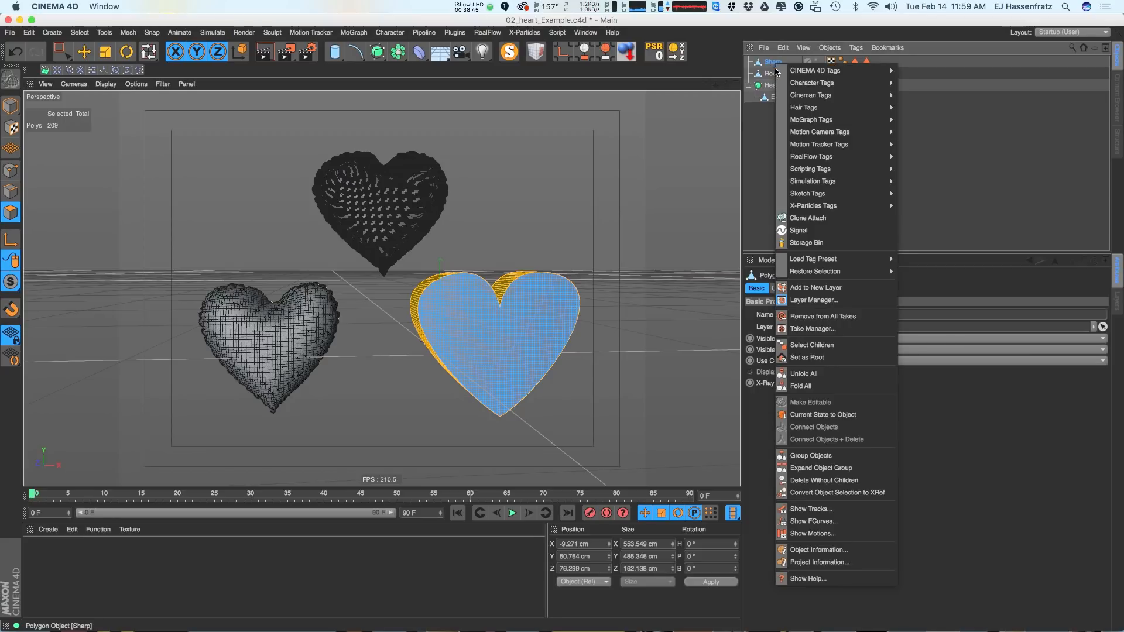
mouse_move(812, 183)
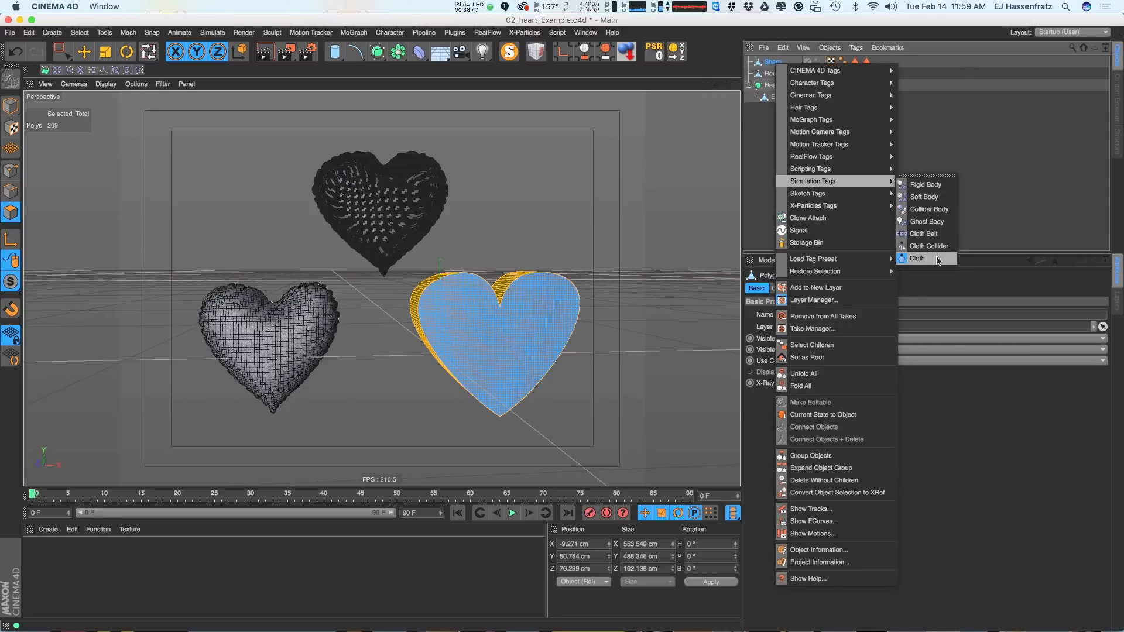
click(917, 258)
Run Dress-O-matic on the Sharp heart with its side polygons as the seam and a 3 cm width, and compare both balloons
click(775, 349)
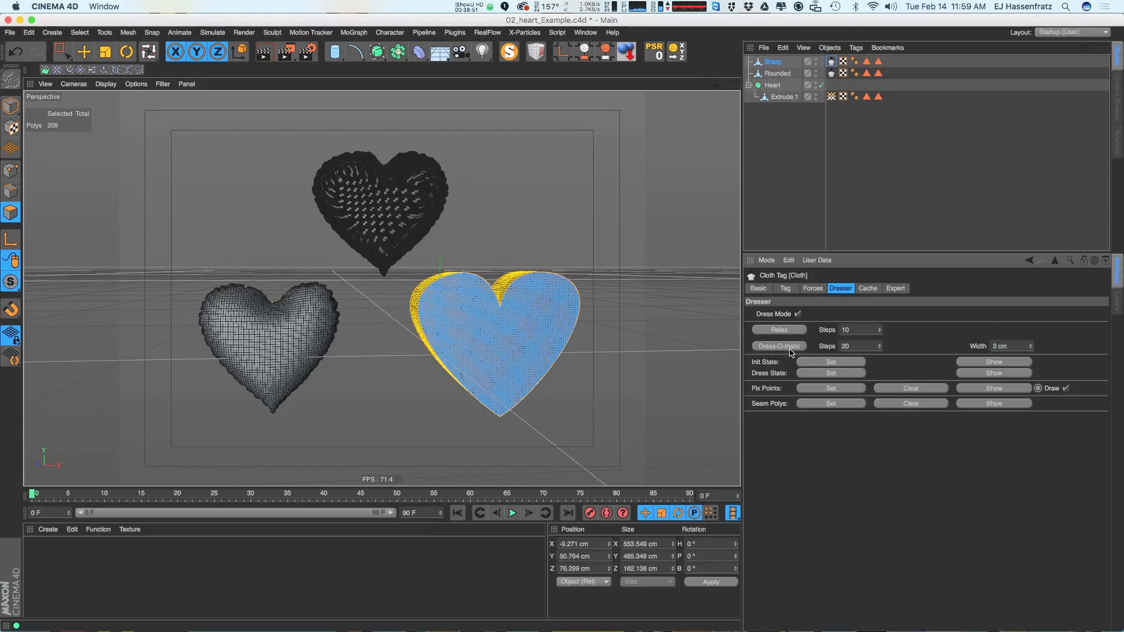
click(779, 347)
scroll(516, 327, up, 2)
alt+drag(515, 328, 529, 347)
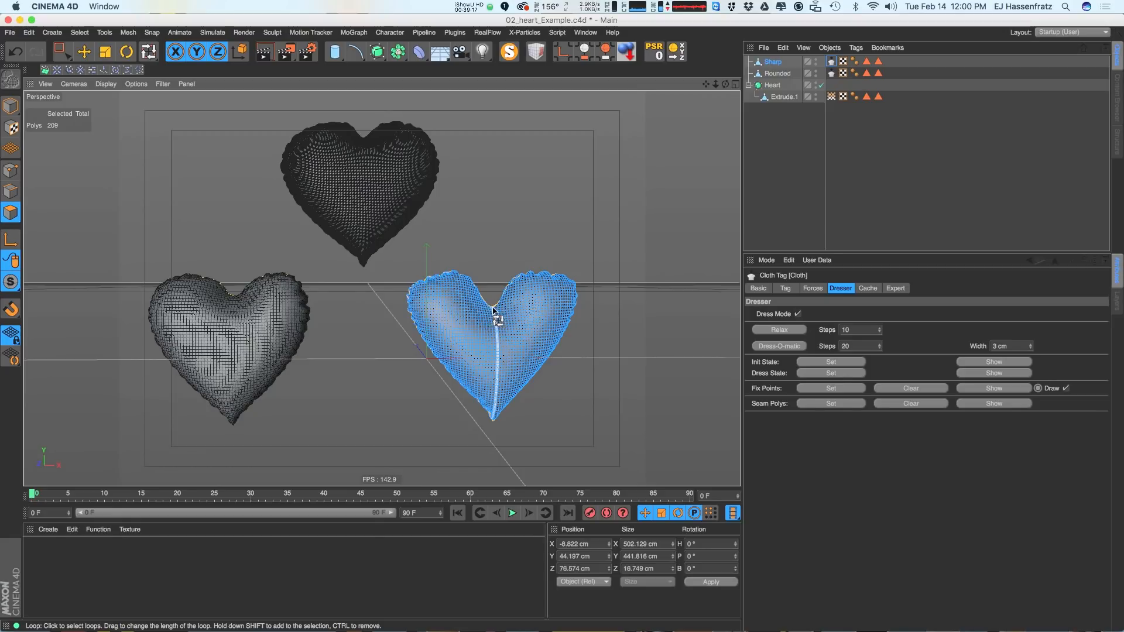
alt+drag(349, 322, 392, 302)
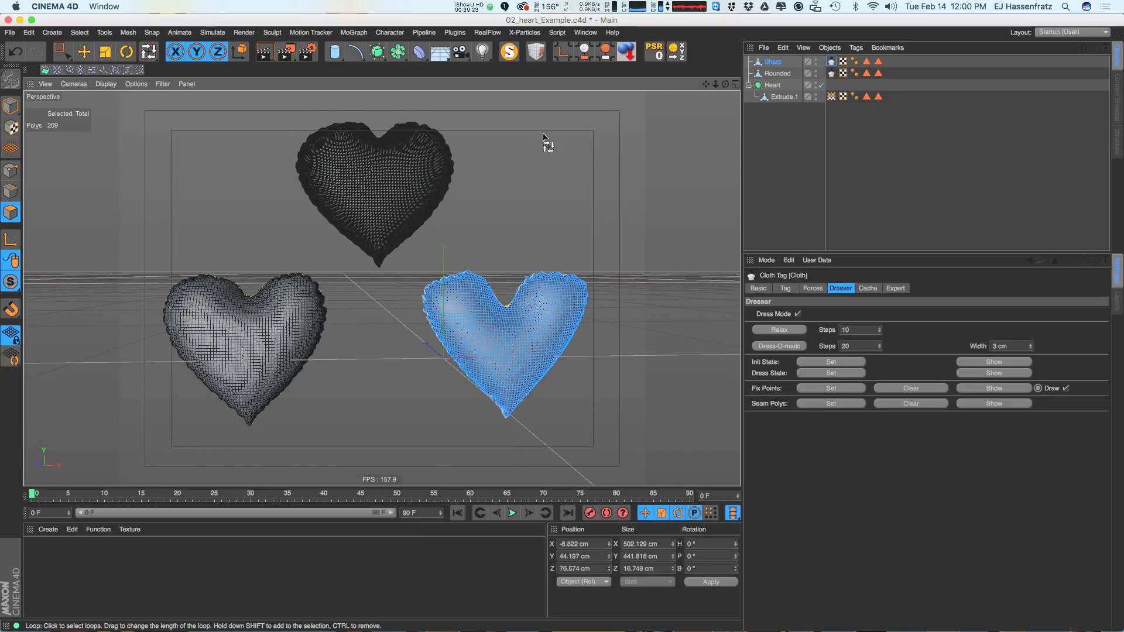
Switch to the 03_star_Example.c4d document and select the Sharp star's Extrude object
click(585, 32)
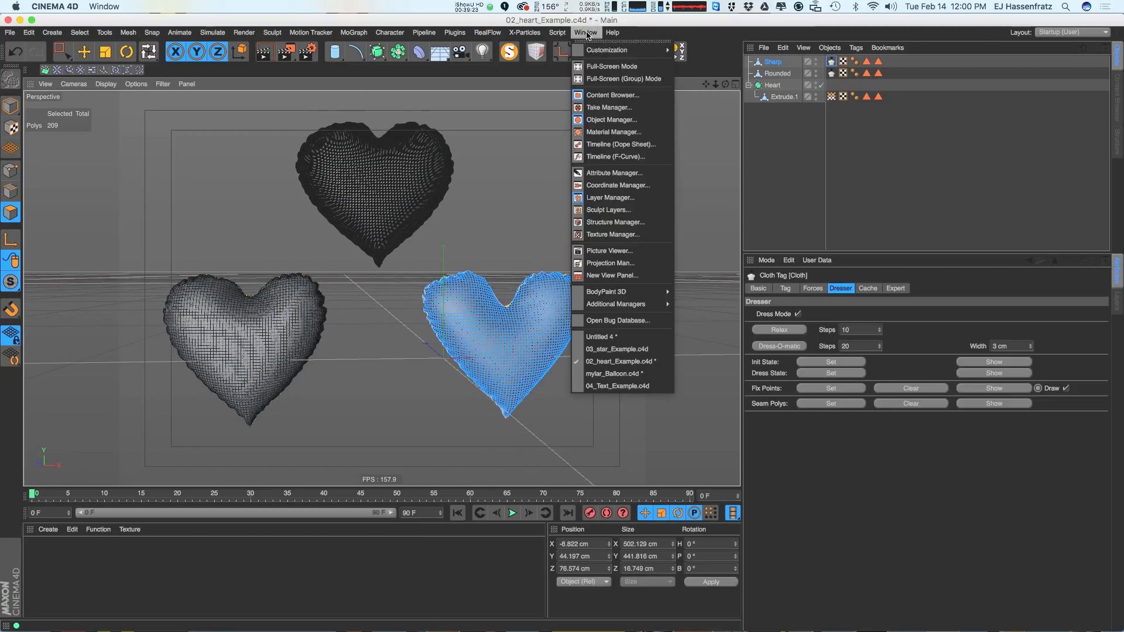
click(633, 351)
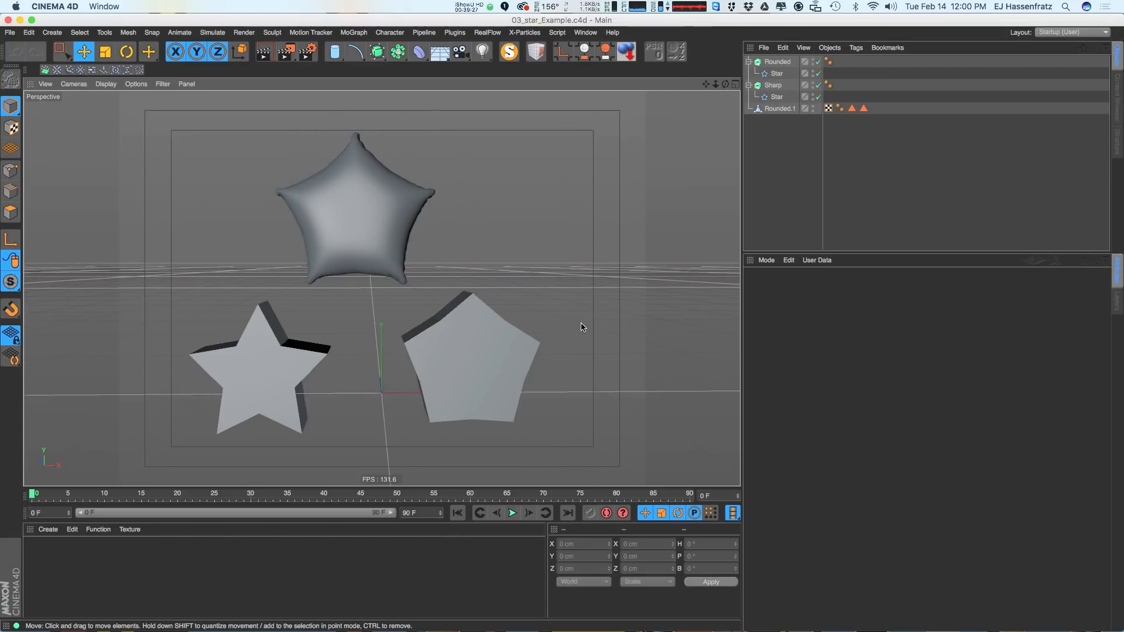
click(286, 360)
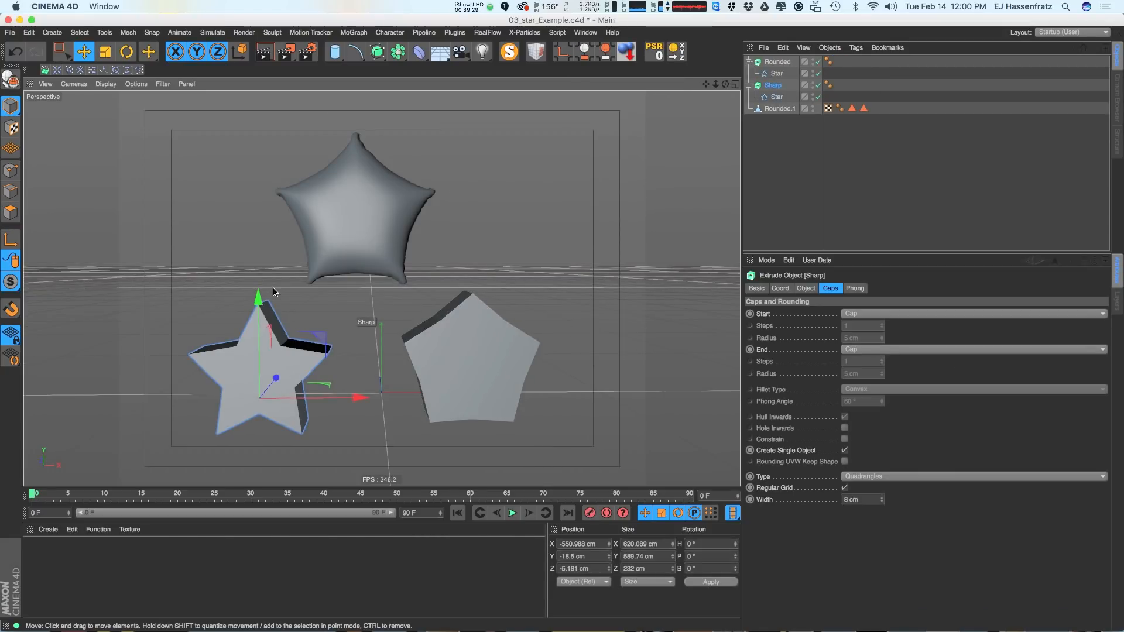
alt+middle_drag(280, 357, 285, 341)
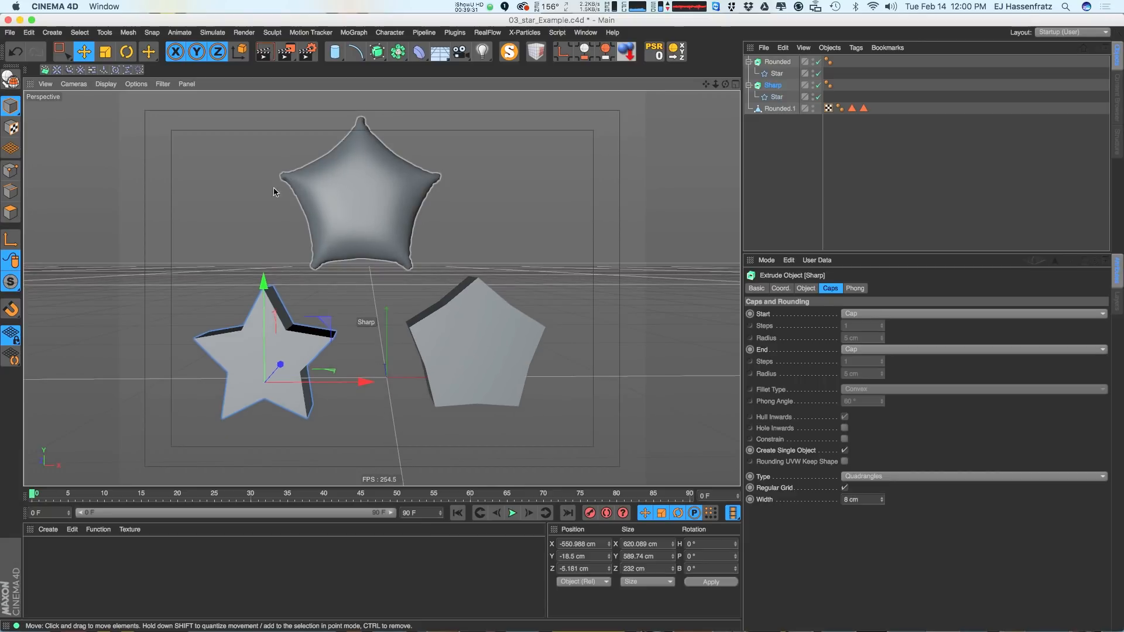
scroll(259, 290, up, 3)
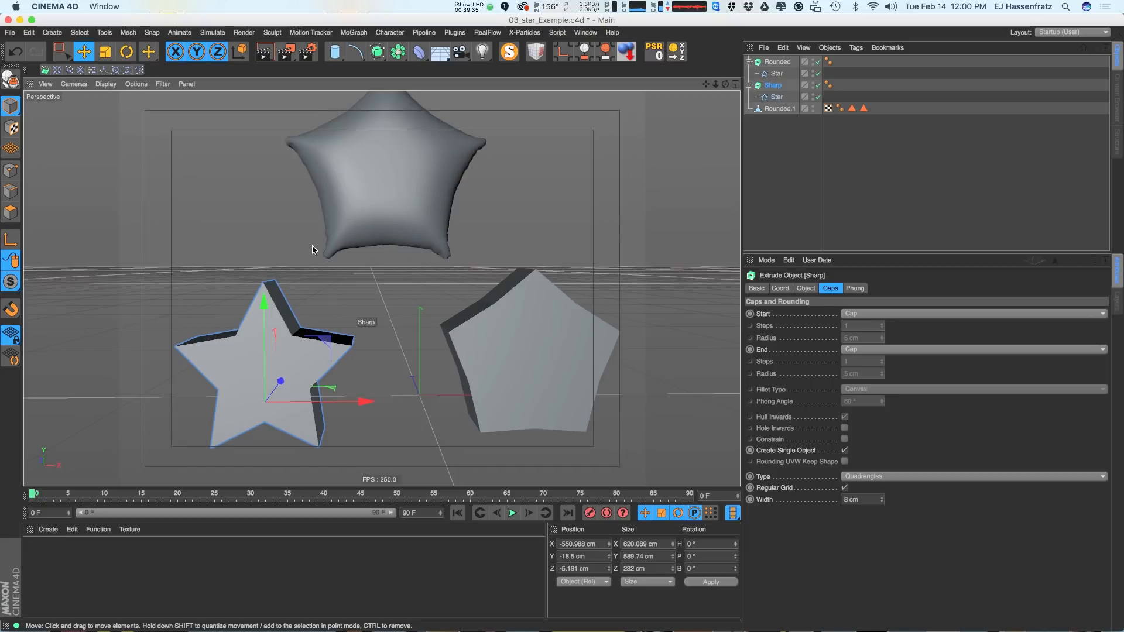
alt+middle_drag(347, 354, 342, 344)
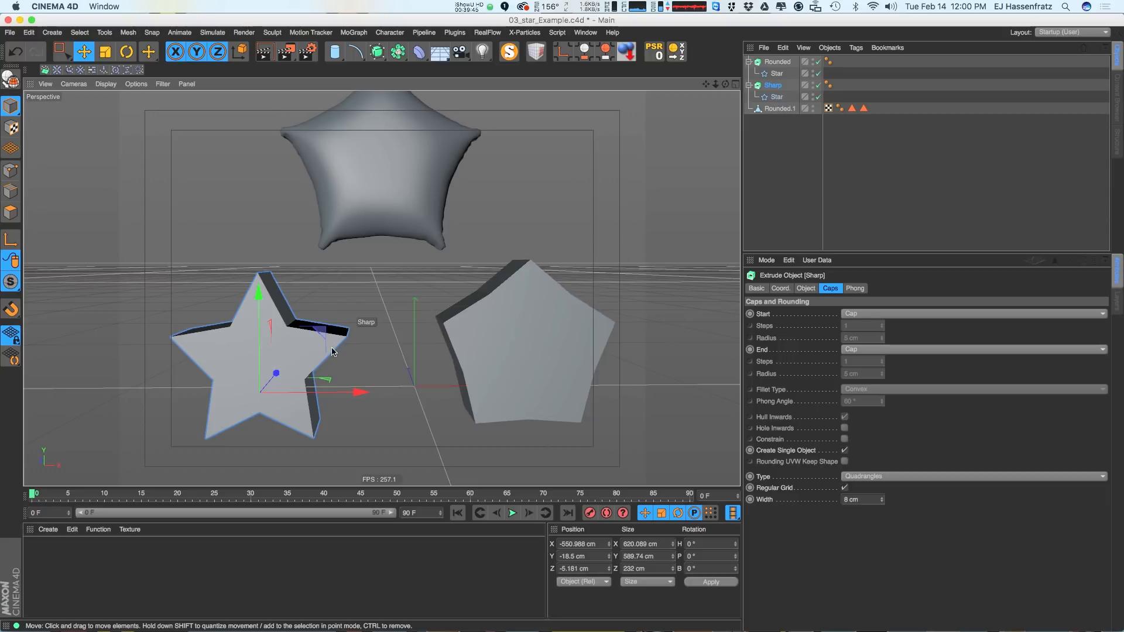
Check the object properties of the Sharp star's Star spline, and reselect the Sharp Extrude object
double_click(774, 85)
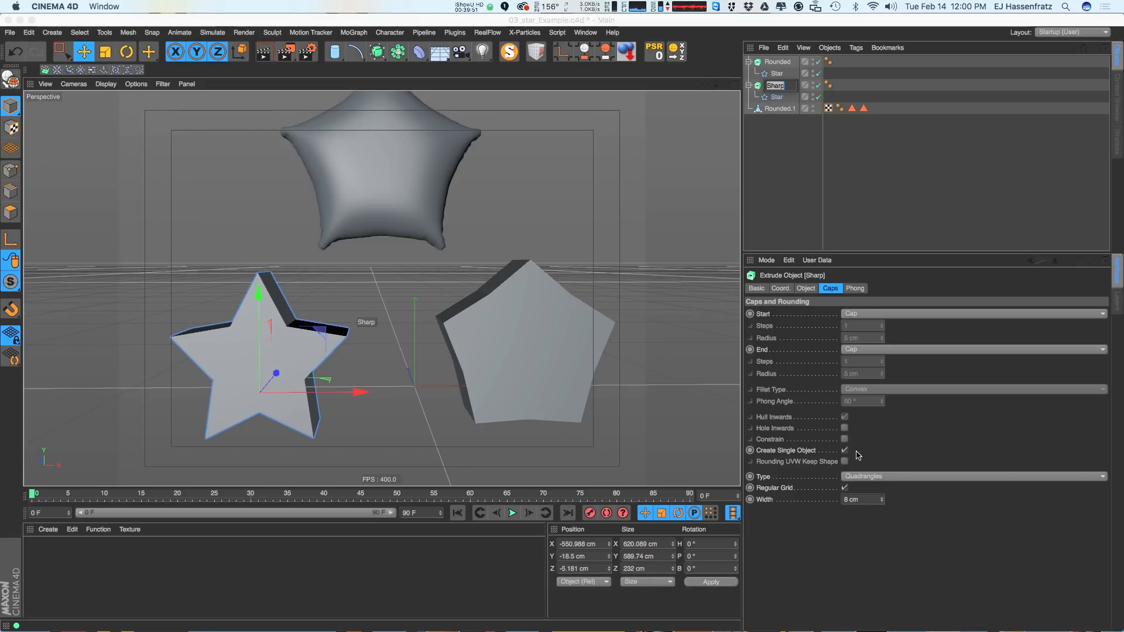
click(776, 97)
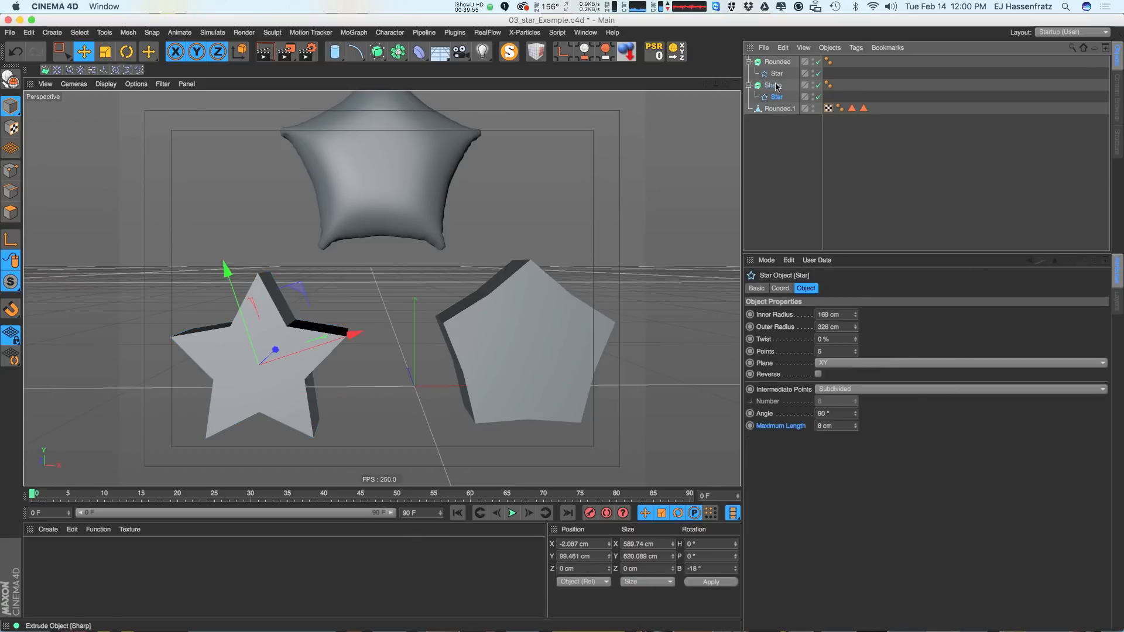
click(307, 340)
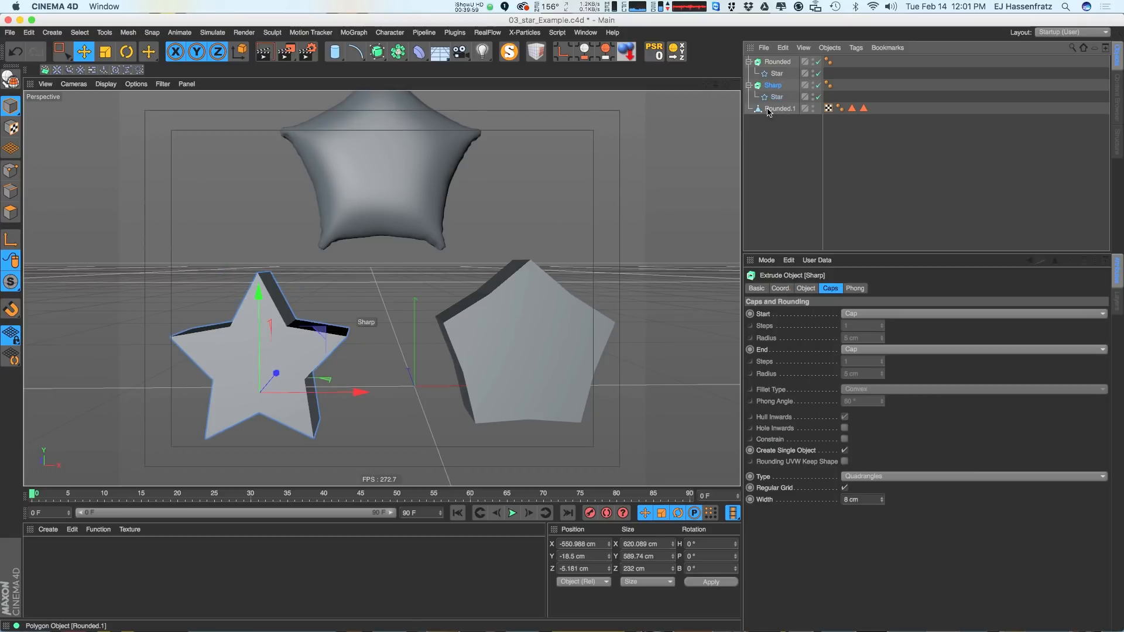
Make the Sharp star's Extrude object editable and select the loop of its side polygons
key(c)
alt+drag(375, 281, 200, 370)
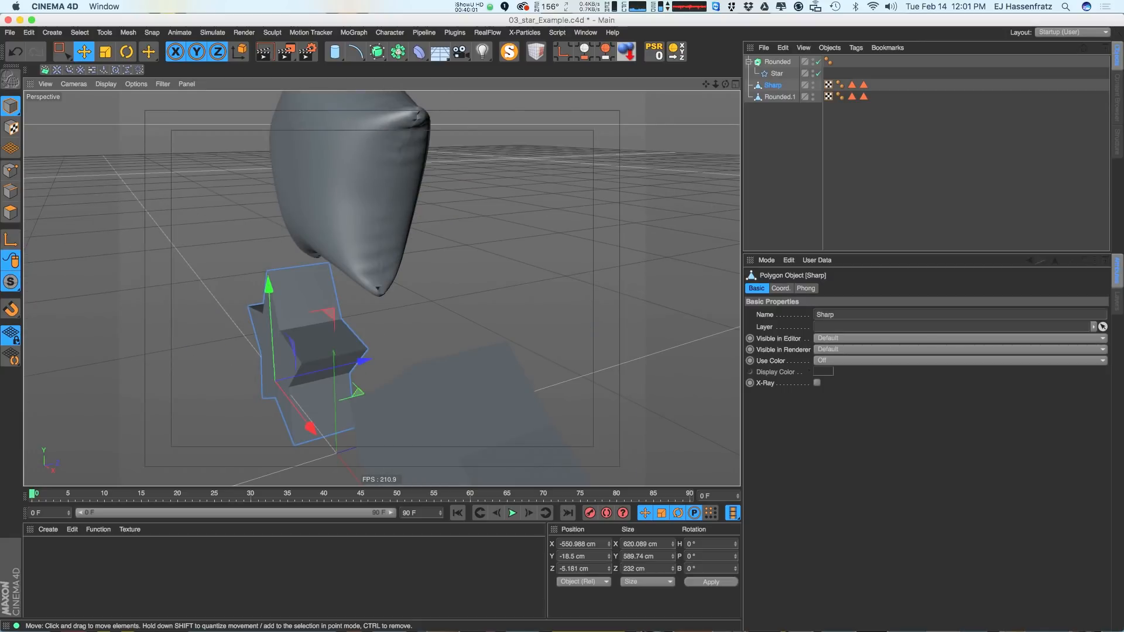
click(12, 211)
alt+drag(456, 292, 269, 276)
key(u)
key(l)
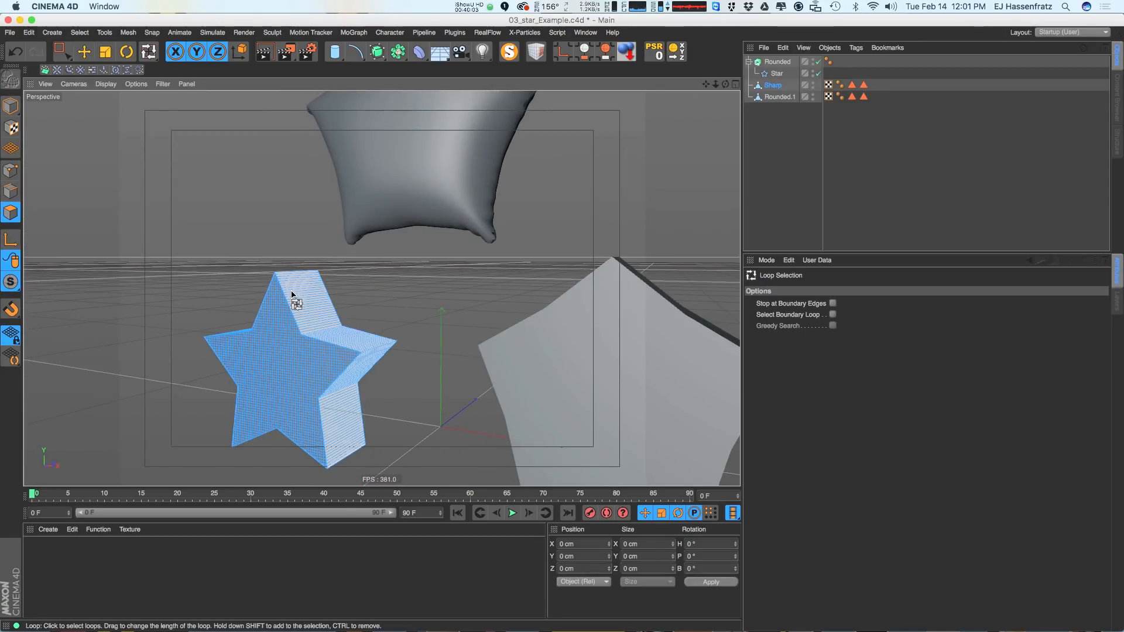
click(319, 321)
alt+drag(321, 328, 304, 348)
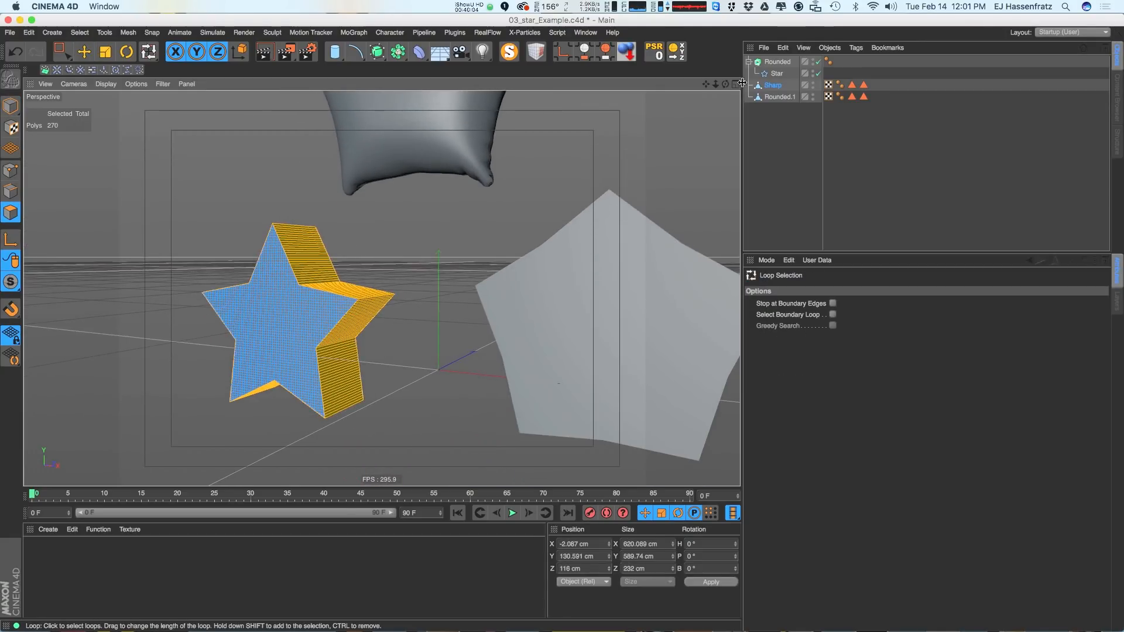
Add a Cloth simulation tag to the Sharp star
right_click(776, 86)
mouse_move(813, 201)
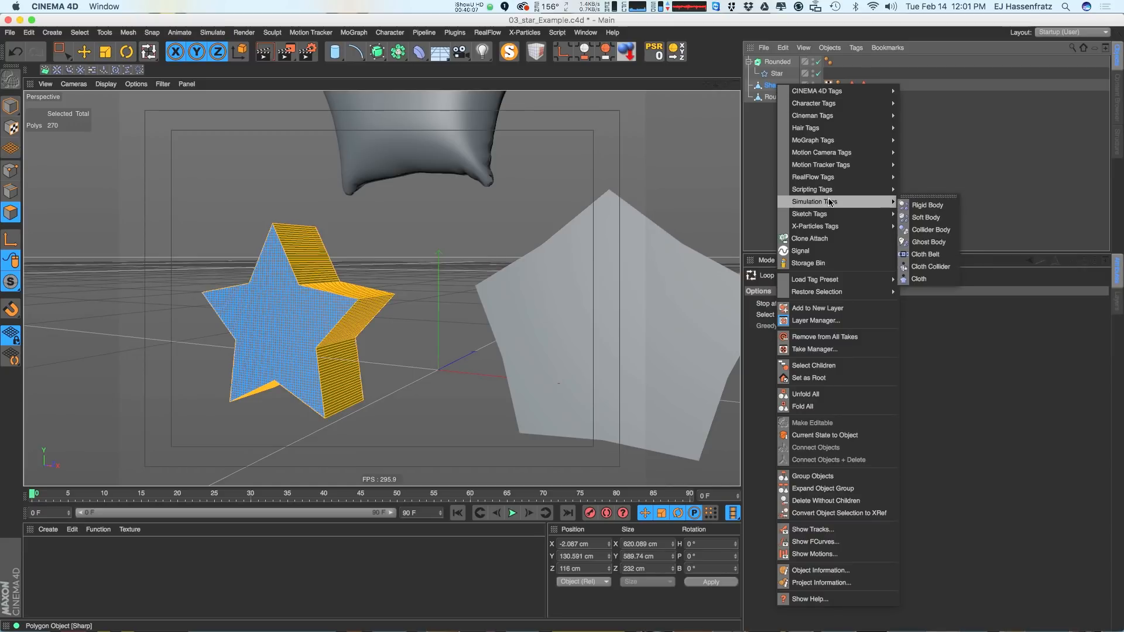
click(922, 279)
Run Dress-O-matic on the Sharp star with its side polygons as the seam and a 3 cm width, and inspect the balloon
click(833, 404)
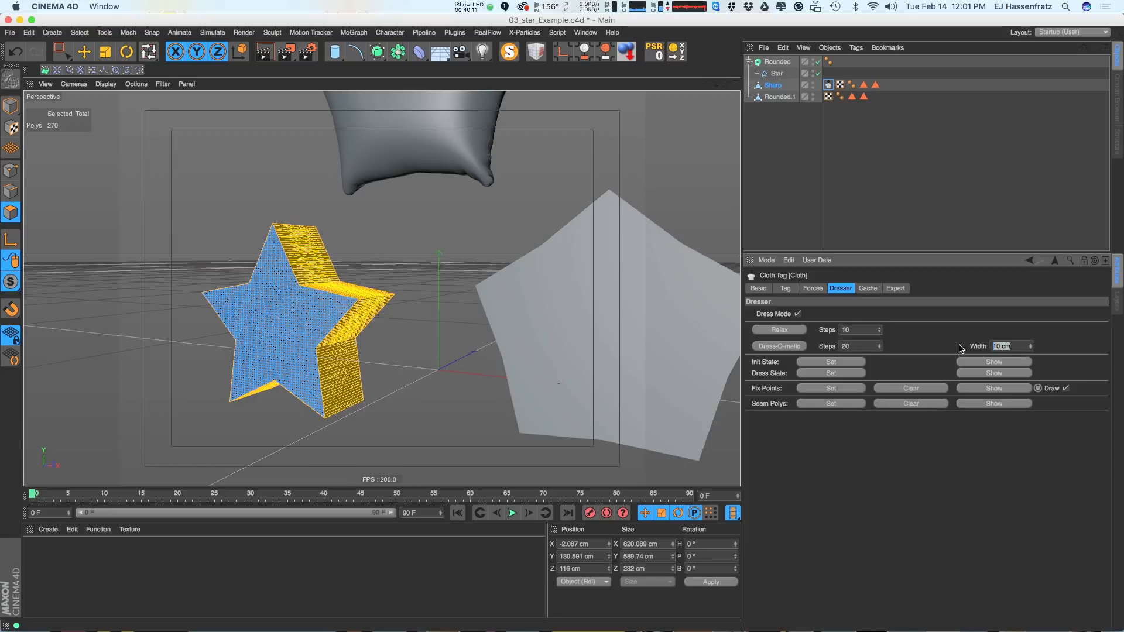
click(780, 347)
mouse_move(339, 371)
alt+mouse_down()
mouse_move(396, 366)
mouse_move(316, 374)
mouse_move(328, 343)
mouse_move(306, 371)
mouse_move(349, 349)
mouse_move(334, 372)
alt+mouse_up()
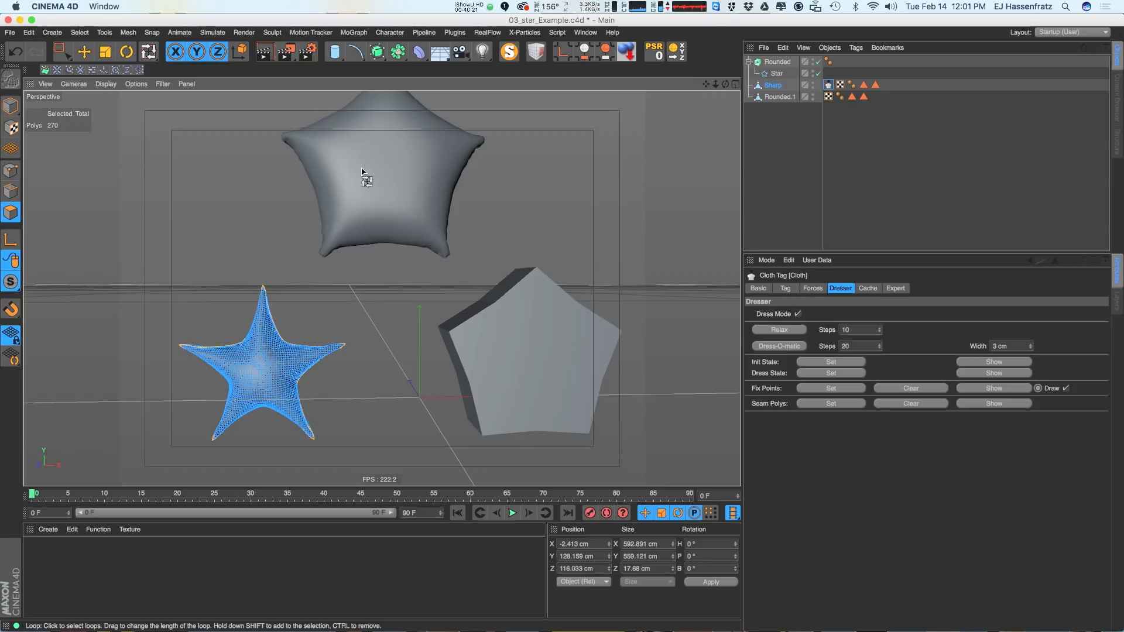
alt+drag(364, 212, 320, 278)
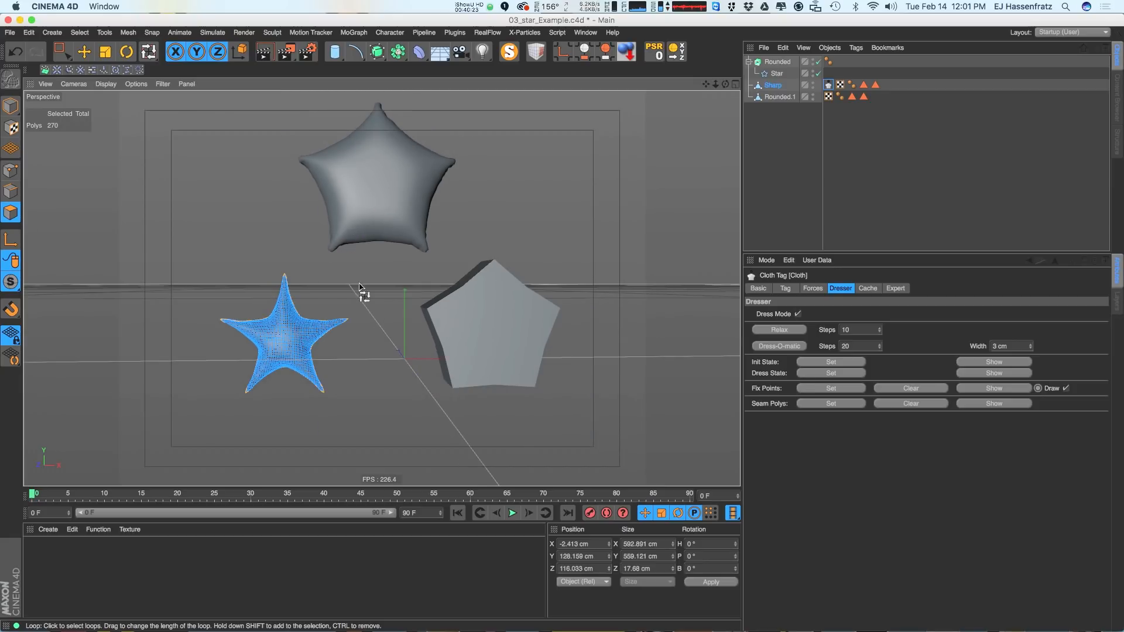
scroll(290, 331, up, 3)
mouse_move(334, 318)
alt+mouse_down()
mouse_move(316, 326)
mouse_move(354, 315)
alt+mouse_up()
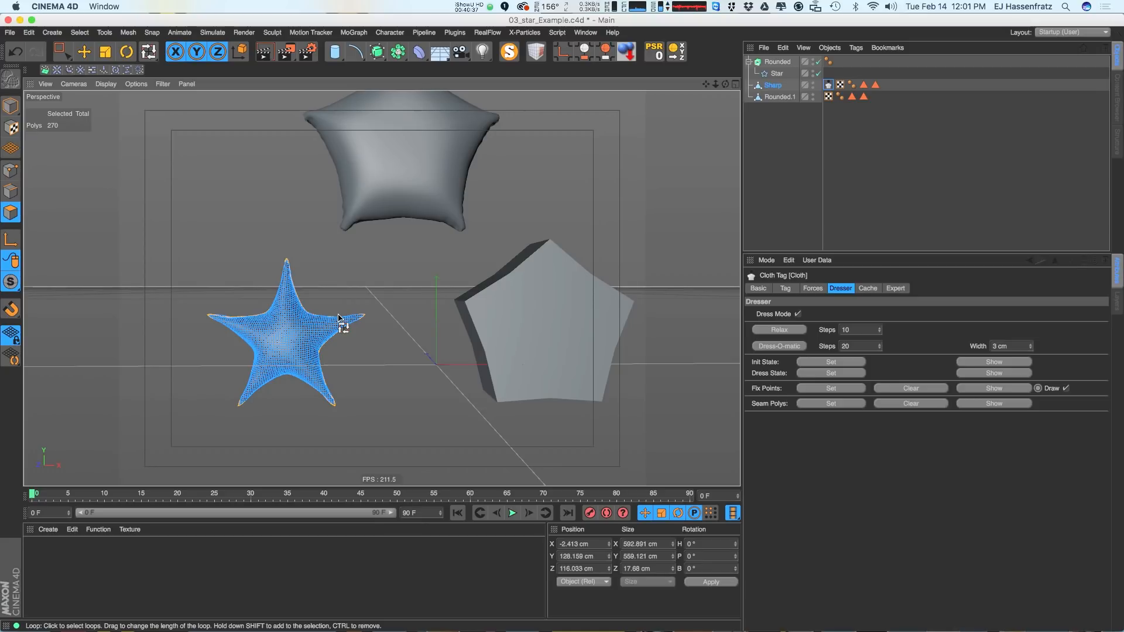
Make the Rounded object's Star spline editable and pick one of its inner points
click(771, 62)
click(10, 170)
click(763, 75)
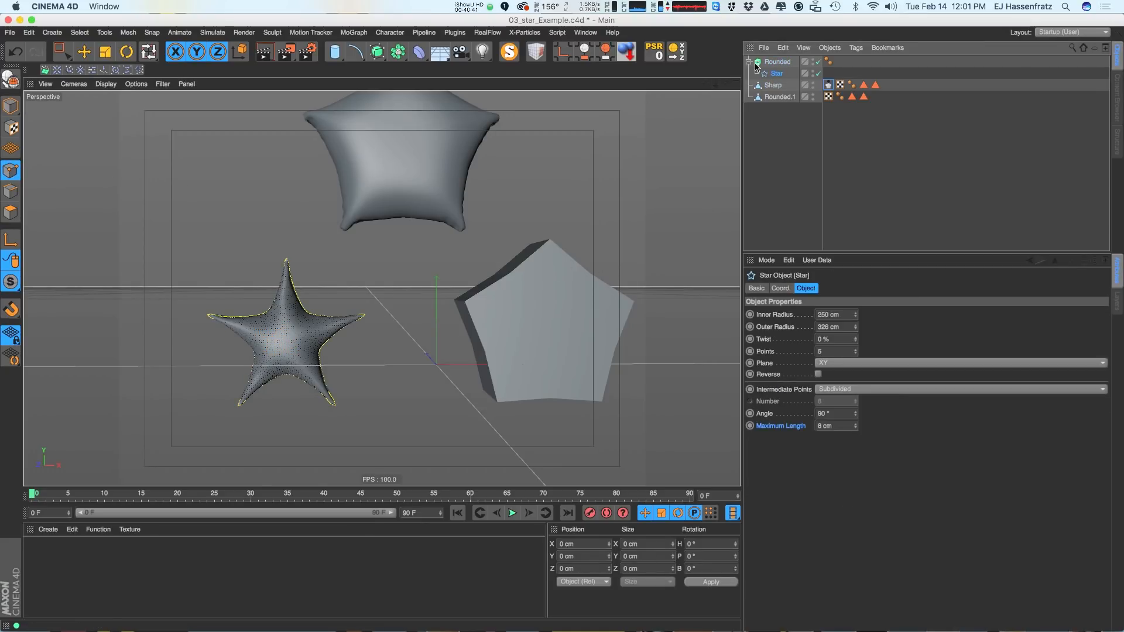
click(759, 64)
alt+drag(181, 188, 422, 293)
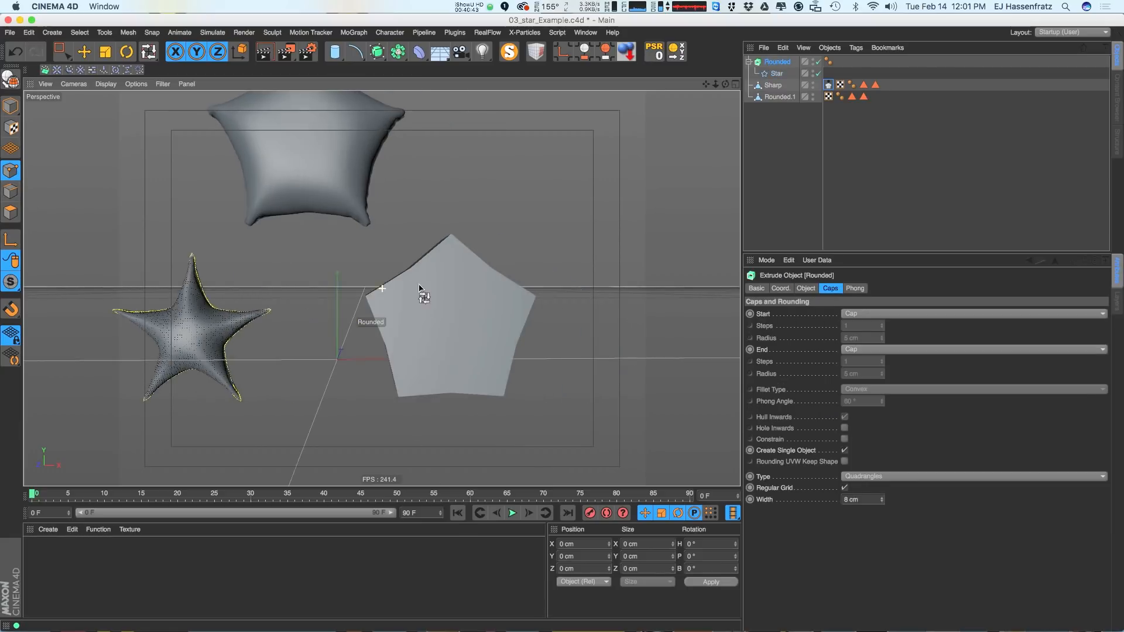
click(773, 75)
key(e)
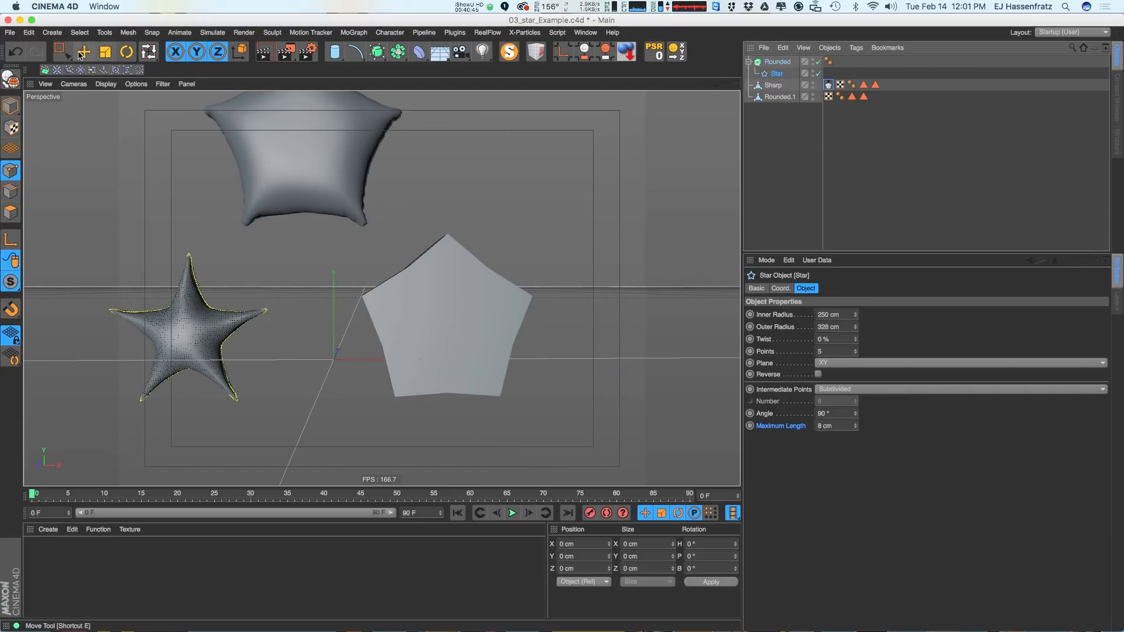
click(776, 75)
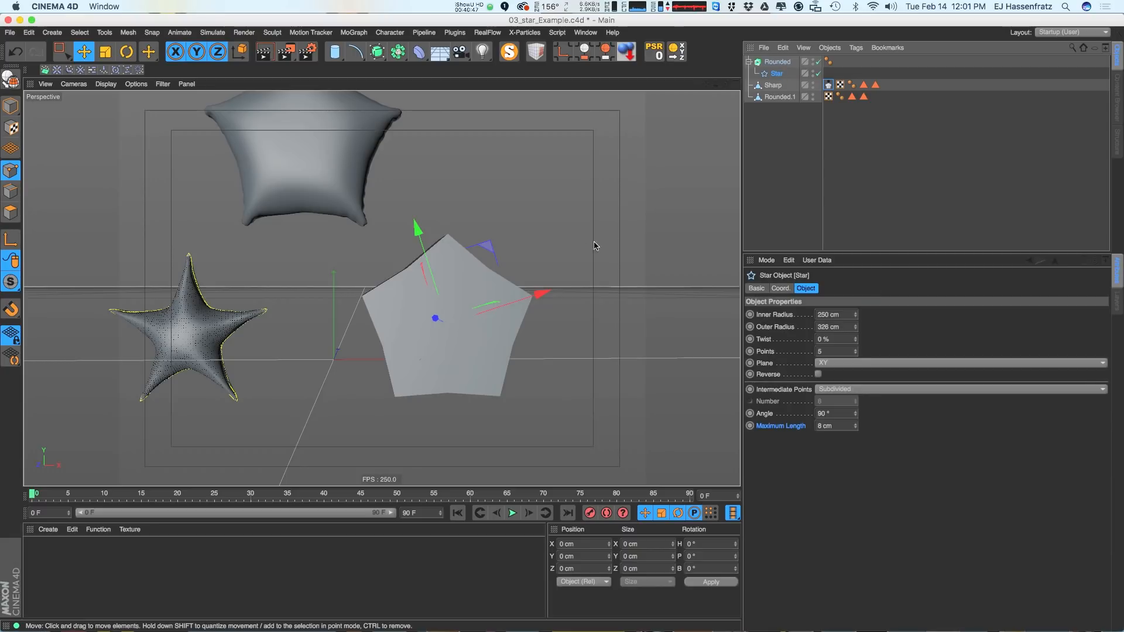
key(c)
click(513, 345)
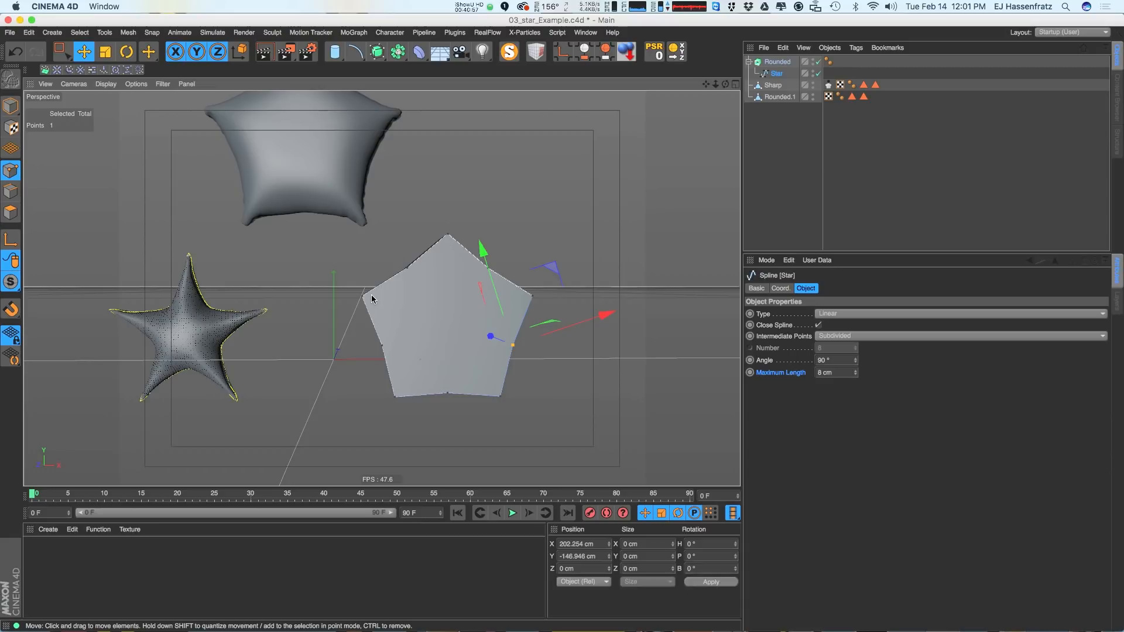
Select the five inner points of the Rounded object's Star spline and give them soft interpolation
key(0)
drag(388, 264, 413, 278)
shift+drag(476, 235, 522, 281)
shift+drag(492, 325, 526, 353)
shift+drag(379, 322, 470, 406)
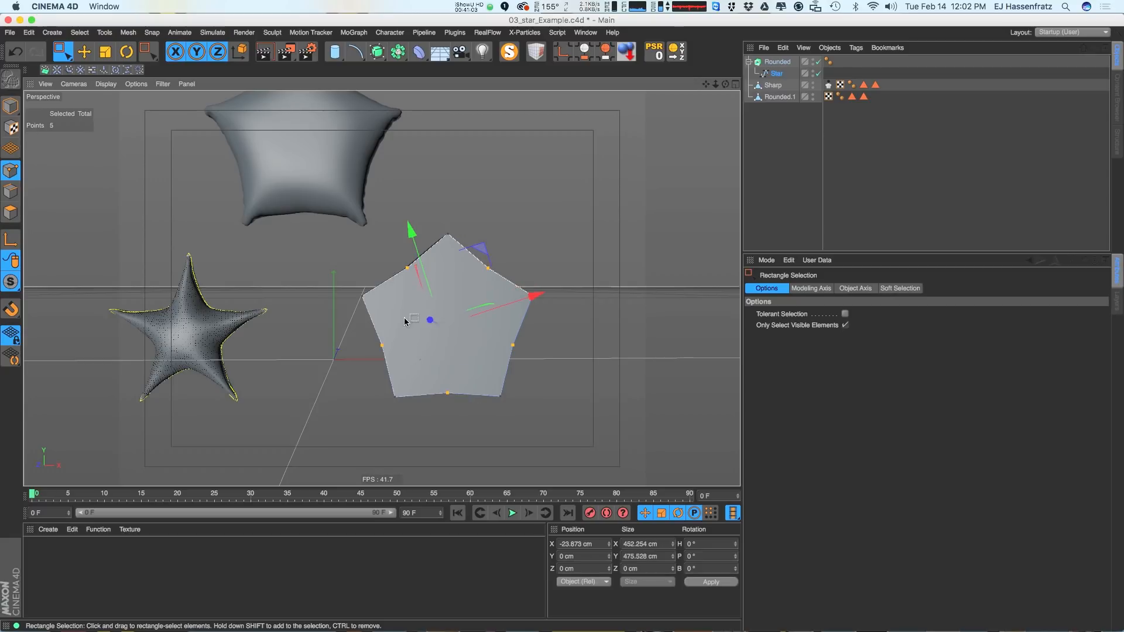
right_click(453, 273)
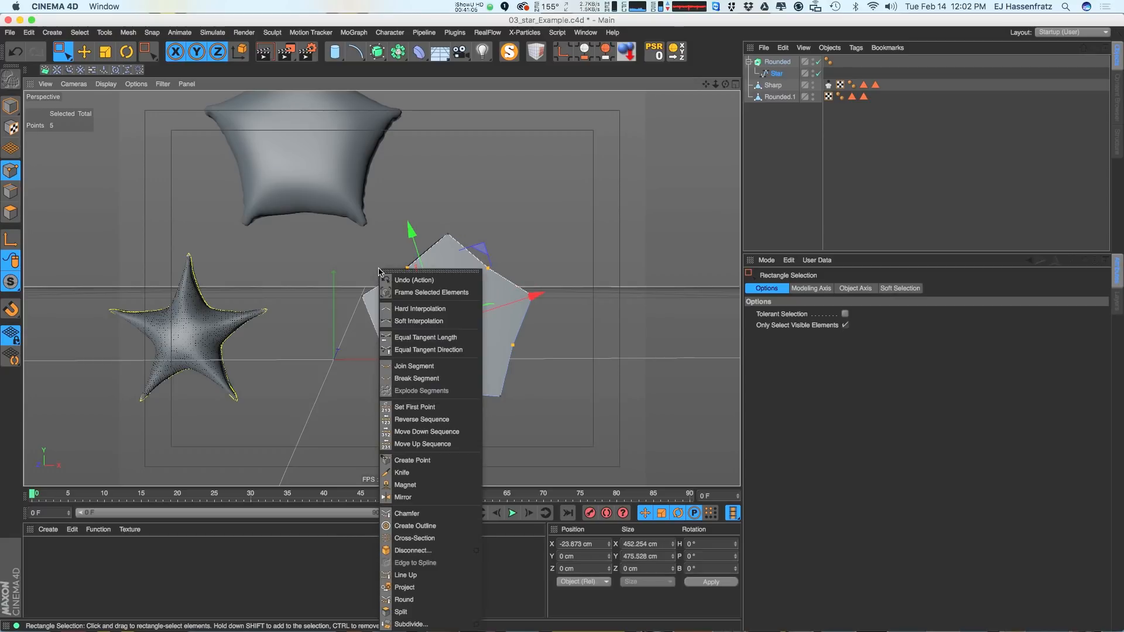
click(453, 305)
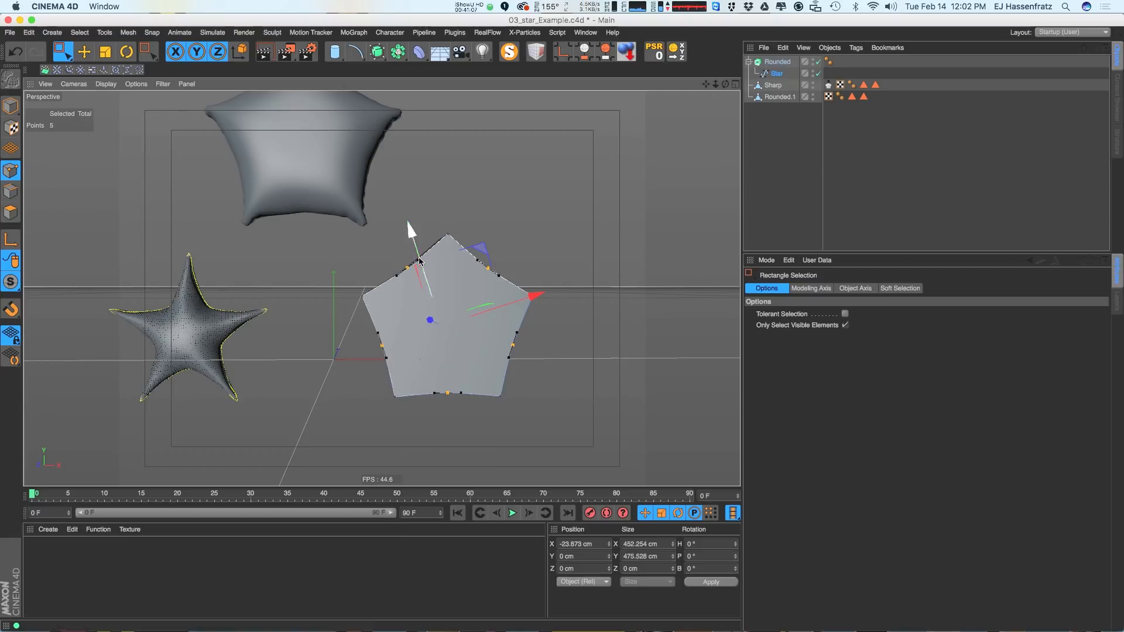
Select the outer corner points of the Rounded star's spline one at a time to check their interpolation
drag(410, 408, 411, 409)
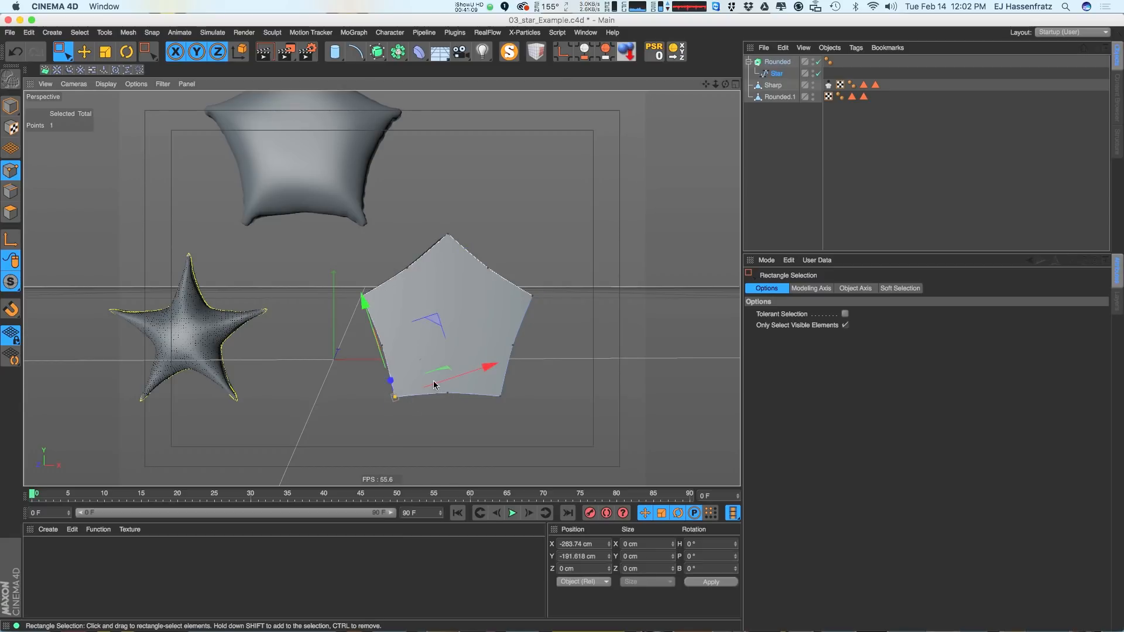
drag(478, 387, 508, 404)
drag(481, 211, 419, 255)
drag(379, 314, 354, 263)
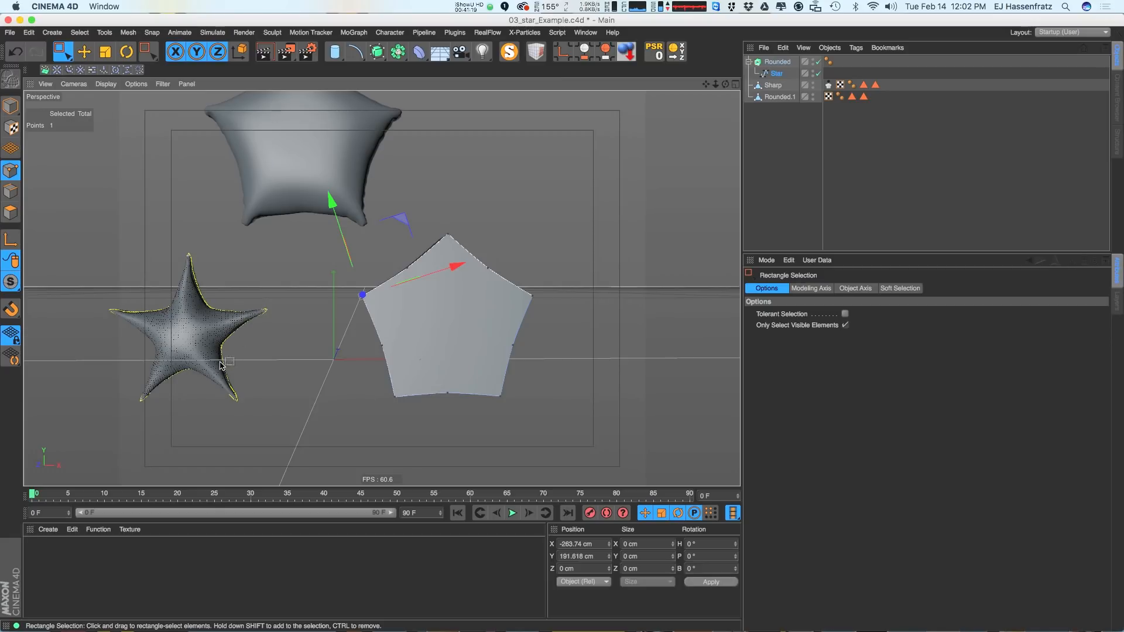
Reselect the five inner points of the Rounded star's spline and scale them inward to about 242 × 254 cm
drag(357, 338, 518, 351)
shift+drag(369, 273, 519, 249)
shift+drag(421, 372, 469, 407)
key(t)
drag(466, 288, 326, 414)
key(0)
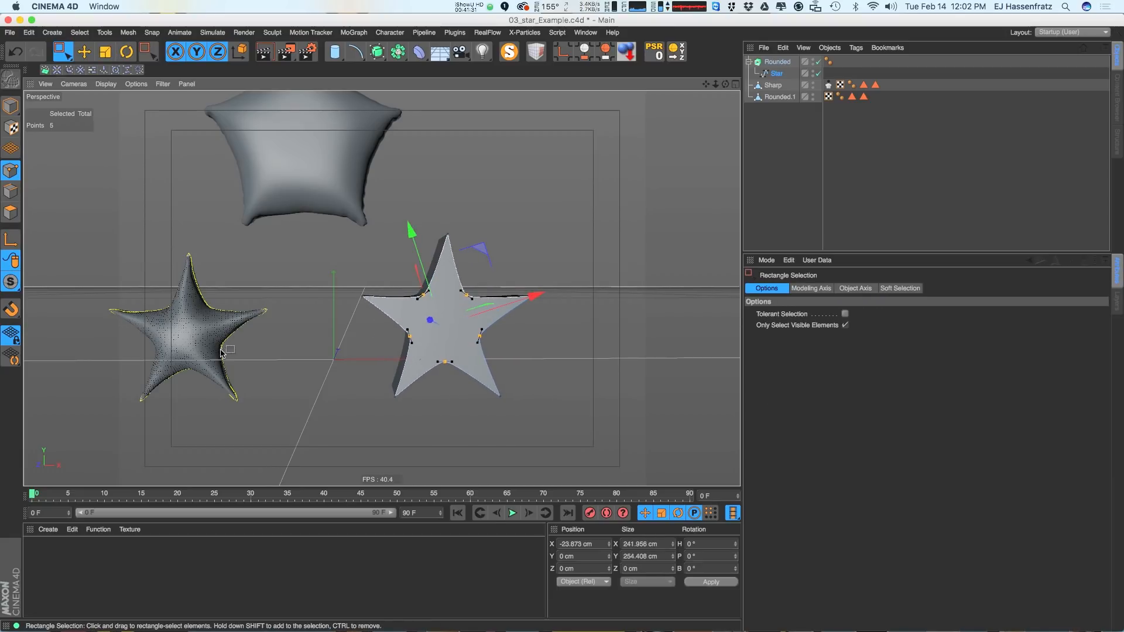
Scale the selected inner spline points outward to about 466 × 490 cm and inspect the Rounded shape from the side
key(t)
drag(224, 360, 785, 228)
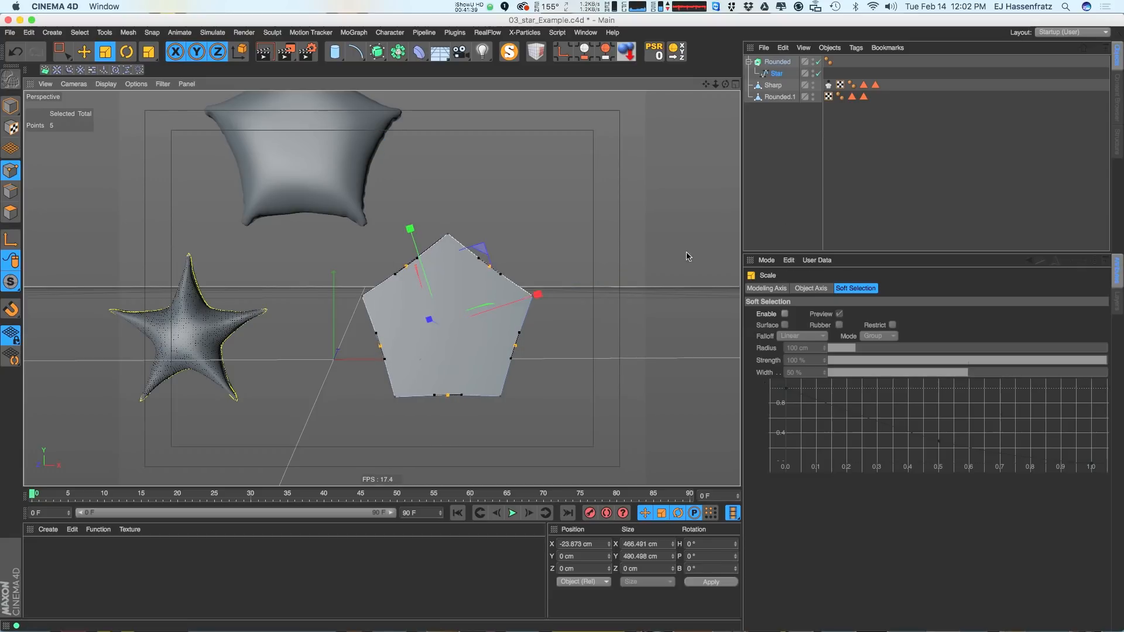
key(0)
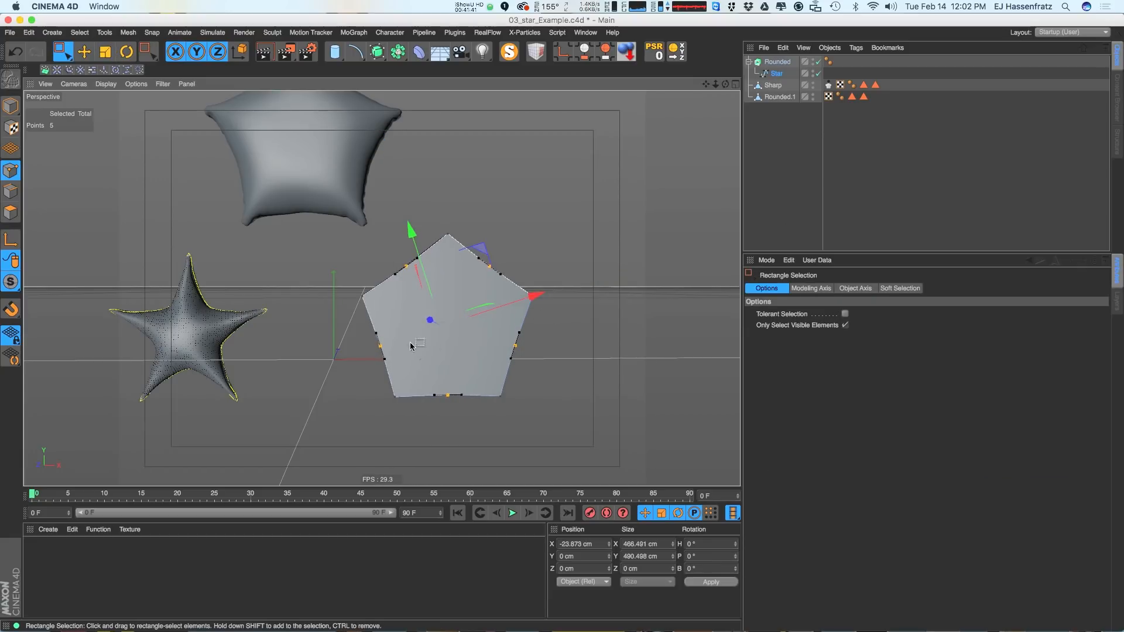
alt+drag(383, 347, 357, 347)
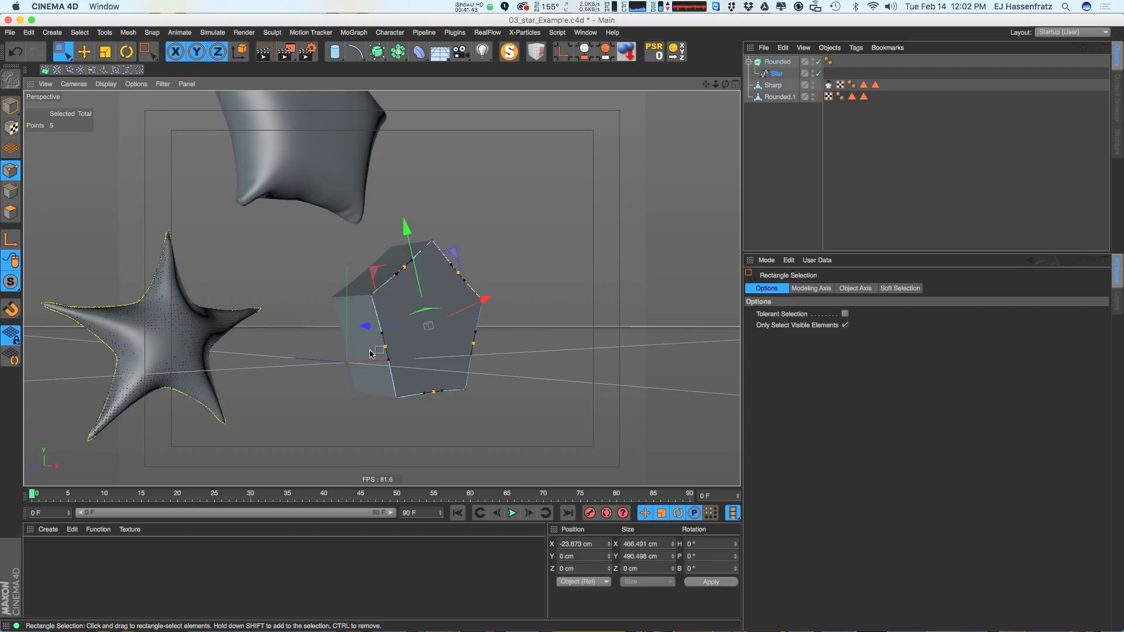
mouse_move(425, 353)
alt+mouse_down()
mouse_move(383, 360)
mouse_move(434, 349)
mouse_move(421, 352)
alt+mouse_up()
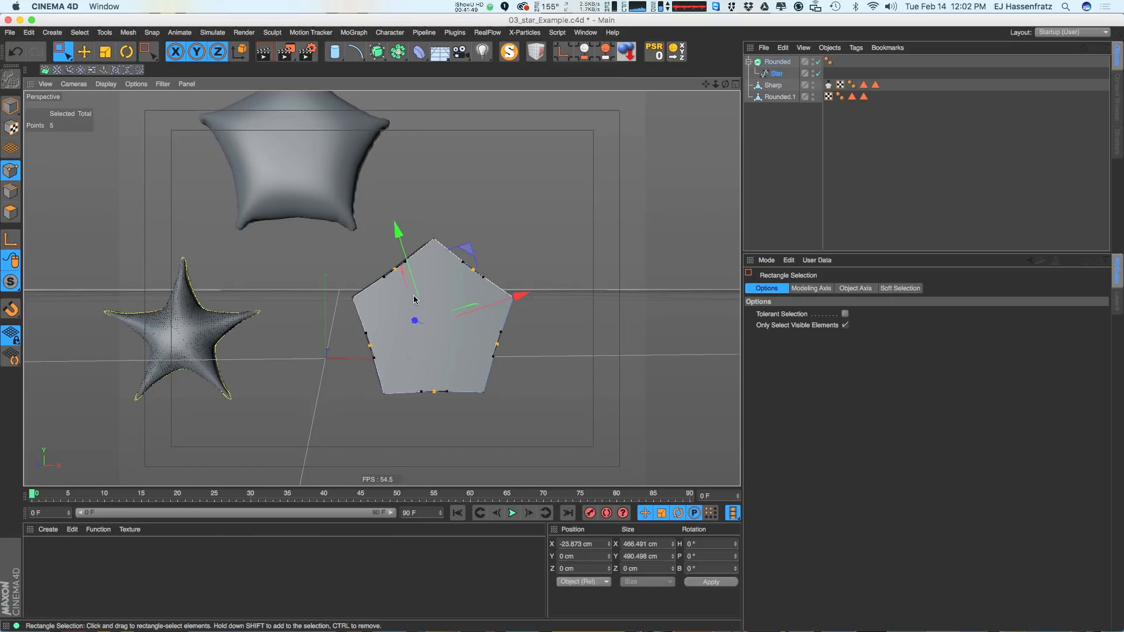
Make the Rounded Extrude object editable and select the loop of its side polygons
click(777, 62)
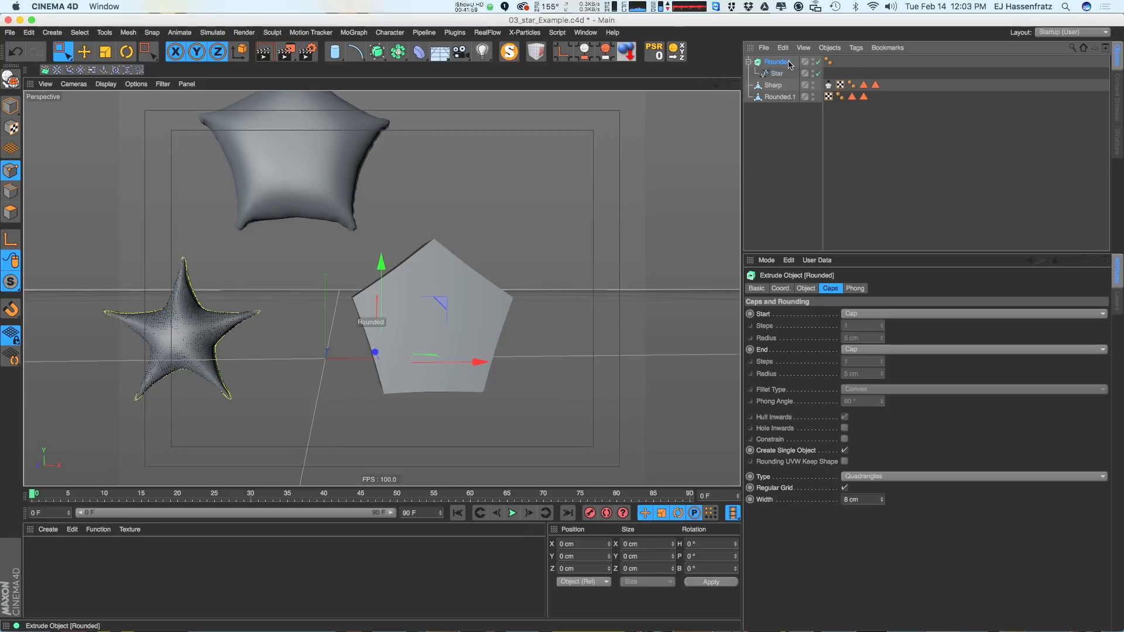
key(c)
alt+drag(426, 258, 73, 210)
click(11, 212)
alt+drag(363, 253, 546, 276)
key(u)
key(l)
click(501, 264)
Add a Cloth simulation tag to the Rounded polygon object
right_click(770, 63)
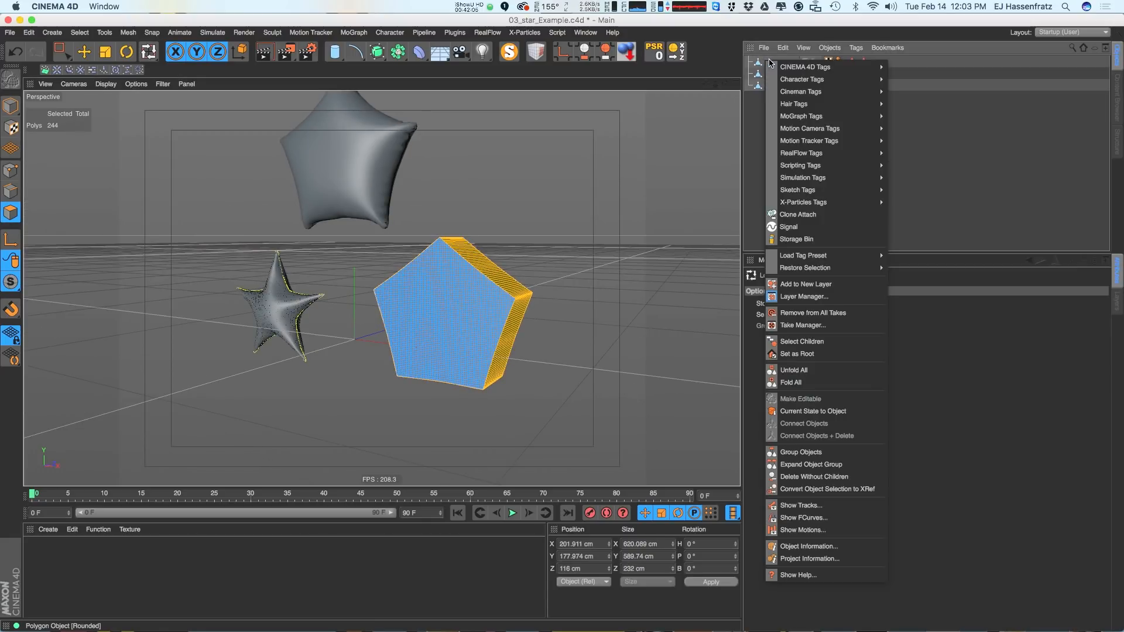
mouse_move(820, 178)
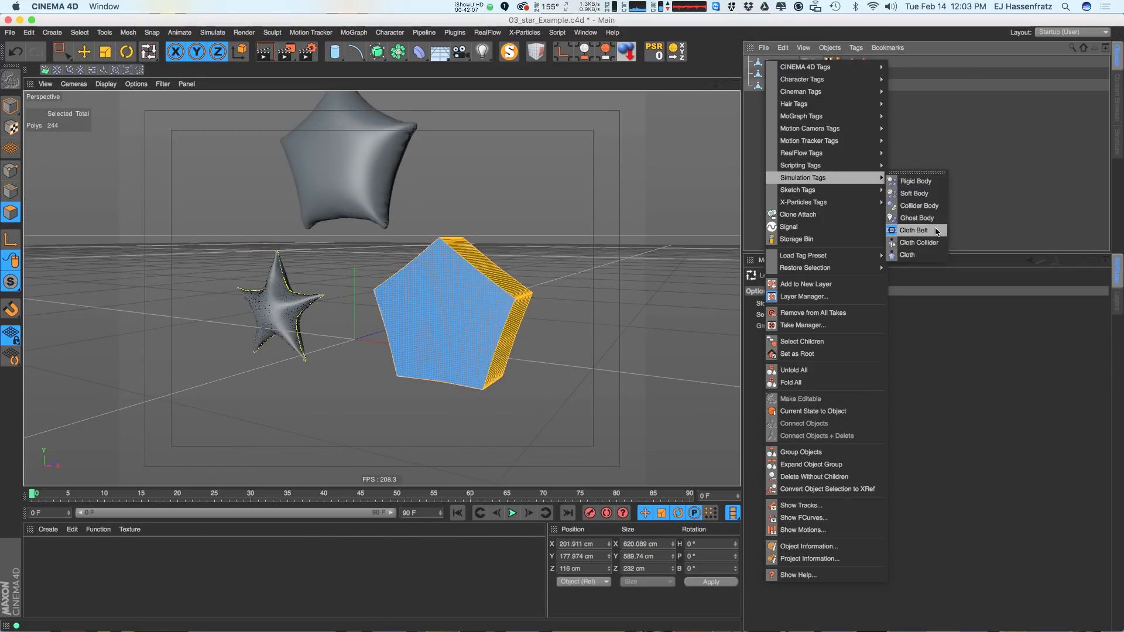
click(907, 255)
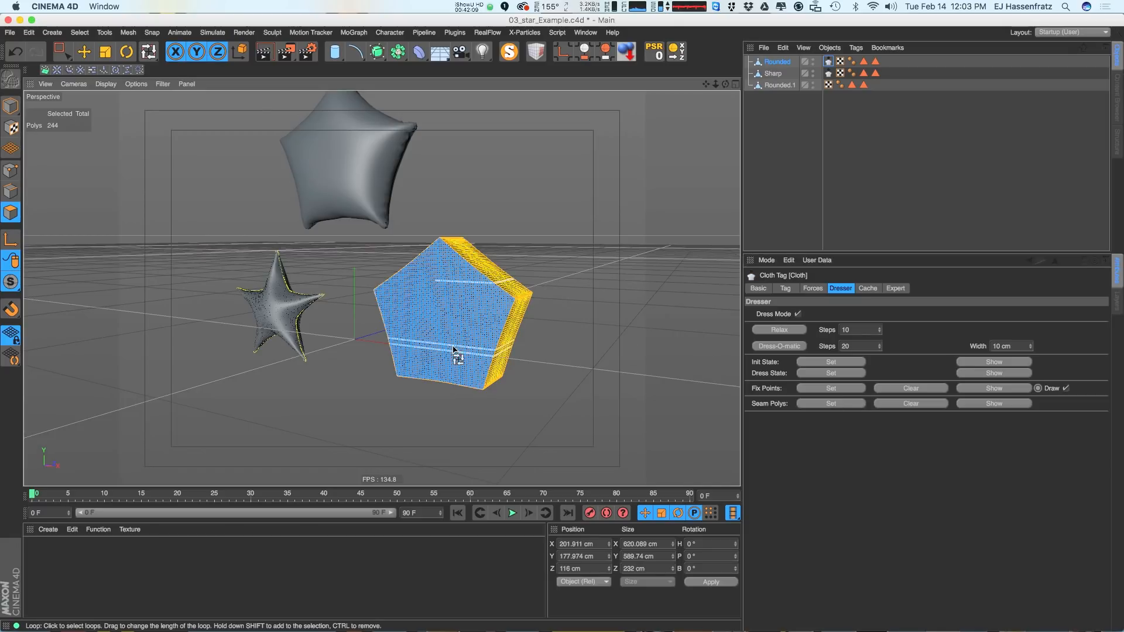
Run Dress-O-matic on the Rounded shape with its side polygons as the seam and a 2 cm width, and compare the balloons
alt+drag(455, 351, 532, 348)
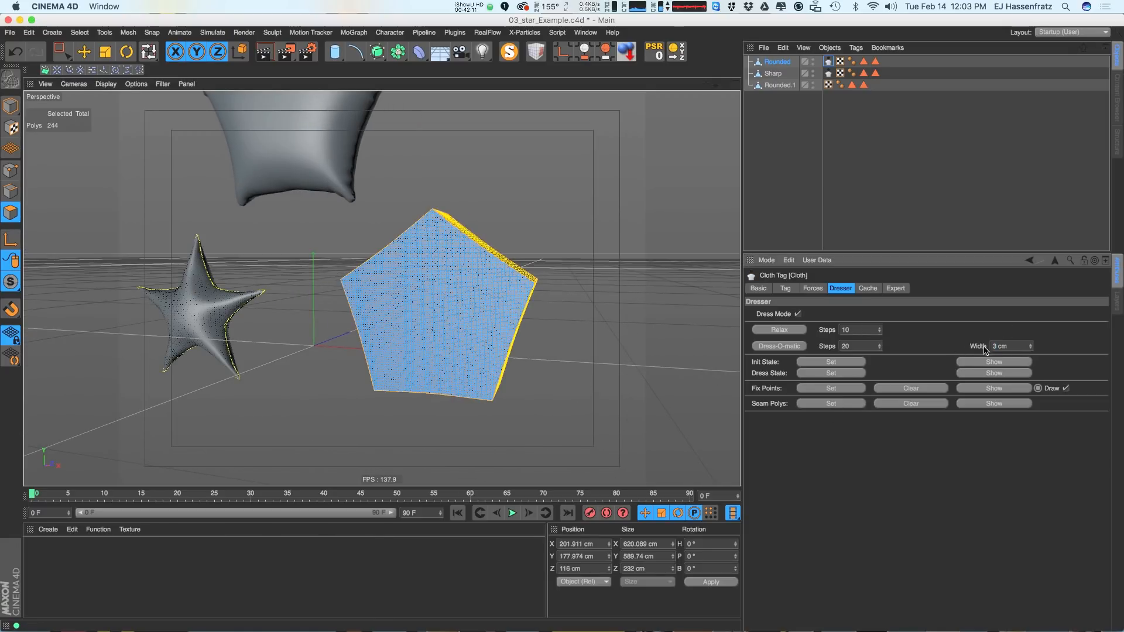
click(769, 346)
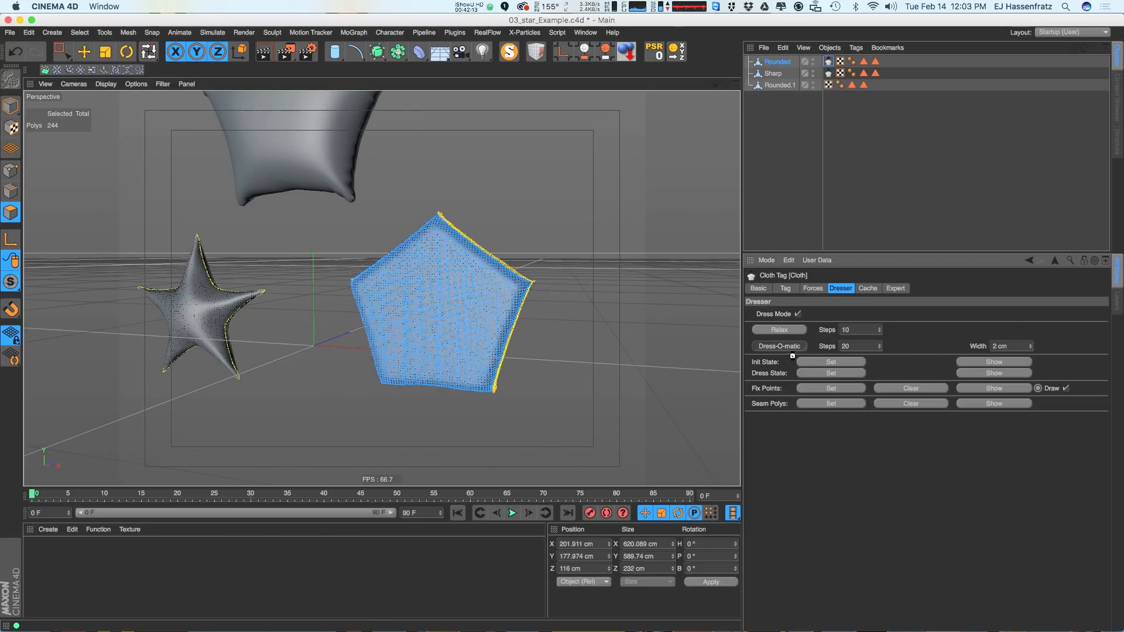
alt+drag(436, 309, 486, 302)
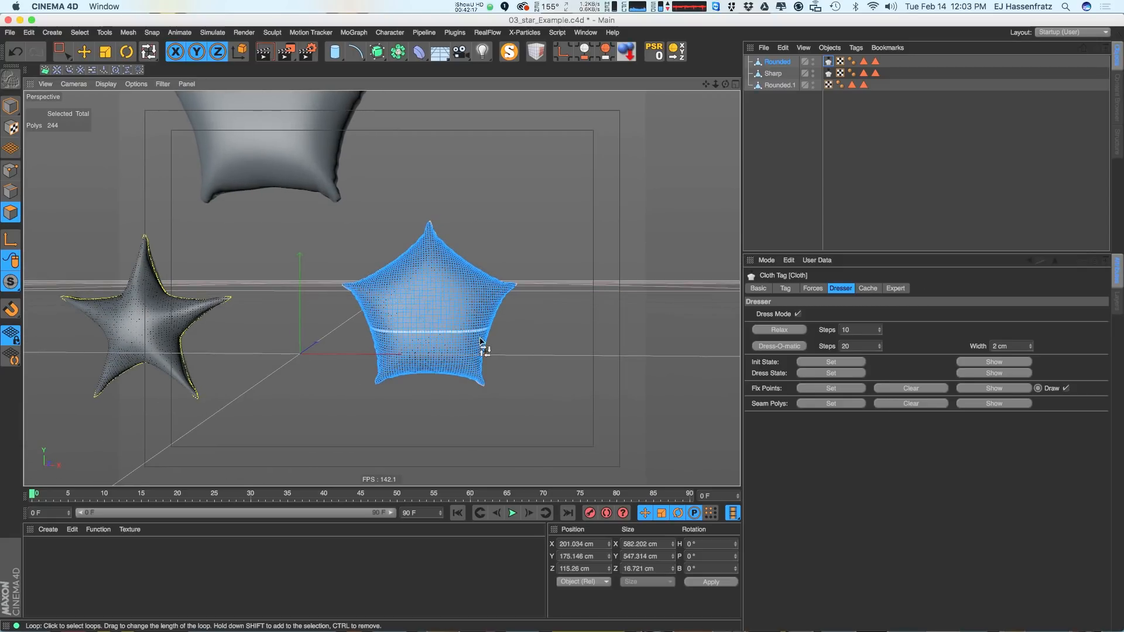
alt+middle_drag(451, 325, 460, 323)
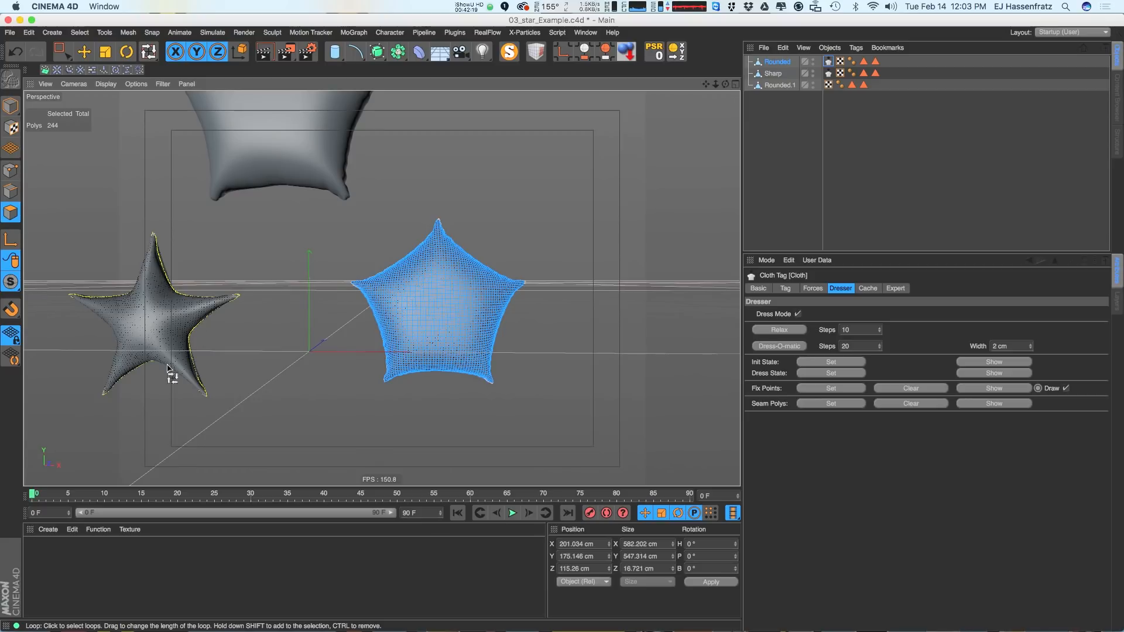
alt+drag(175, 333, 190, 328)
alt+drag(418, 292, 452, 381)
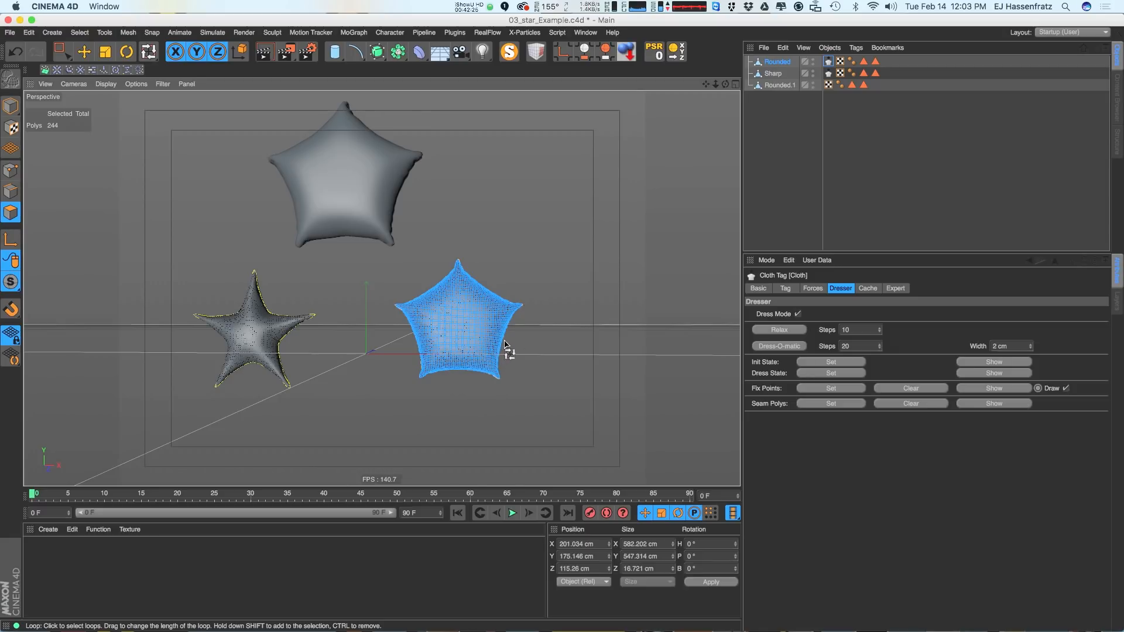
Undo the Rounded shape's cloth setup, polygon conversion and outward point scaling, and reselect its Star spline
key(super+z)
key(super+z)
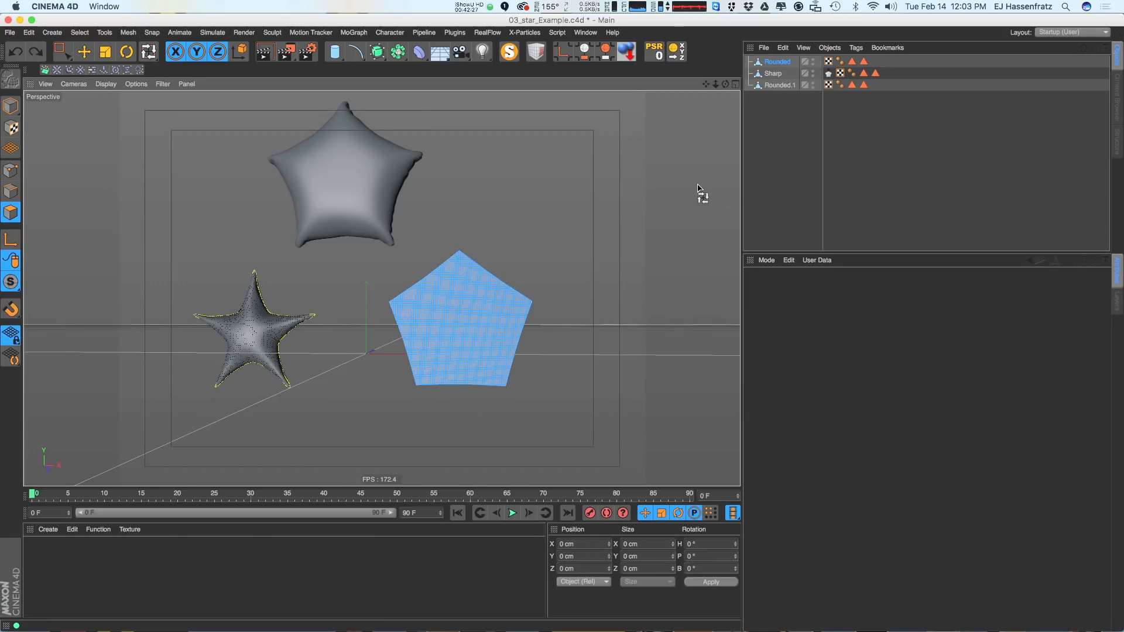
key(super+z)
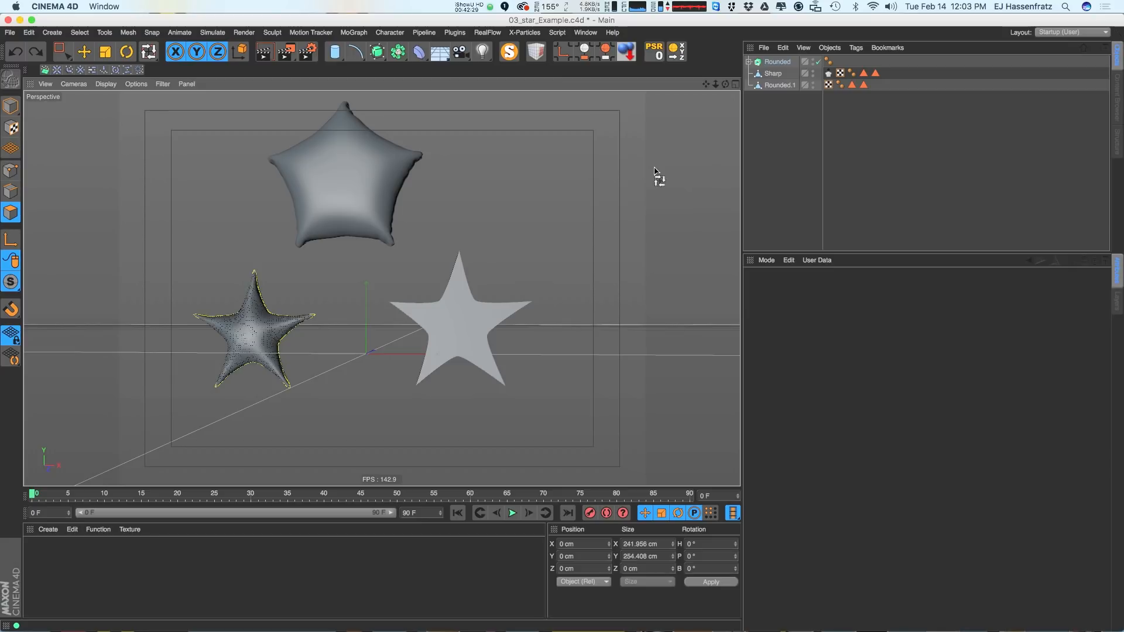
click(749, 62)
click(775, 74)
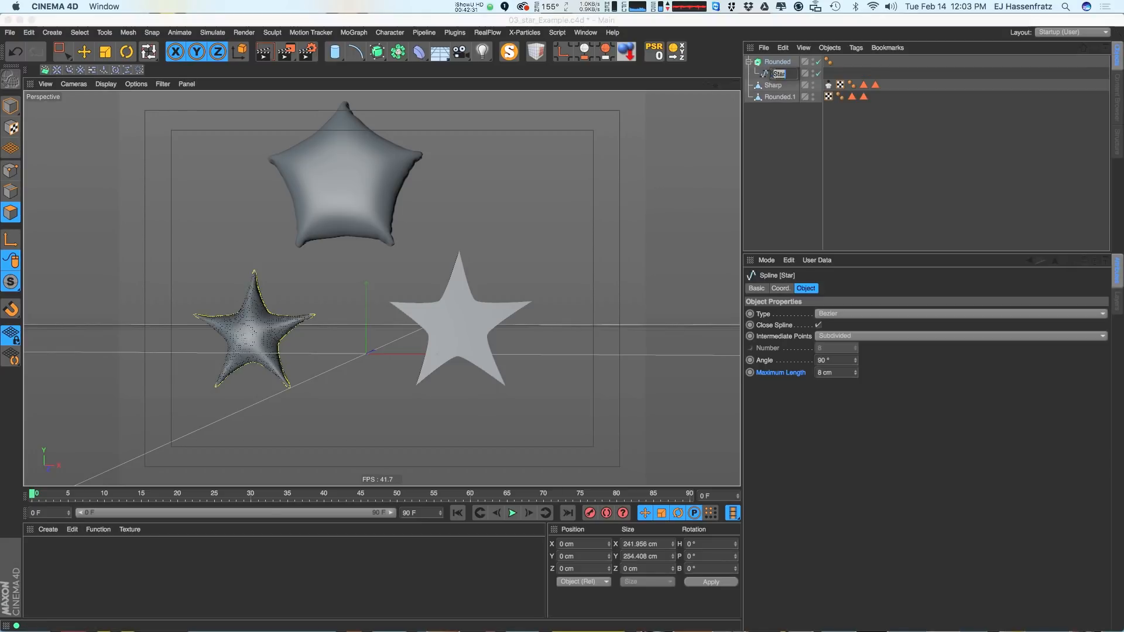
Undo the remaining Star spline changes and rescale its inner points so the edges between the tips curve slightly inward
key(super+z)
key(super+z)
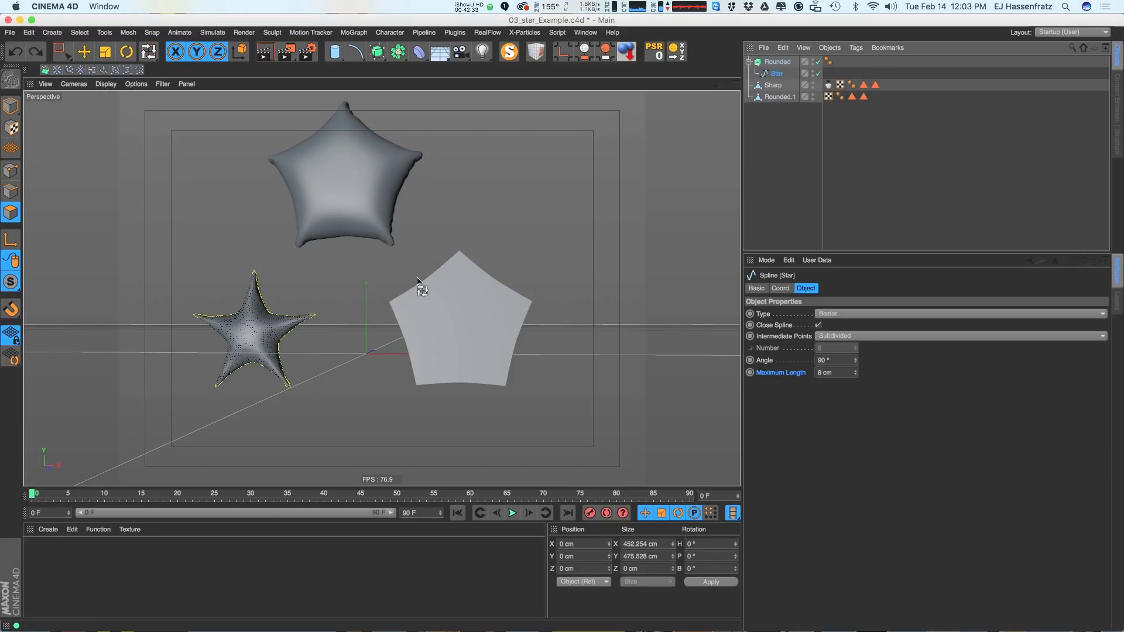
click(10, 171)
key(t)
drag(585, 260, 519, 317)
Chamfer the Star spline's five outer tip points with a radius large enough to visibly round the tips
key(u)
key(l)
key(0)
shift+drag(503, 222, 439, 267)
shift+drag(369, 288, 401, 310)
shift+drag(394, 371, 426, 397)
shift+drag(480, 366, 544, 439)
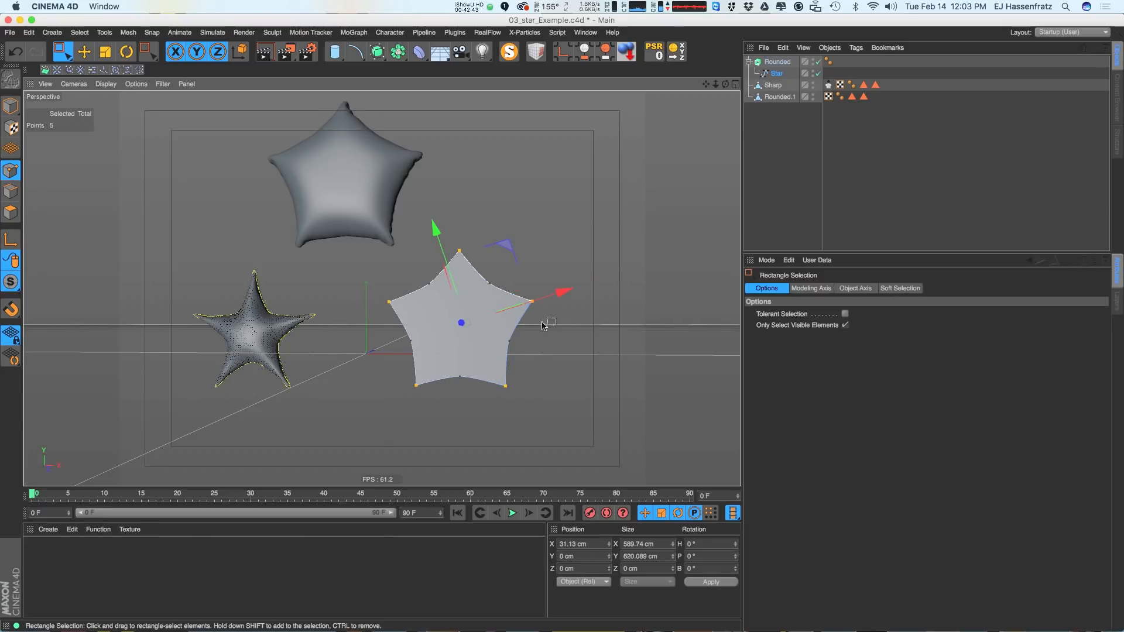
alt+drag(498, 301, 433, 270)
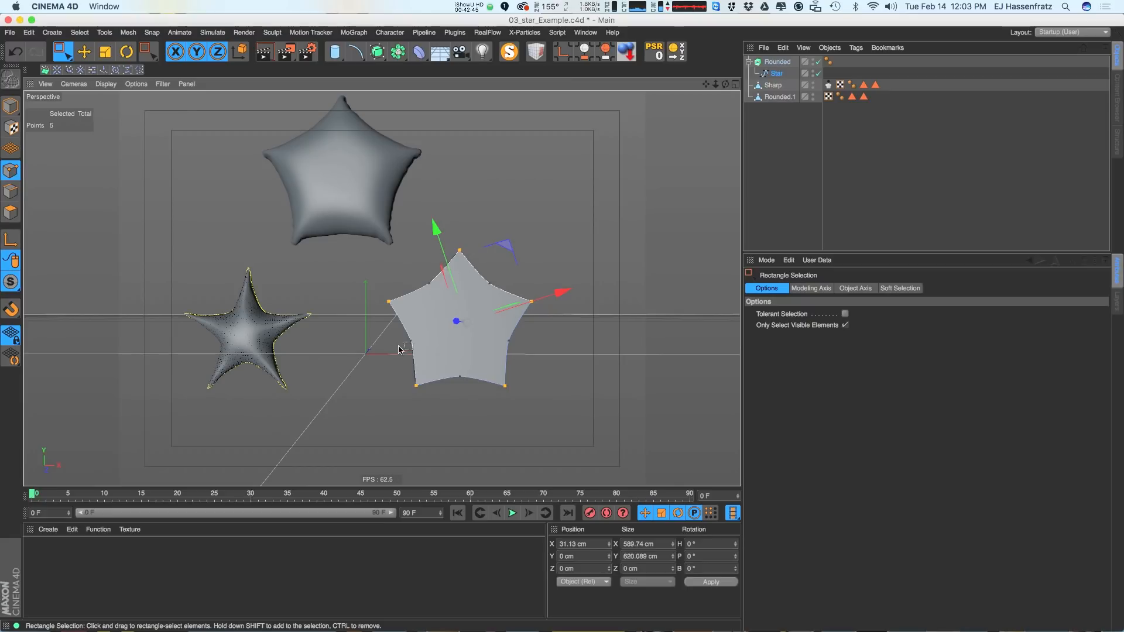
scroll(397, 333, up, 3)
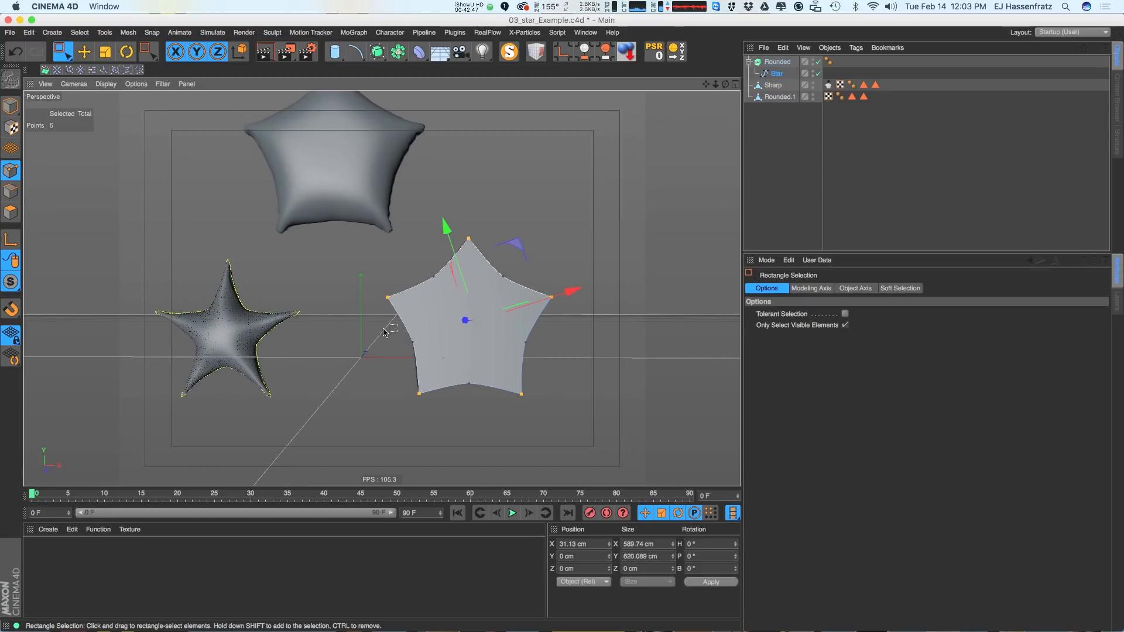
alt+middle_drag(383, 332, 373, 347)
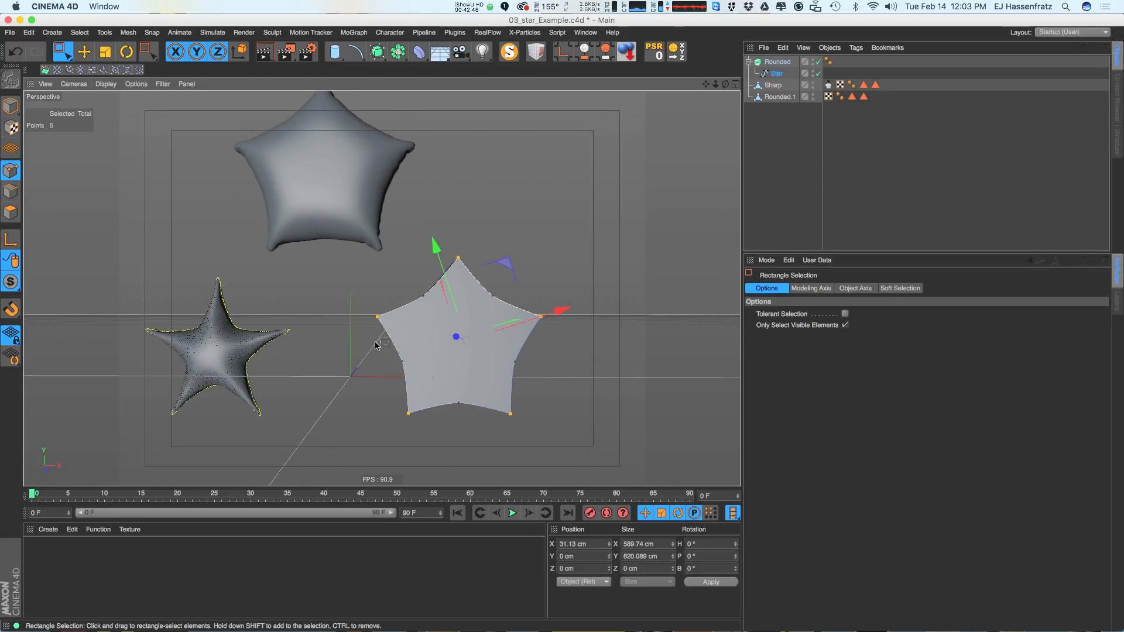
right_click(375, 345)
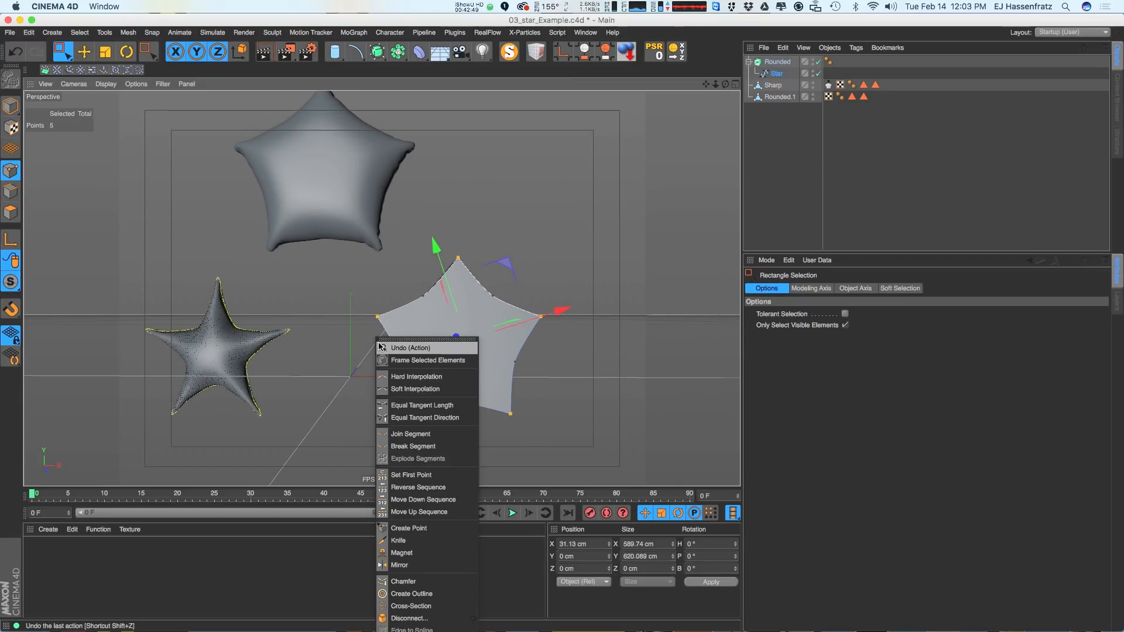
click(414, 581)
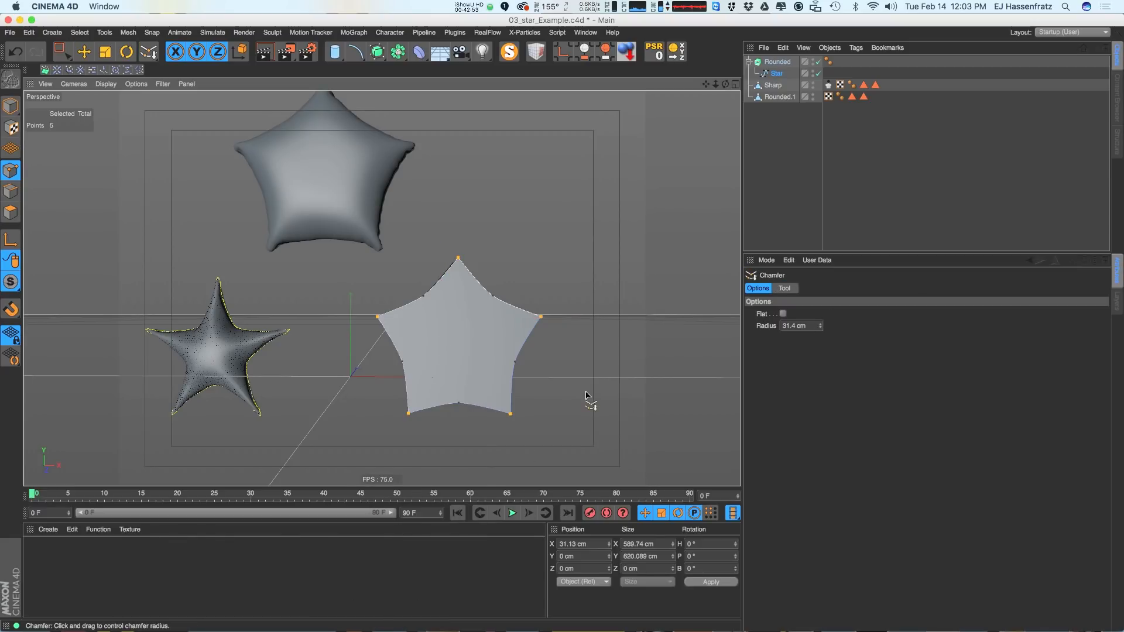
mouse_move(820, 326)
mouse_down()
mouse_move(834, 288)
mouse_move(820, 322)
mouse_up()
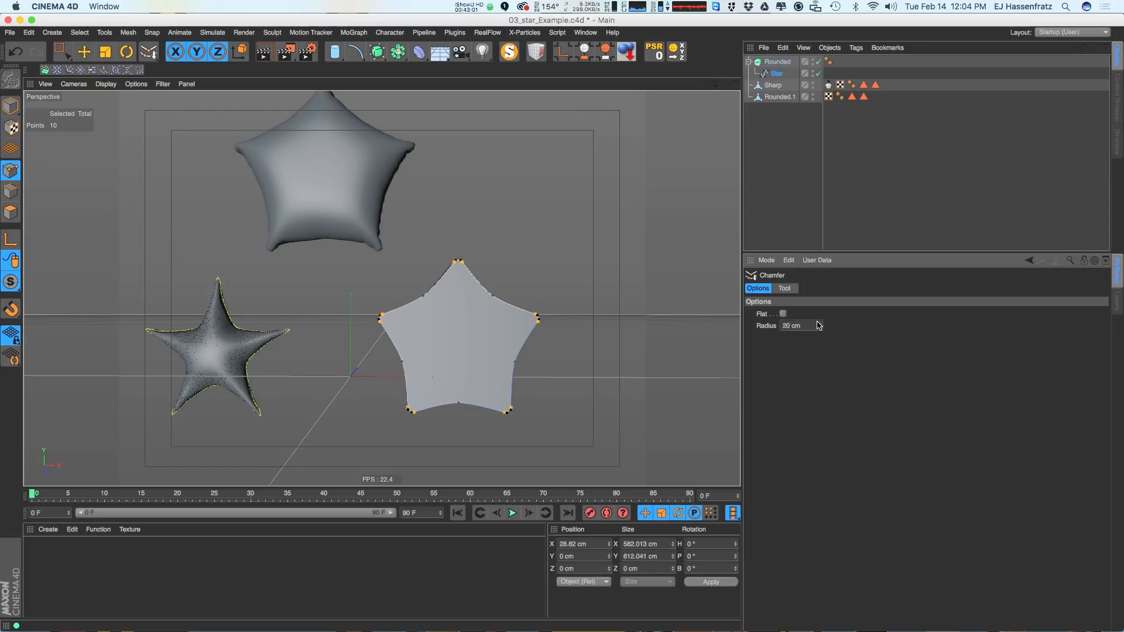
drag(823, 323, 822, 312)
Convert the Rounded star extrusion to polygons and select the loop of polygons around its side
click(778, 62)
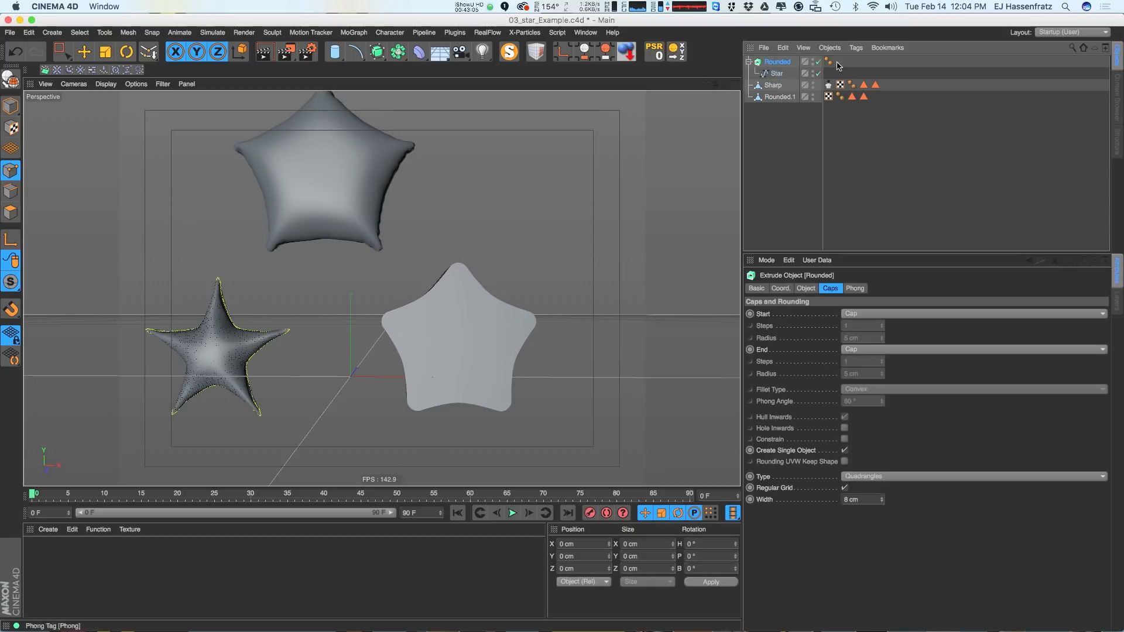
key(c)
click(10, 212)
alt+drag(401, 283, 526, 312)
key(u)
key(l)
click(509, 303)
Add a Cloth simulation tag to the Rounded star
right_click(770, 61)
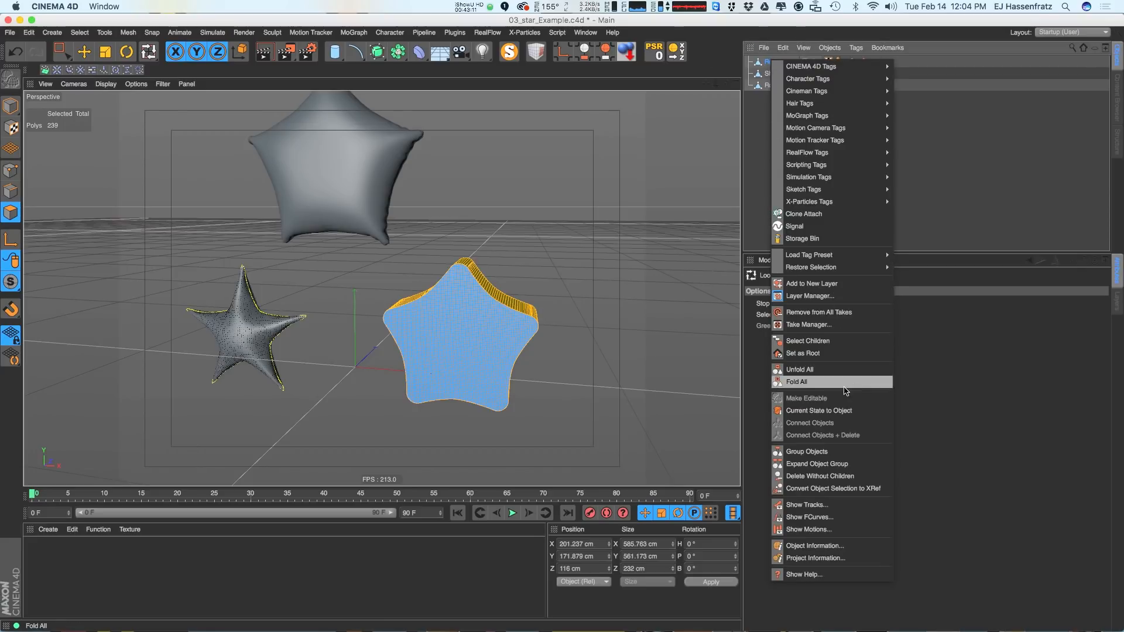
mouse_move(889, 191)
mouse_move(849, 177)
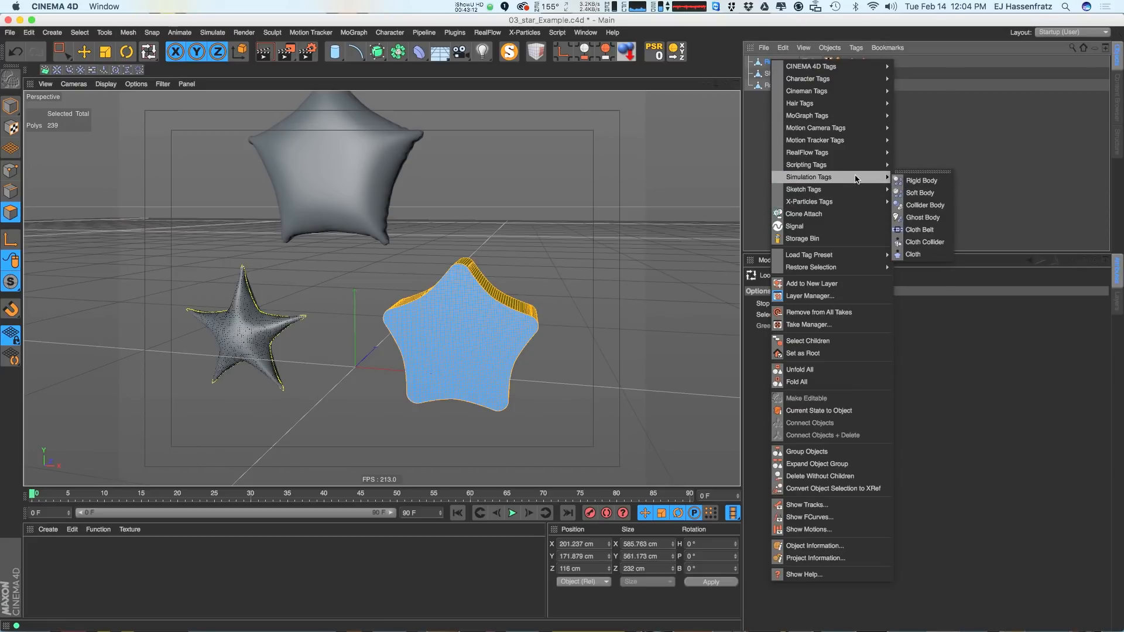
click(913, 254)
Set the selected side polygons as the seam, run Dress-O-matic with a 10 cm width, and inspect the rounded star balloon
click(823, 405)
alt+drag(497, 359, 370, 362)
click(788, 349)
alt+drag(526, 351, 425, 304)
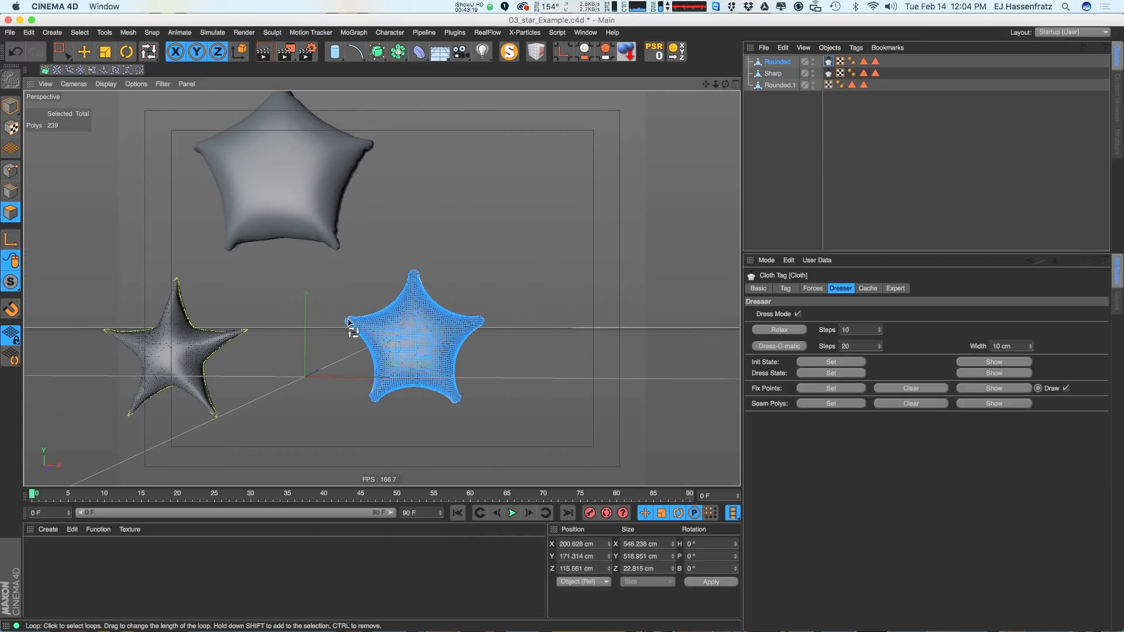
scroll(348, 320, up, 2)
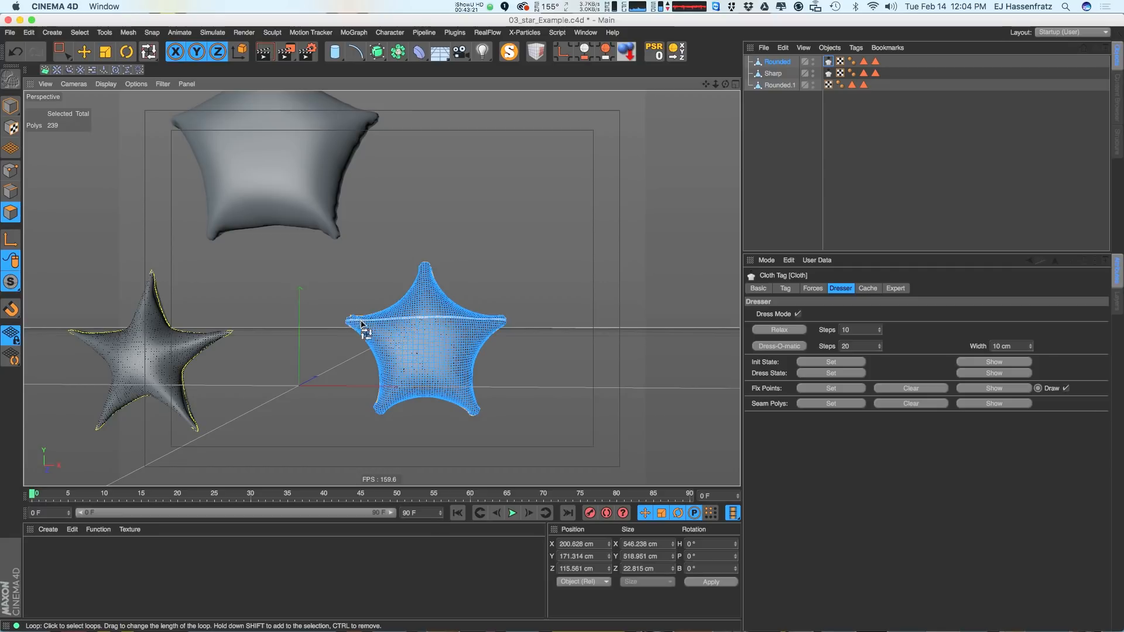
alt+drag(446, 363, 556, 288)
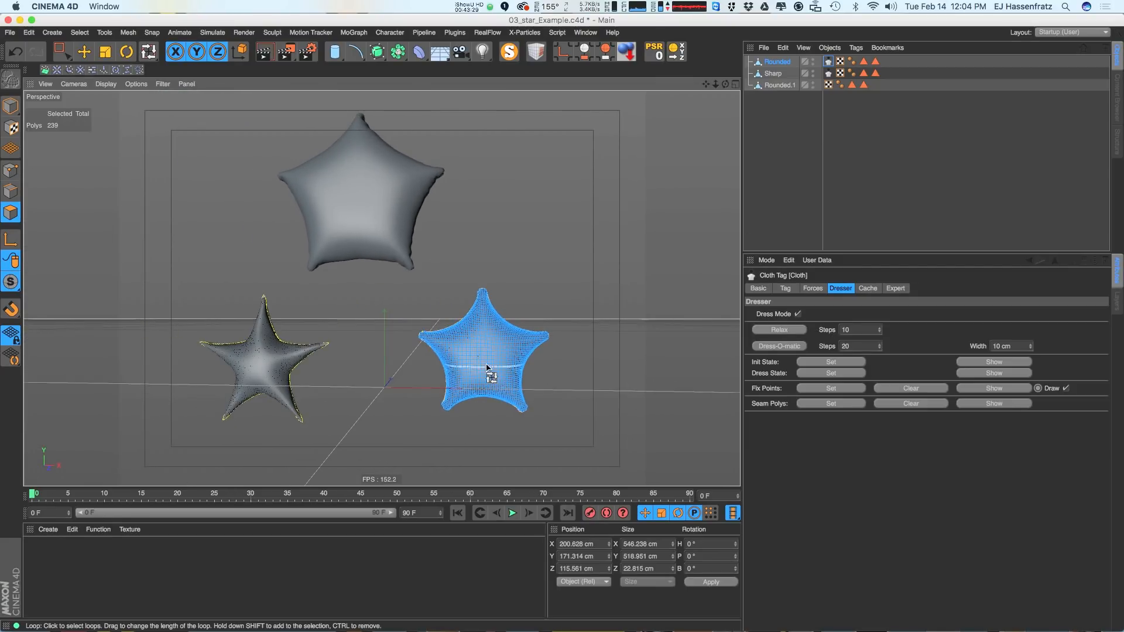
alt+drag(489, 371, 406, 361)
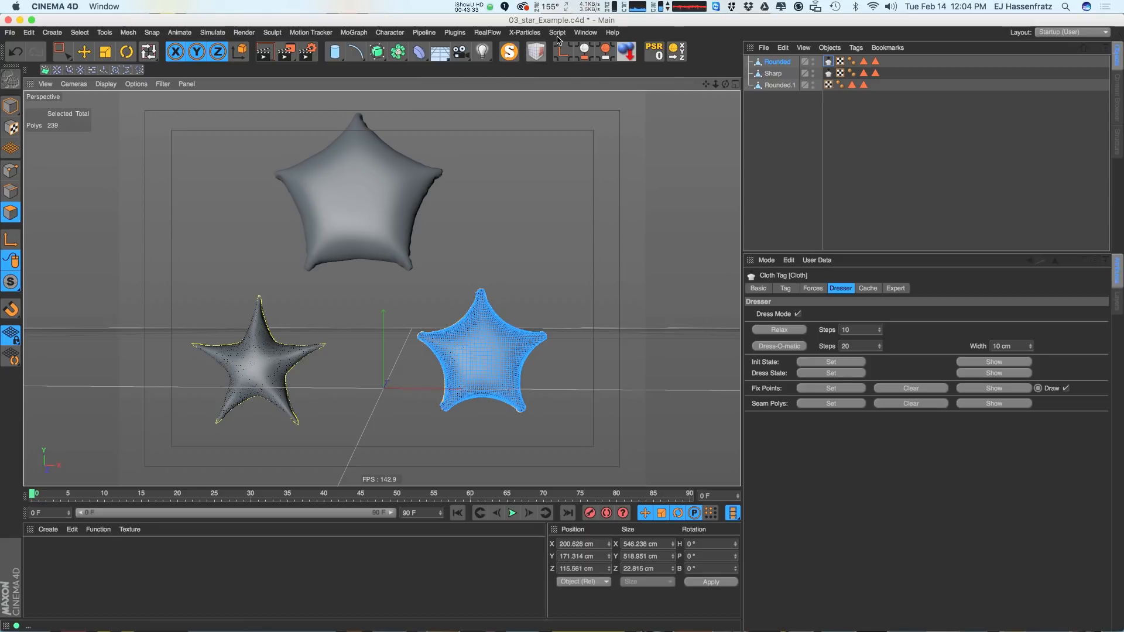
Switch to the 04_Text_Example.c4d document and select the Sharp letter I extrusion
click(585, 32)
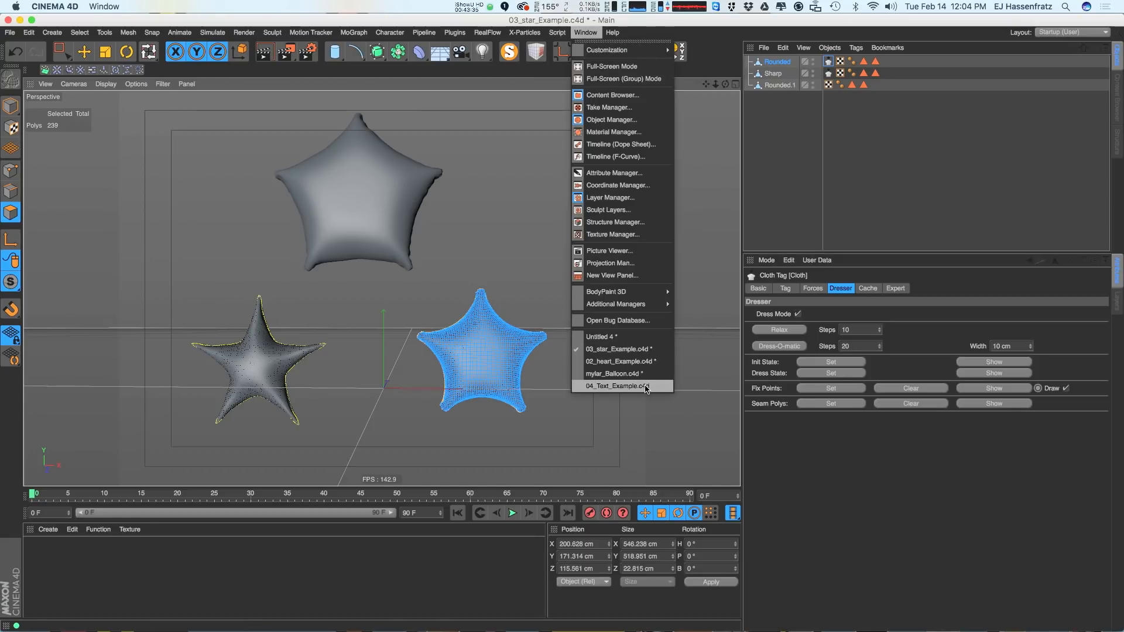
click(646, 387)
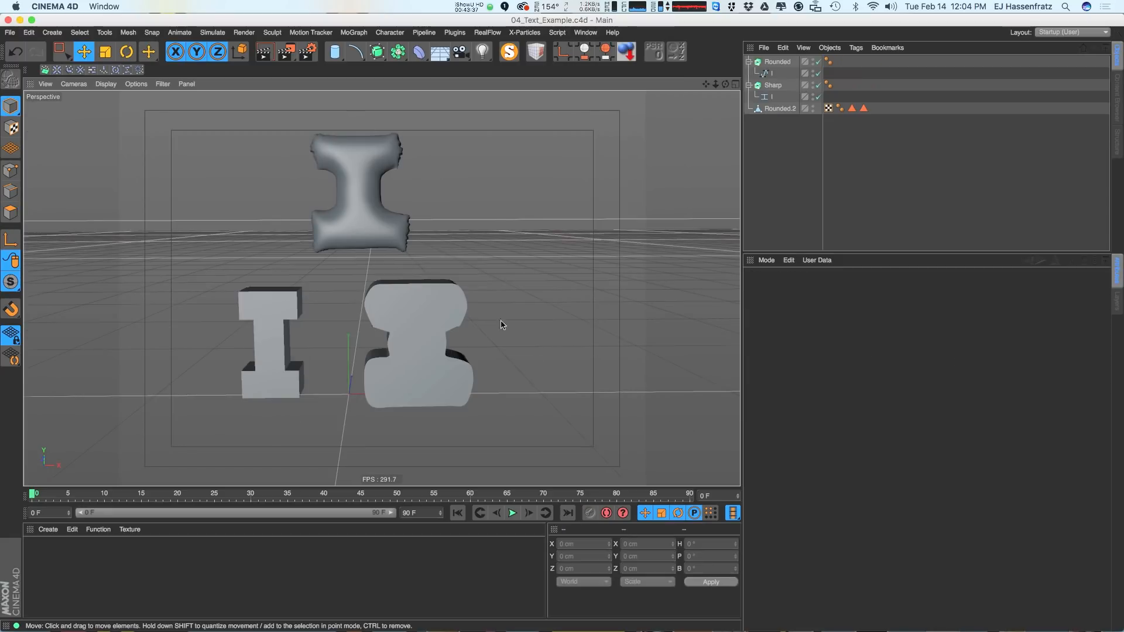
alt+drag(501, 325, 345, 327)
click(301, 362)
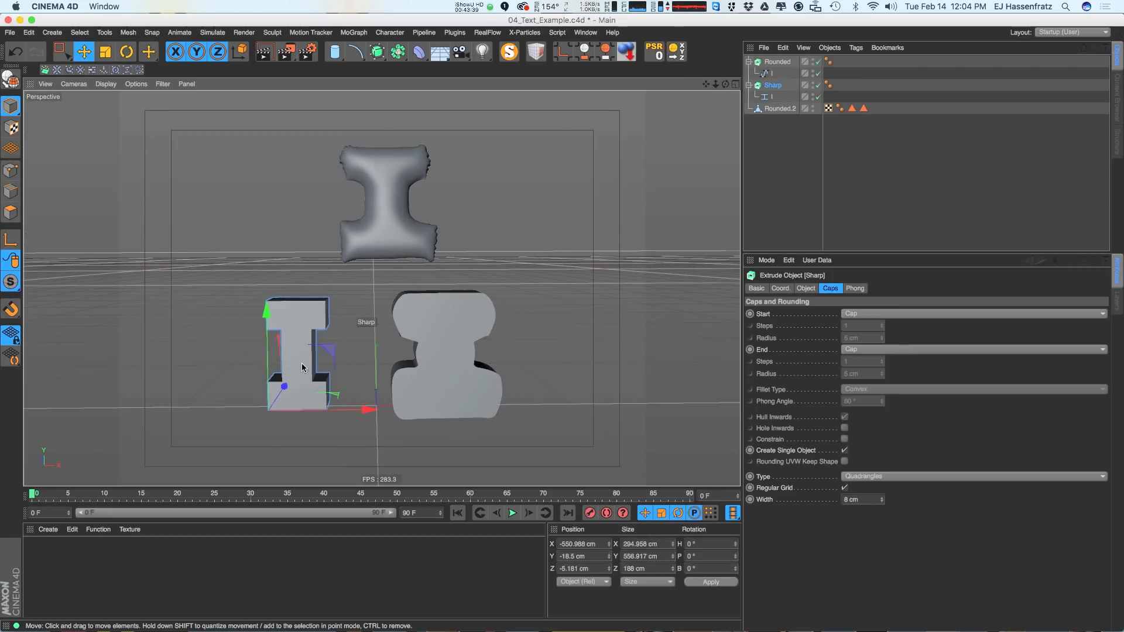
scroll(320, 350, up, 2)
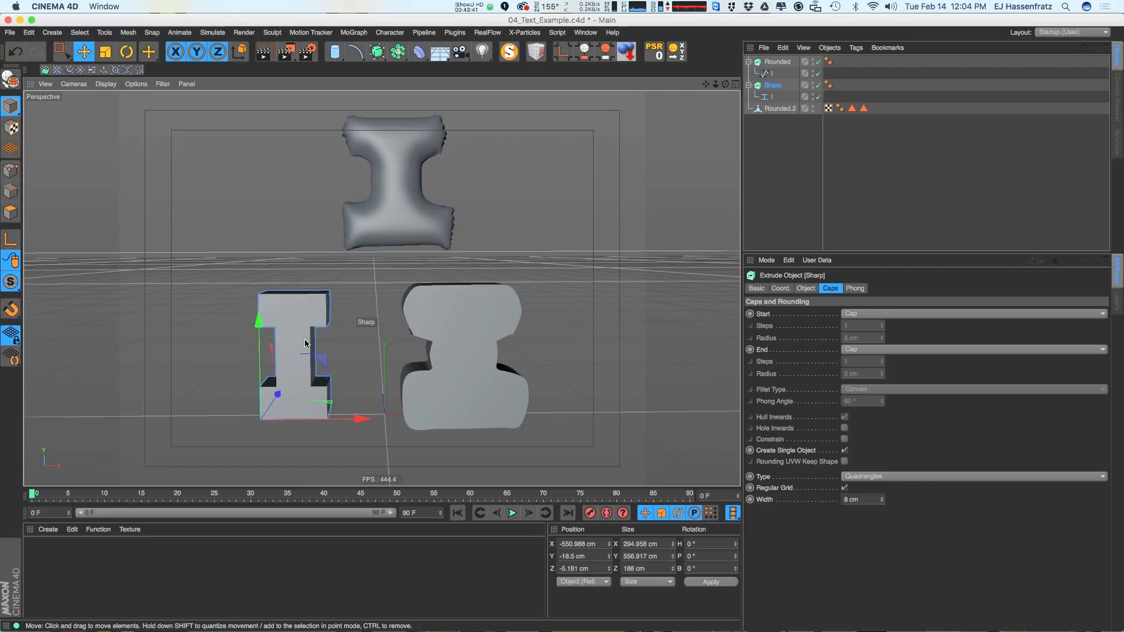
click(461, 359)
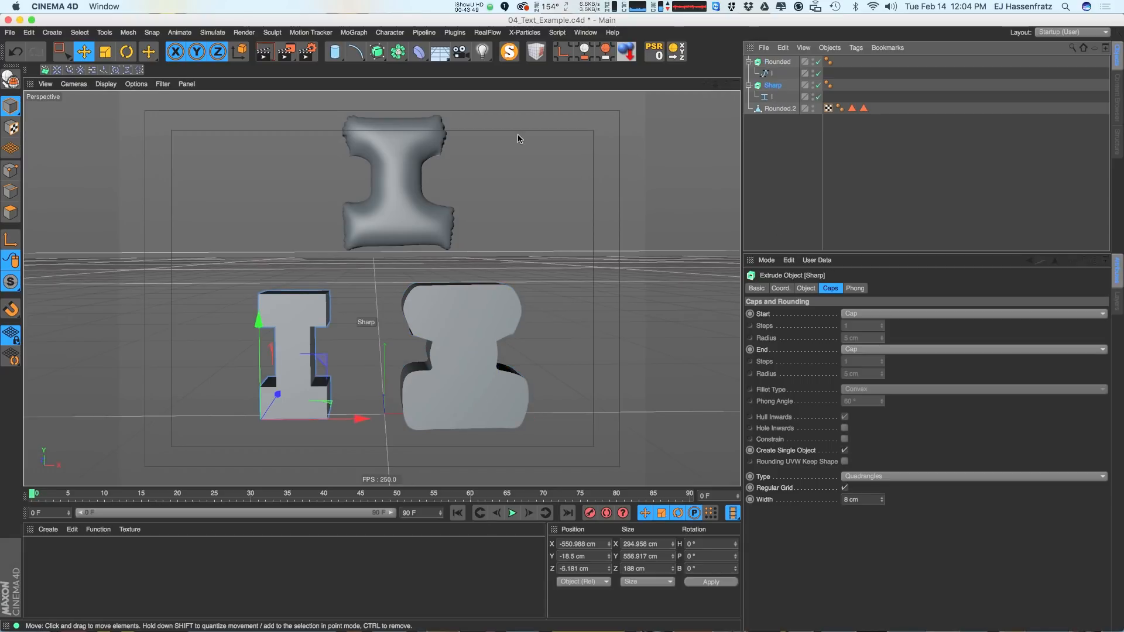
Make the Sharp letter I editable and select the loop of polygons around its side
key(c)
click(10, 213)
mouse_move(300, 311)
alt+mouse_down()
mouse_move(239, 336)
mouse_move(357, 318)
mouse_move(294, 331)
alt+mouse_up()
scroll(342, 309, up, 3)
key(u)
key(l)
click(333, 304)
alt+middle_drag(306, 327, 264, 326)
alt+drag(263, 328, 321, 328)
Add a Cloth simulation tag to the Sharp letter I
right_click(774, 86)
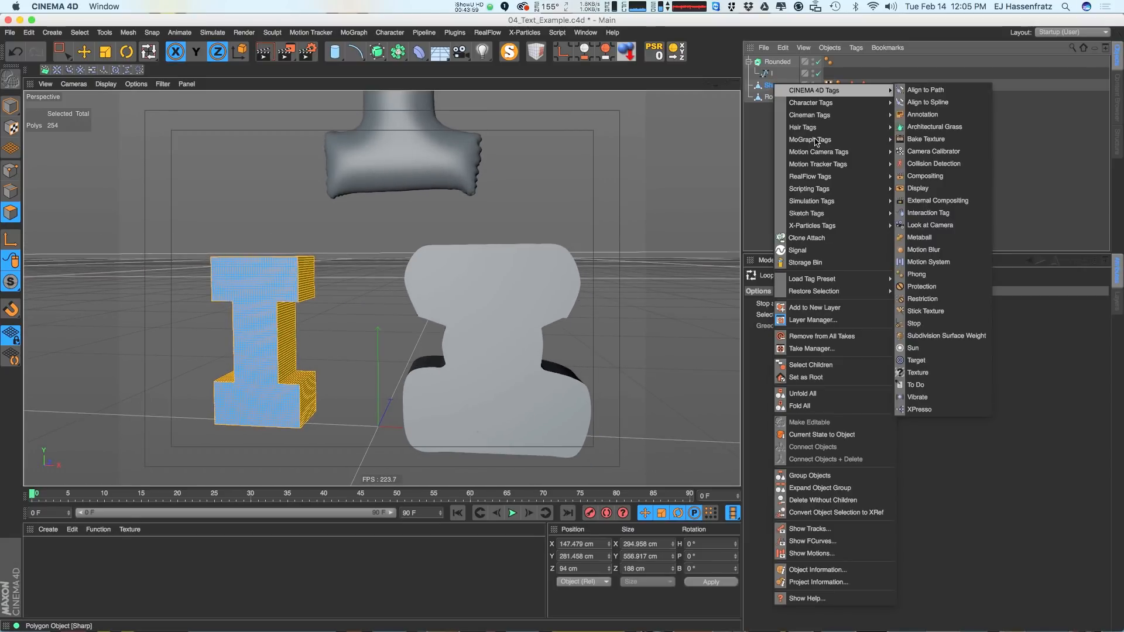
mouse_move(866, 201)
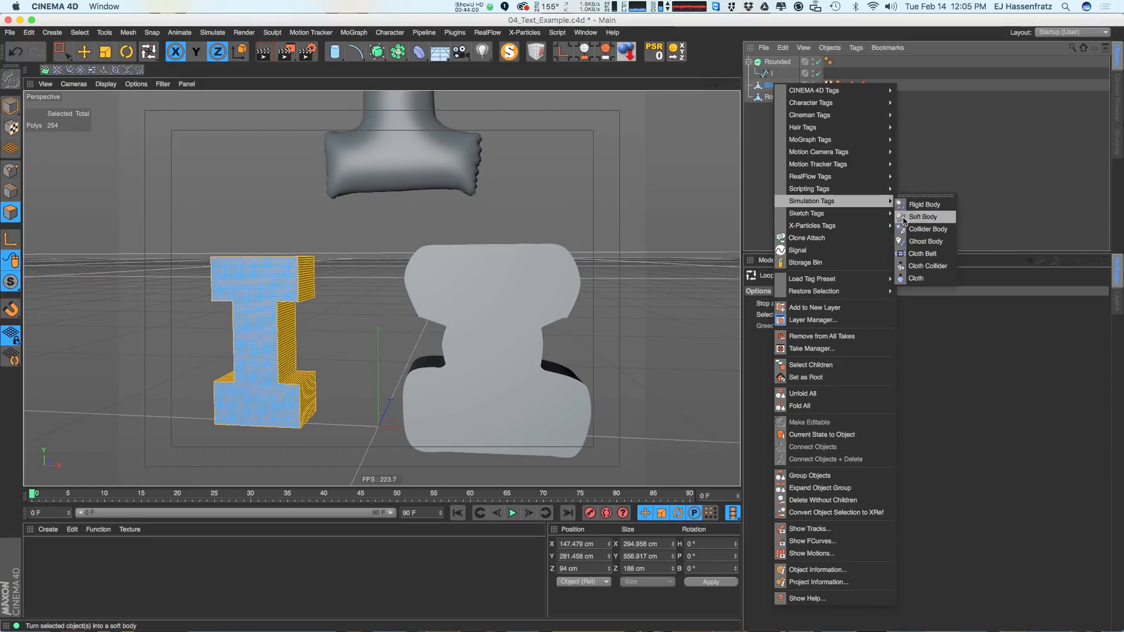
click(931, 282)
Set the Sharp letter's side polygons as the seam, run Dress-O-matic with a 3 cm width, and compare the letters
click(830, 405)
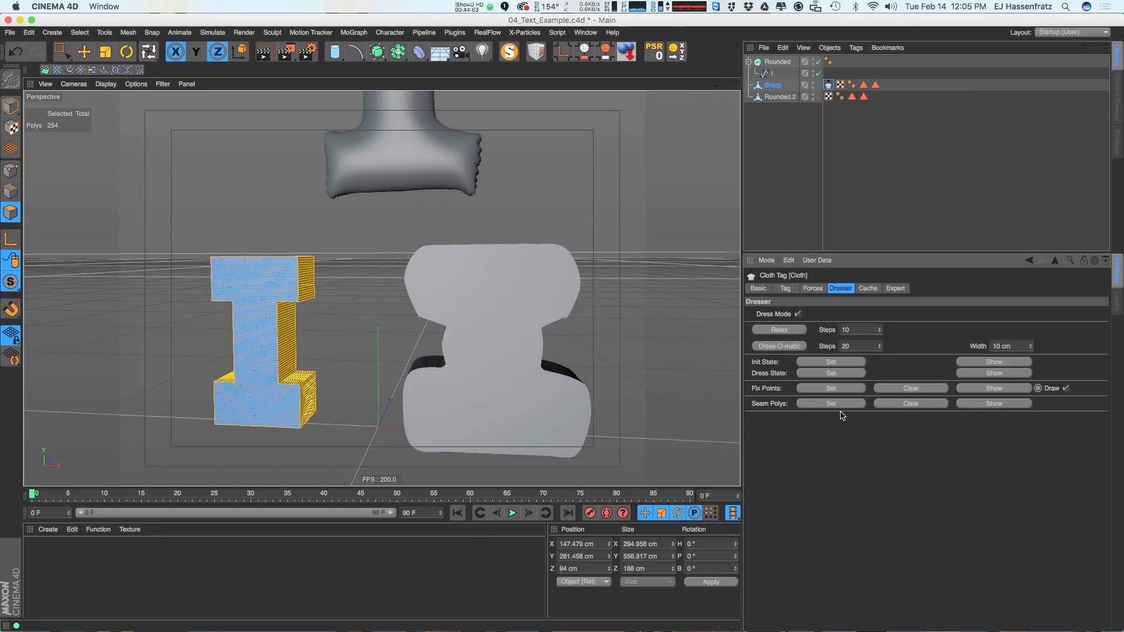
click(779, 346)
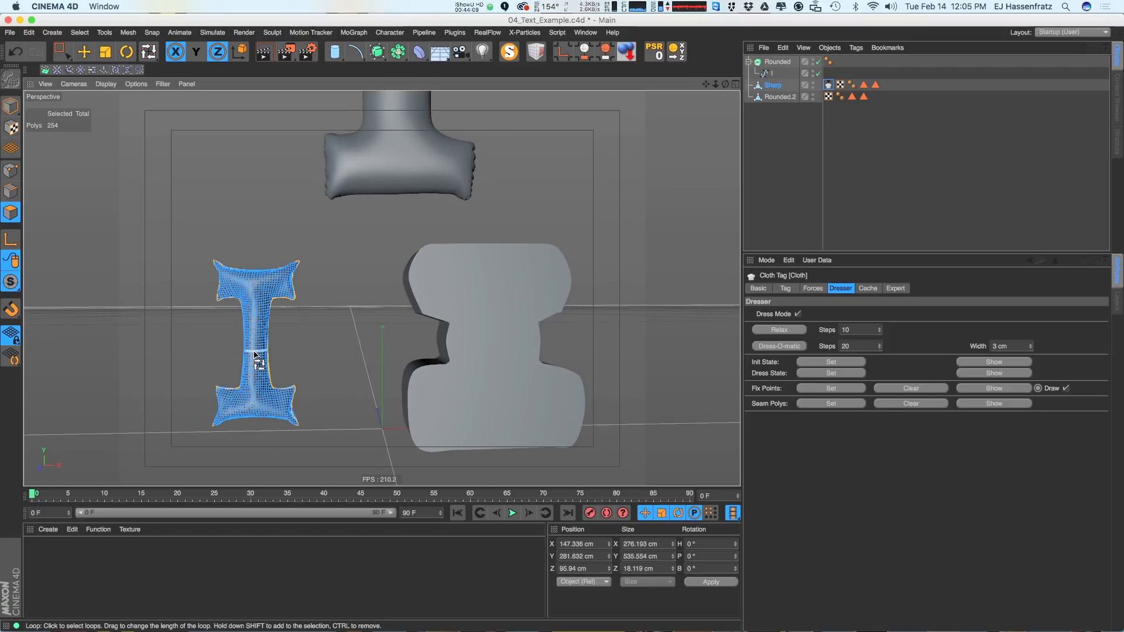
alt+drag(414, 240, 392, 294)
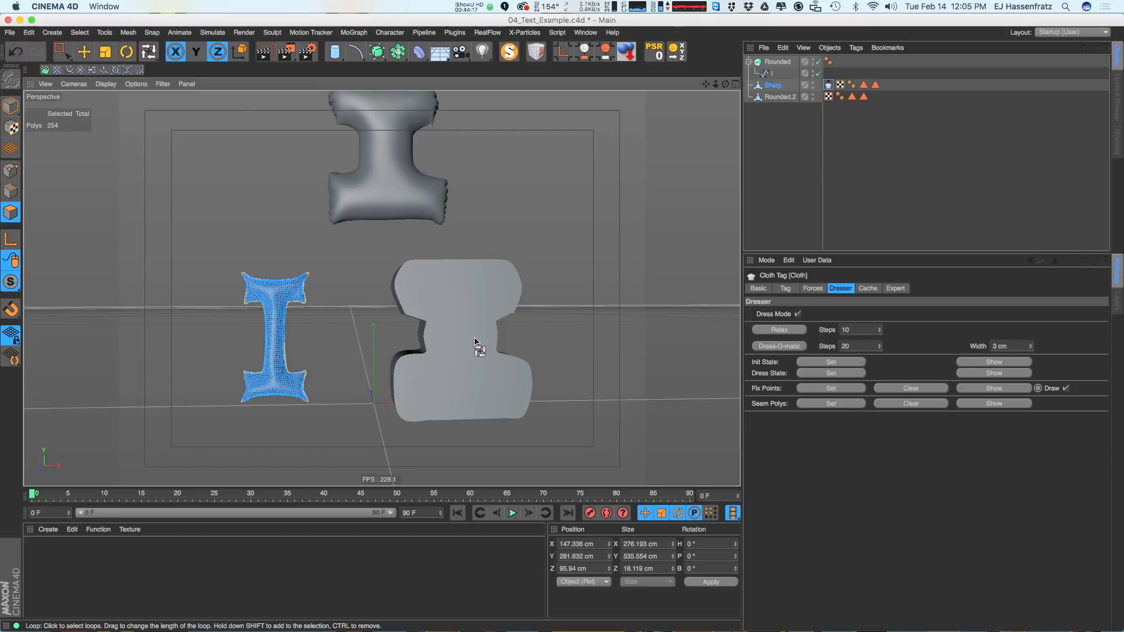
alt+drag(475, 327, 492, 286)
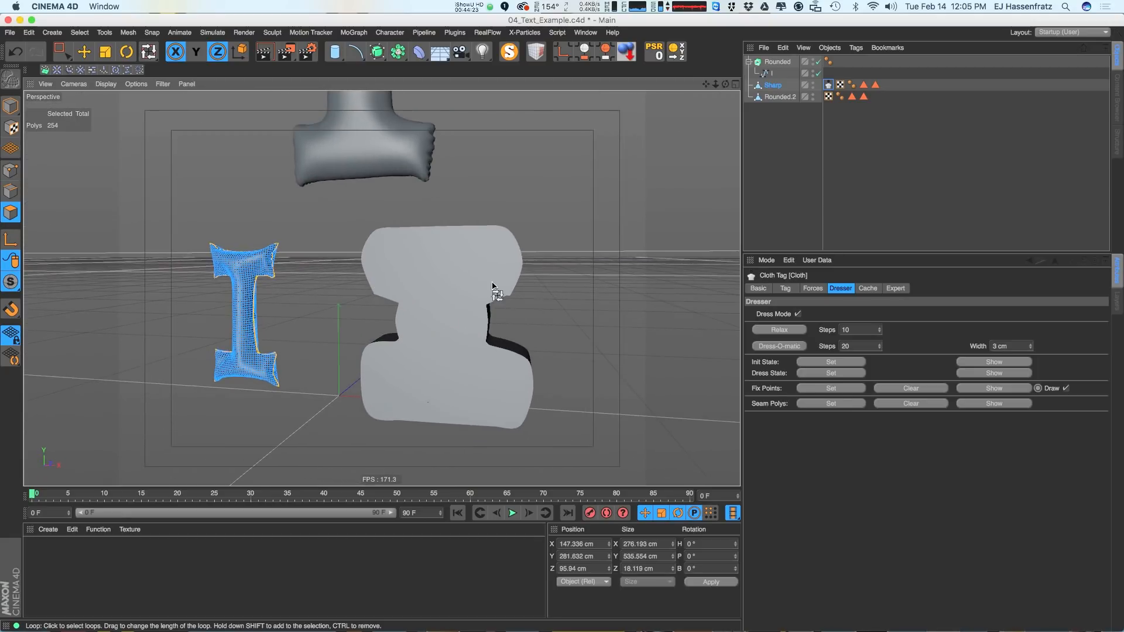
Make the Rounded letter I extrusion editable and select its loop of side polygons
click(777, 62)
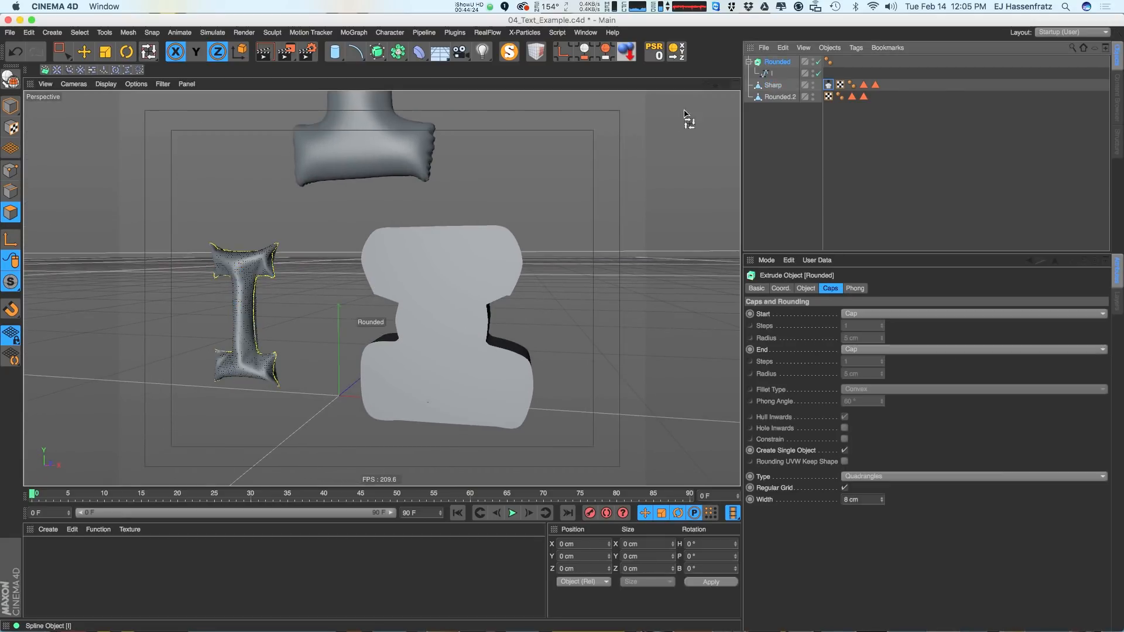
click(86, 54)
mouse_move(484, 310)
alt+mouse_down()
mouse_move(361, 356)
mouse_move(501, 313)
alt+mouse_up()
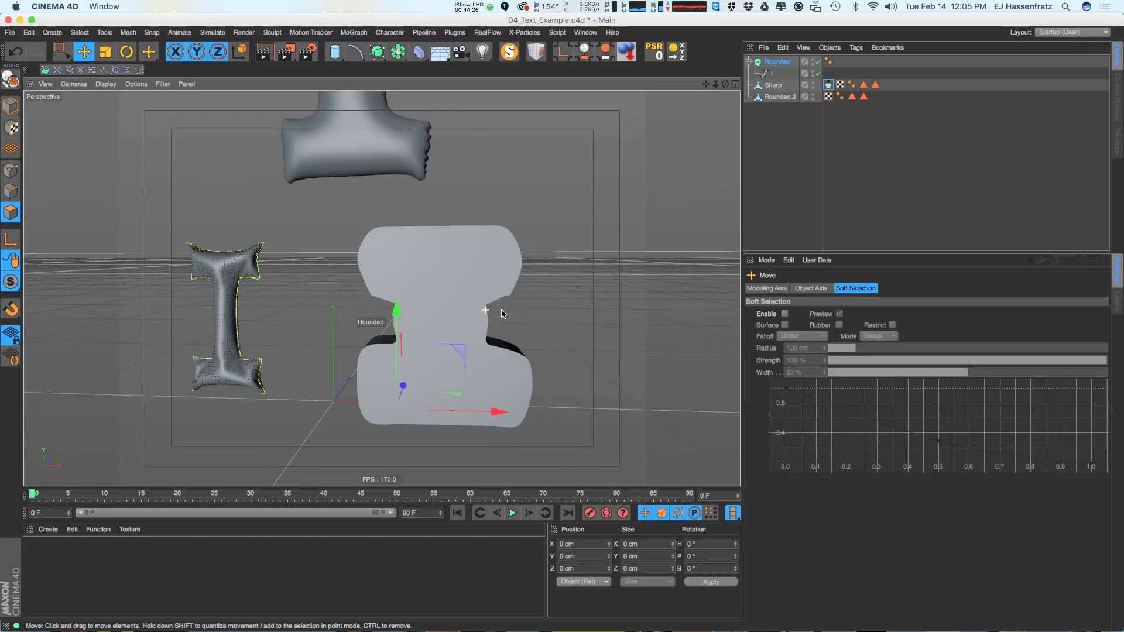
click(777, 62)
key(c)
alt+drag(374, 327, 398, 324)
key(u)
key(l)
click(466, 346)
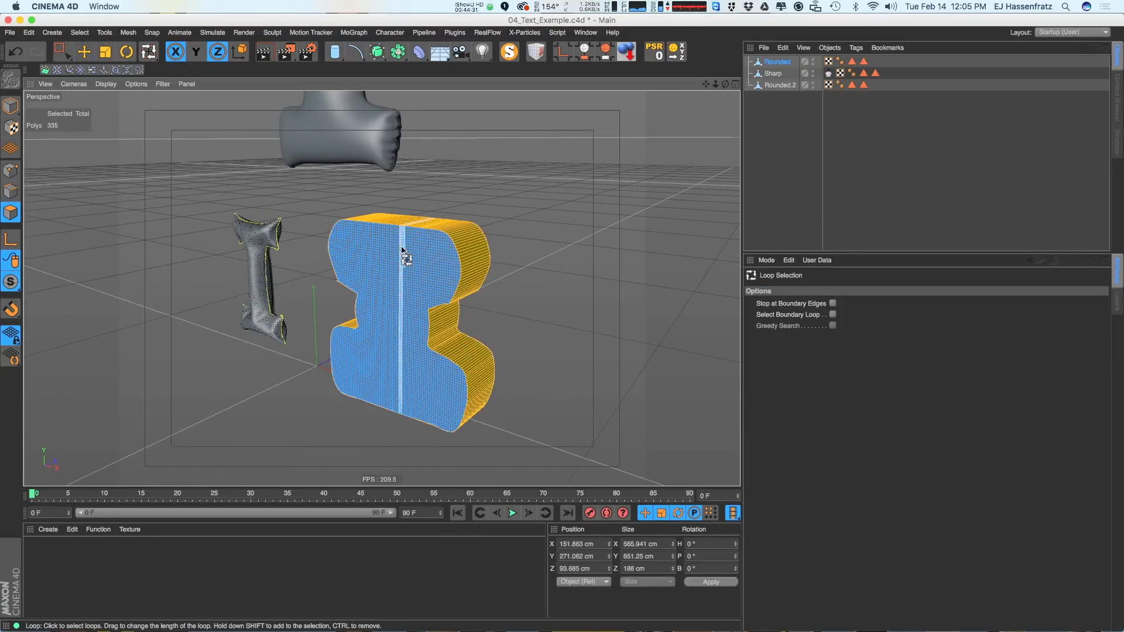
alt+drag(402, 250, 519, 238)
Add a Cloth simulation tag to the Rounded letter I
right_click(772, 65)
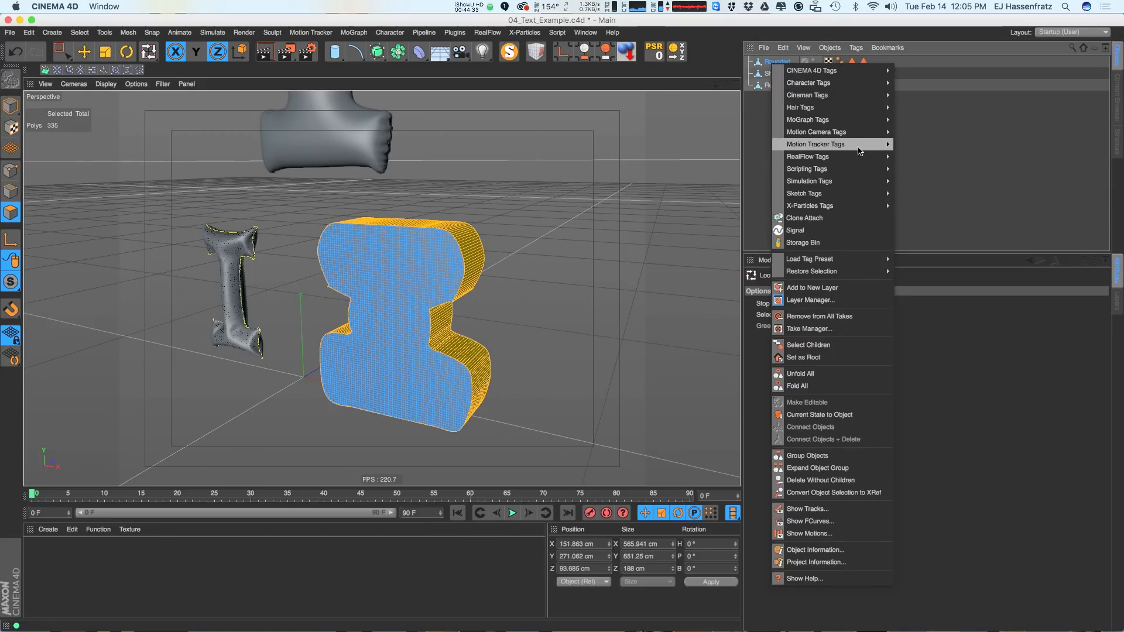
mouse_move(844, 182)
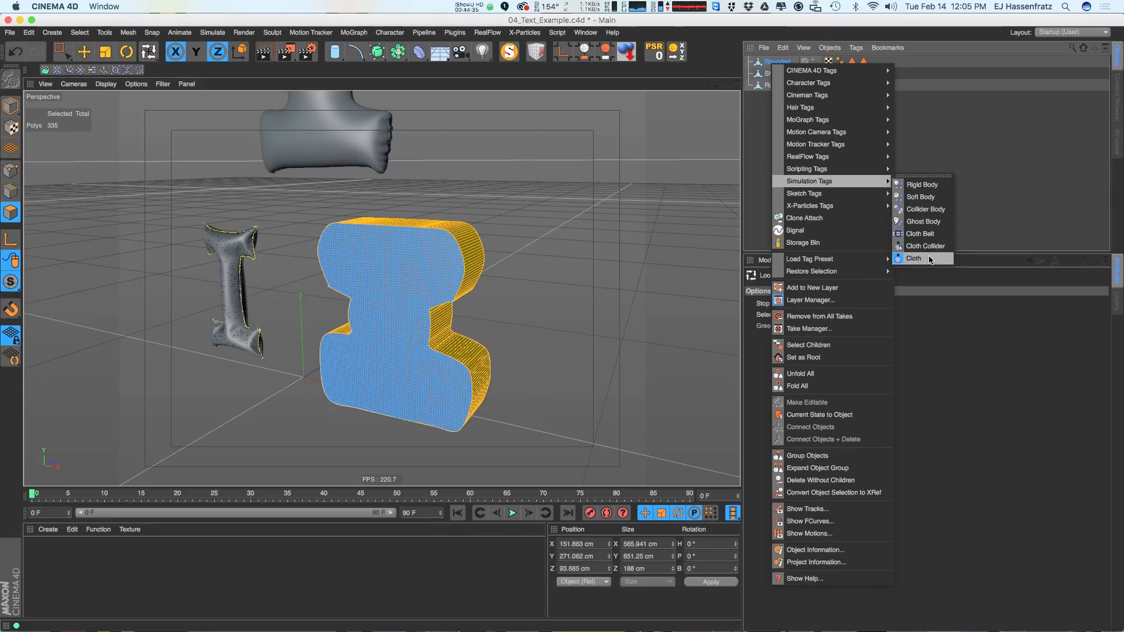
click(912, 258)
Inflate the Rounded letter I using Dress-O-matic with its side polygons as the seam and a 2 cm width, and render the view
click(795, 314)
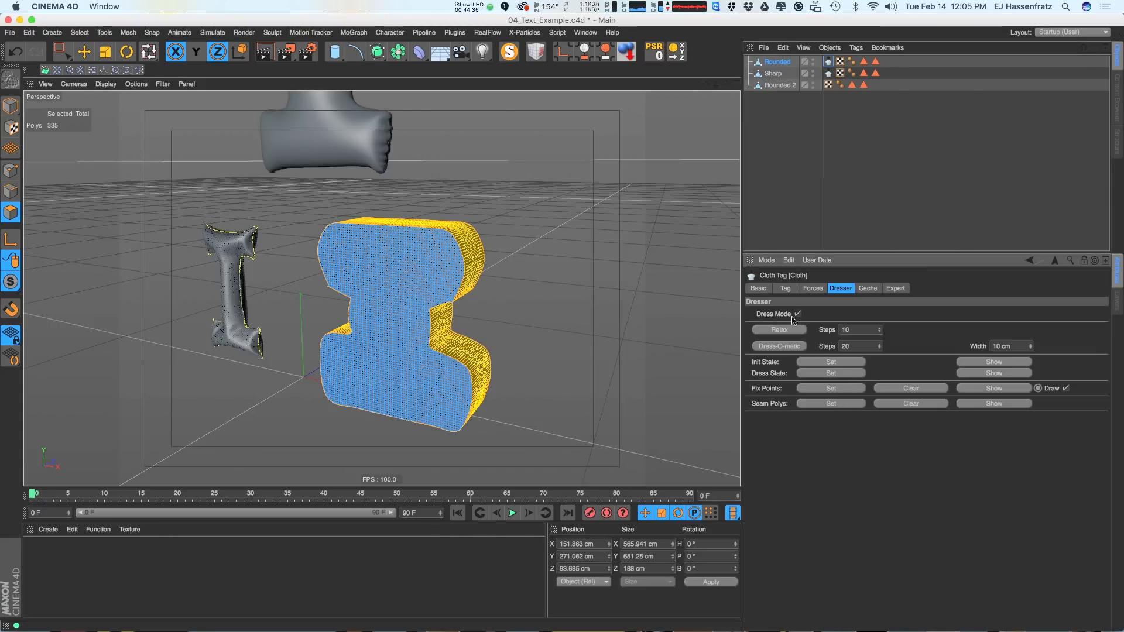
click(782, 348)
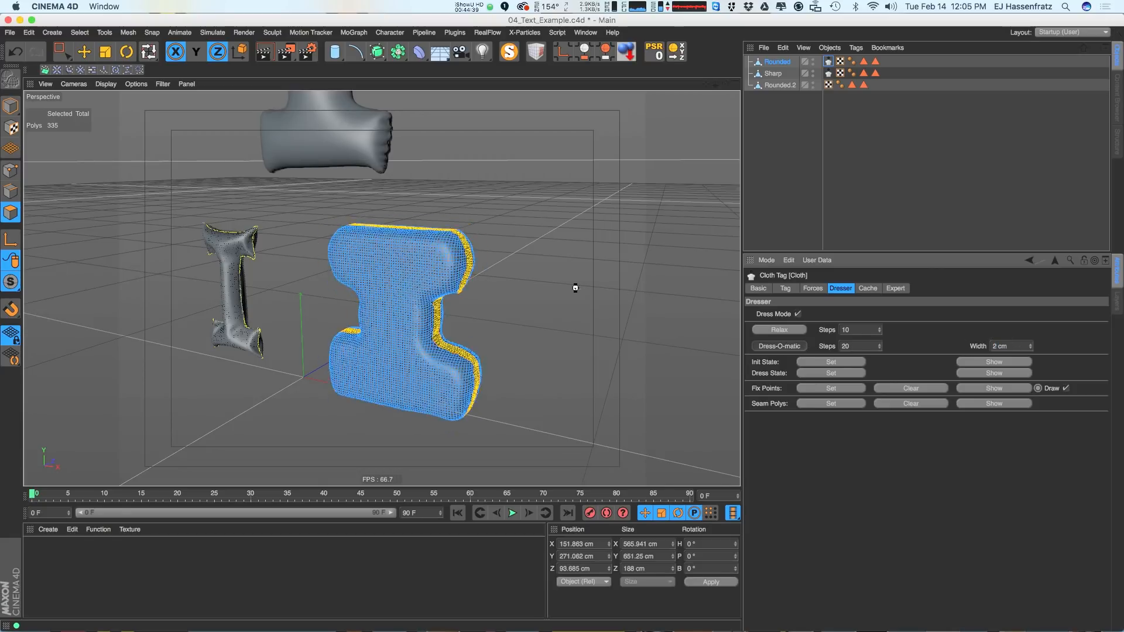
alt+drag(401, 388, 403, 326)
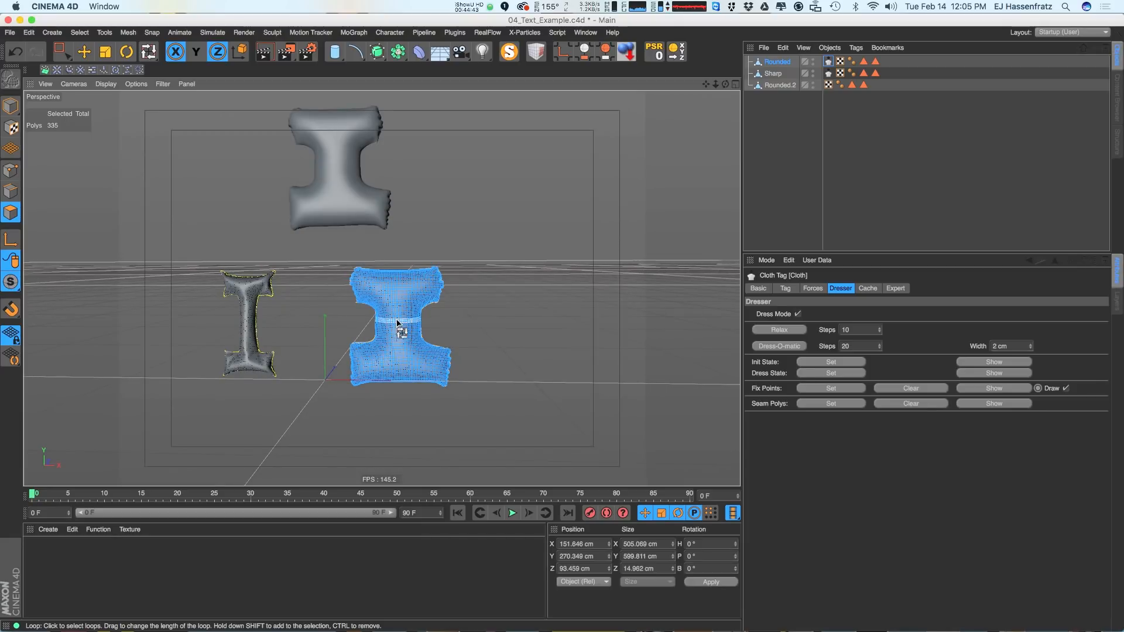
alt+right_drag(398, 321, 409, 321)
key(ctrl+r)
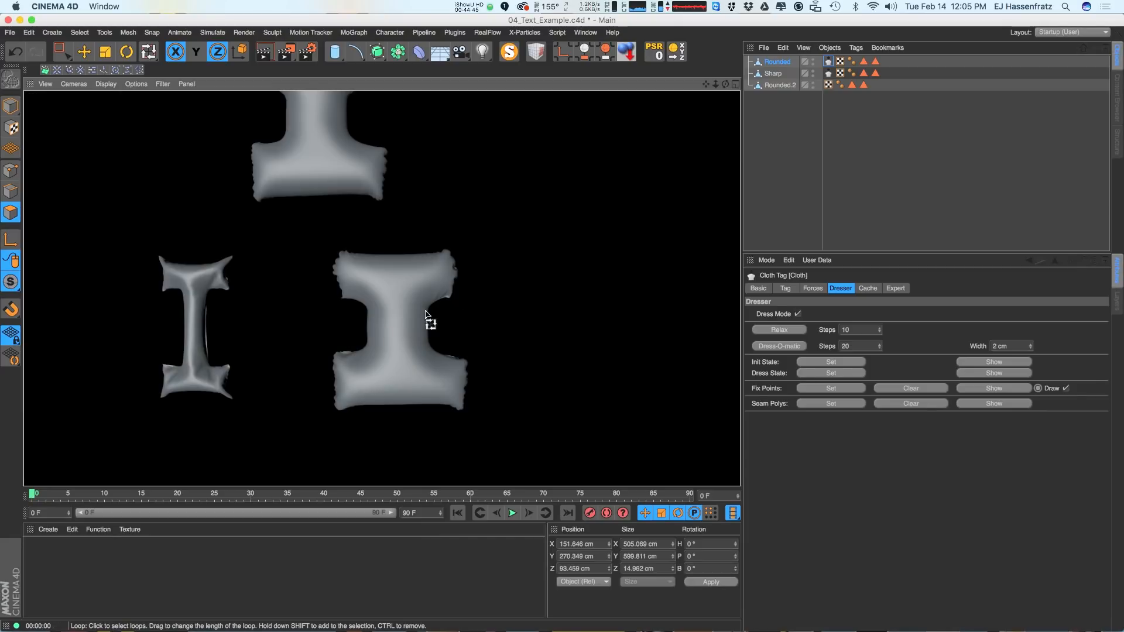
Set the inflated shape as the initial state of the Rounded letter I's cloth and delete its Cloth tag
key(e)
alt+drag(425, 315, 473, 317)
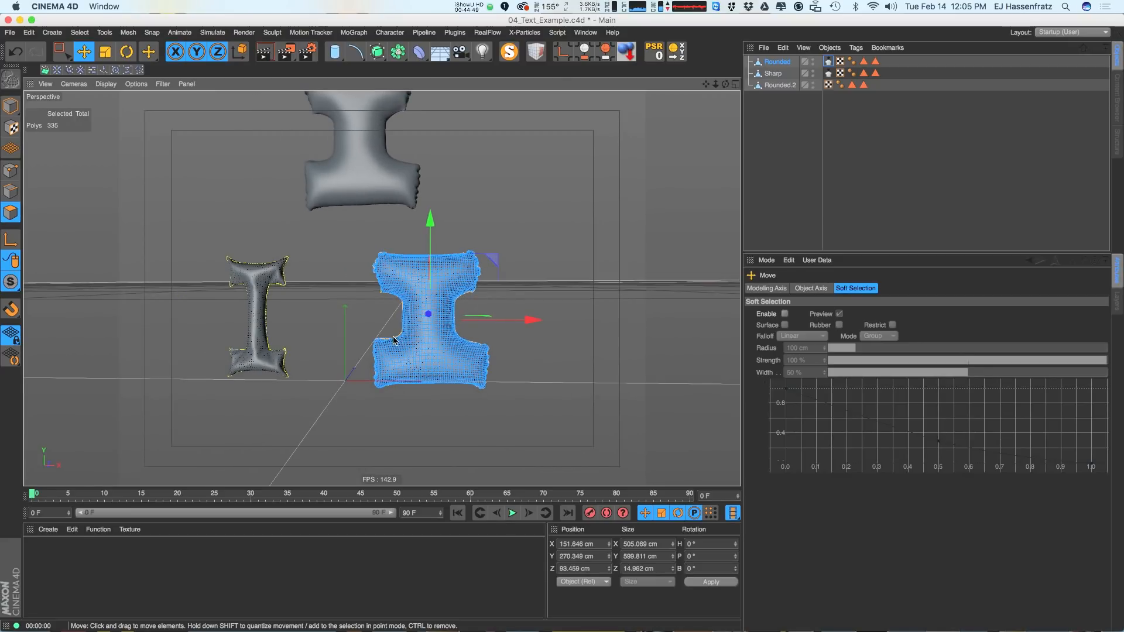
click(260, 304)
alt+drag(257, 316, 253, 329)
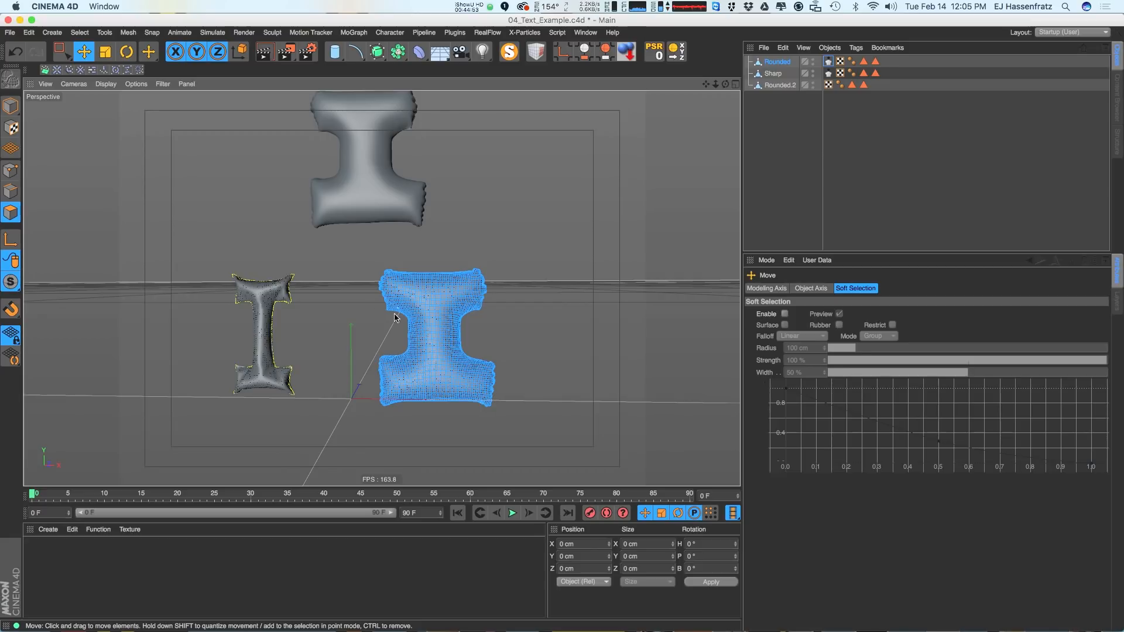
mouse_move(440, 303)
alt+mouse_down()
mouse_move(351, 307)
mouse_move(426, 306)
mouse_move(572, 276)
mouse_move(396, 317)
mouse_move(430, 297)
alt+mouse_up()
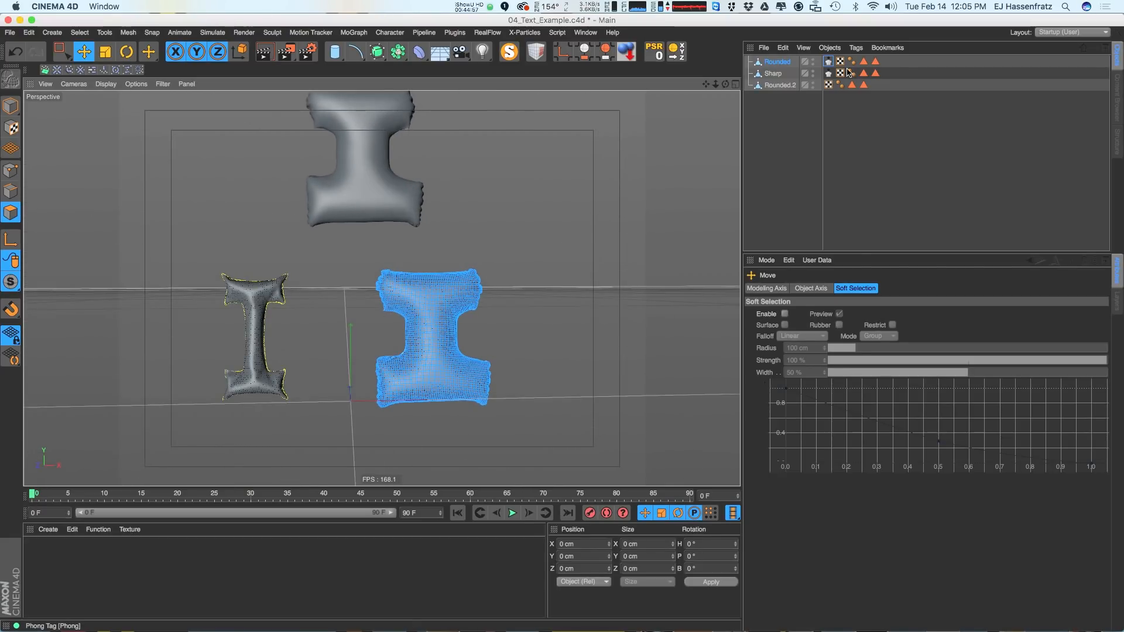
click(828, 61)
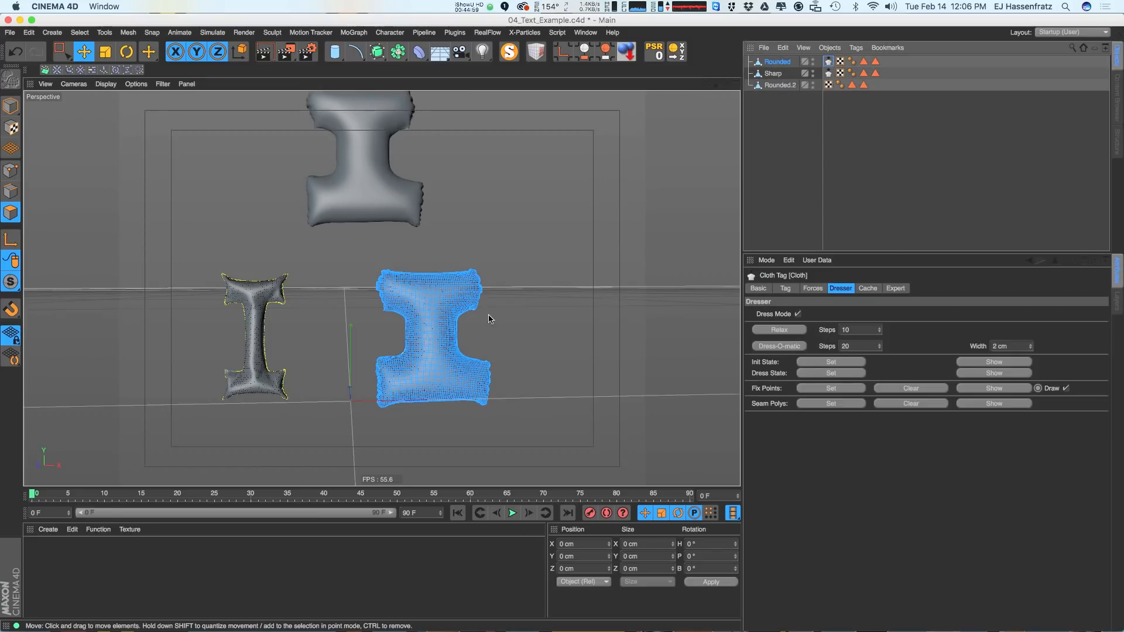
click(839, 364)
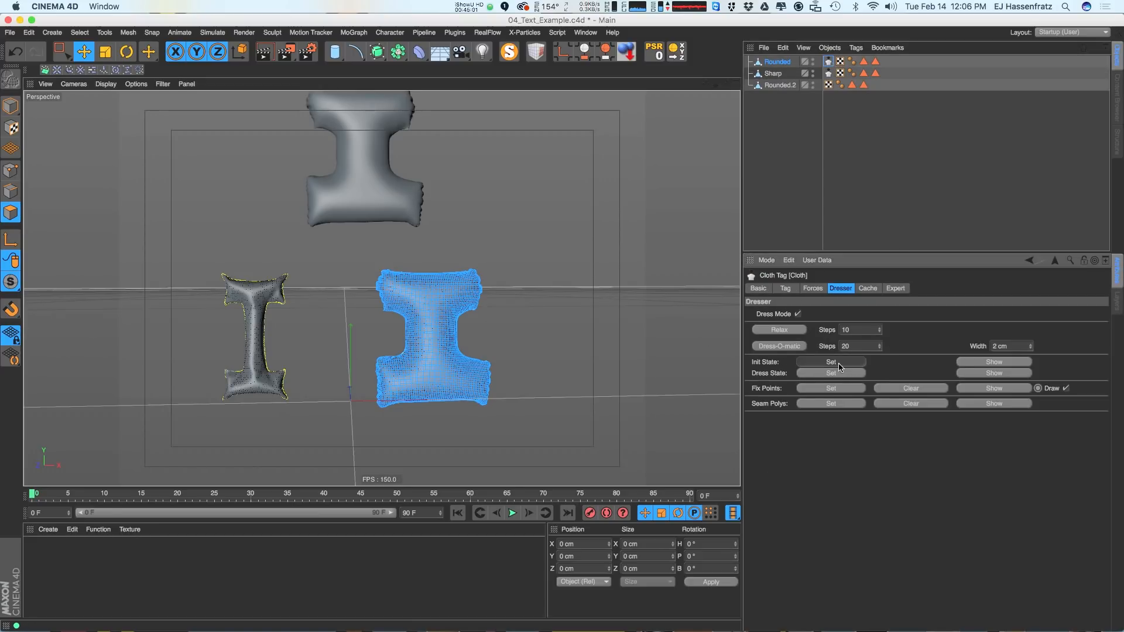
click(829, 63)
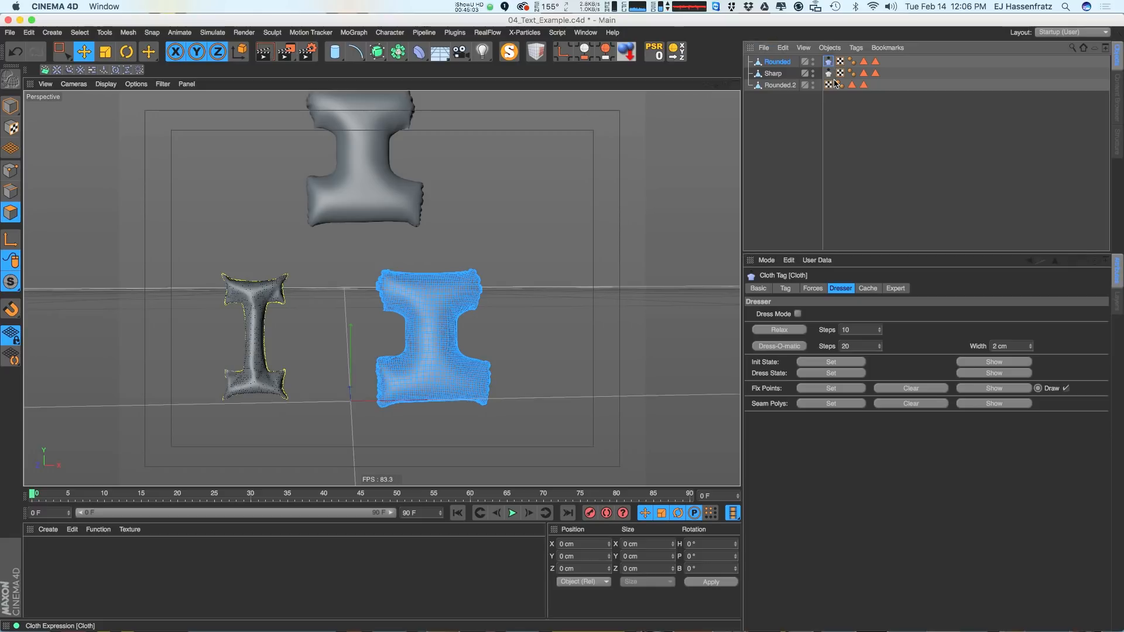
key(Delete)
Move the whole Rounded letter I to about X 581, Y 10, Z 34 cm and rotate it to about H 22°, P 4°, B 10°
drag(440, 356, 531, 348)
alt+middle_drag(531, 348, 451, 344)
key(r)
drag(442, 356, 514, 291)
Switch to the open Untitled 4 scene and render the view of the circle balloon
click(585, 34)
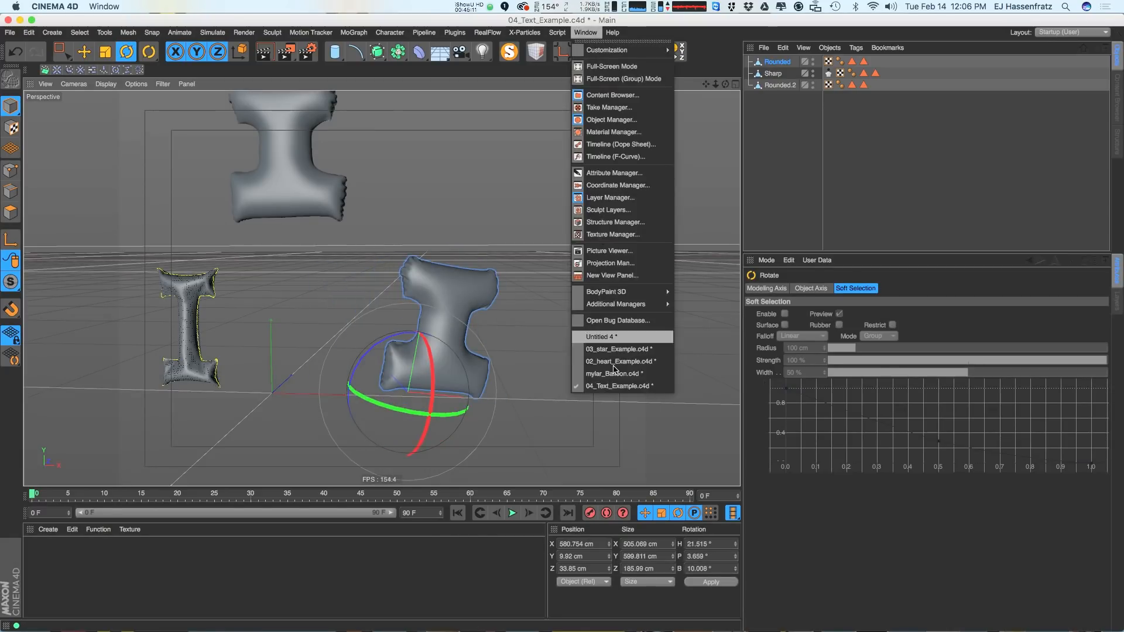
click(616, 337)
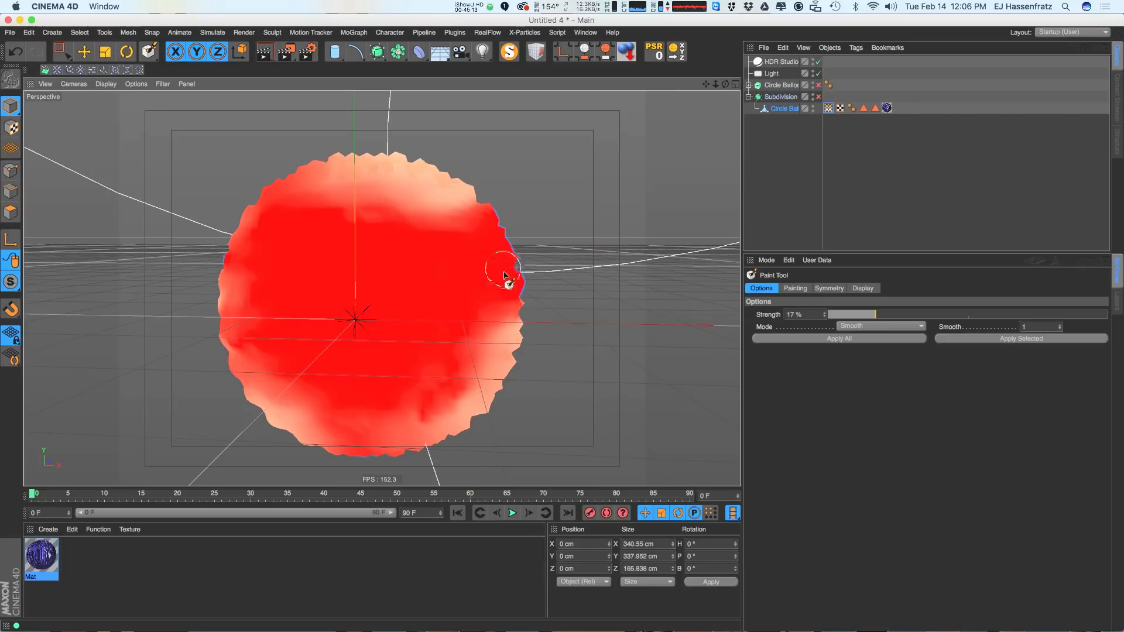
alt+drag(509, 279, 537, 296)
key(super+r)
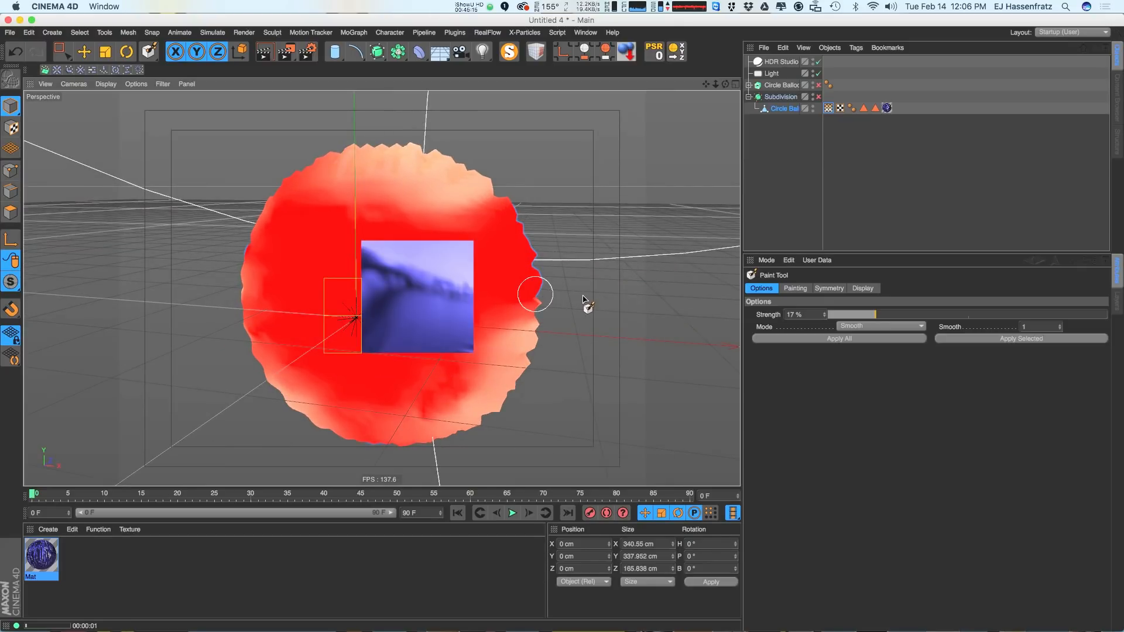